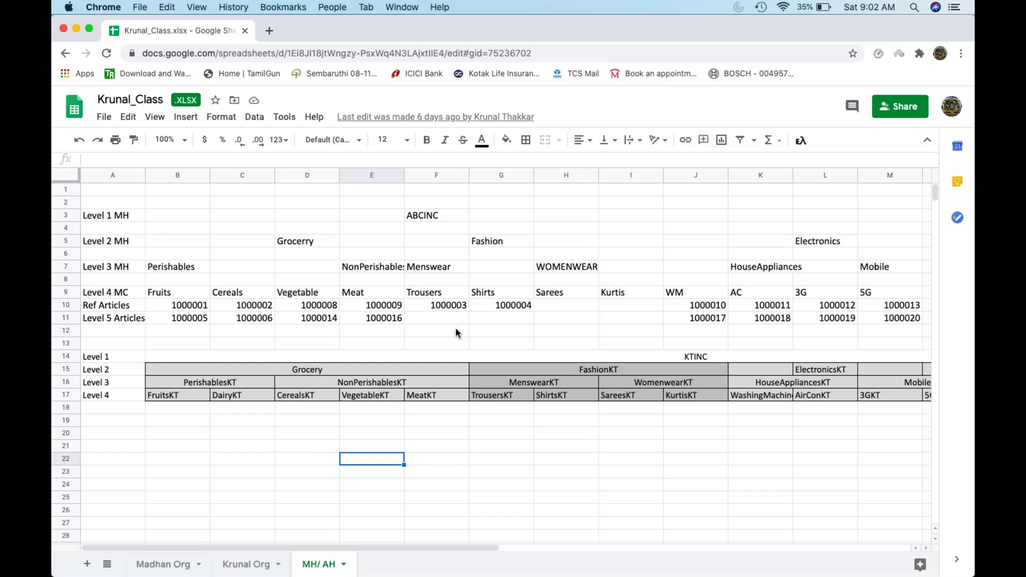
Review the Level 5 article numbers across the merchandise categories in the MH/ AH sheet.
left_click(383, 320)
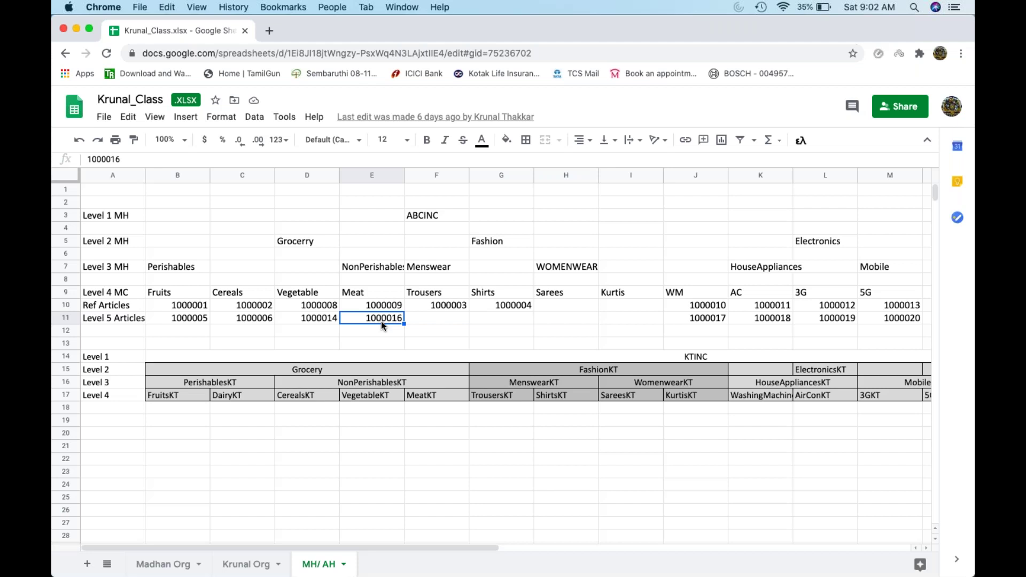
left_click_drag(185, 321, 902, 323)
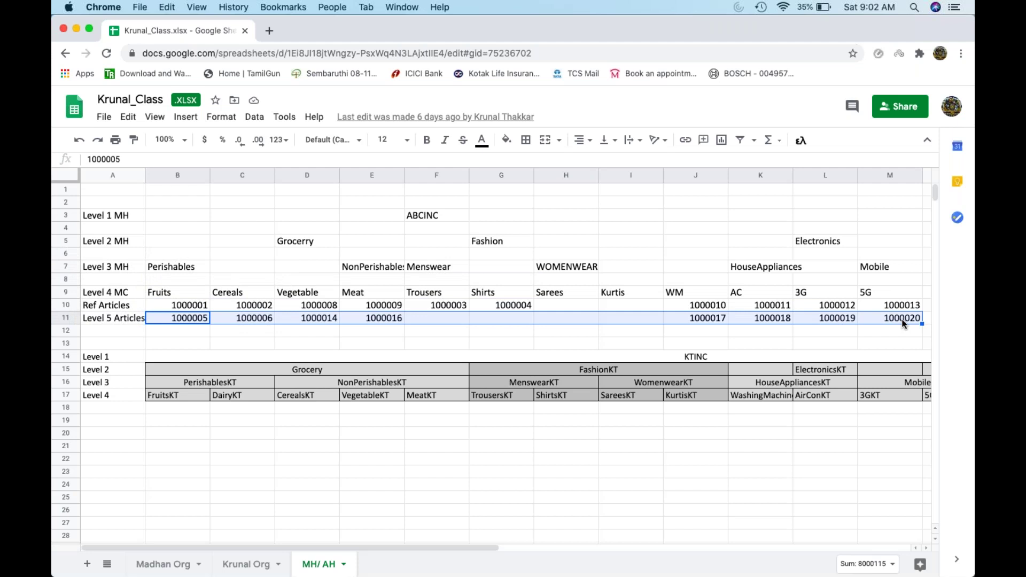
left_click(723, 336)
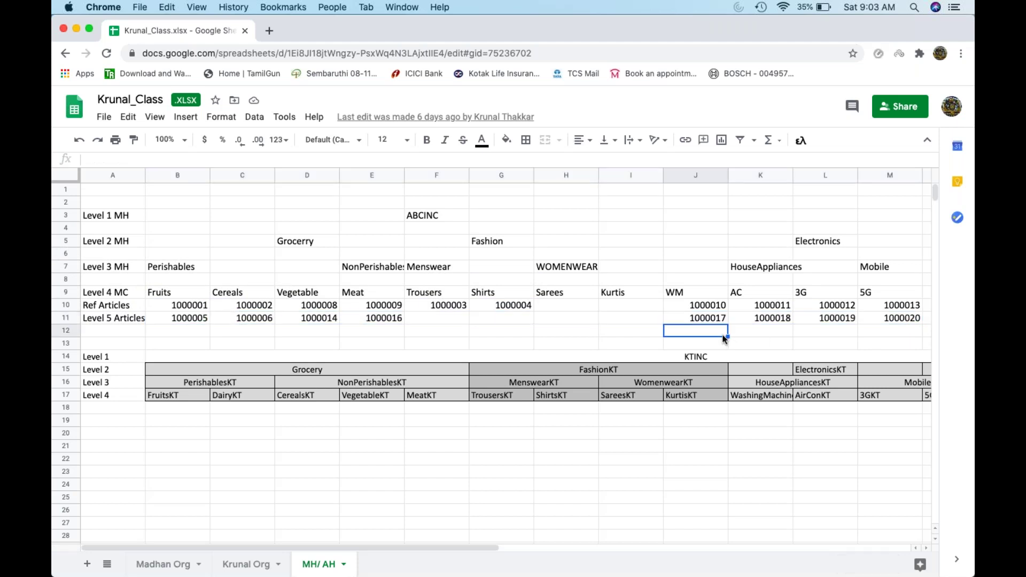
Switch to SAP GUI, open the selected "latest" server connection, and enlarge its logon window.
mouse_move(665, 558)
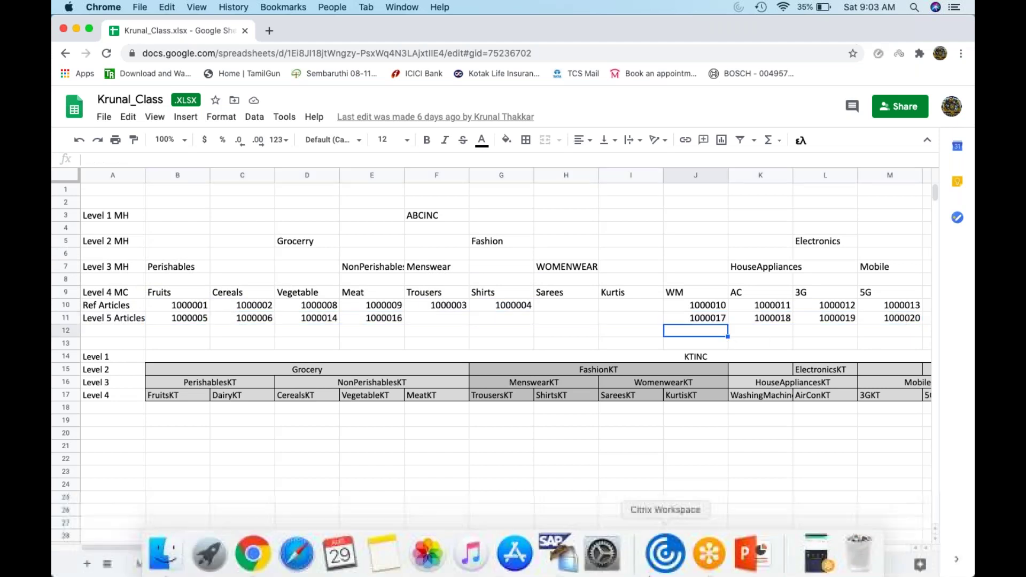
left_click(76, 30)
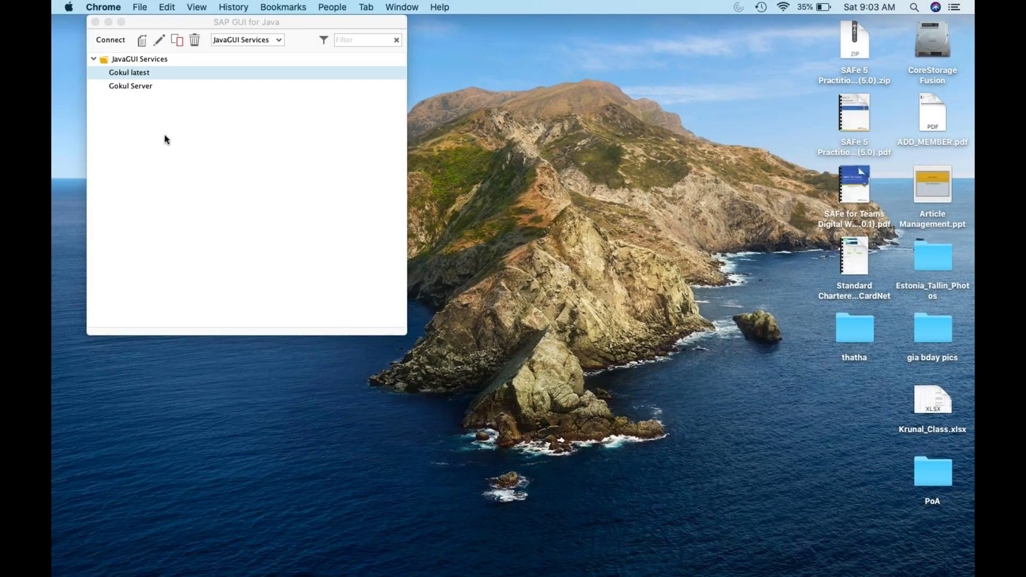
double_click(165, 72)
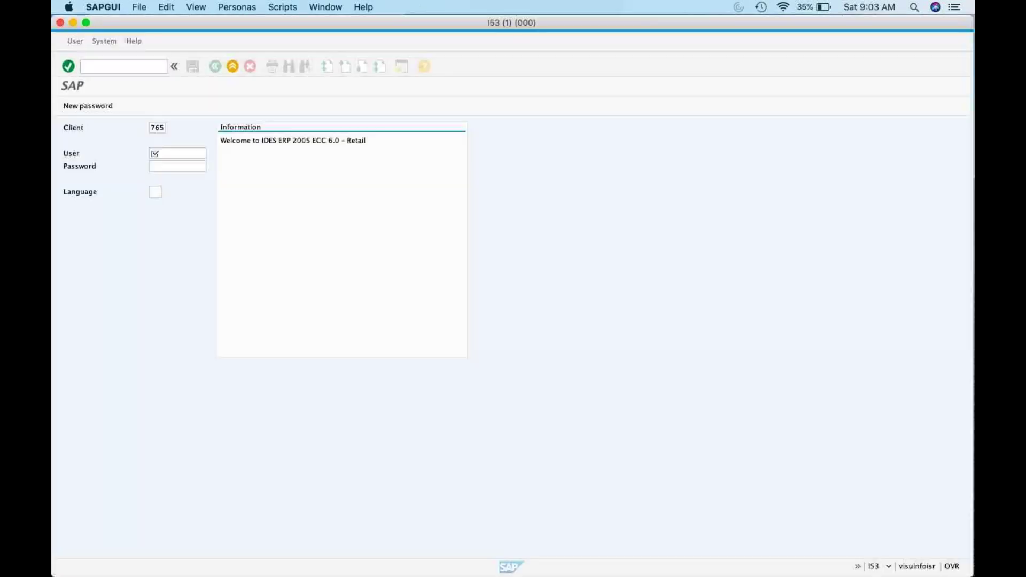
key("super+m")
mouse_move(131, 575)
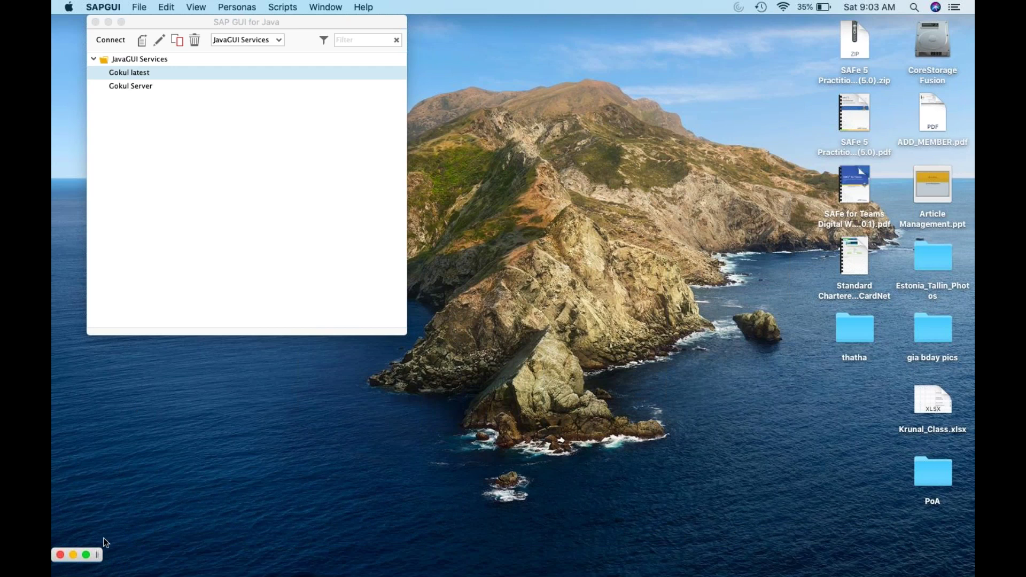
left_click_drag(102, 549, 973, 16)
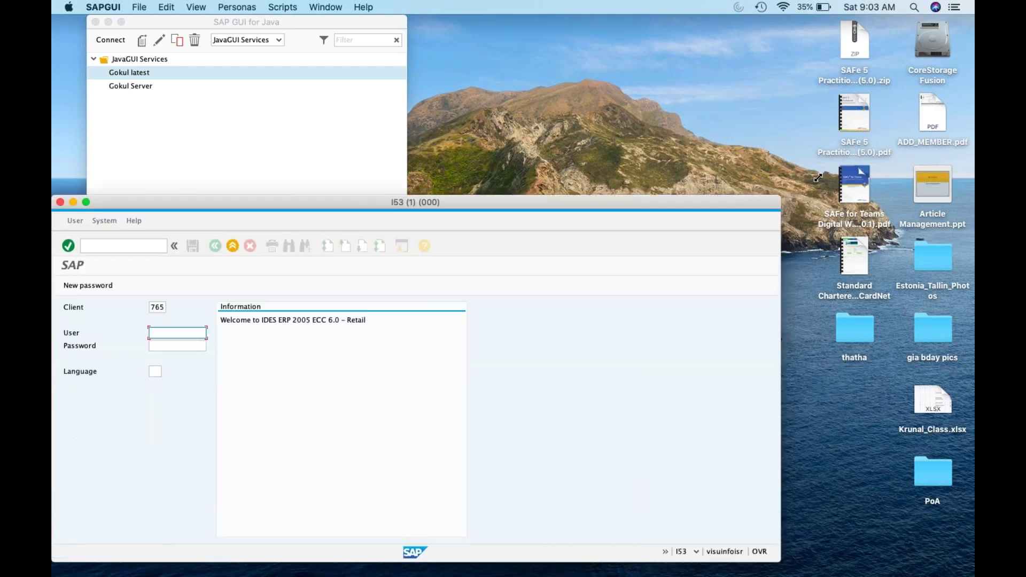
Log on to SAP client 765 by entering the user ID and the account password.
type("isr")
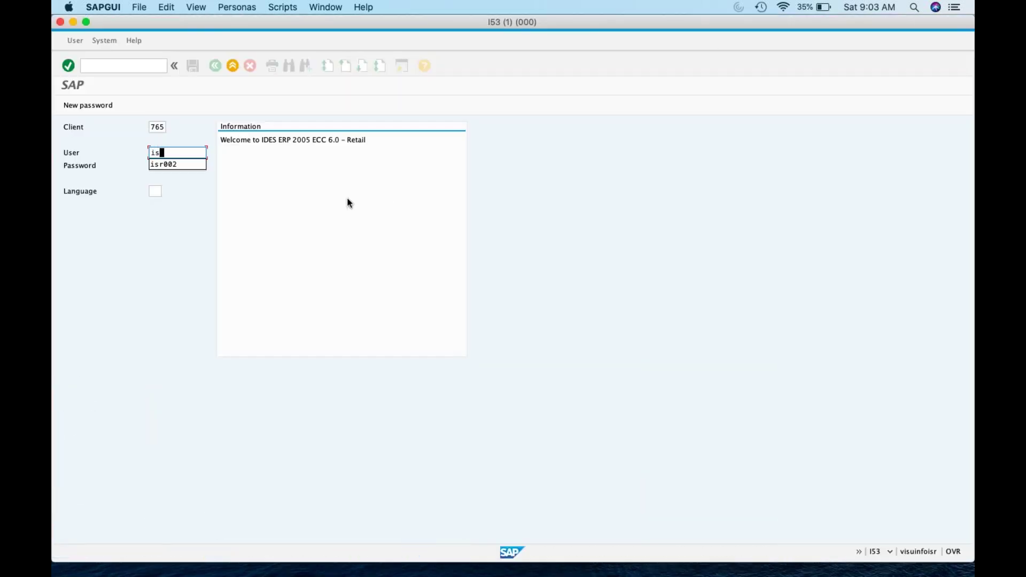
left_click(182, 165)
left_click(194, 165)
type("********")
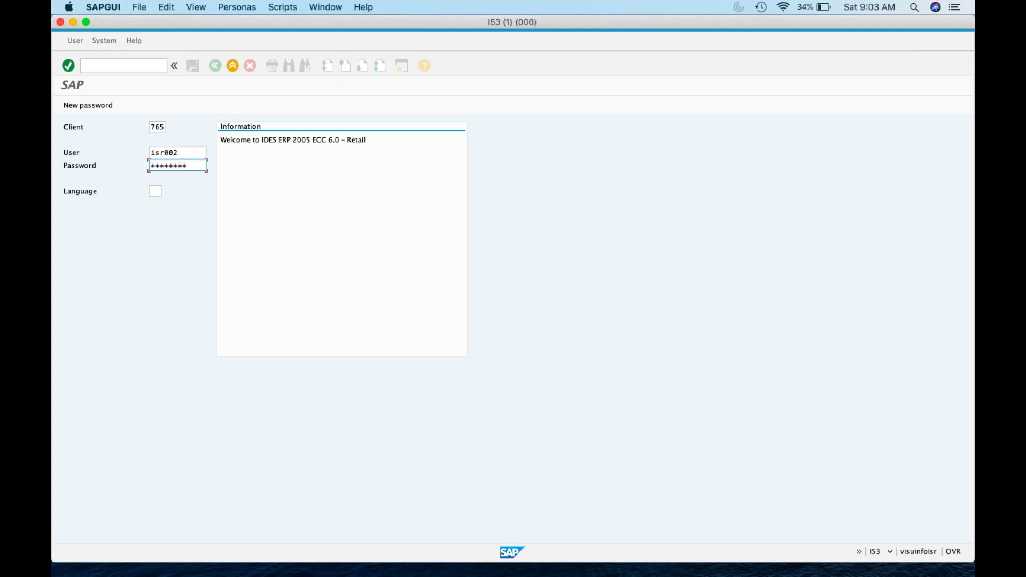
key("Return")
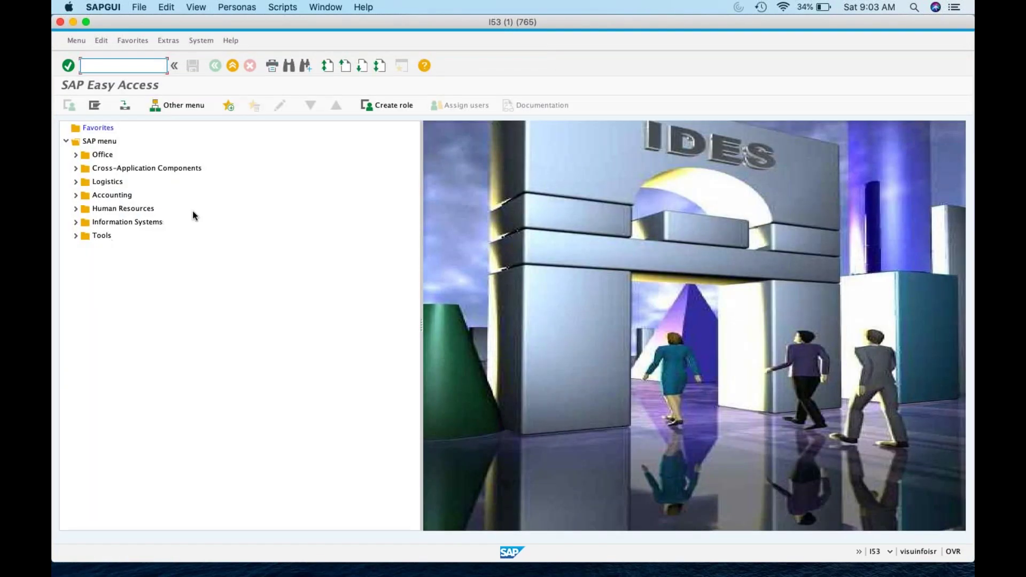
left_click_drag(239, 561, 235, 574)
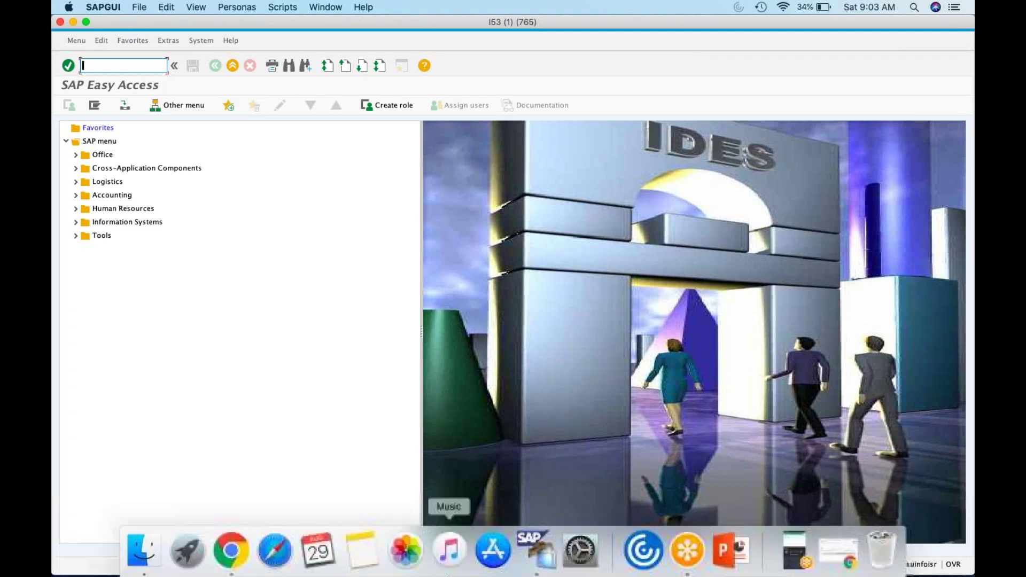
Switch to the Krunal_Class spreadsheet in Chrome and copy the Trousers entry from the Level 4 MC row.
mouse_move(340, 554)
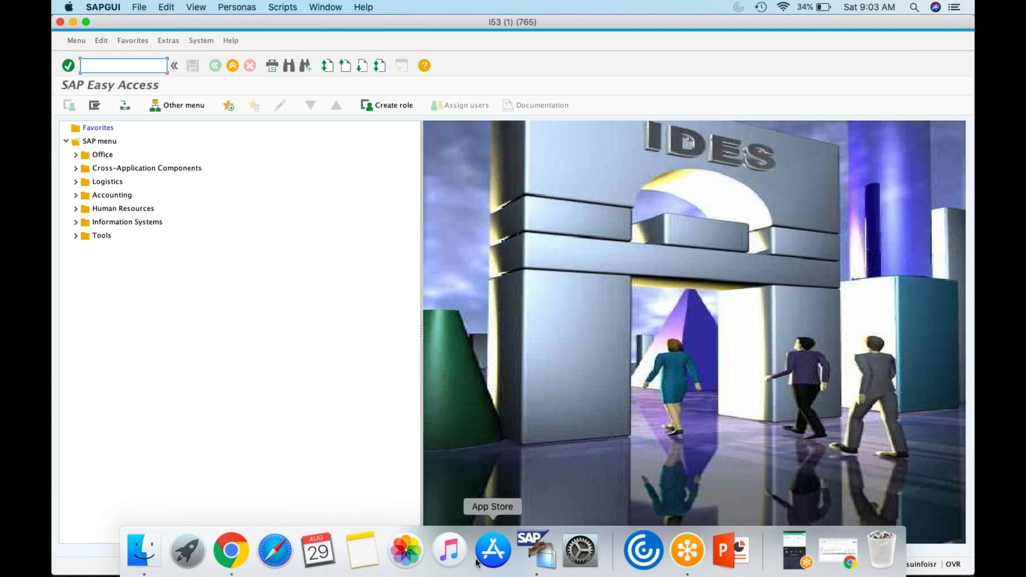
left_click(234, 559)
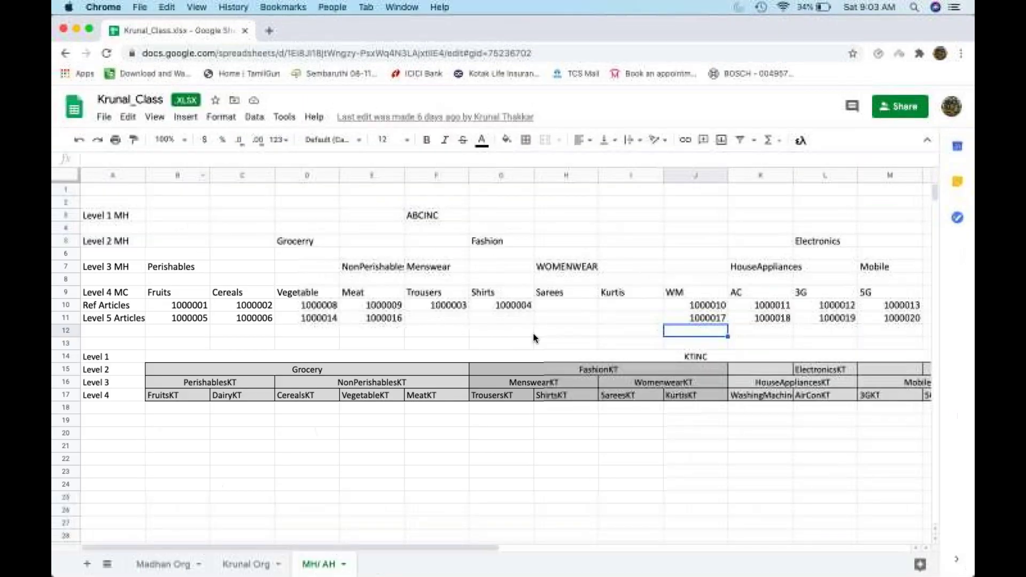
left_click_drag(565, 294, 643, 292)
left_click_drag(527, 293, 630, 300)
left_click_drag(452, 290, 627, 294)
left_click(445, 297)
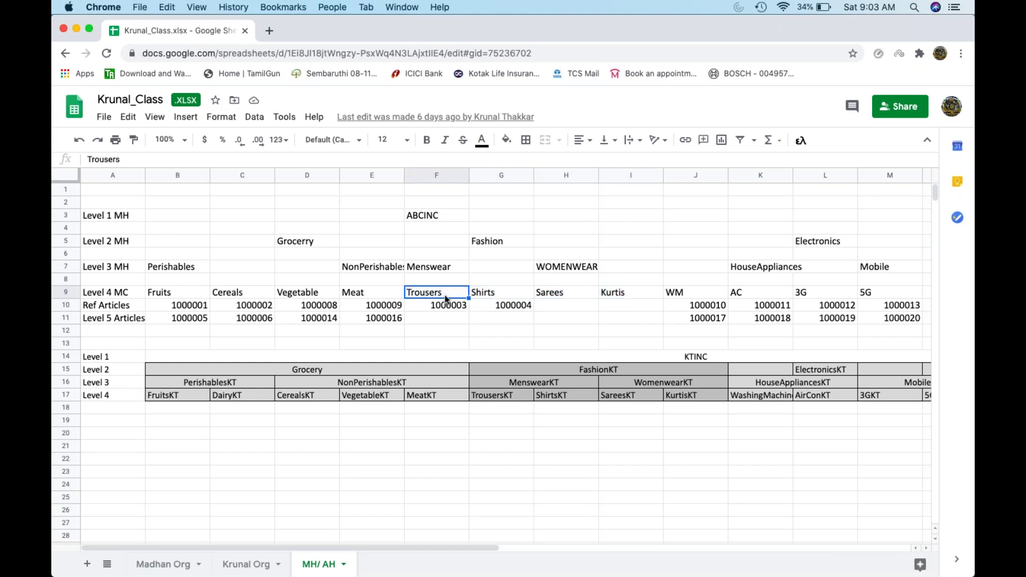
key("super+c")
Return to SAP and start transaction wg24 to display merchandise categories.
left_click(76, 30)
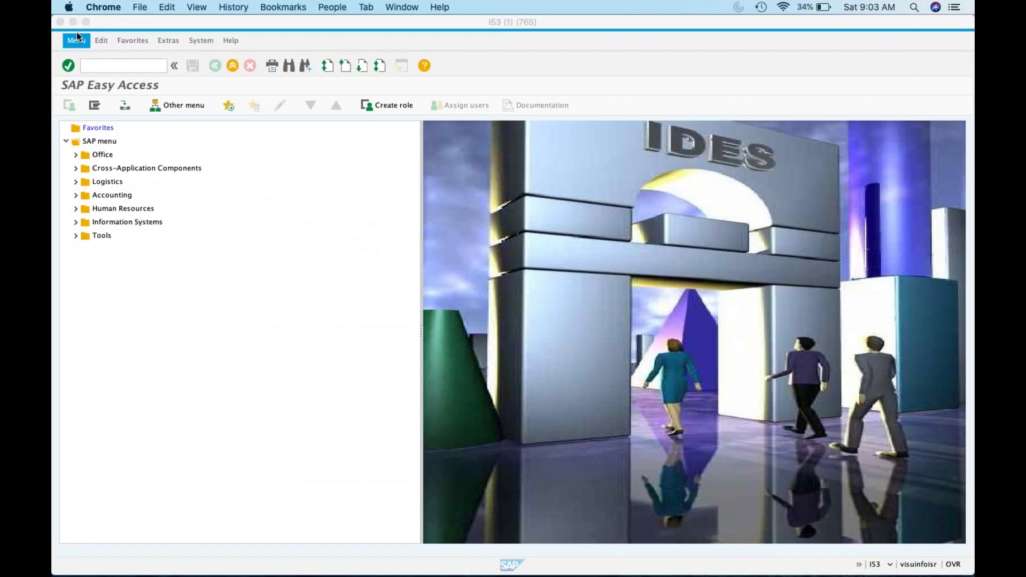
left_click(109, 65)
type("wg")
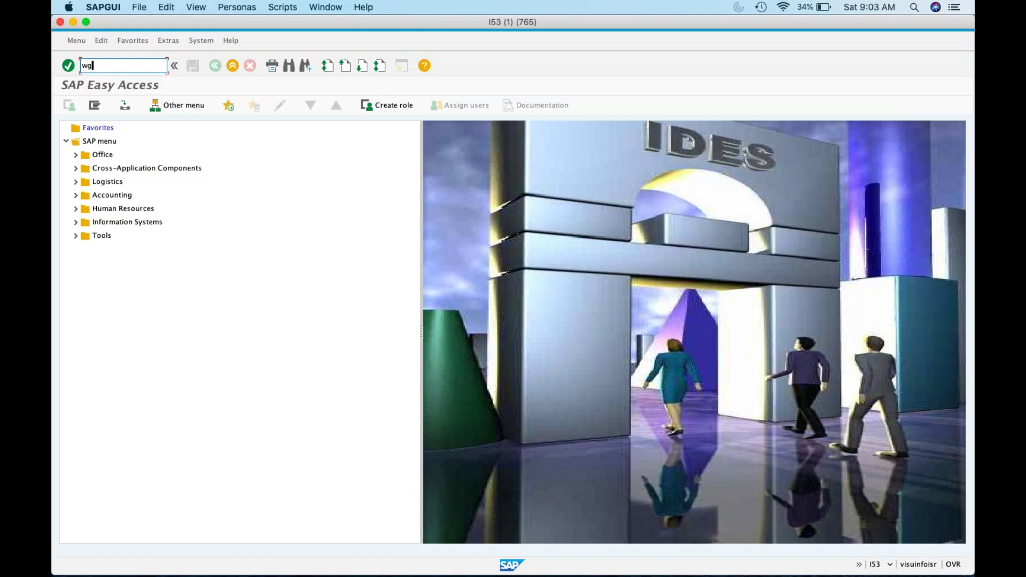
type("24")
key("Return")
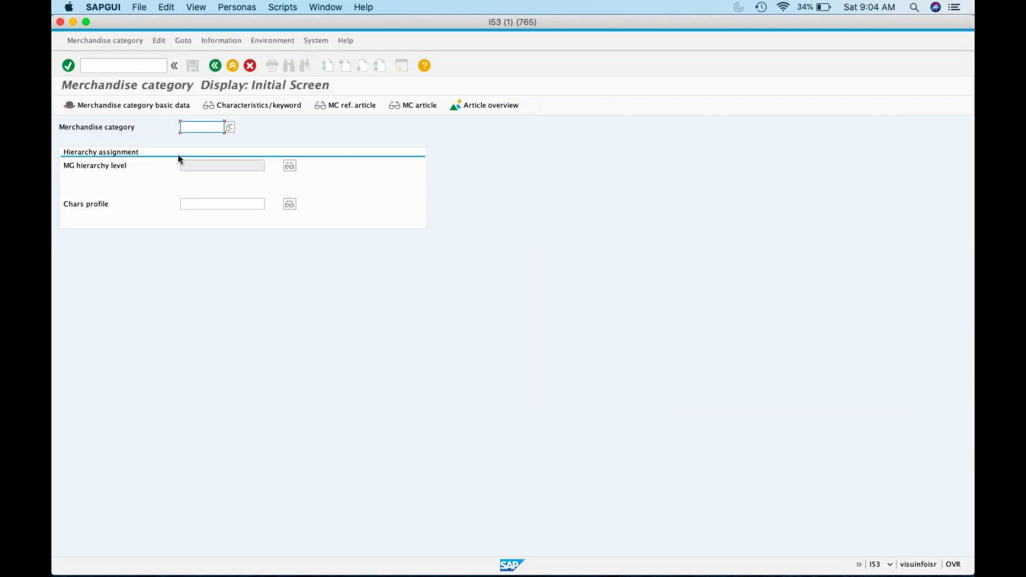
Display the characteristics of merchandise category Trousers, and check which characteristics profile is assigned to it.
key("super+v")
left_click(288, 107)
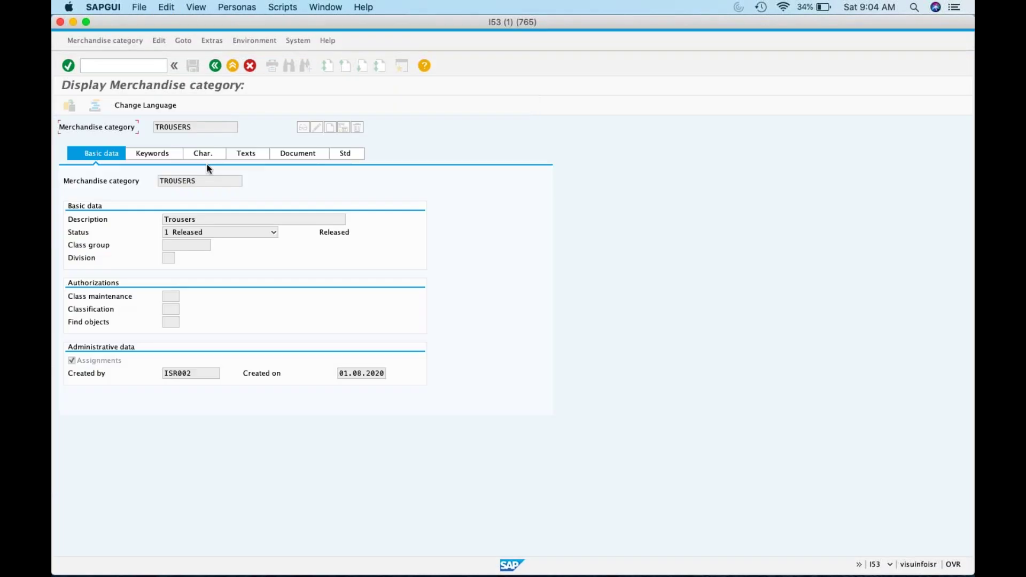
left_click(214, 153)
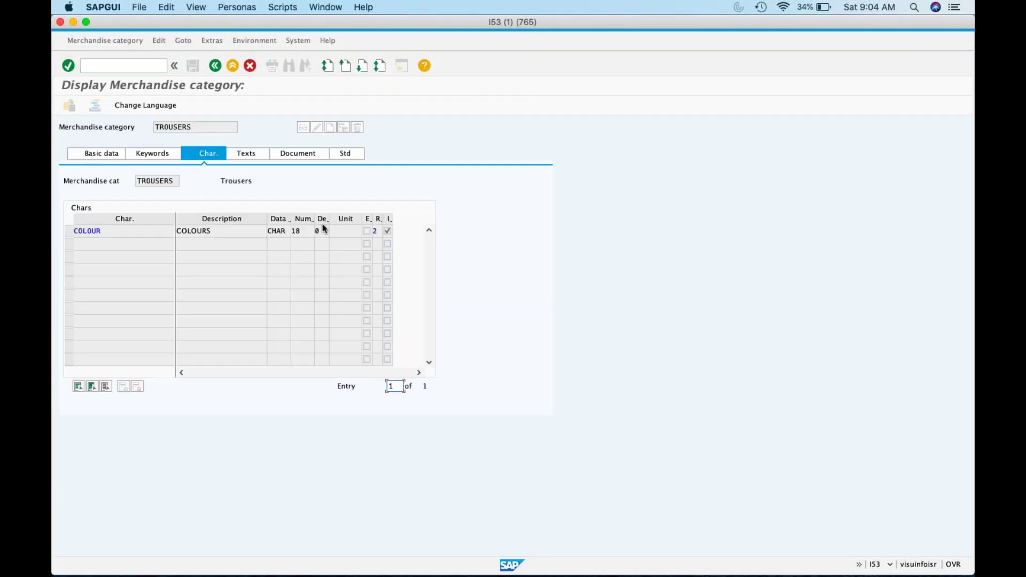
left_click(376, 232)
left_click(217, 68)
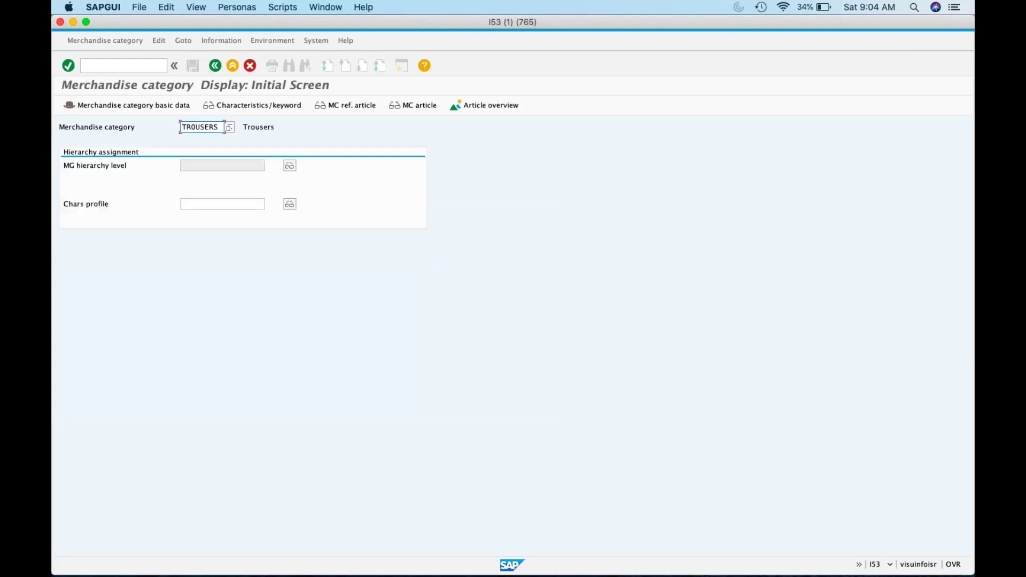
left_click(289, 205)
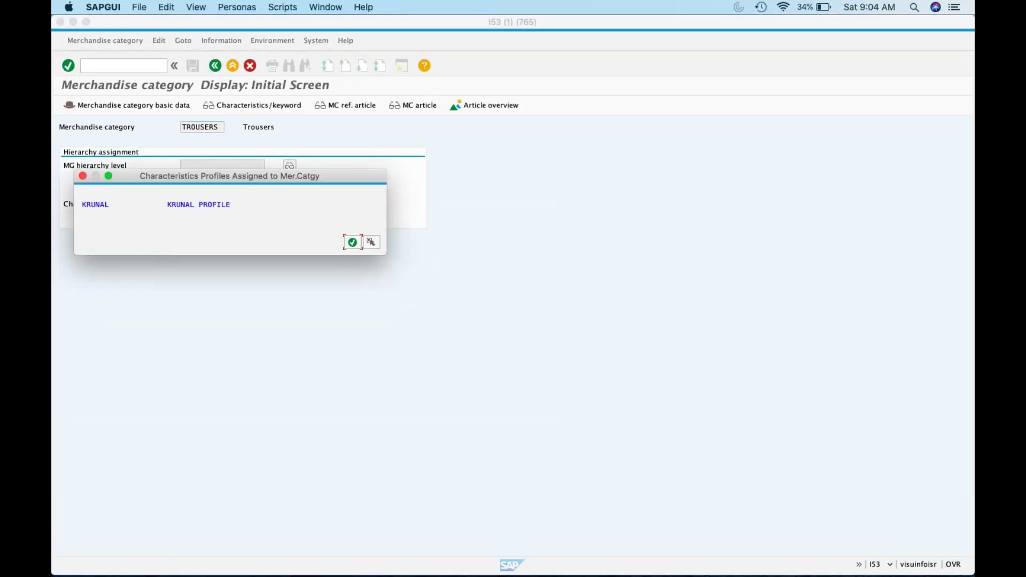
left_click(353, 242)
Switch to the spreadsheet in Chrome and copy the Shirts entry from the Level 4 MC row.
key("super+Tab")
key("super+Tab")
key("super+Tab")
key("super+Tab")
key("super+Tab")
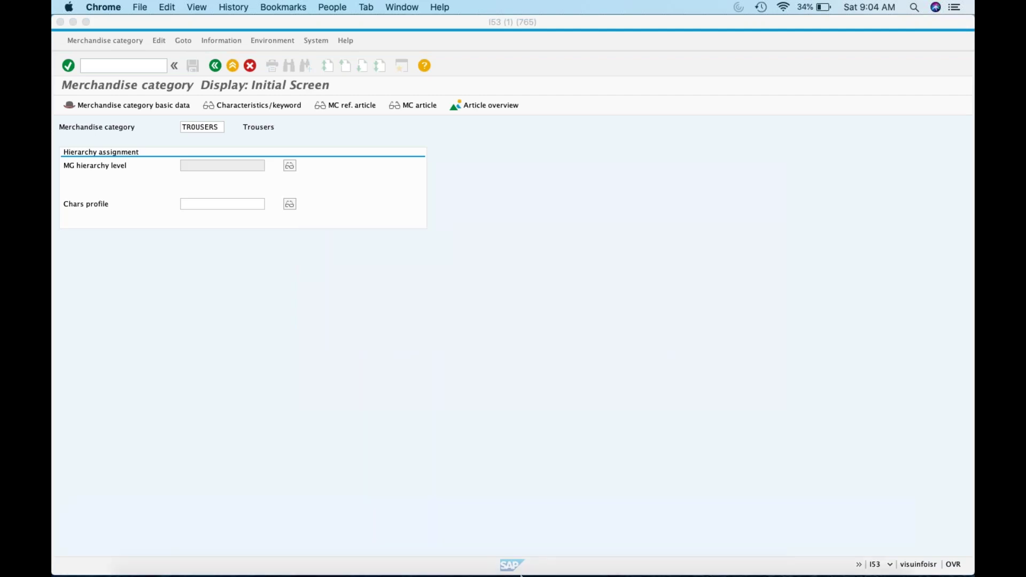
mouse_move(580, 561)
left_click(235, 547)
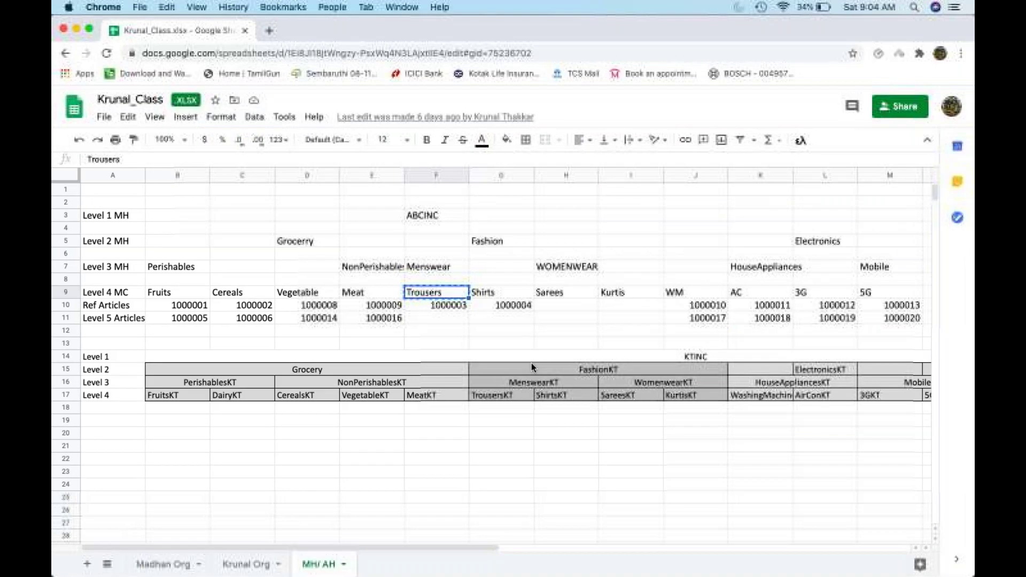
left_click(496, 289)
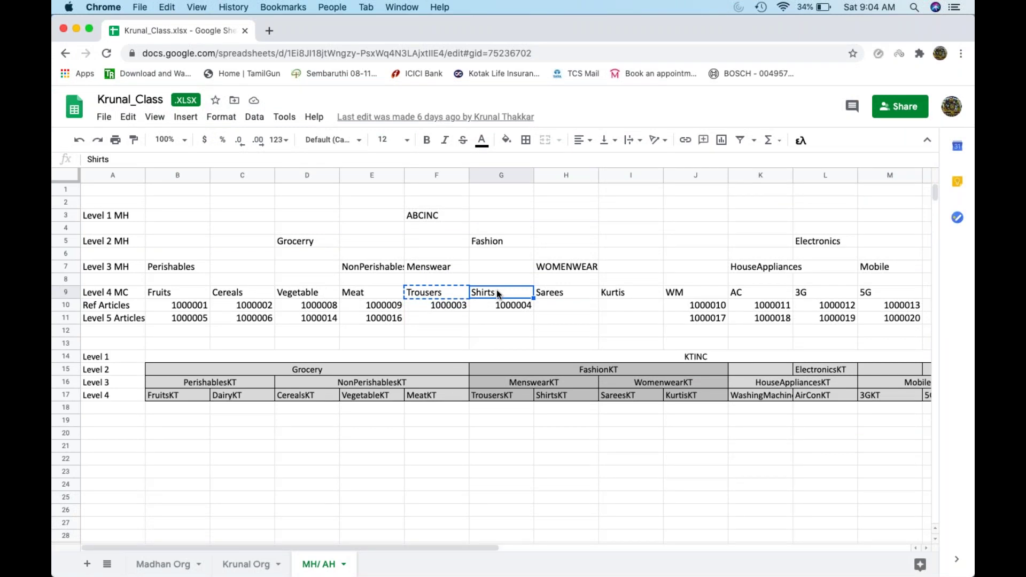
key("super+c")
Back in SAP, enter Shirts as the merchandise category and check its characteristics profile and its characteristics.
key("super+Tab")
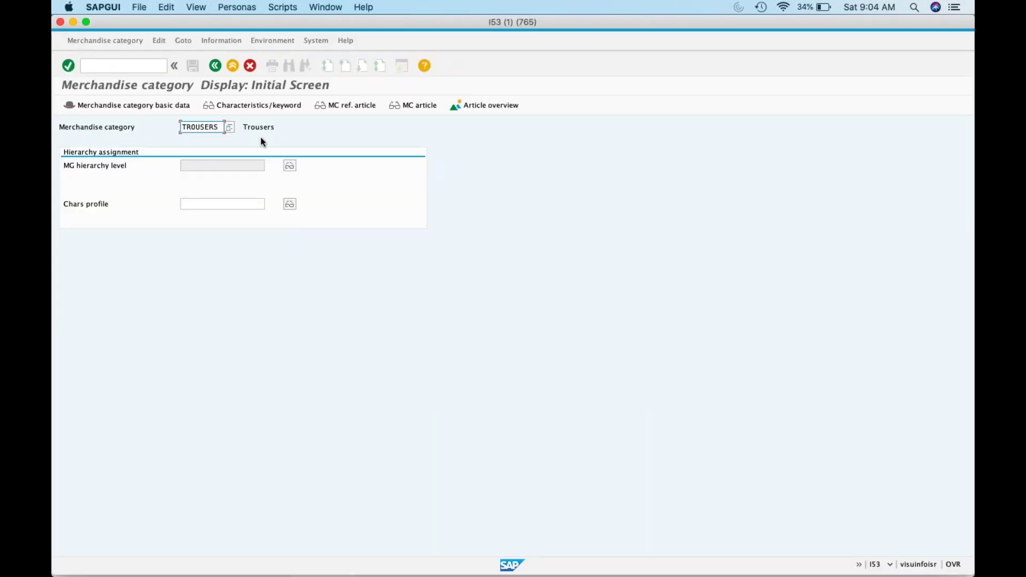
key("BackSpace")
key("super+v")
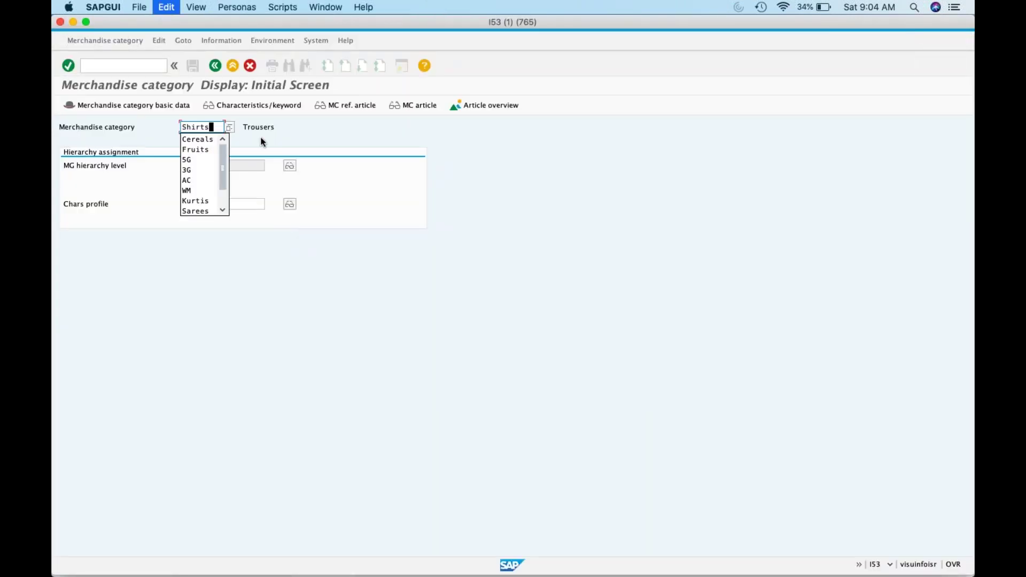
left_click(289, 203)
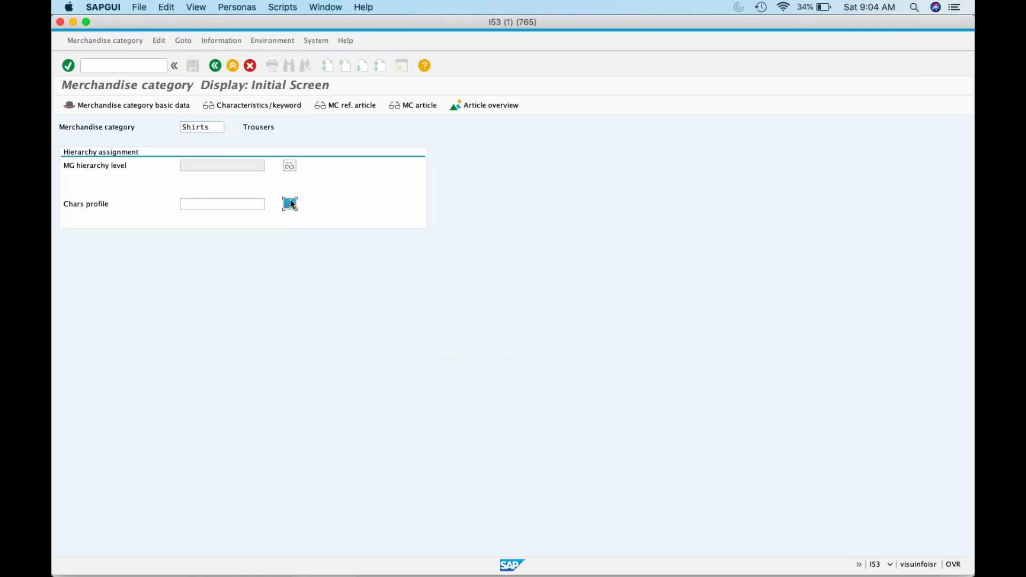
left_click(289, 98)
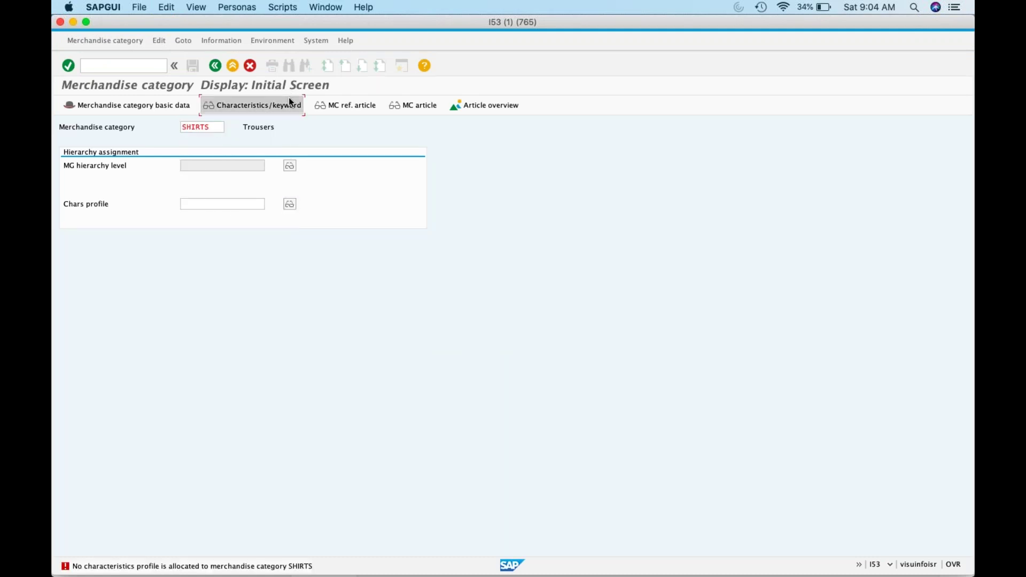
left_click(210, 151)
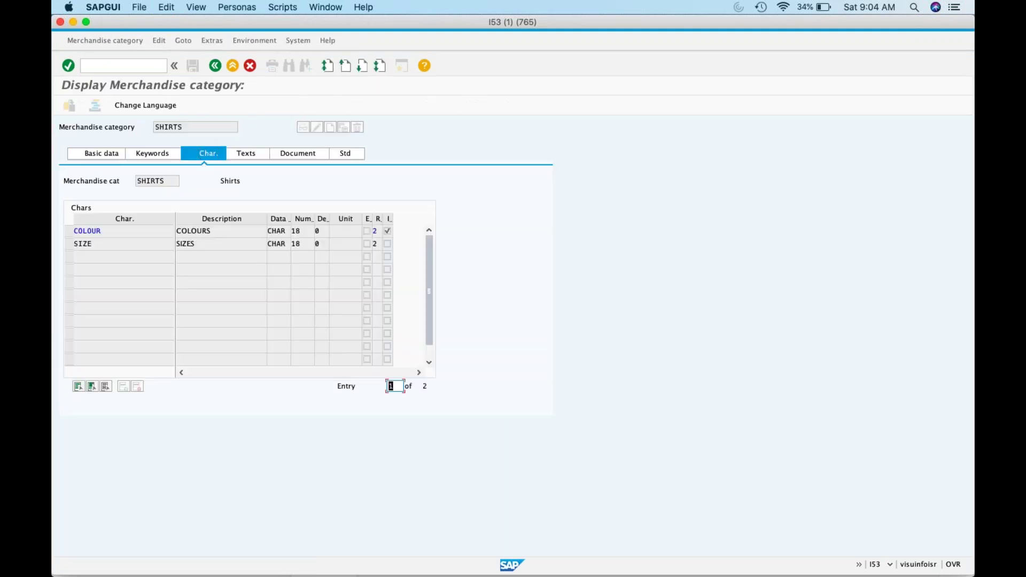
left_click(215, 65)
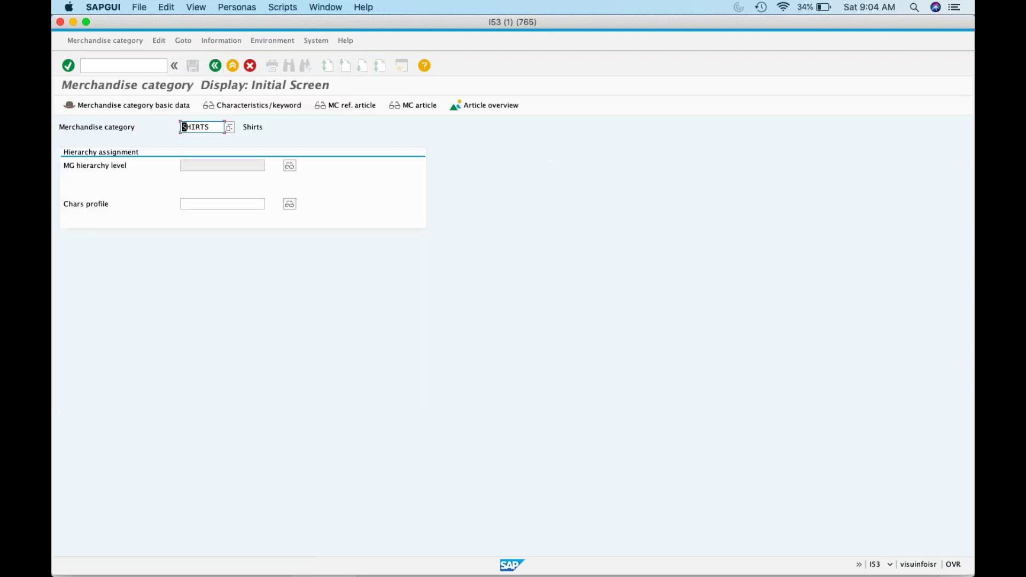
Copy the Sarees entry from the Level 4 MC row of the spreadsheet and return to SAP.
key("super+Tab")
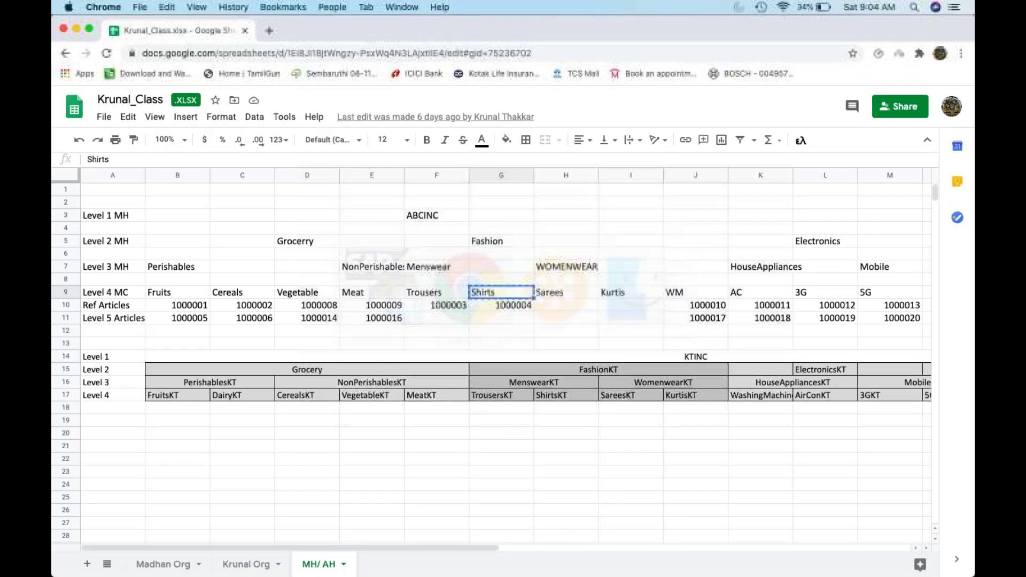
key("super+c")
left_click(548, 296)
key("super+c")
key("super+Tab")
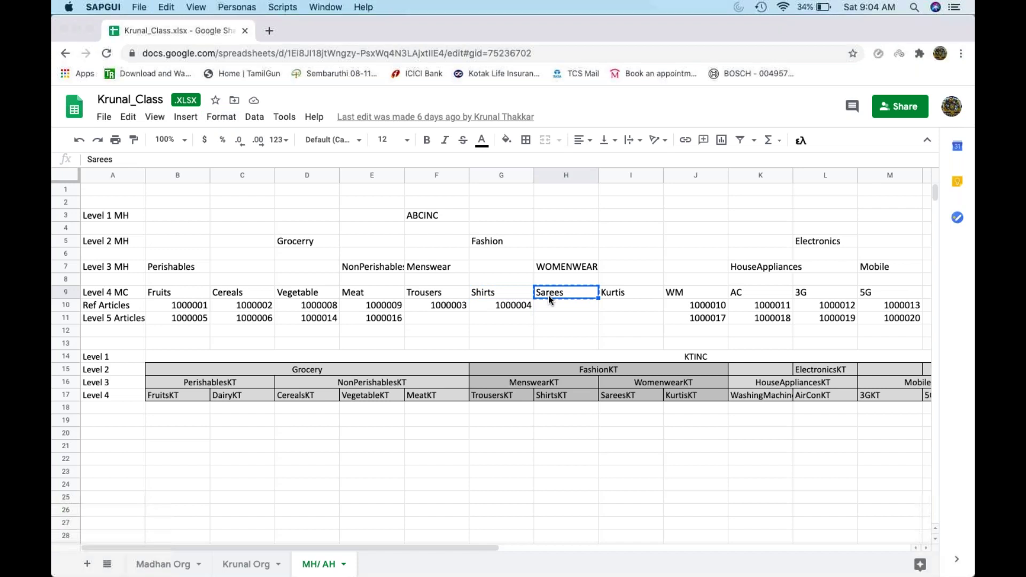
Reopen the list of characteristics for merchandise category Shirts.
left_click(293, 109)
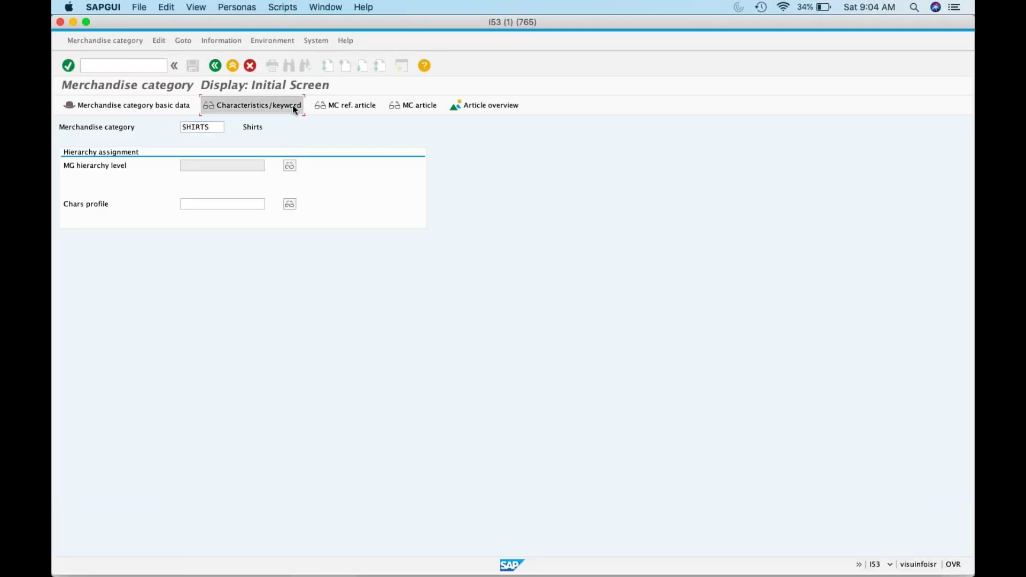
left_click(206, 154)
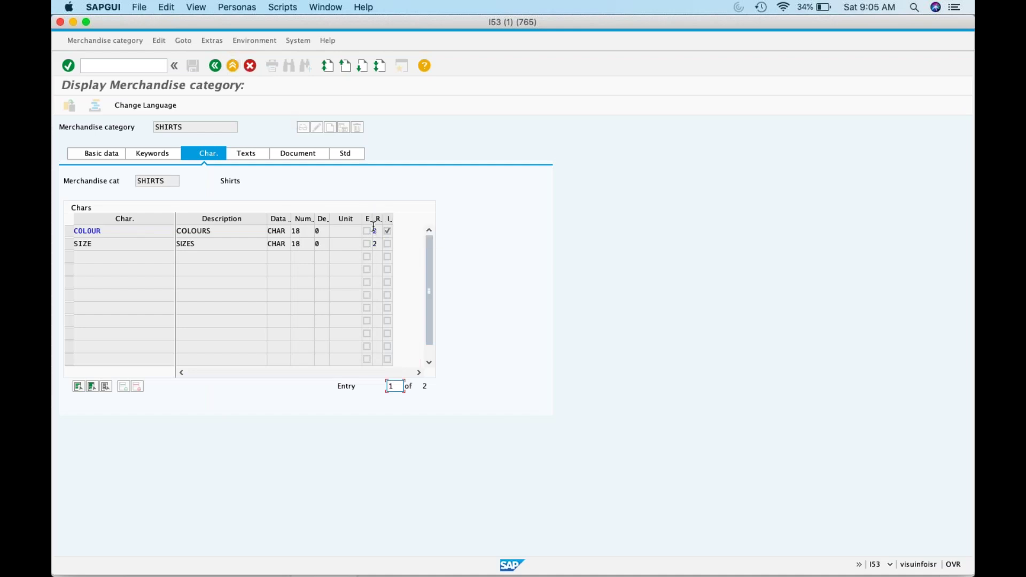
Leave the Shirts display, enter Sarees as the merchandise category, and check its characteristics and its characteristics profile.
double_click(87, 231)
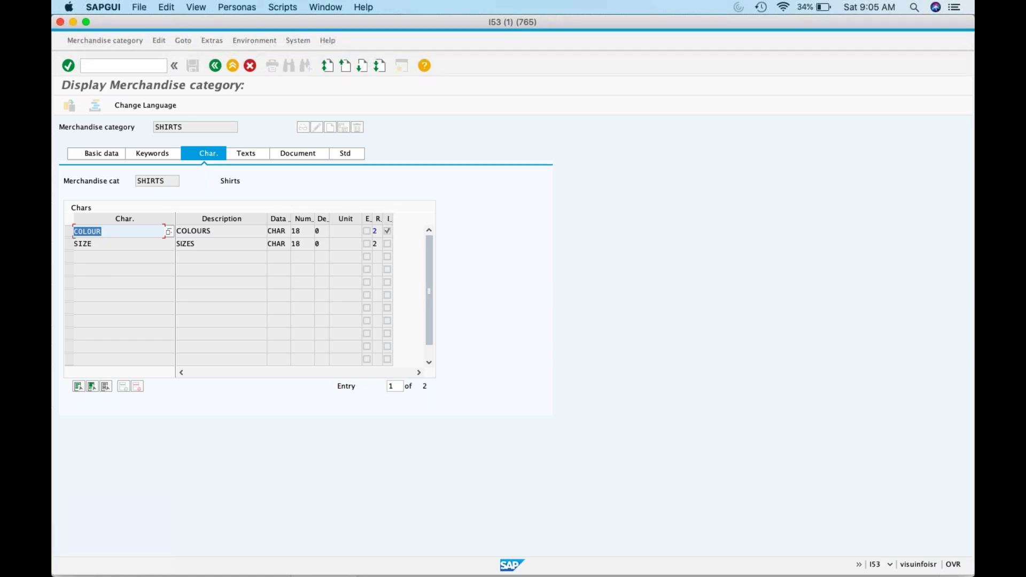
left_click(217, 66)
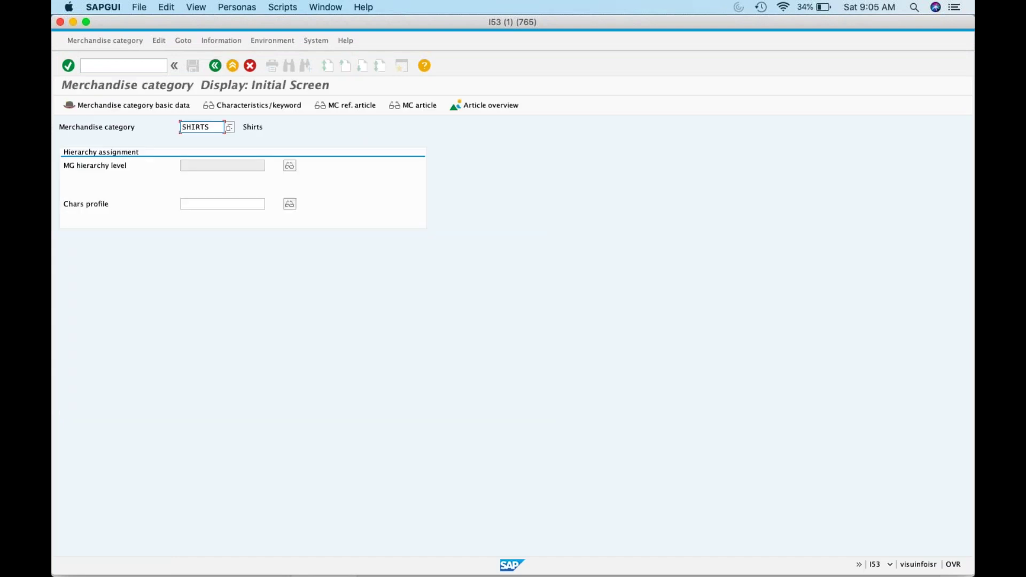
key("super+a")
key("BackSpace")
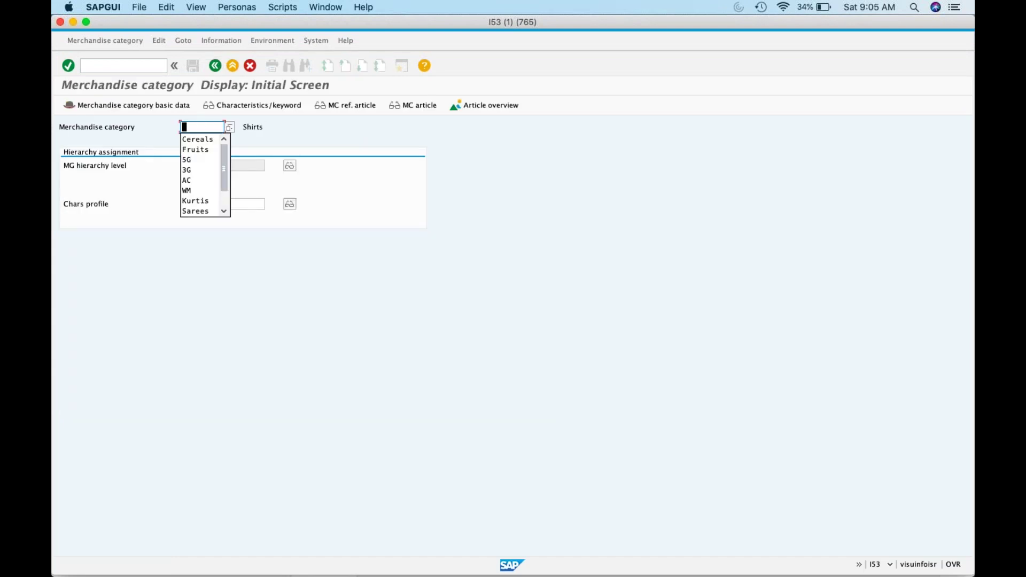
key("Up")
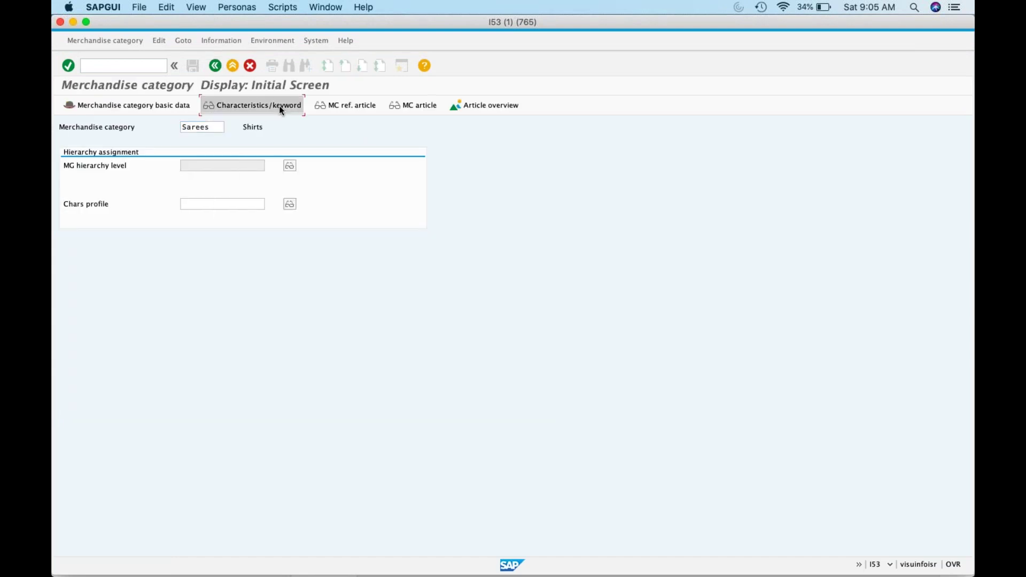
left_click(279, 104)
left_click(203, 154)
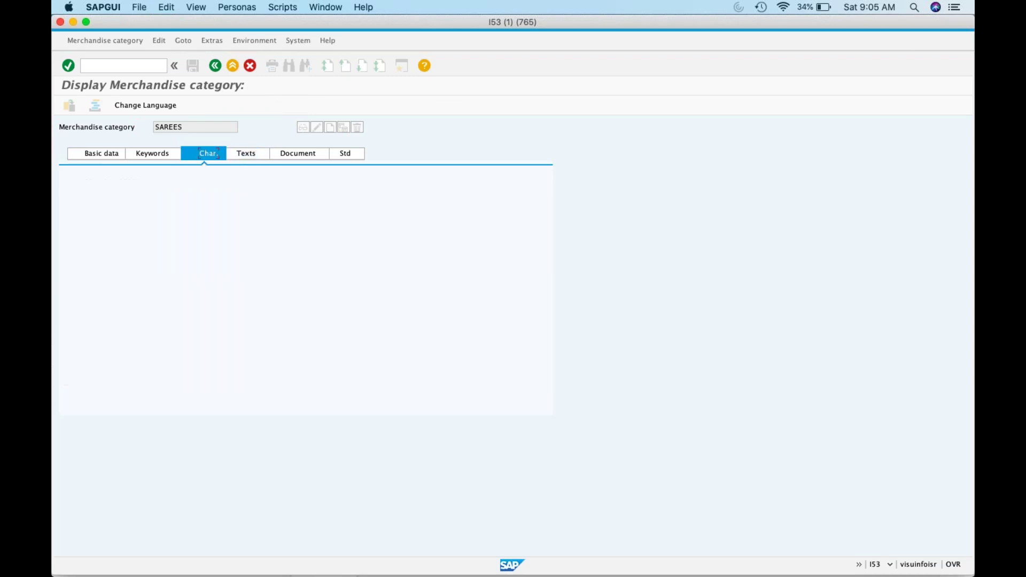
left_click(214, 66)
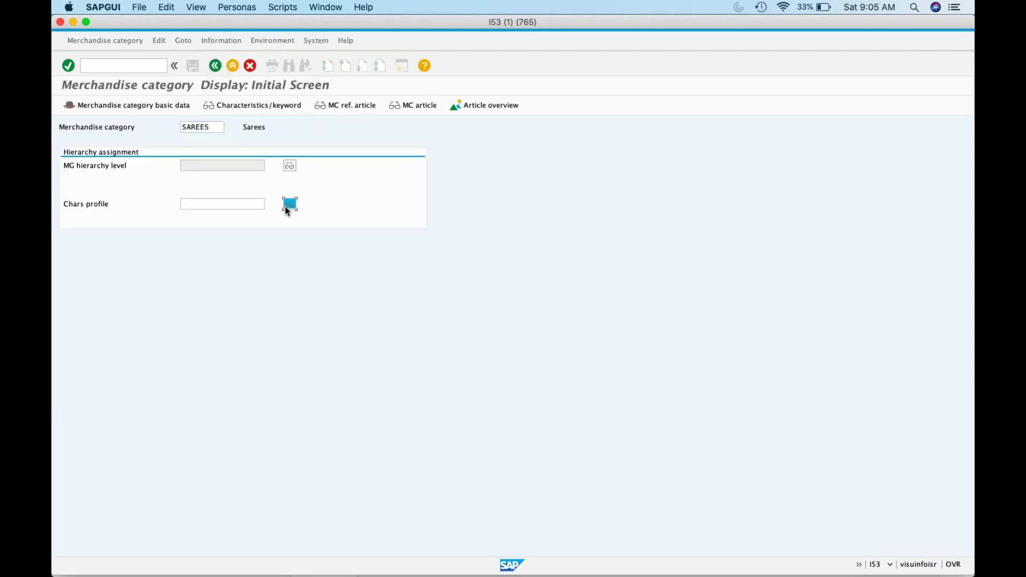
left_click(288, 205)
left_click(235, 200)
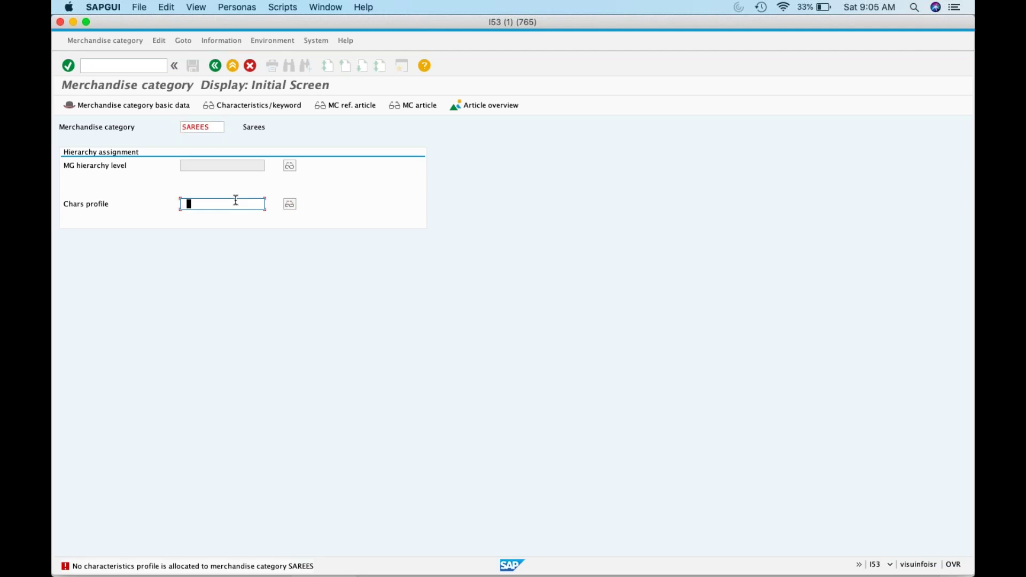
left_click(236, 200)
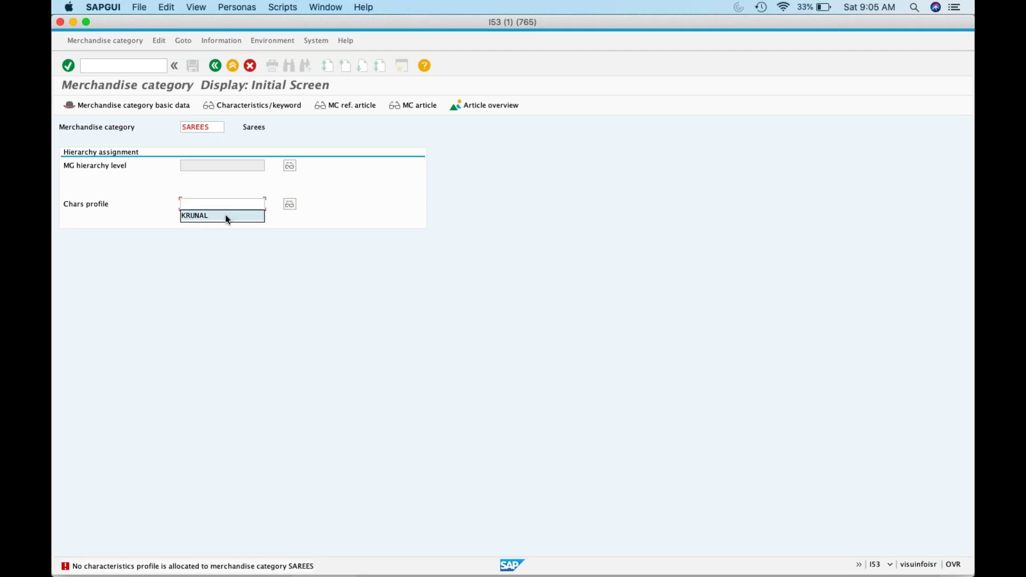
left_click(227, 216)
Change to editing merchandise category Sarees and assign the characteristics profile KRUNAL to it.
left_click(122, 40)
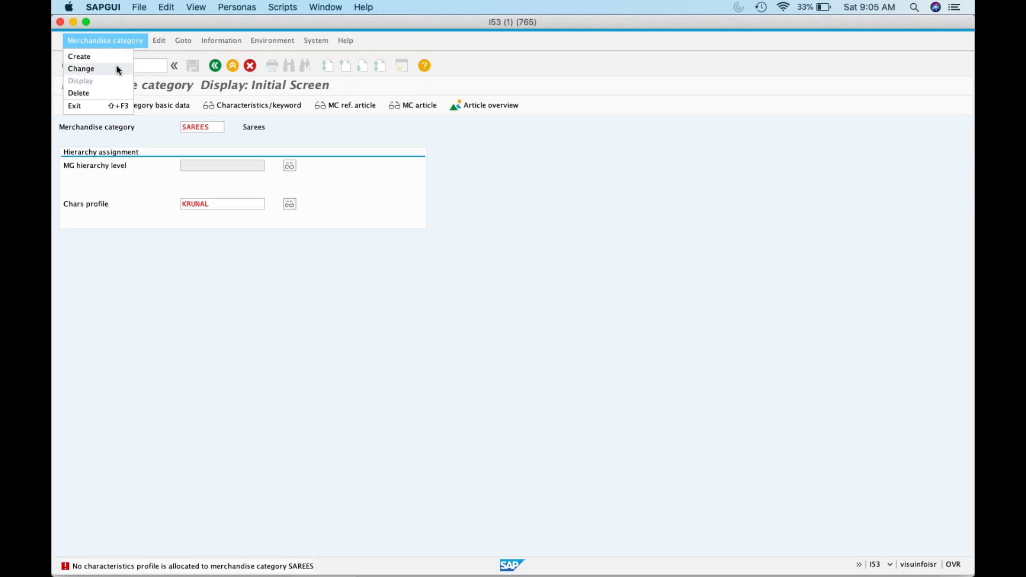
left_click(119, 70)
left_click(203, 208)
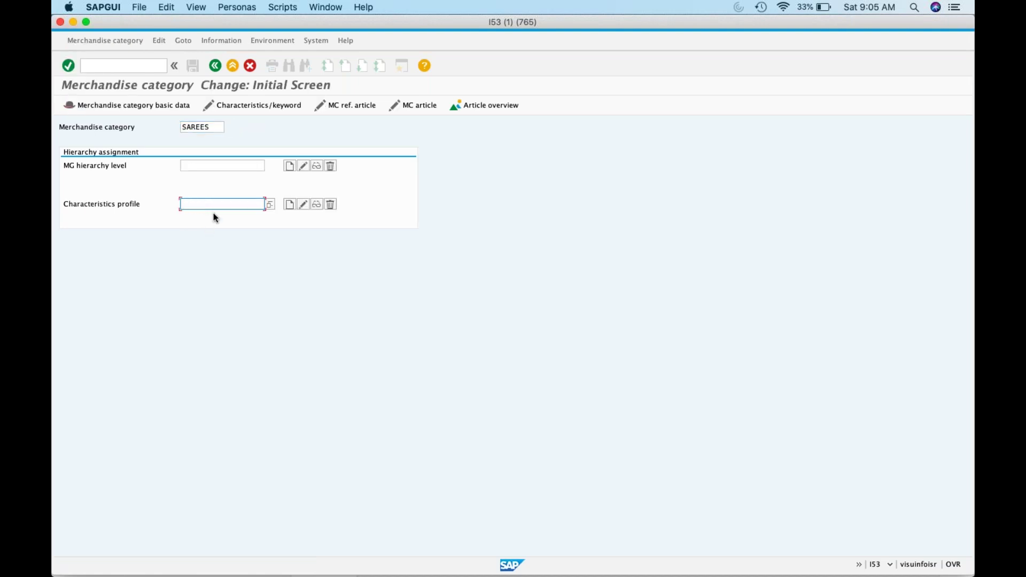
left_click(248, 214)
left_click(294, 203)
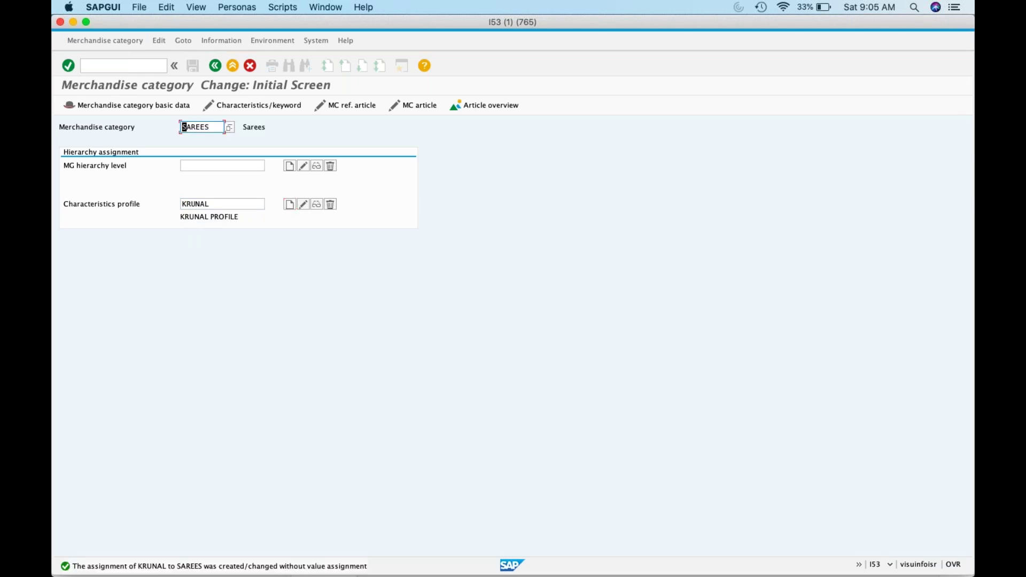
Switch to the spreadsheet in Chrome, copy the Kurtis entry from the Level 4 MC row, and return to SAP.
key("super+Tab")
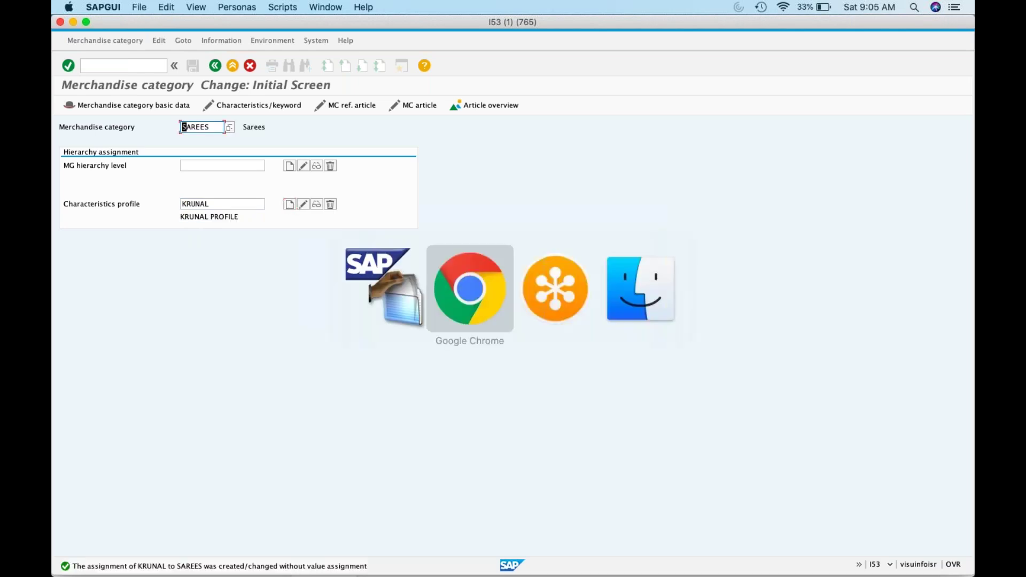
left_click(628, 295)
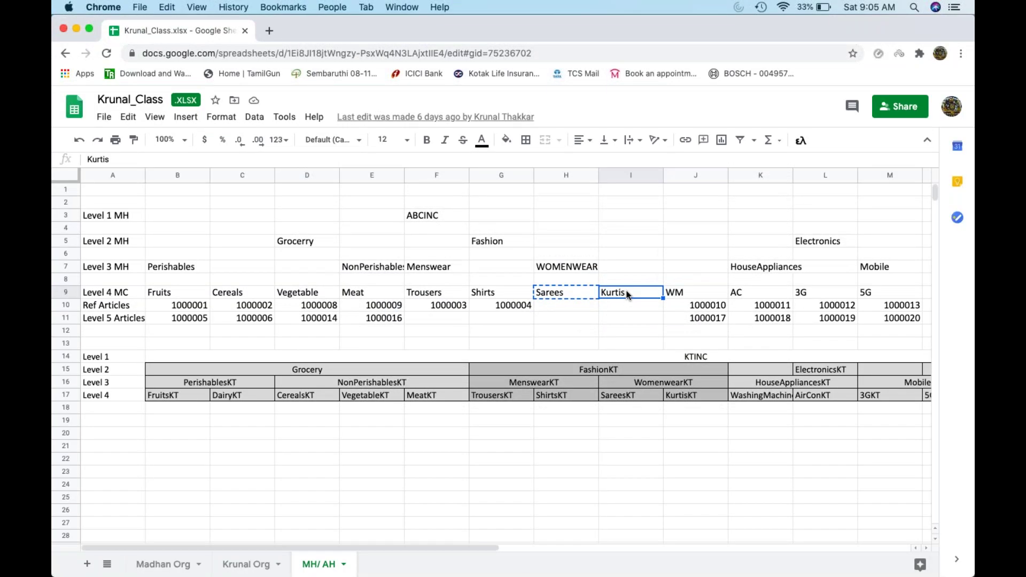
key("super+c")
key("super+Tab")
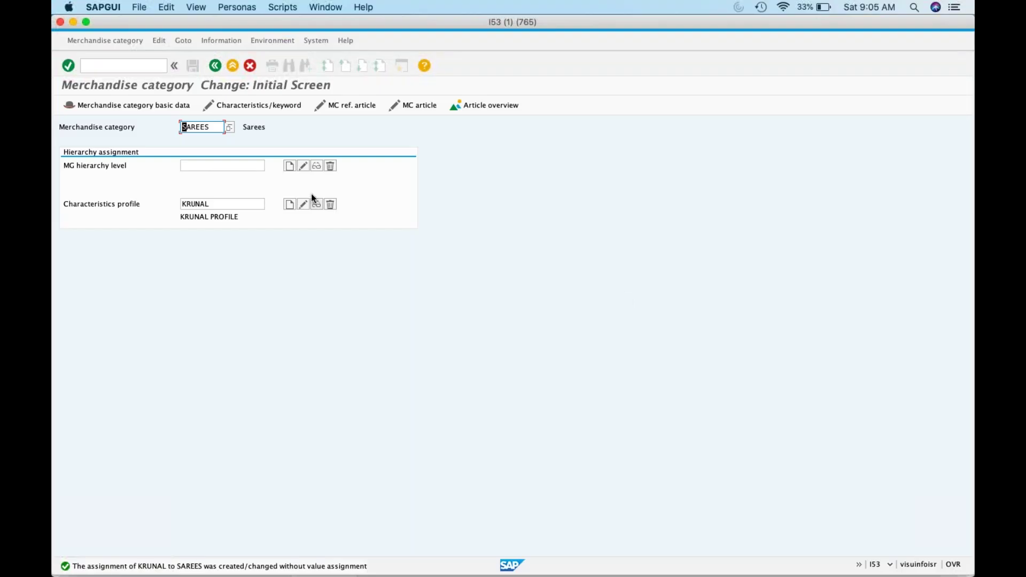
Enter Kurtis as the merchandise category and assign the characteristics profile KRUNAL to it.
left_click(184, 127)
key("super+a")
key("super+v")
left_click(224, 204)
left_click(292, 206)
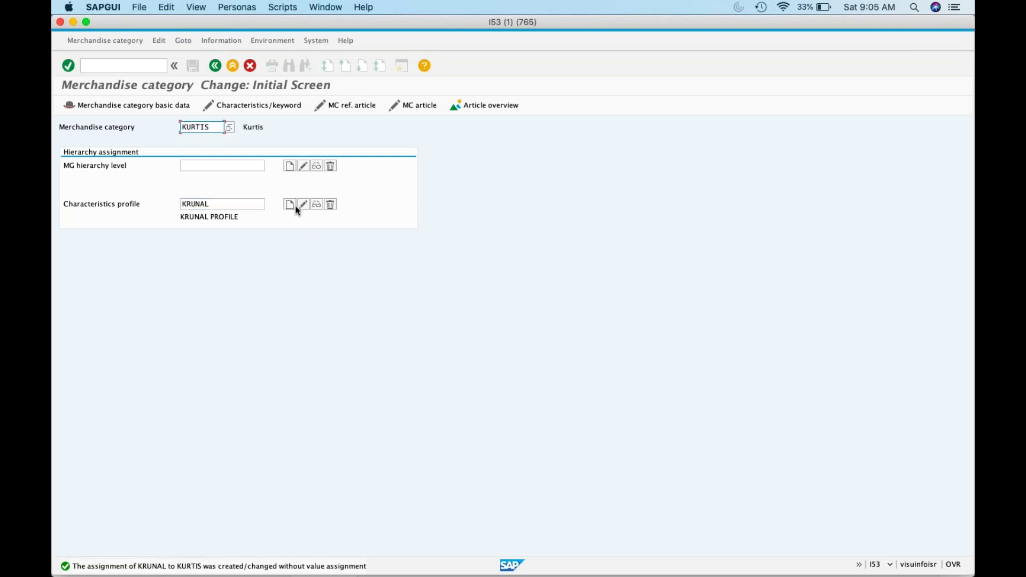
View the characteristic values of Kurtis, and check its assigned characteristics profile in transaction wg23.
left_click(316, 204)
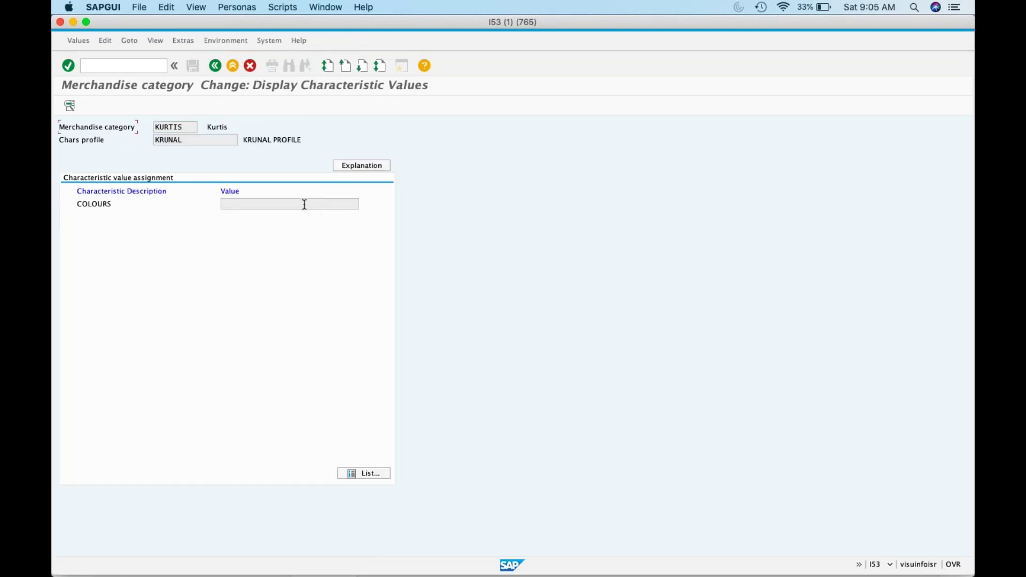
left_click(219, 70)
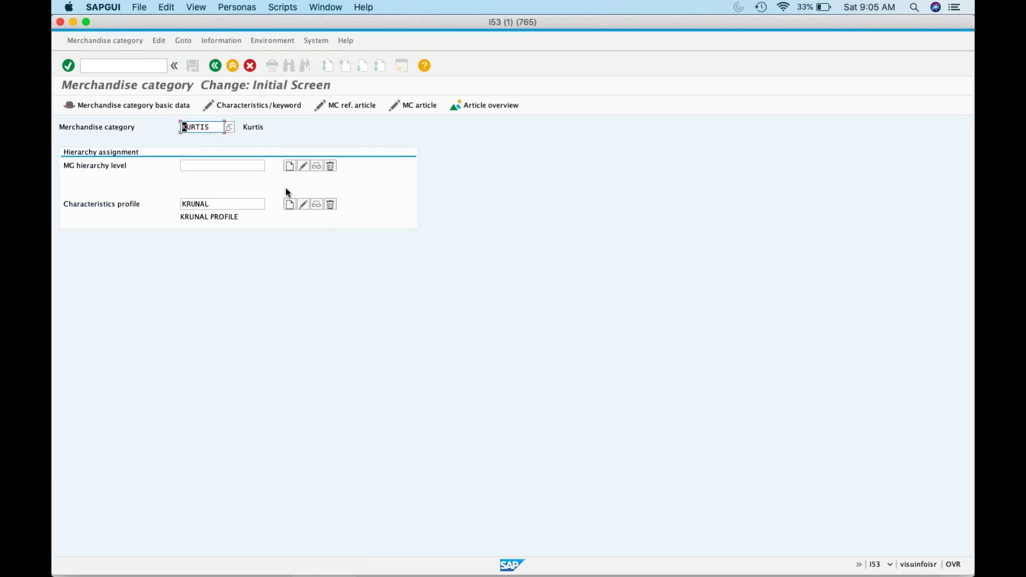
left_click(217, 68)
left_click(140, 69)
type("wg23")
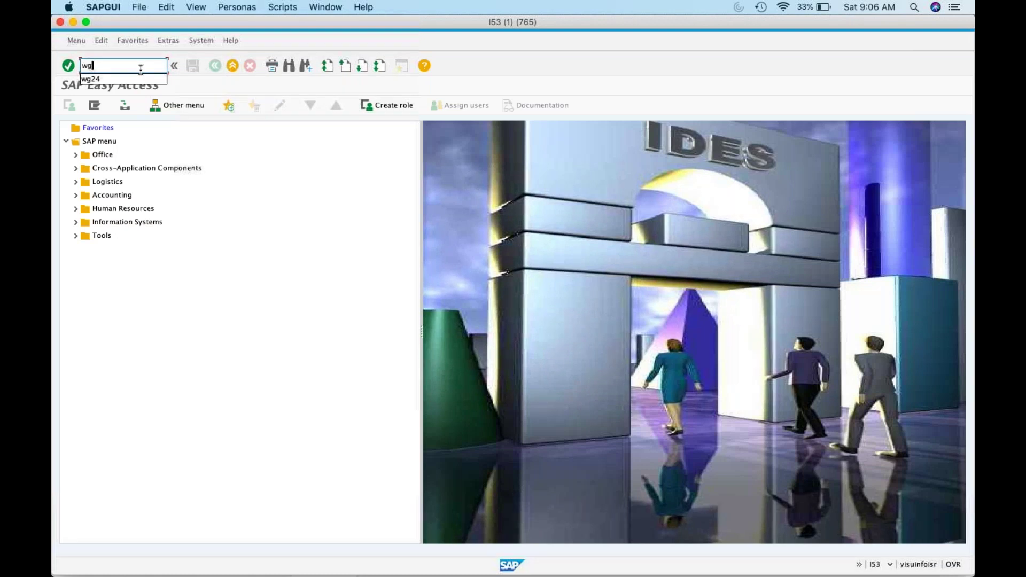
key("Return")
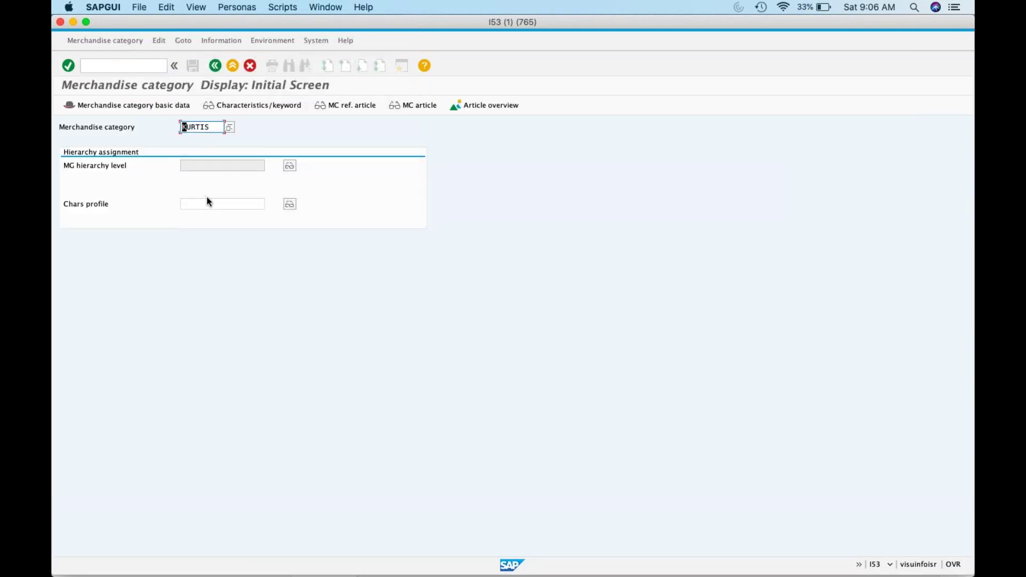
left_click(294, 202)
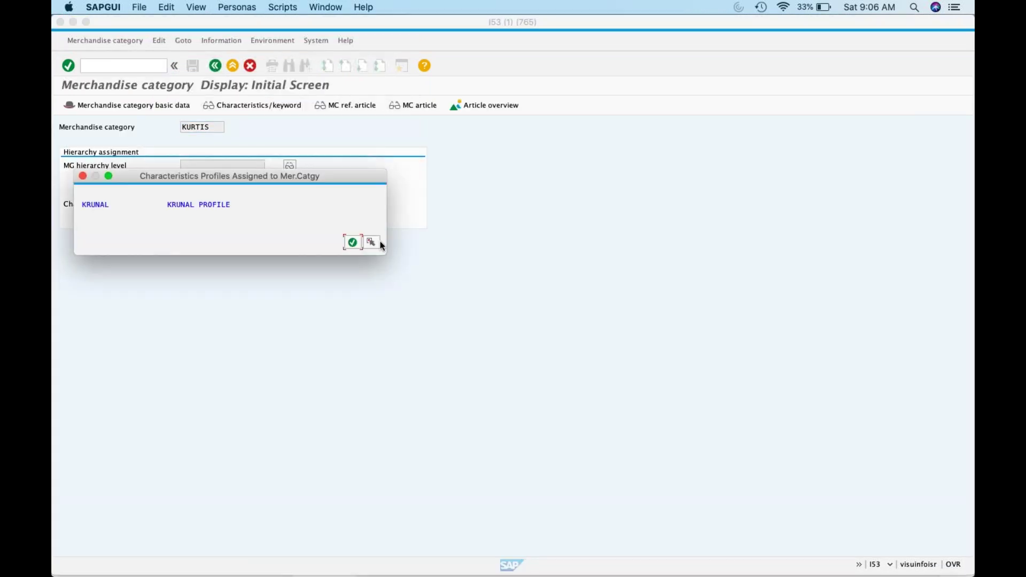
left_click(353, 242)
Display characteristics profile KRUNAL with transaction /nclwg, examine its characteristics, and return to the SAP start screen.
left_click(151, 67)
type("/ncl")
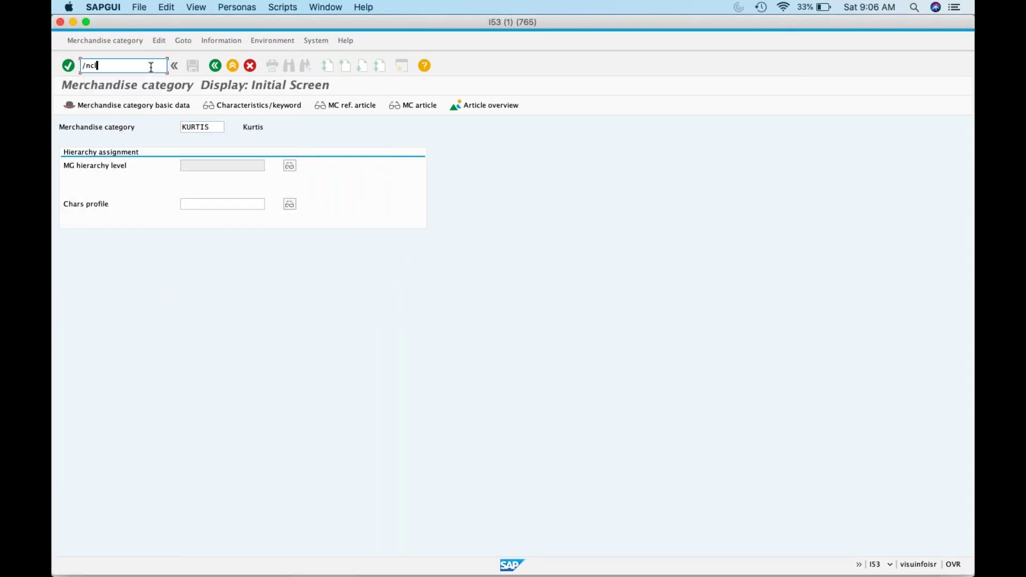
type("wg")
key("Return")
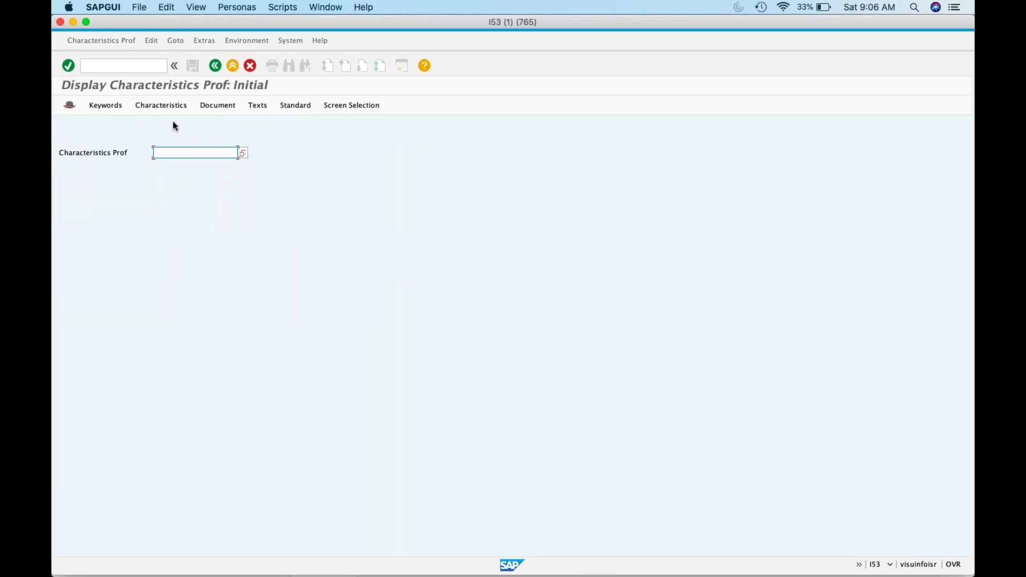
left_click(185, 152)
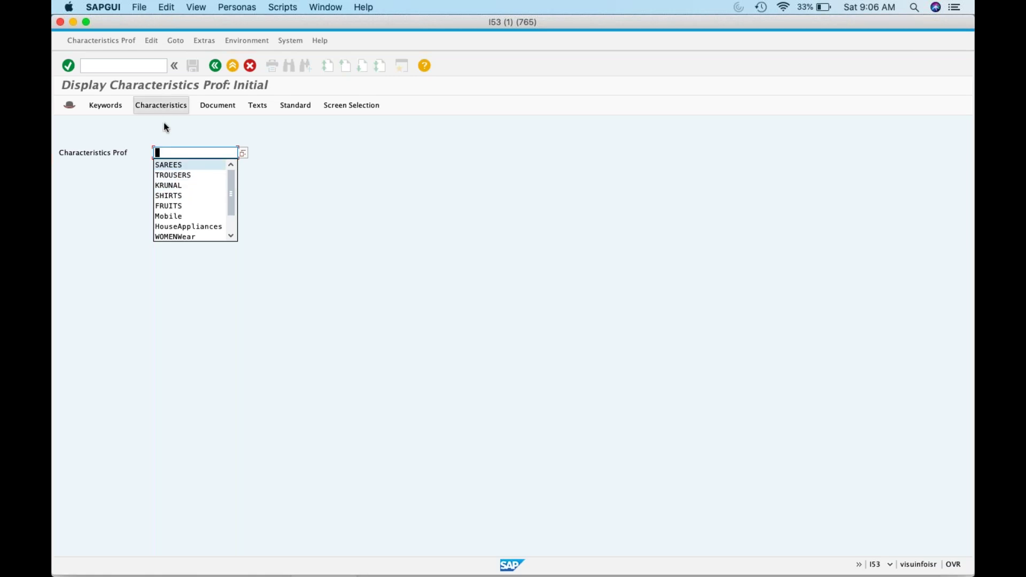
left_click(176, 185)
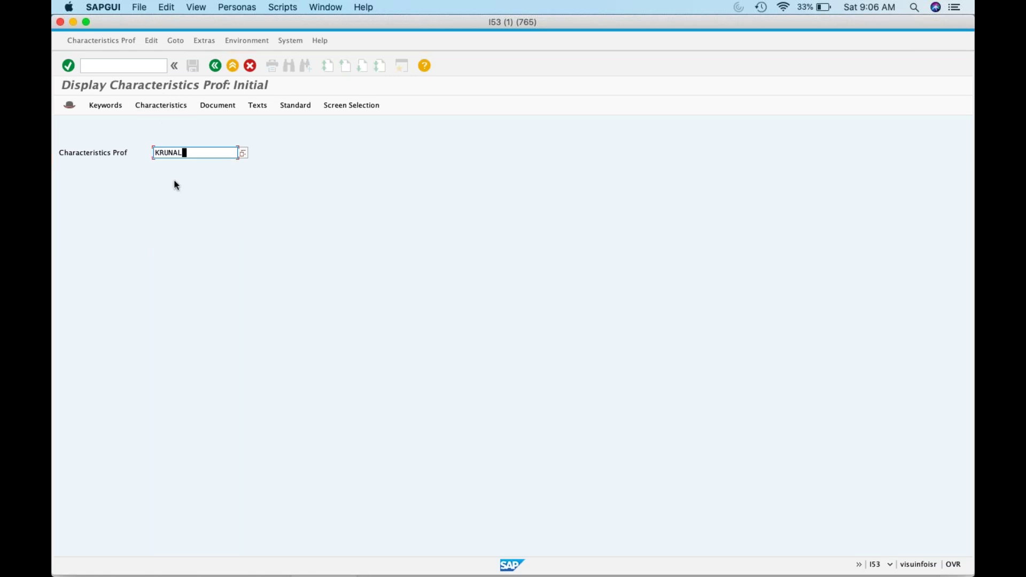
left_click(165, 106)
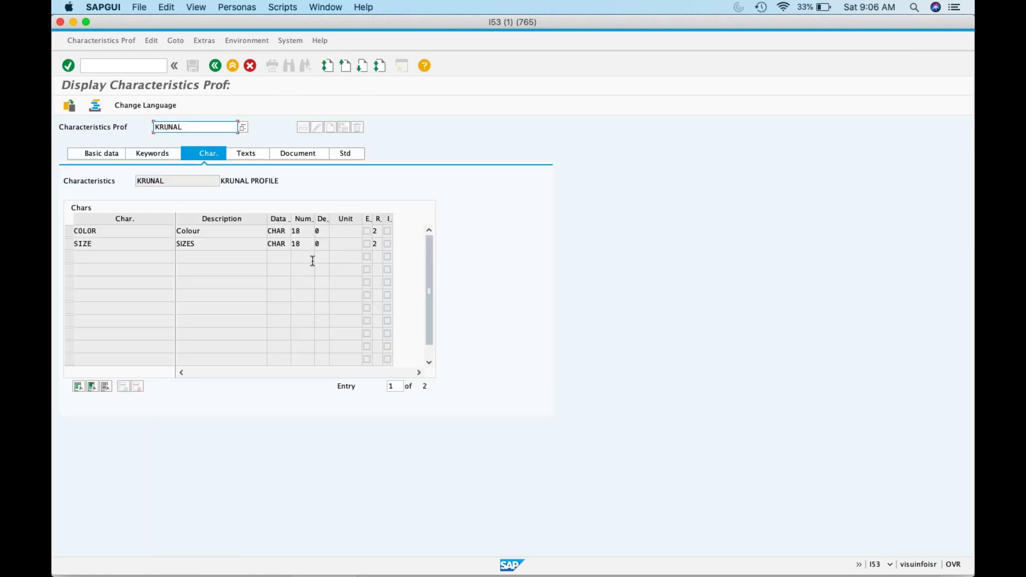
left_click(211, 72)
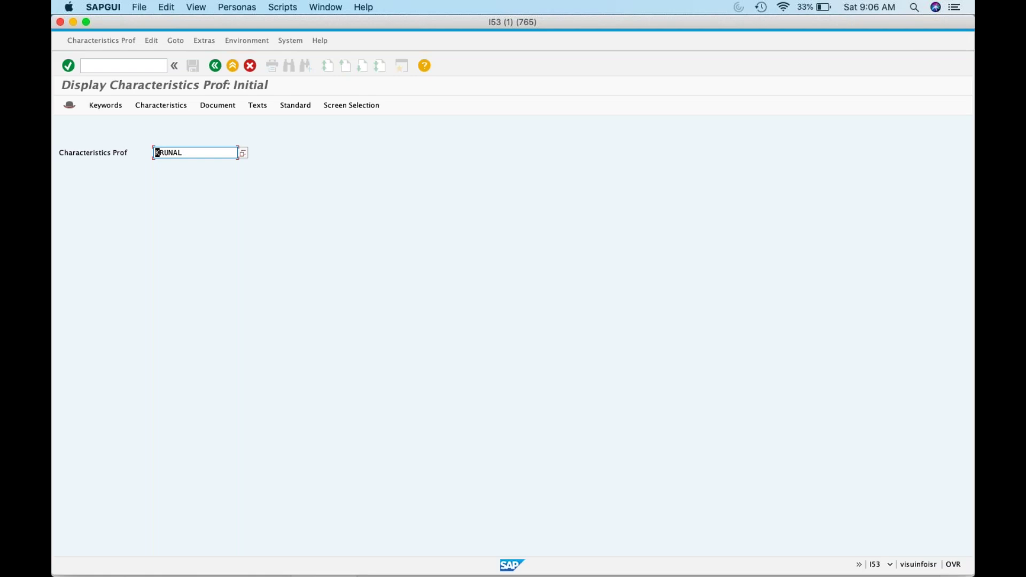
left_click(215, 66)
Switch to the spreadsheet in Chrome, copy the Sarees entry from the Level 4 MC row, and return to SAP.
mouse_move(602, 555)
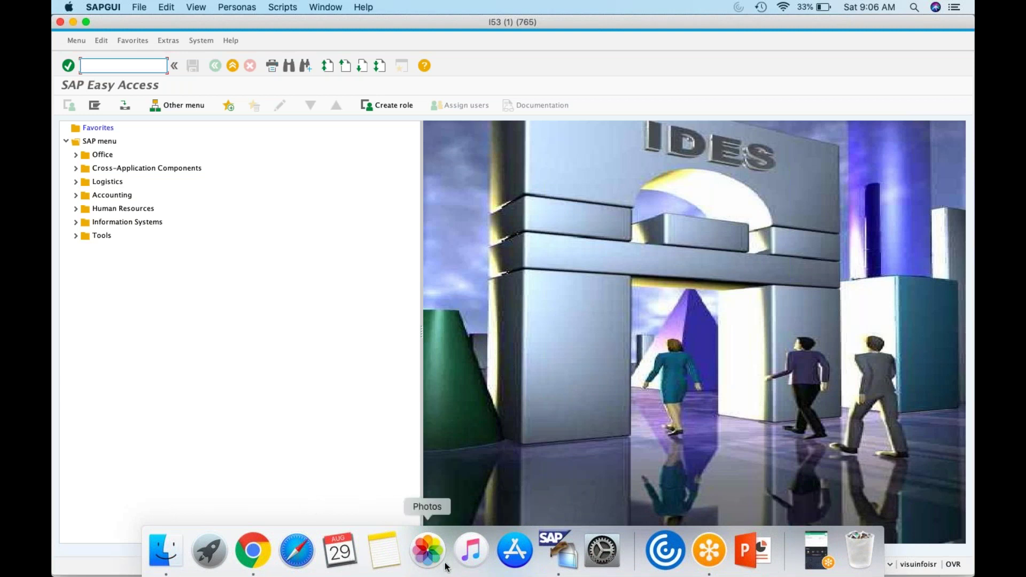
left_click(252, 551)
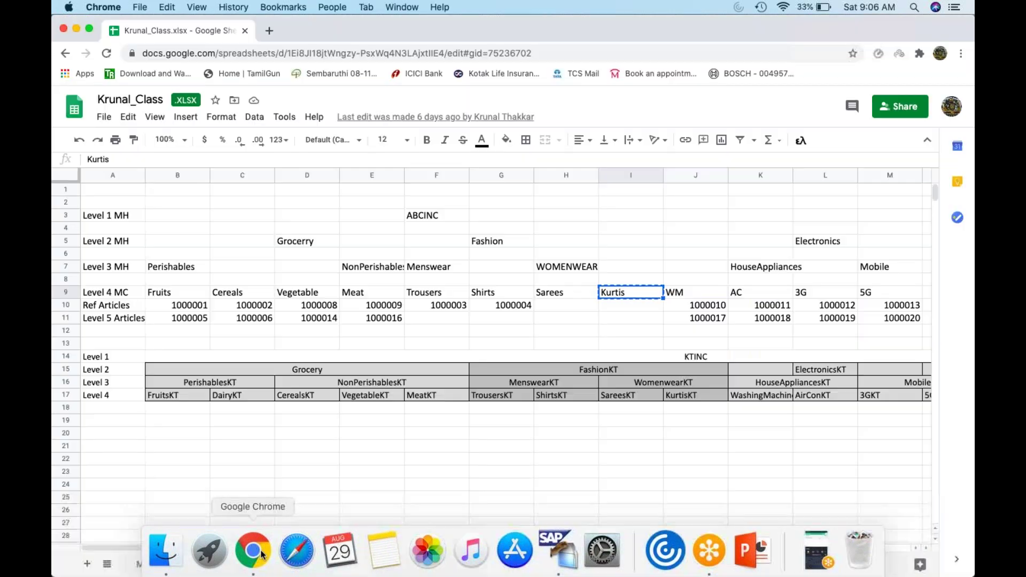
left_click(573, 294)
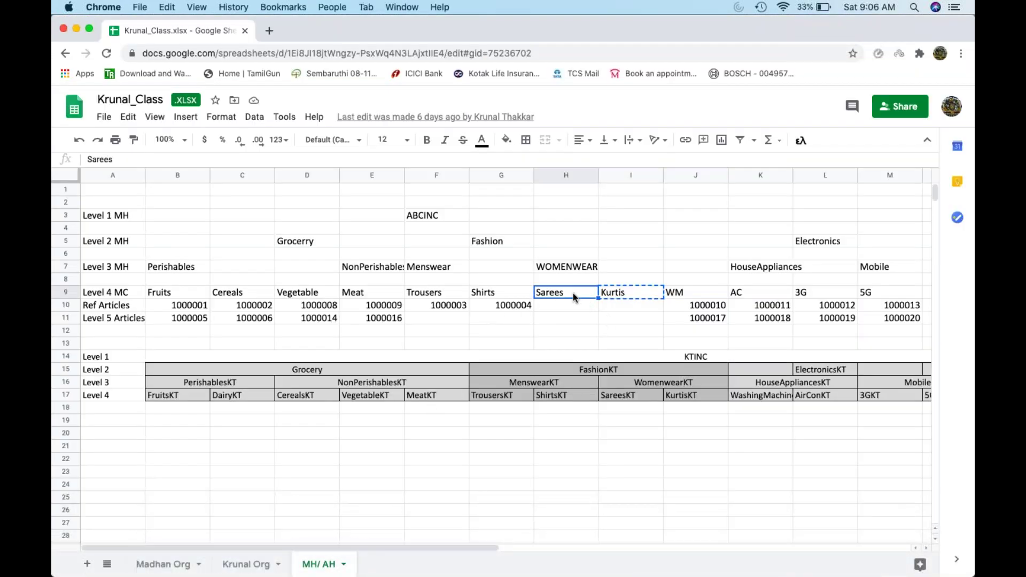
key("super+c")
key("super+Tab")
Open transaction wg22 for changing merchandise categories and enter Sarees as the merchandise category.
type("wg22")
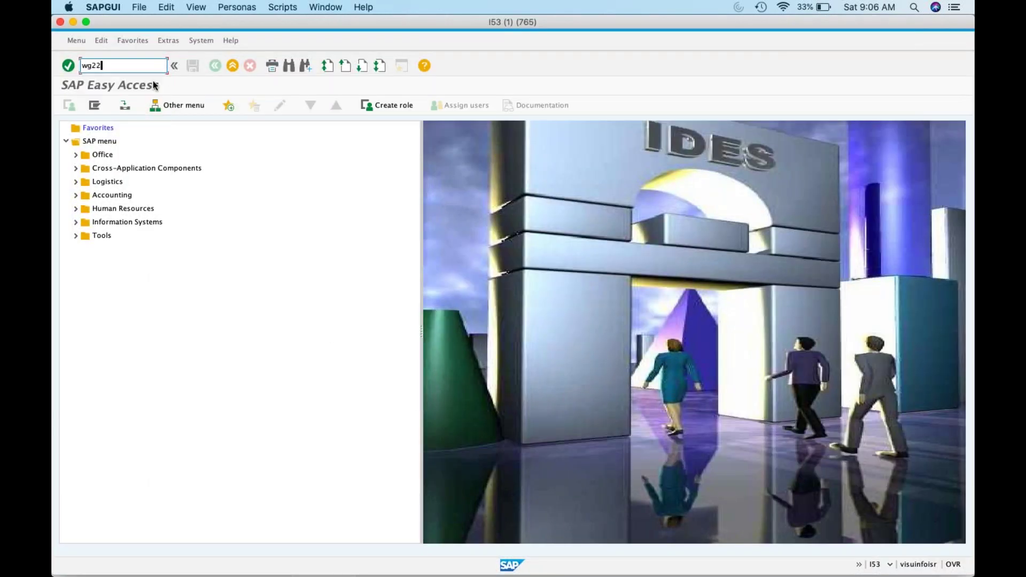
key("Return")
left_click(221, 130)
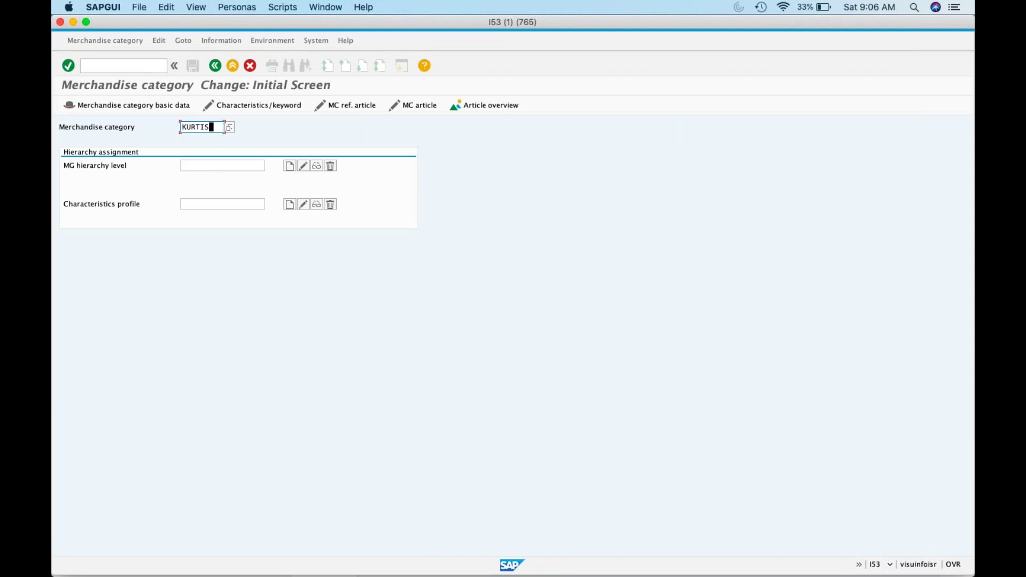
key("BackSpace")
key("BackSpace")
key("BackSpace")
key("BackSpace")
key("BackSpace")
key("BackSpace")
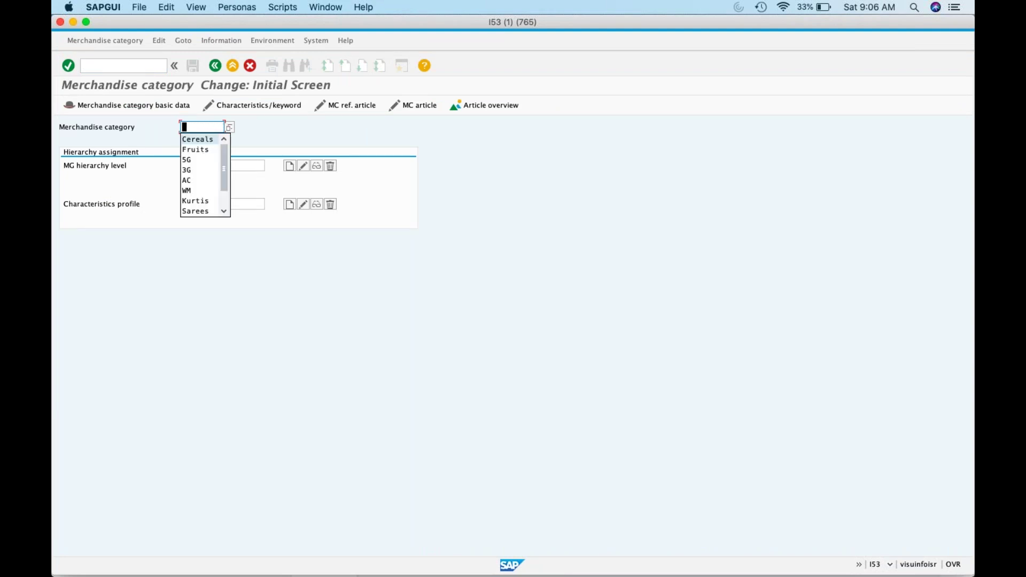
key("super+v")
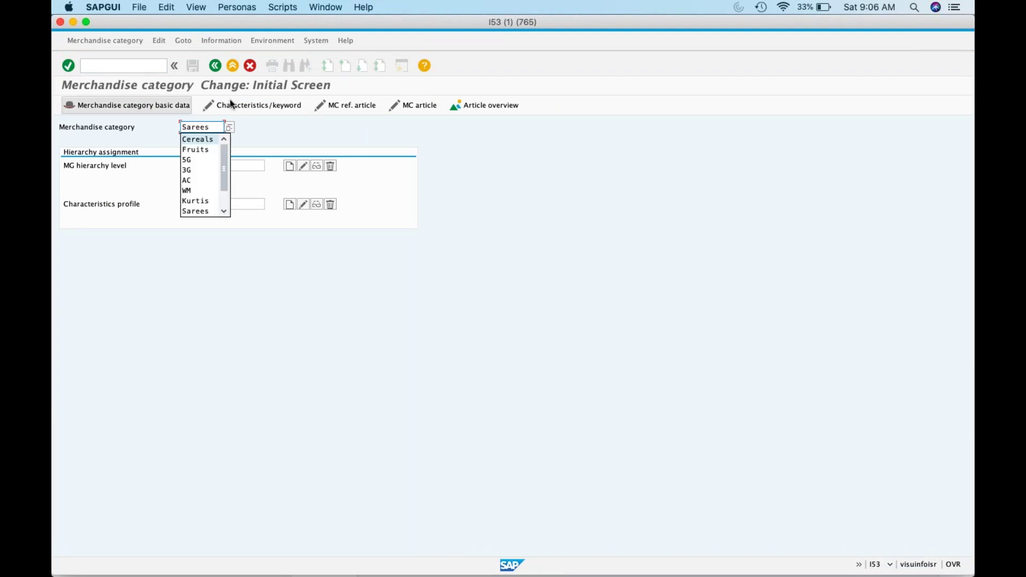
Start creating the merchandise category reference article for Sarees with article type YKRT and open its basic data.
left_click(353, 107)
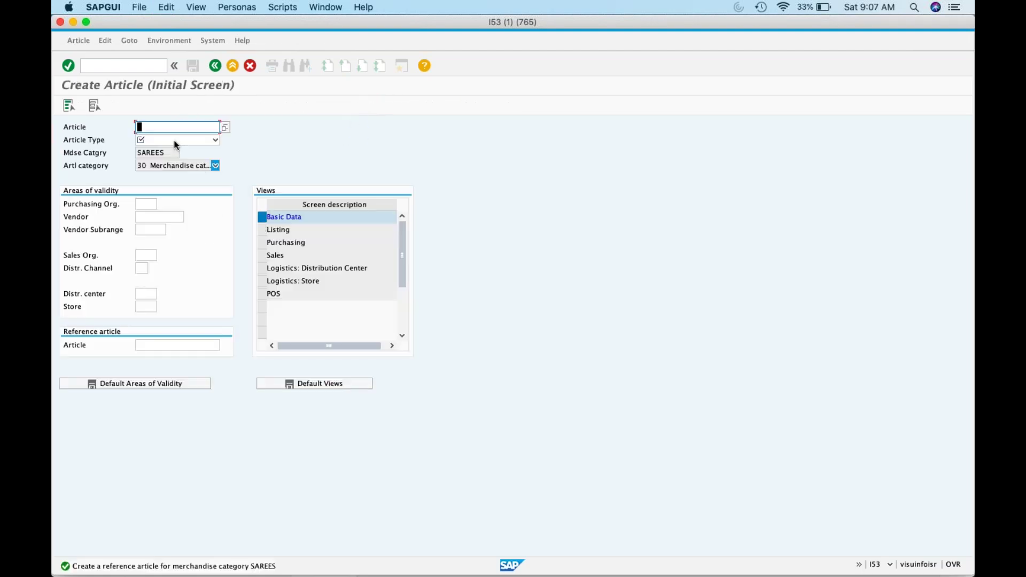
left_click(173, 142)
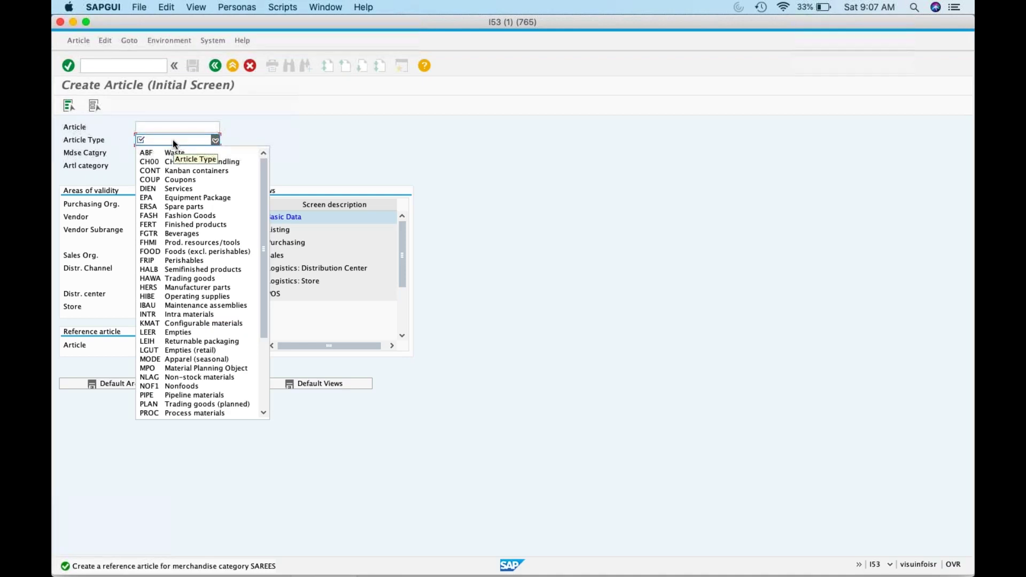
key("z")
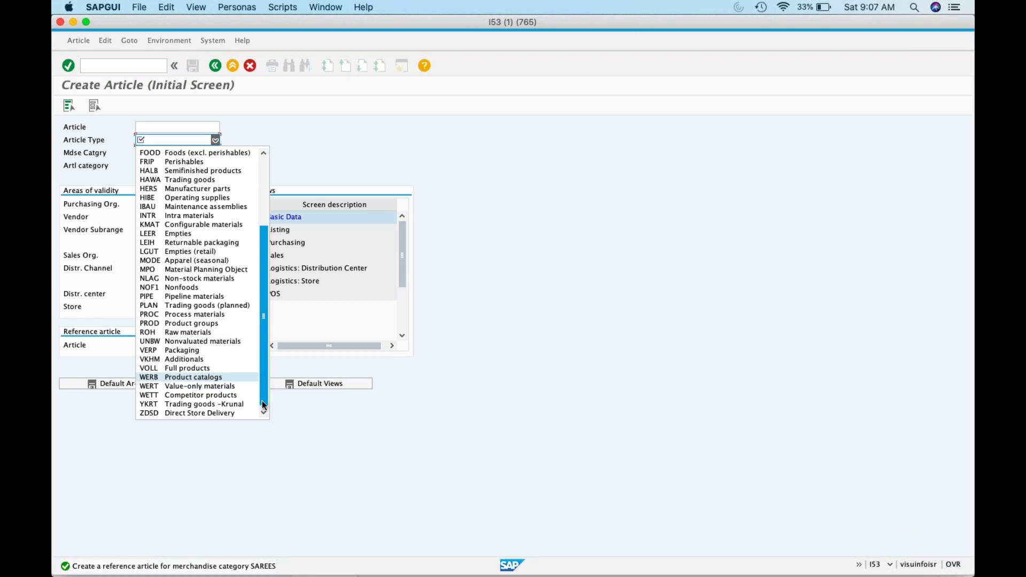
left_click(229, 405)
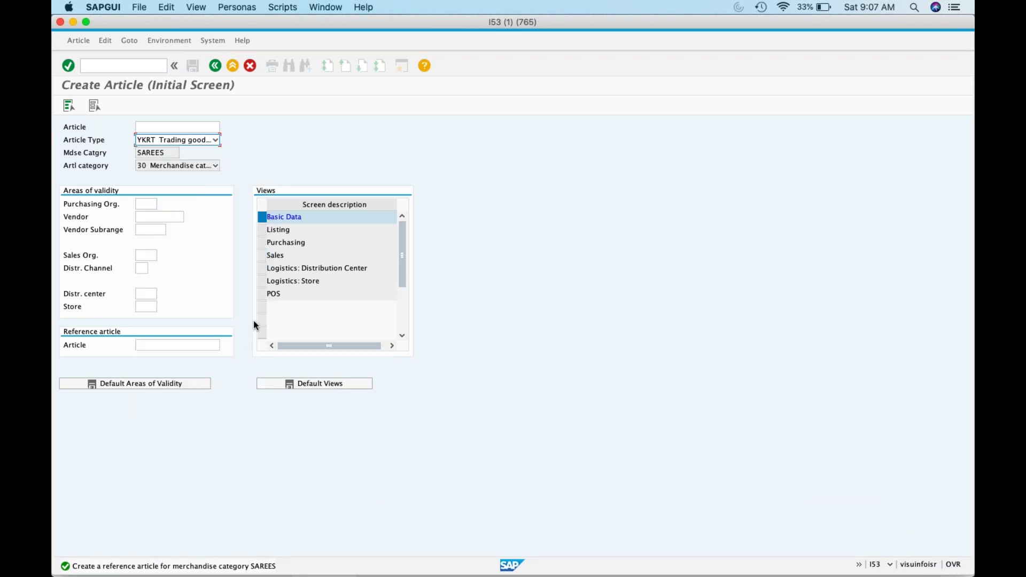
key("Return")
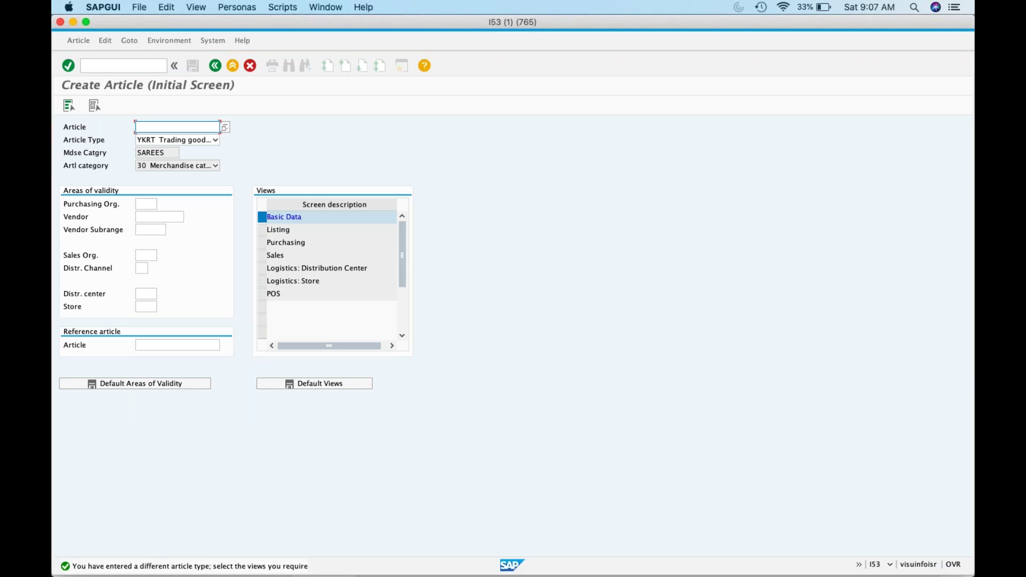
key("Return")
Enter "MC Ref Article for Sarees" as the article description.
left_click(364, 321)
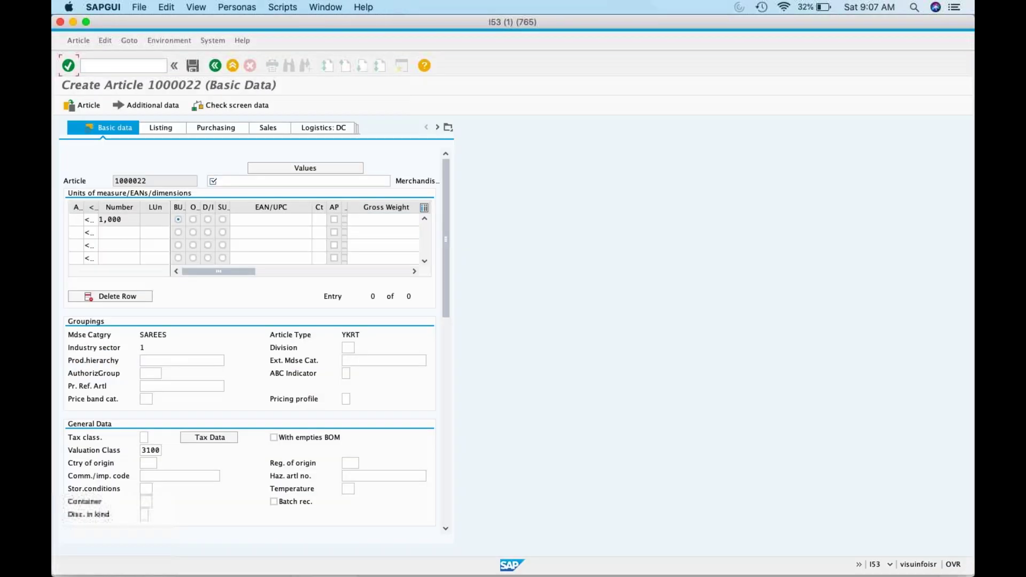
type("MC ")
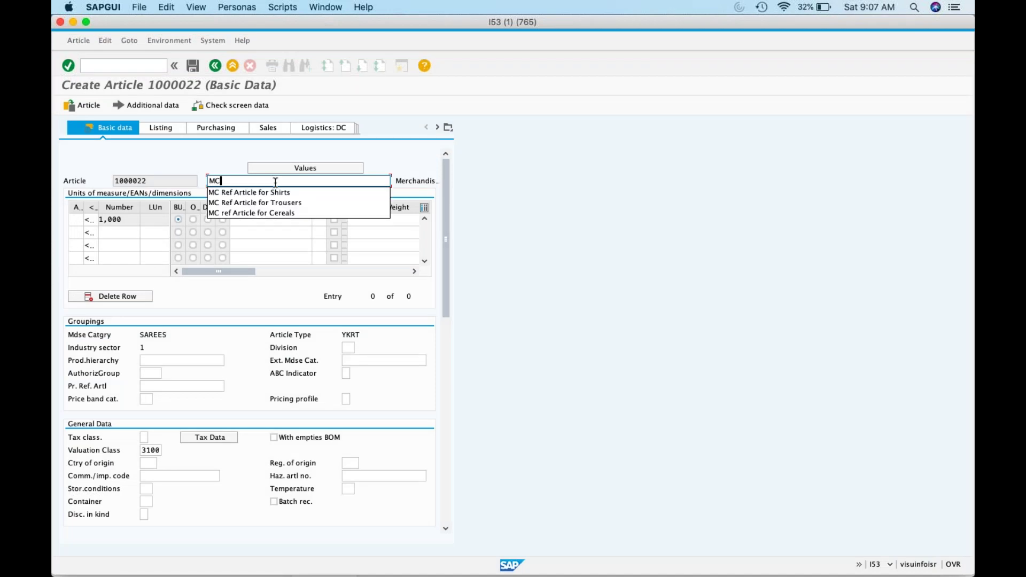
type("Ref Article for Sarees")
left_click(428, 103)
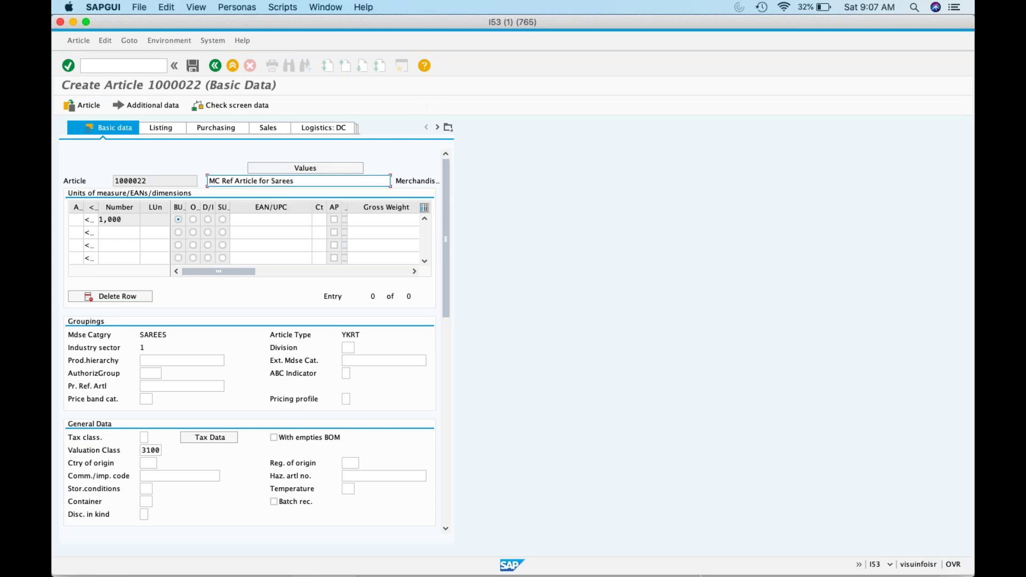
Glance at the class spreadsheet in Chrome, return to SAP, and set the article's base unit of measure to EA.
mouse_move(635, 545)
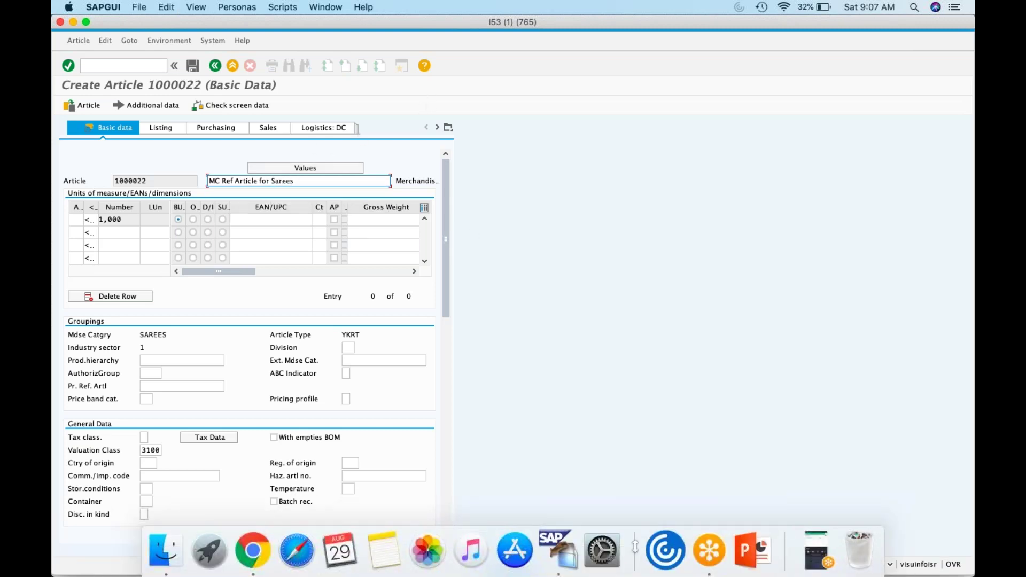
left_click(256, 560)
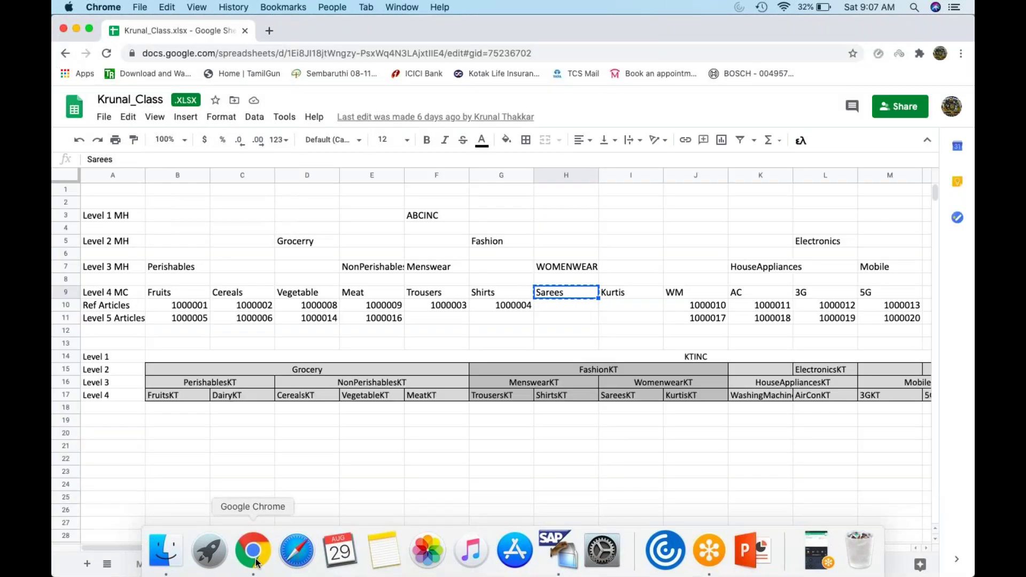
key("super+Tab")
left_click(79, 219)
type("EA")
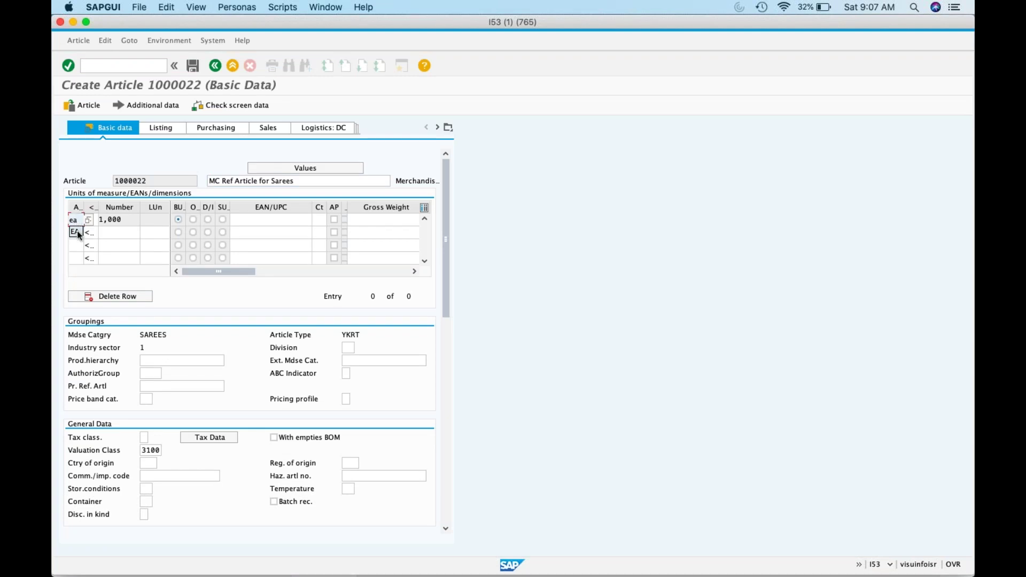
Set the tax classification to 1 and both the transportation group and loading group to 0001 in the basic data.
left_click_drag(445, 239, 445, 293)
left_click(143, 309)
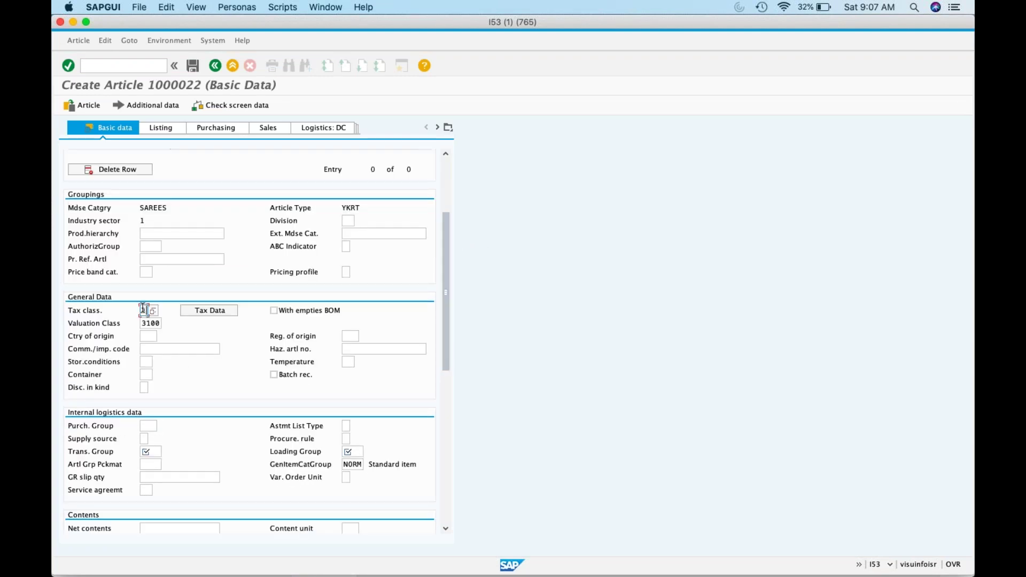
left_click(148, 450)
type("0001")
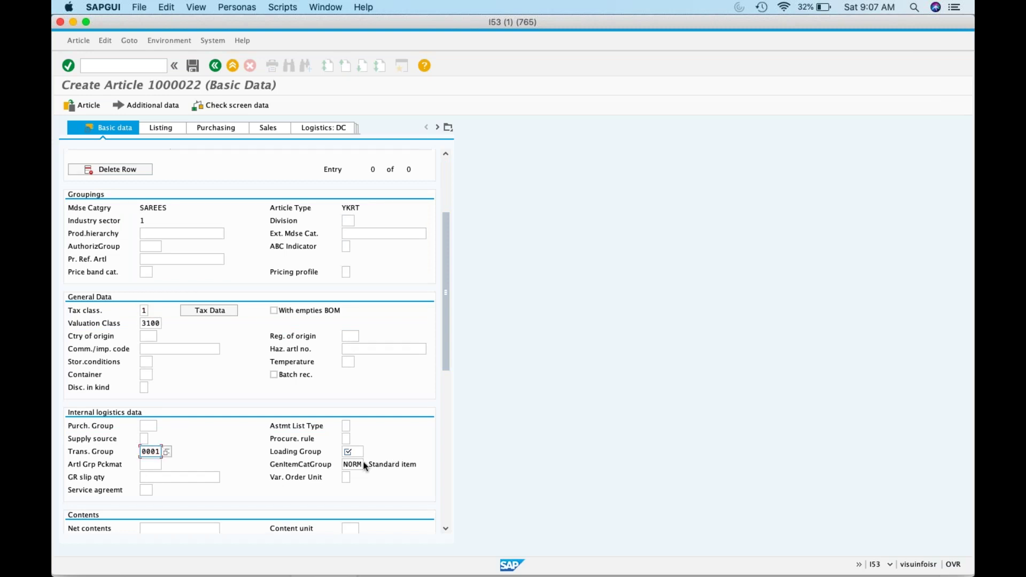
left_click(352, 452)
type("0001")
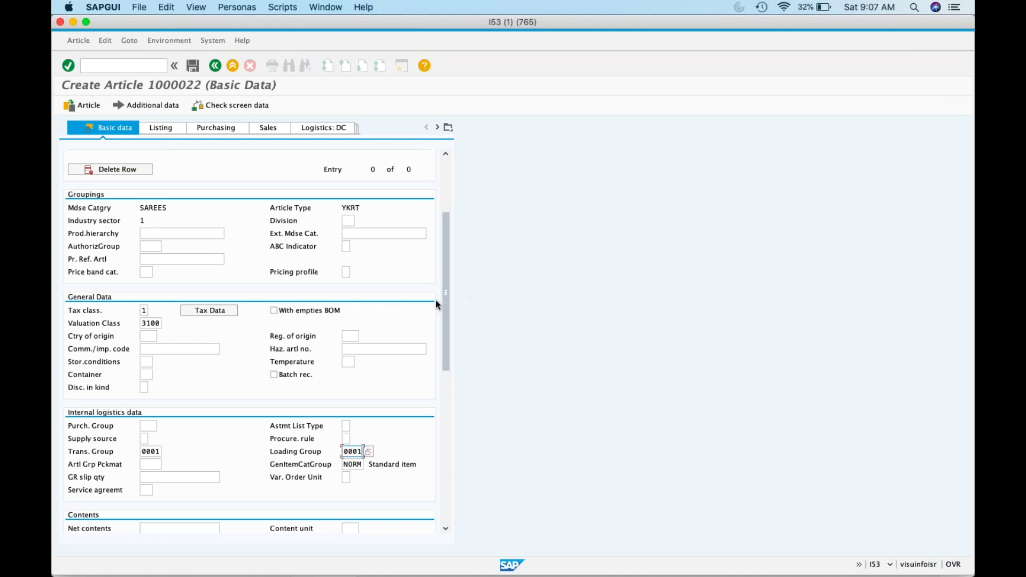
left_click_drag(445, 307, 460, 216)
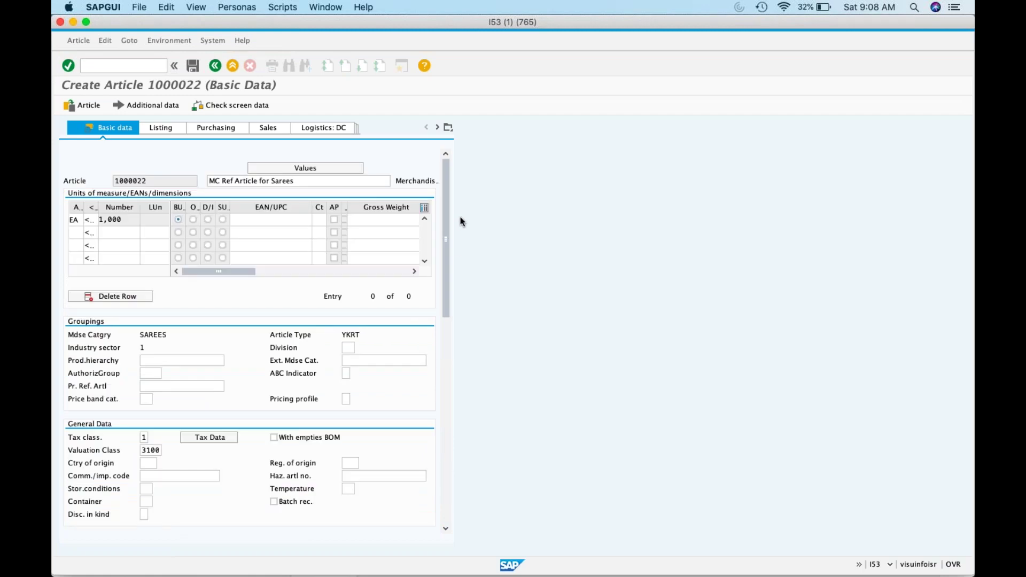
left_click(74, 219)
In the distribution center logistics data, set RP type ND, supply source 1, and planned delivery time 1 day.
left_click(324, 130)
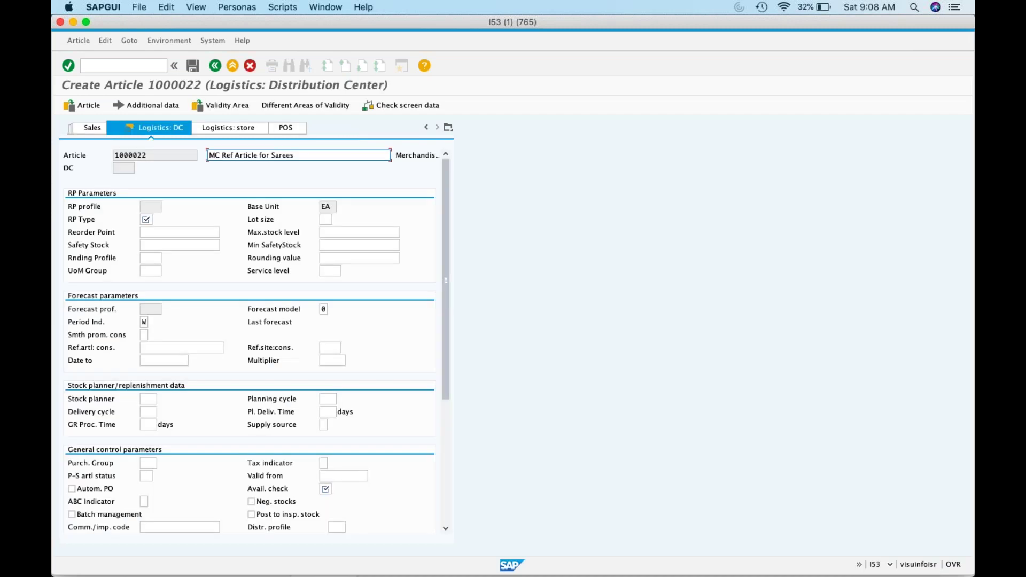
left_click(146, 220)
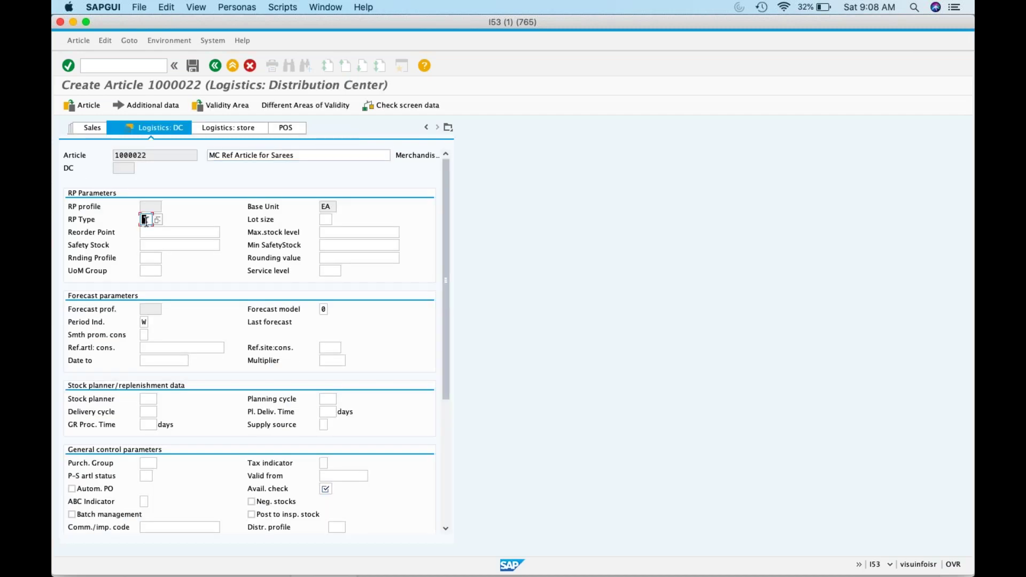
type("ND")
left_click(322, 425)
type("1")
left_click(331, 412)
type("1")
Set the distribution center availability check to KP and enable automatic purchase orders.
left_click(326, 489)
type("KP")
left_click_drag(447, 369, 448, 434)
left_click(97, 377)
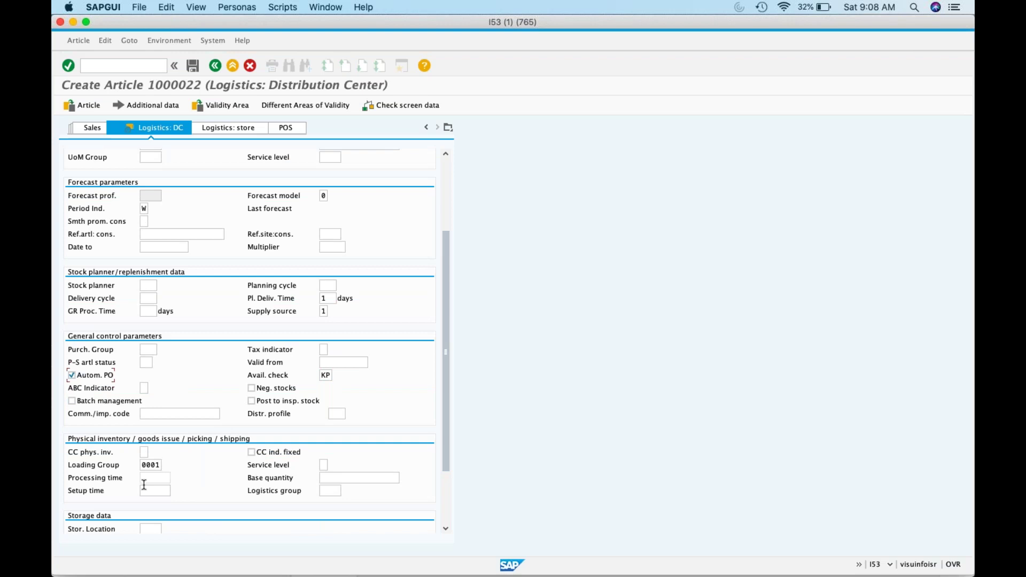
left_click_drag(444, 405, 445, 435)
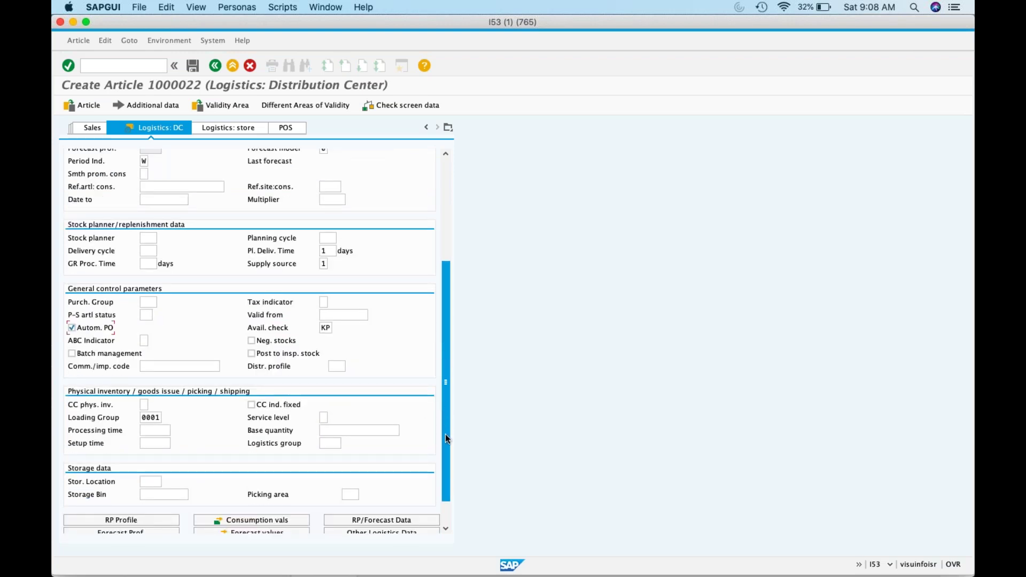
Set the area of validity to distribution center ZRDC and enter storage location 1000 for it.
left_click(237, 107)
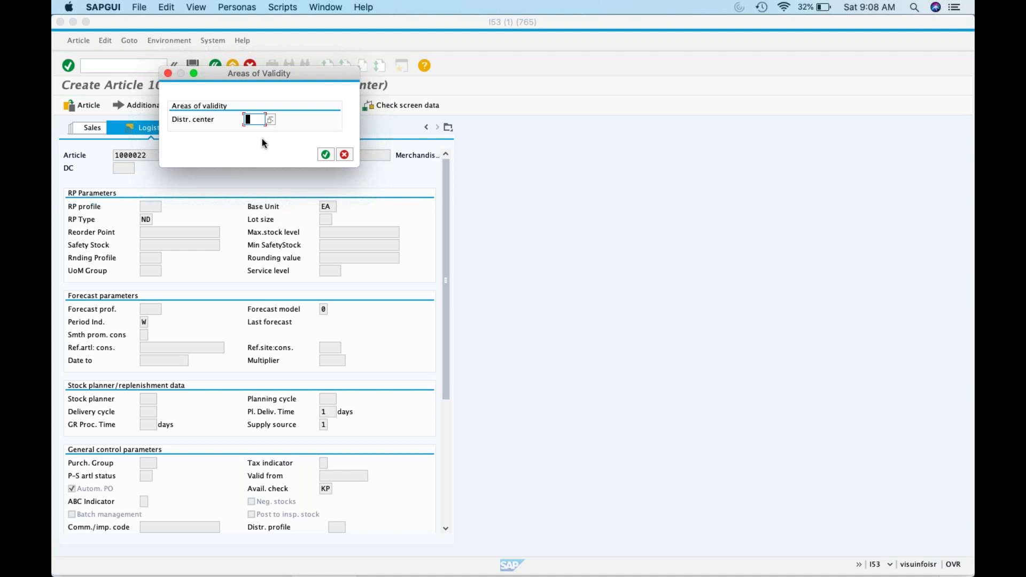
type("ZRDC")
left_click(321, 153)
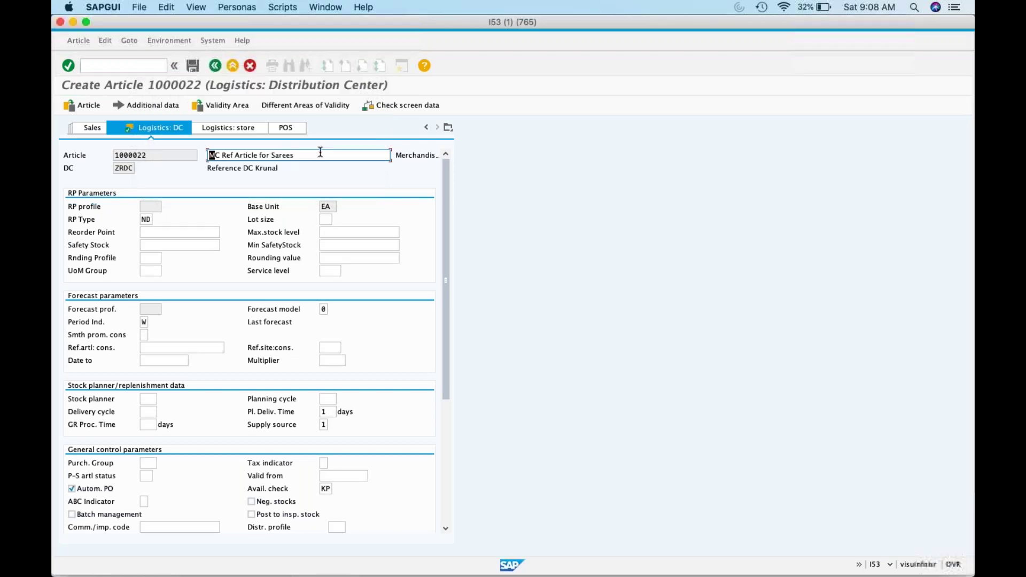
left_click_drag(444, 239, 444, 365)
left_click(150, 448)
type("1000")
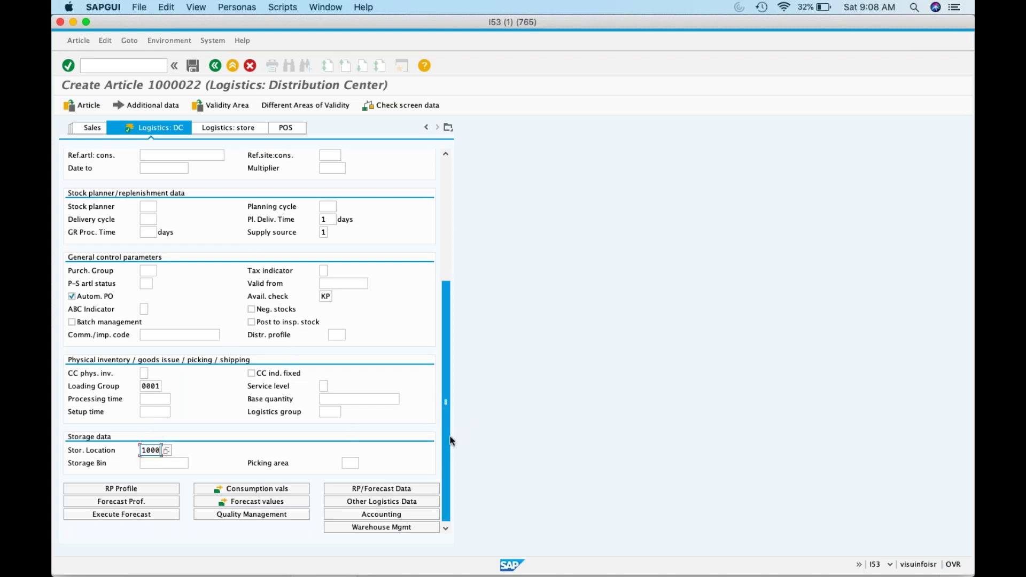
left_click_drag(449, 432, 457, 265)
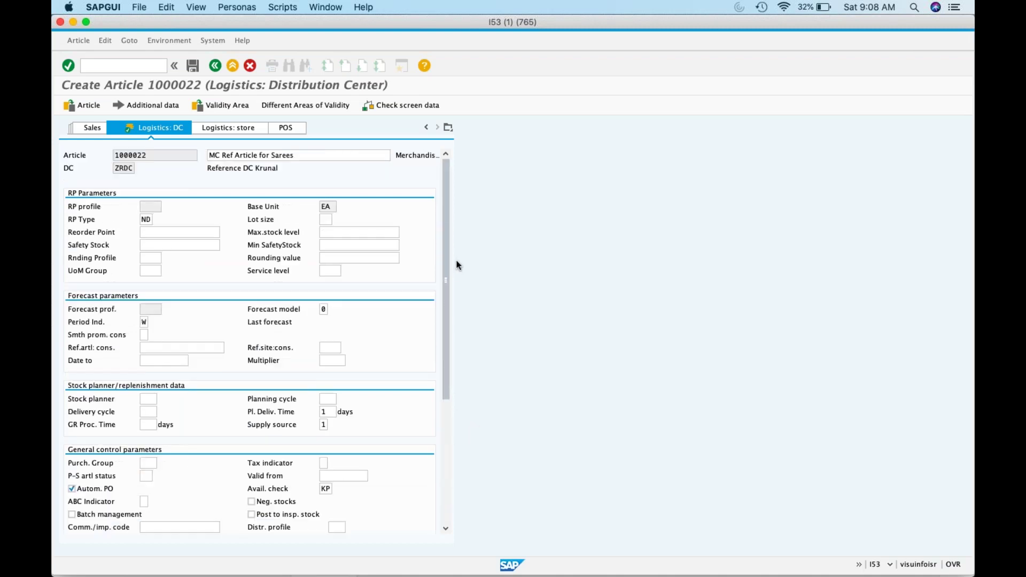
In the store logistics data, set RP type RP, planned delivery time 2 days, and supply source 2.
left_click(251, 127)
left_click(143, 245)
type("RP")
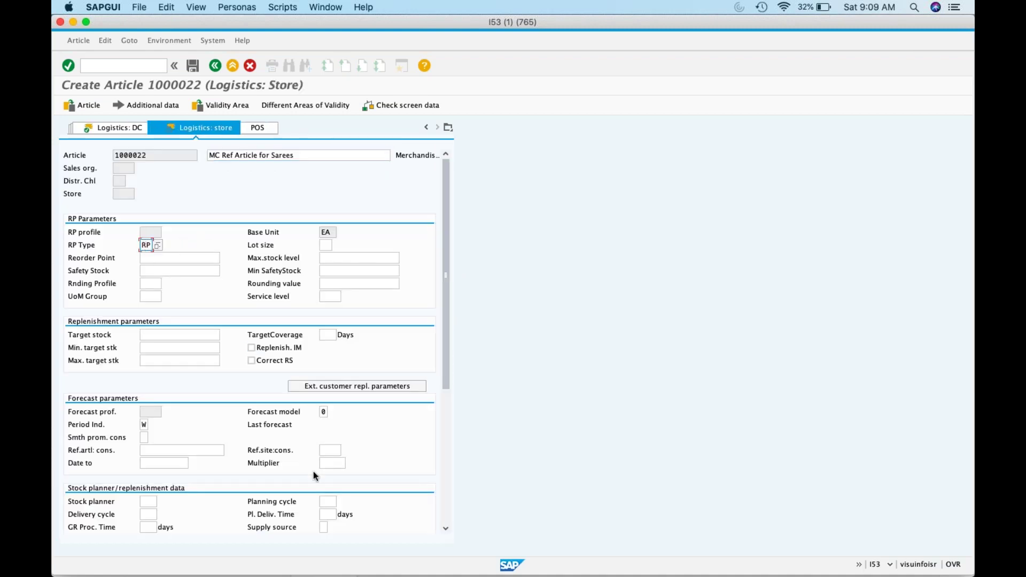
left_click(329, 513)
type("2")
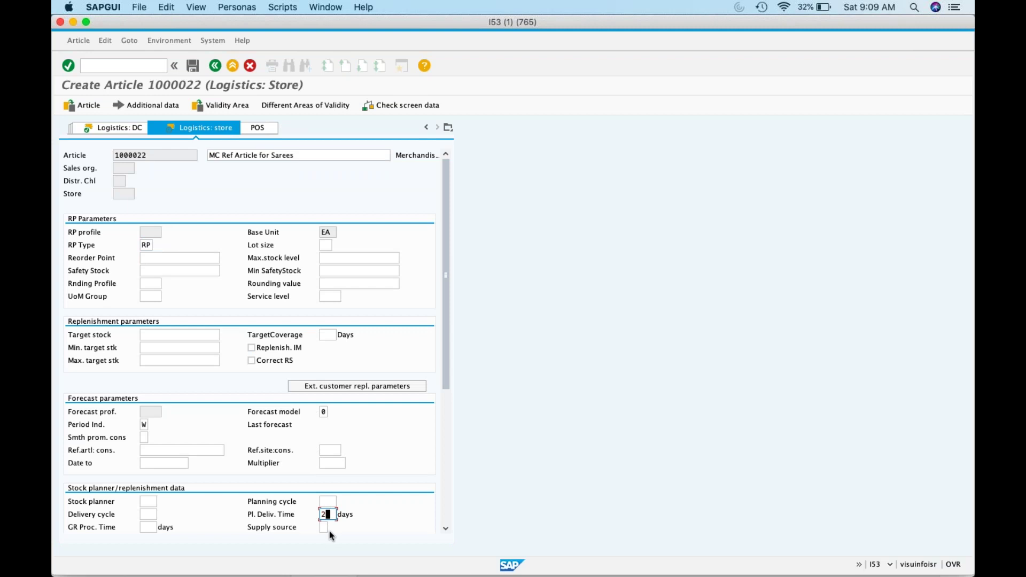
left_click(324, 528)
Set the store availability check to KP and enable automatic purchase orders and negative stocks.
left_click_drag(449, 328, 444, 395)
left_click(327, 460)
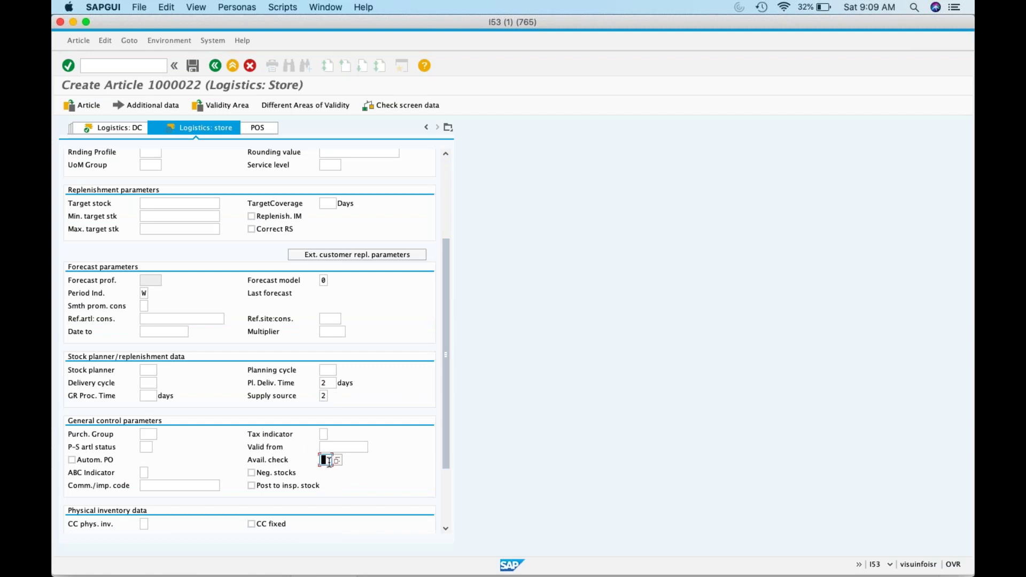
type("KP")
left_click(72, 460)
left_click(251, 472)
left_click_drag(447, 425, 444, 537)
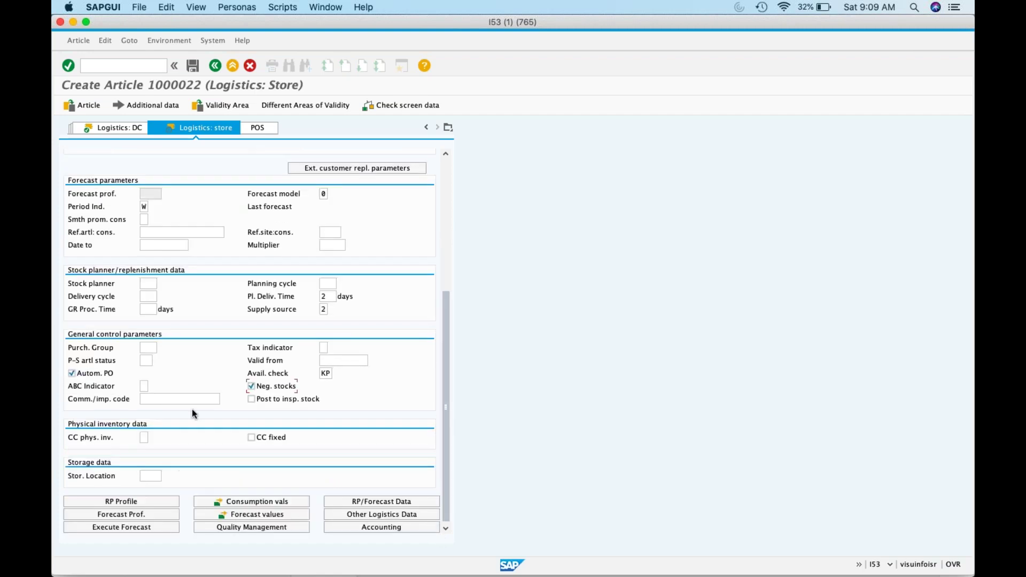
Set the store logistics area of validity to reference store ZRSS and accept the warning.
left_click(234, 105)
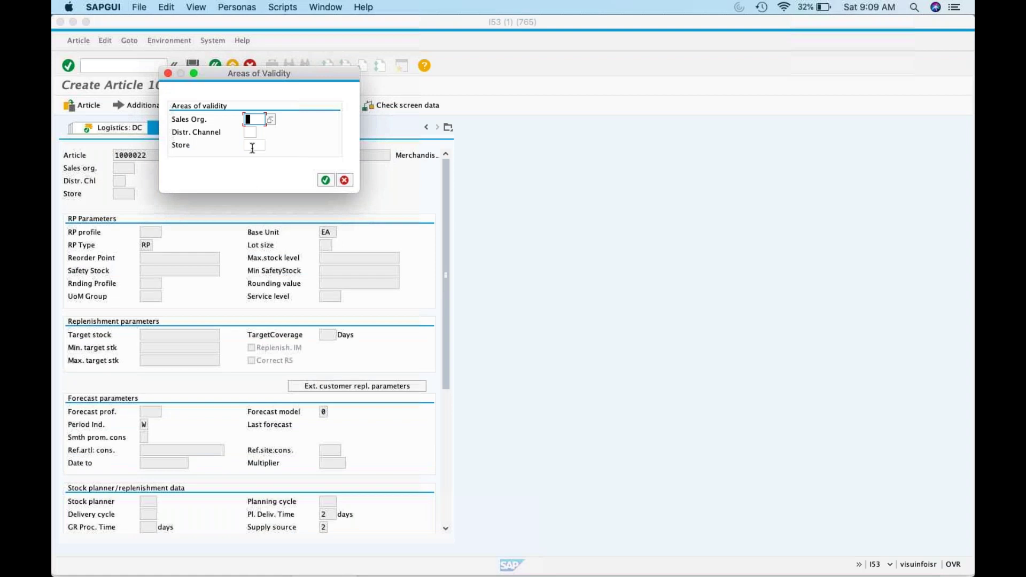
left_click(252, 145)
left_click(264, 157)
left_click(324, 181)
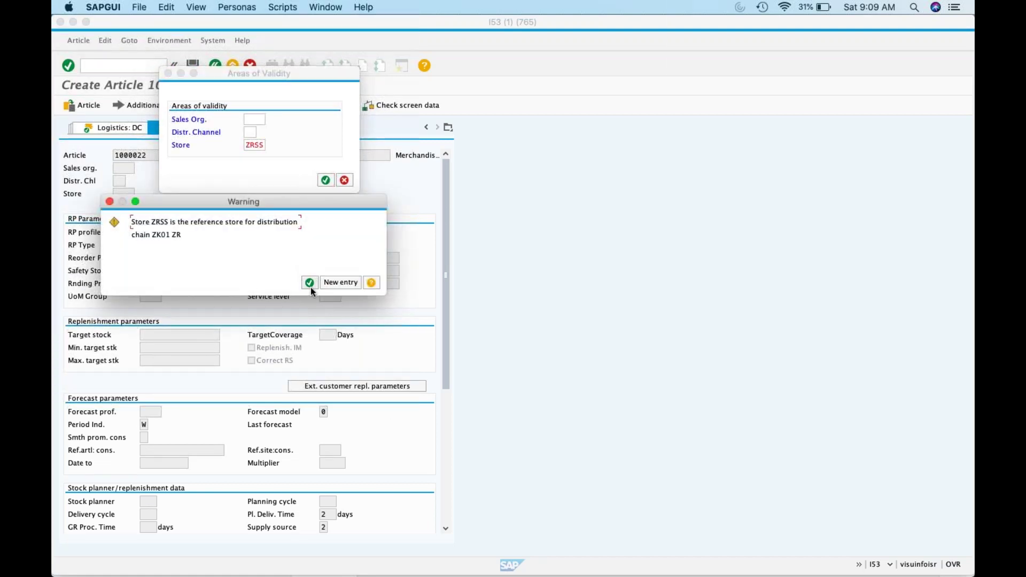
left_click(310, 282)
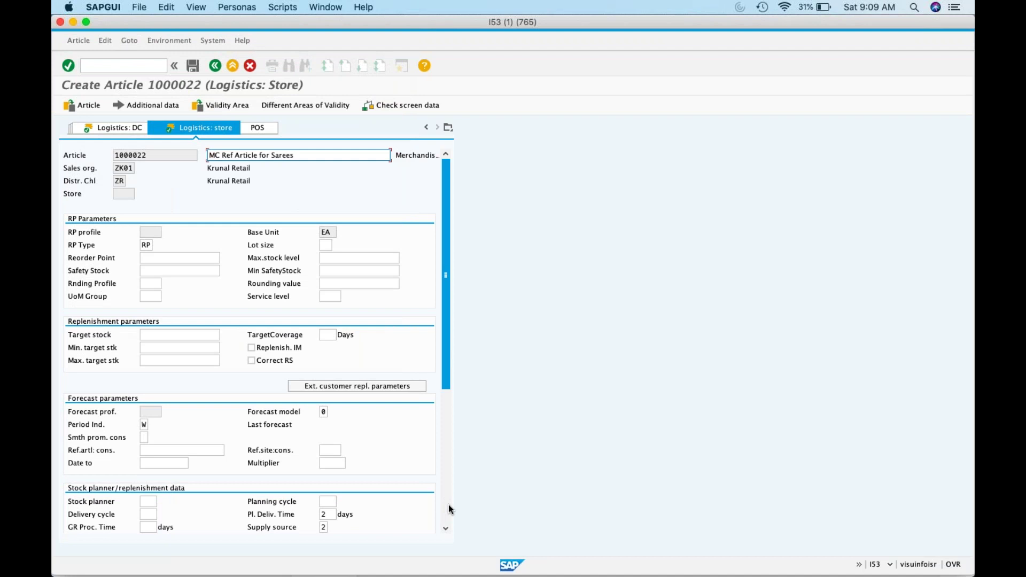
Enter storage location 1000 in the store logistics data and save the reference article.
left_click(448, 509)
left_click(154, 473)
type("1000")
left_click(194, 67)
Switch to the spreadsheet in Chrome, record 1000022 as the reference article for Sarees, and select the Kurtis category cell.
mouse_move(253, 572)
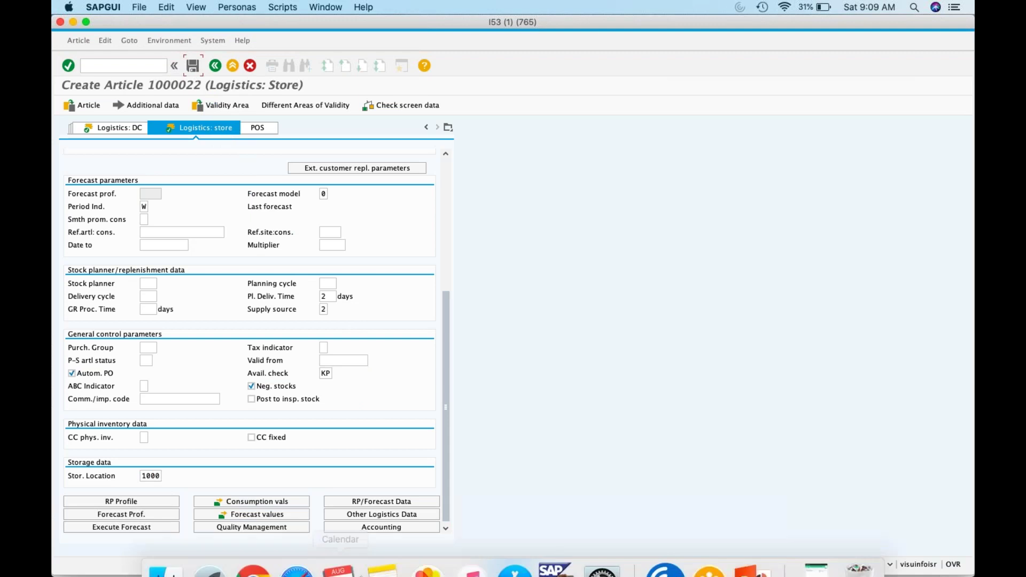
left_click(253, 551)
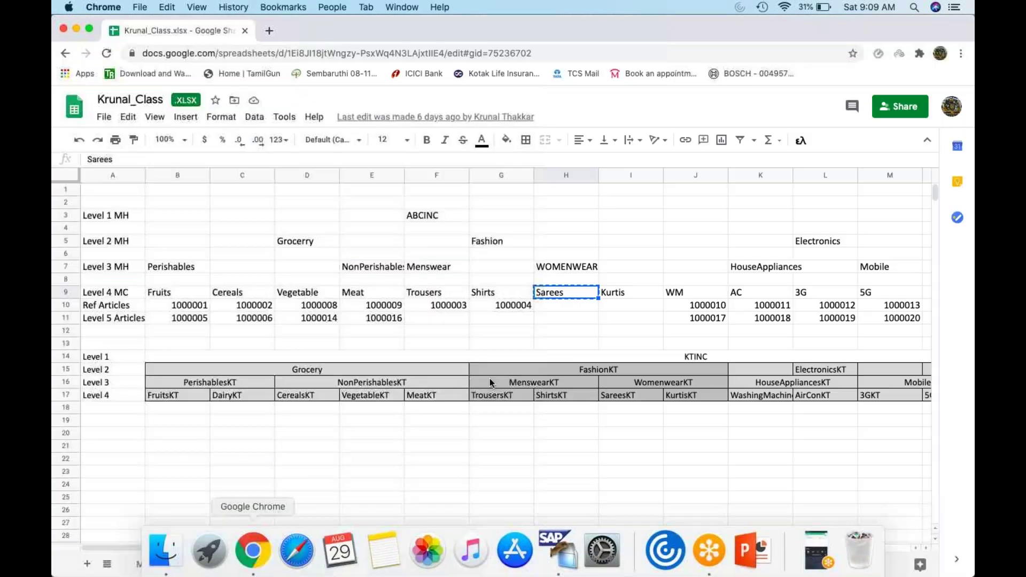
left_click(525, 306)
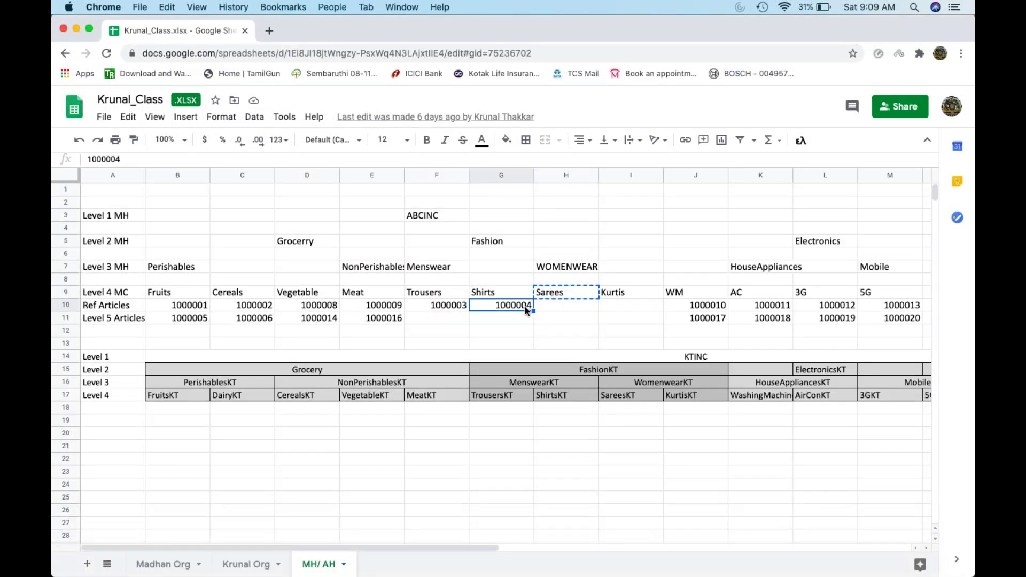
left_click(564, 309)
type("1000004")
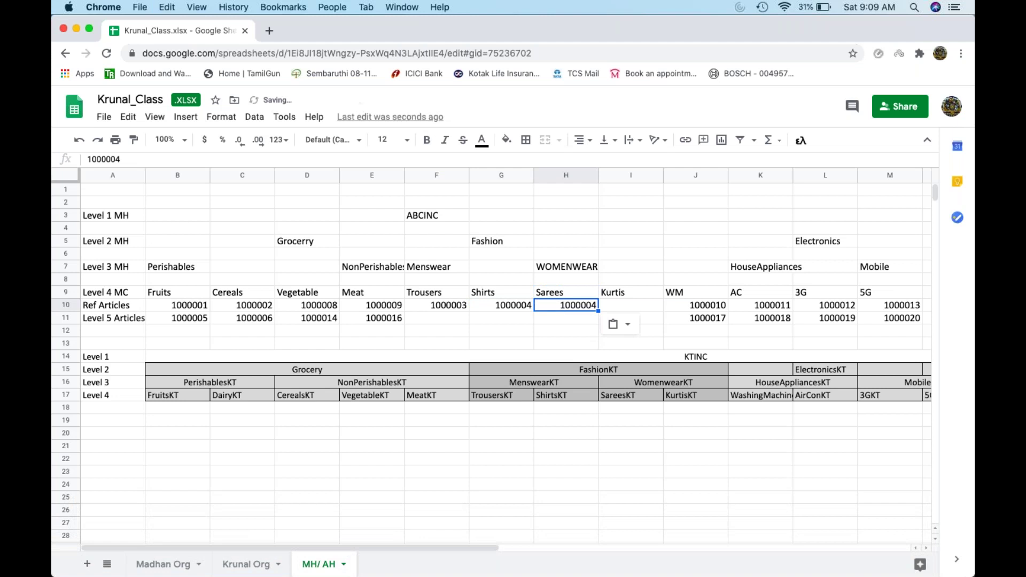
left_click(259, 157)
key("BackSpace")
type("22")
left_click(562, 310)
left_click(630, 294)
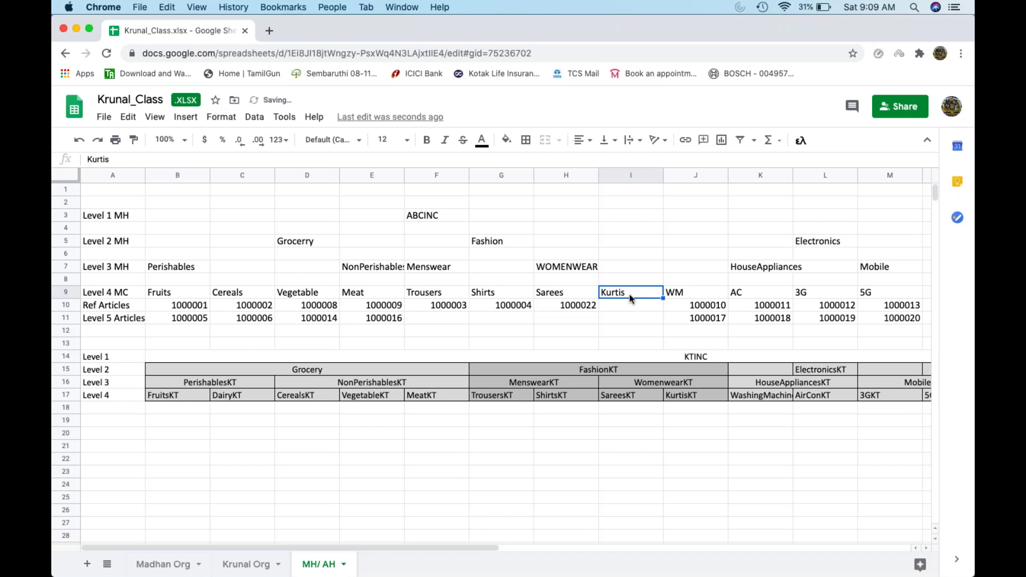
Switch to SAP GUI, change the merchandise category to Kurtis, and start creating its reference article.
key("super+c")
left_click(75, 30)
left_click(210, 129)
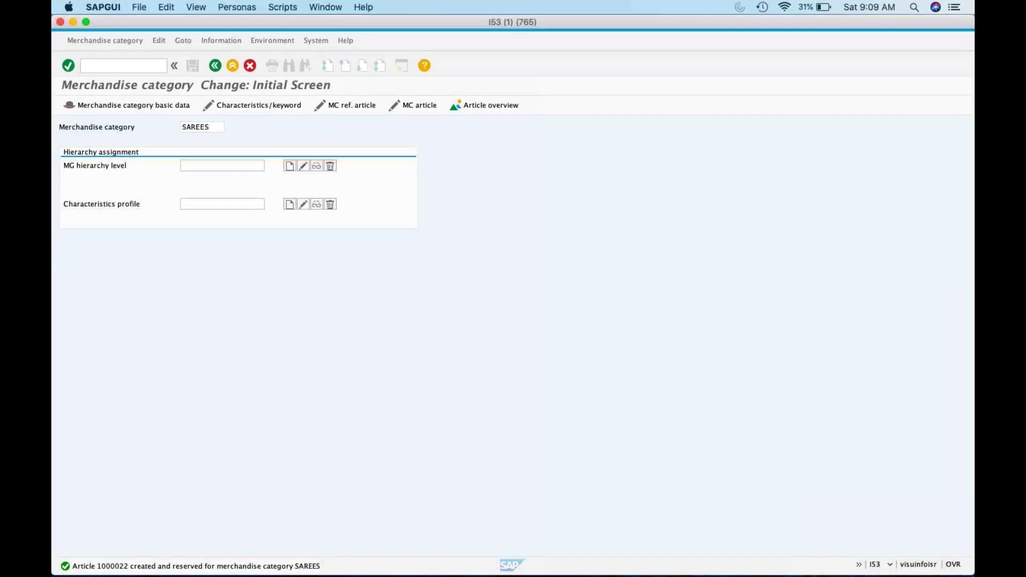
key("BackSpace")
key("BackSpace")
key("BackSpace")
key("BackSpace")
key("BackSpace")
key("BackSpace")
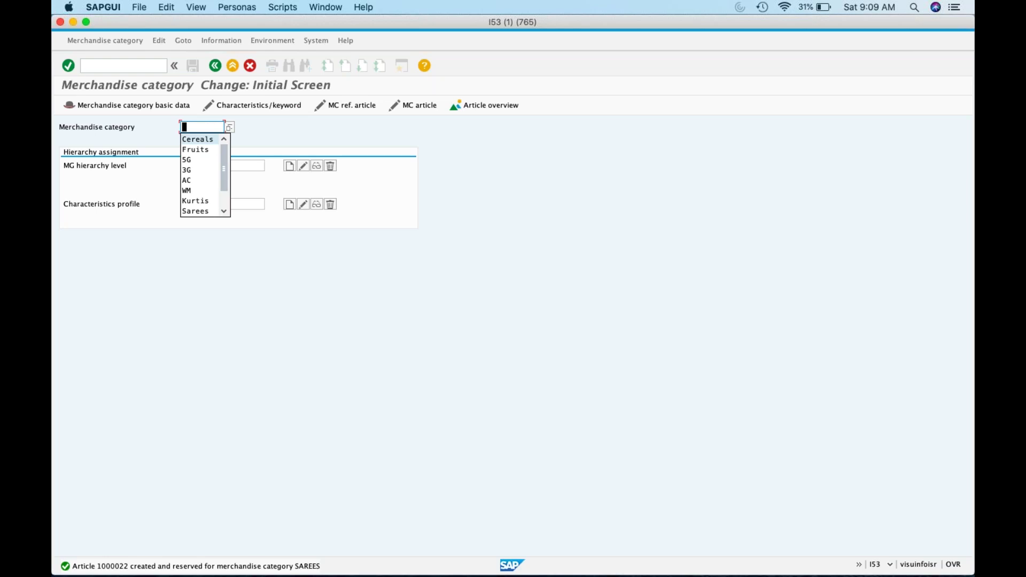
left_click(195, 200)
left_click(342, 110)
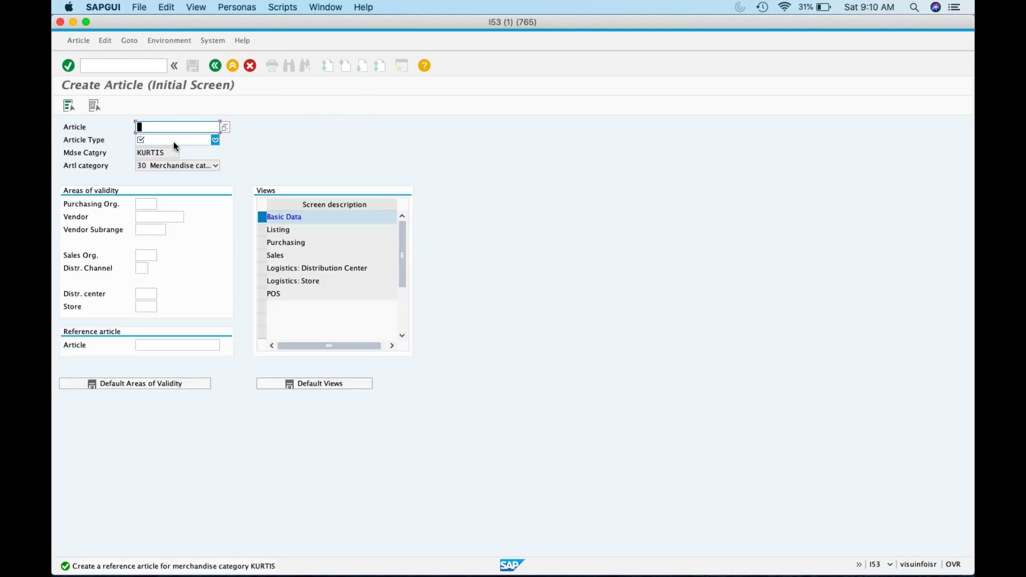
Set the article type to YKRT, continue to the basic data, and dismiss the characteristic profiles dialog.
left_click(177, 140)
scroll(194, 355, "down", 4)
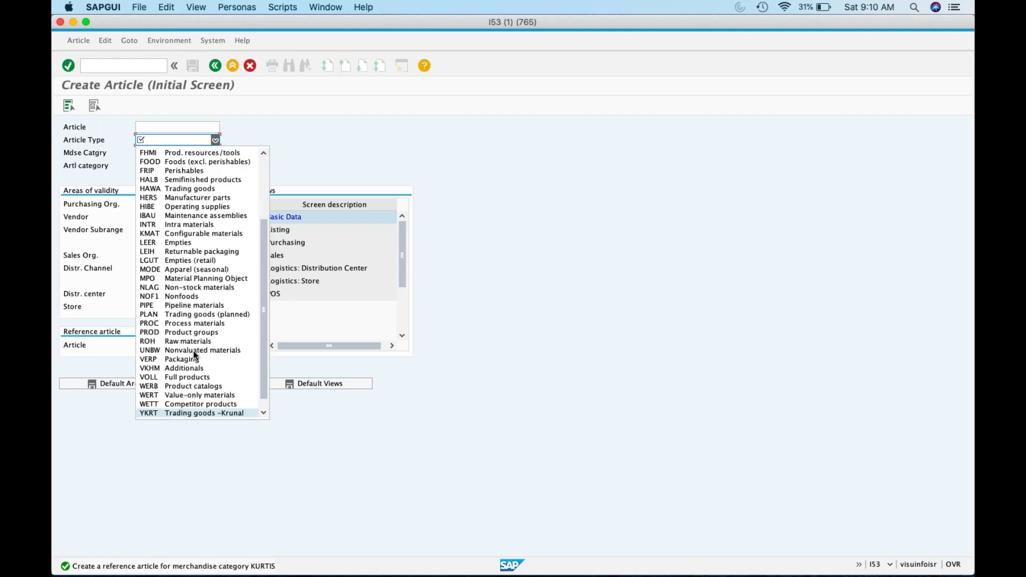
key("Return")
key("Return")
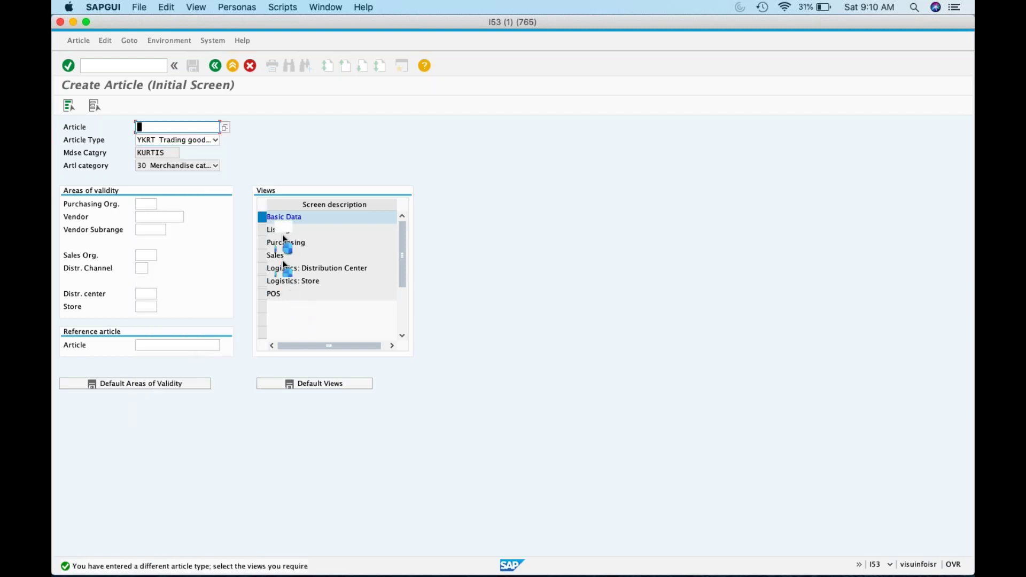
key("Return")
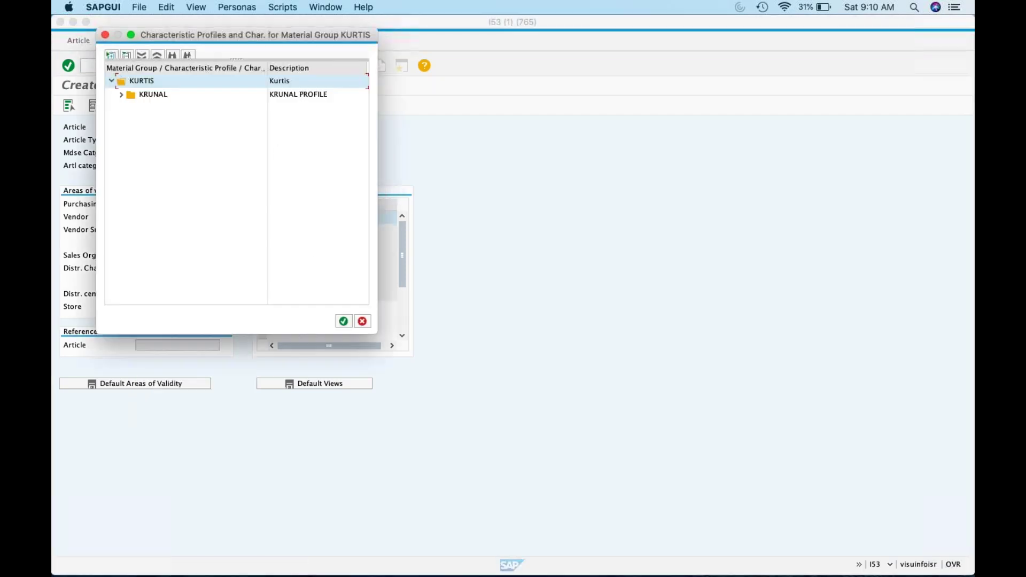
left_click(362, 321)
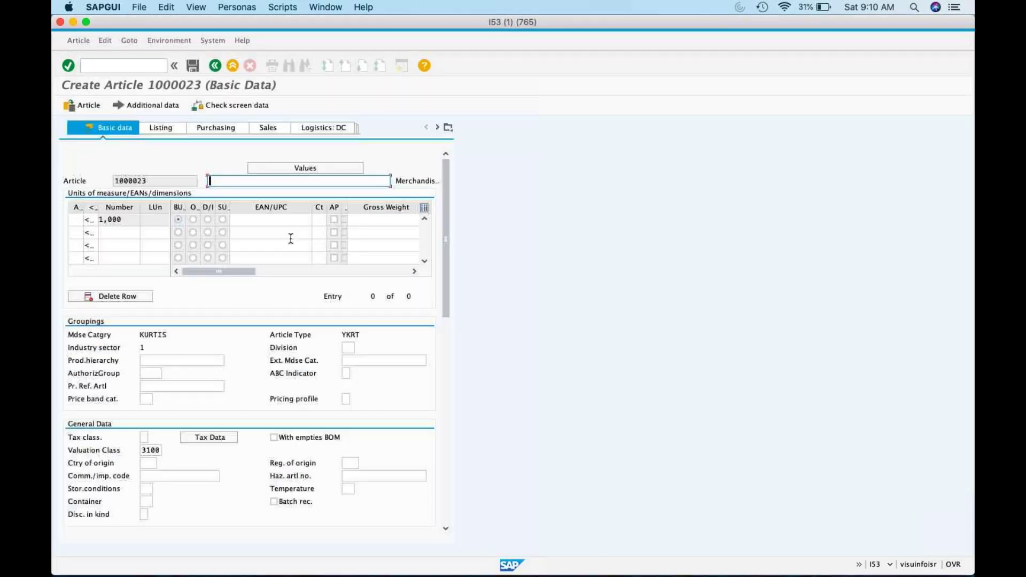
Set the base unit to EA and the article description to "MC Ref Article for Kurtis".
left_click(75, 220)
type("EA")
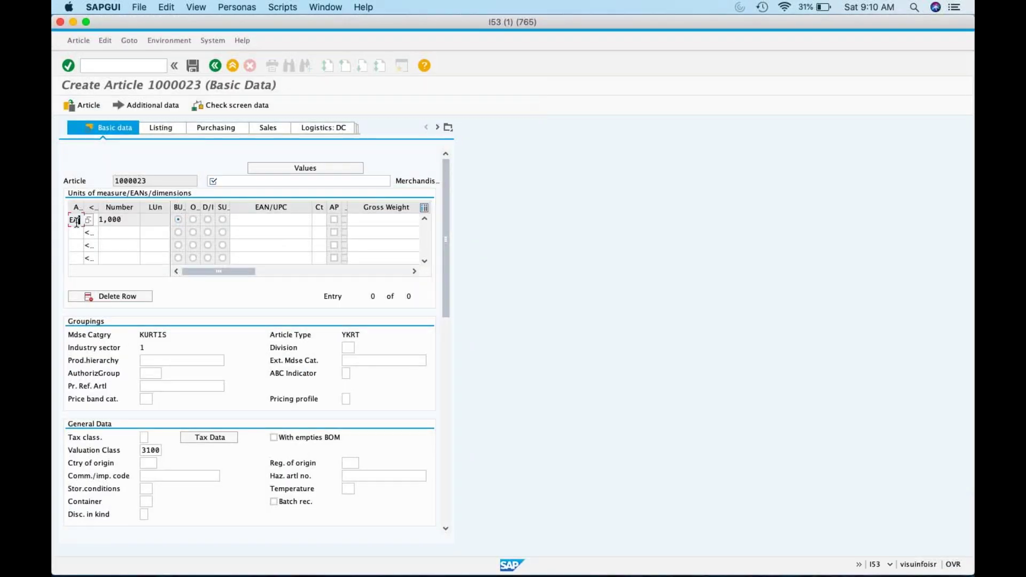
key("Return")
left_click(250, 179)
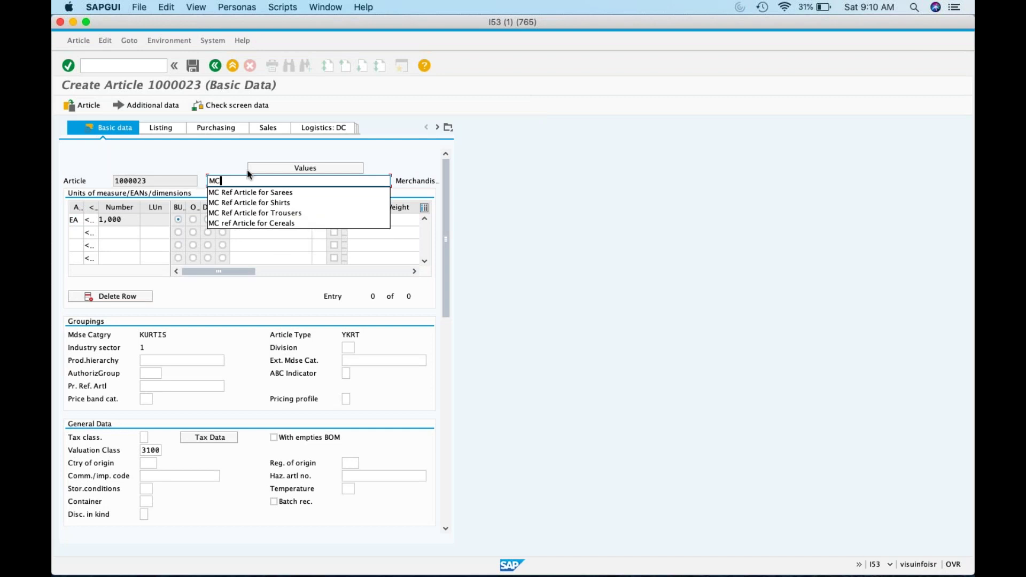
left_click(275, 192)
key("BackSpace")
key("BackSpace")
key("BackSpace")
key("BackSpace")
key("BackSpace")
key("BackSpace")
type("Kurtis")
In the basic data, set the tax classification to 1 and both transportation and loading groups to 0001.
left_click_drag(446, 310, 446, 364)
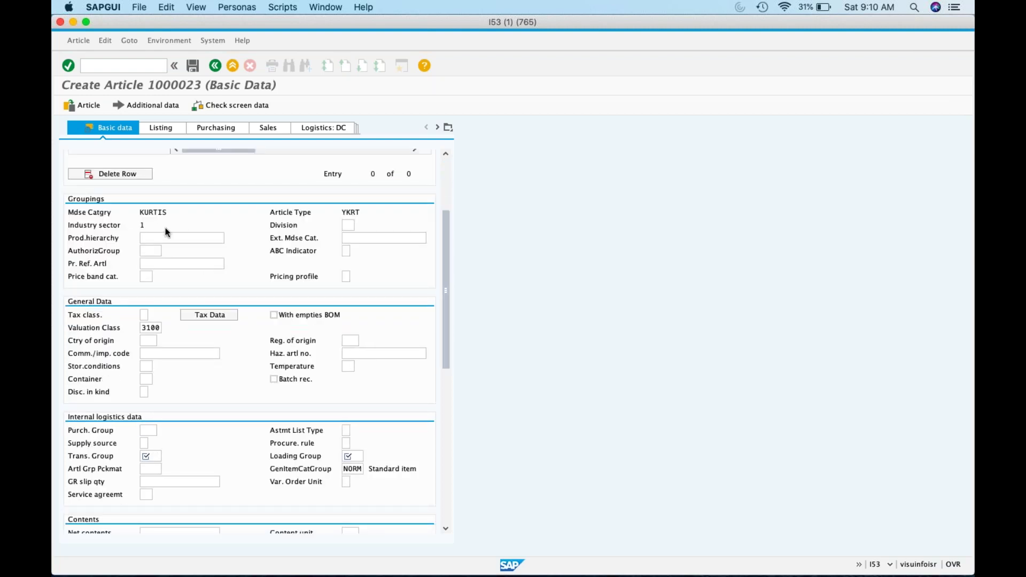
left_click(144, 314)
left_click(149, 456)
type("0001")
left_click(356, 457)
type("0001")
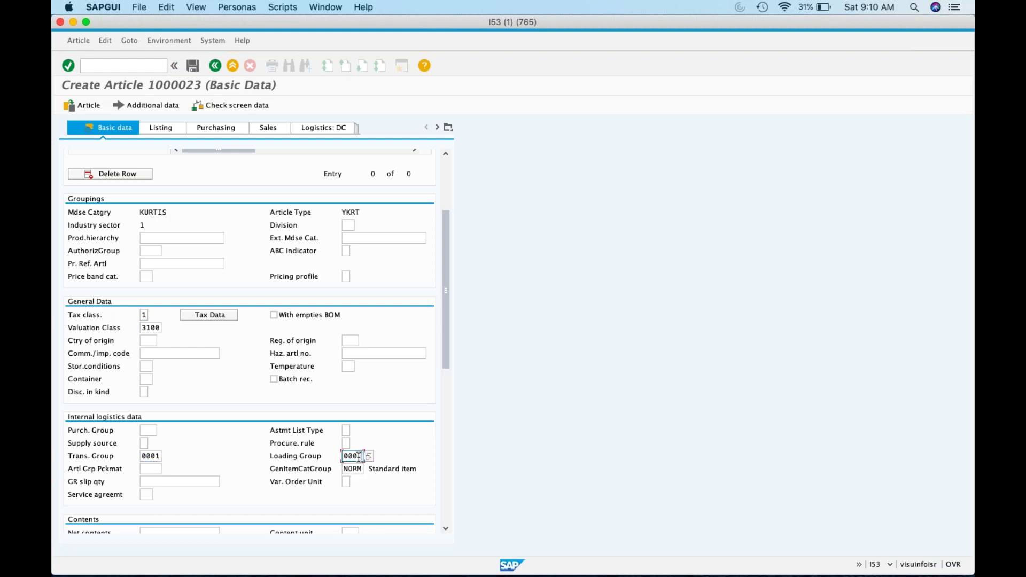
In the distribution center logistics data, set the RP type to ND and the availability check to KP.
scroll(448, 436, "down", 10)
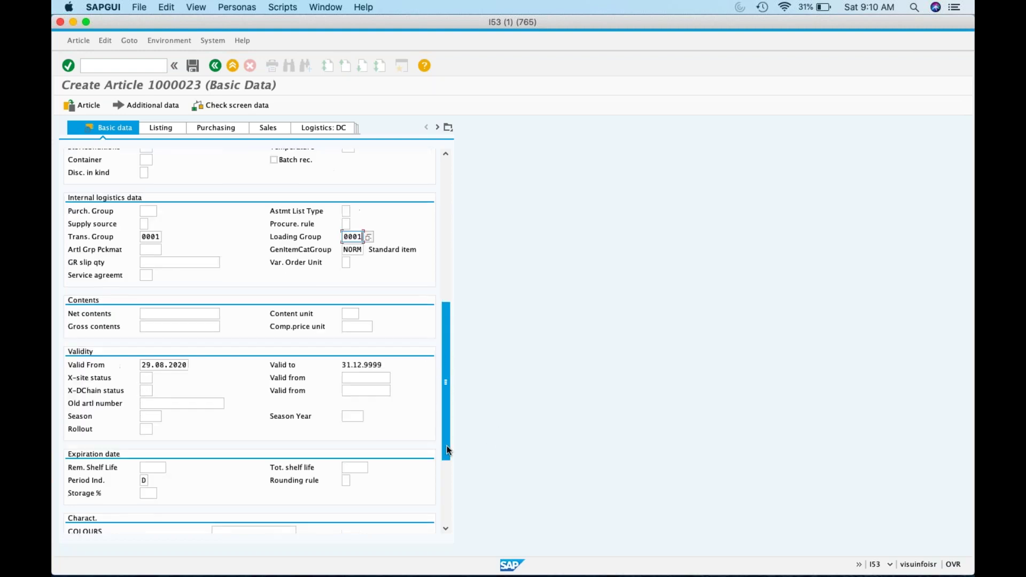
left_click_drag(444, 358, 443, 171)
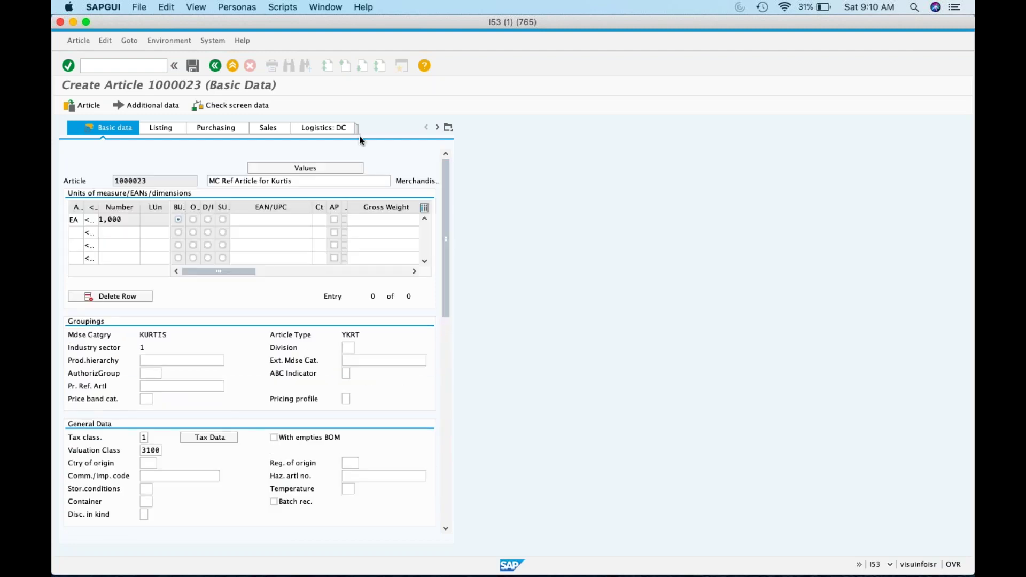
left_click(312, 127)
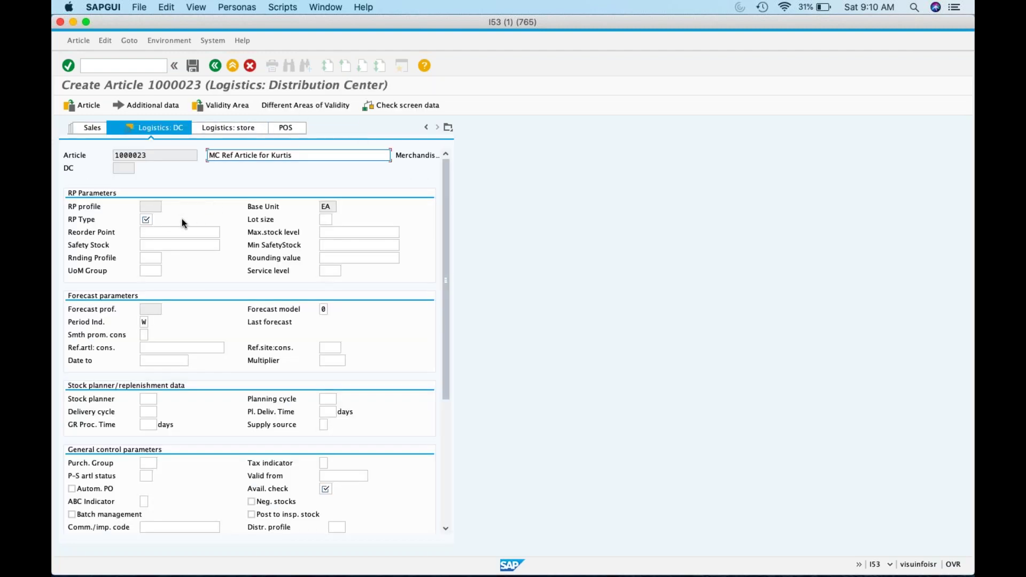
left_click(148, 218)
type("ND")
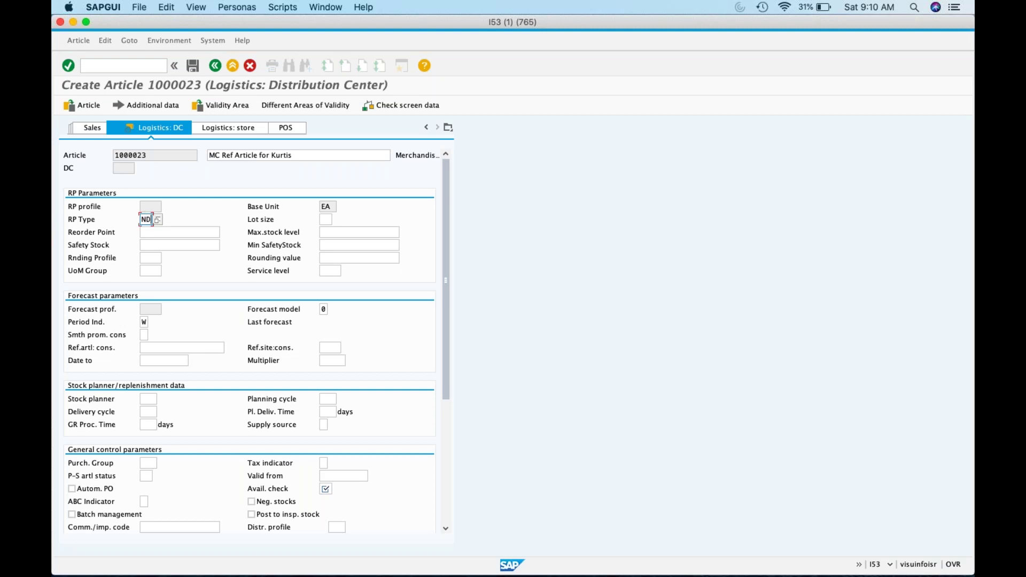
left_click_drag(445, 258, 447, 299)
left_click(325, 429)
type("KP")
Set the DC planned delivery time to 1 day and supply source to 1, and enable automatic purchase orders.
left_click(327, 353)
type("1")
left_click(327, 366)
type("1")
left_click(72, 430)
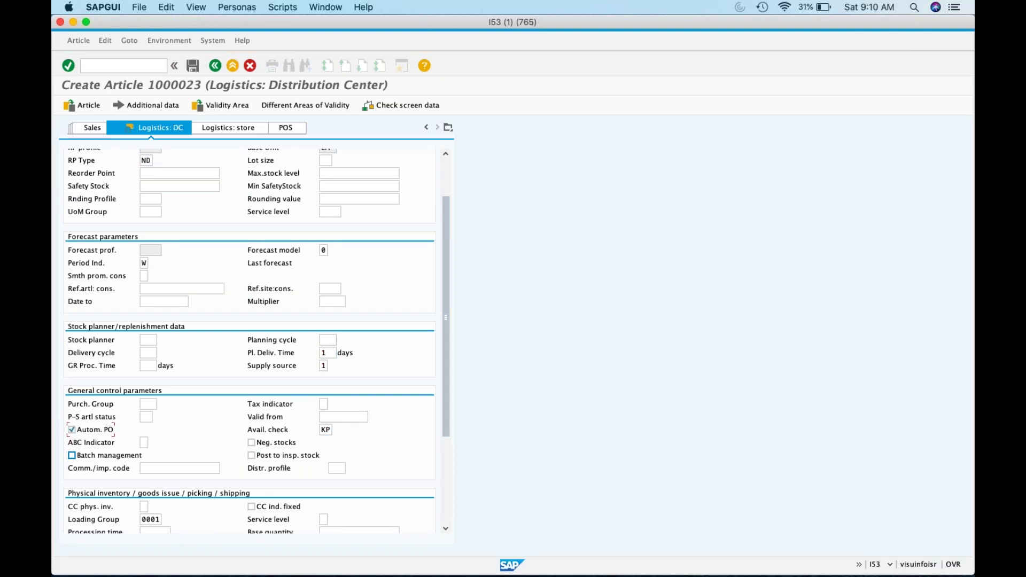
Set the distribution center logistics area of validity to ZRDC.
left_click(220, 105)
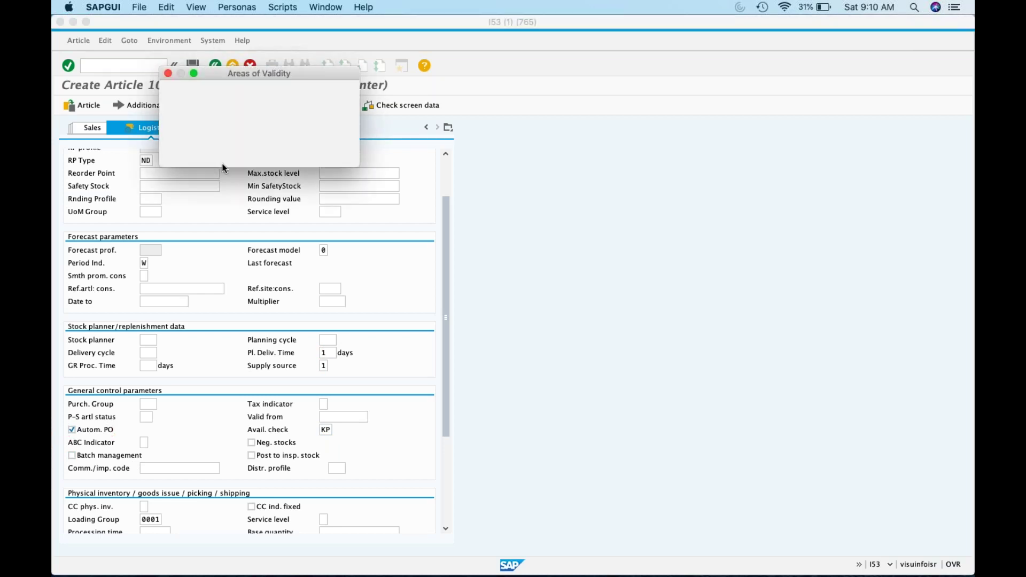
left_click(255, 119)
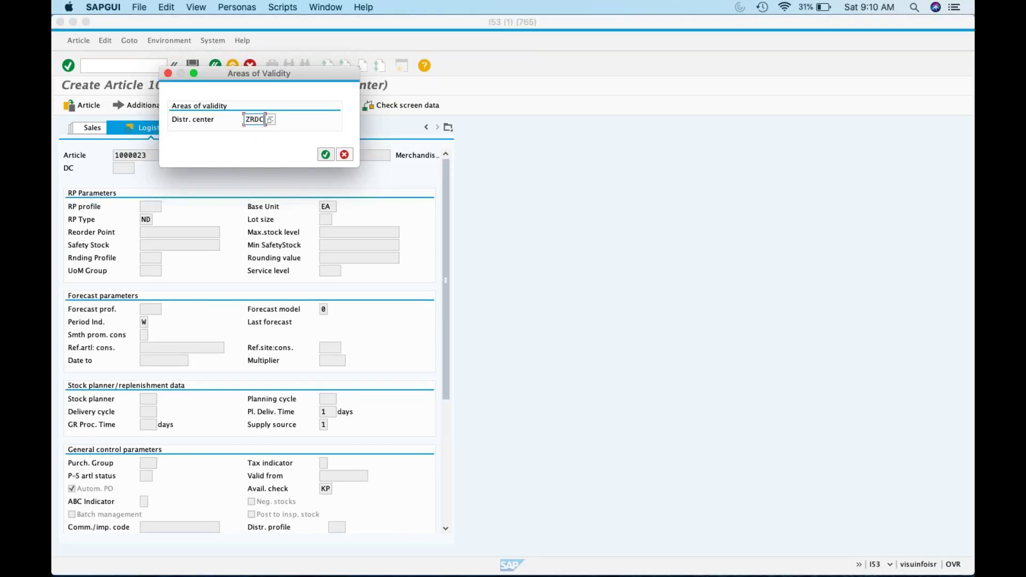
key("Return")
Enter storage location 1000 in the distribution center storage data.
scroll(447, 463, "down", 5)
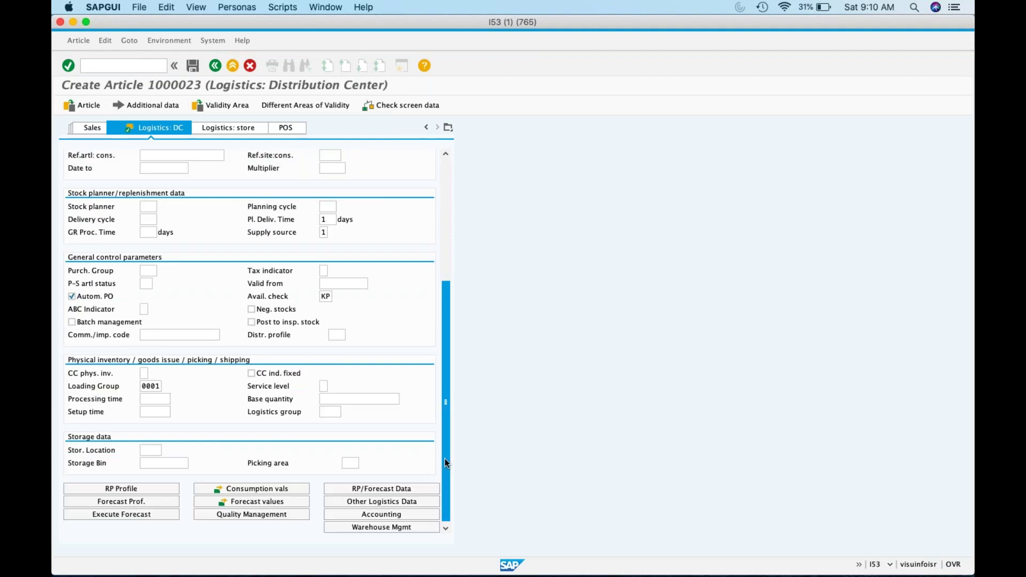
left_click(147, 451)
type("10")
left_click(149, 461)
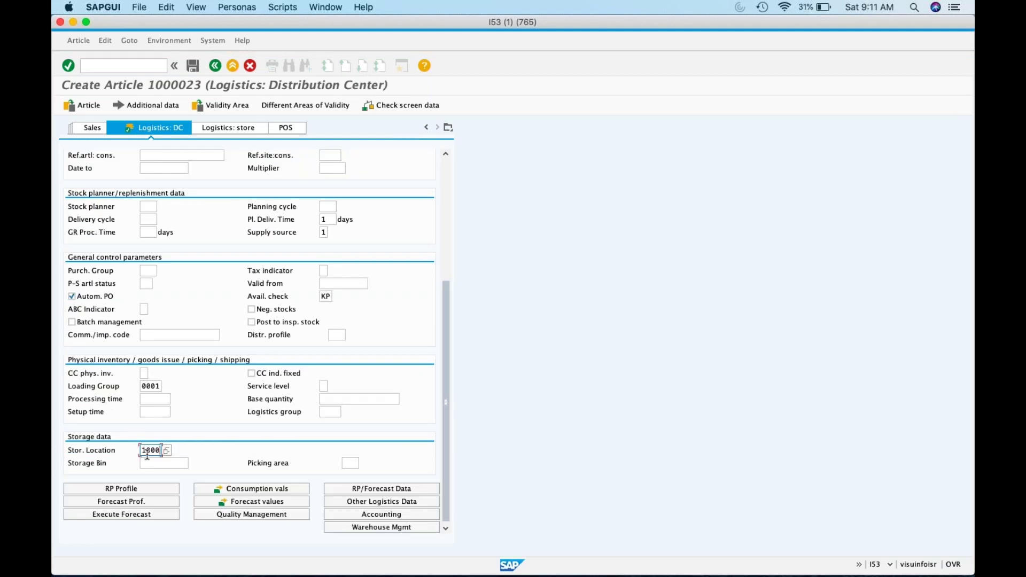
In the store logistics data, set RP type RP, planned delivery time 2 days, and supply source 2.
left_click(230, 131)
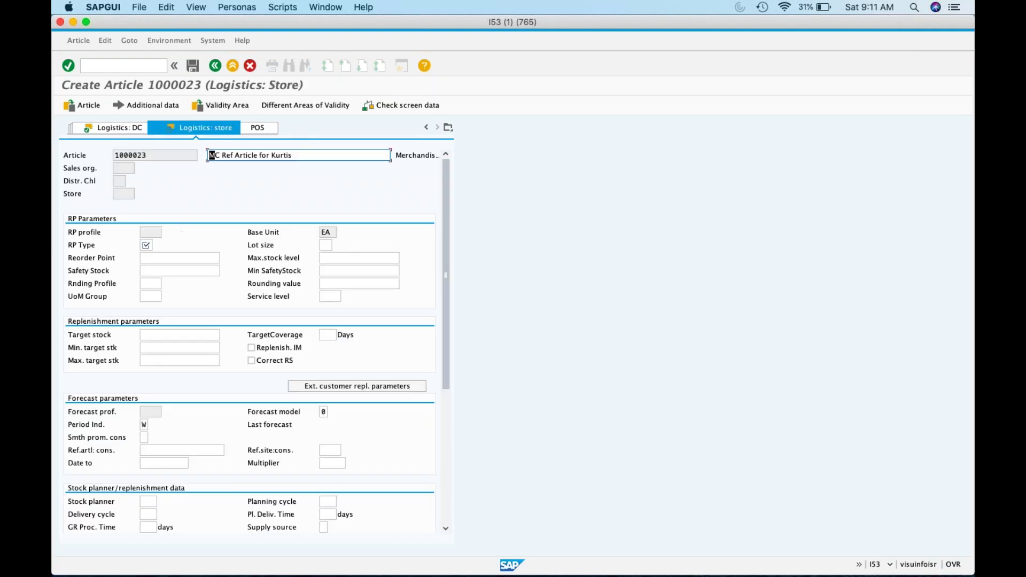
left_click(146, 245)
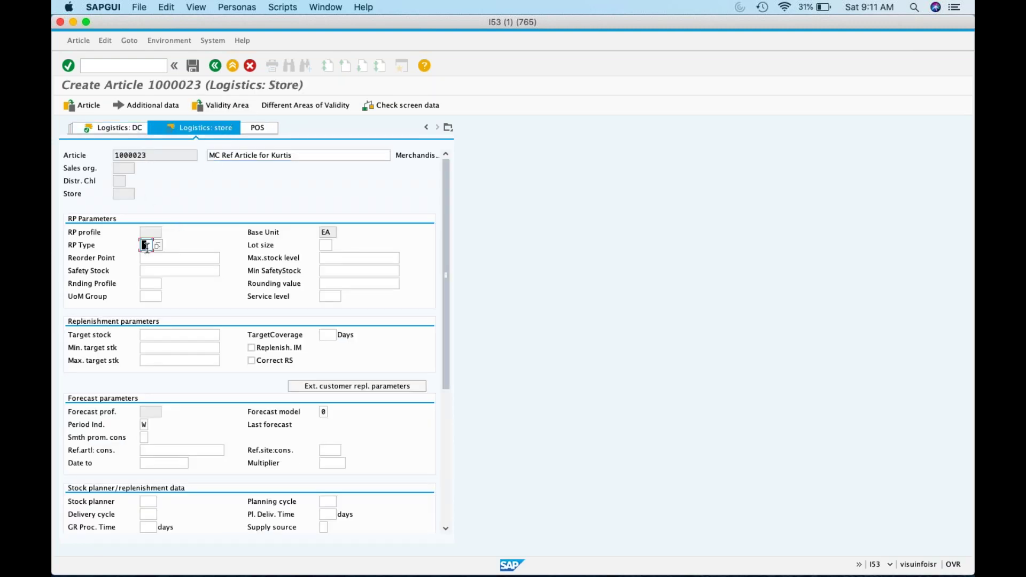
type("RP")
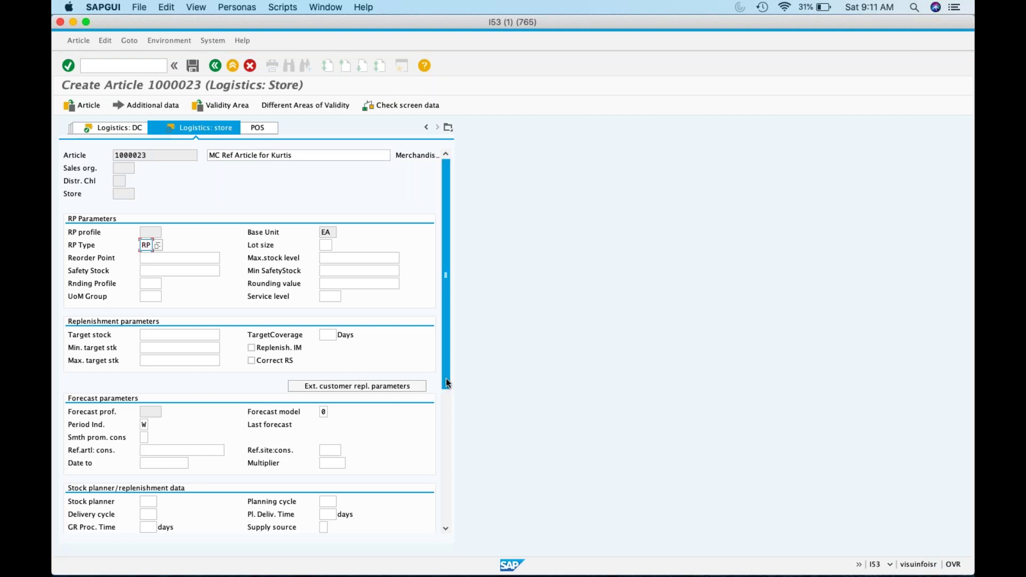
left_click_drag(446, 378, 449, 431)
left_click(327, 428)
type("2")
left_click(326, 440)
type("2")
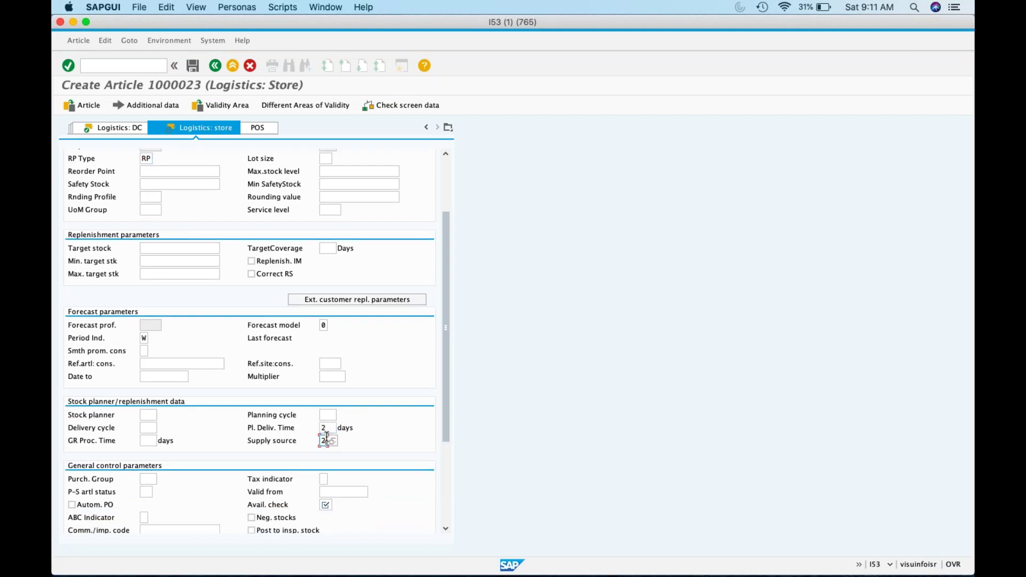
Set the store availability check to KP and purchasing group to ZK0, enabling automatic purchase orders and negative stocks.
left_click(325, 505)
type("kp")
left_click(105, 506)
left_click(270, 523)
left_click(154, 477)
type("ZK0")
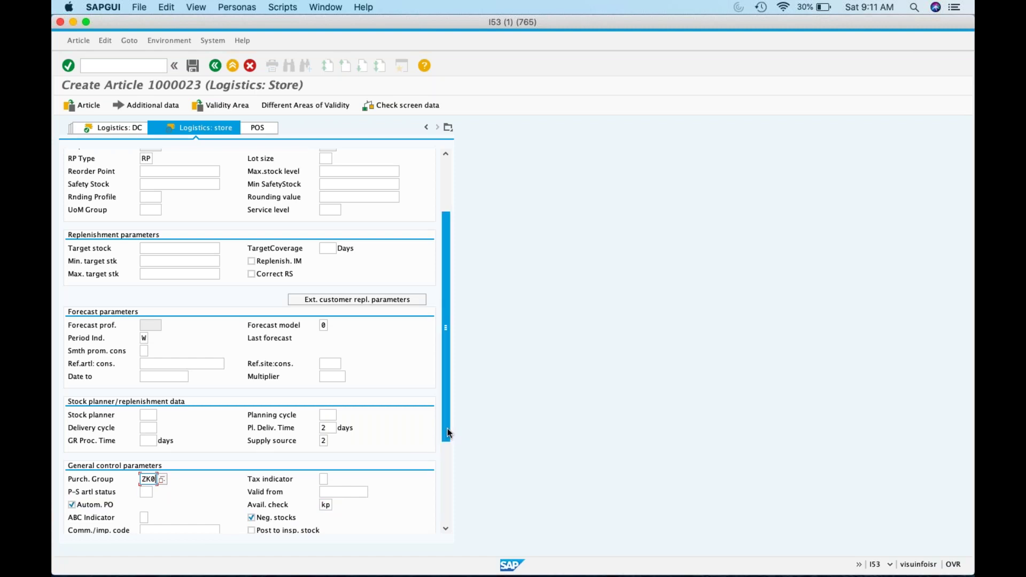
Set the store logistics area of validity to store ZRSS and accept the reference store warning.
scroll(434, 441, "down", 5)
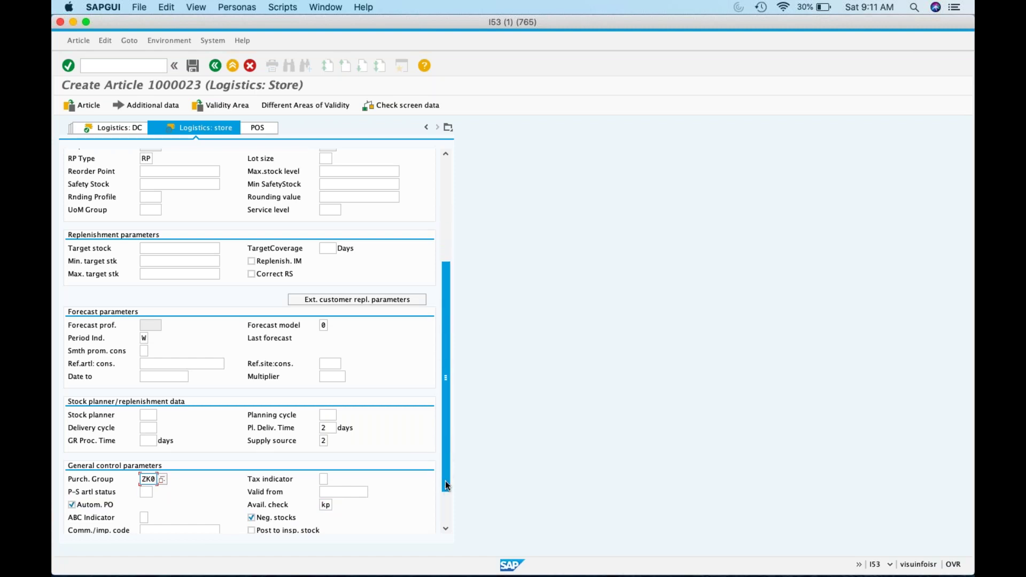
left_click(219, 105)
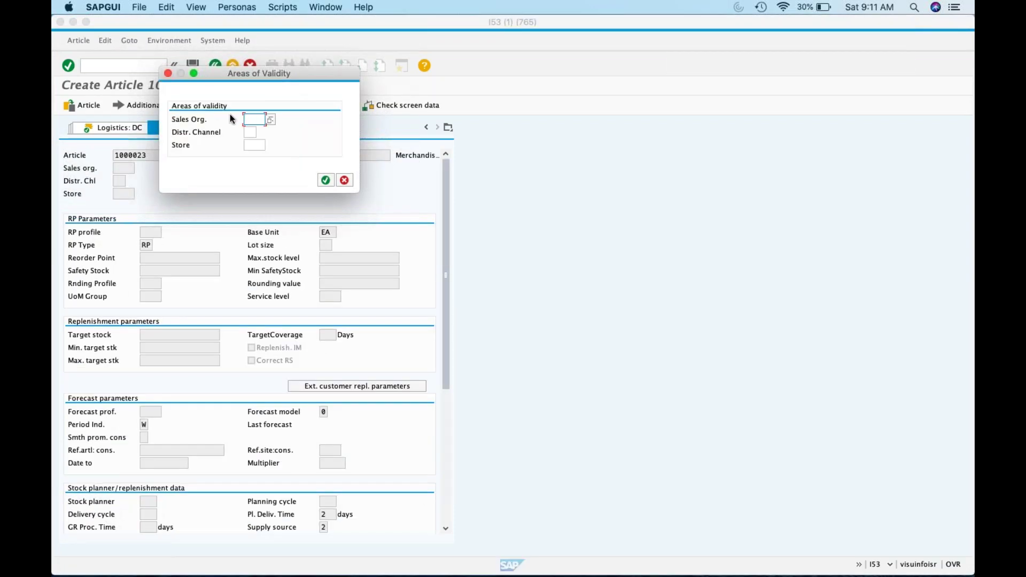
left_click(255, 145)
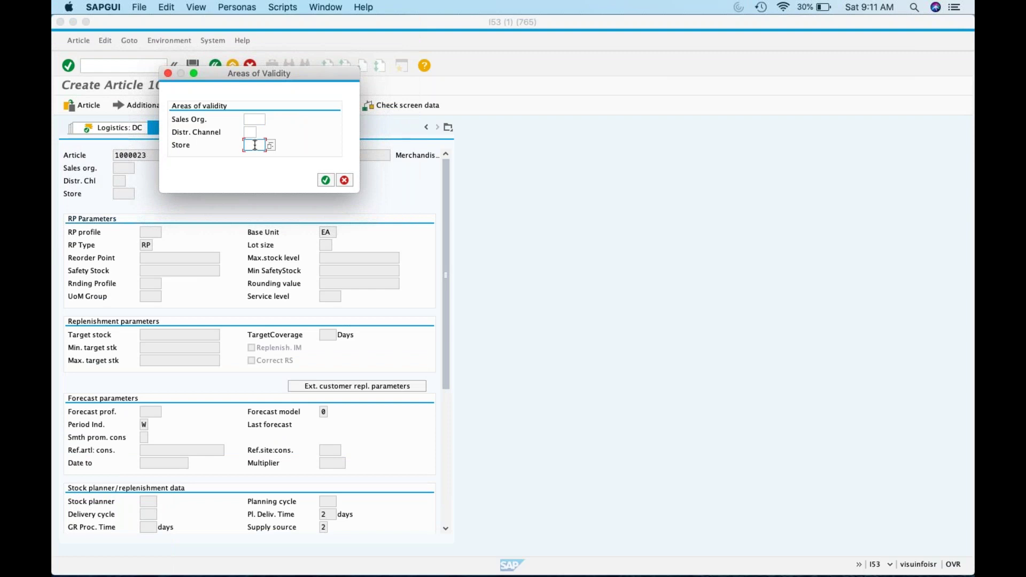
type("Z")
left_click(254, 156)
left_click(325, 180)
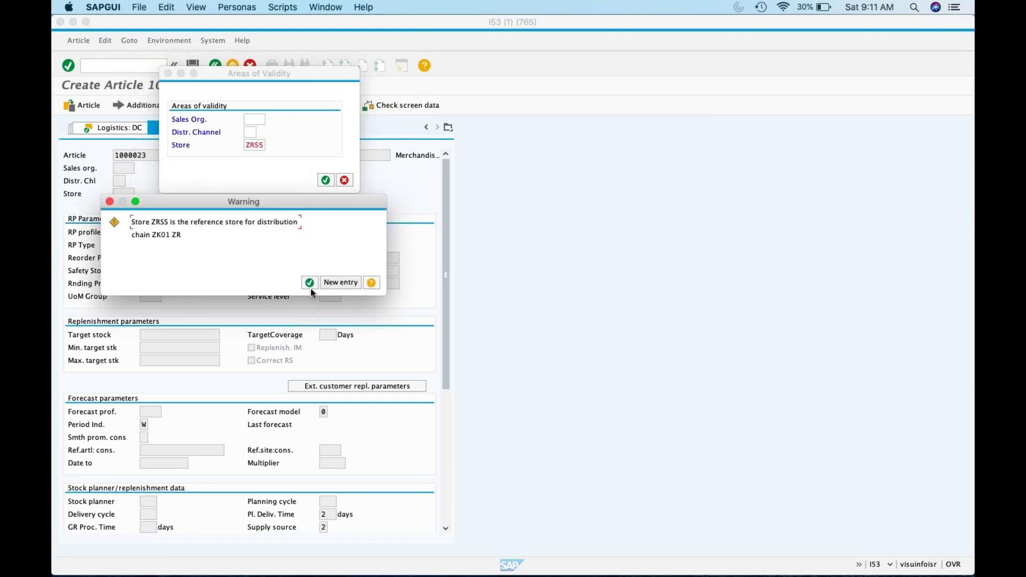
left_click(309, 283)
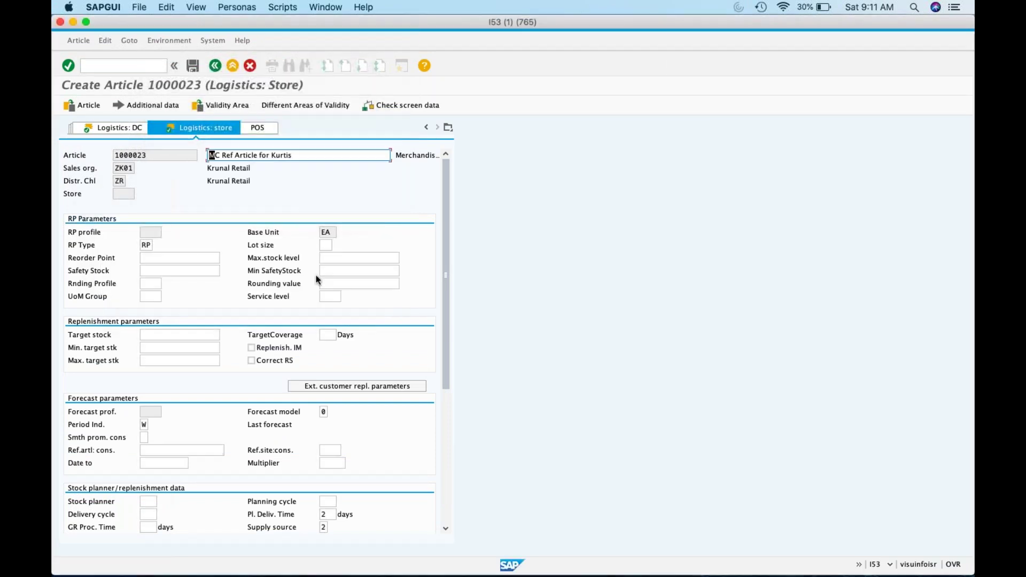
Enter storage location 1000 in the store storage data.
left_click(448, 471)
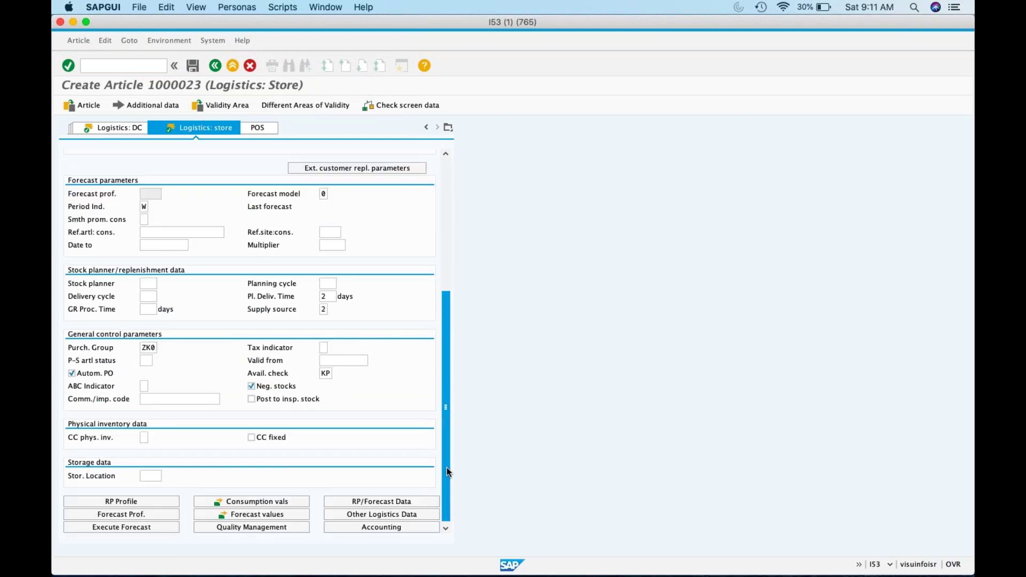
left_click(150, 475)
type("1000")
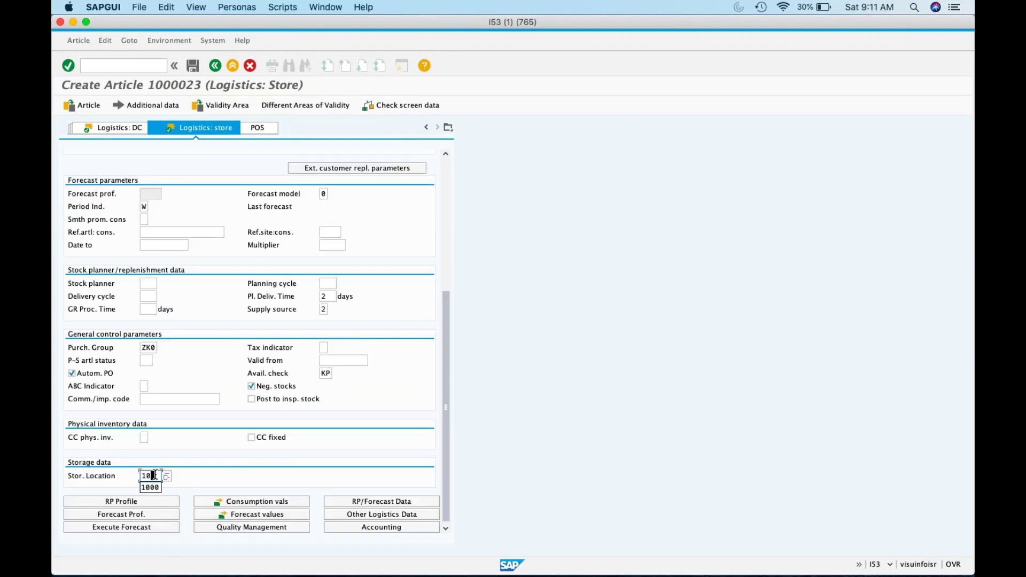
Return to the distribution center logistics data, set the purchasing group to ZK0, and save the Kurtis reference article.
left_click(135, 129)
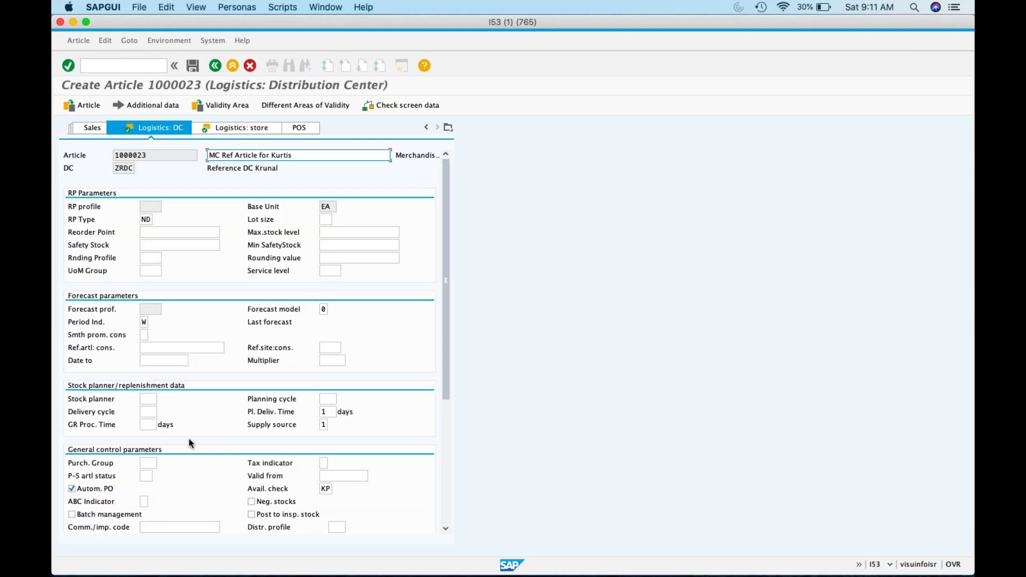
left_click(148, 465)
type("ZK0")
left_click(193, 69)
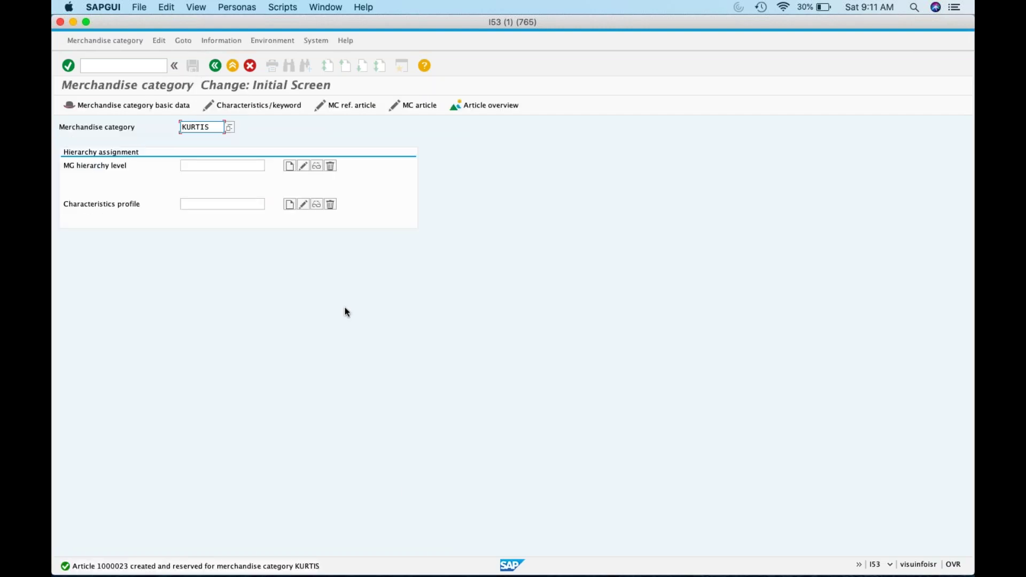
mouse_move(492, 570)
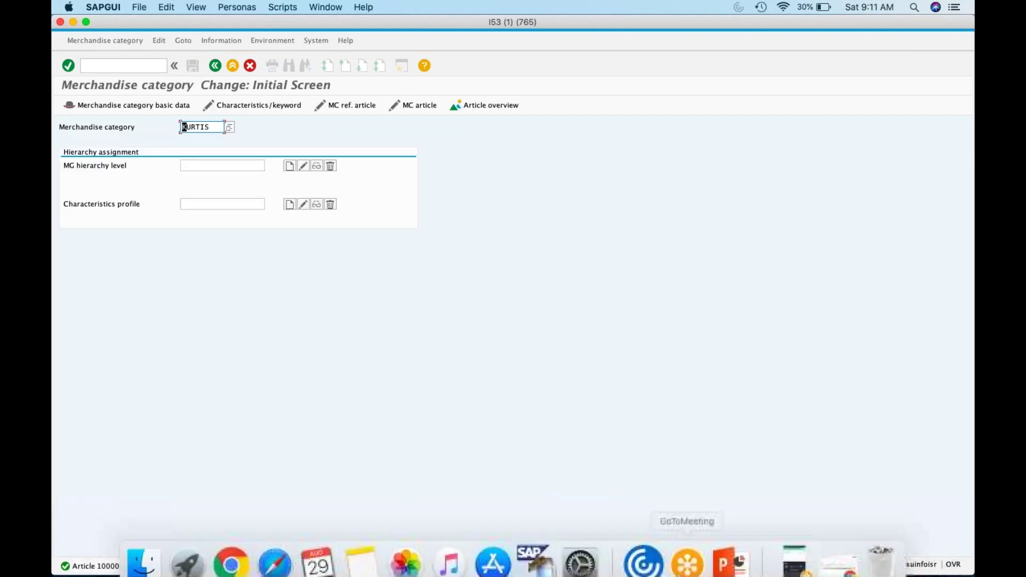
Switch to the class spreadsheet and enter 1000023 as the reference article under Kurtis.
left_click(837, 549)
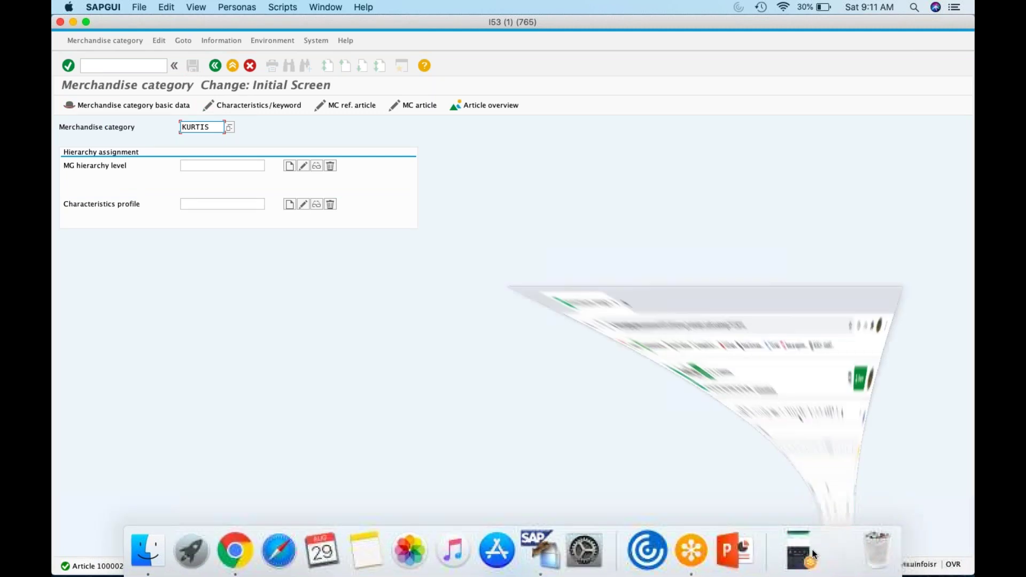
left_click(586, 305)
key("super+c")
left_click(618, 305)
key("super+v")
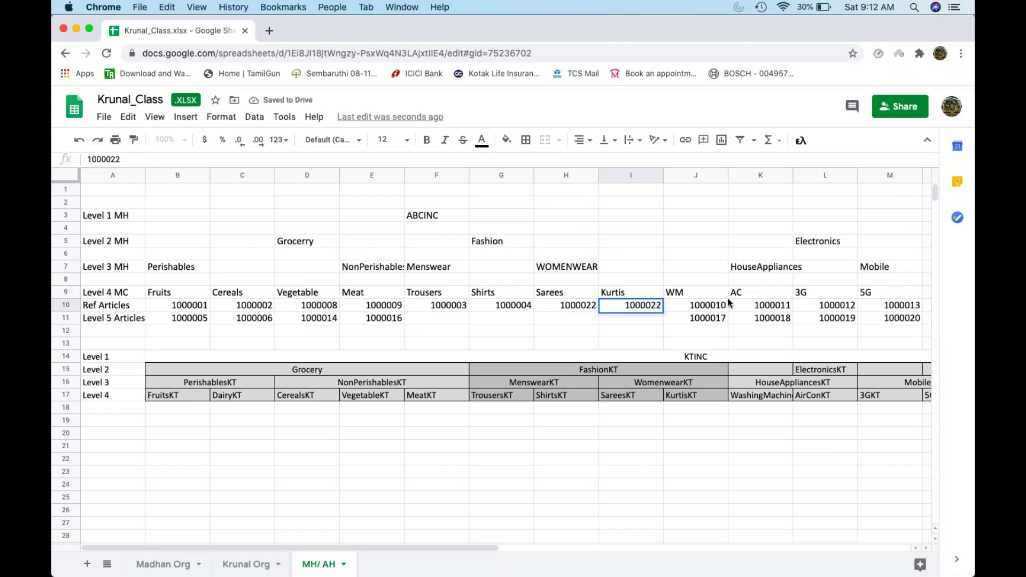
key("Return")
key("BackSpace")
type("3")
left_click(600, 319)
left_click(484, 318)
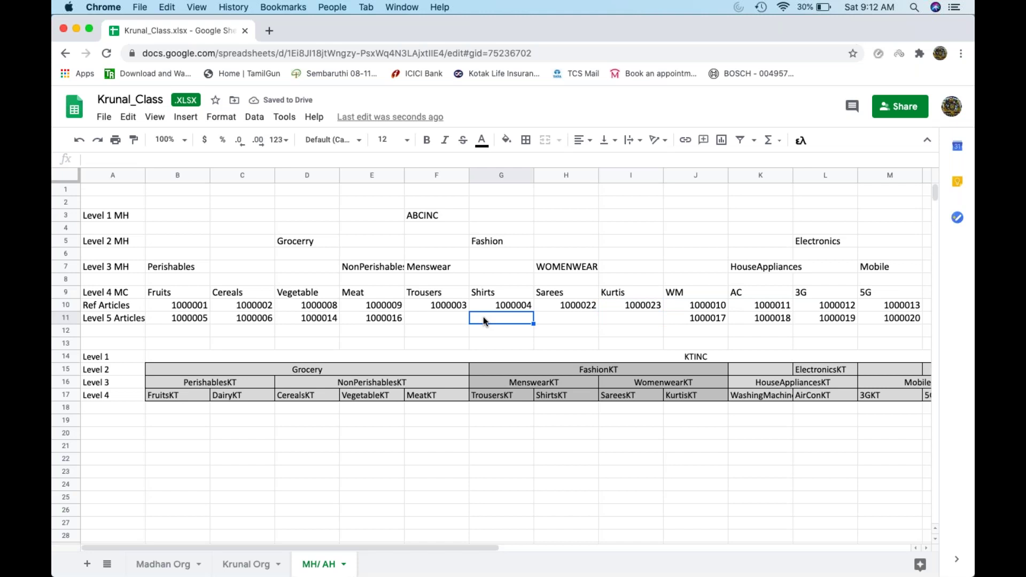
Copy the Trousers category name from the Level 4 MC row and return to SAP.
left_click(442, 297)
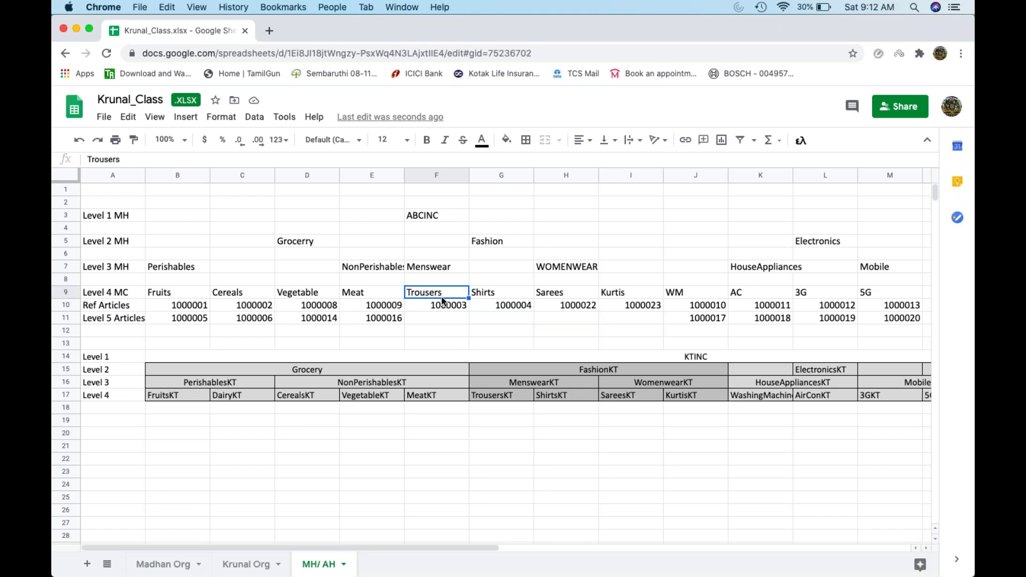
key("super+c")
left_click(77, 27)
left_click(137, 68)
type("/nmm42")
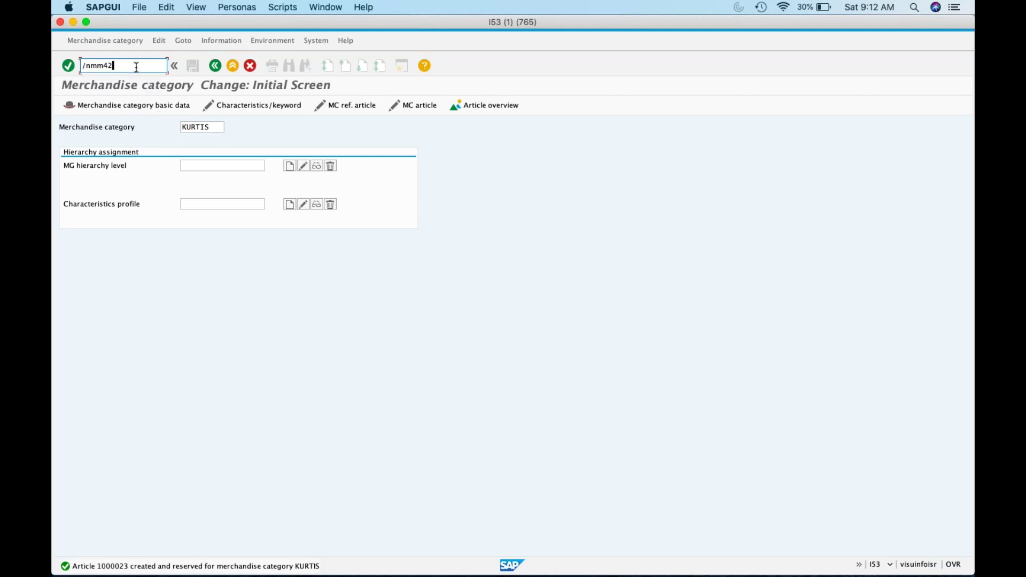
key("Return")
Start article creation with transaction MM41 and set the merchandise category to Trousers.
left_click(124, 66)
type("/nmm41")
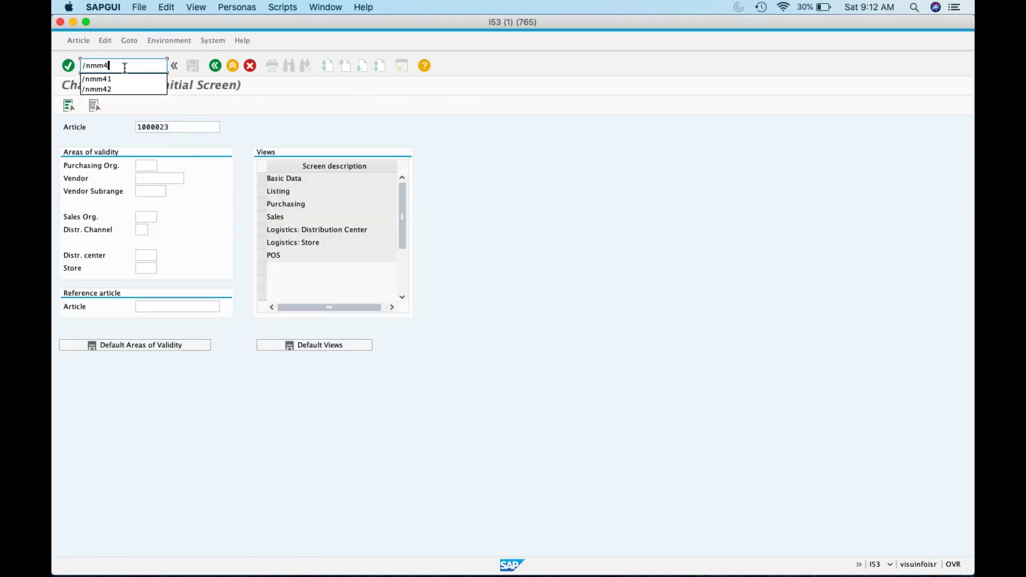
key("Return")
left_click(169, 154)
double_click(169, 153)
key("BackSpace")
type("Trousers")
key("Return")
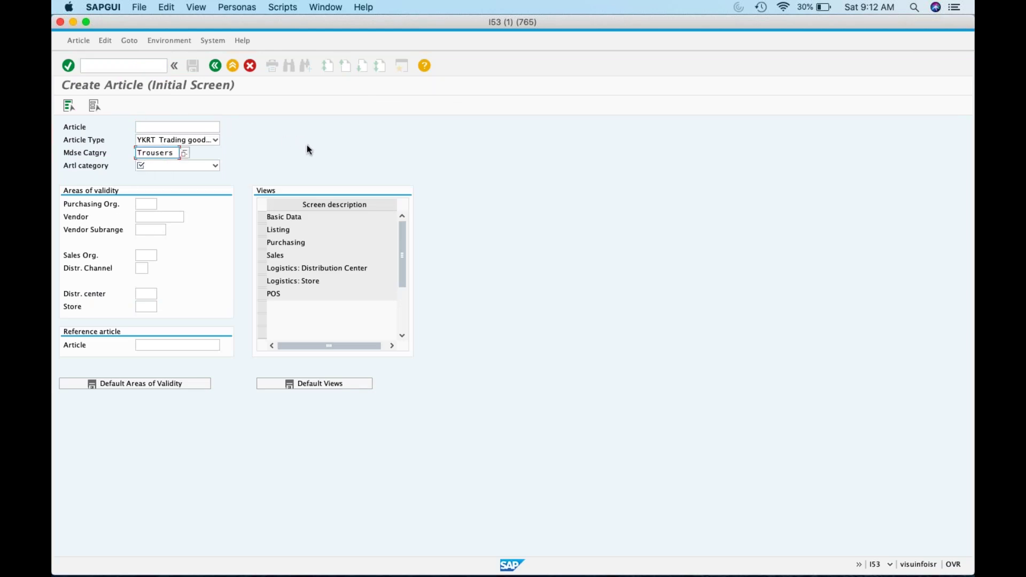
Set the article category to 01 Generic article and continue with the Basic Data view.
left_click(215, 166)
left_click(189, 189)
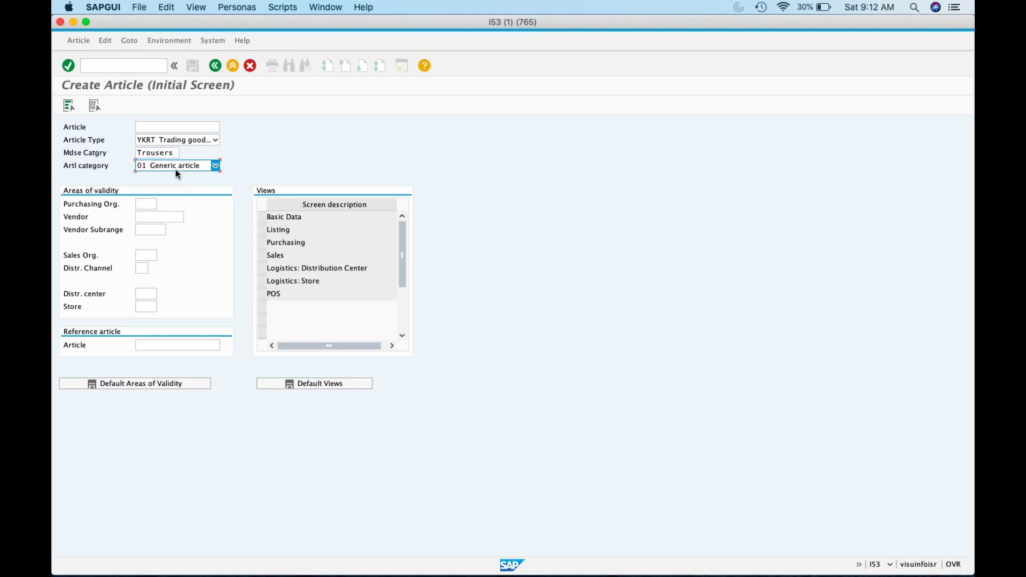
left_click(262, 216)
key("Return")
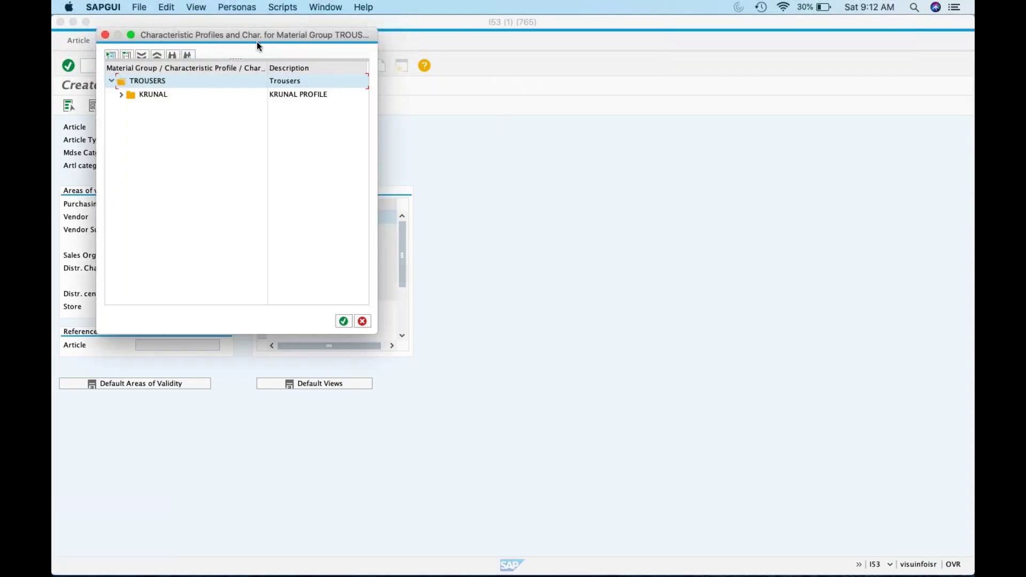
Expand the characteristics profile listed under TROUSERS and accept it for the new generic article.
left_click_drag(267, 33, 534, 65)
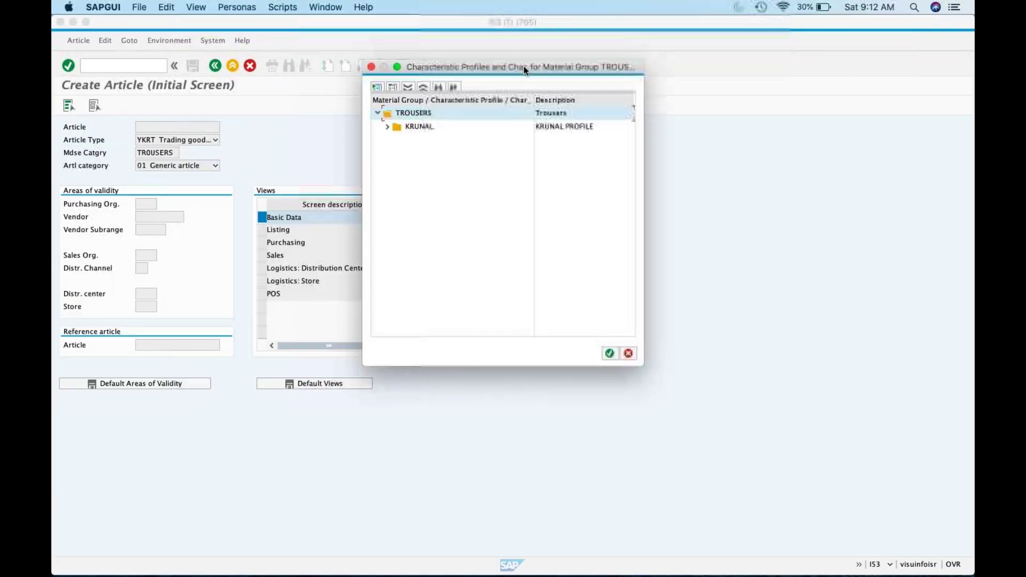
left_click(417, 128)
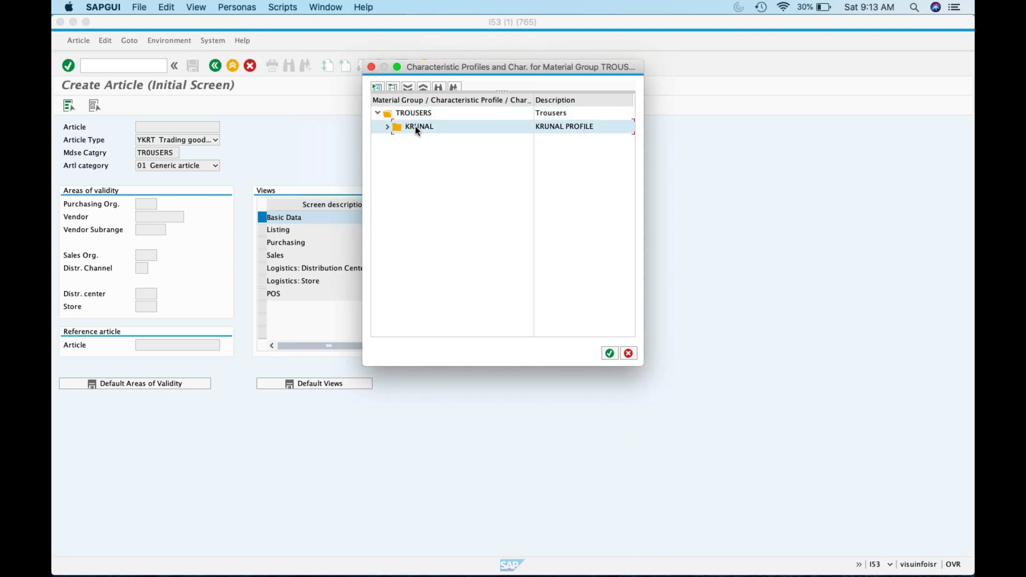
left_click(387, 127)
left_click(610, 354)
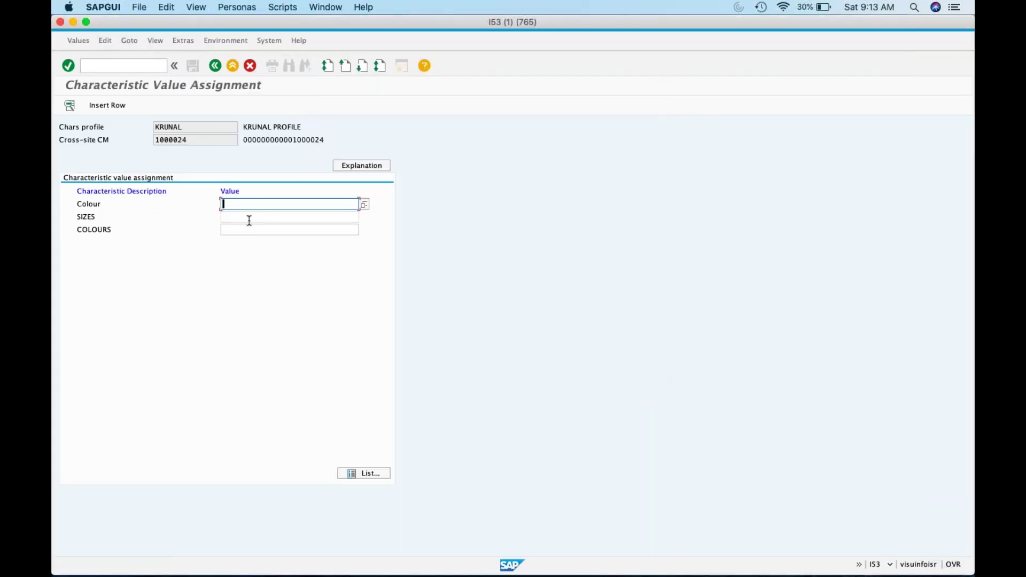
left_click(255, 216)
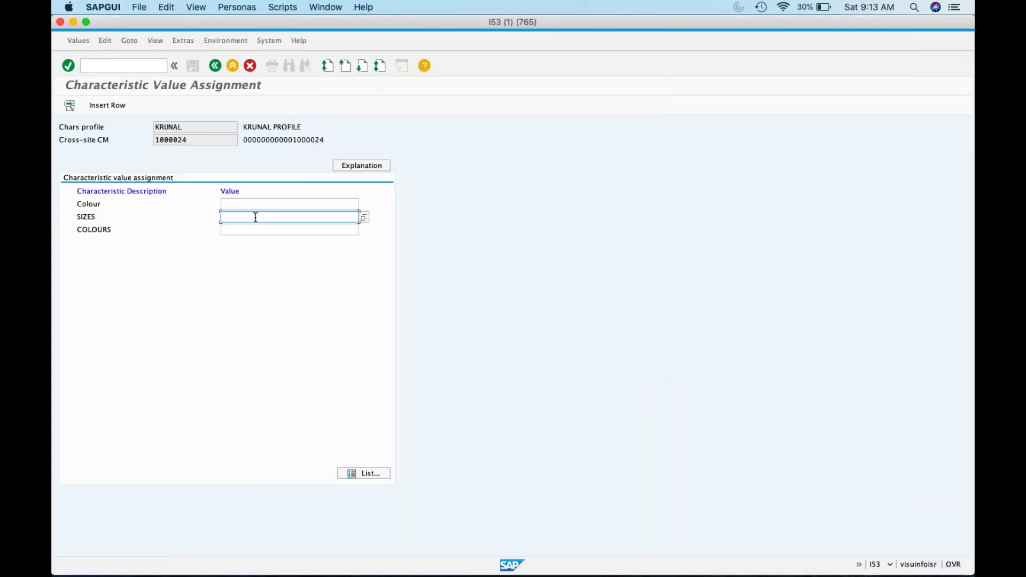
left_click(257, 232)
left_click(320, 203)
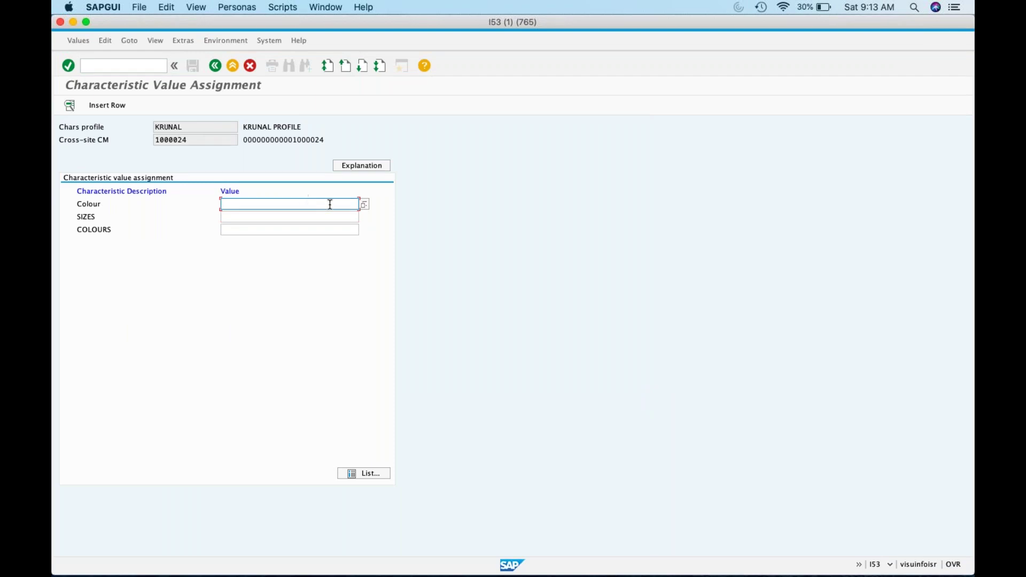
left_click(317, 214)
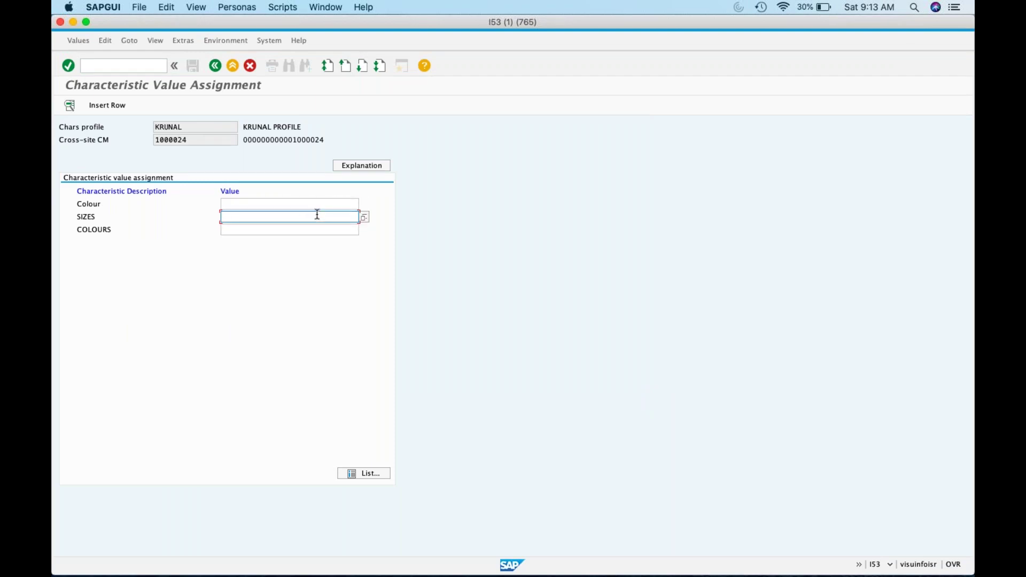
left_click(318, 228)
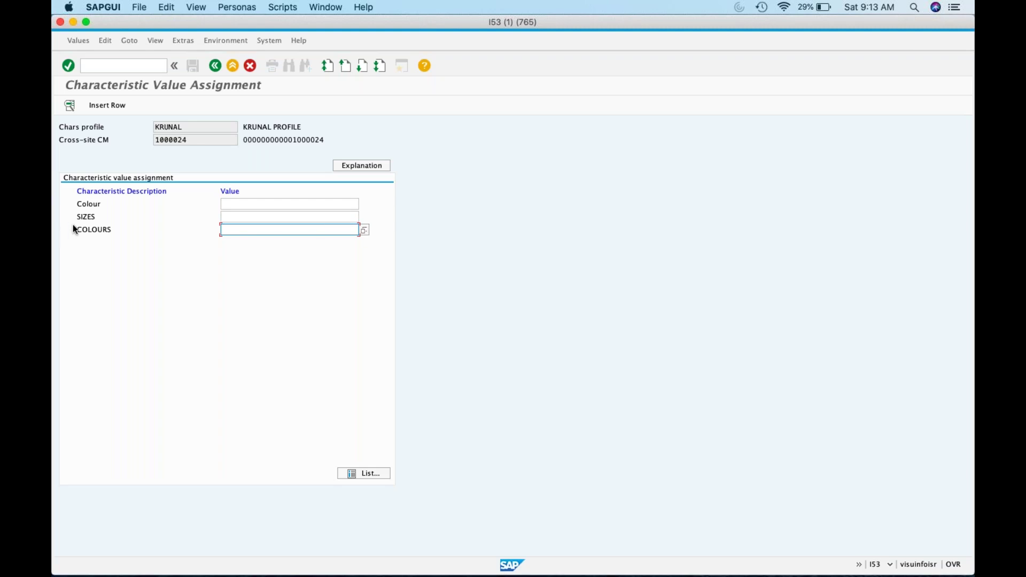
Assign the values 28, 30, 32, 34 and 38 to the SIZES characteristic of the Trousers article.
left_click(313, 218)
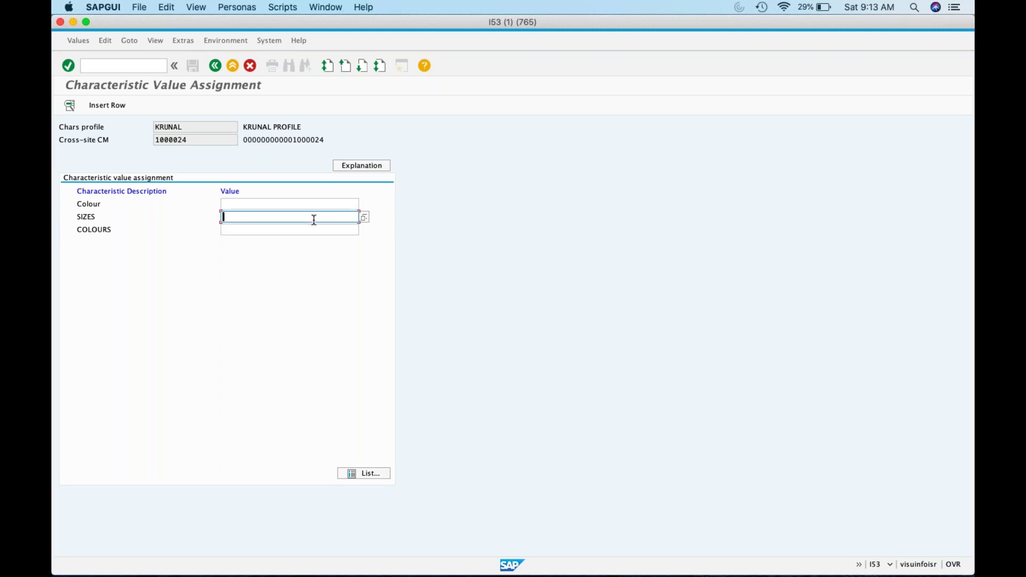
left_click(364, 217)
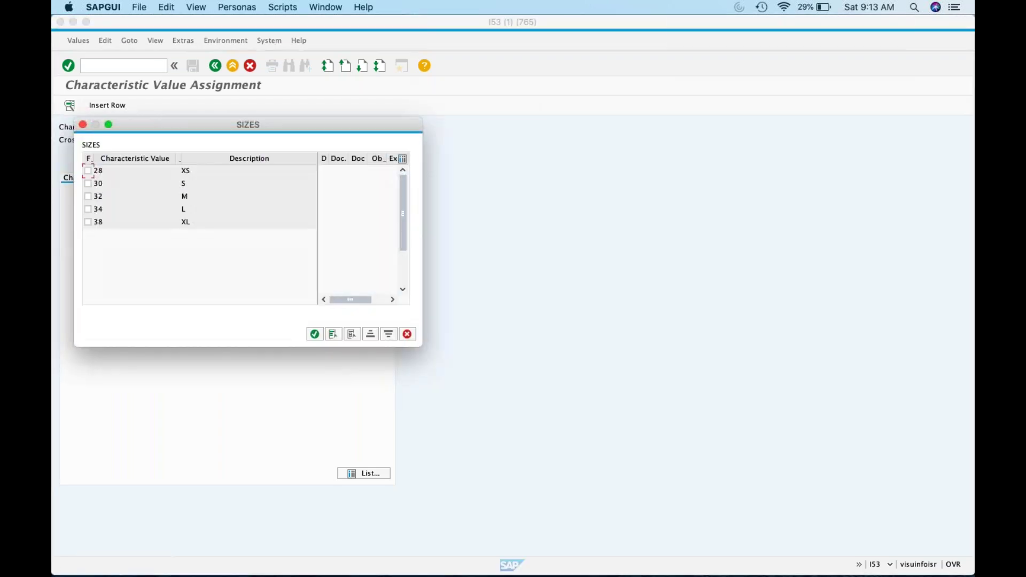
left_click(88, 172)
left_click(88, 184)
left_click(88, 197)
left_click(88, 210)
left_click(88, 223)
left_click(315, 334)
left_click(337, 230)
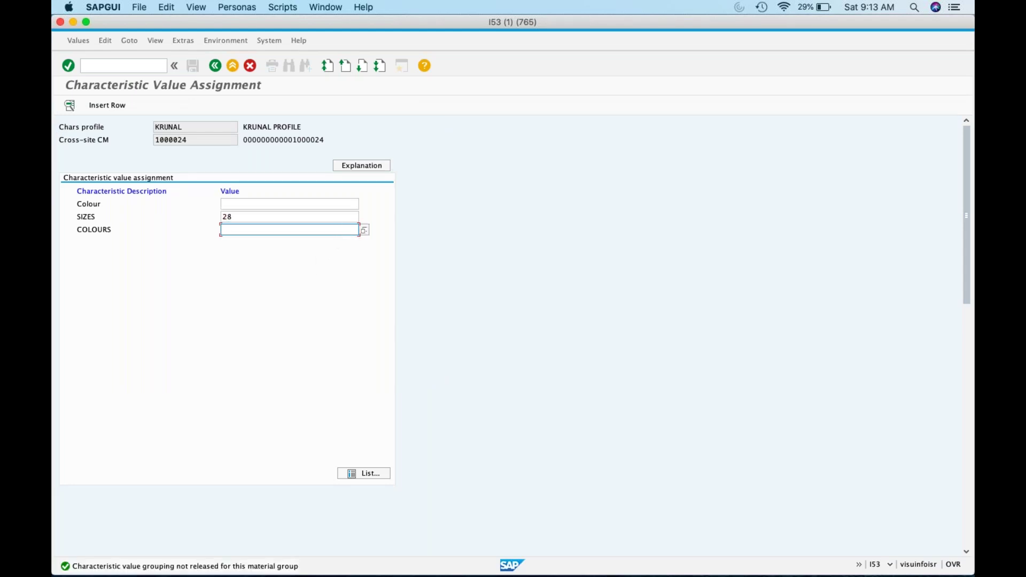
left_click(137, 65)
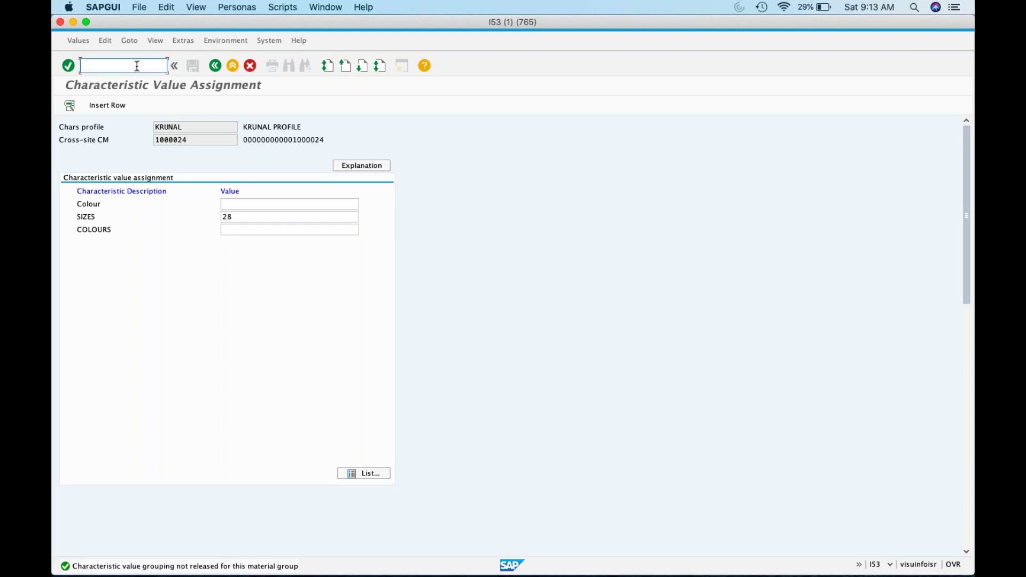
type("/n")
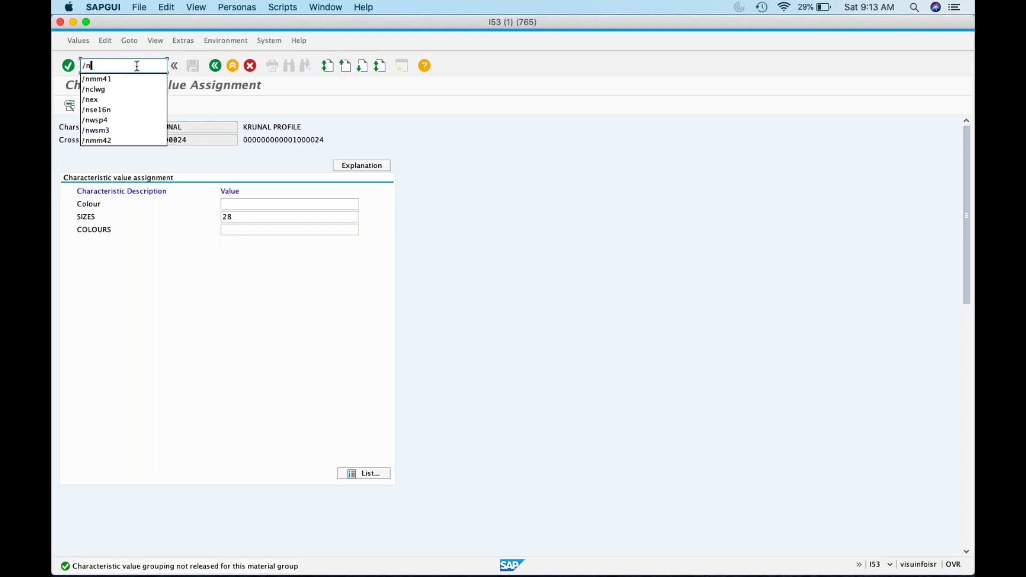
type("clwg")
key("Return")
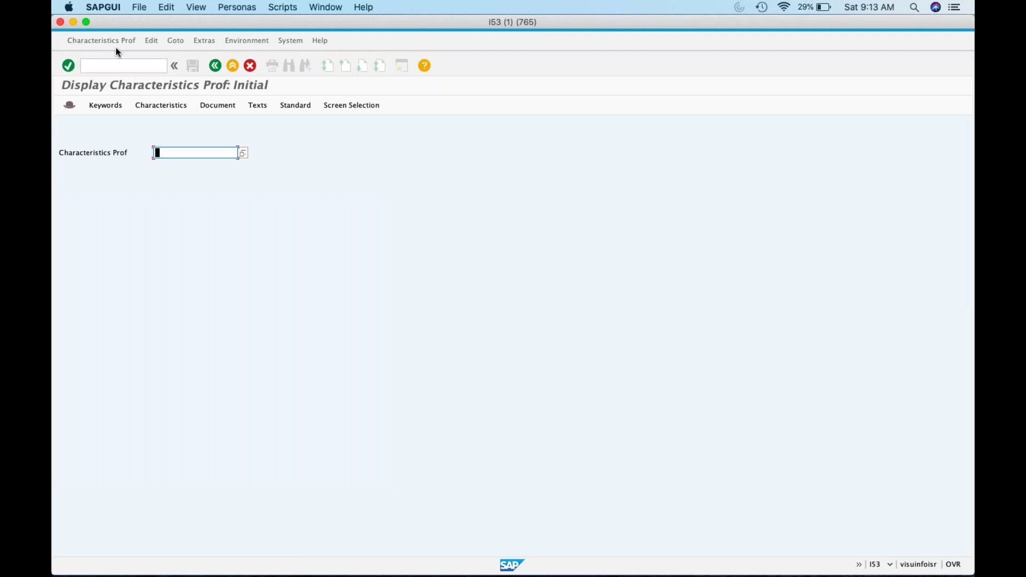
Run transaction CLWM and open the Trousers characteristics profile for changing.
left_click(117, 65)
type("/n")
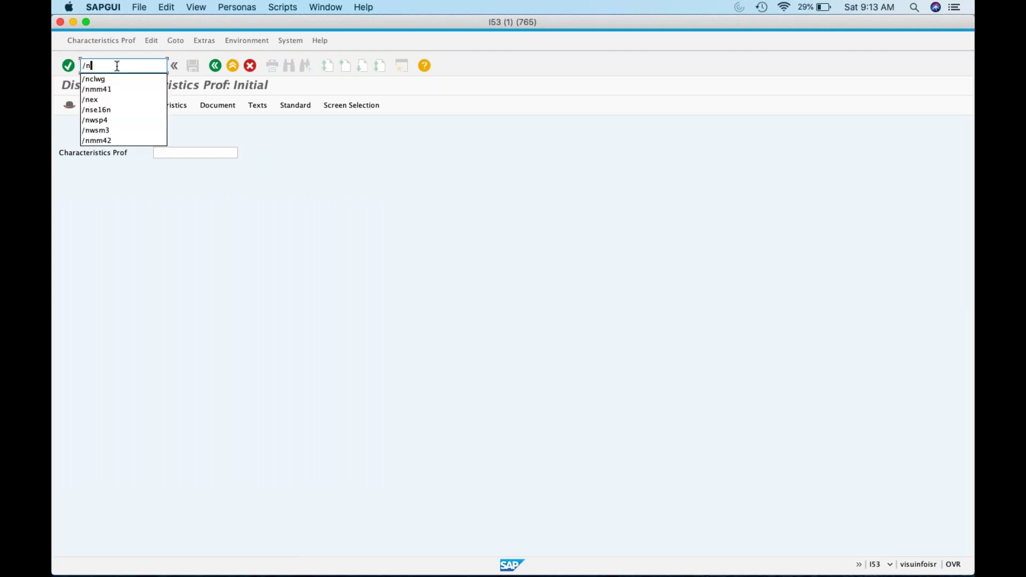
type("clwm")
key("Return")
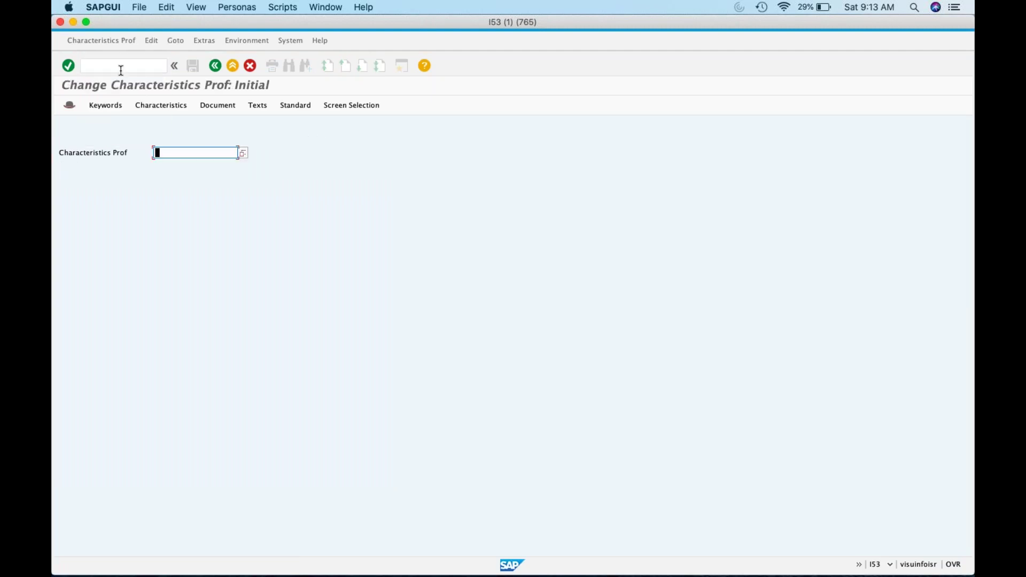
type("Kr")
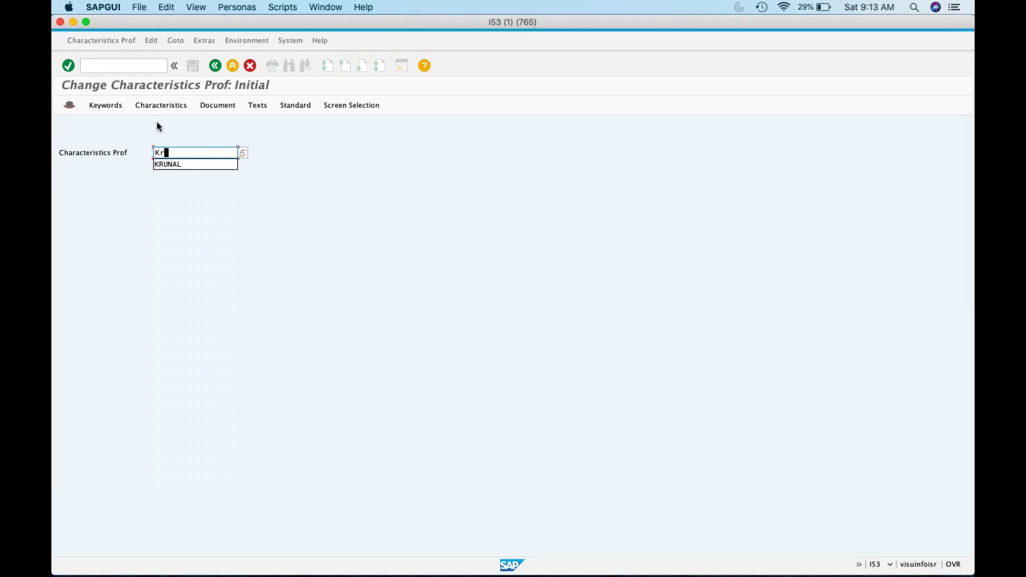
left_click(171, 166)
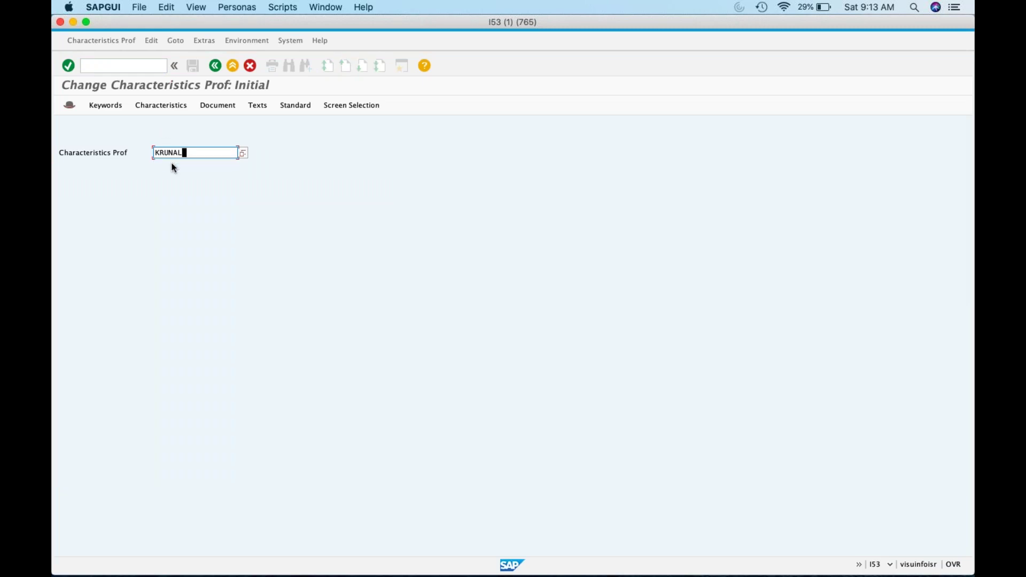
key("Return")
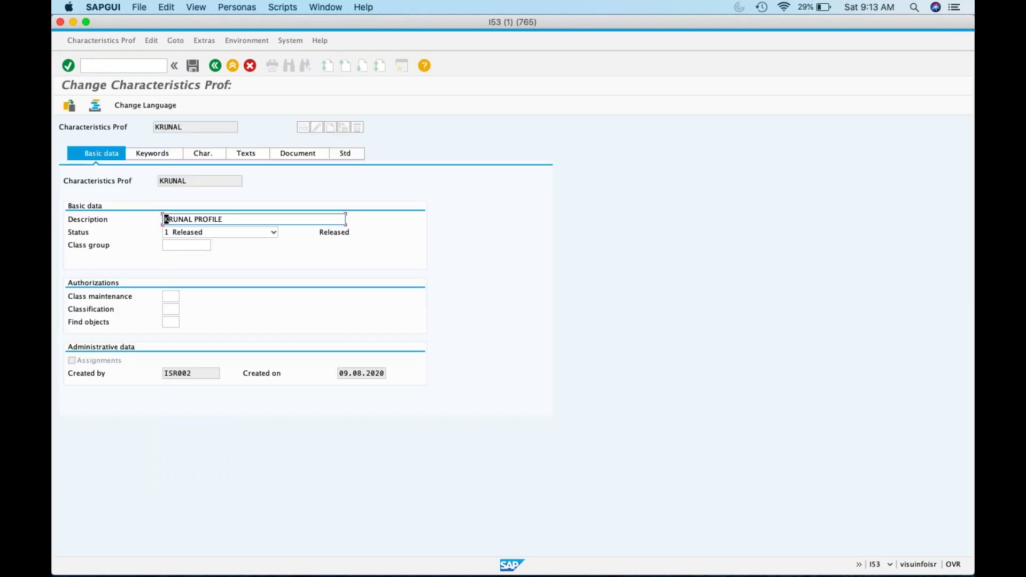
Review the profile's status and its list of assigned characteristics, then save it.
left_click(220, 233)
left_click(219, 255)
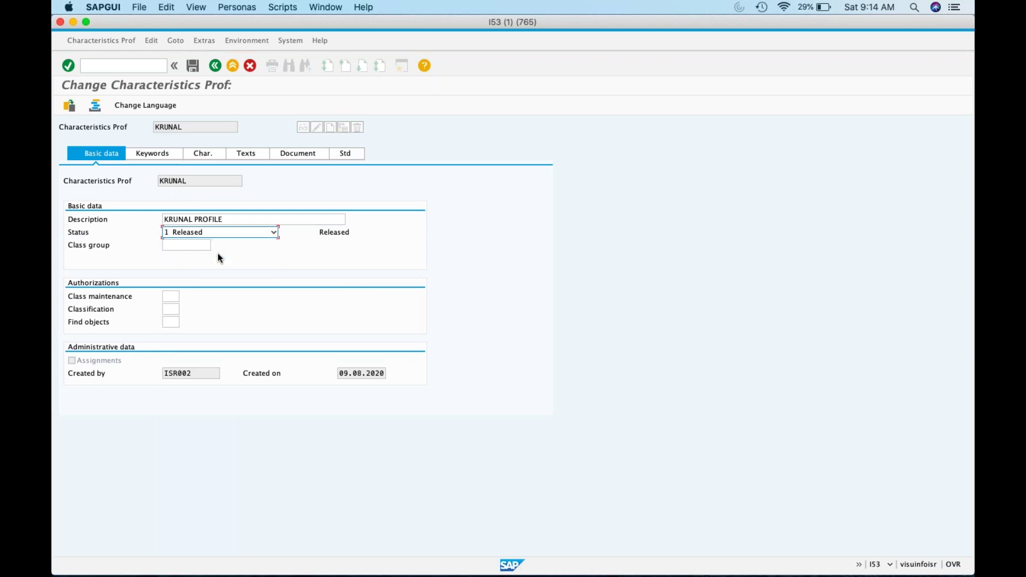
left_click(202, 154)
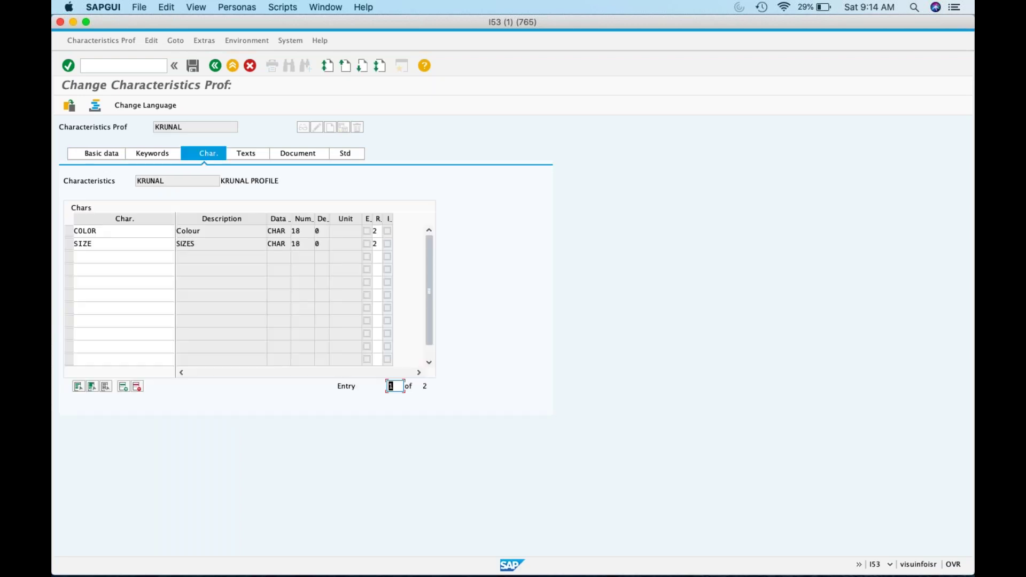
left_click(198, 66)
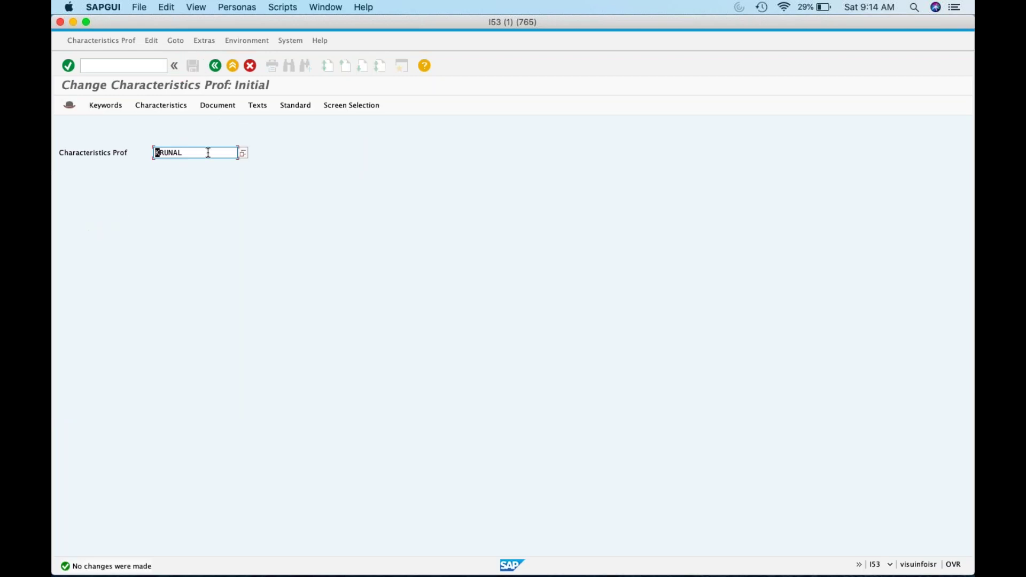
Reopen the profile, remove the COLOR characteristic from it, and save the change.
key("Return")
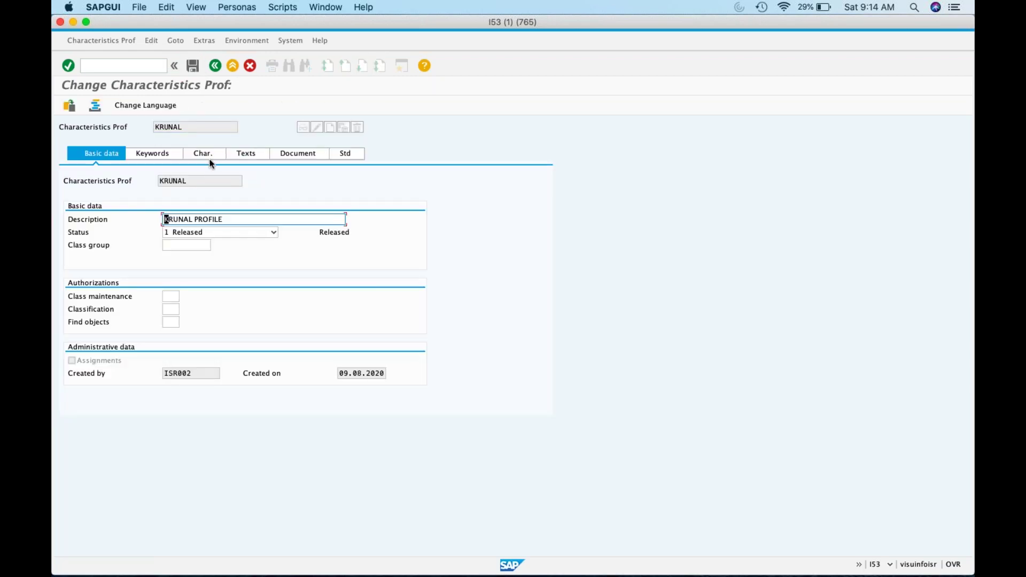
left_click(207, 154)
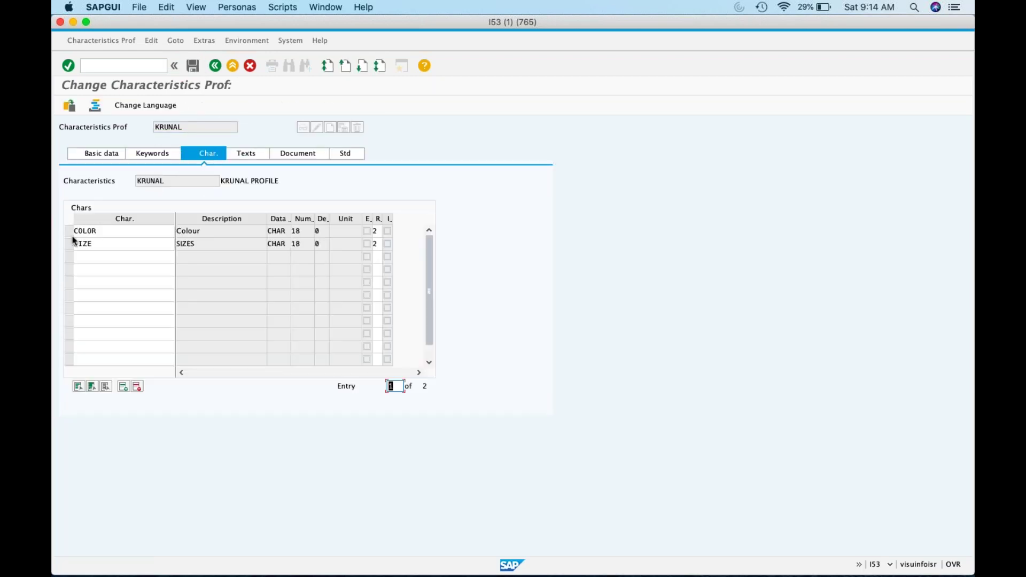
left_click(73, 230)
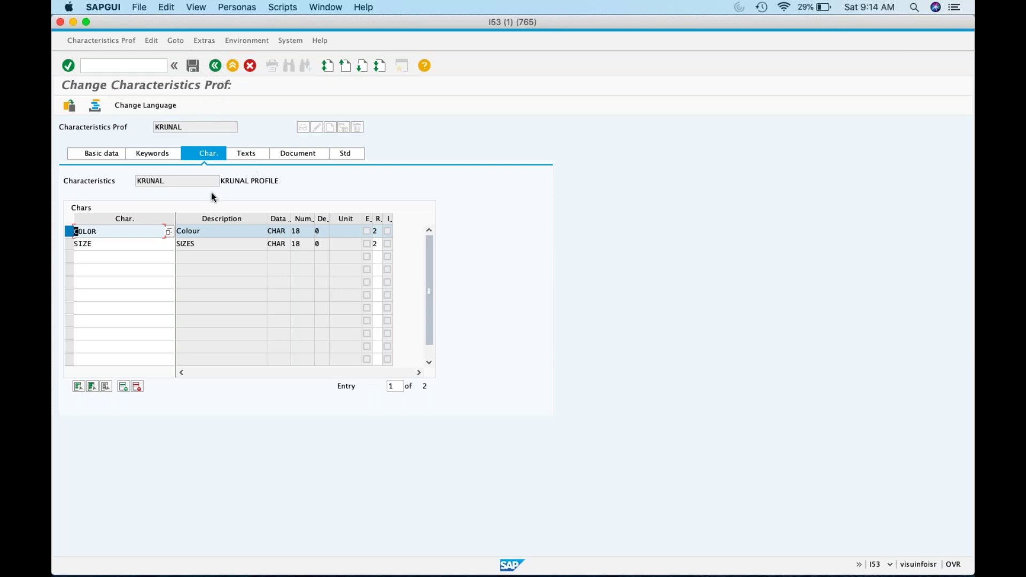
left_click(137, 386)
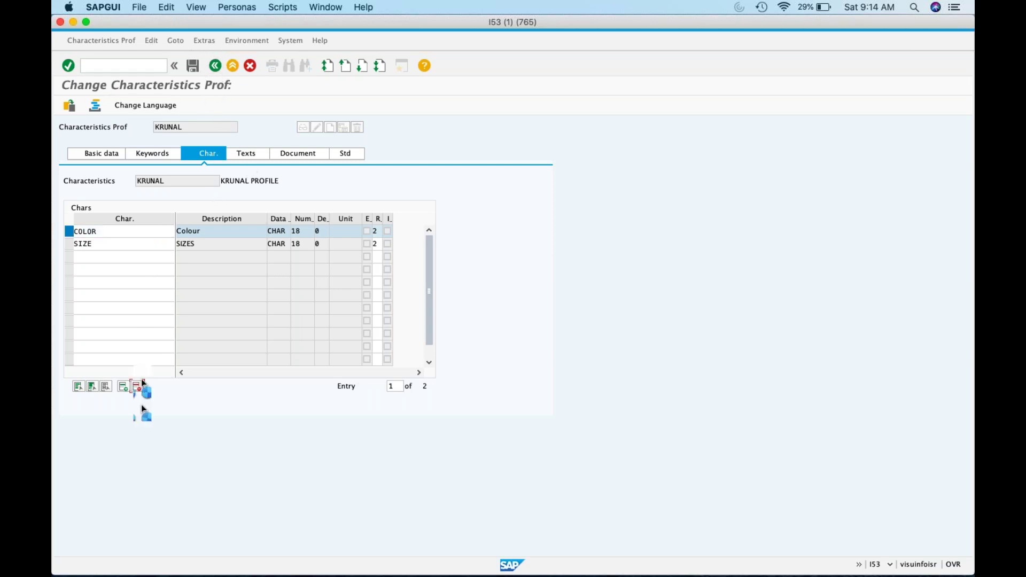
left_click(218, 160)
left_click(193, 68)
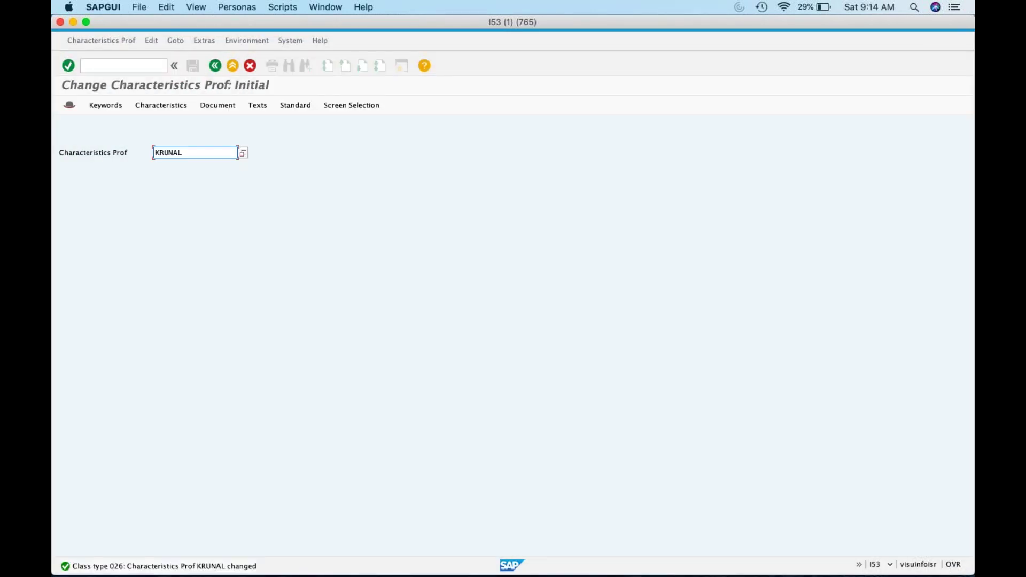
Run transaction WG23 and display the characteristics assigned to the Trousers merchandise category.
left_click(215, 66)
type("wg23")
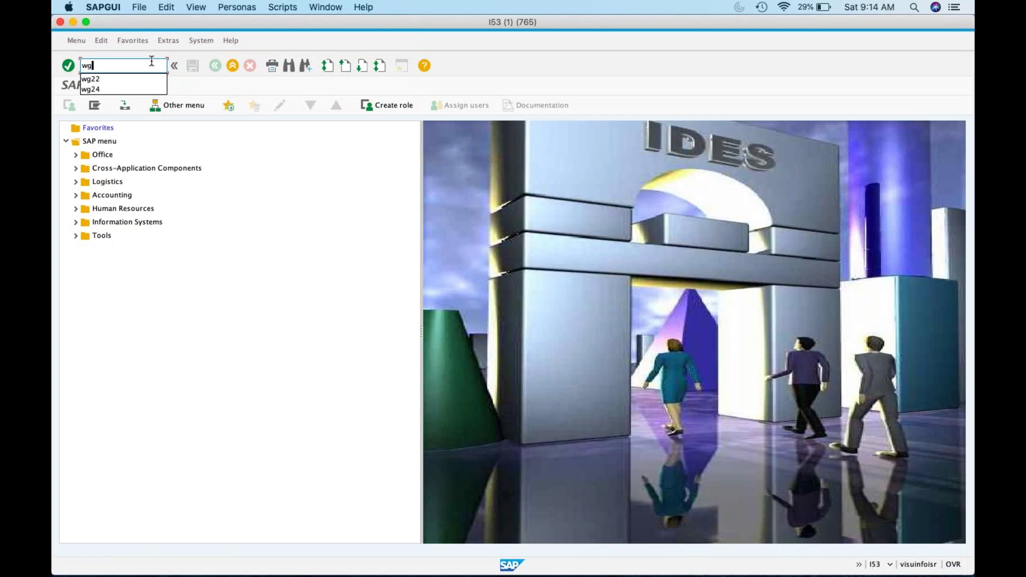
key("Return")
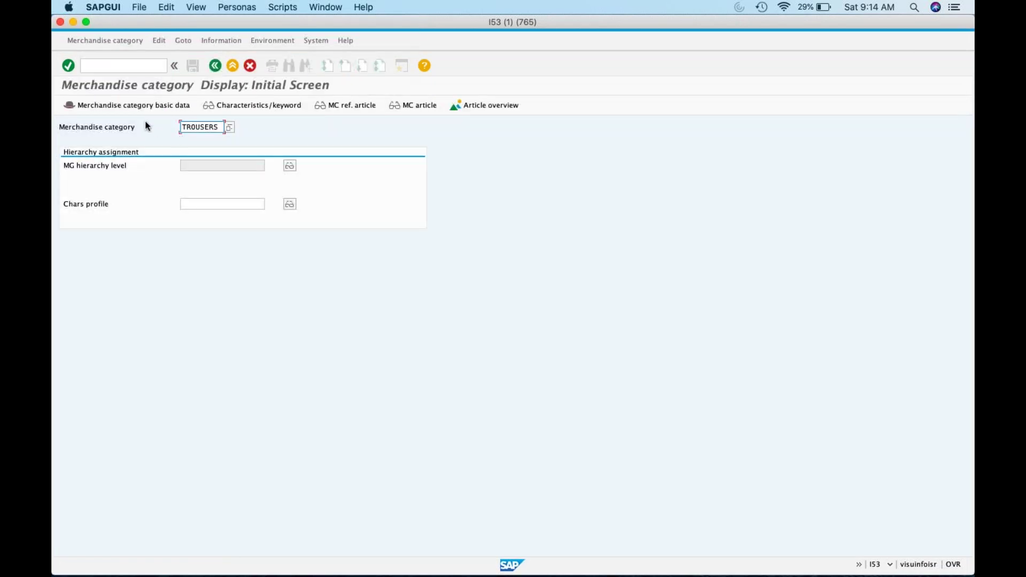
left_click(270, 104)
left_click(214, 157)
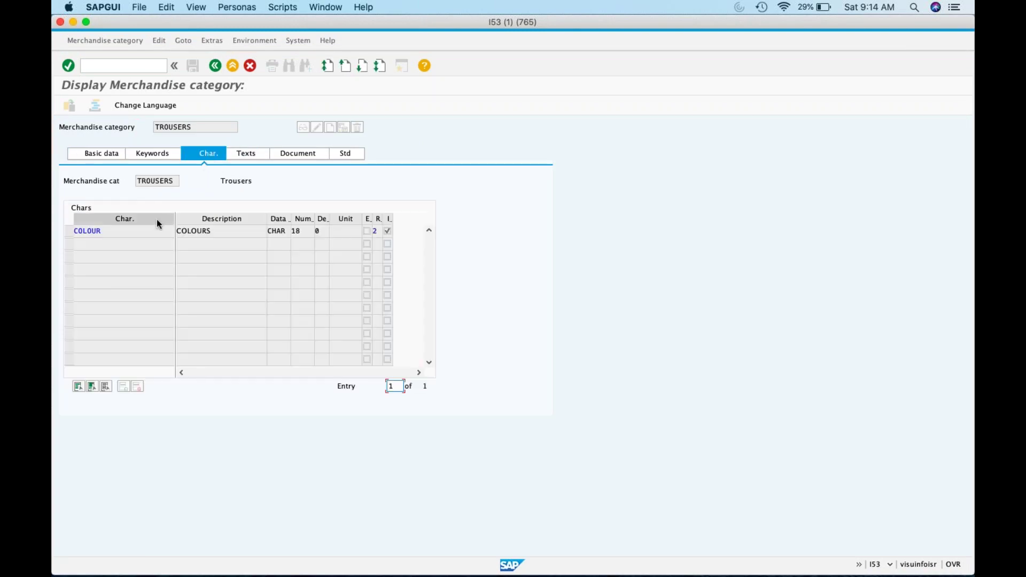
left_click(214, 67)
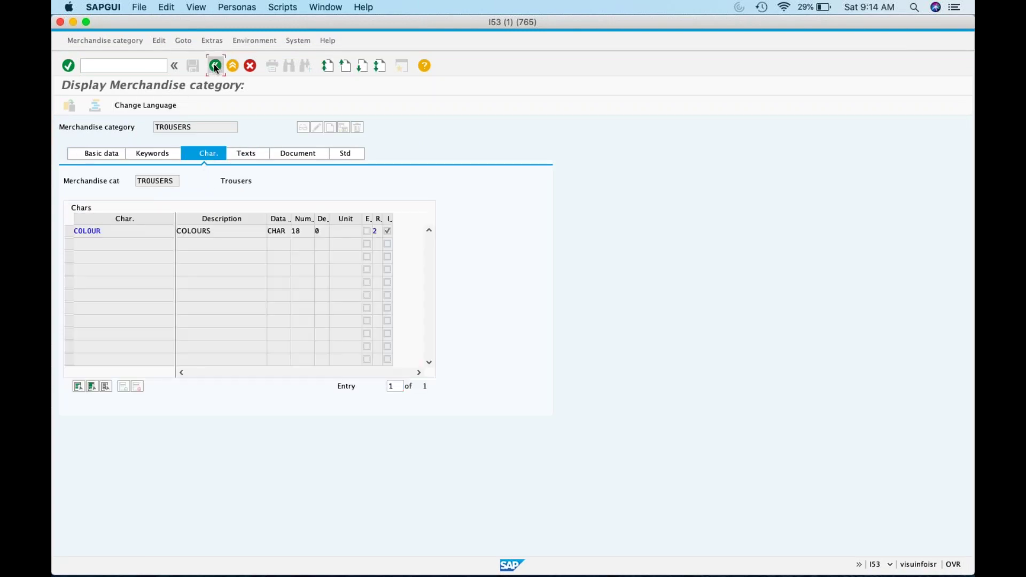
Select the Kurtis merchandise category and display its characteristics.
left_click_drag(224, 127, 87, 122)
key("BackSpace")
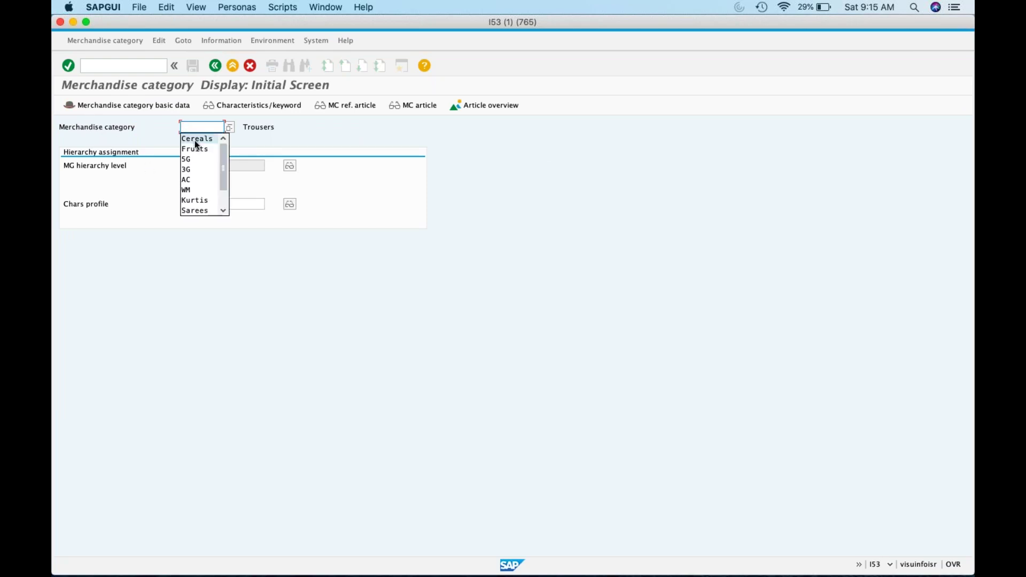
scroll(226, 179, "down", 2)
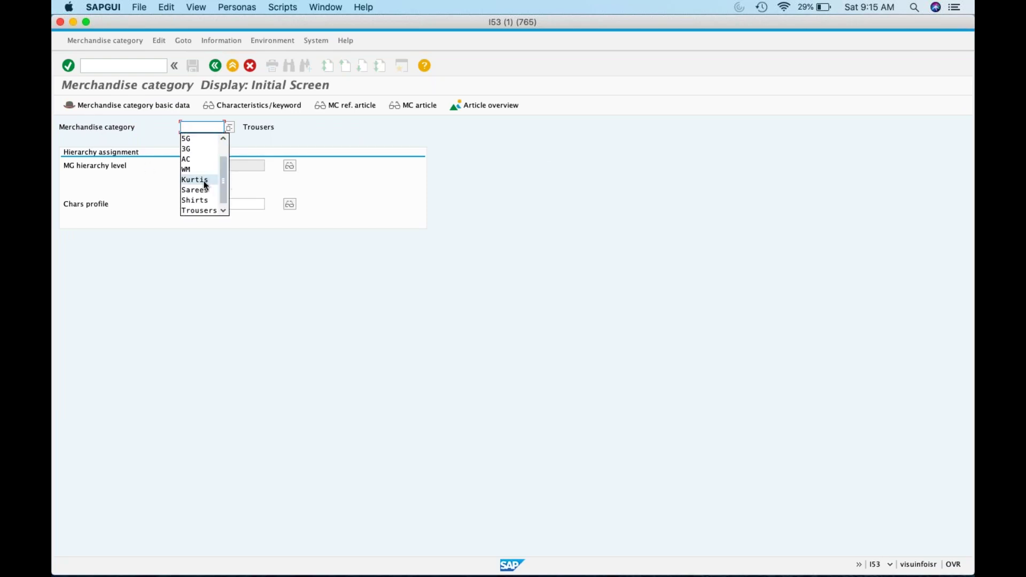
left_click(204, 185)
left_click(342, 105)
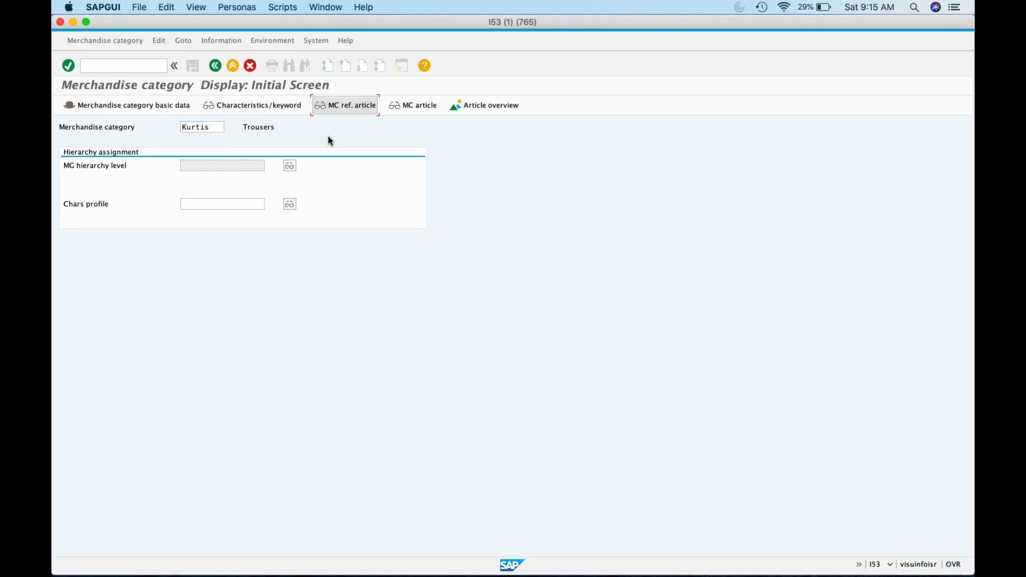
left_click(277, 106)
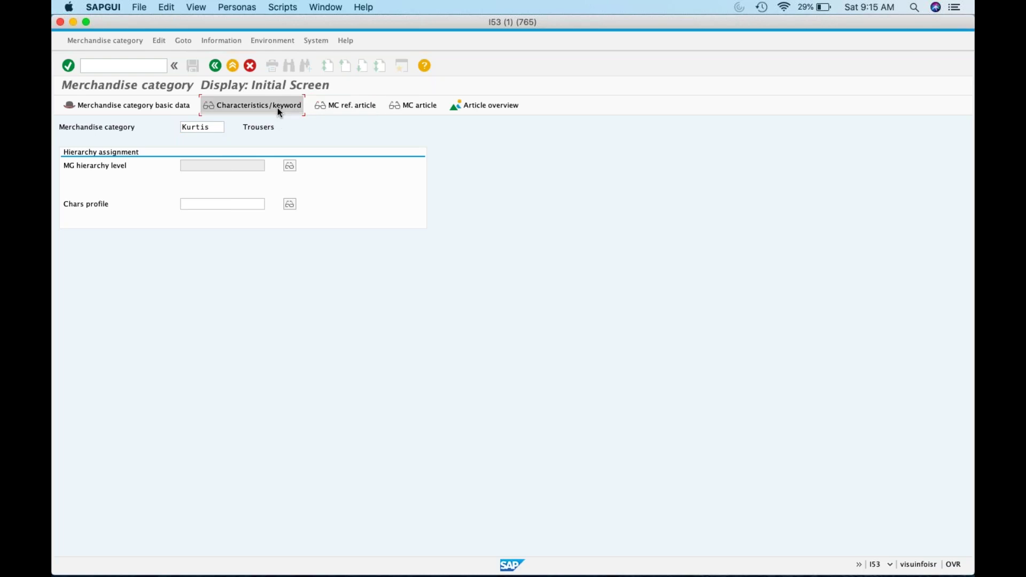
left_click(215, 65)
Display the characteristics assigned to the Sarees merchandise category, and return to the initial screen.
double_click(209, 128)
key("BackSpace")
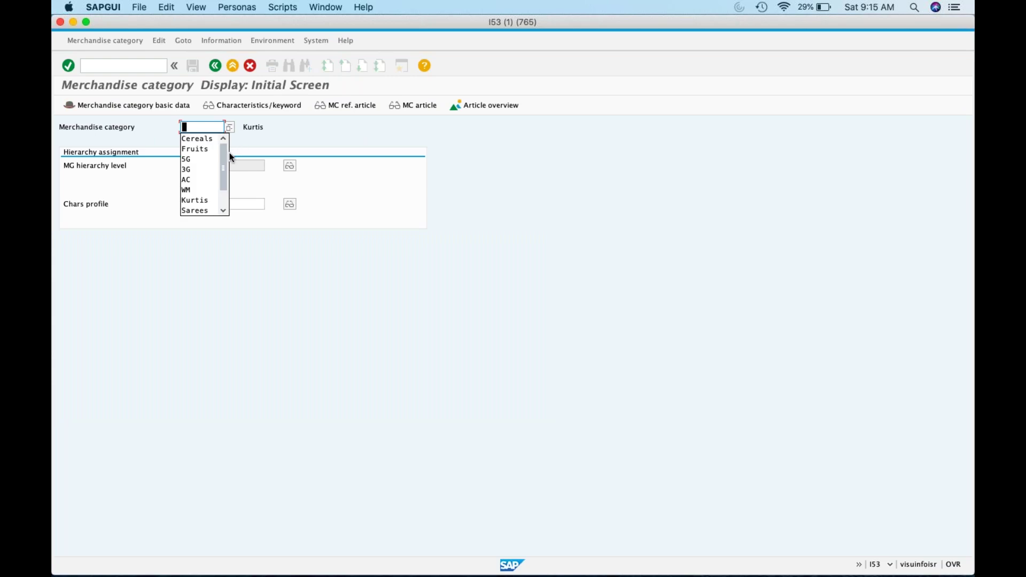
key("Escape")
type("a")
key("BackSpace")
type("Sa")
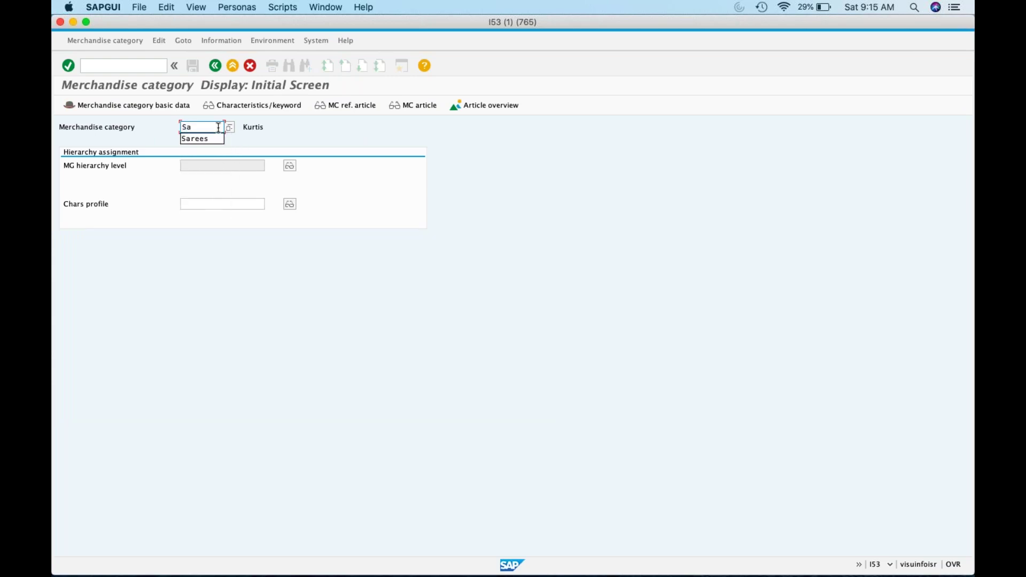
left_click(203, 139)
key("Return")
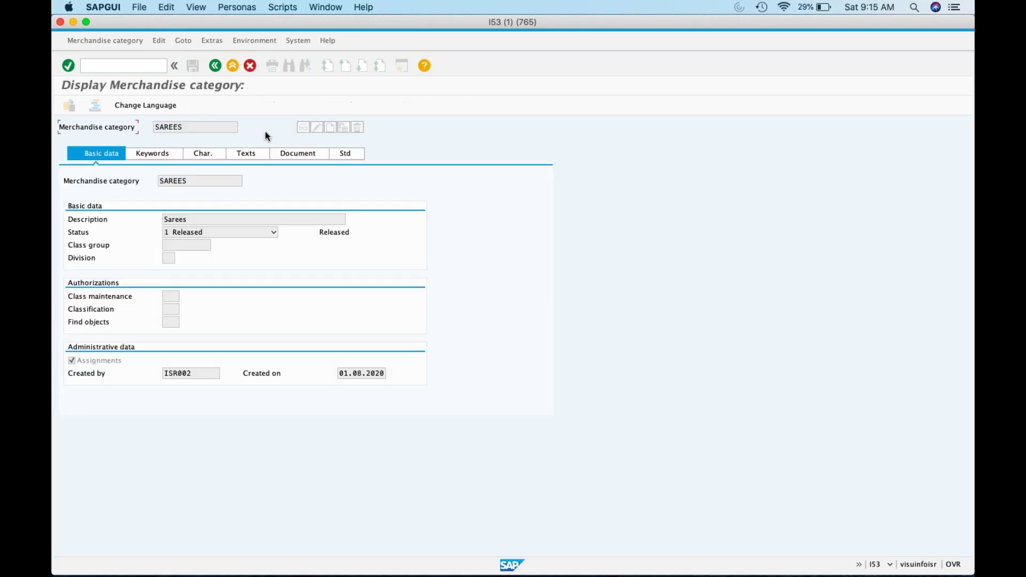
left_click(203, 156)
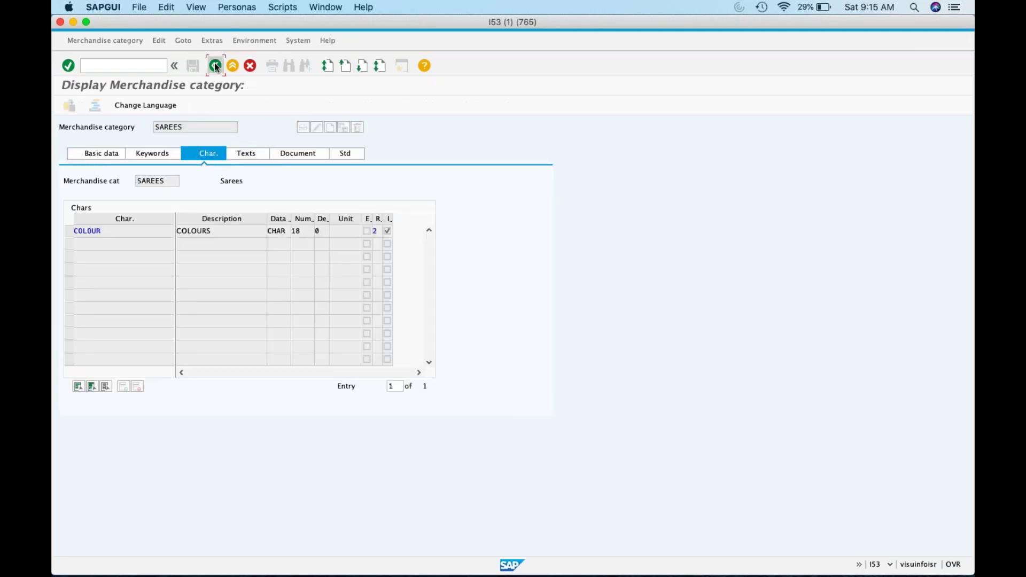
left_click(215, 66)
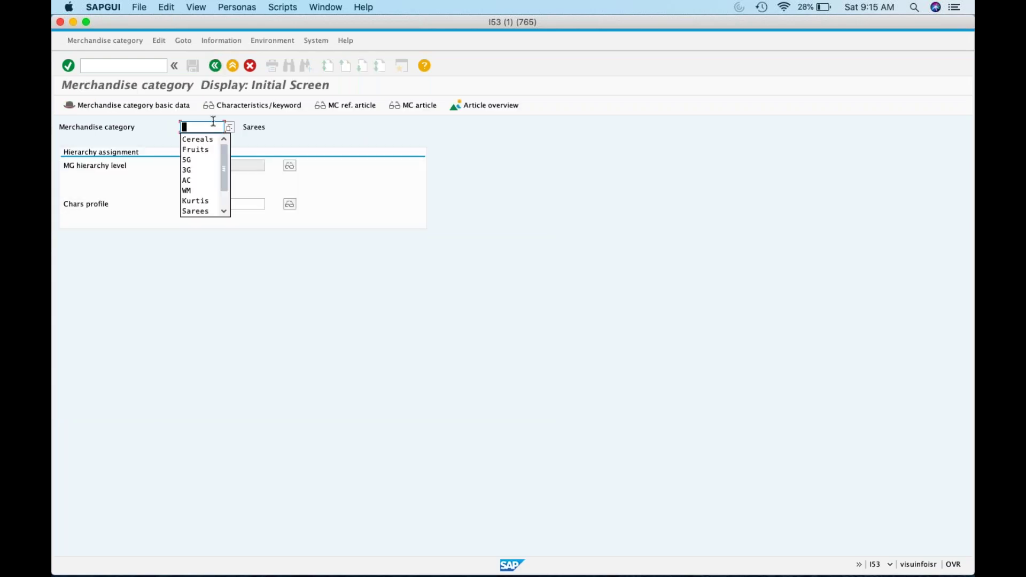
Select the Shirts merchandise category and display its assigned characteristics.
scroll(223, 175, "down", 2)
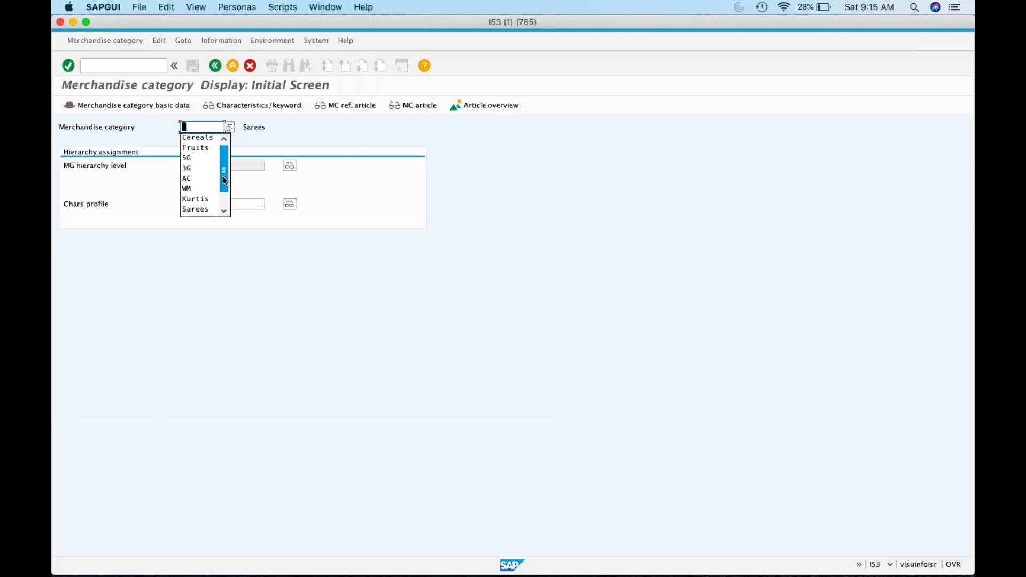
left_click(206, 200)
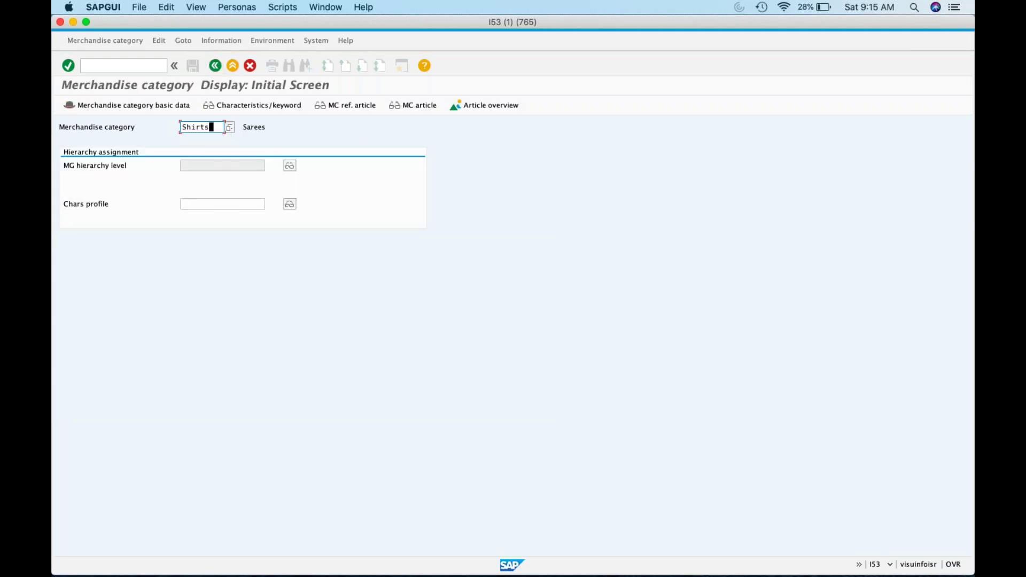
left_click(274, 108)
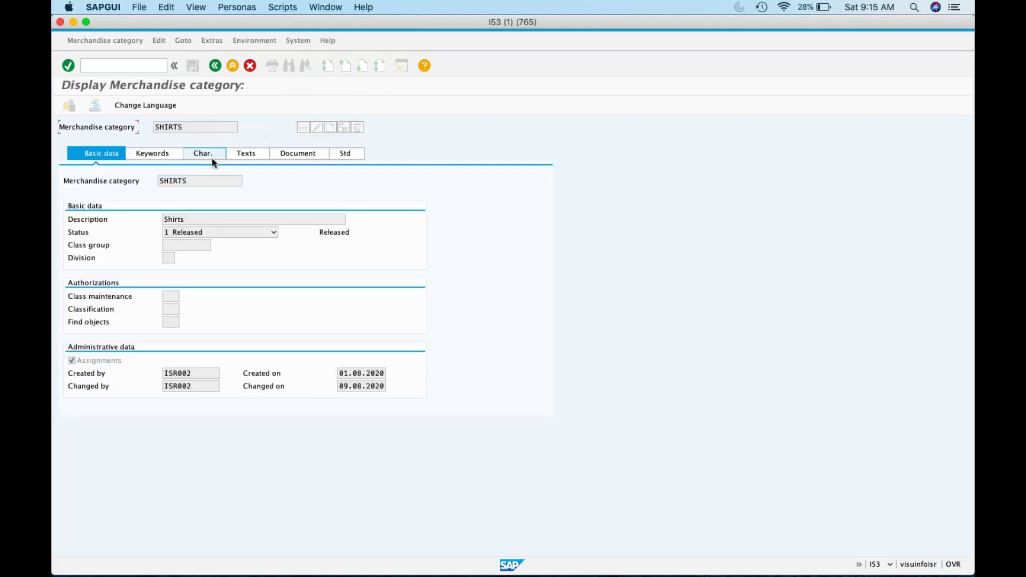
left_click(211, 158)
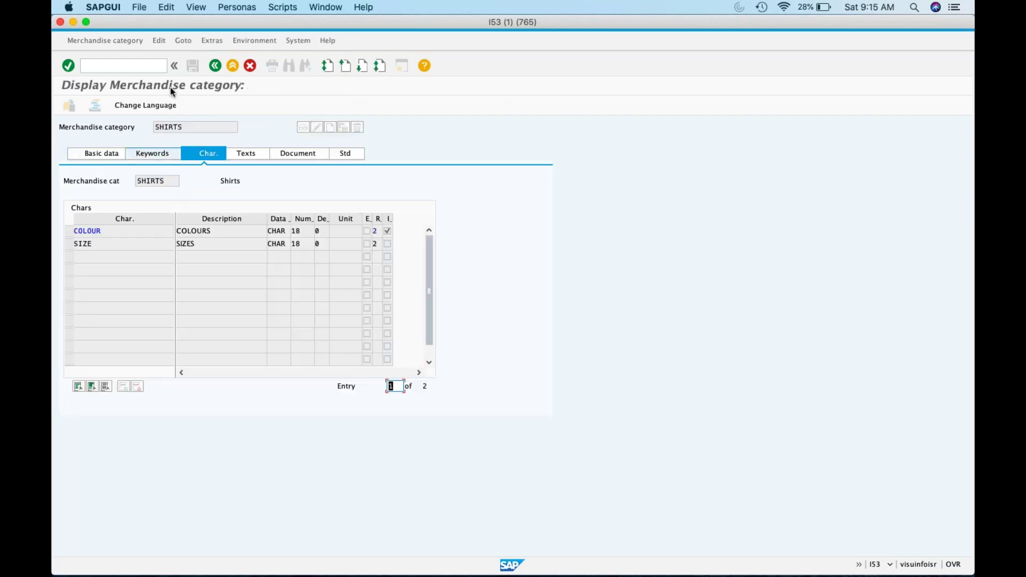
Run transaction WG22 and open the characteristics of the Shirts merchandise category for changing.
left_click(142, 69)
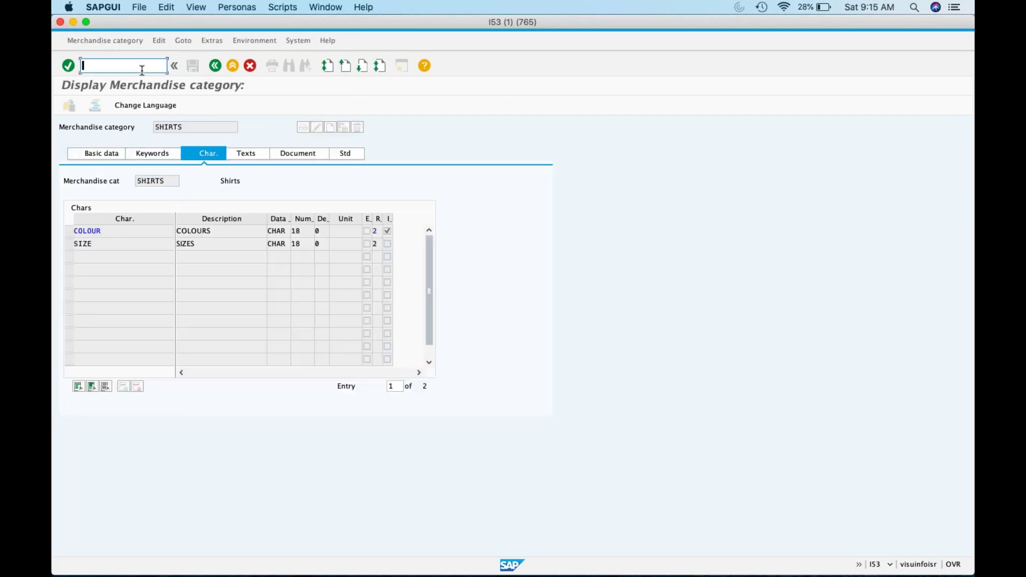
type("/n")
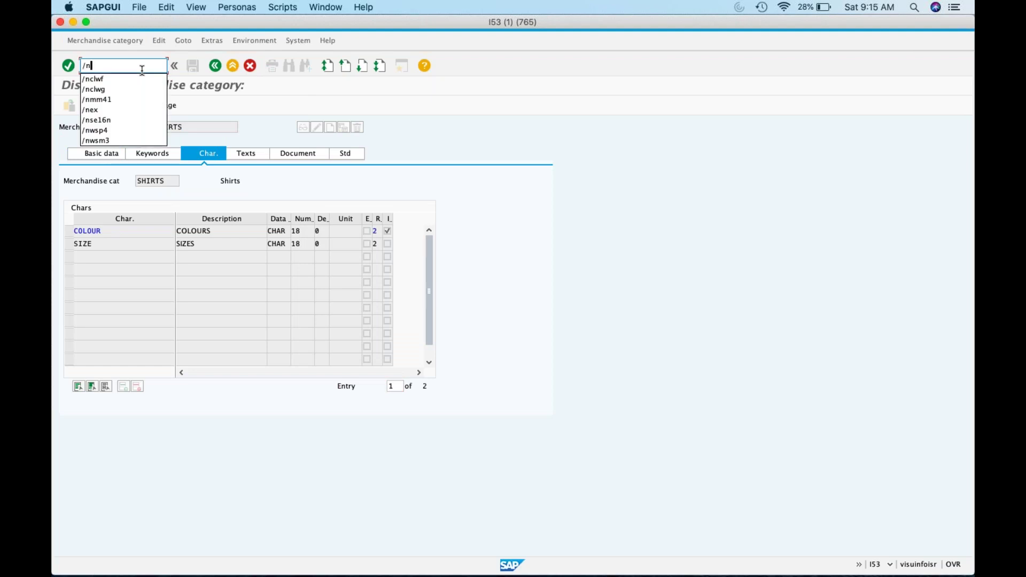
type("wg22")
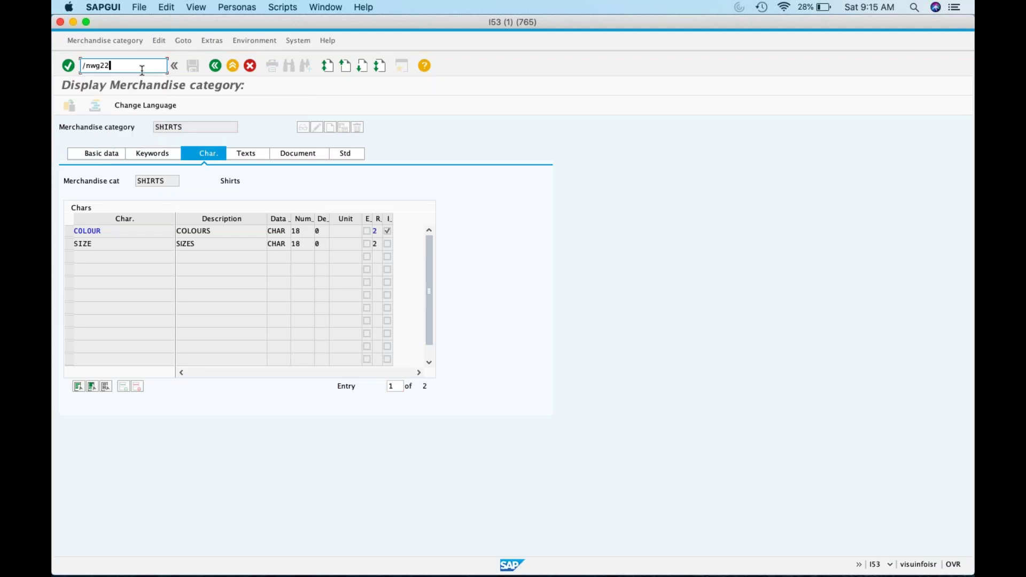
key("Return")
left_click(287, 103)
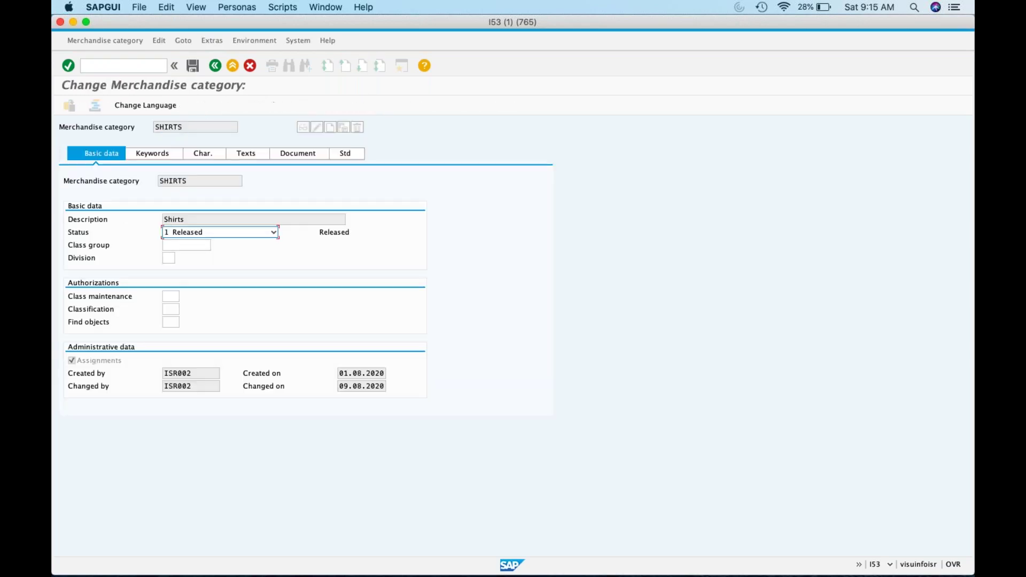
left_click(206, 153)
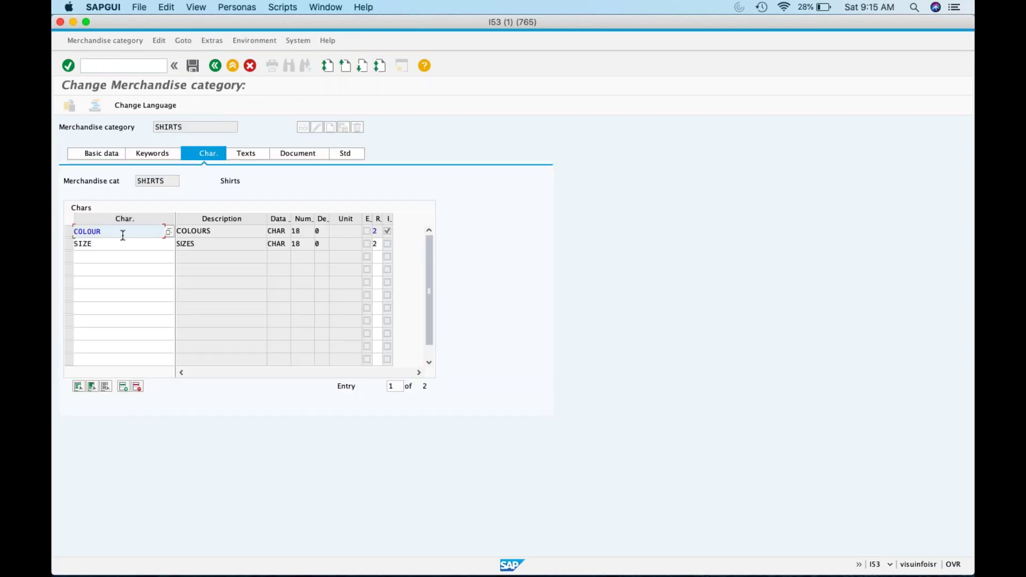
Inspect the COLOUR entry in the Shirts characteristics list and leave the merchandise category without saving.
left_click(169, 232)
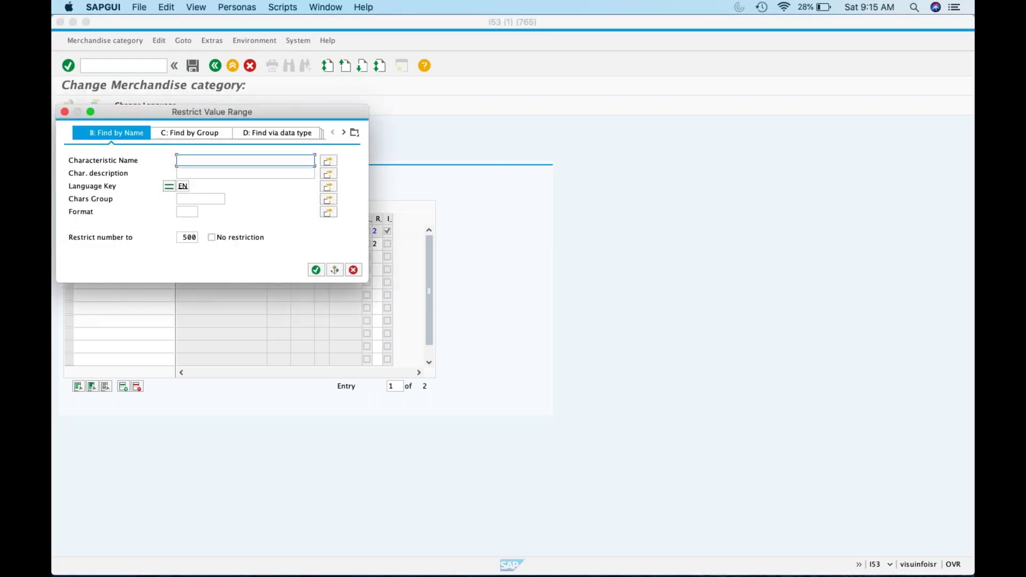
left_click(353, 270)
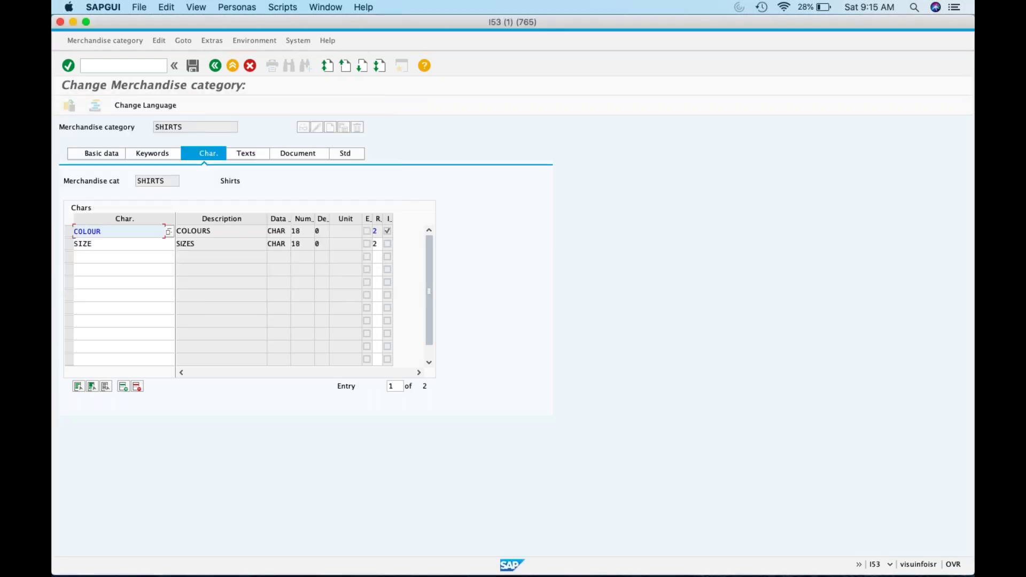
left_click(68, 231)
left_click(390, 386)
left_click(216, 67)
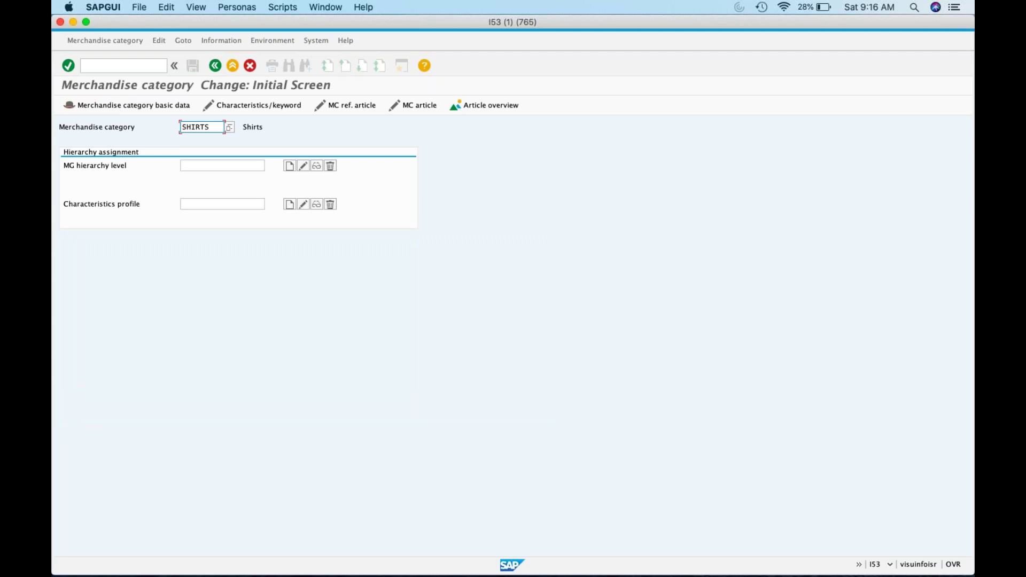
left_click(215, 66)
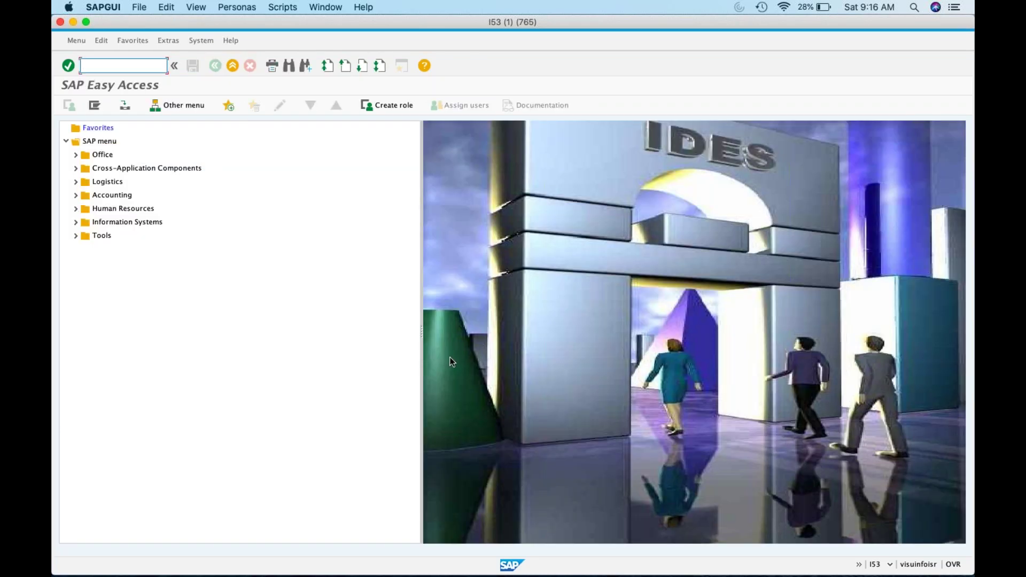
Run transaction MM41 to create an article and choose YKRT as the article type.
type("mm41")
key("Return")
left_click(215, 140)
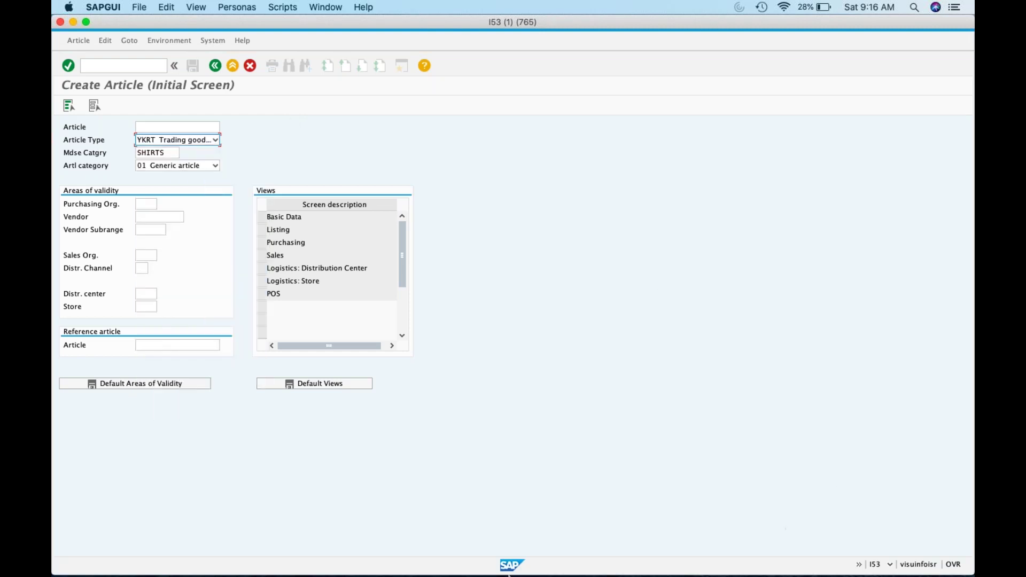
Switch to Chrome to check the merchandise categories in the class spreadsheet, and return to SAP.
mouse_move(447, 572)
left_click(231, 550)
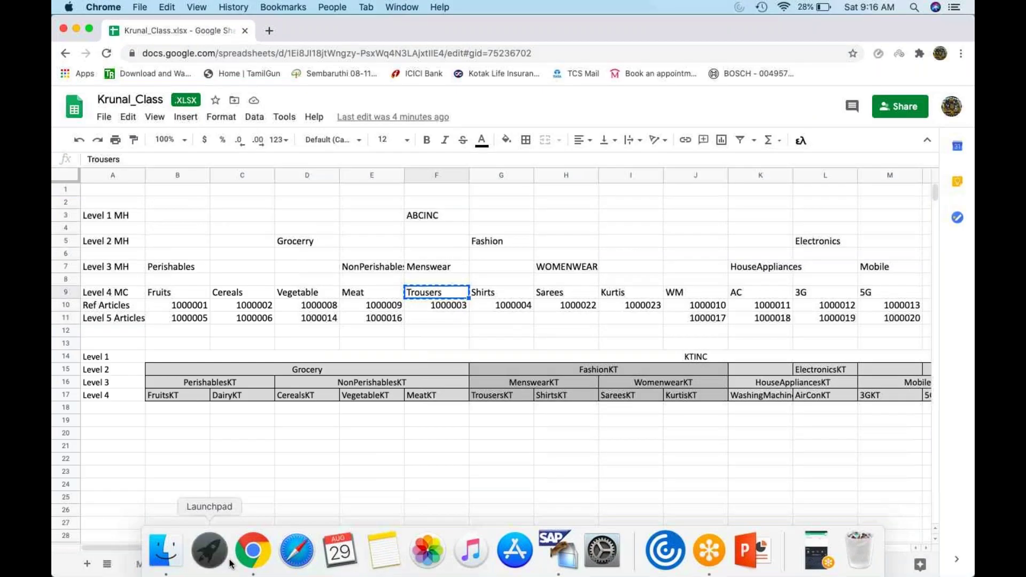
left_click(230, 560)
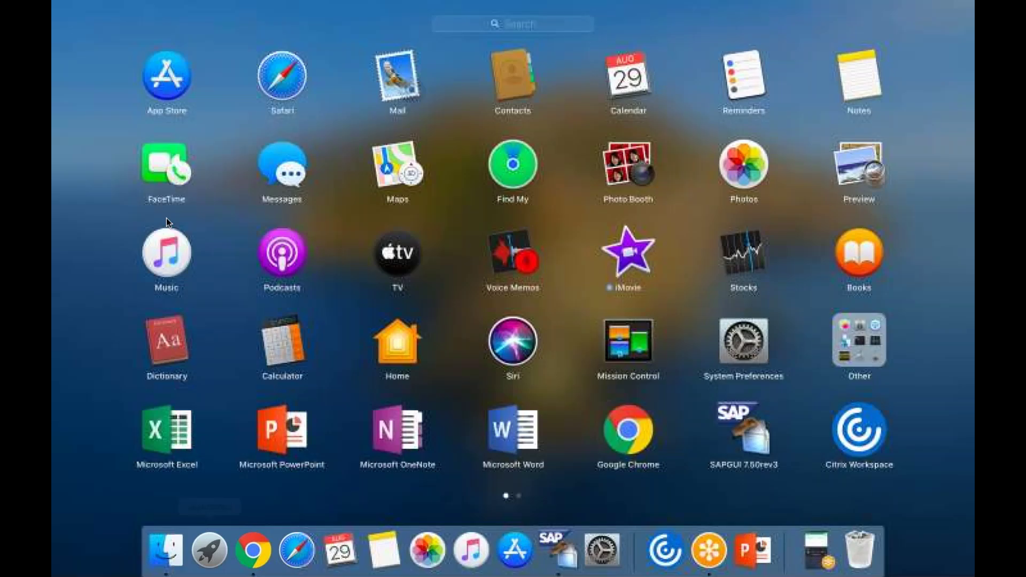
left_click(261, 550)
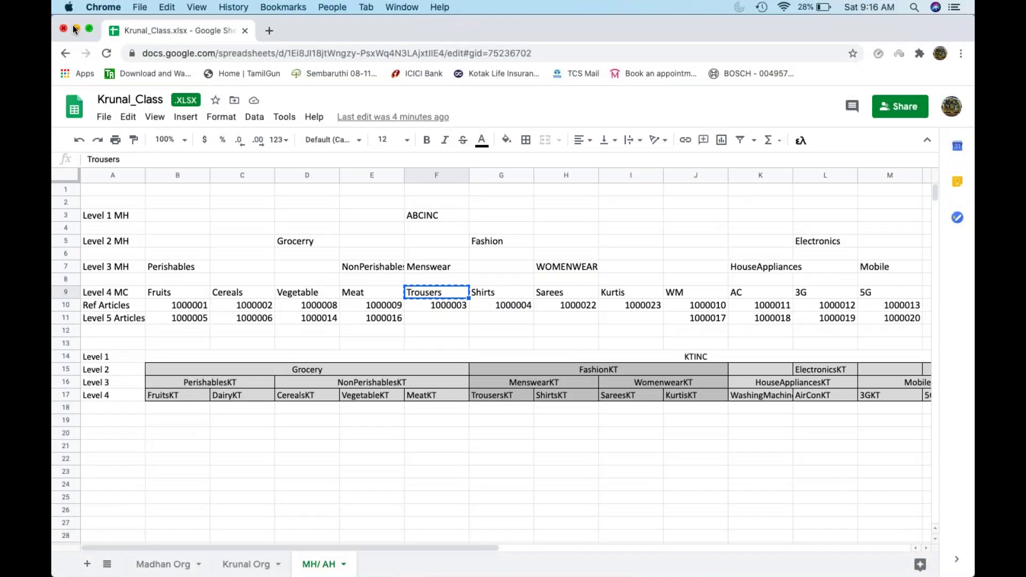
left_click(75, 29)
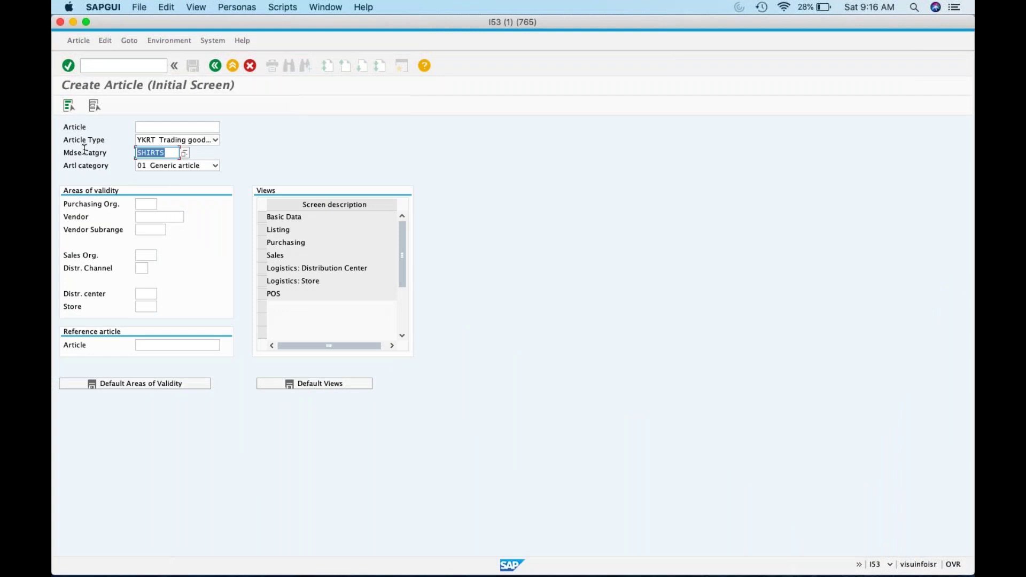
Set the merchandise category to Trousers, select the Basic Data view, and continue creating the generic article.
type("Trousers")
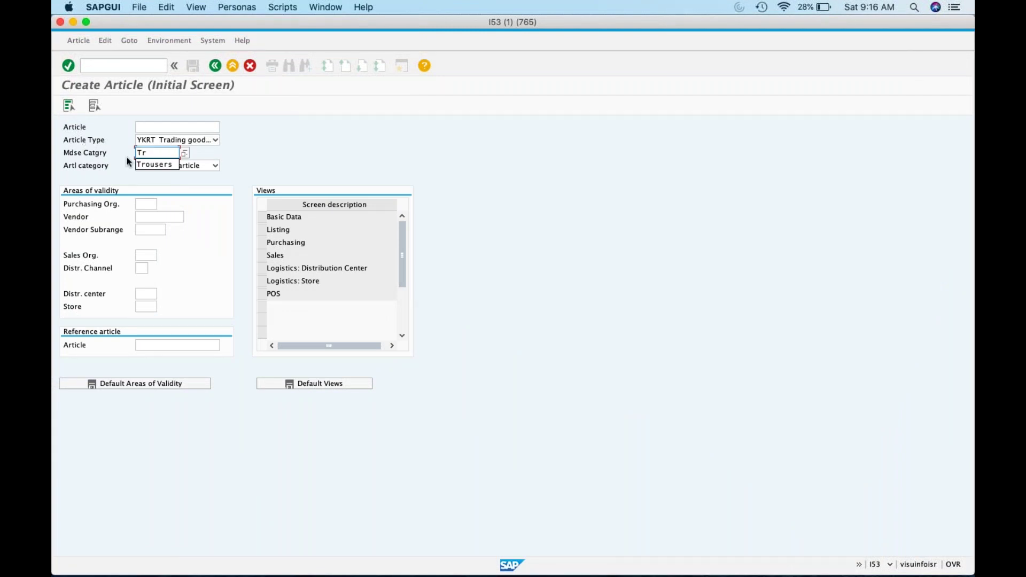
left_click(261, 218)
key("Return")
key("Return")
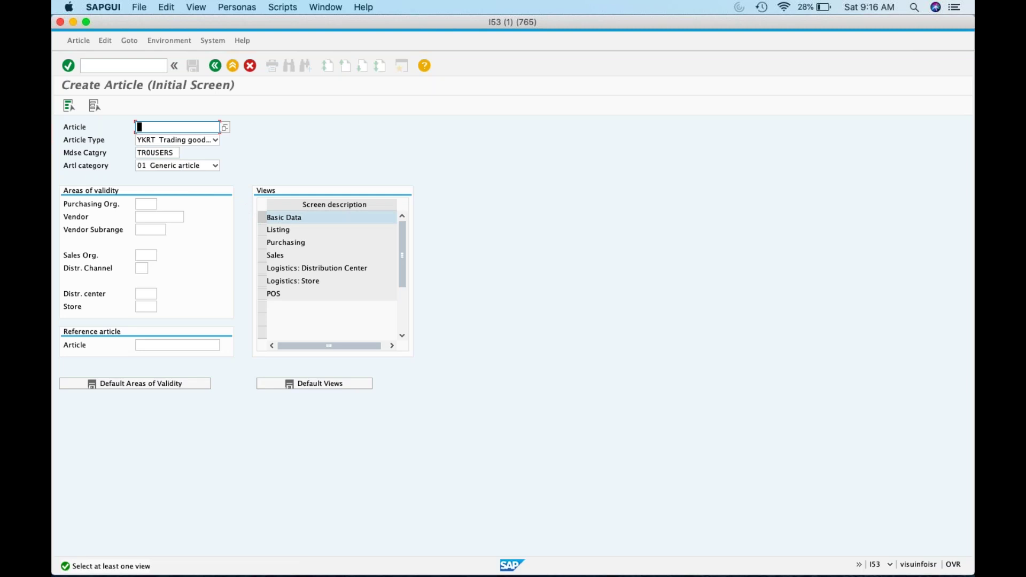
left_click(262, 217)
key("Return")
Try to assign values to the generic Trousers article, choosing 28 for the SIZES characteristic.
left_click(340, 324)
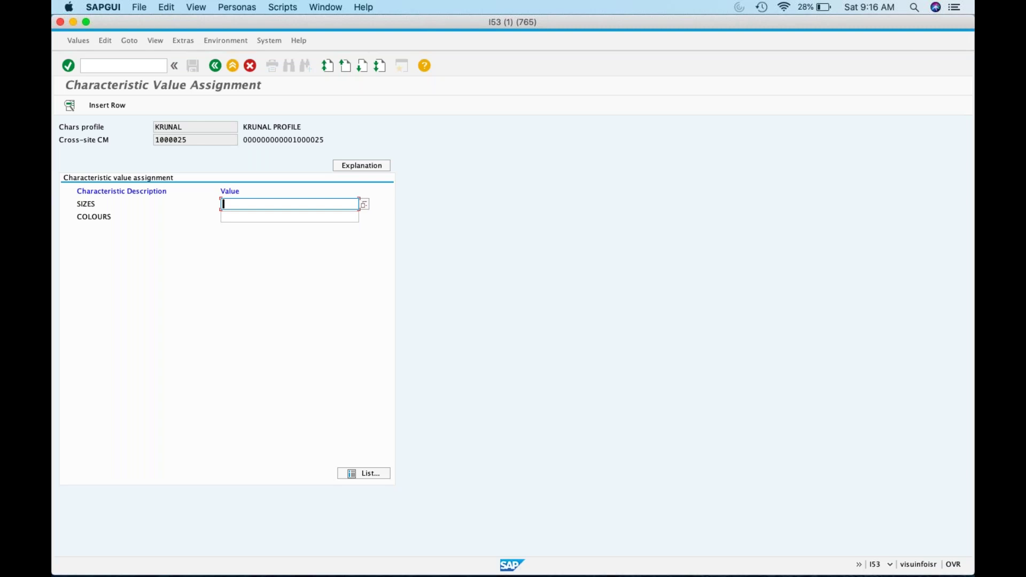
left_click(363, 204)
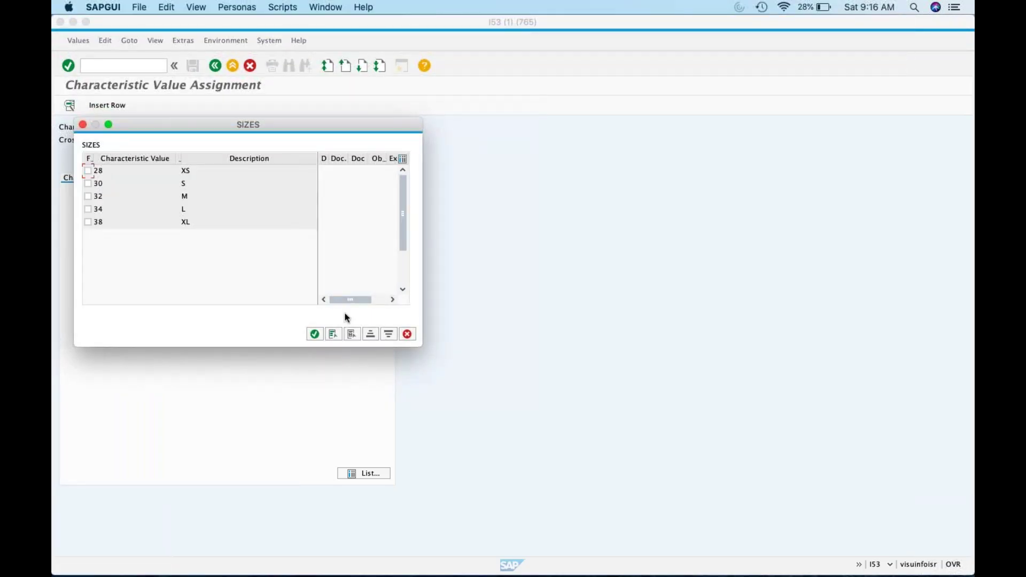
key("Return")
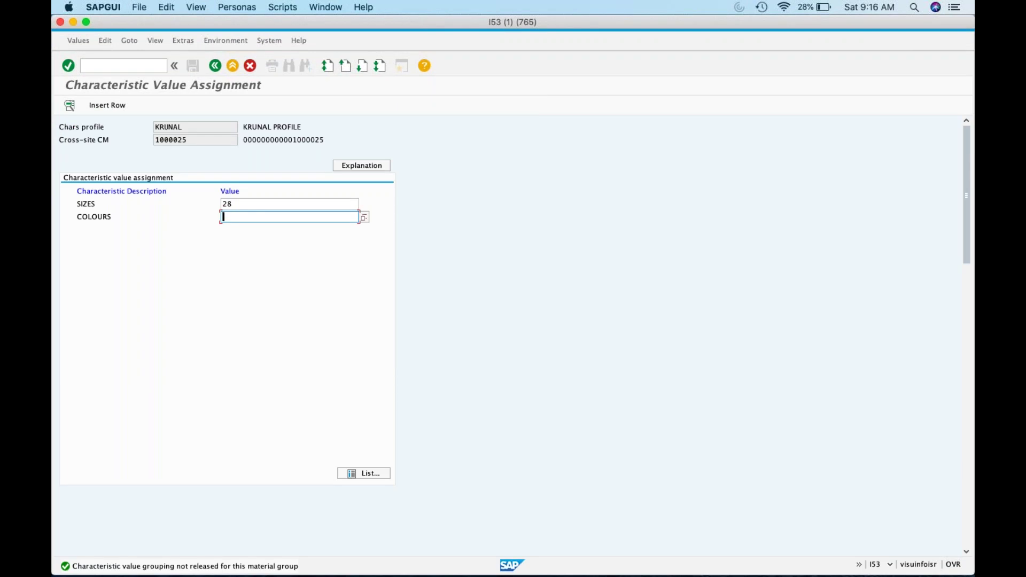
Run transaction WG24 to display the TROUSERS merchandise category and copy the COLOUR name from its characteristics.
left_click(146, 66)
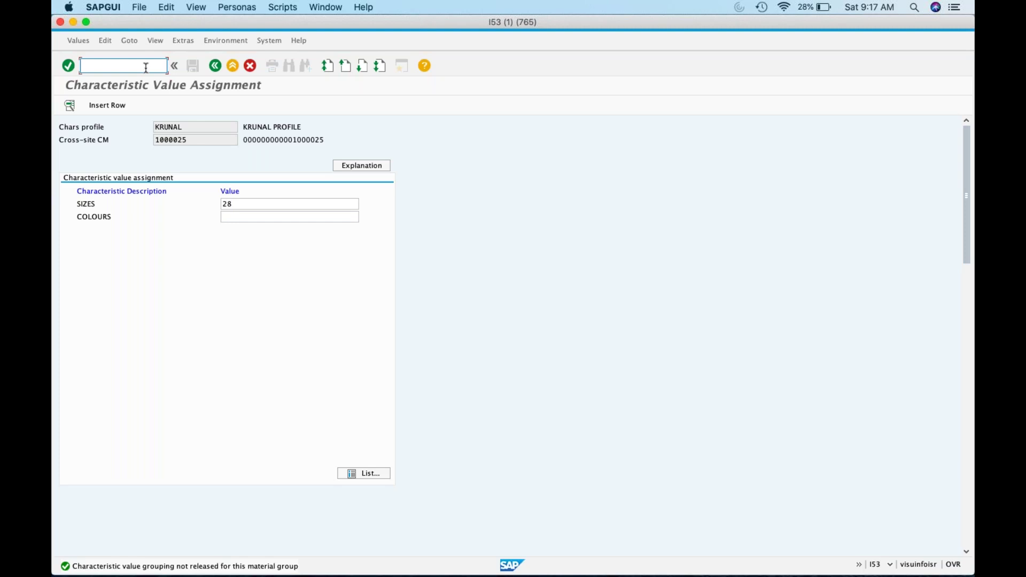
type("/")
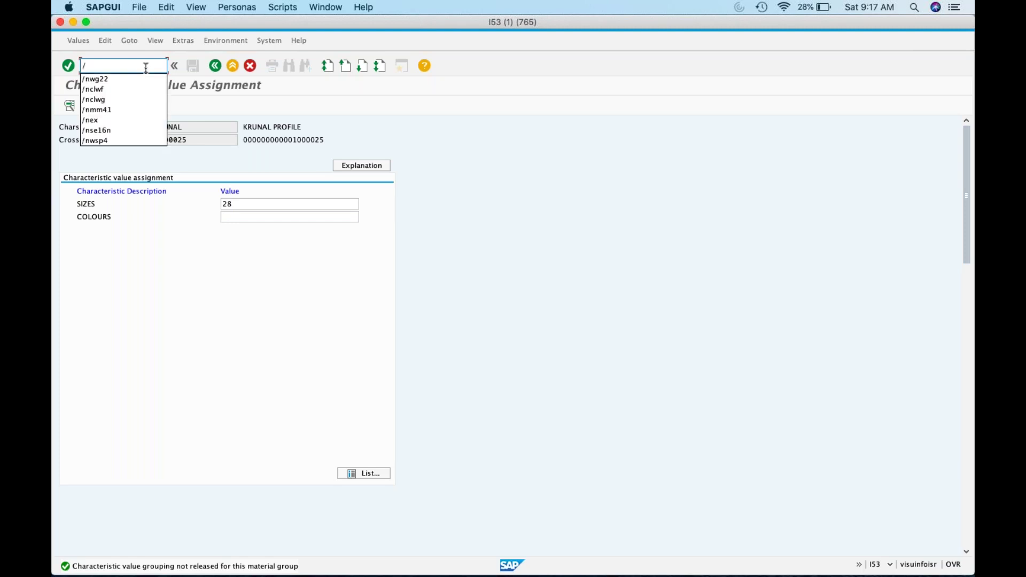
type("nwg24")
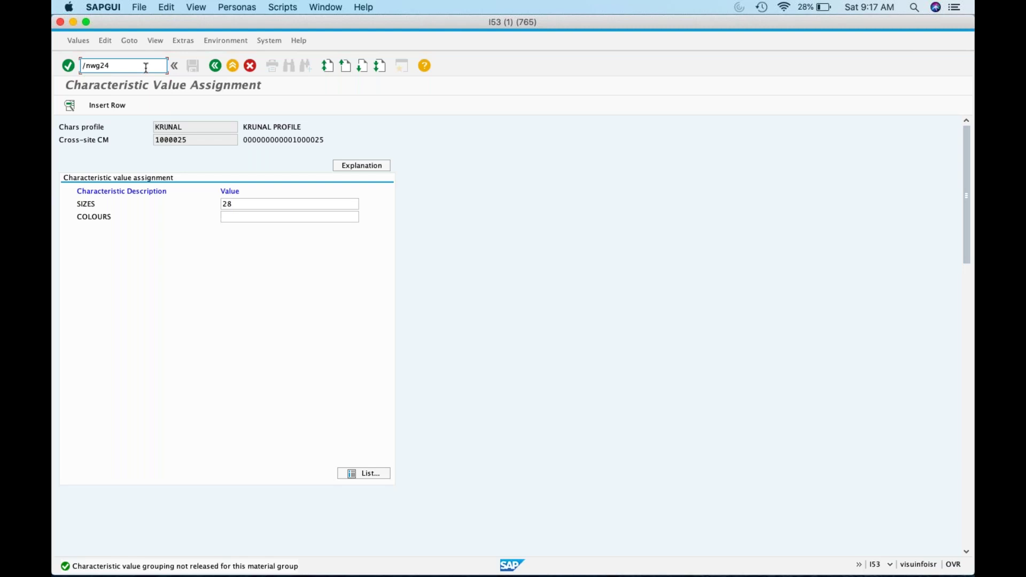
key("Return")
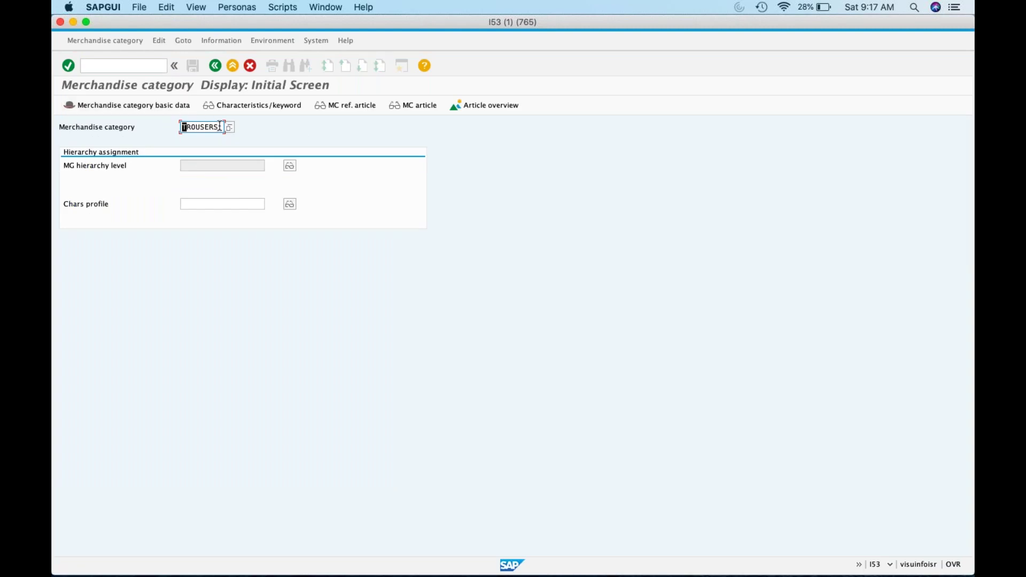
key("Return")
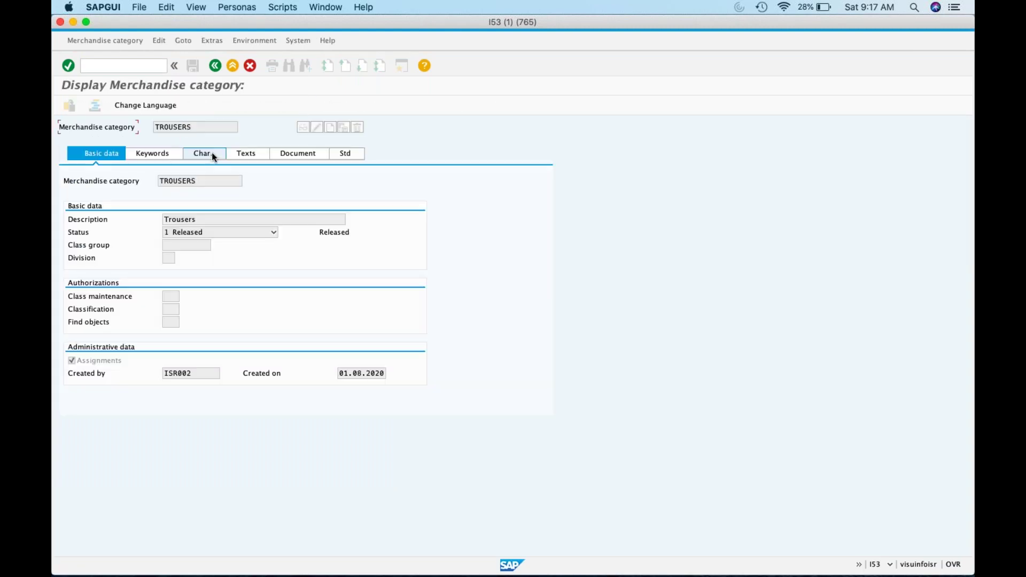
left_click(212, 152)
left_click_drag(102, 232, 53, 231)
key("super+c")
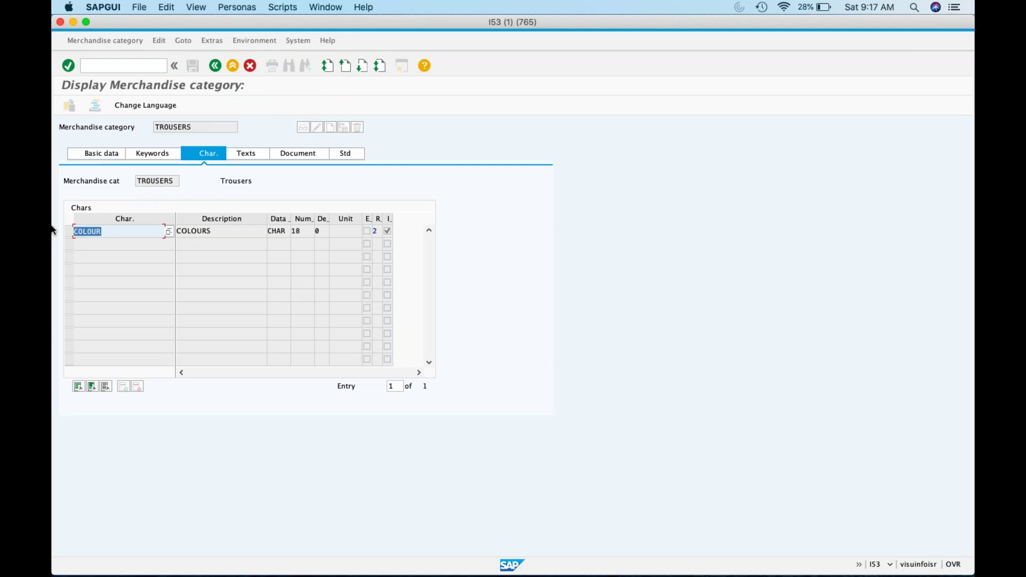
Run transaction CT04 and open the copied COLOUR characteristic for changing.
left_click(133, 66)
type("/n")
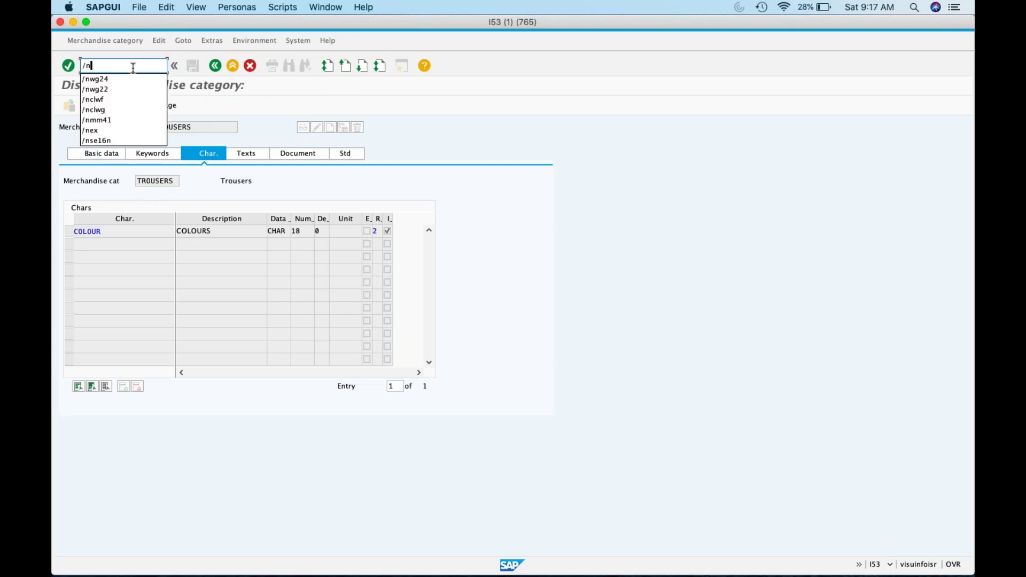
type("ct04")
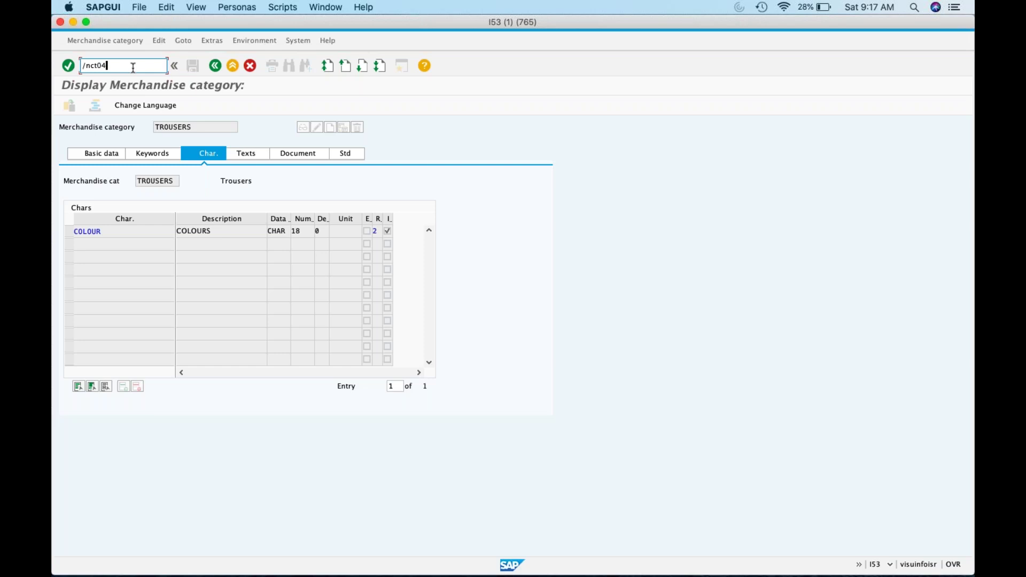
key("Return")
key("super+v")
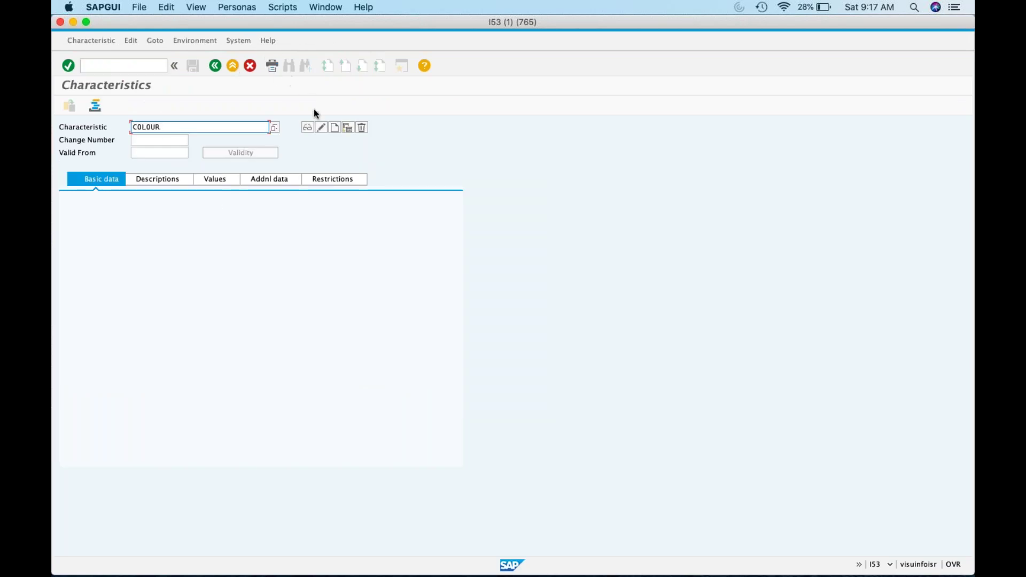
left_click(321, 127)
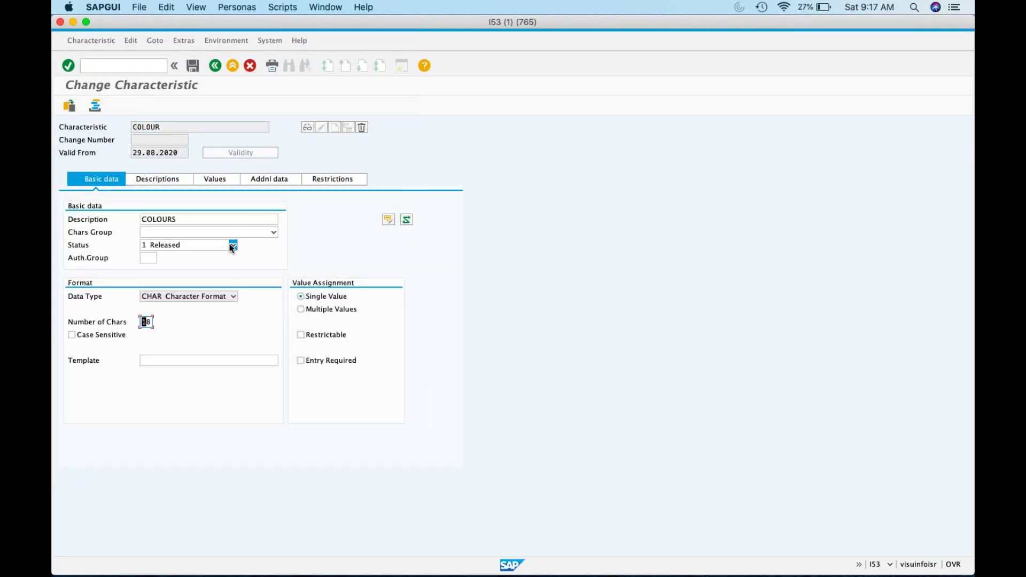
Keep the COLOUR characteristic's status as Released, check the function module set for its values, and leave the characteristic.
left_click(233, 245)
left_click(211, 268)
left_click(198, 65)
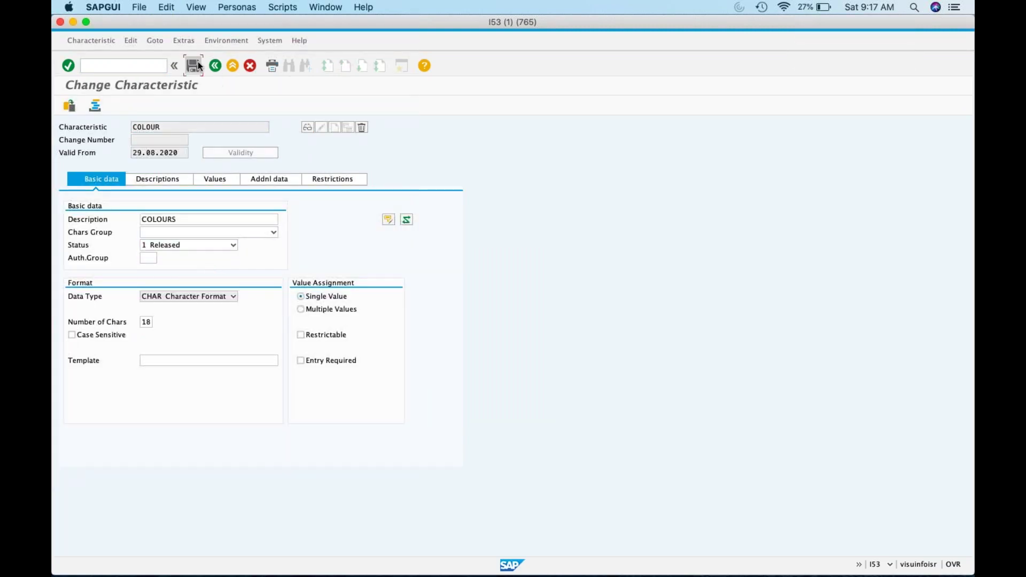
left_click(223, 179)
left_click_drag(225, 231, 94, 213)
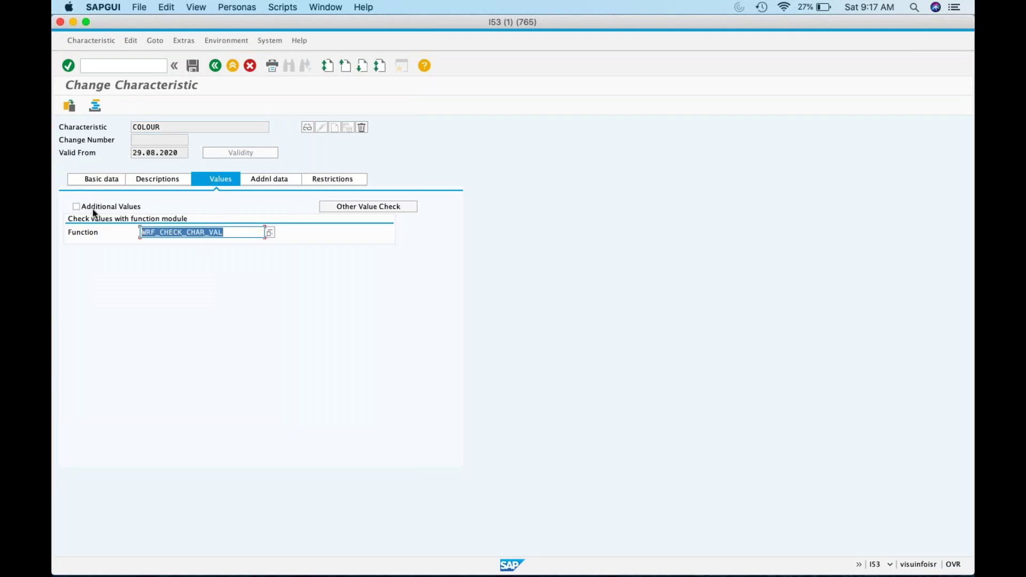
left_click(215, 66)
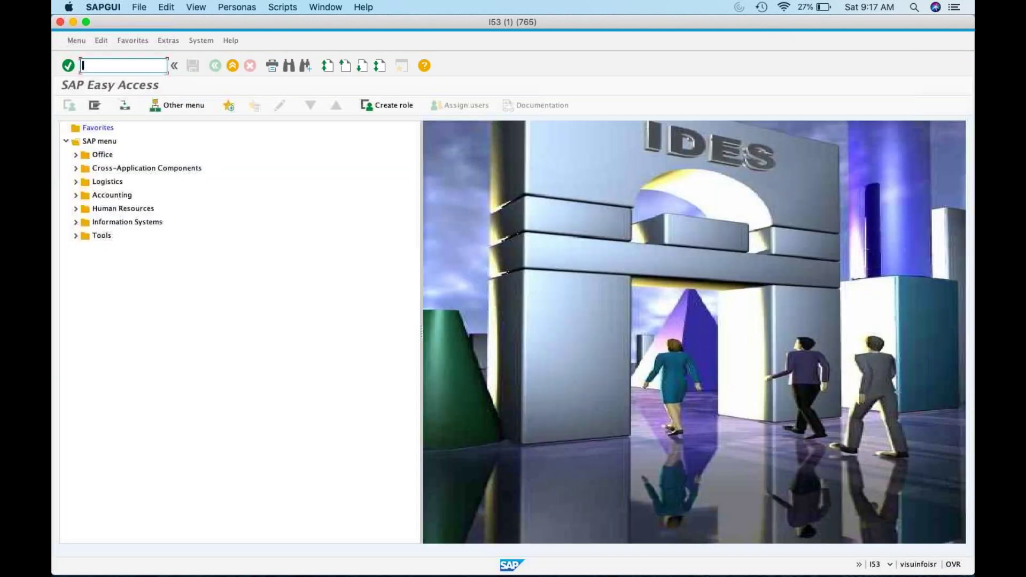
Run transaction WRFCHVAL, open the COLOUR characteristic to review its values, and return to the start menu.
type("wrcharval")
key("Return")
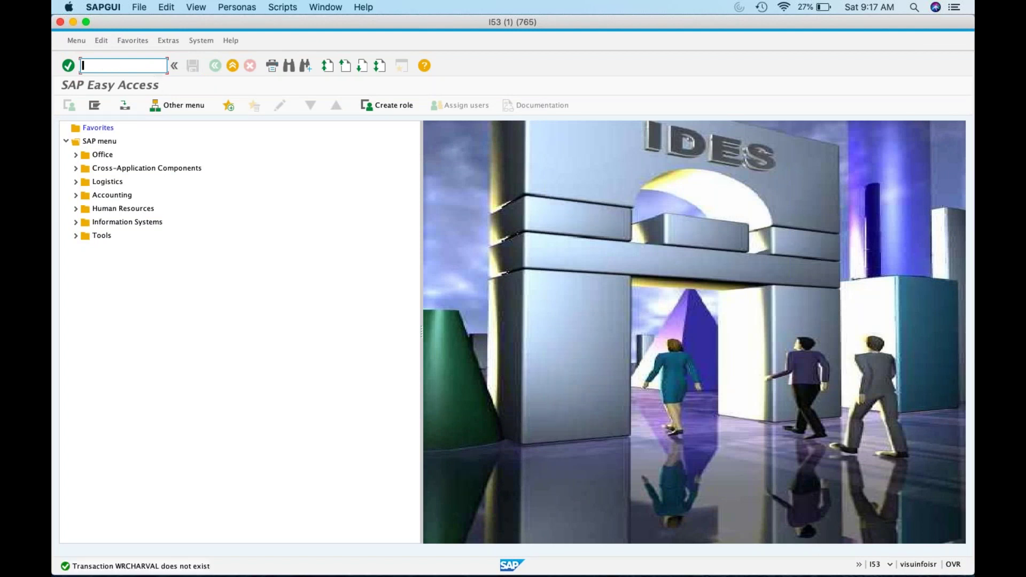
left_click(162, 64)
type("wrfchval")
key("Return")
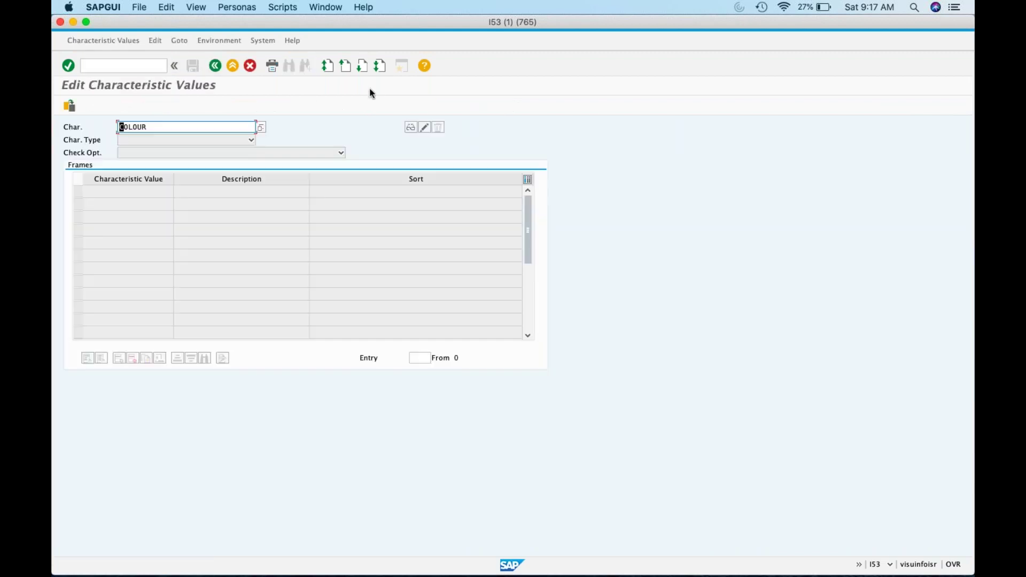
left_click(425, 128)
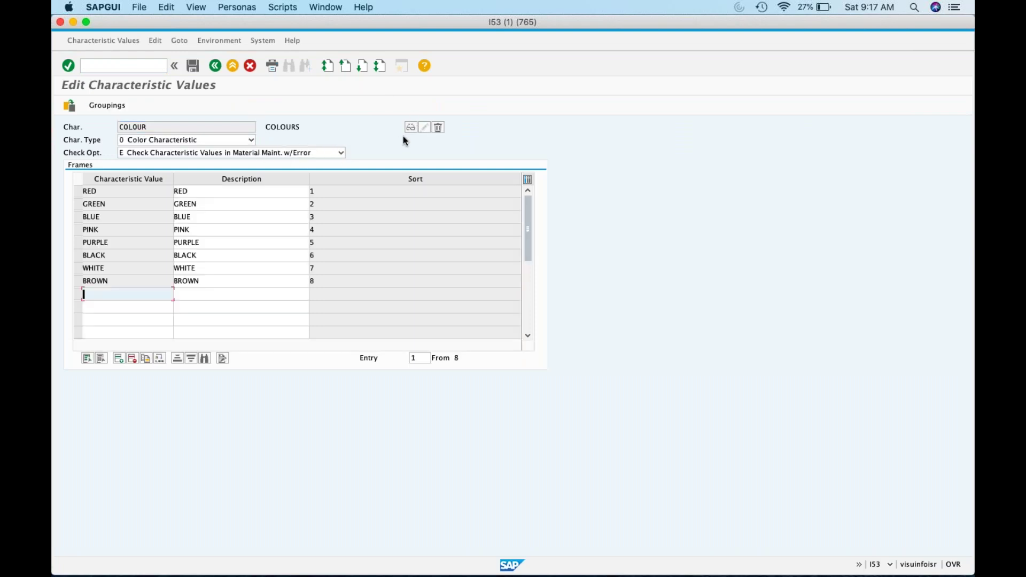
left_click(215, 65)
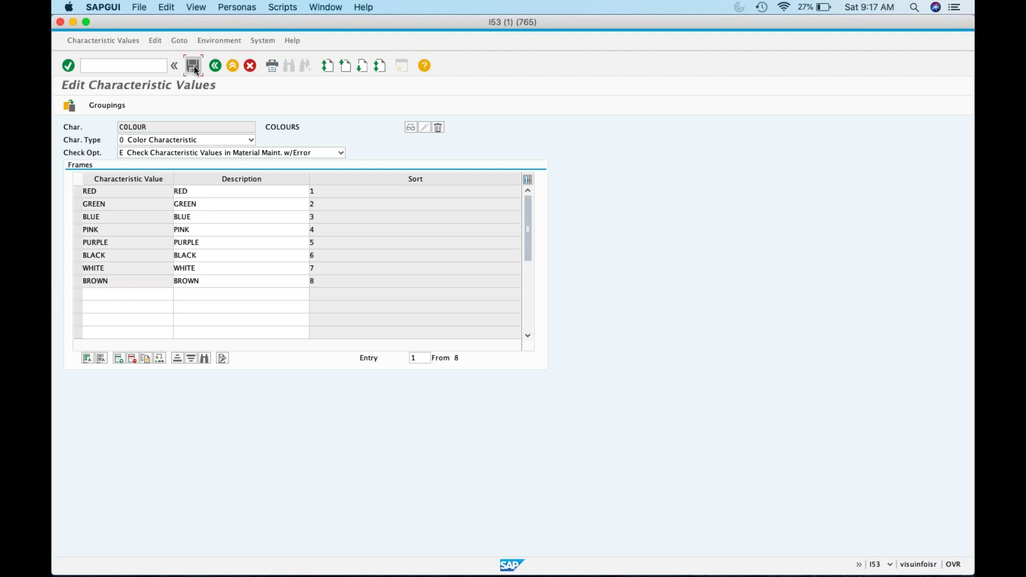
left_click(215, 65)
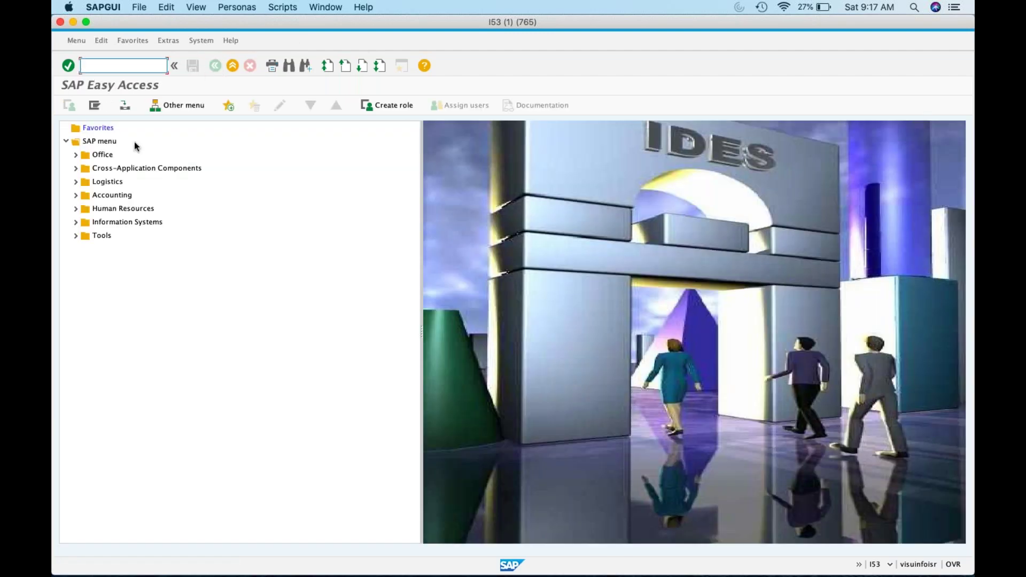
Run W10T to open the SAP Retail menu and expand Logistics, Retailing and Master Data.
type("w10t")
key("Return")
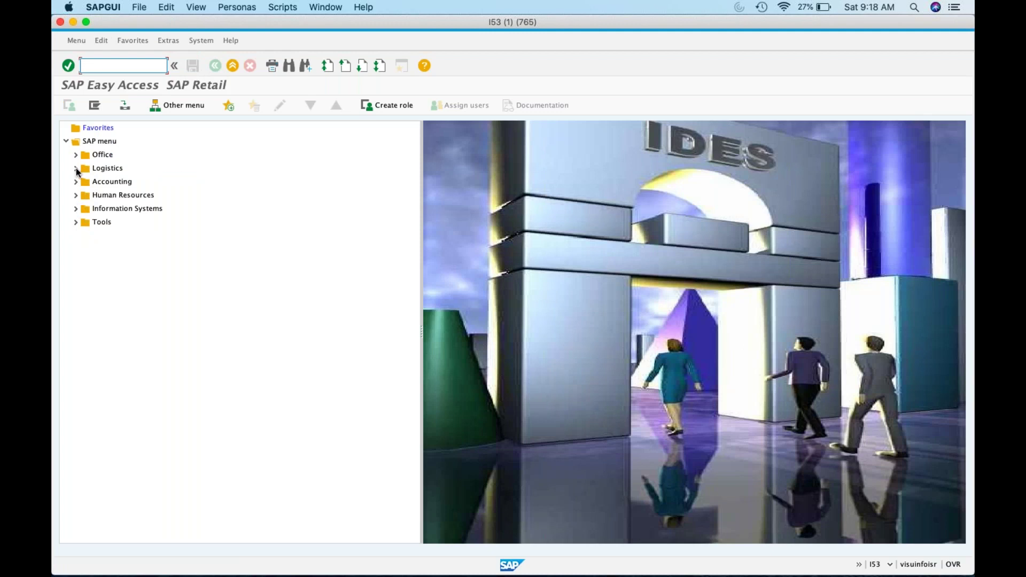
left_click(76, 169)
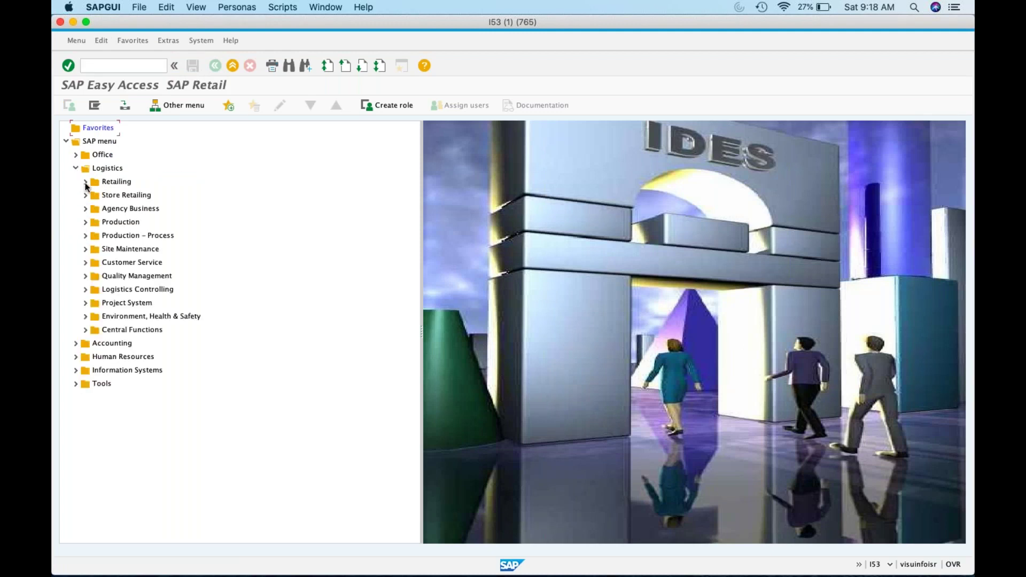
left_click(85, 182)
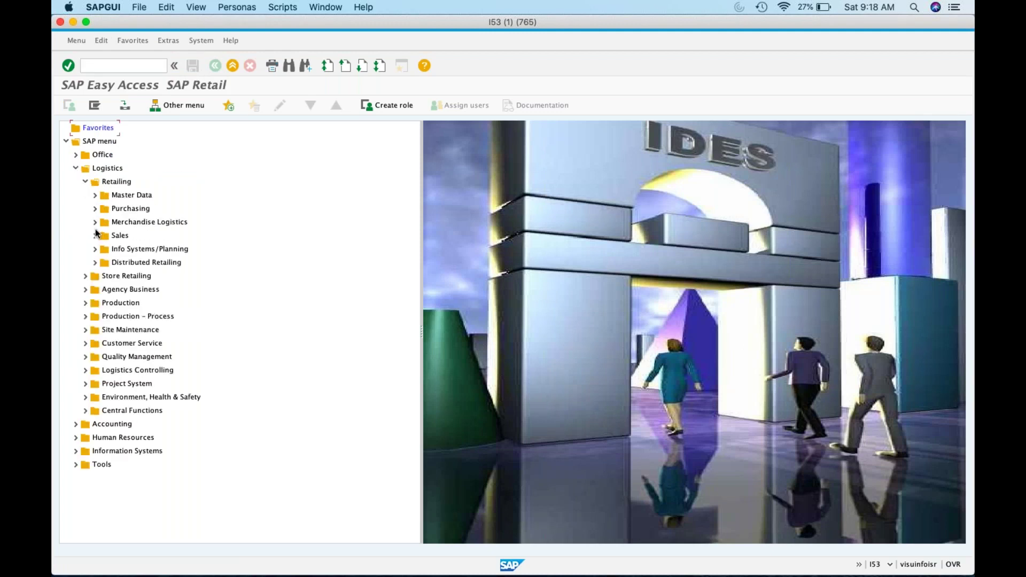
left_click(96, 194)
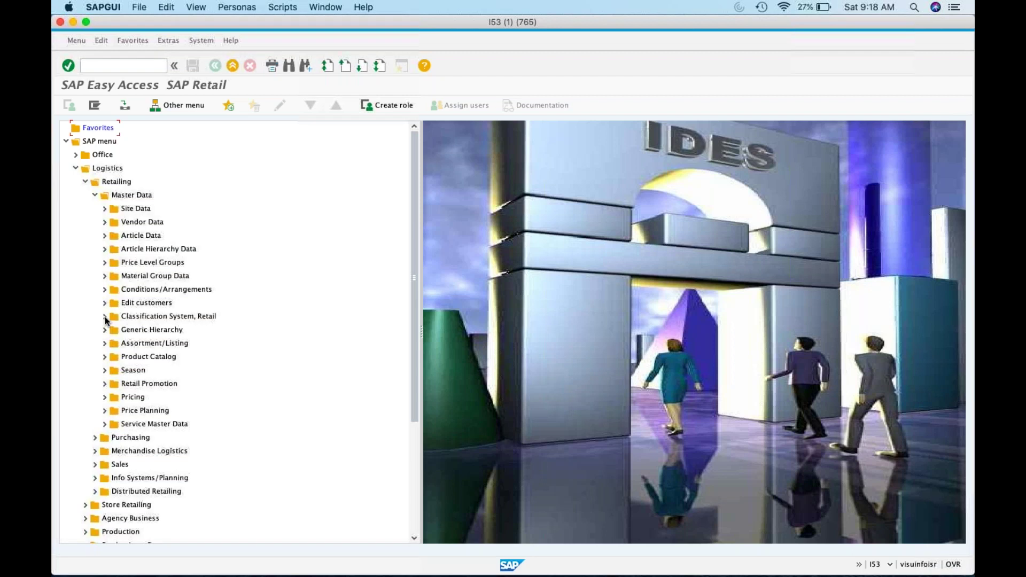
left_click(104, 317)
left_click(114, 344)
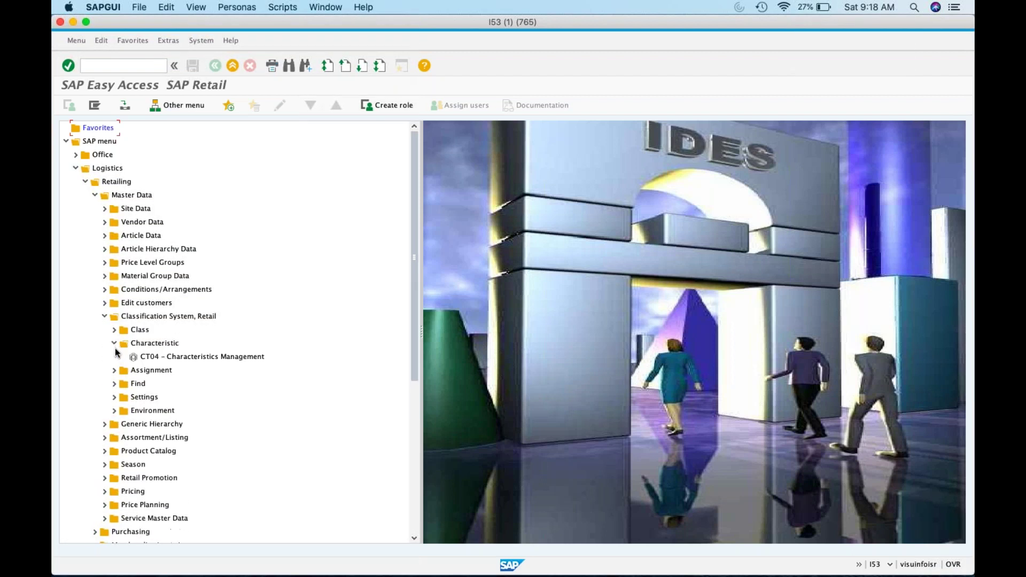
left_click(114, 344)
left_click(104, 317)
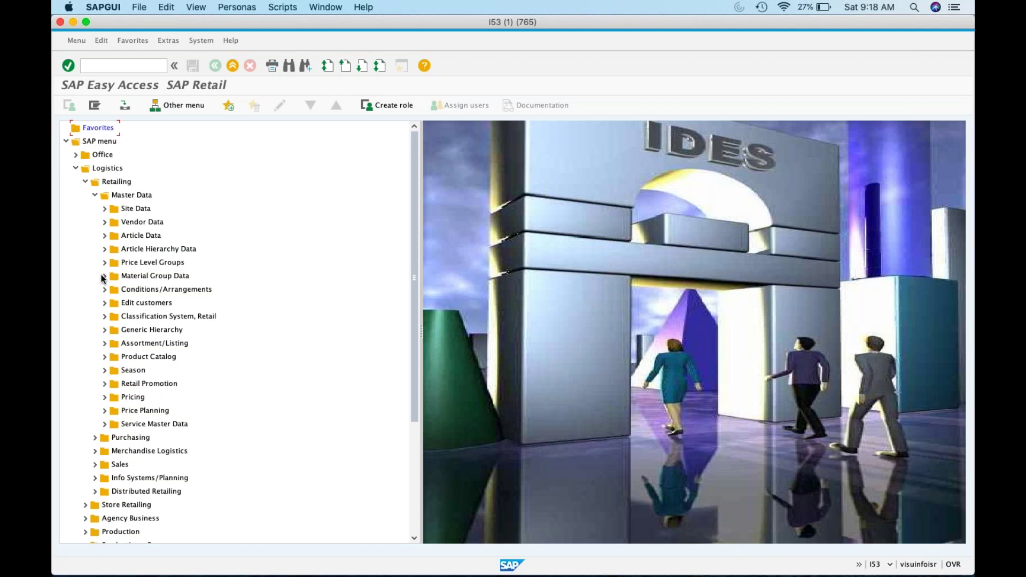
Start WRFCHVALGRP from New Characteristic Value Storage under Material Group Data's characteristics and open the groupings of characteristic COLOUR.
left_click(105, 276)
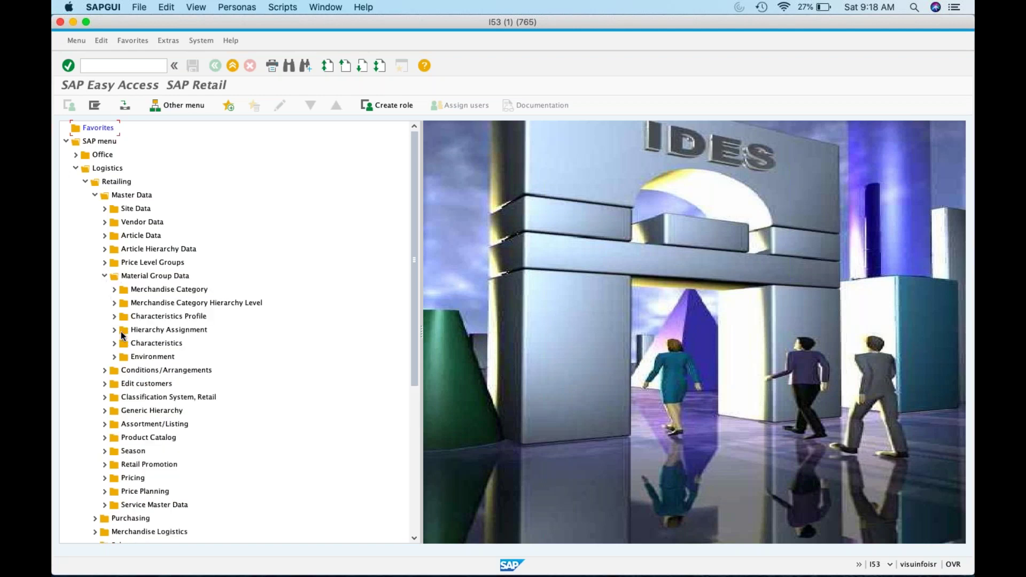
left_click(113, 343)
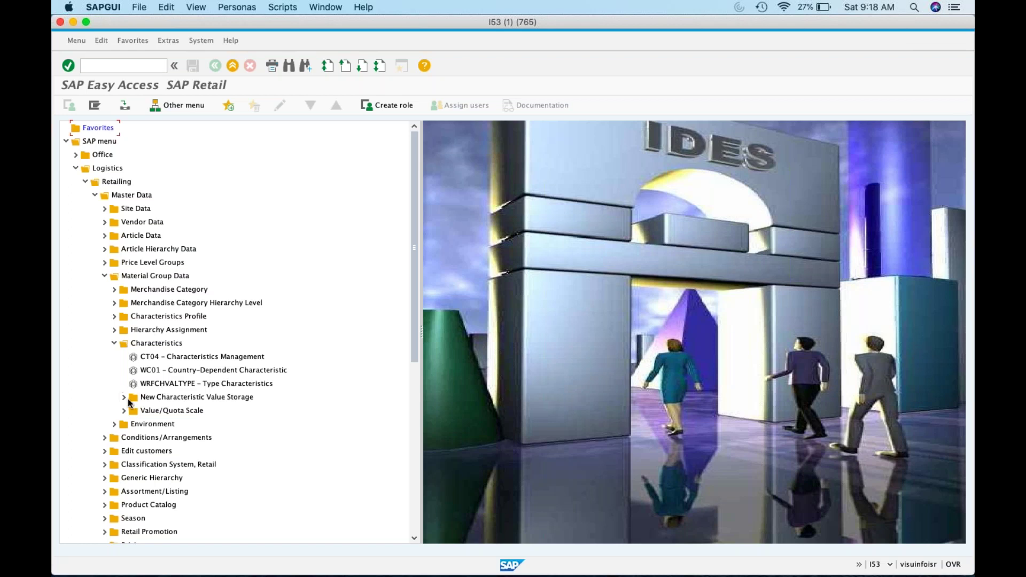
left_click(124, 397)
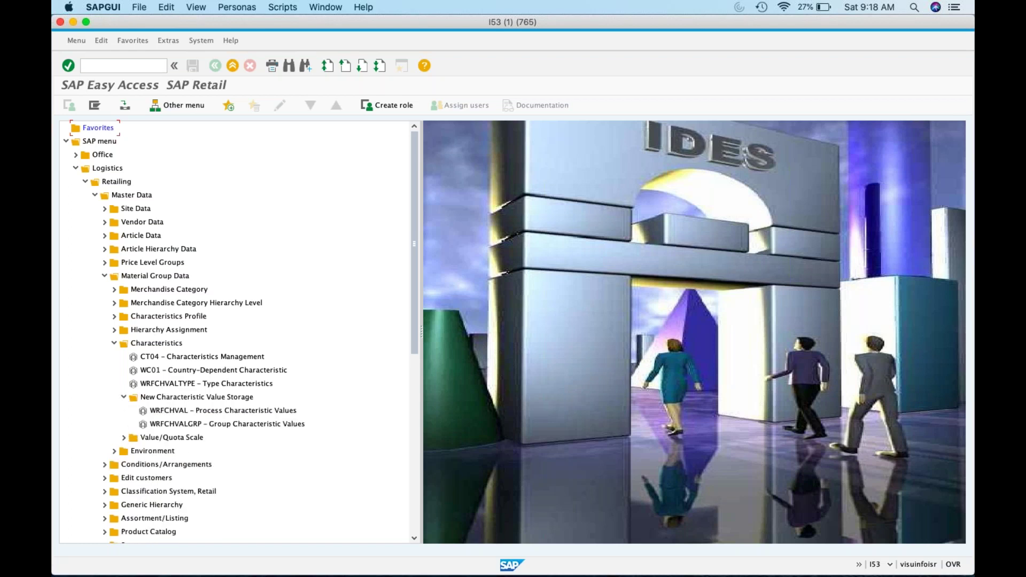
left_click(179, 424)
double_click(180, 423)
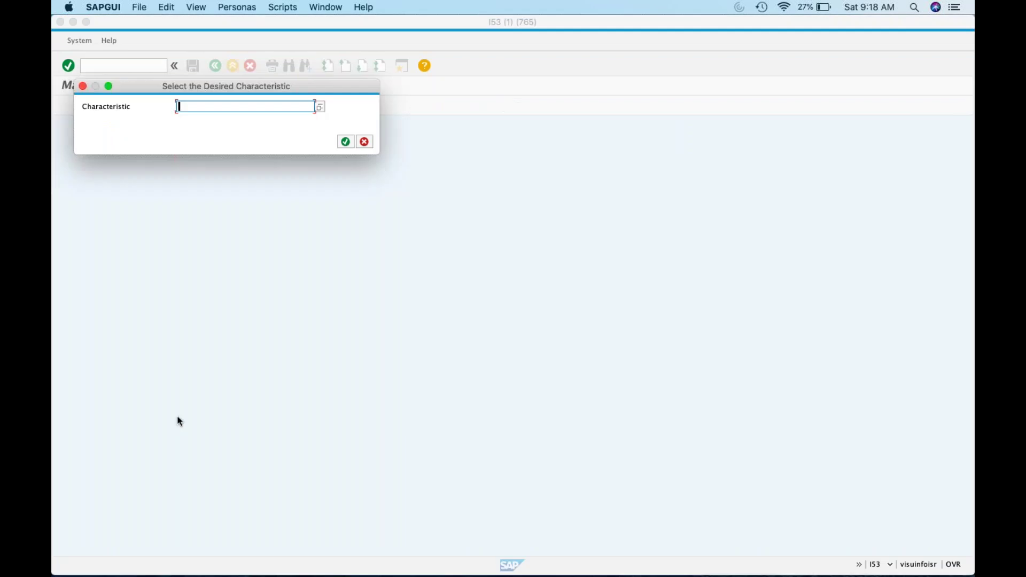
type("C")
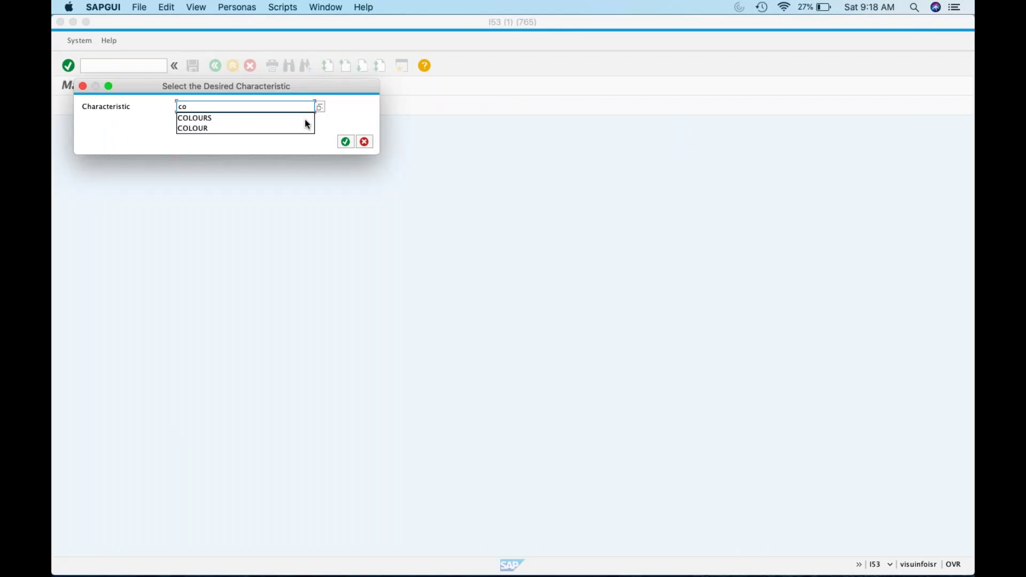
left_click(276, 127)
left_click(344, 142)
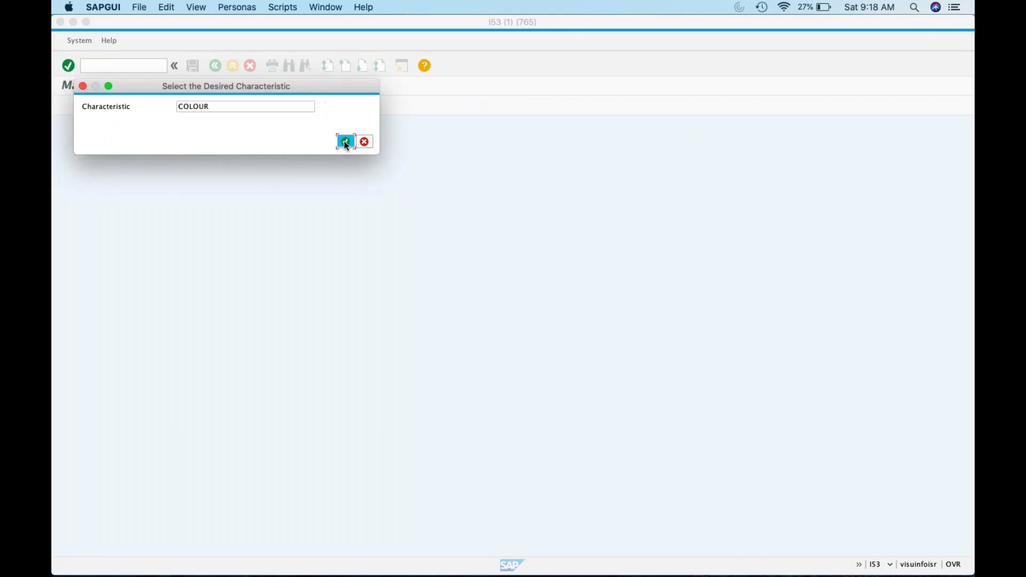
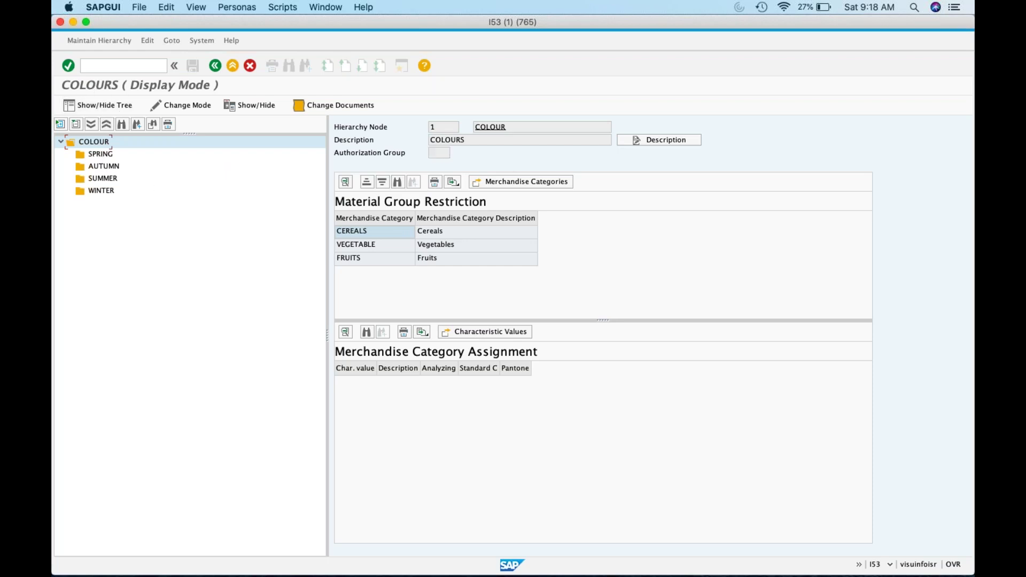
left_click(91, 41)
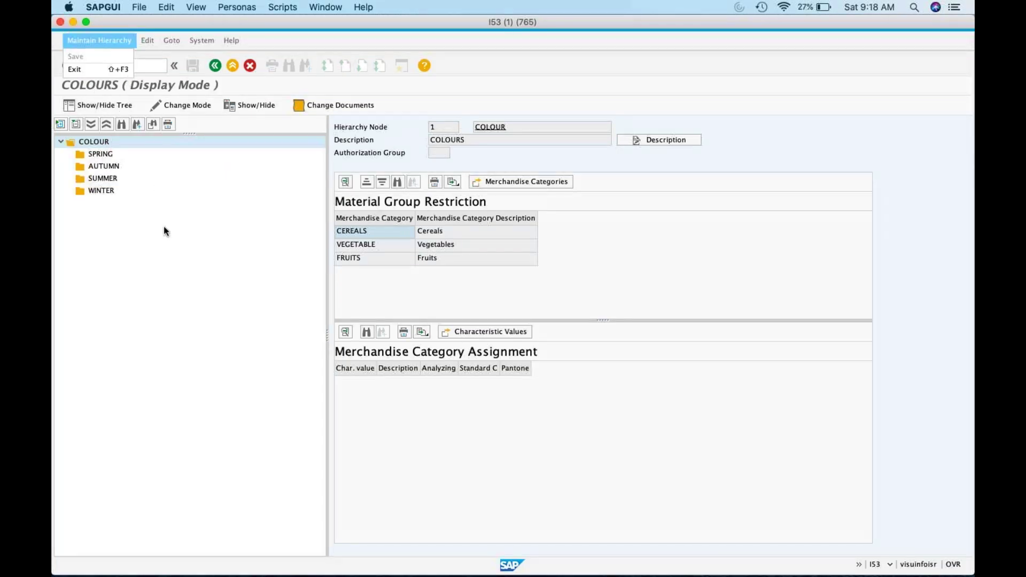
Switch the COLOUR groupings to change mode, save them and start WRFCHVALTYPE for typing characteristics.
left_click(206, 106)
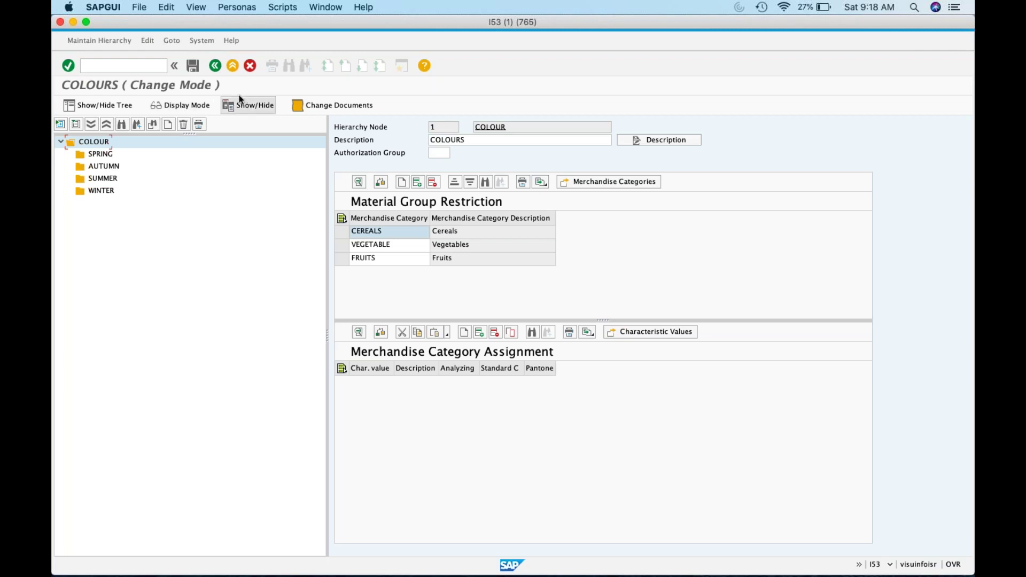
left_click(192, 66)
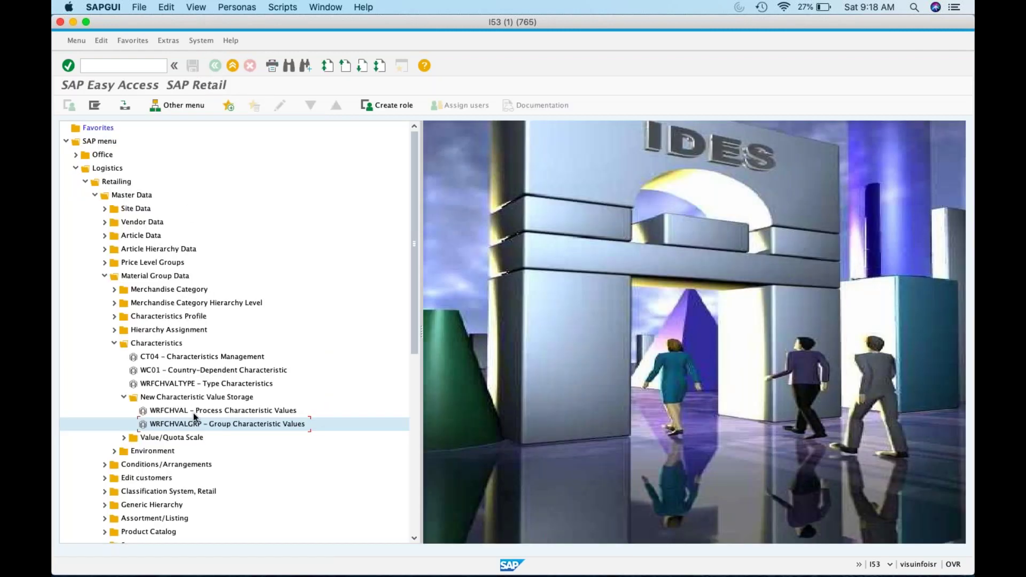
double_click(203, 385)
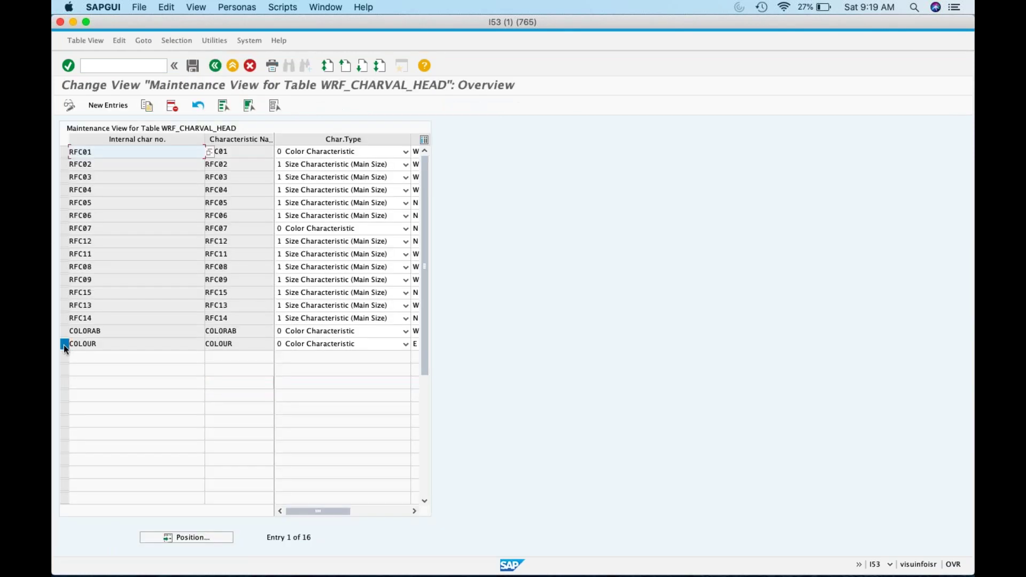
Confirm Color Characteristic as the type of the COLOUR entry, check its check option, save the table and return to the menu.
left_click(64, 345)
left_click(413, 510)
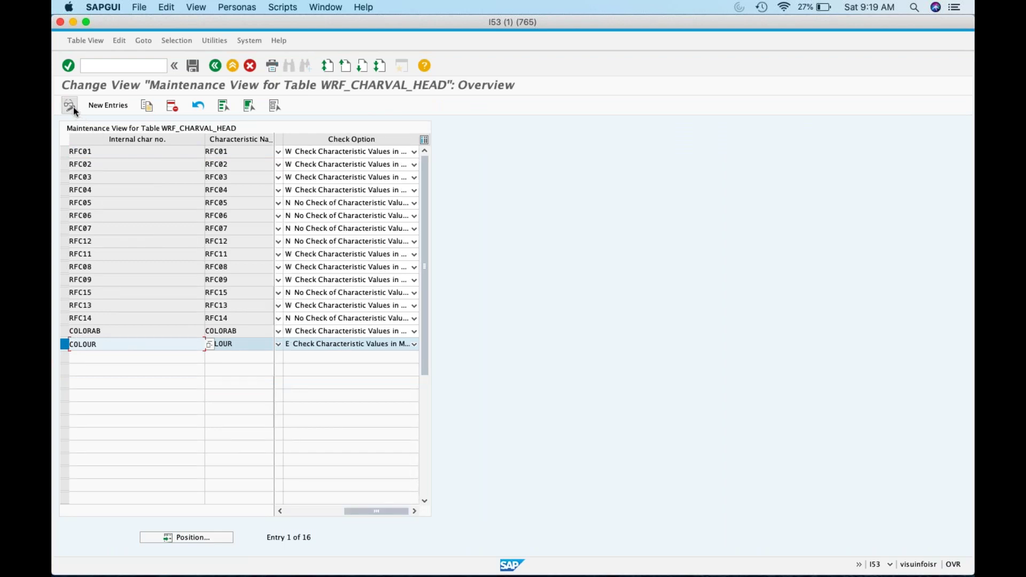
left_click(266, 345)
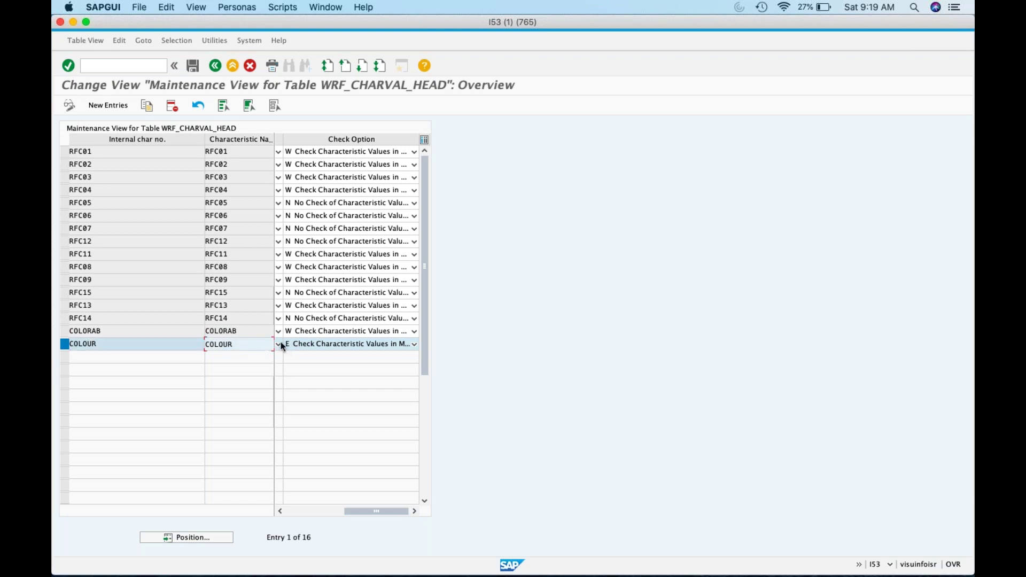
left_click(280, 341)
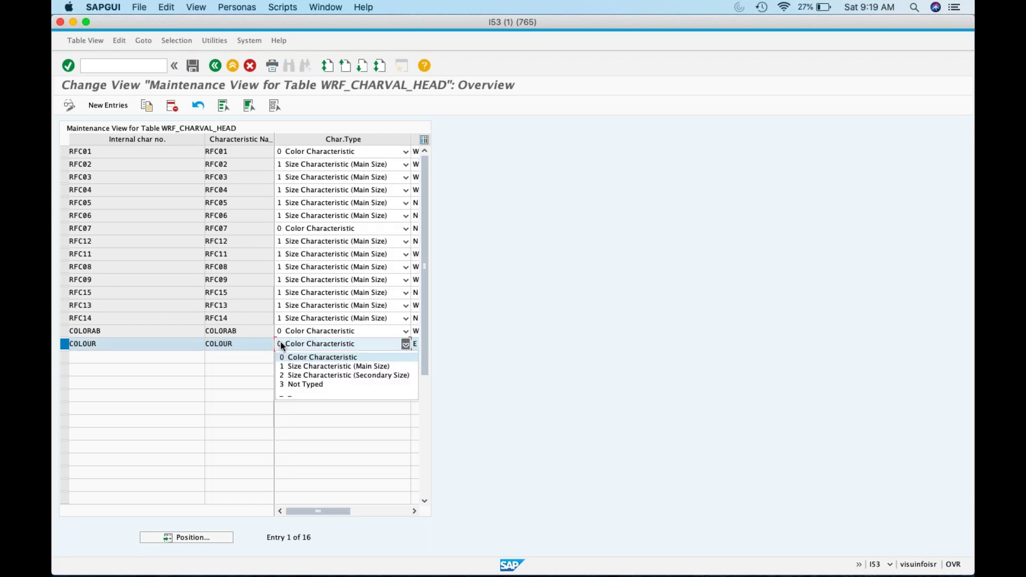
left_click(351, 357)
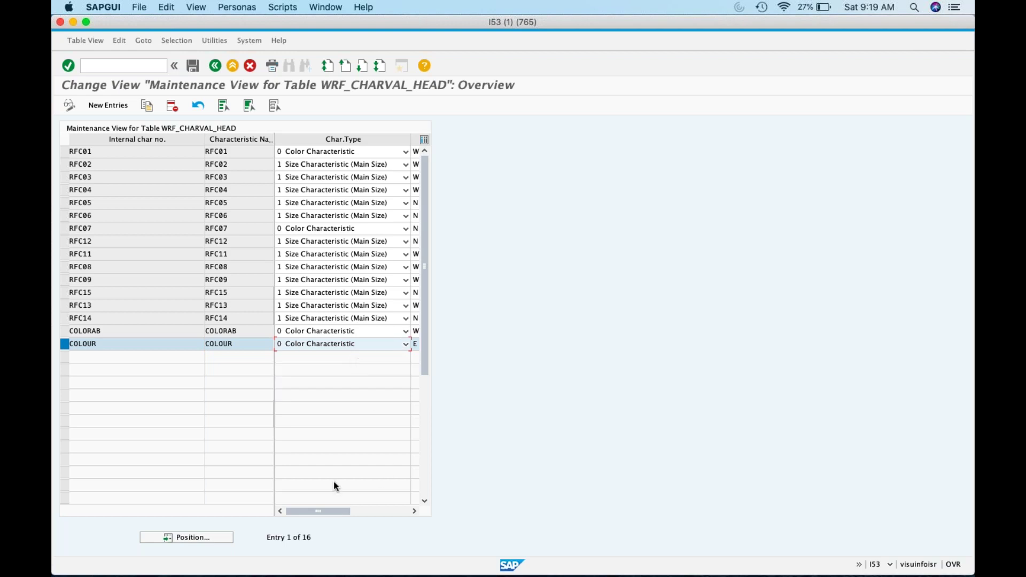
left_click_drag(322, 511, 393, 511)
left_click(194, 65)
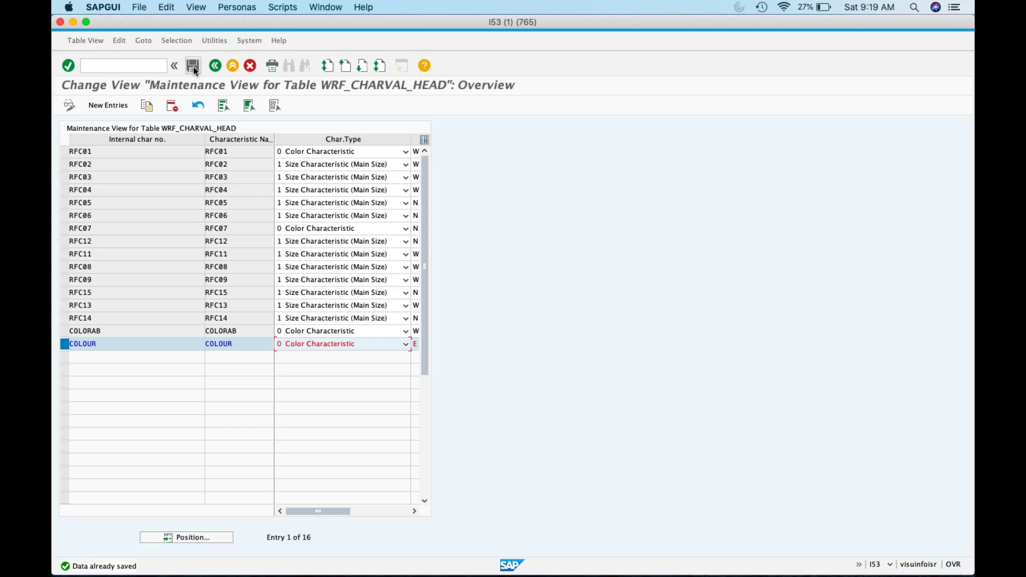
left_click(215, 65)
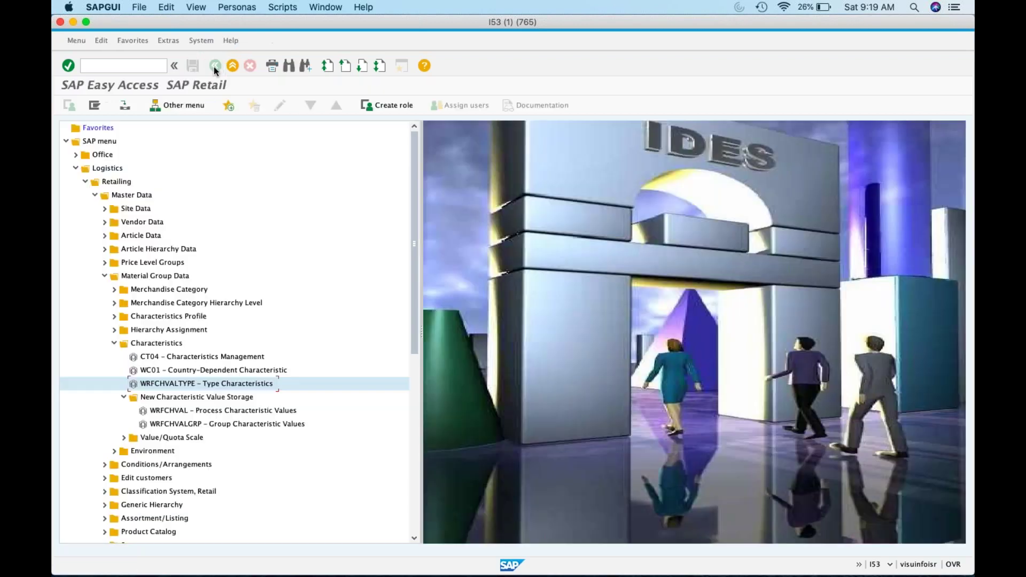
left_click(114, 65)
type("/nmm42")
key("Return")
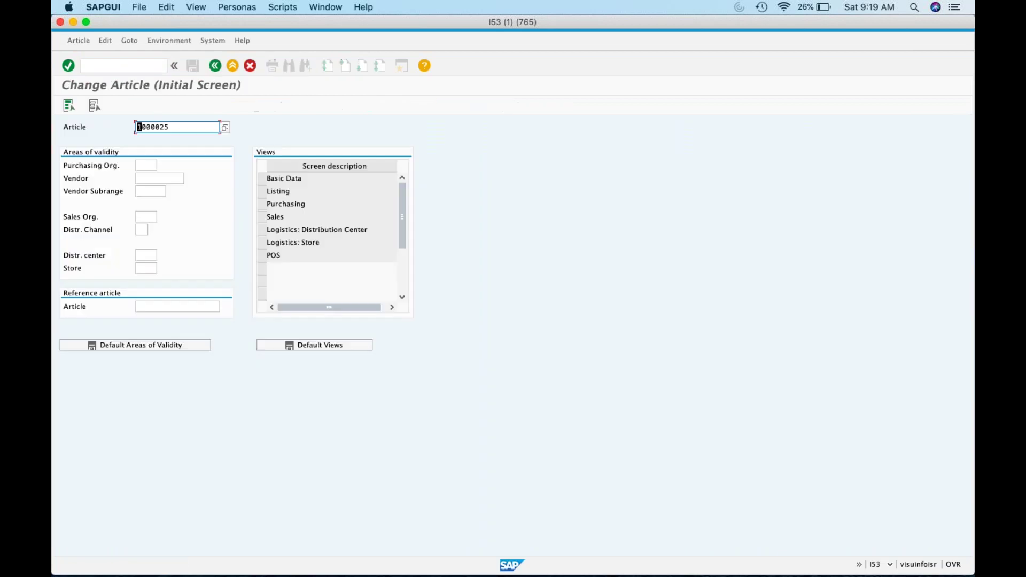
Run transaction MM41 to open the initial screen for creating an article.
left_click(92, 67)
type("/nmm41")
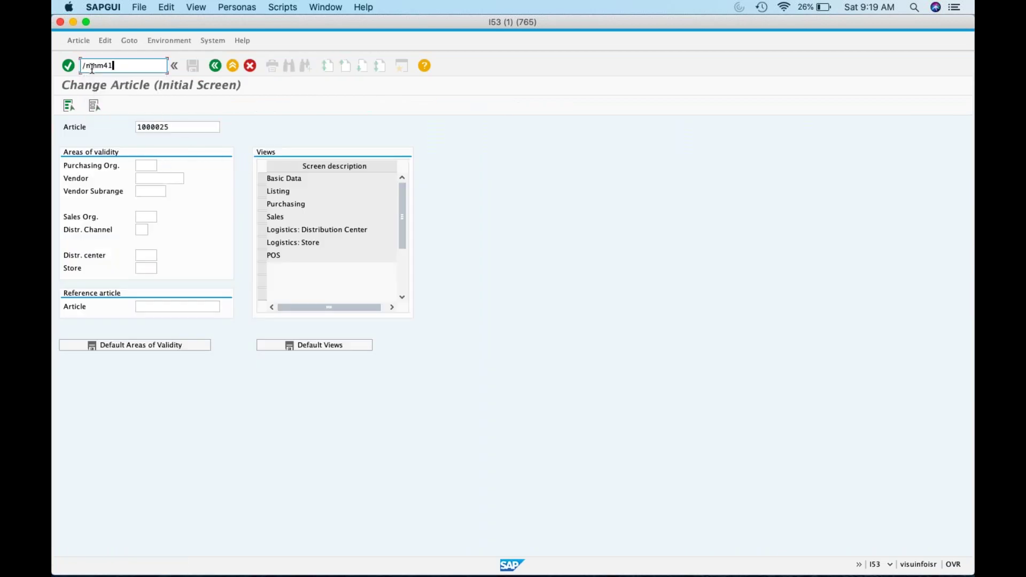
key("Return")
left_click(145, 65)
type("/nmm41")
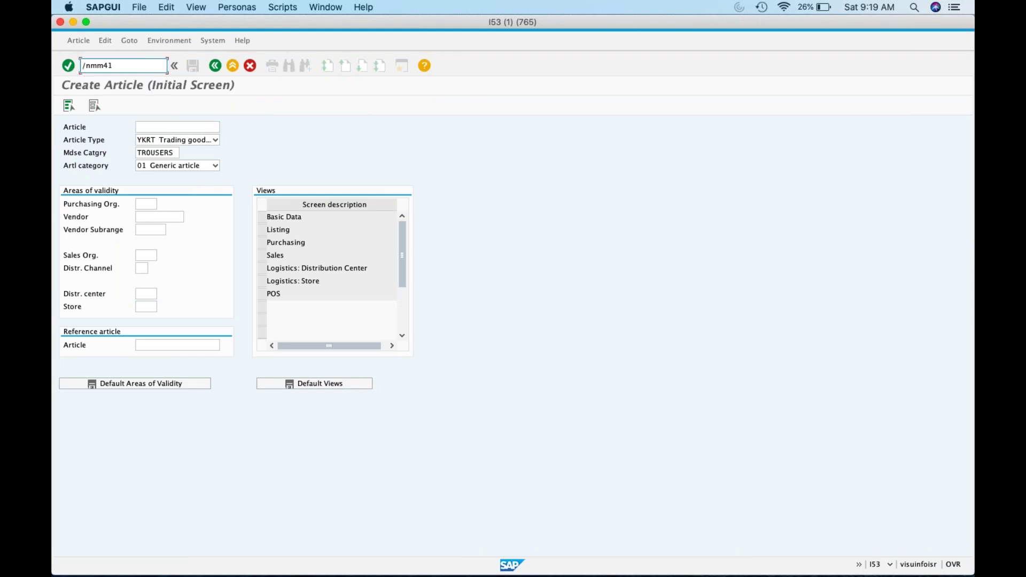
key("Return")
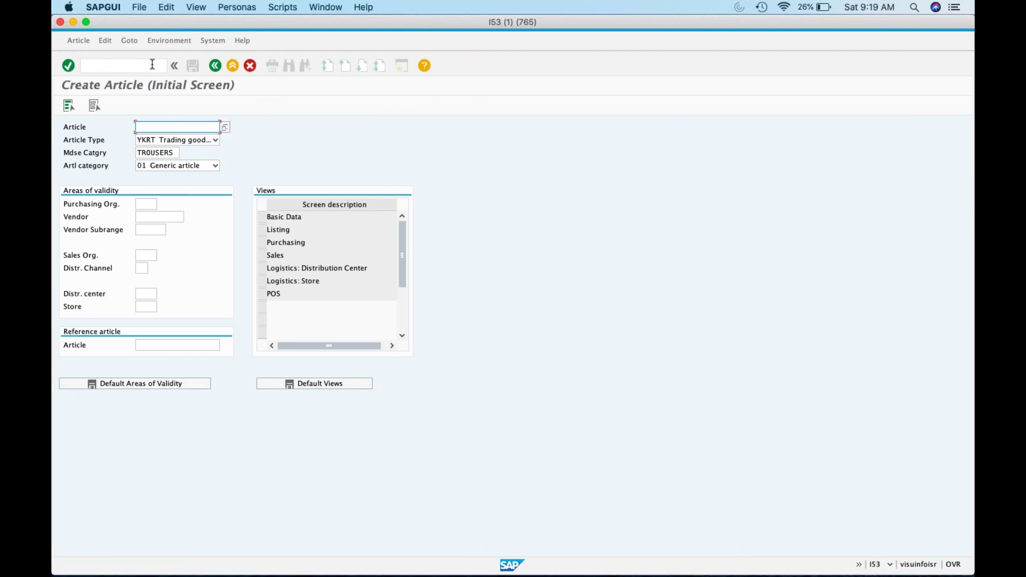
Open the Basic Data view for the generic TROUSERS article using the characteristic profile listed under that merchandise category.
left_click(262, 217)
key("Return")
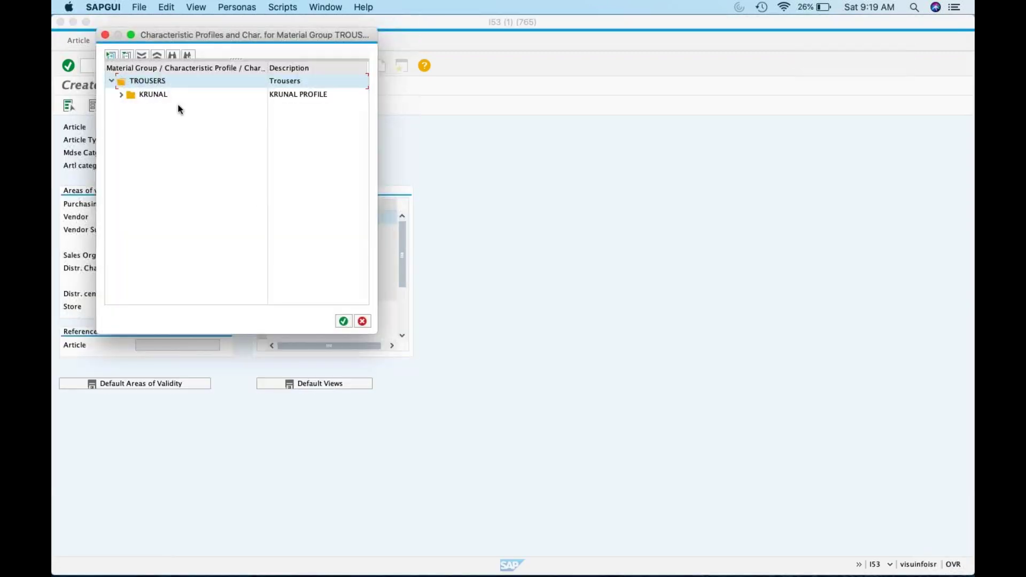
left_click(161, 94)
left_click(337, 321)
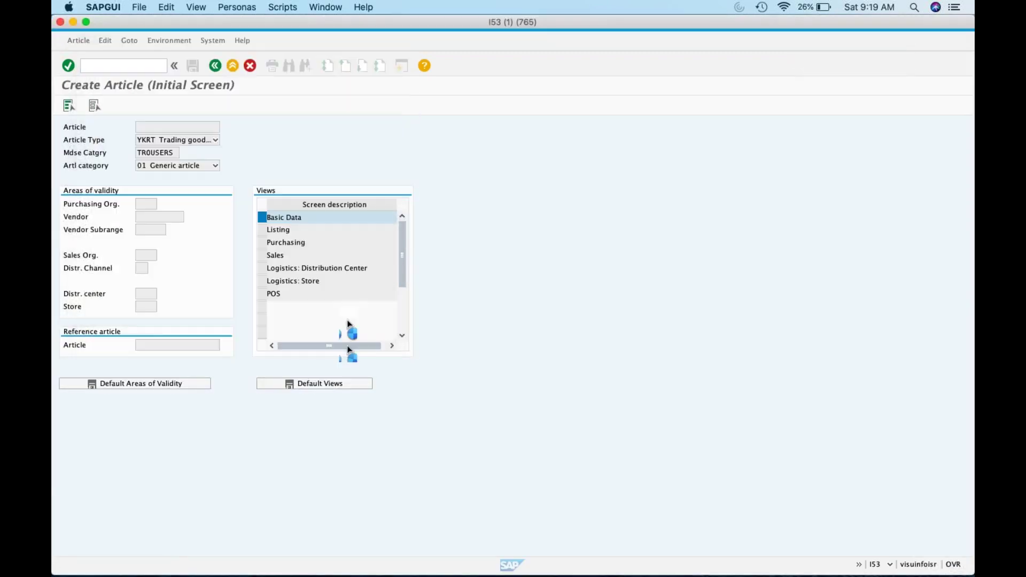
Set the SIZES value to 28 and look up the possible values for COLOURS.
left_click(364, 205)
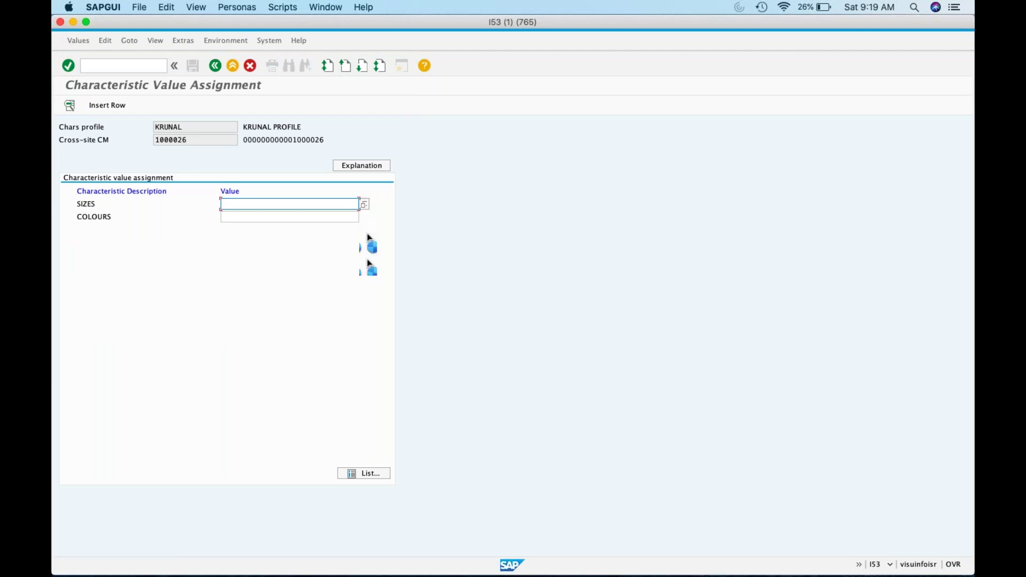
left_click(314, 334)
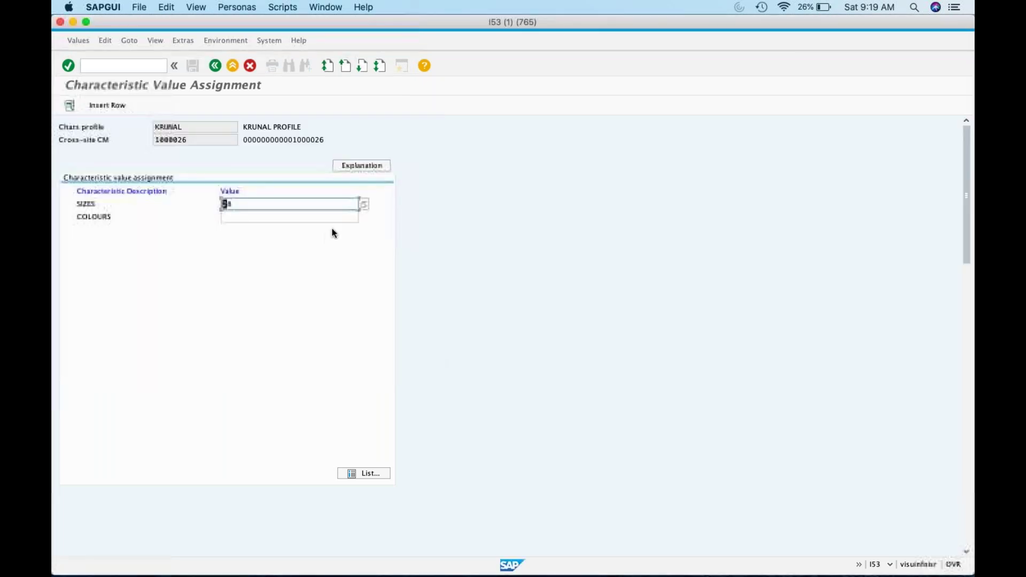
left_click(362, 217)
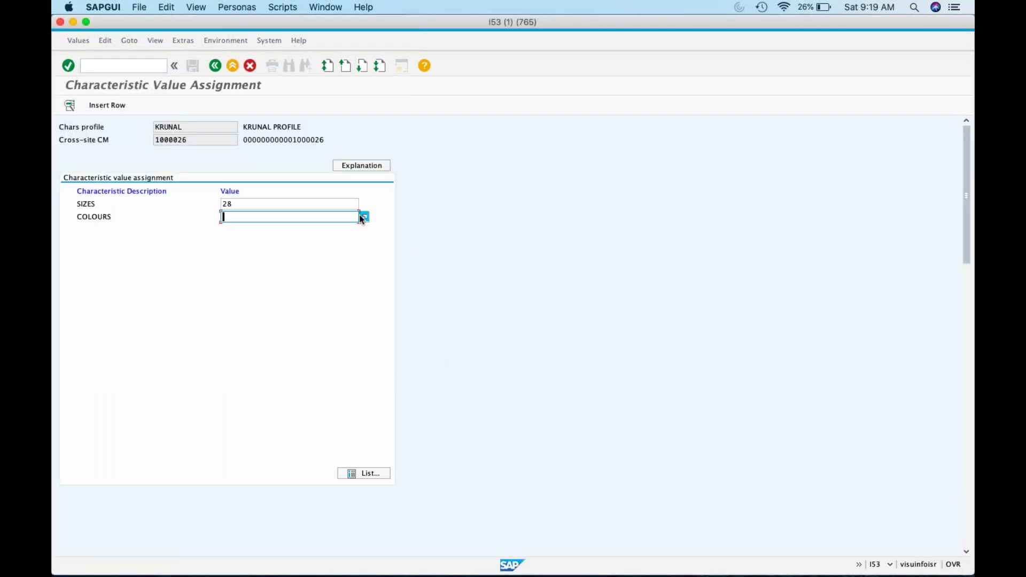
Open the long text of the status message, read its diagnosis and close the Performance Assistant.
mouse_move(82, 569)
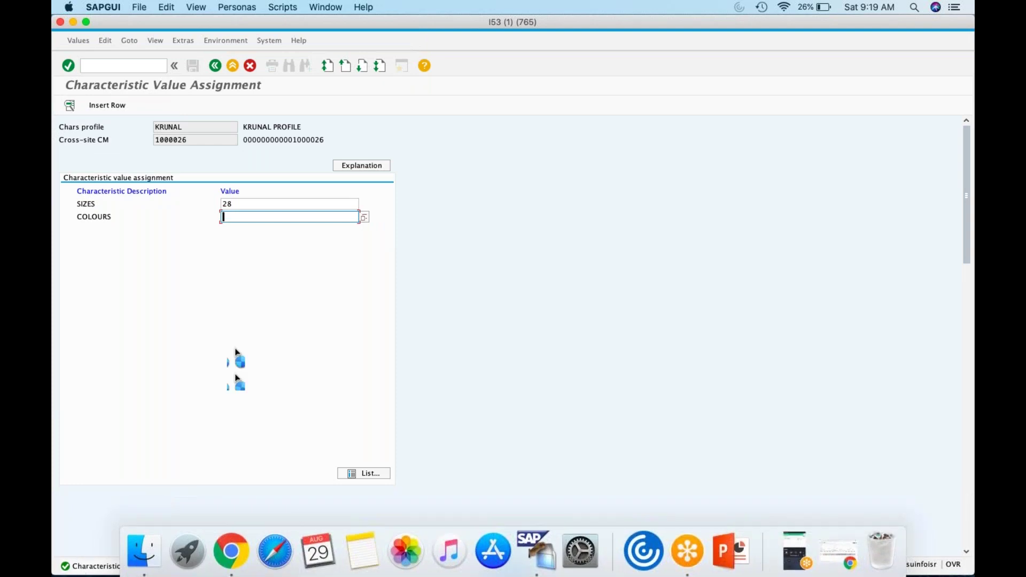
double_click(182, 566)
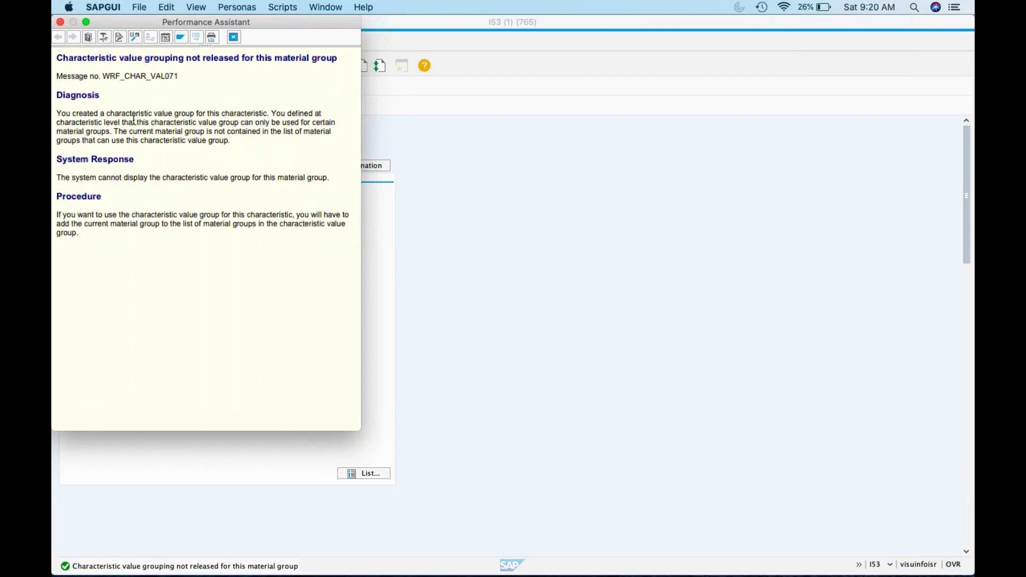
left_click_drag(133, 123, 277, 132)
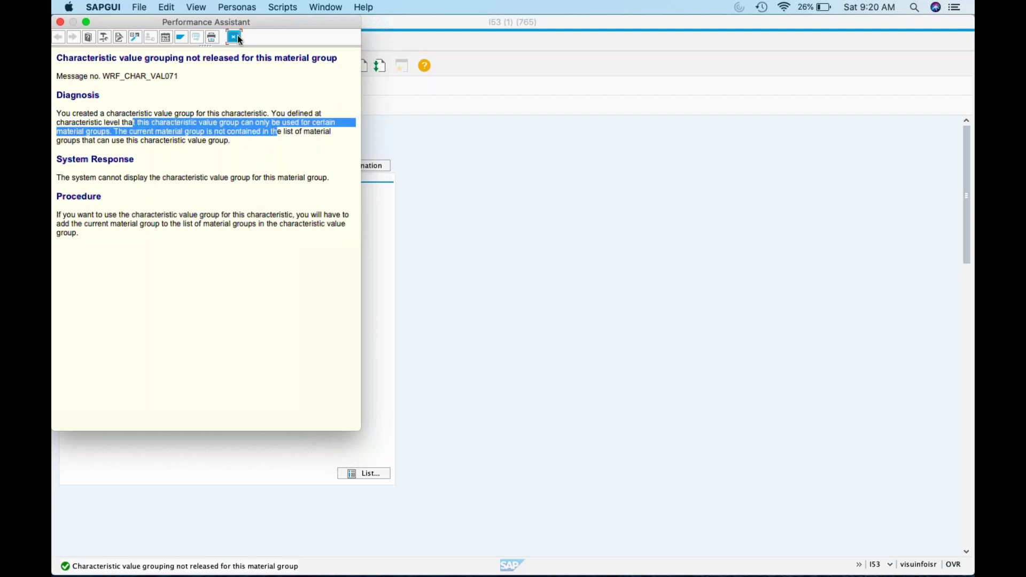
left_click(238, 39)
Open a second SAP session alongside the article's characteristic value assignment.
left_click(134, 65)
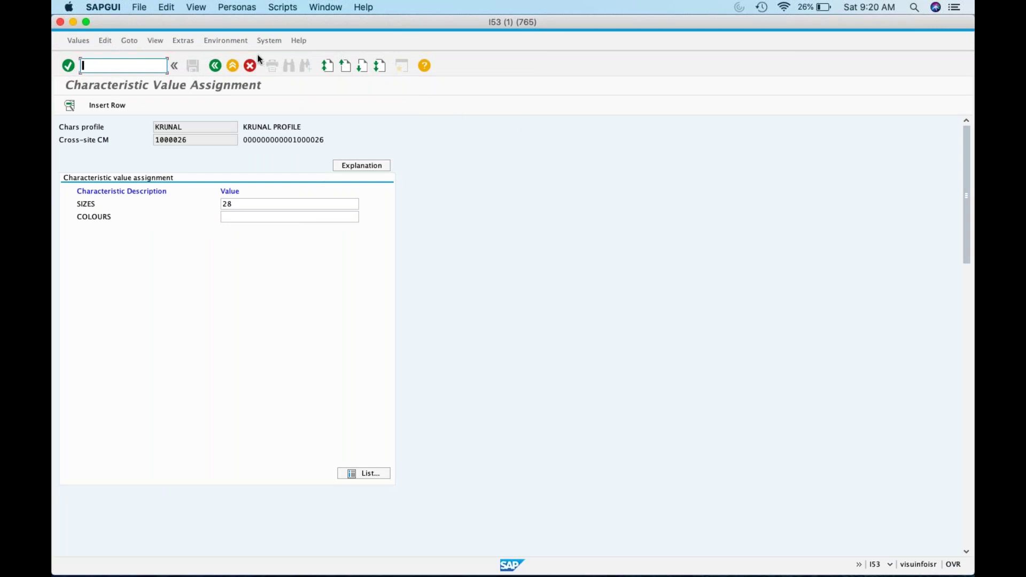
left_click(140, 8)
left_click(163, 24)
left_click(141, 8)
left_click(154, 37)
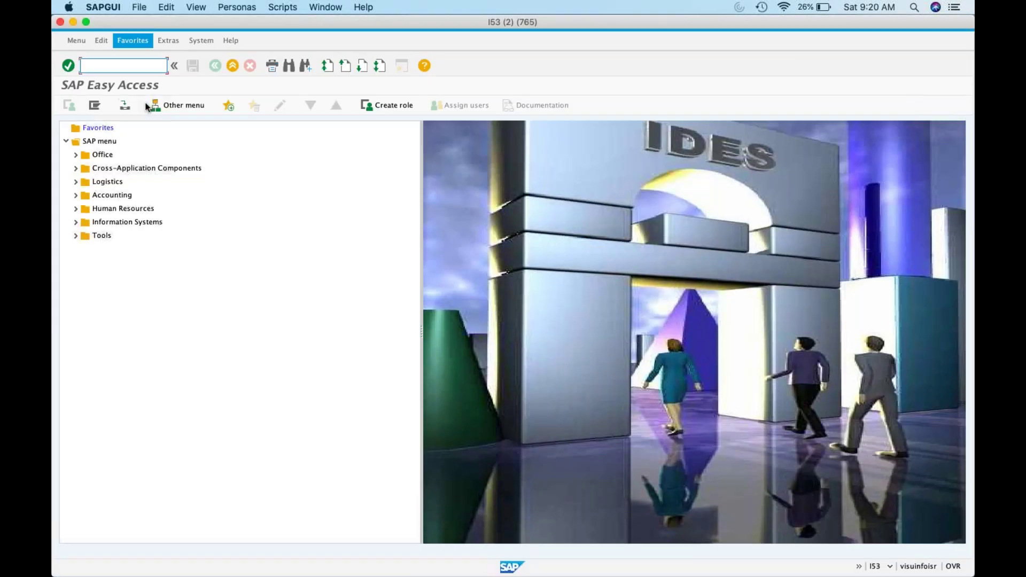
Try to run transaction W01T, and look through the standard menu's Logistics folder.
type("rc")
key("BackSpace")
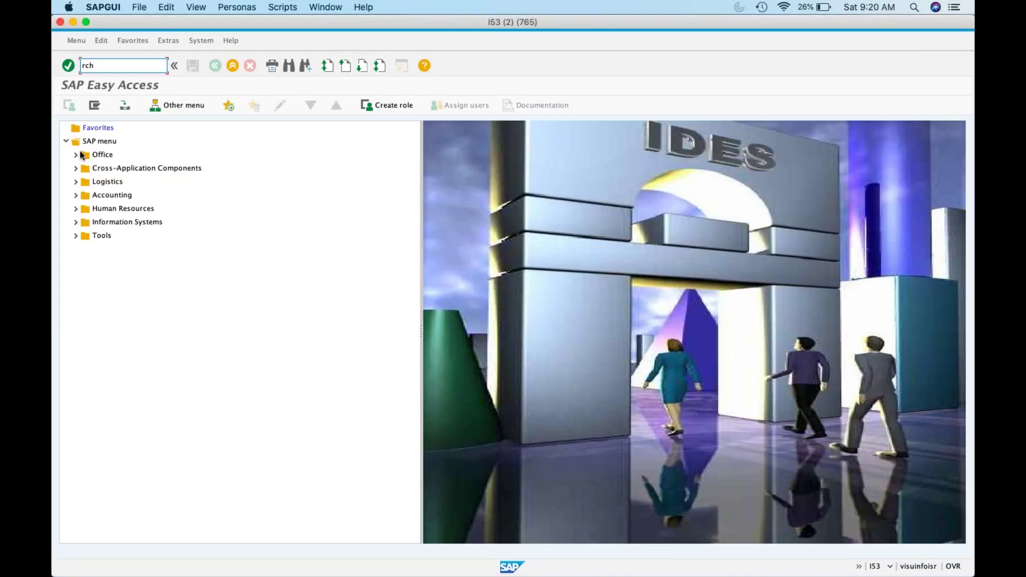
key("BackSpace")
type("w01t")
key("Return")
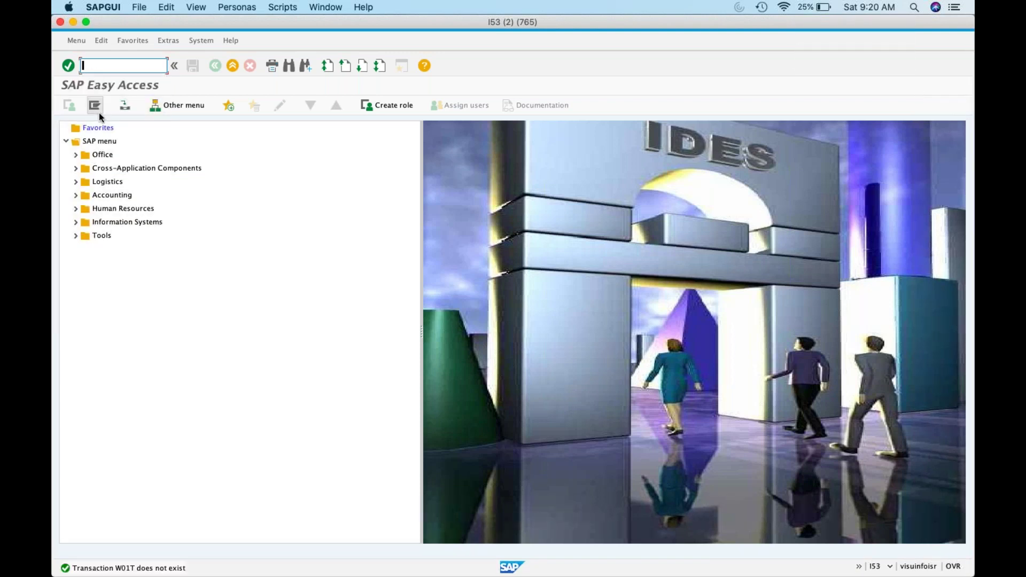
left_click_drag(85, 195, 86, 224)
left_click(76, 181)
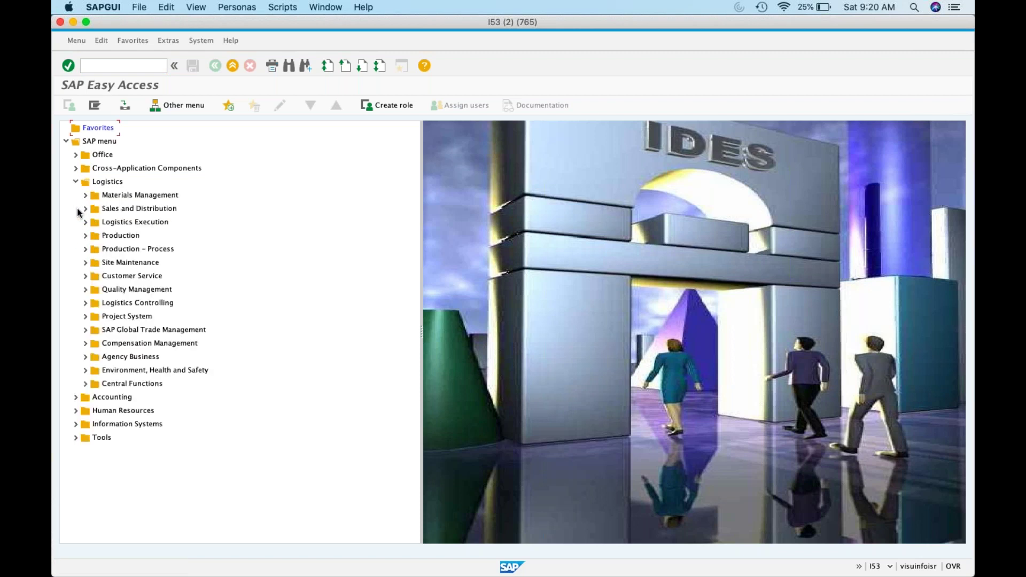
Run W10T in the second session and expand Logistics, Retailing and Master Data in the SAP Retail menu.
left_click(101, 66)
type("w10t")
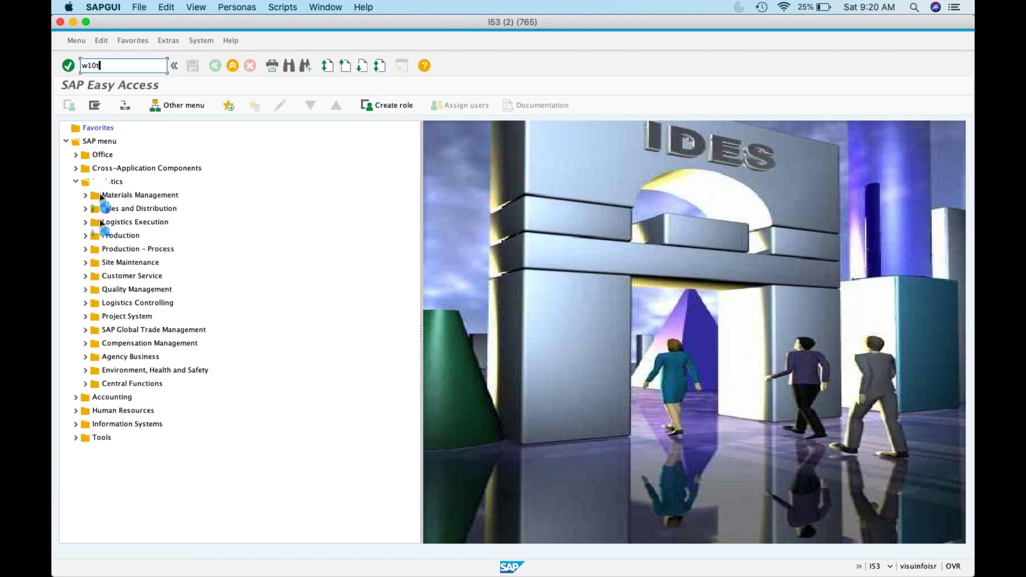
key("Return")
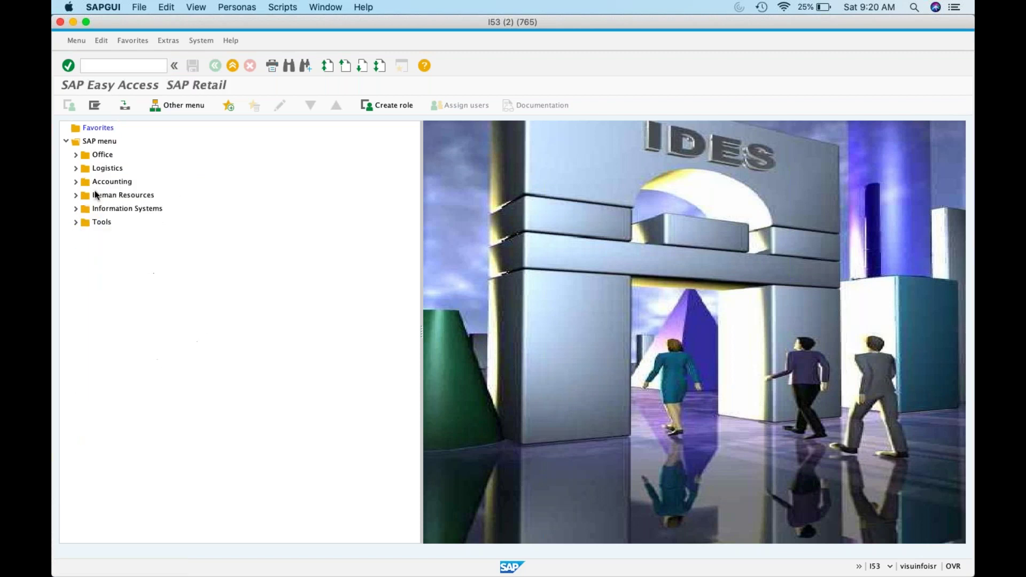
left_click(76, 169)
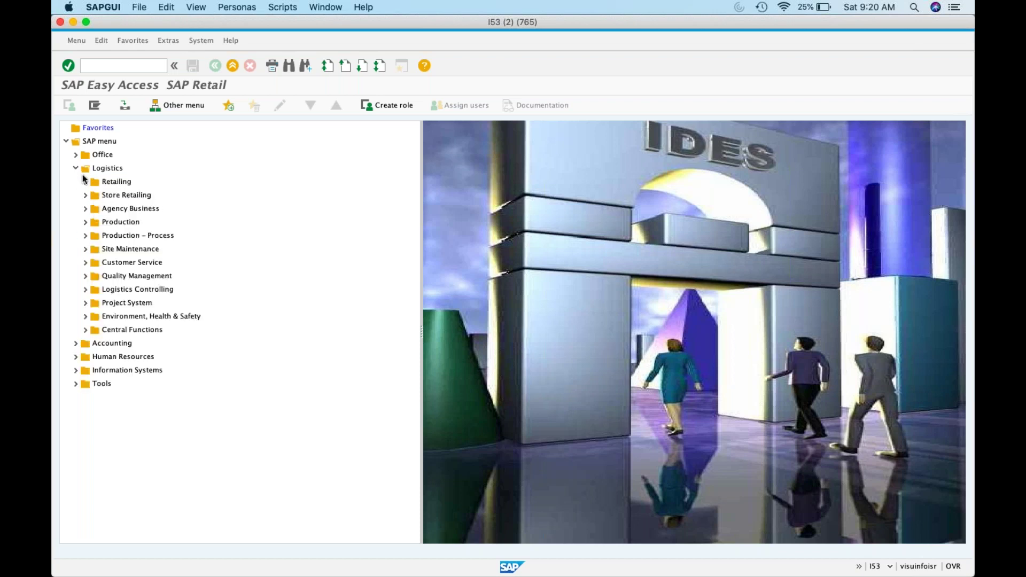
left_click(85, 183)
left_click(95, 195)
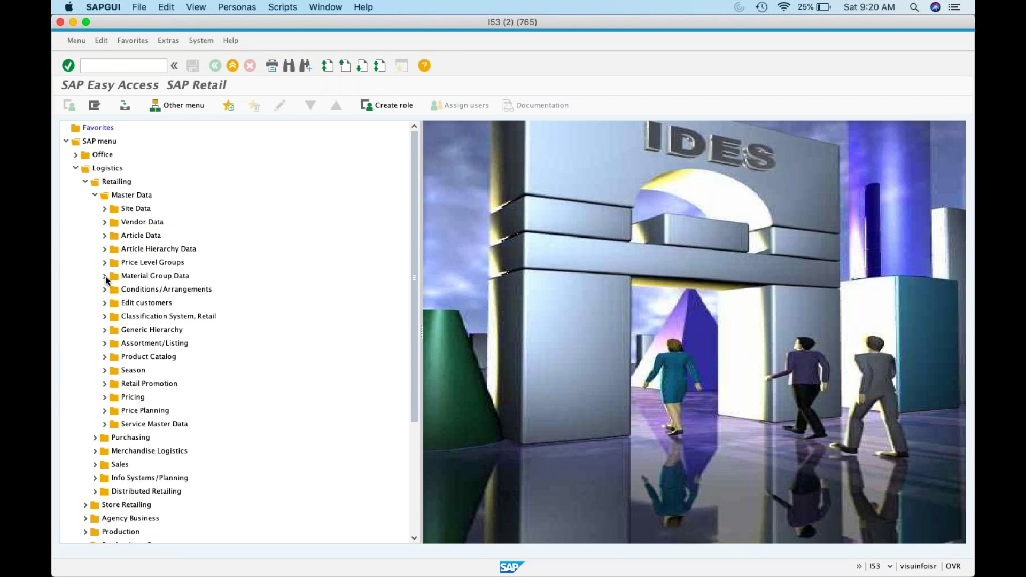
Open WRFCHVALGRP (Group Characteristic Values) under Material Group Data's New Characteristic Value Storage and load the COLOUR characteristic.
left_click(105, 276)
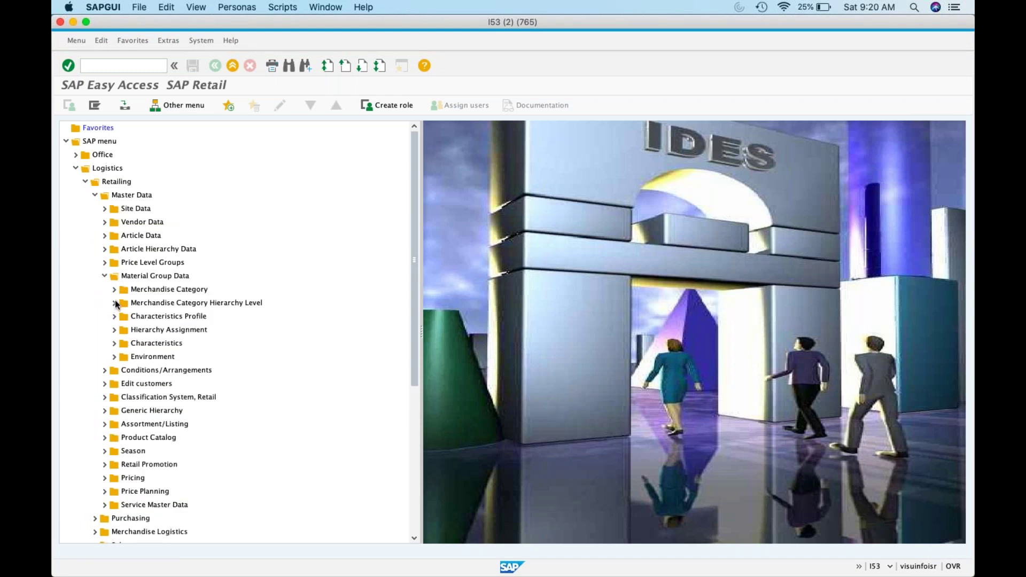
left_click(114, 344)
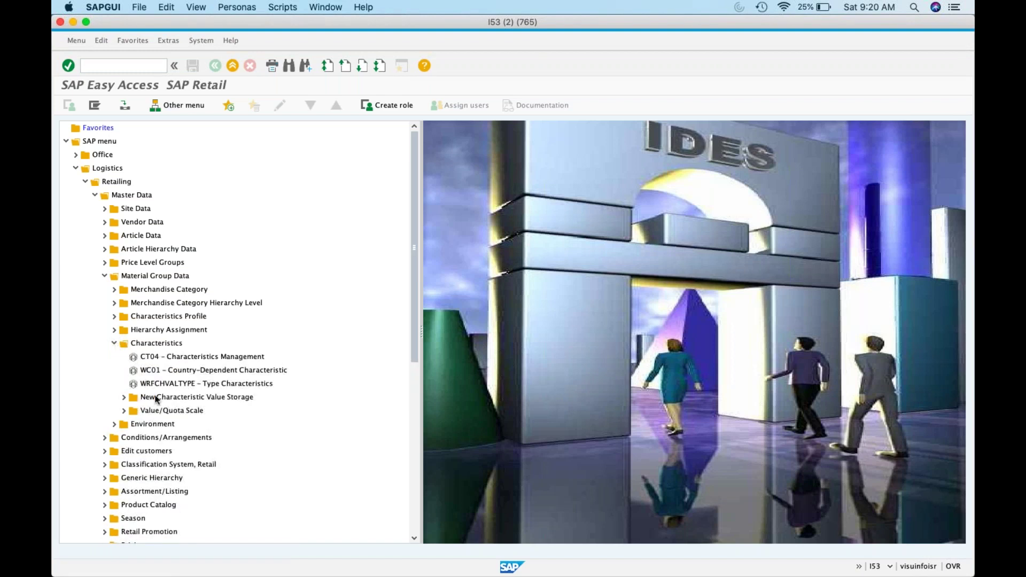
left_click(124, 398)
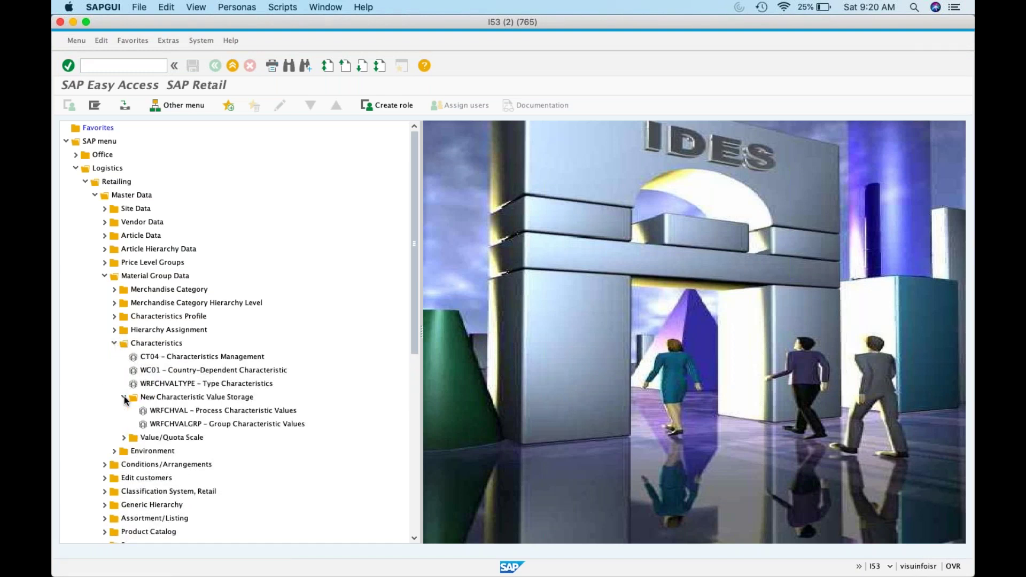
double_click(172, 424)
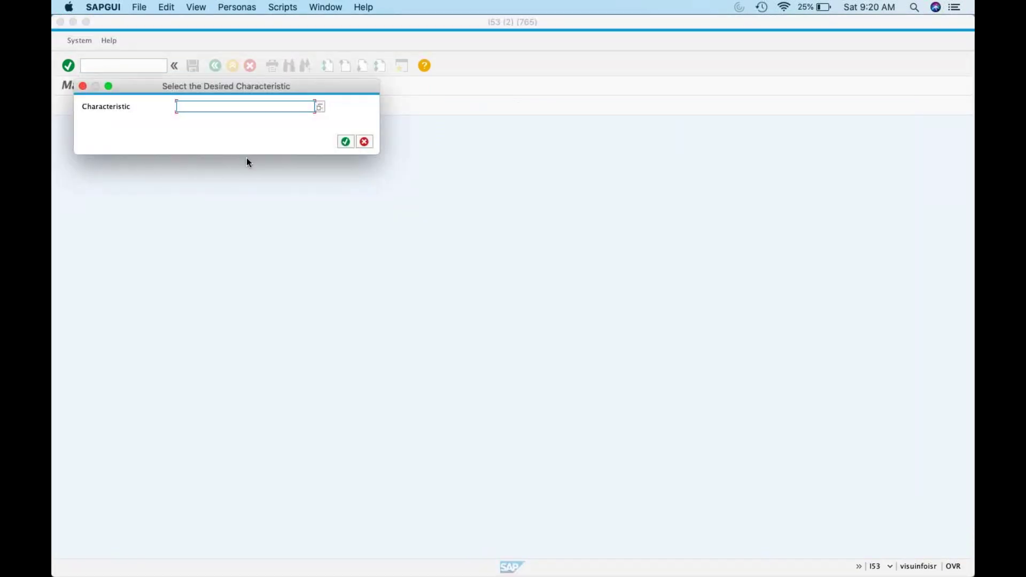
key("BackSpace")
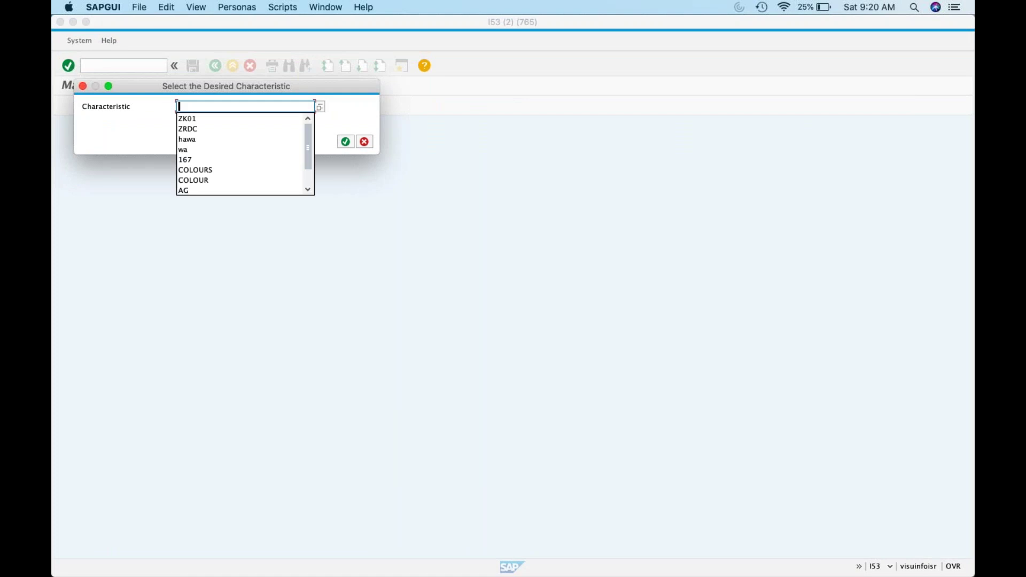
left_click(237, 180)
left_click(346, 142)
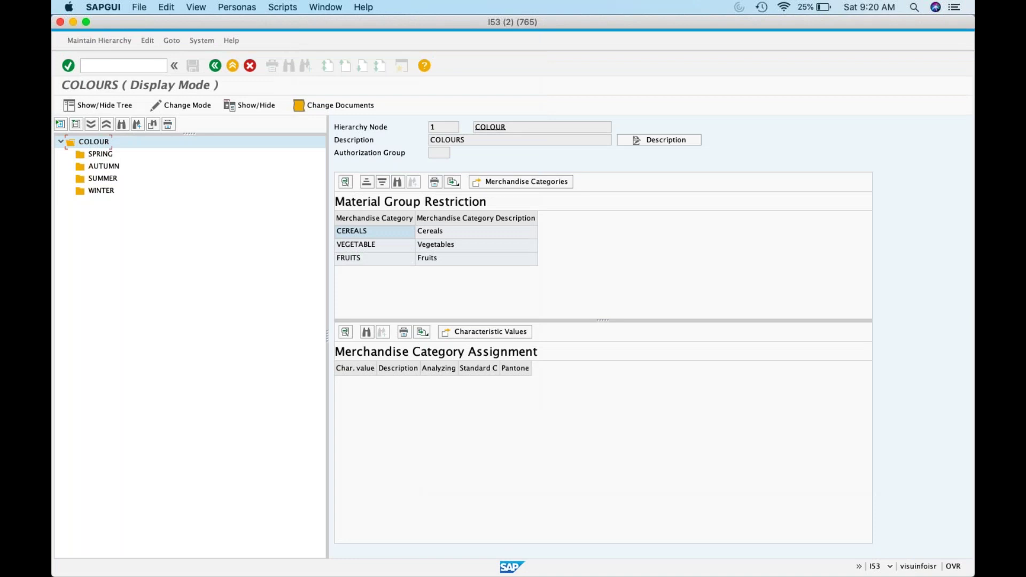
Review the merchandise categories restricting the COLOUR node and switch the hierarchy to change mode.
left_click(400, 244)
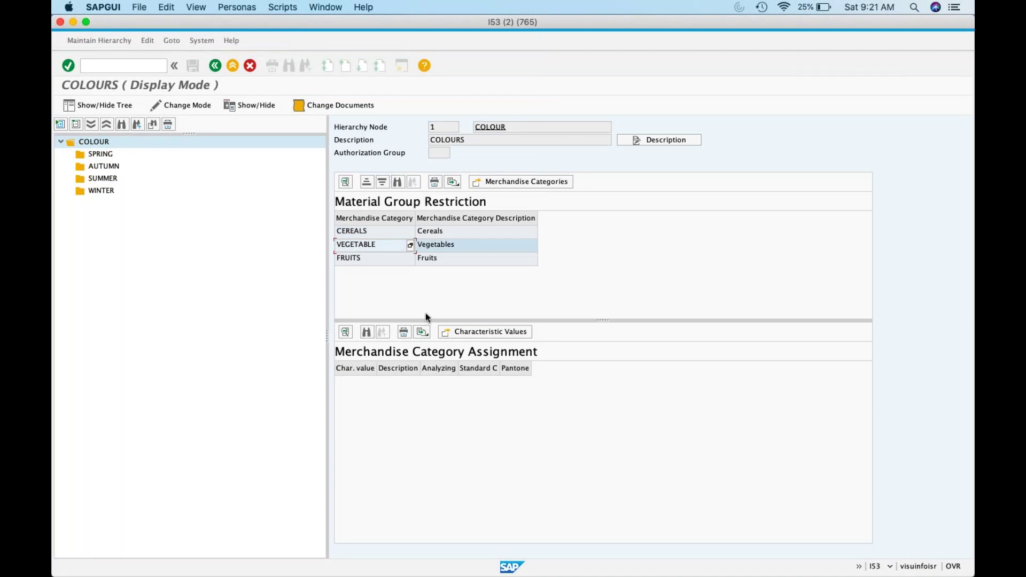
left_click(370, 232)
left_click(372, 245)
left_click(374, 261)
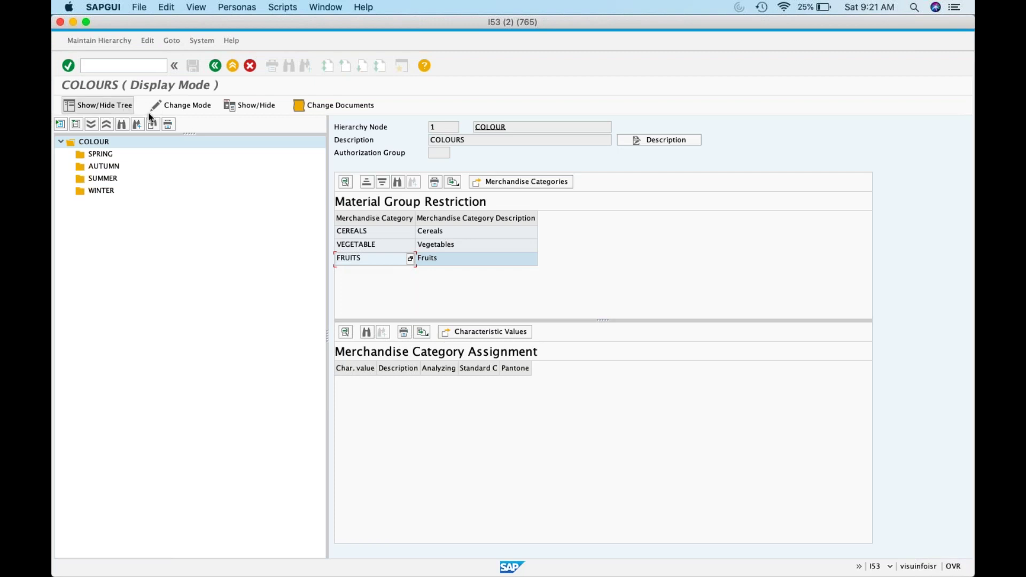
left_click(179, 100)
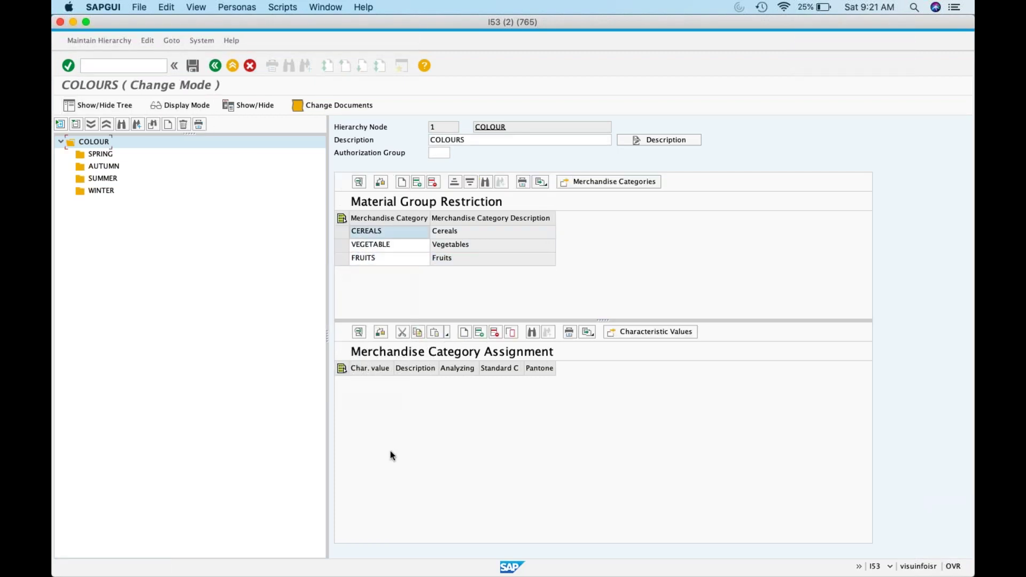
Examine the colour values assigned to the SPRING, AUTUMN, SUMMER and WINTER nodes, comparing them with the parent COLOUR node.
left_click(107, 156)
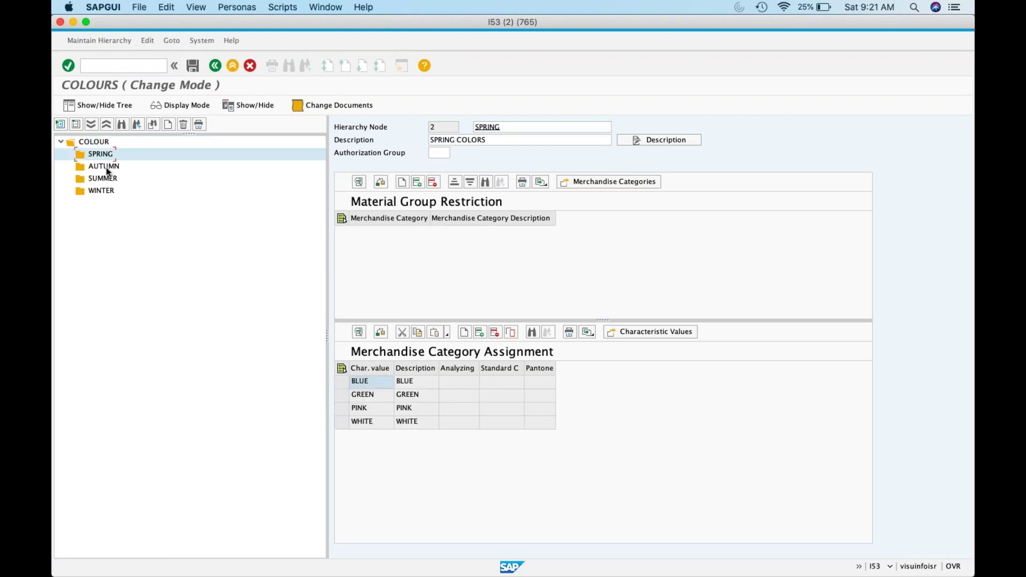
left_click(102, 142)
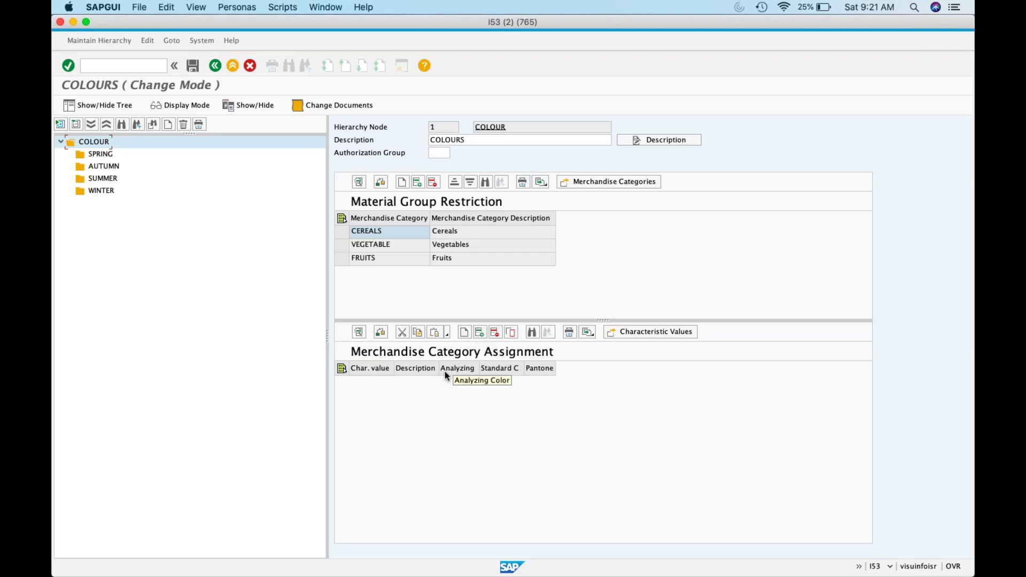
left_click(102, 156)
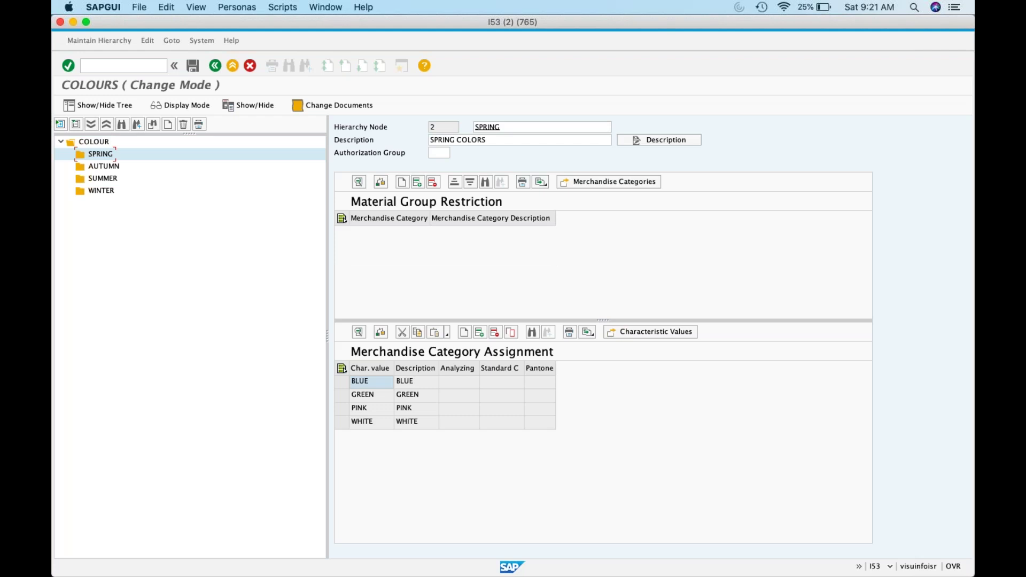
left_click(102, 169)
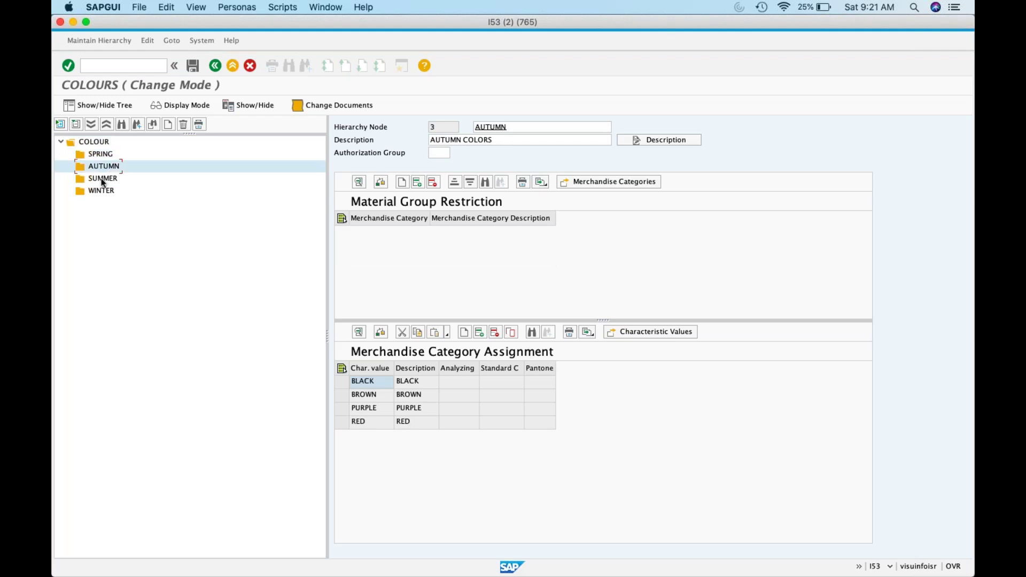
left_click(102, 179)
left_click(102, 191)
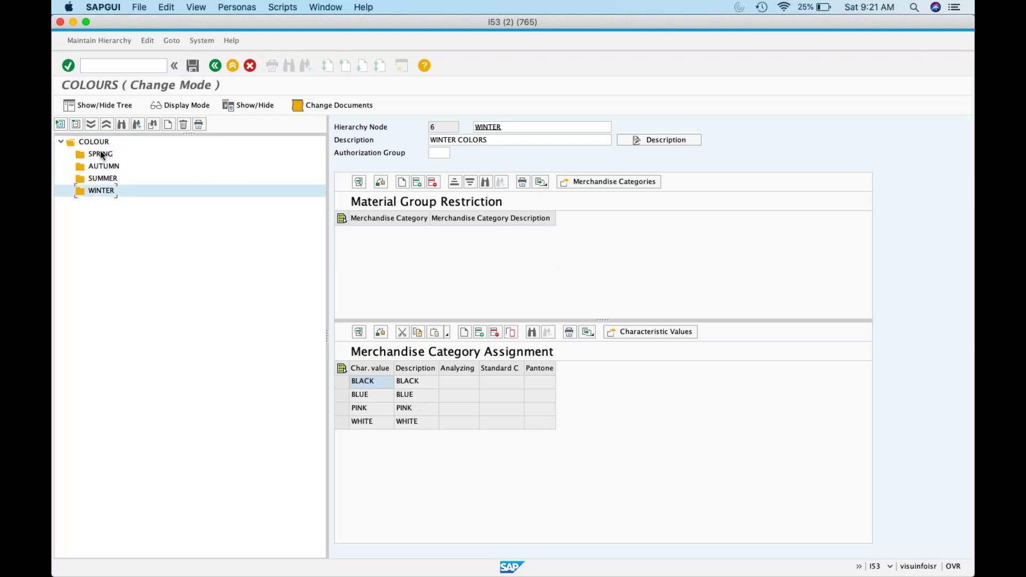
left_click(102, 155)
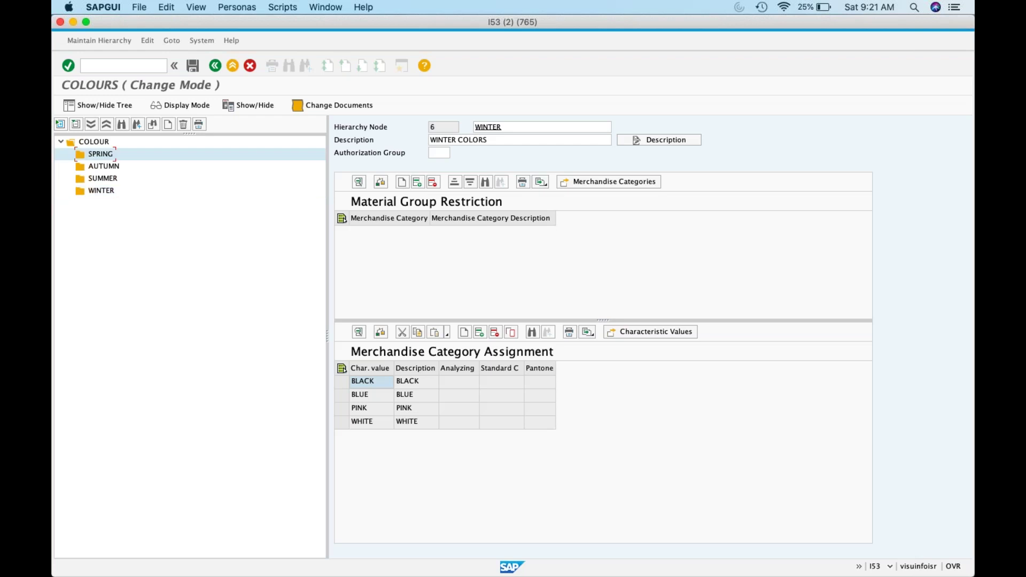
Replace the COLOUR node's CEREALS, VEGETABLE and FRUITS restrictions with the merchandise category Trousers and save the hierarchy.
left_click(101, 142)
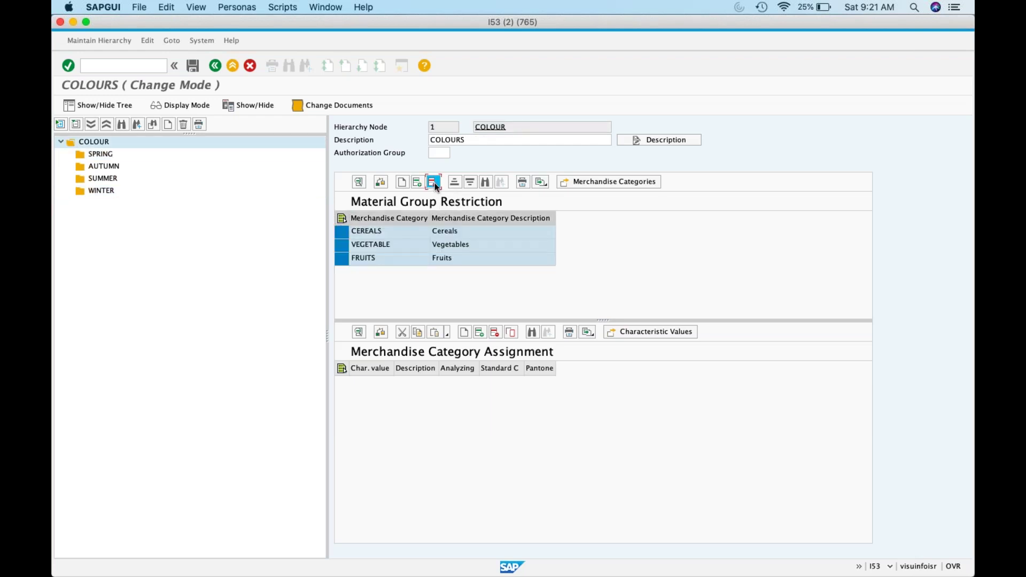
left_click(434, 182)
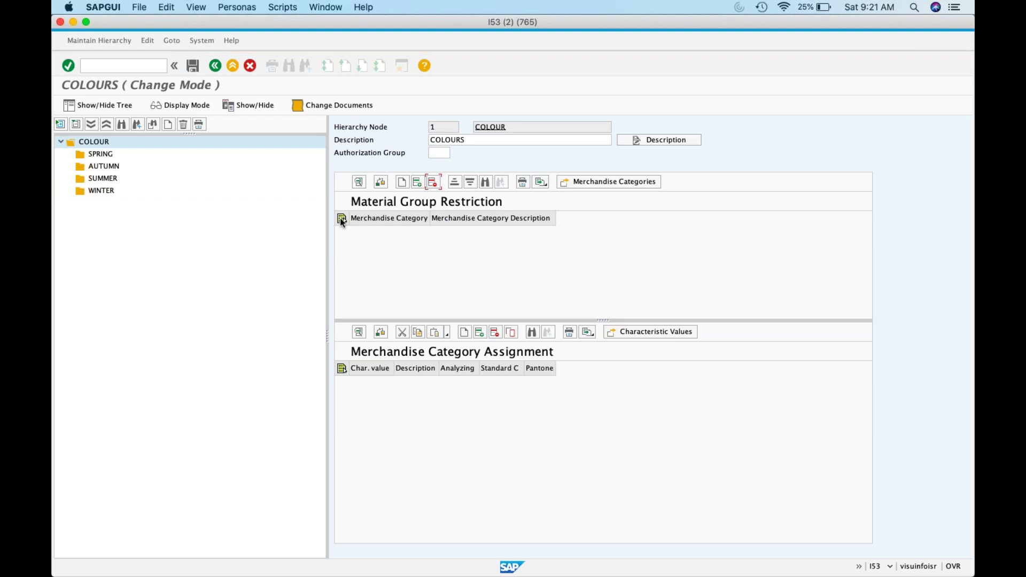
left_click(401, 182)
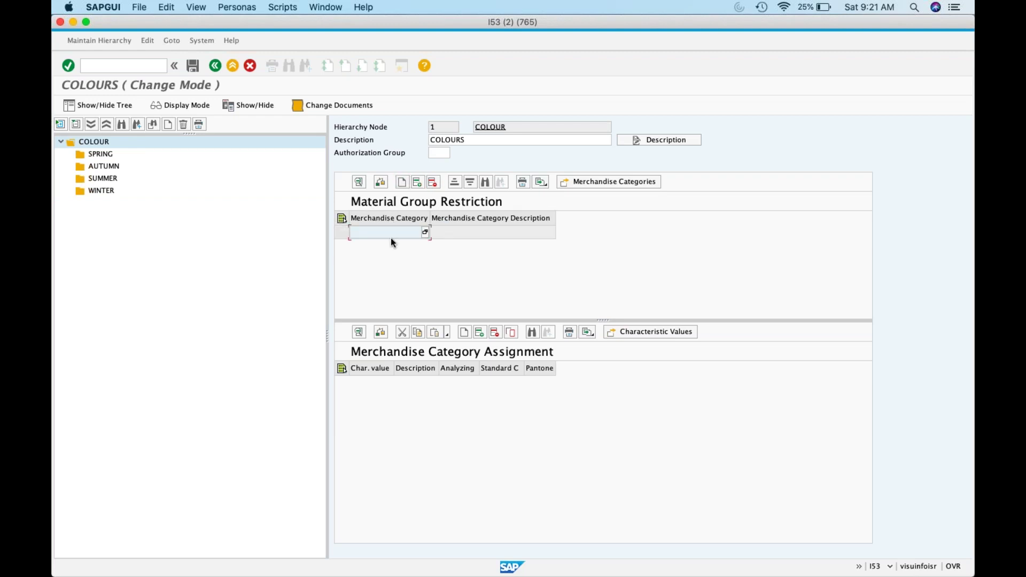
type("Trous")
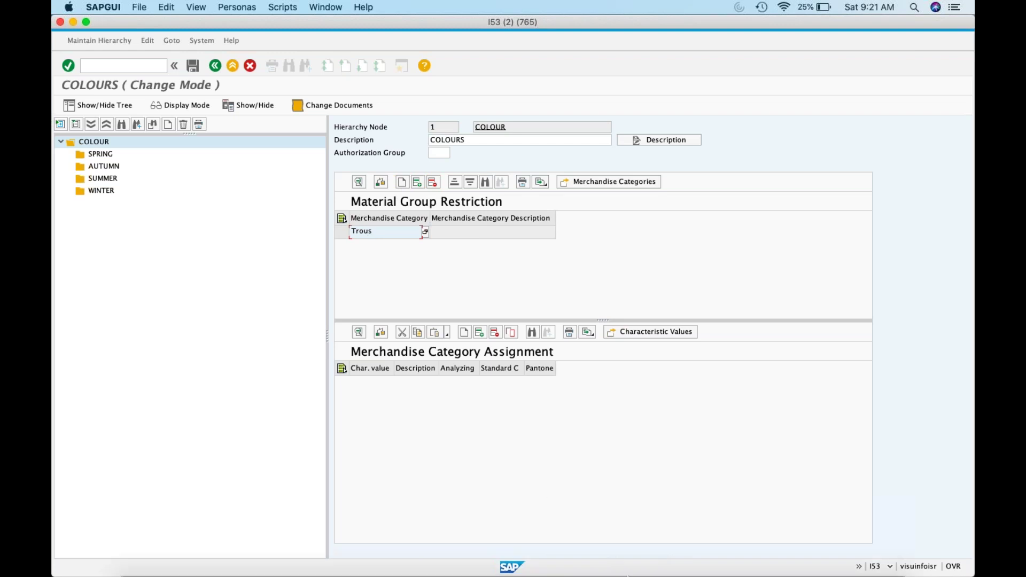
mouse_move(628, 576)
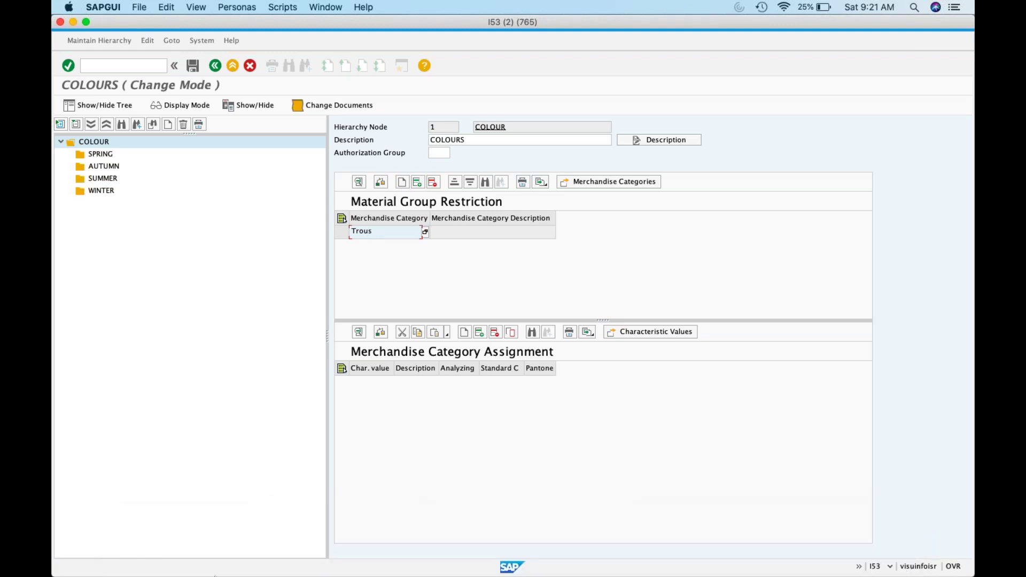
mouse_move(211, 576)
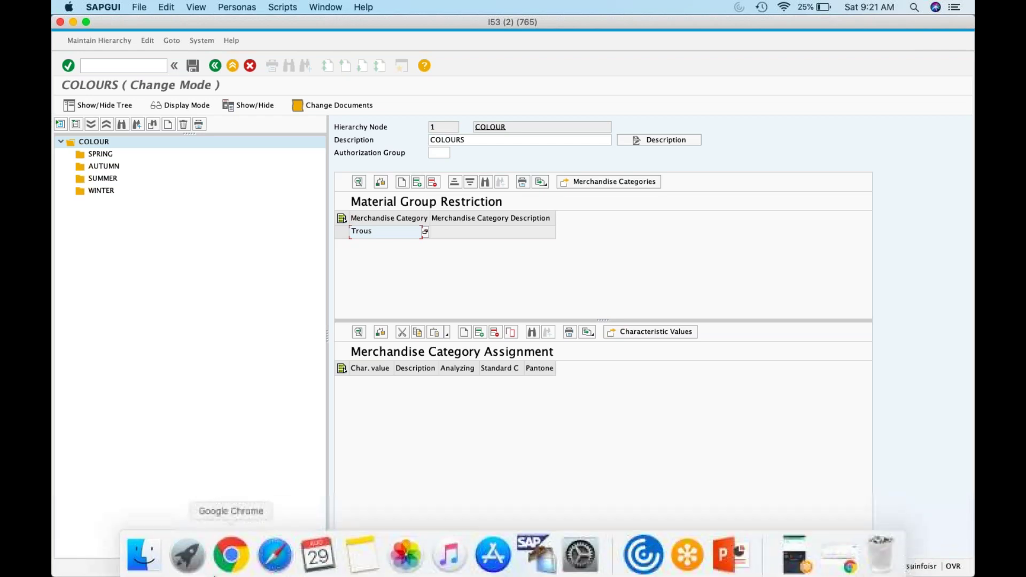
left_click(230, 556)
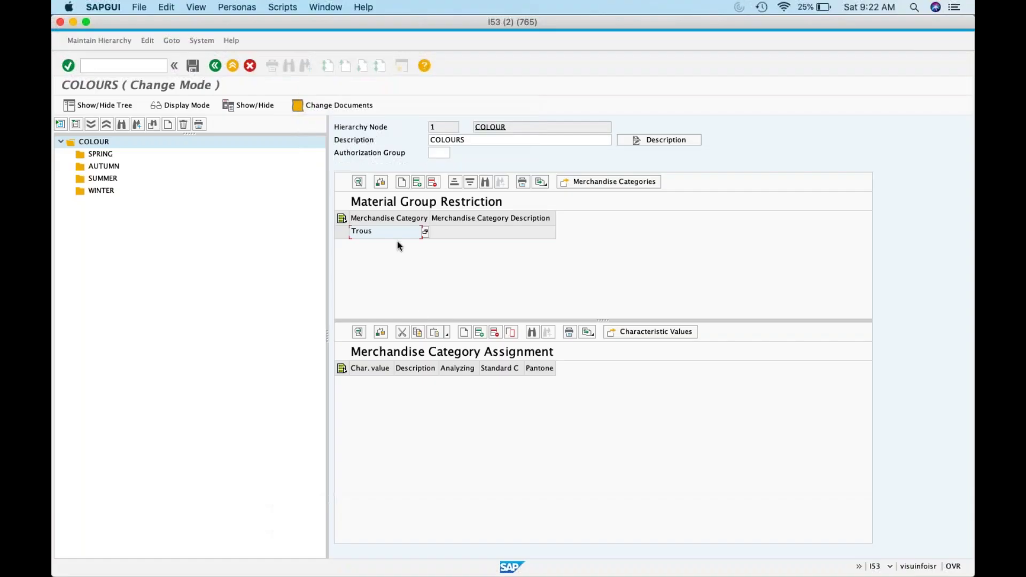
type("Trousers")
key("Return")
left_click(193, 65)
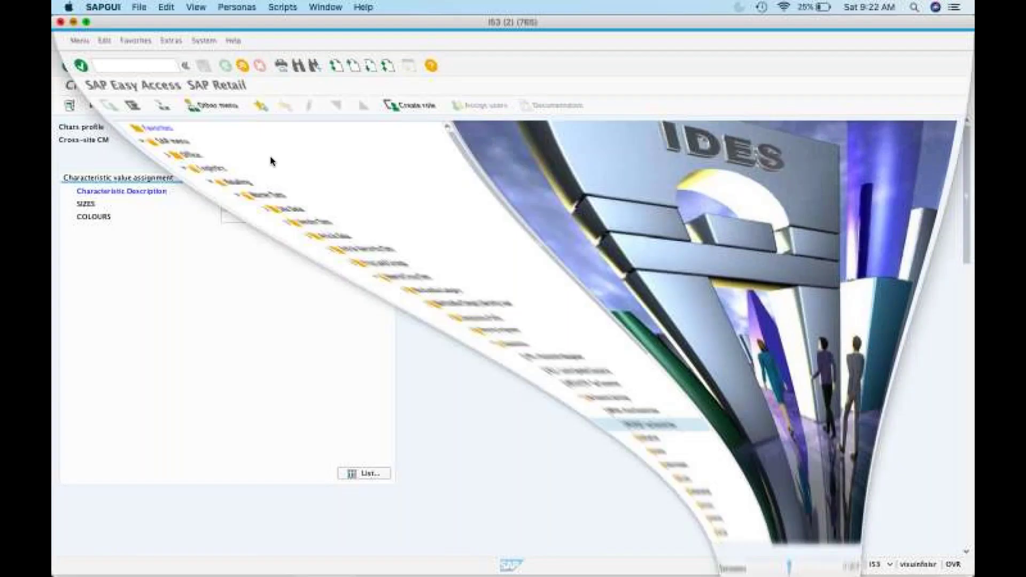
Restart article creation with /nmm41 in the first session, choose the Basic Data view and accept the TROUSERS characteristic profile.
type("/nmm41")
key("Return")
left_click(261, 219)
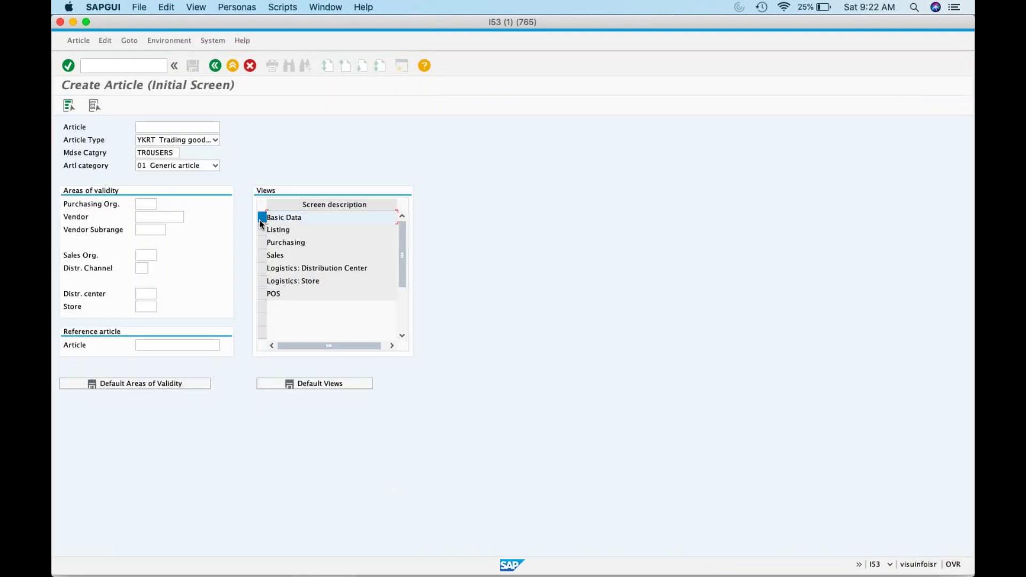
key("Return")
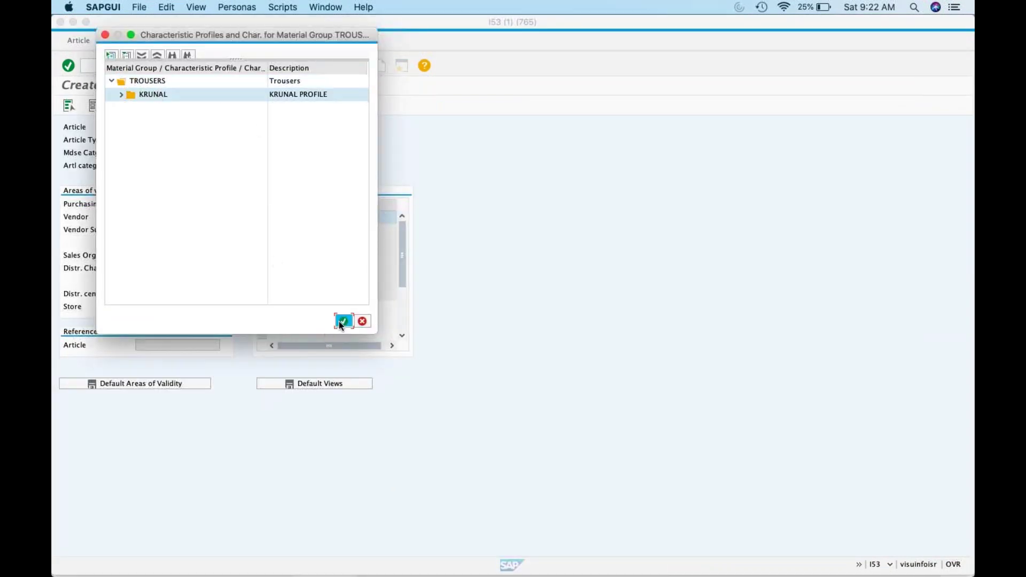
left_click(342, 321)
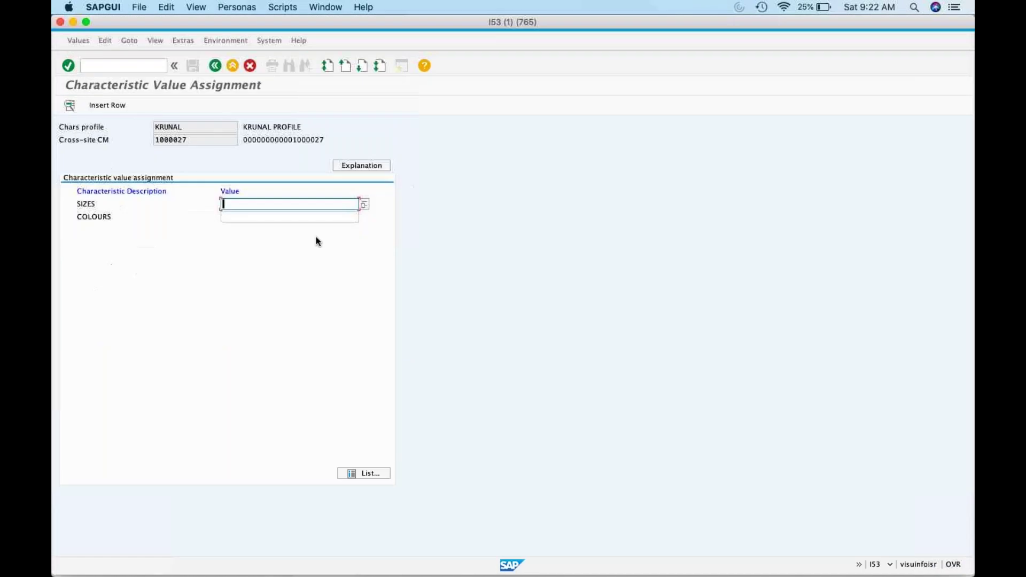
Assign sizes 28, 30, 32, 34 and 38 and all colours of the AUTUMN group to the generic article's characteristics.
left_click(362, 204)
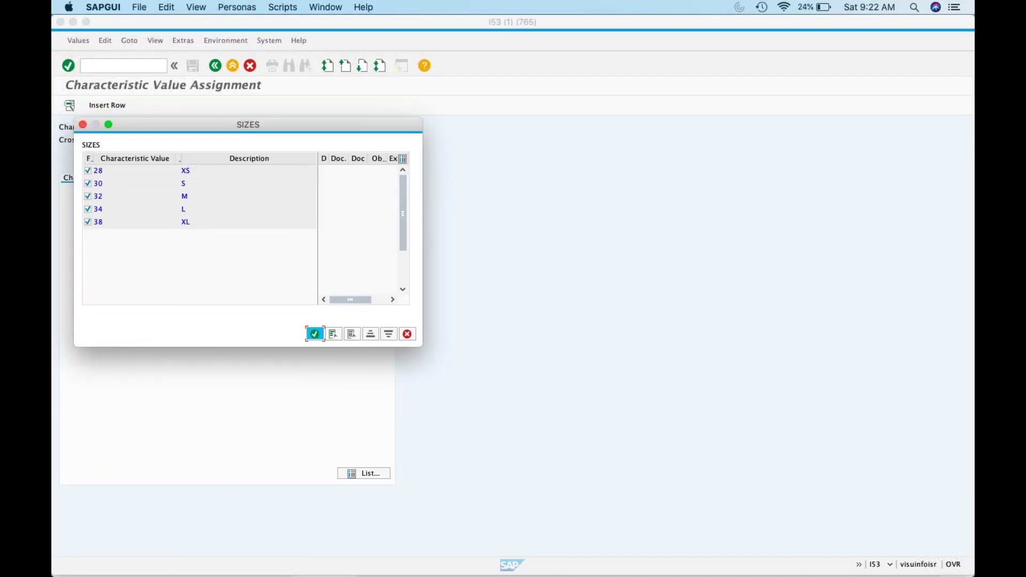
key("Return")
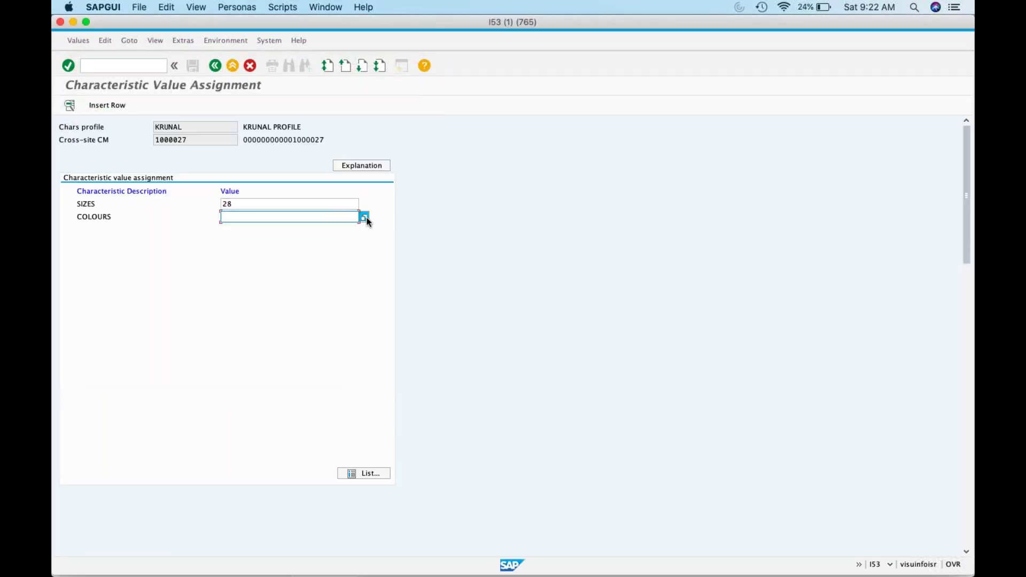
left_click(364, 216)
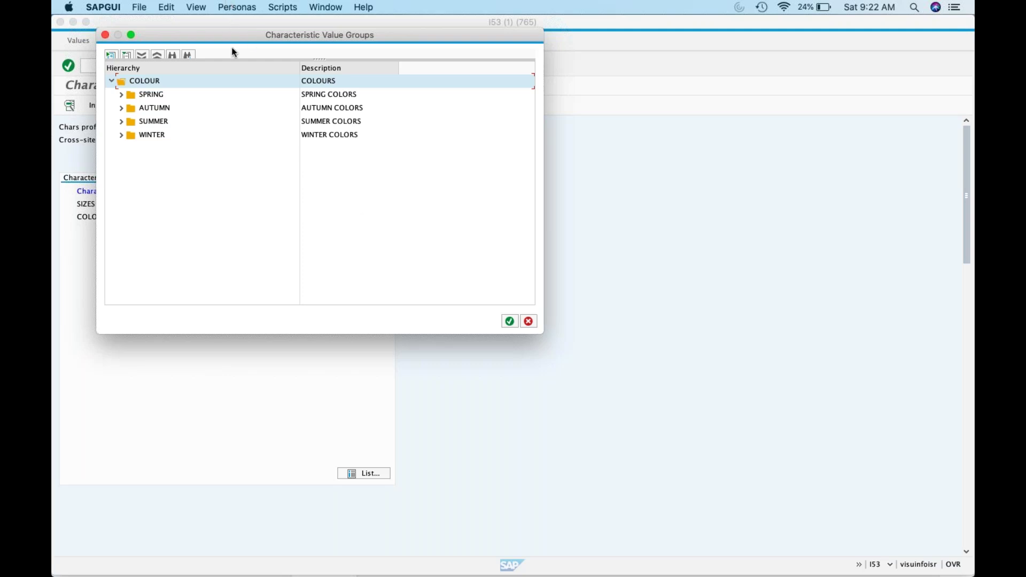
left_click_drag(342, 42, 507, 73)
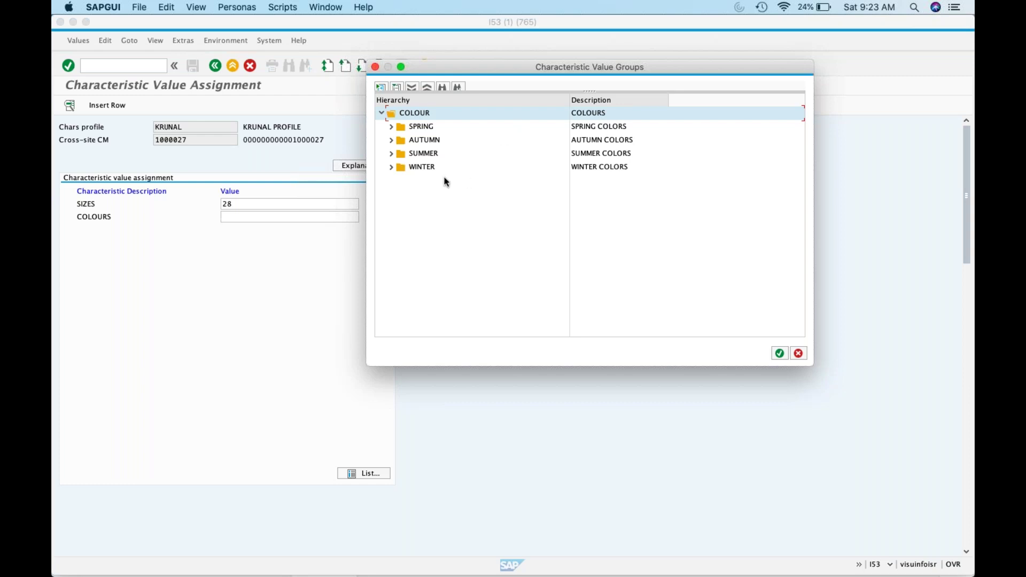
left_click(410, 141)
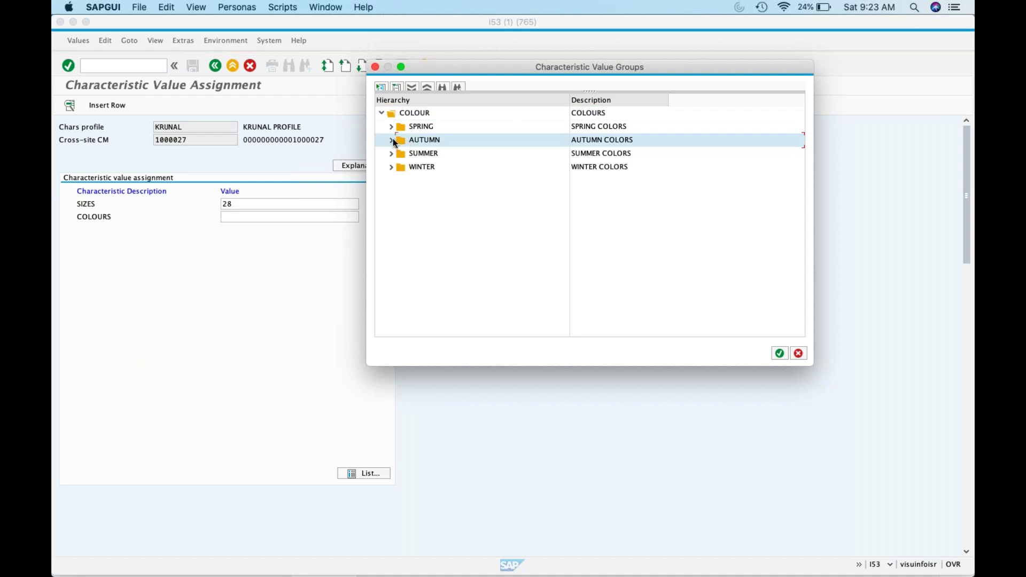
left_click(391, 140)
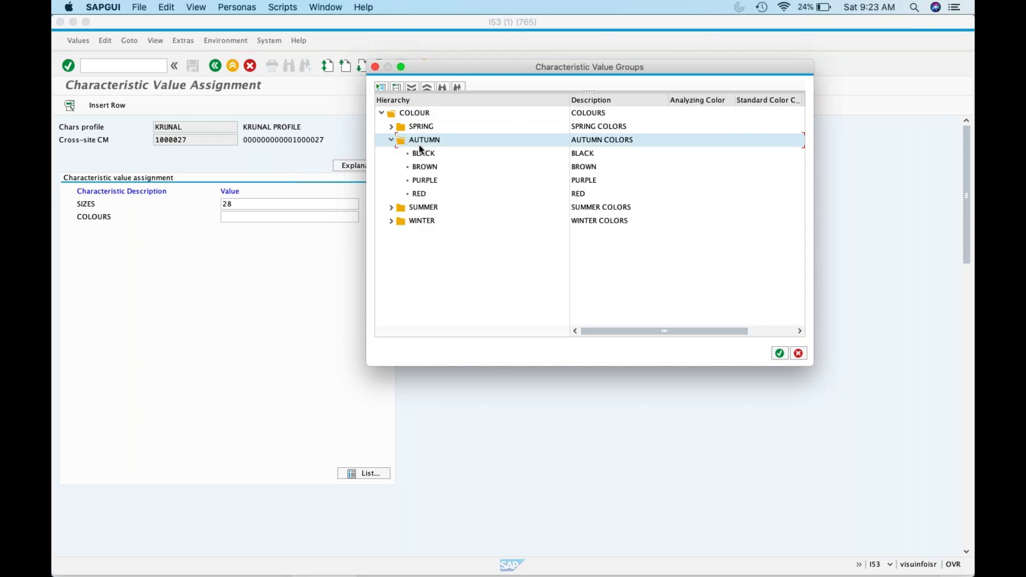
left_click(427, 156)
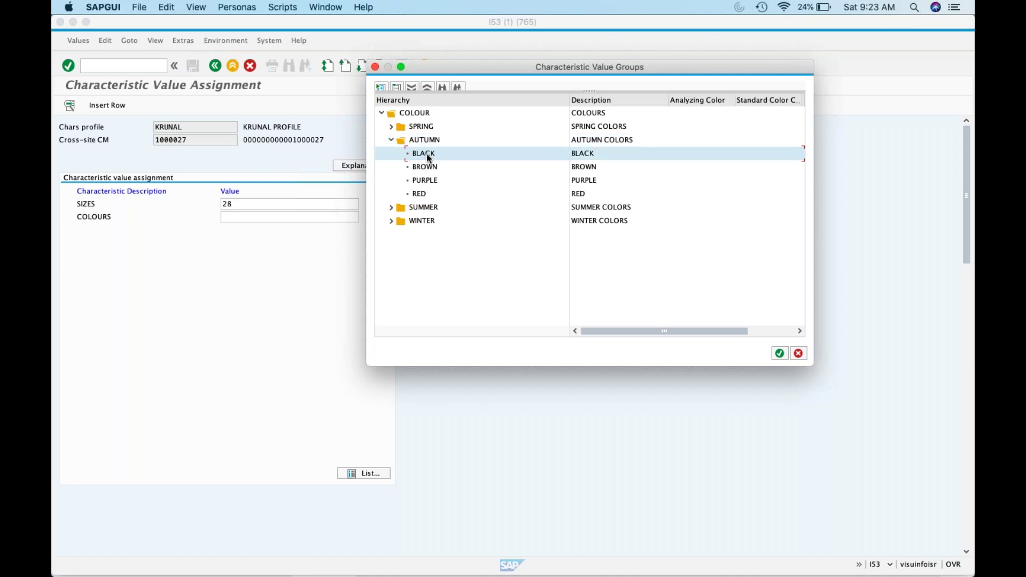
left_click(416, 139)
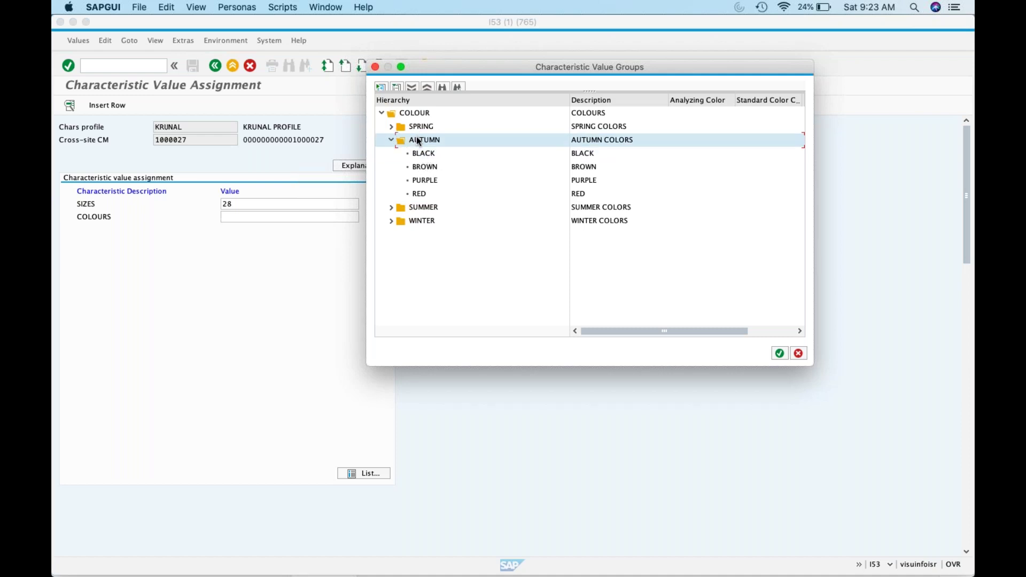
left_click(435, 154)
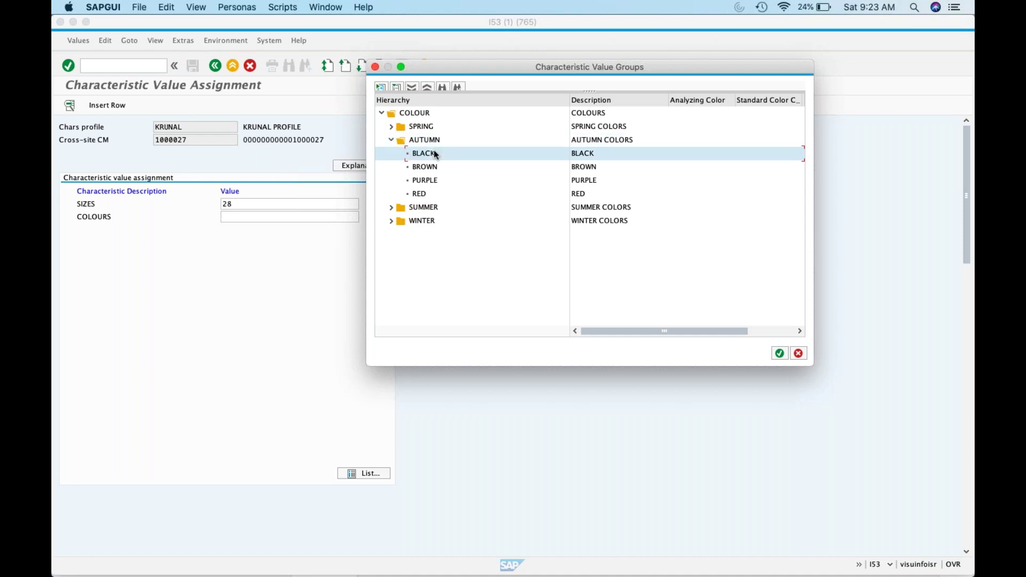
left_click(431, 181, "super")
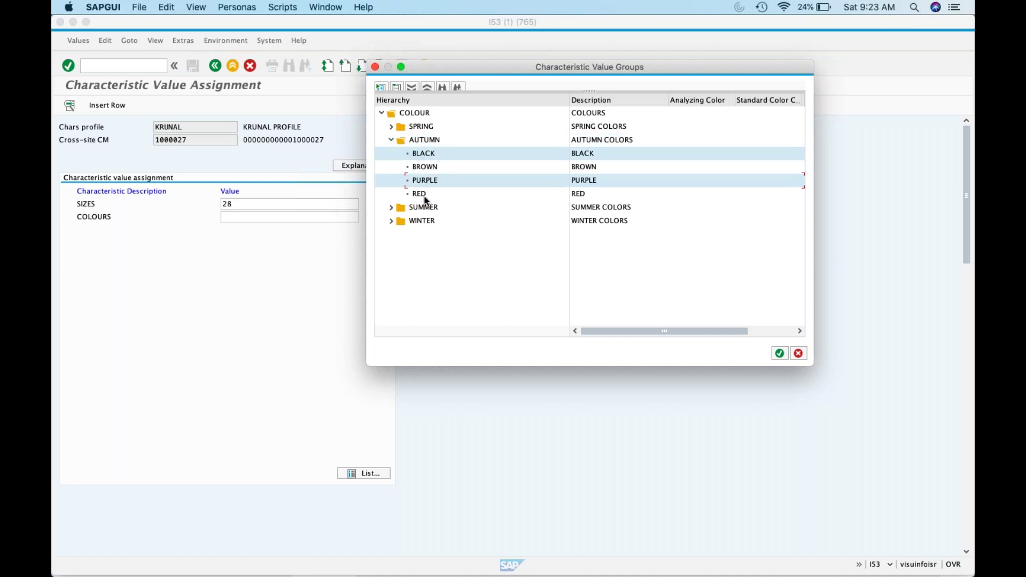
left_click(391, 141)
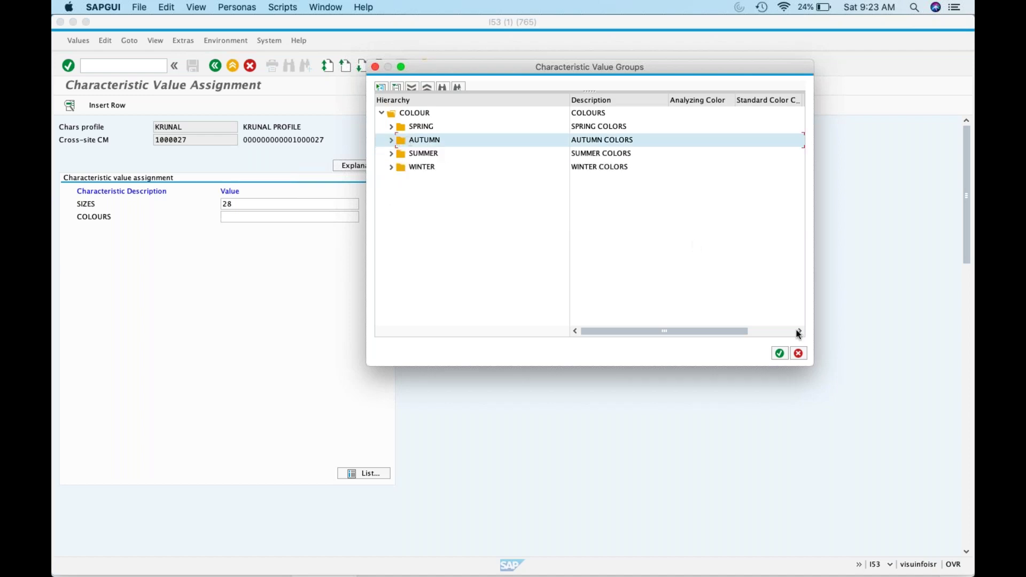
left_click(780, 353)
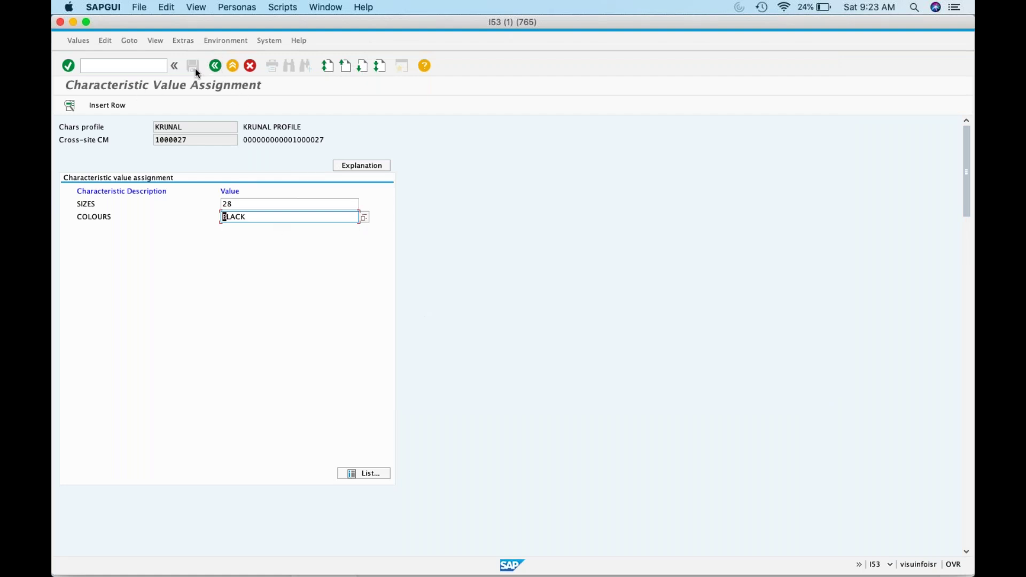
Select the variants RED/XS, PURPLE/S, BLACK/M, BLACK/XL and BROWN/L in the colour-size matrix and return to the basic data.
left_click(213, 66)
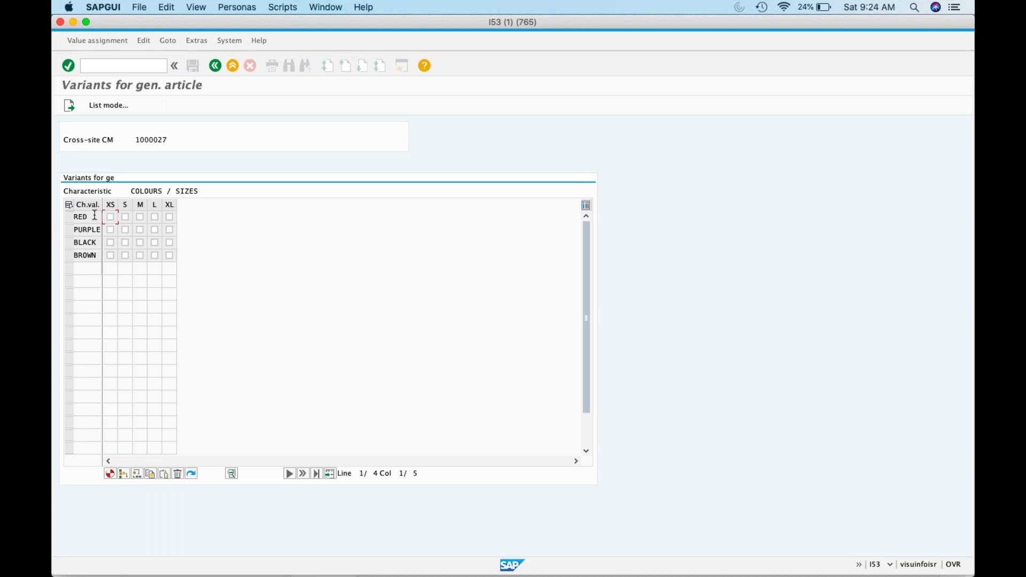
left_click(127, 230)
left_click(143, 241)
left_click(214, 65)
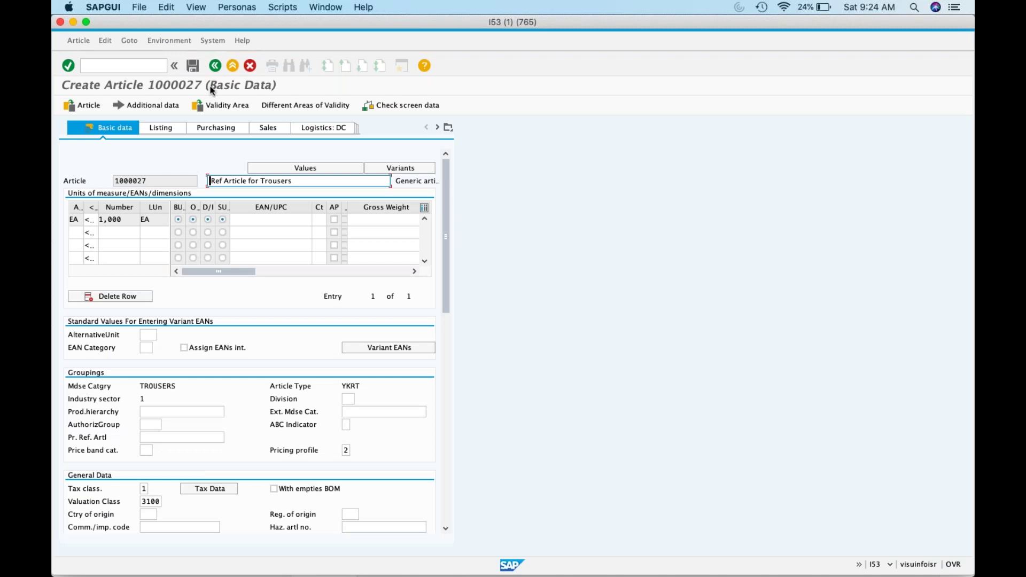
Examine the variant numbers in the colour-size matrix, comparing them with the generic article number, and return to the basic data.
left_click(408, 170)
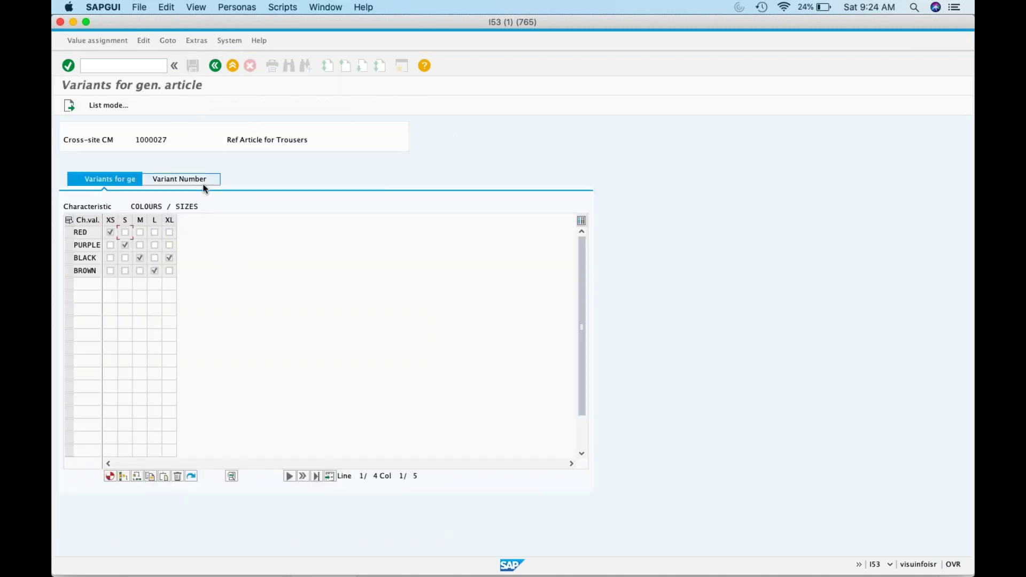
left_click(203, 182)
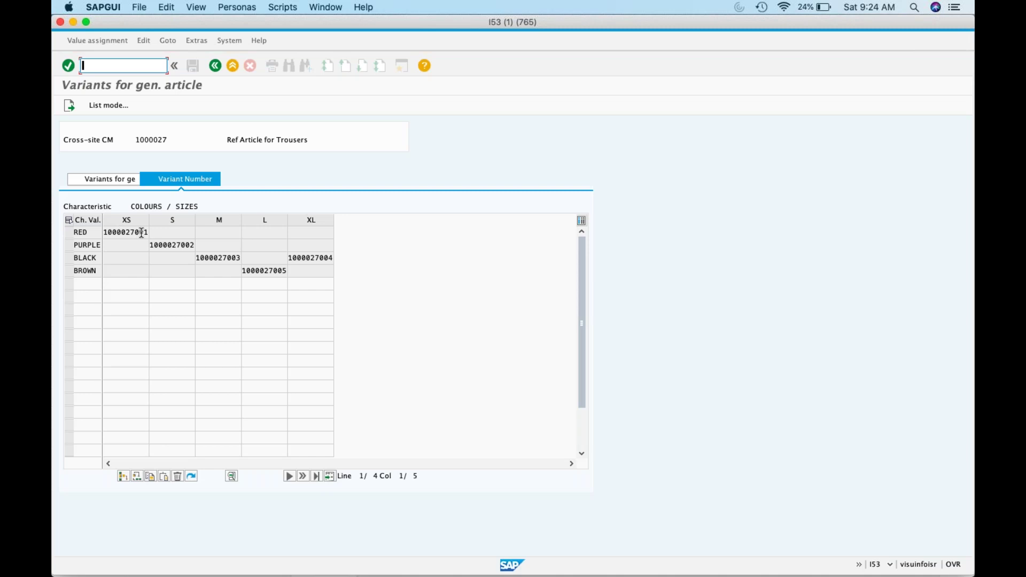
left_click_drag(137, 232, 108, 231)
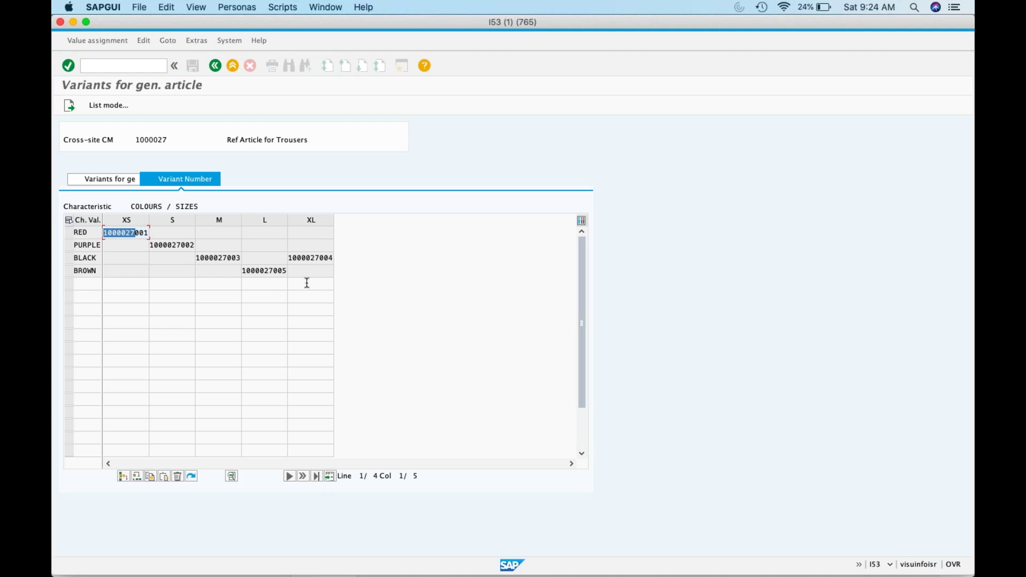
left_click(117, 233)
left_click_drag(104, 232, 145, 233)
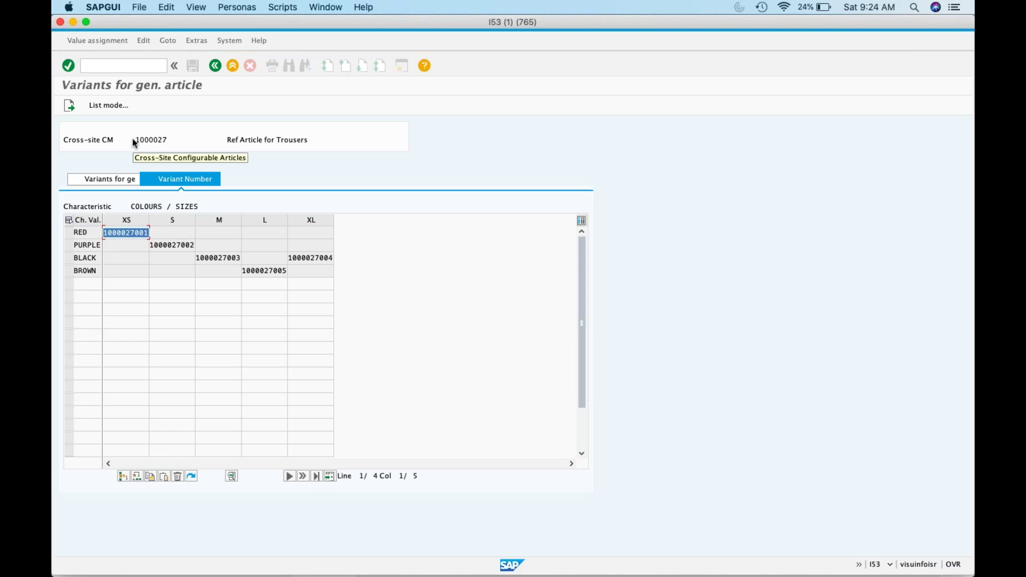
left_click(214, 65)
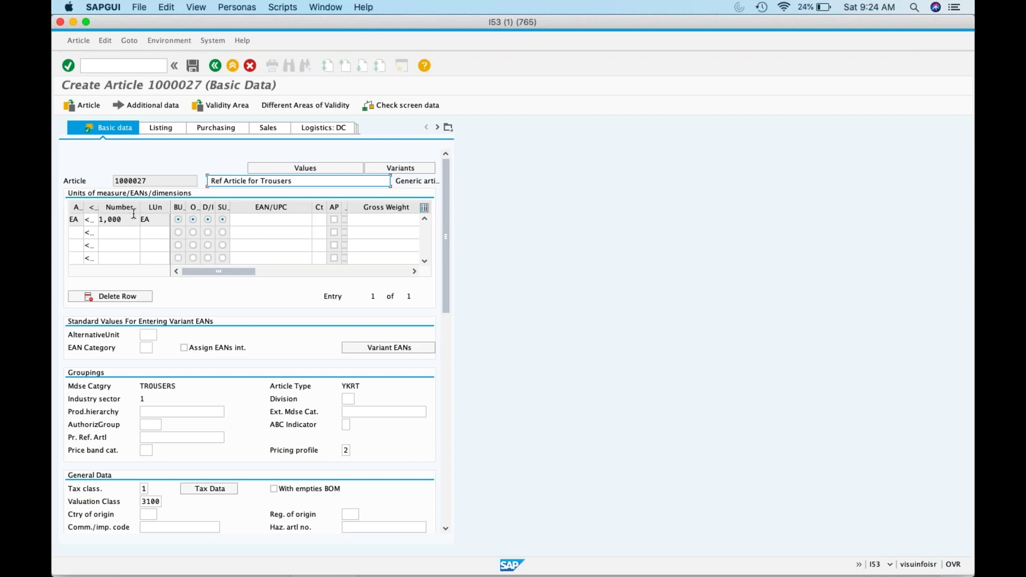
Set the variant EAN defaults to alternative unit EA and category IE with internal EAN assignment, and generate the variant EANs.
left_click(148, 335)
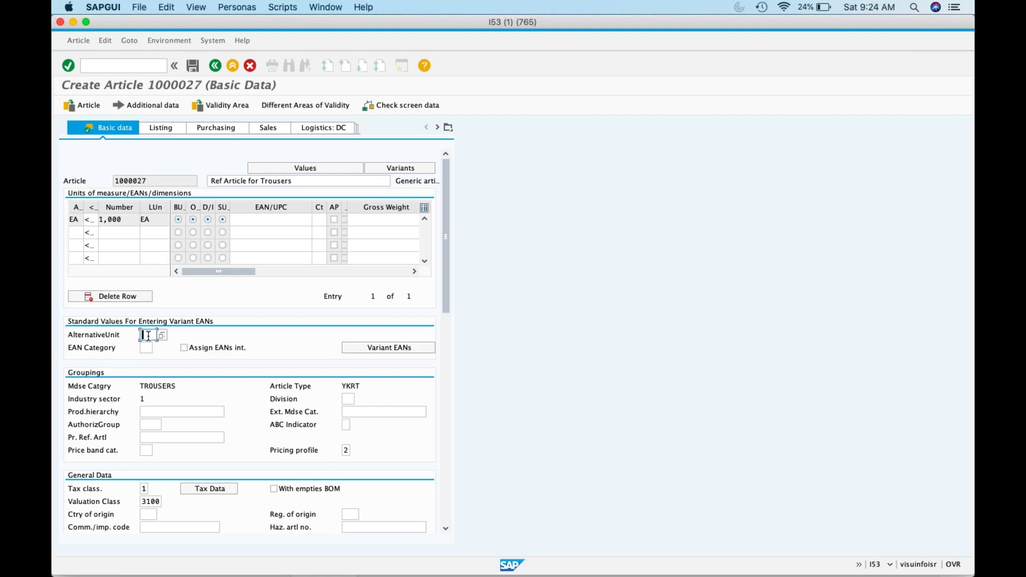
type("EA")
left_click(146, 348)
type("IE")
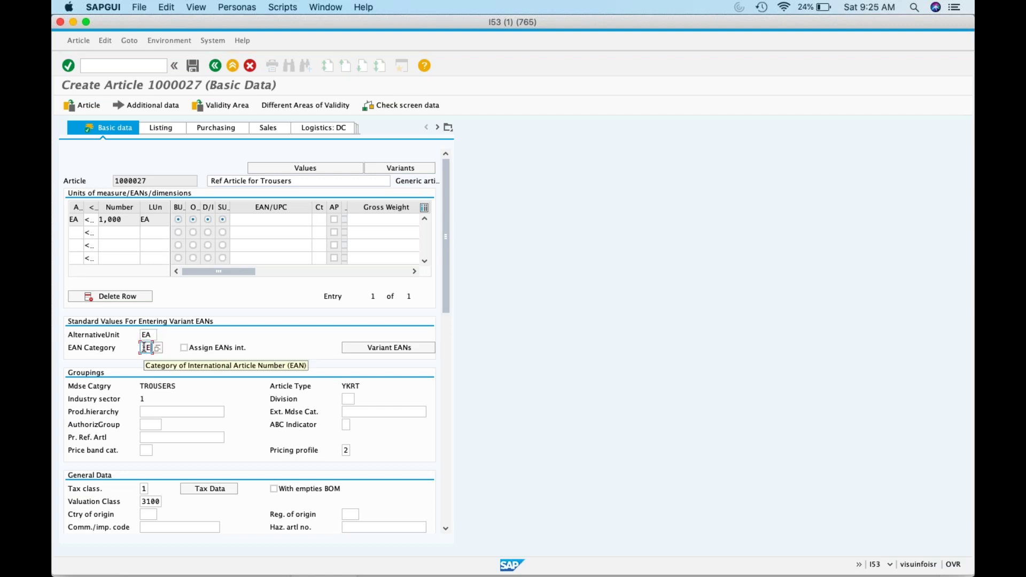
left_click(230, 349)
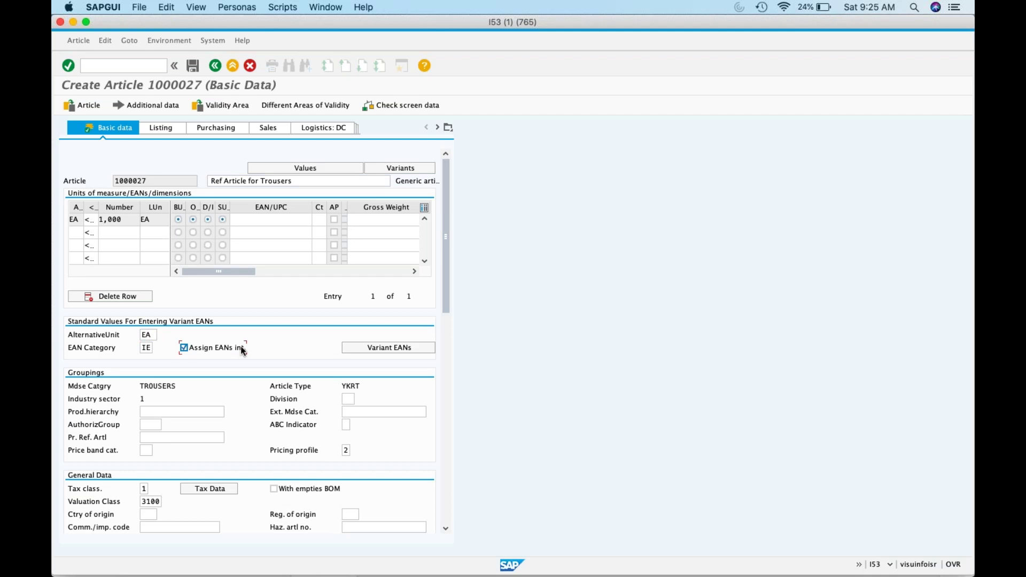
left_click(369, 348)
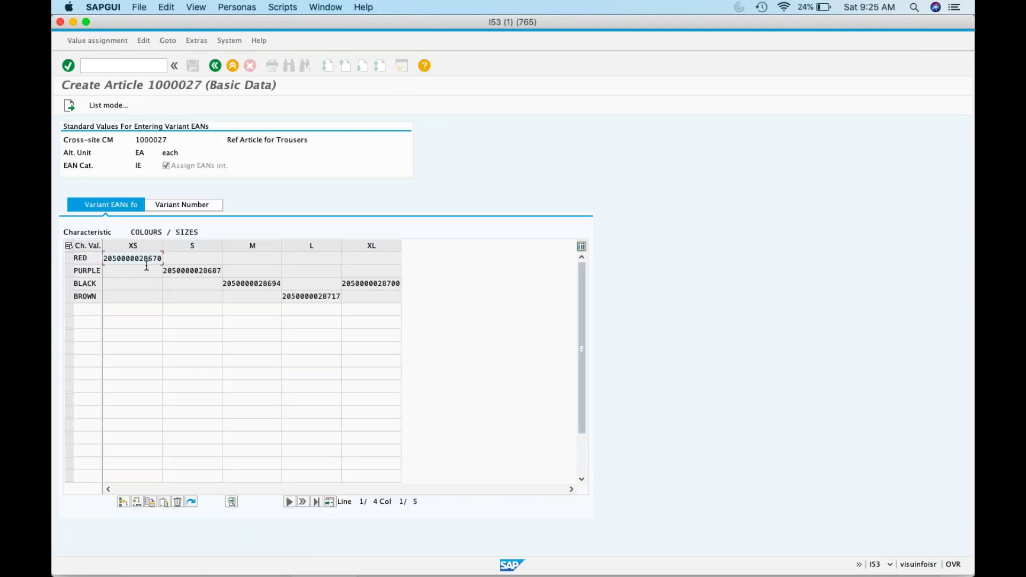
Compare the EANs of the colour-size variants with their variant numbers and return to the basic data.
left_click_drag(171, 271, 420, 289)
left_click(250, 280)
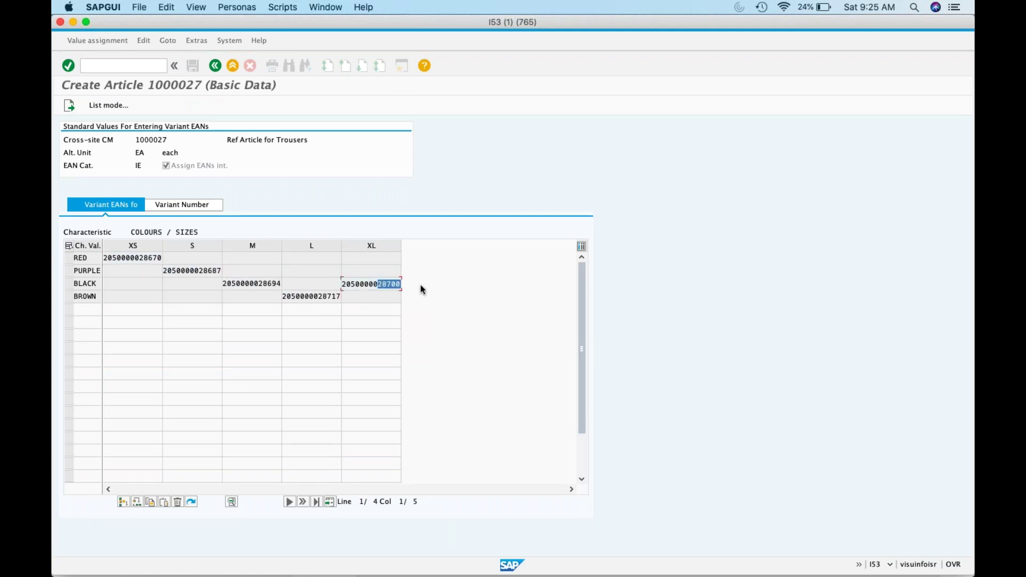
left_click(212, 209)
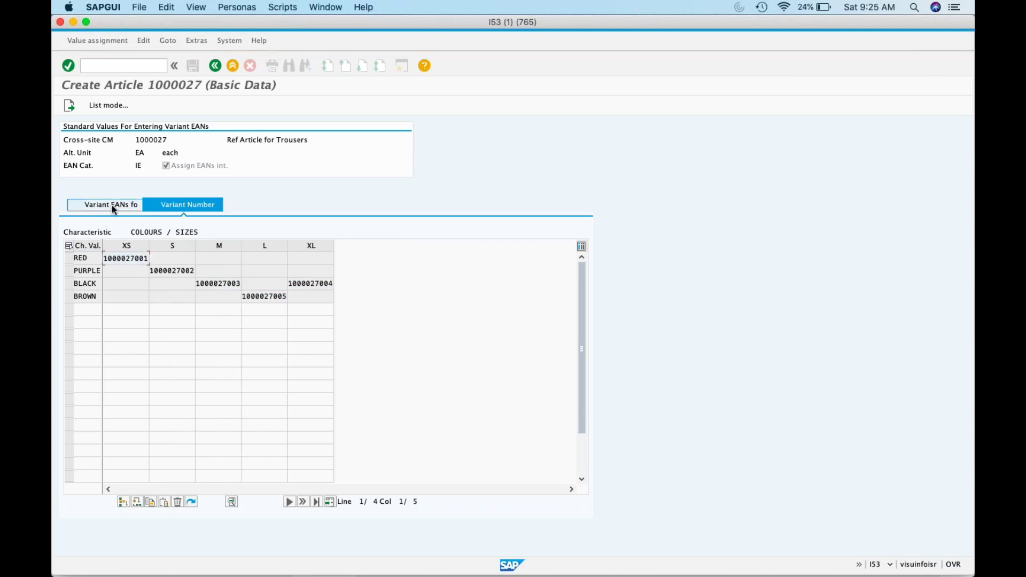
left_click(113, 207)
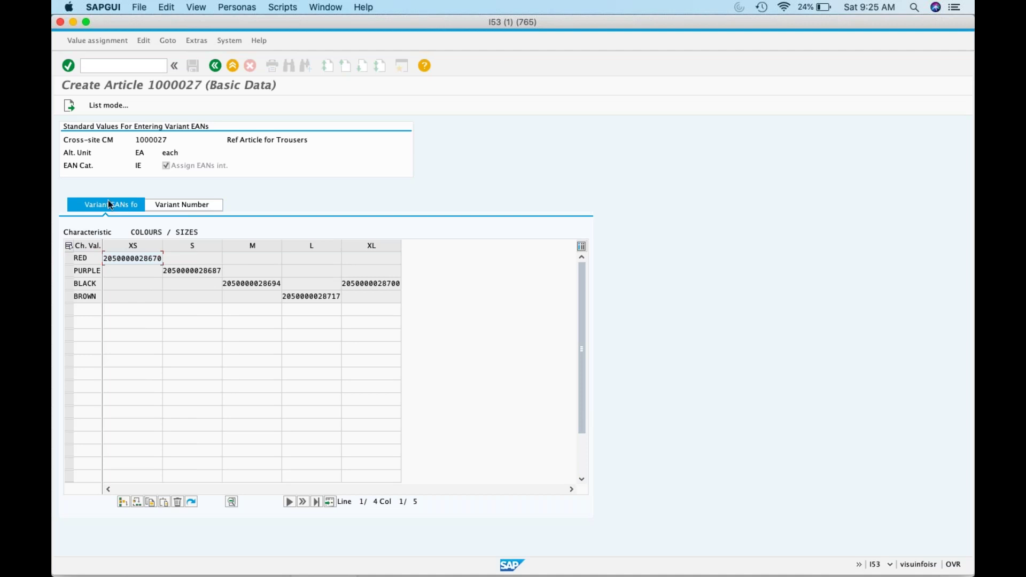
left_click(215, 66)
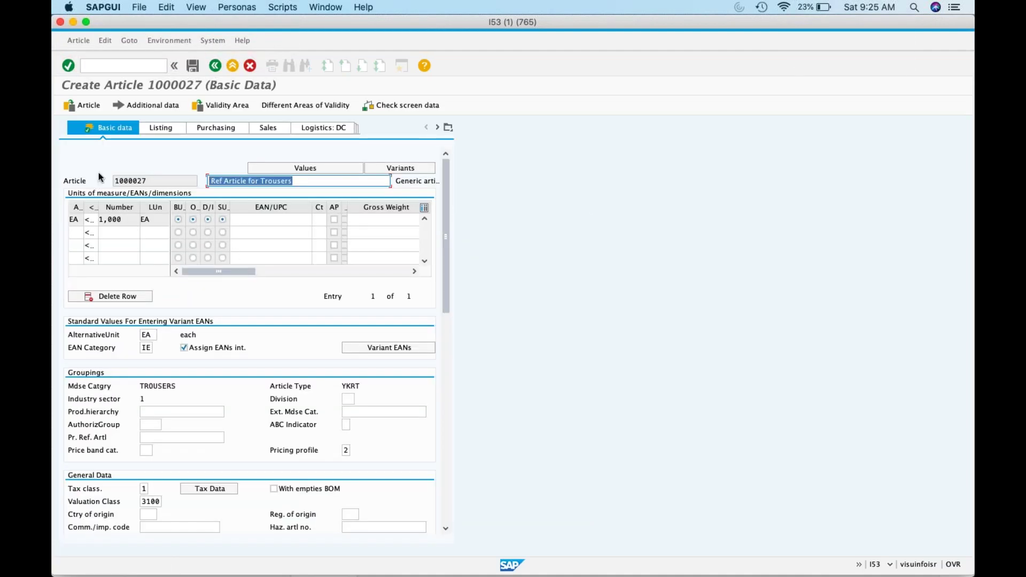
Change the generic article's description to Levis Denim Trousers.
type("Le")
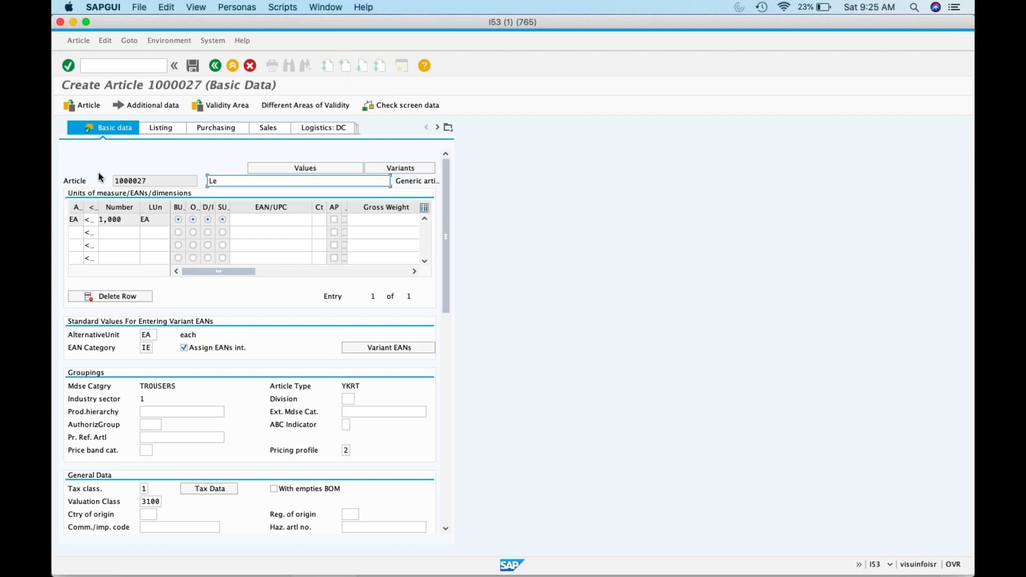
type("vis Denim Trousers")
Review the article's groupings and general data, examining the pricing reference article field and the available pricing profiles for variants.
left_click_drag(447, 202, 446, 280)
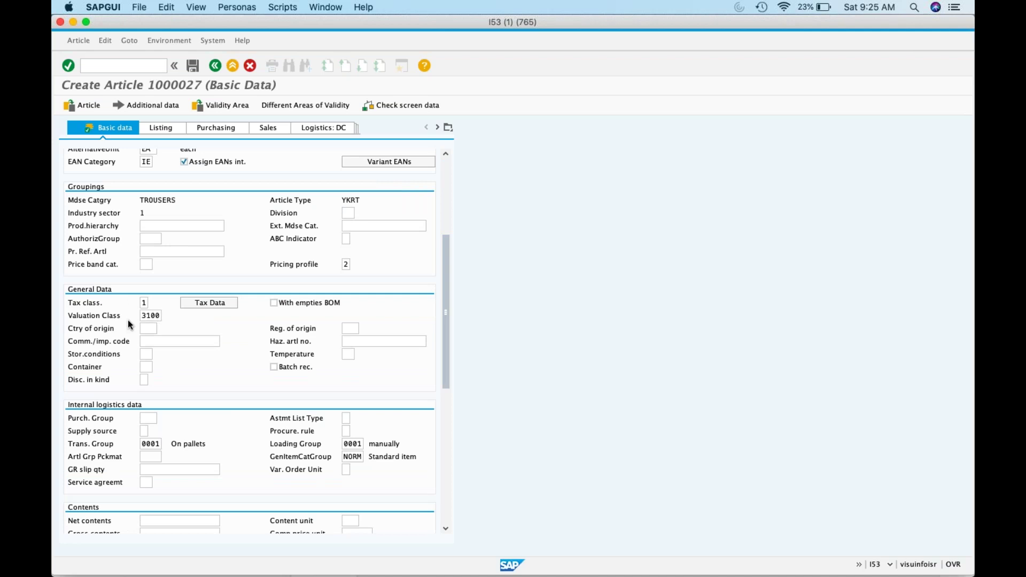
left_click_drag(448, 364, 470, 226)
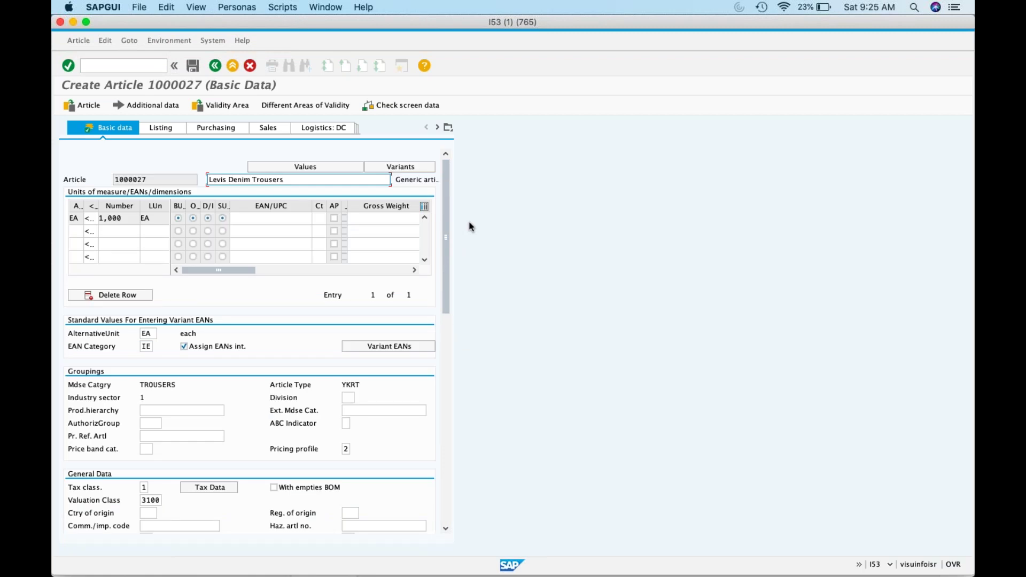
left_click_drag(445, 229, 447, 262)
left_click(347, 389)
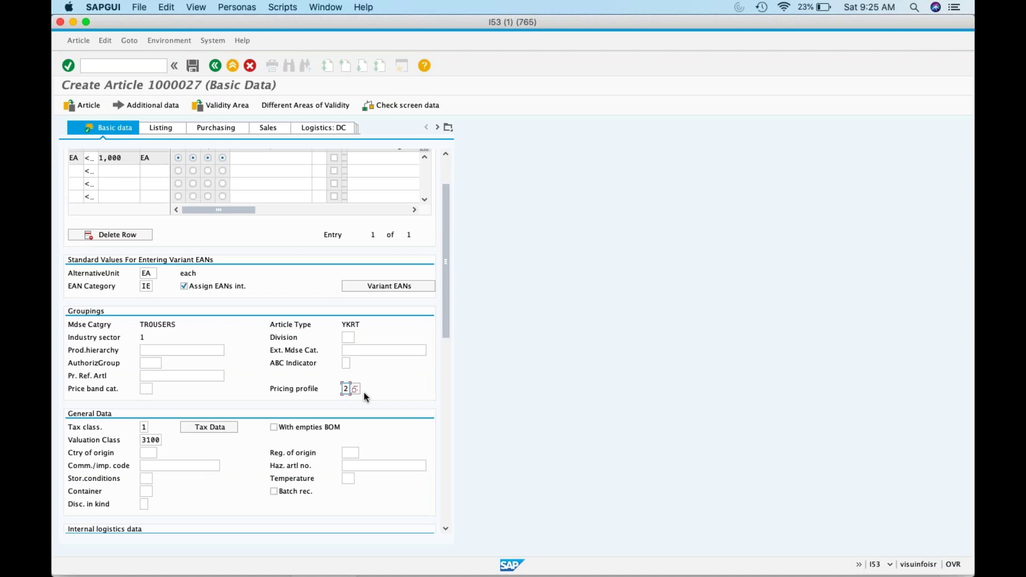
left_click(146, 377)
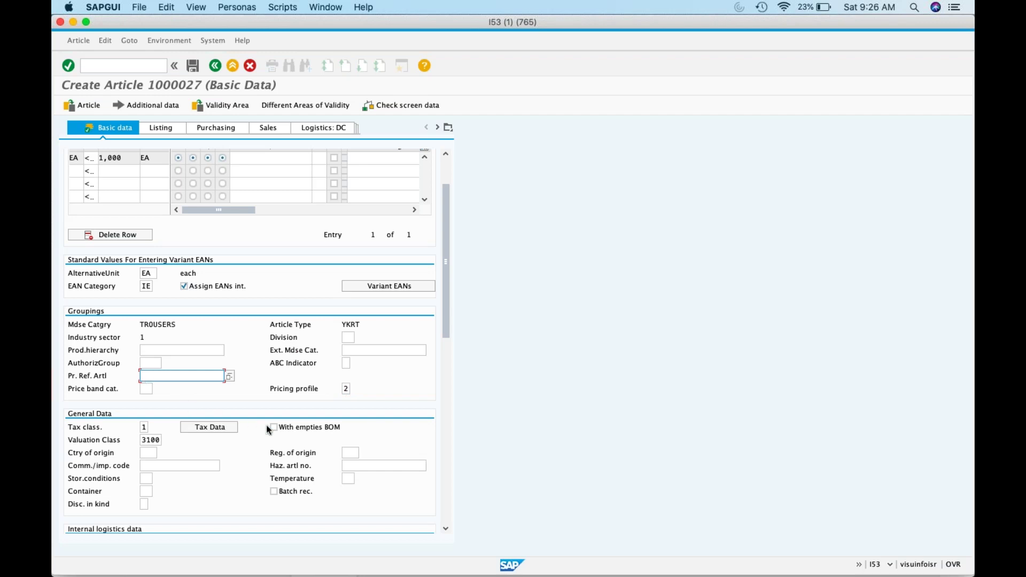
left_click(347, 388)
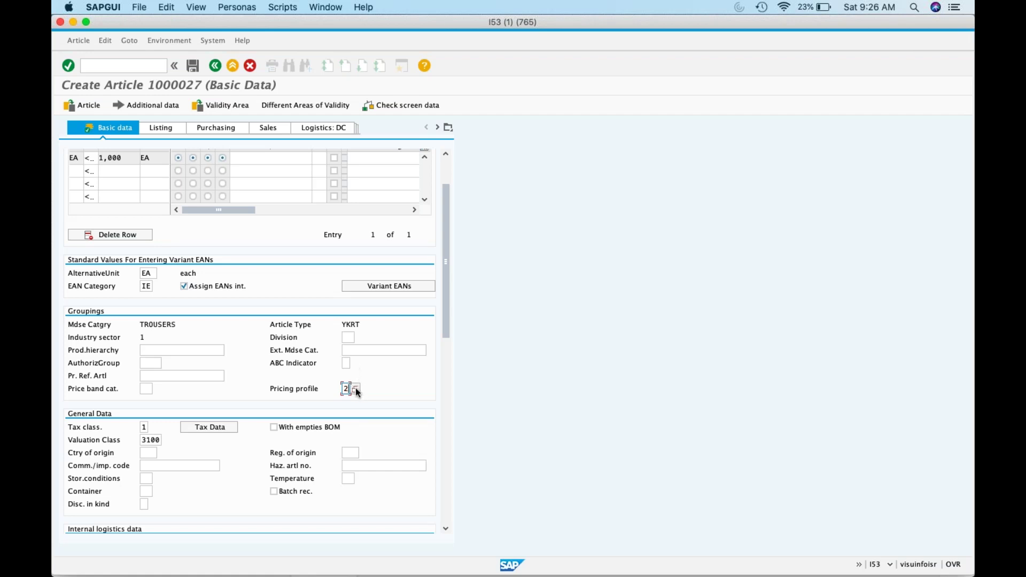
left_click(356, 389)
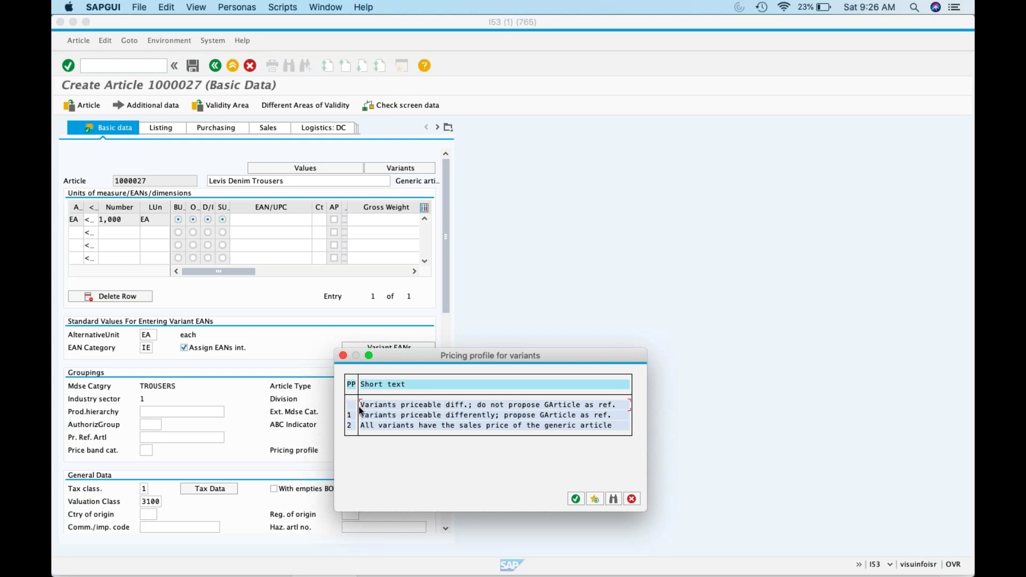
left_click(382, 404)
left_click(349, 415)
left_click(350, 426)
left_click(633, 499)
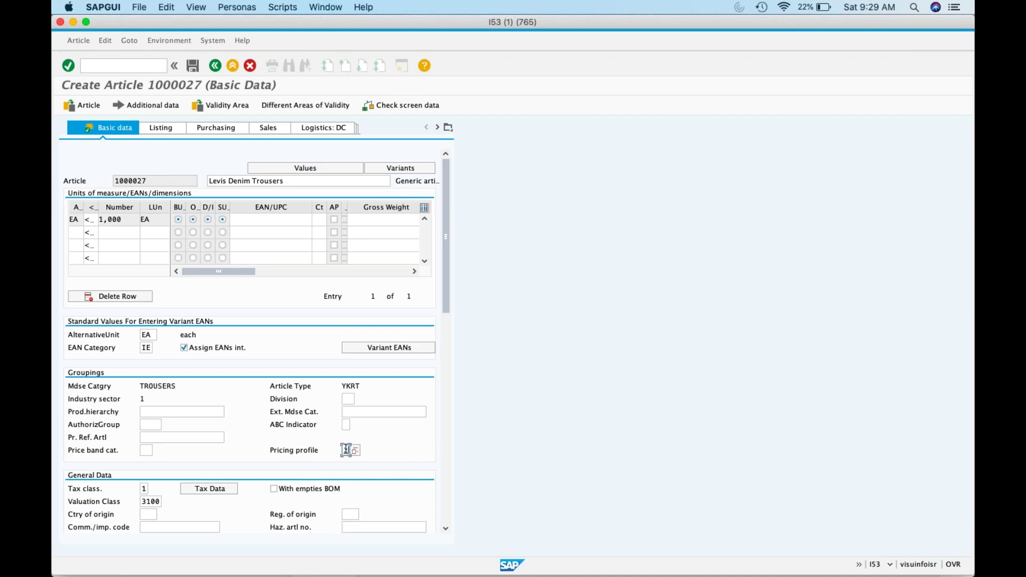
Check the generic article's pricing reference article field and its areas of validity, closing the dialog without changes.
left_click(161, 437)
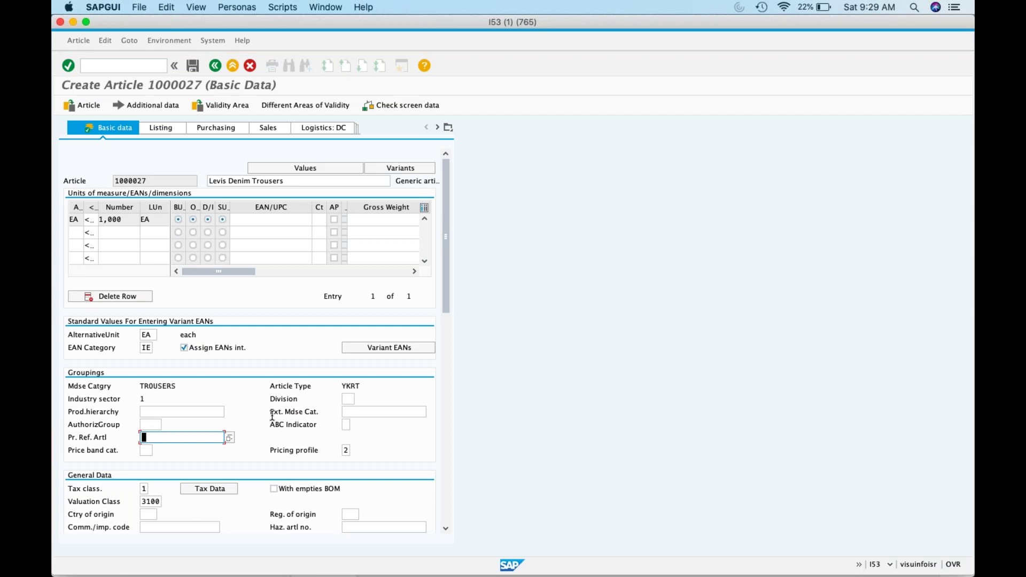
left_click(242, 110)
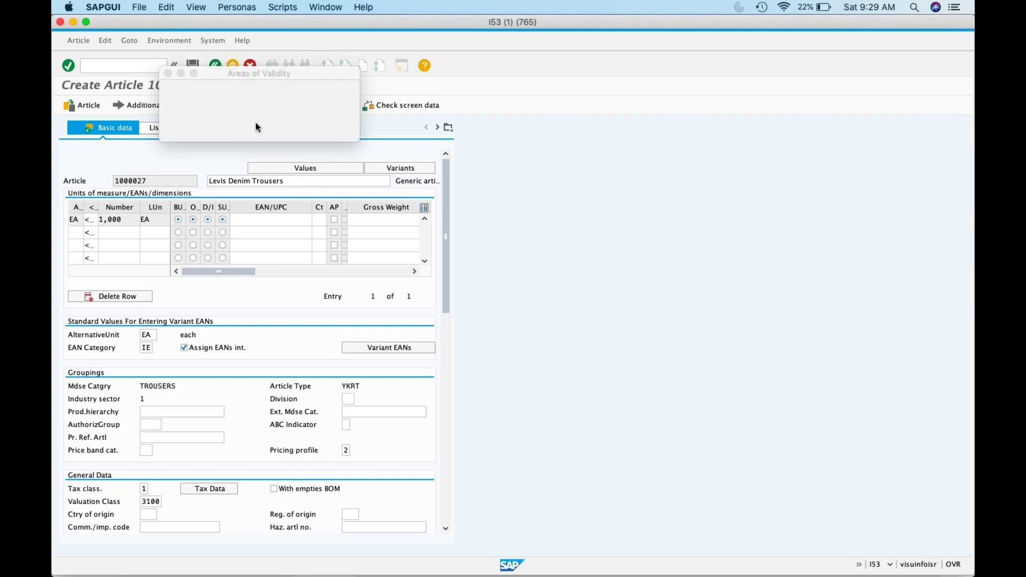
left_click(244, 93)
key("F4")
key("Escape")
key("Escape")
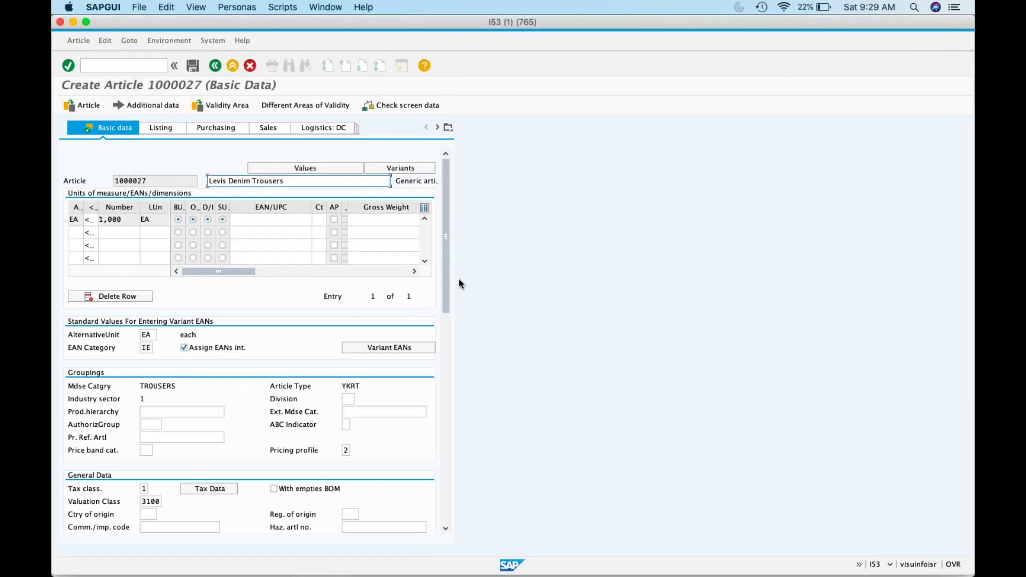
Go through the remaining basic data and the distribution center and store logistics views, and save the generic article.
left_click_drag(447, 275, 461, 223)
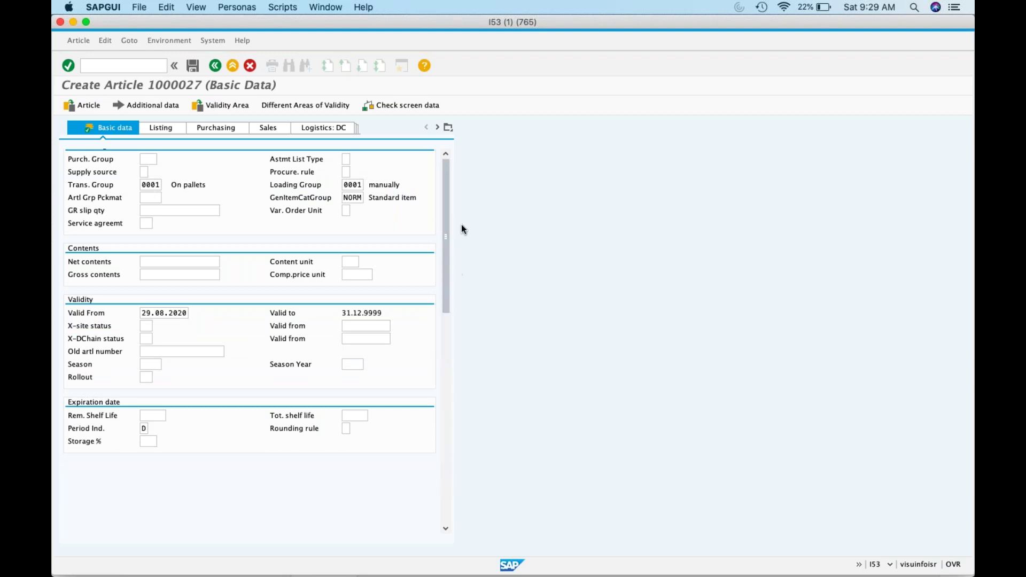
left_click(345, 131)
left_click_drag(446, 267, 447, 428)
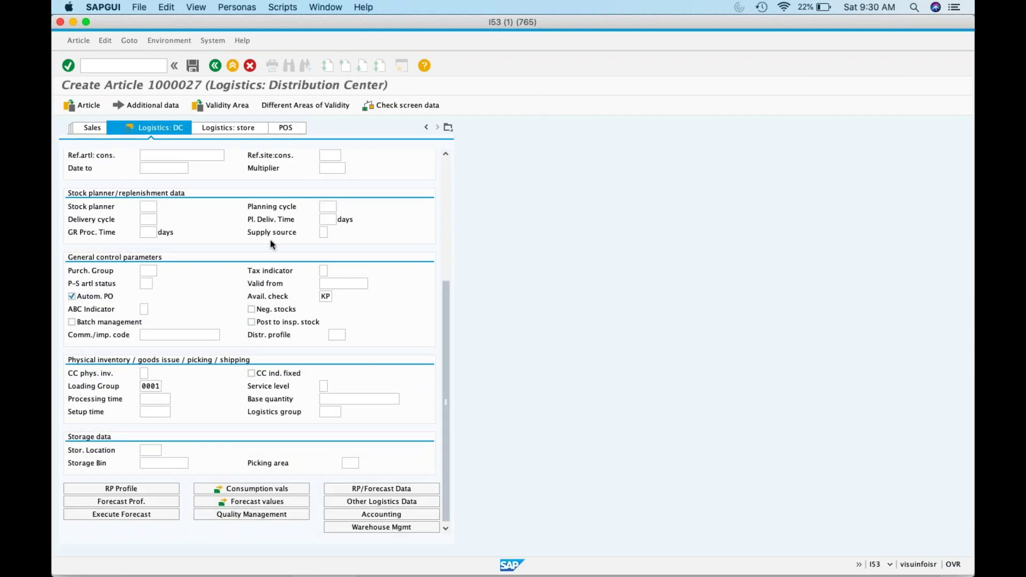
left_click(239, 130)
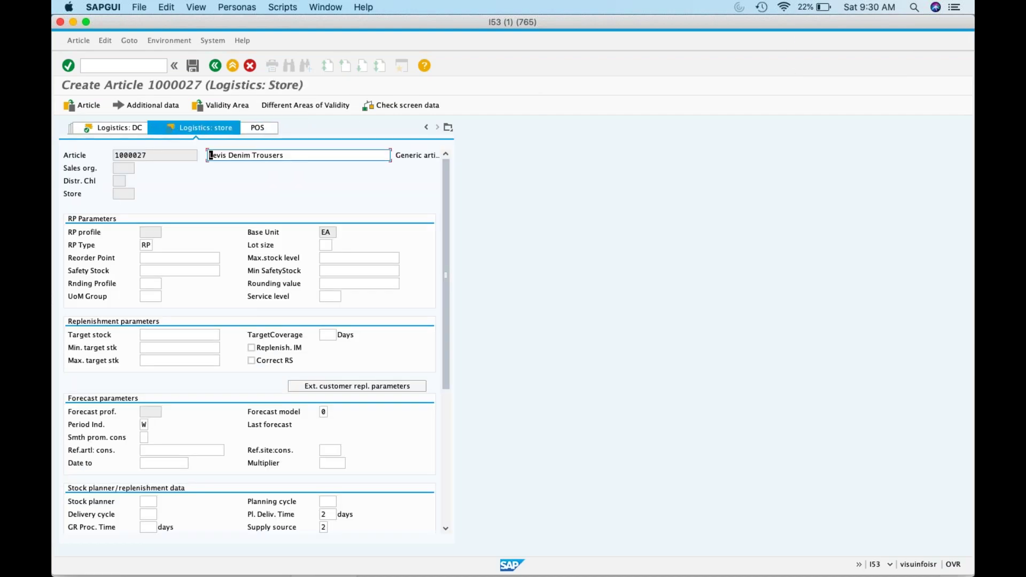
left_click_drag(447, 263, 448, 340)
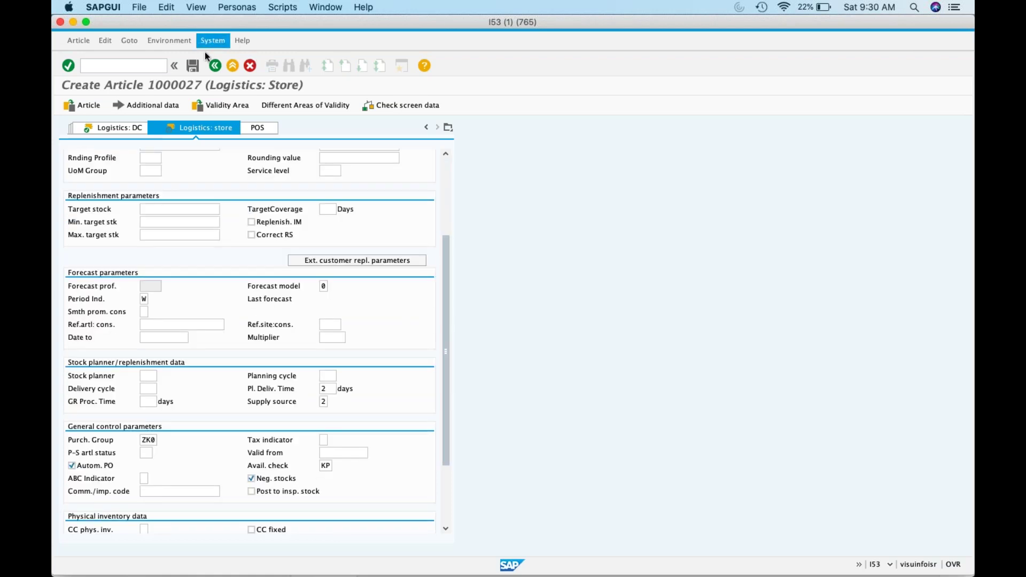
left_click(194, 66)
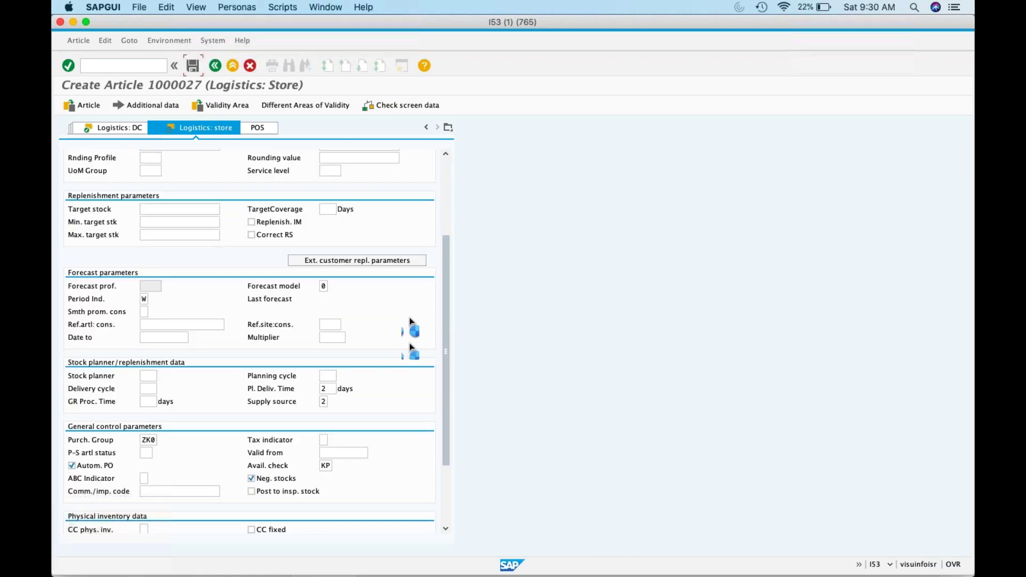
mouse_move(275, 550)
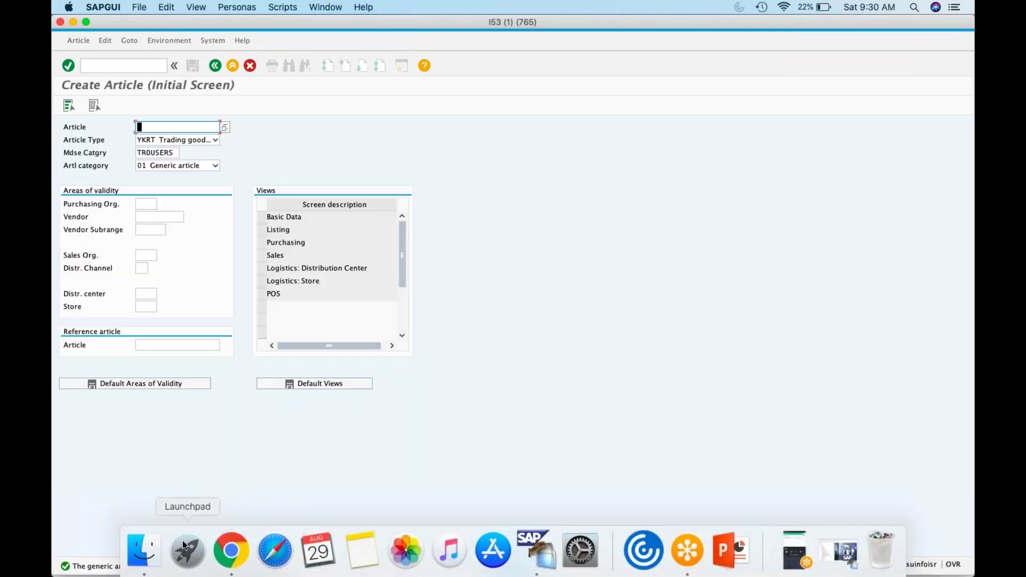
left_click(144, 550)
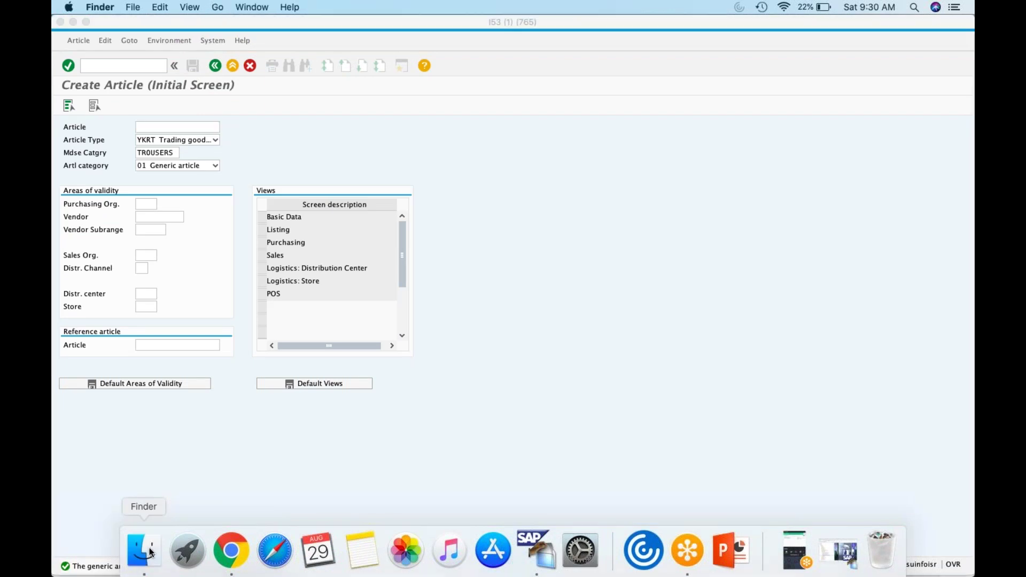
left_click(128, 21)
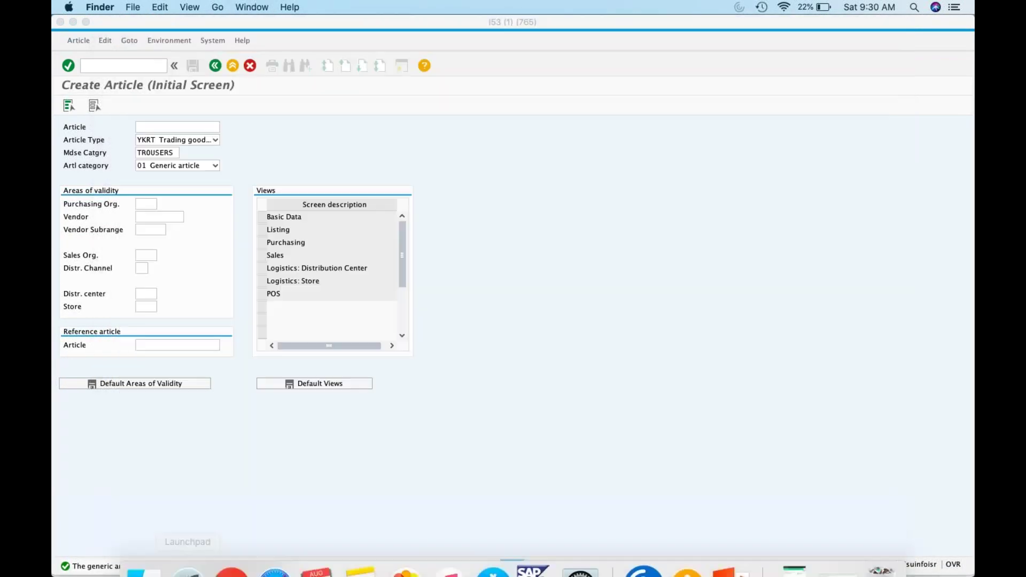
mouse_move(187, 572)
left_click(274, 551)
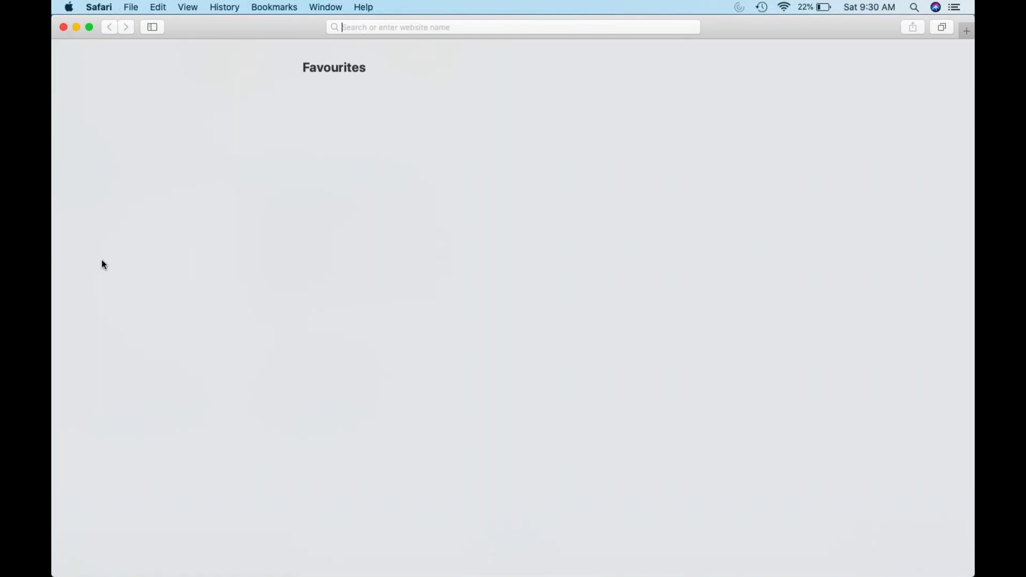
left_click(63, 27)
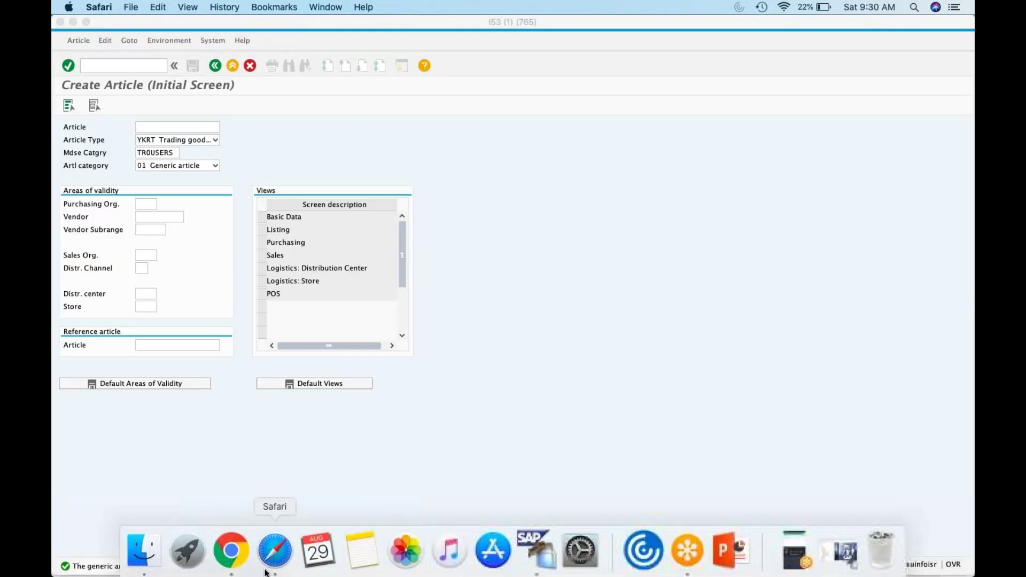
Switch to the Google Sheets workbook in Chrome and record 1000027 as the Level 5 article under Trousers.
left_click(246, 556)
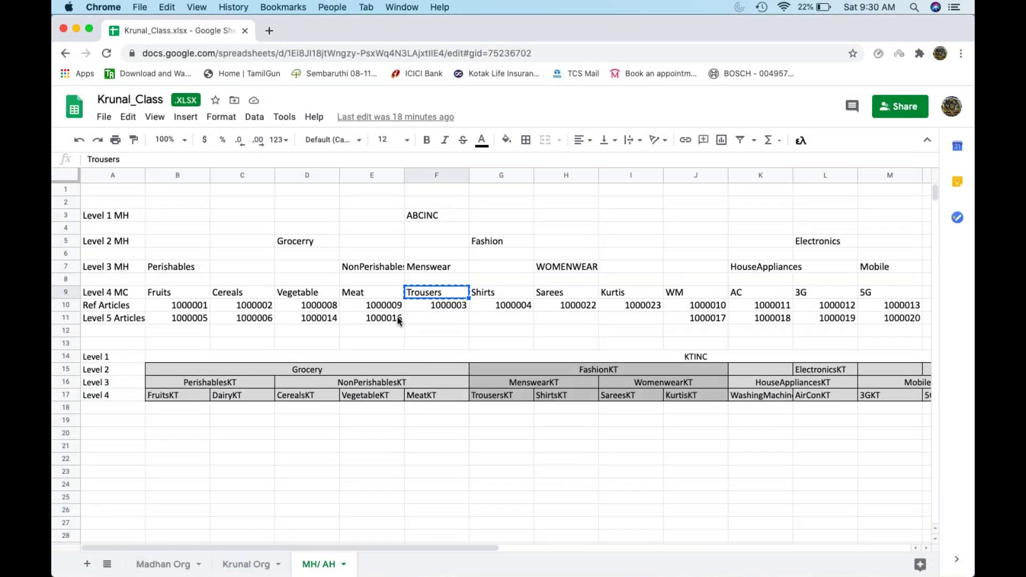
left_click(398, 319)
key("super+c")
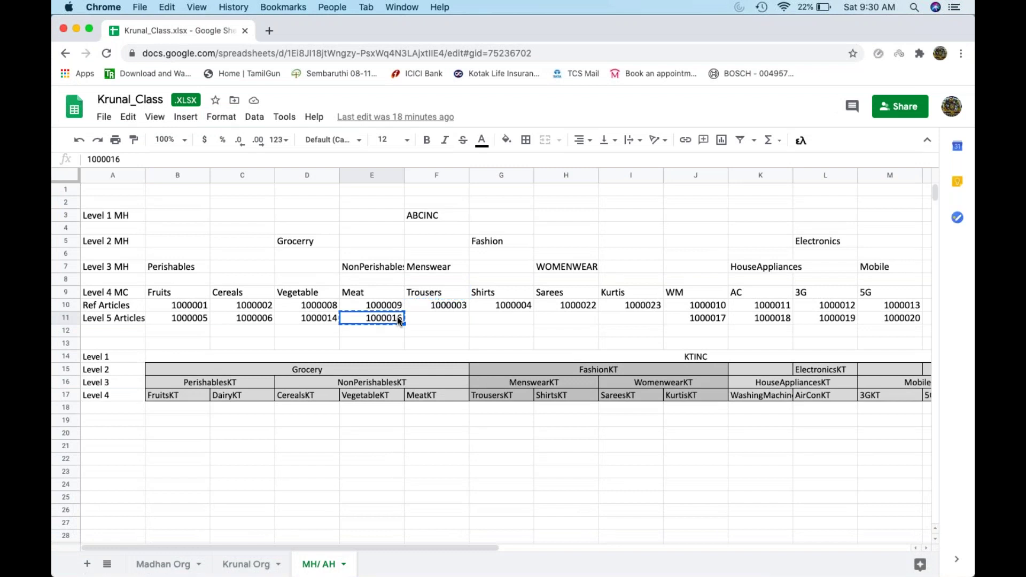
left_click(451, 321)
key("super+v")
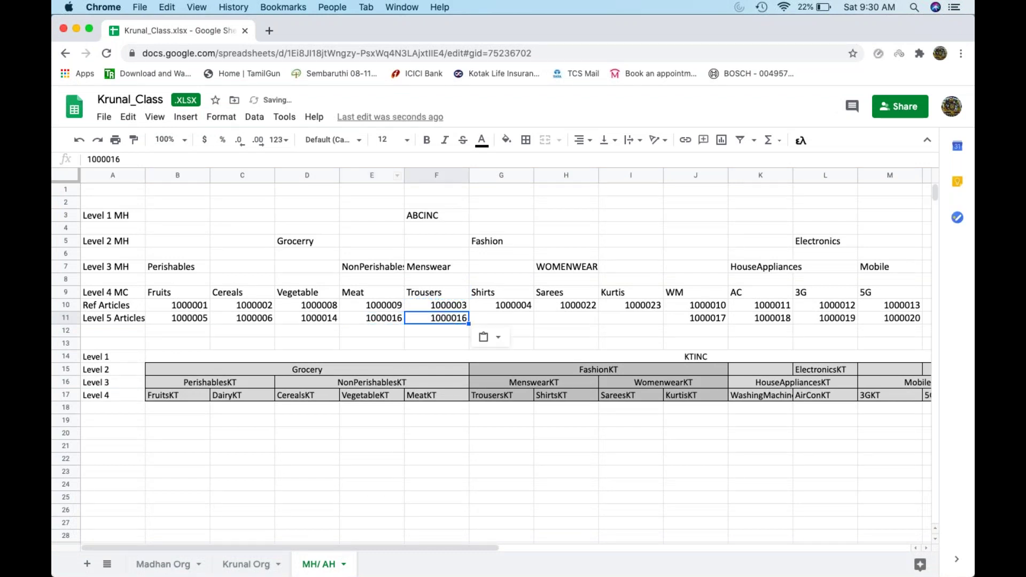
left_click(186, 157)
key("BackSpace")
key("BackSpace")
type("27")
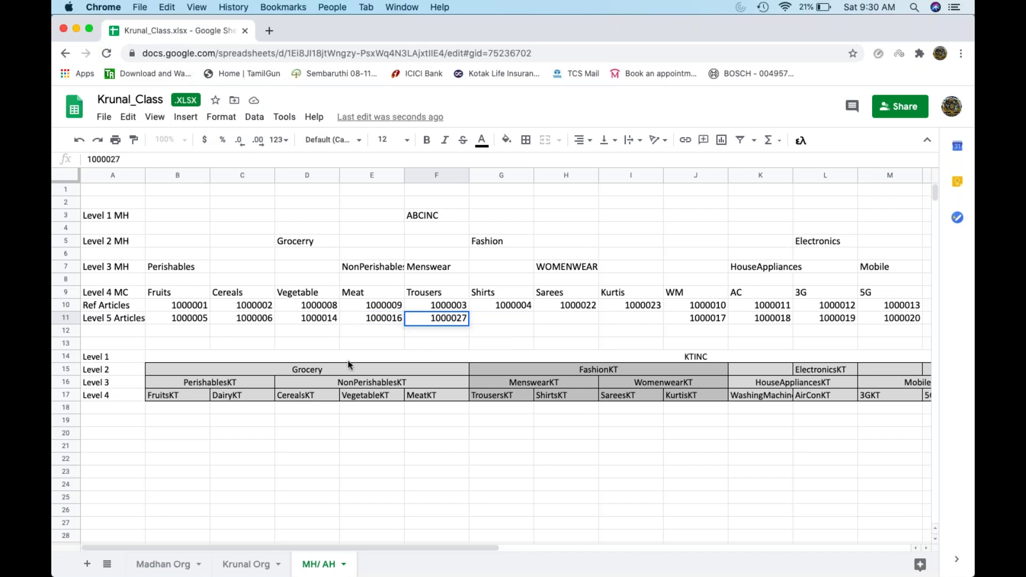
key("Return")
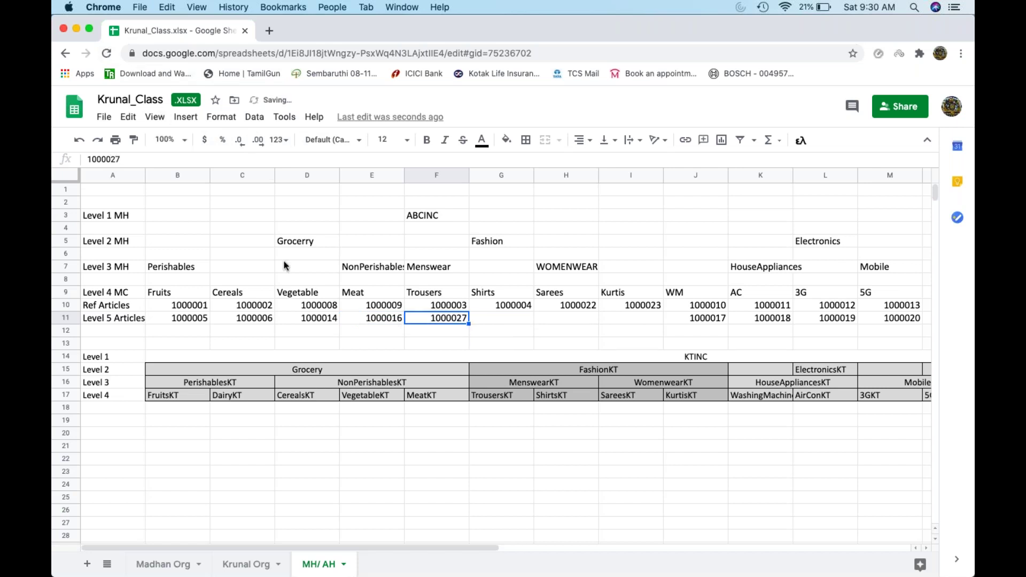
Minimise the spreadsheet, switch back to SAP, and resize and reposition its window so the desktop shows beside it.
left_click(75, 29)
left_click(105, 7)
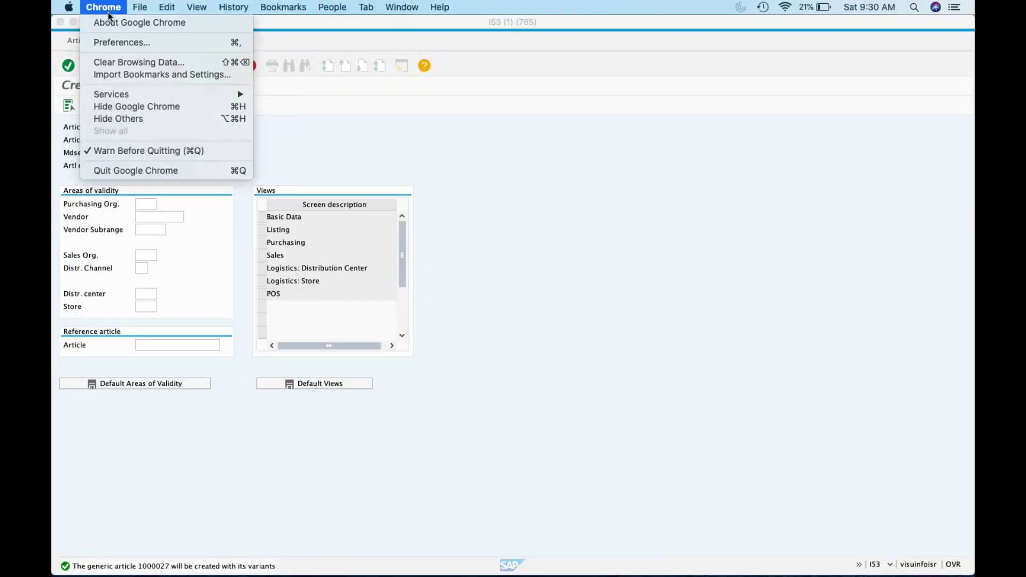
left_click(705, 97)
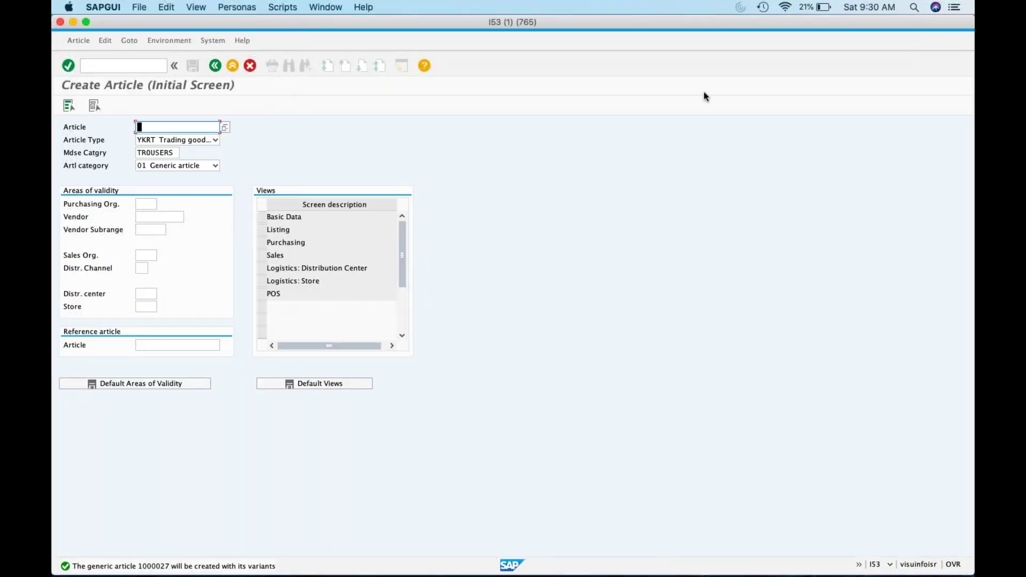
left_click(86, 21)
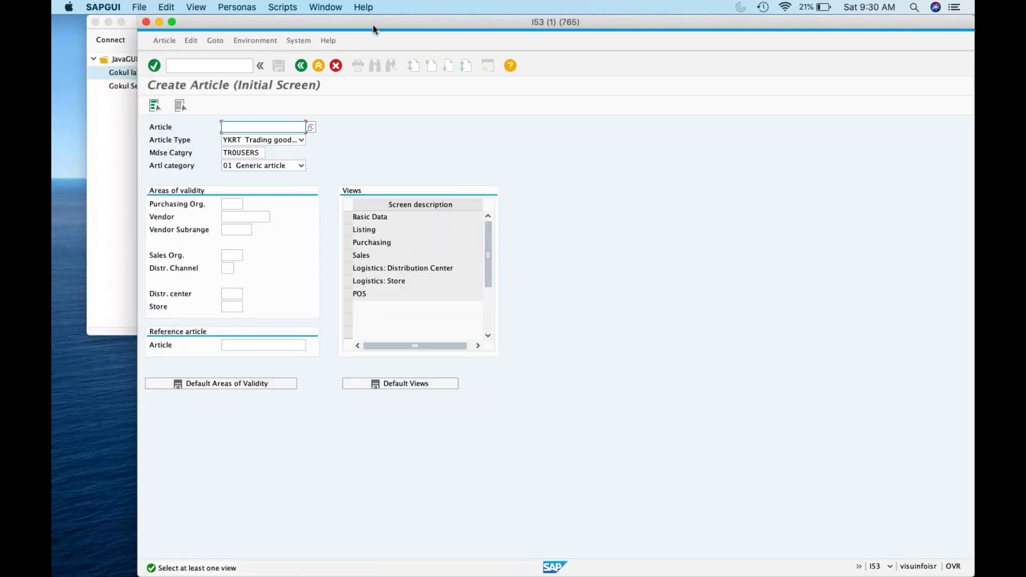
left_click_drag(373, 28, 291, 24)
Open a new SAP session and start transaction MM43 for displaying articles in it.
mouse_move(865, 575)
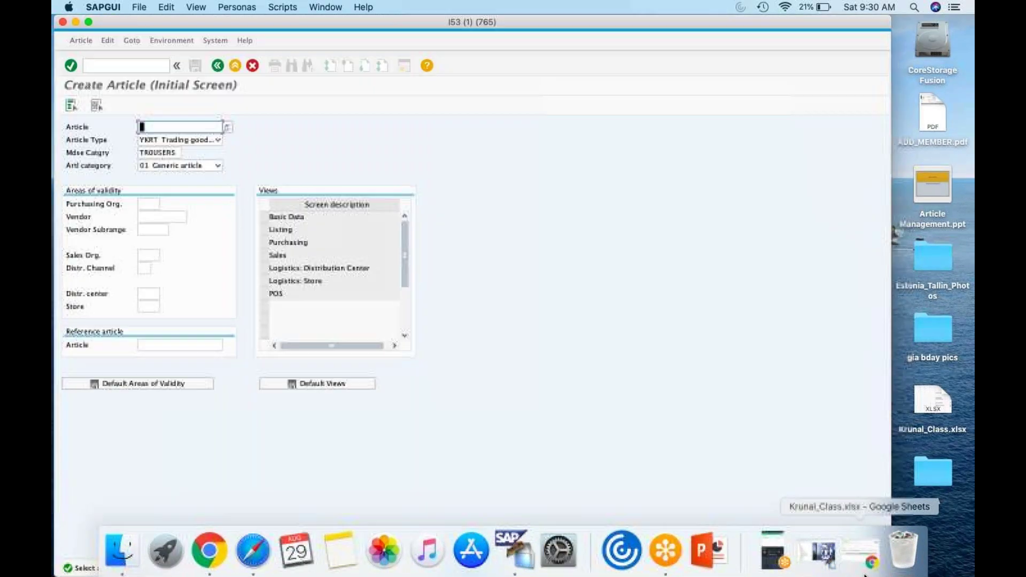
left_click(140, 8)
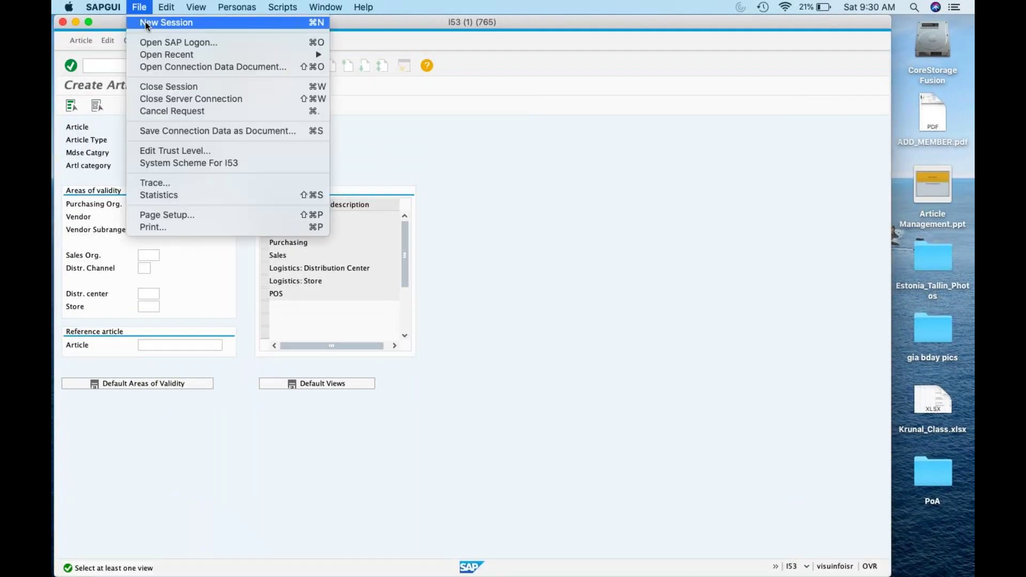
left_click(273, 142)
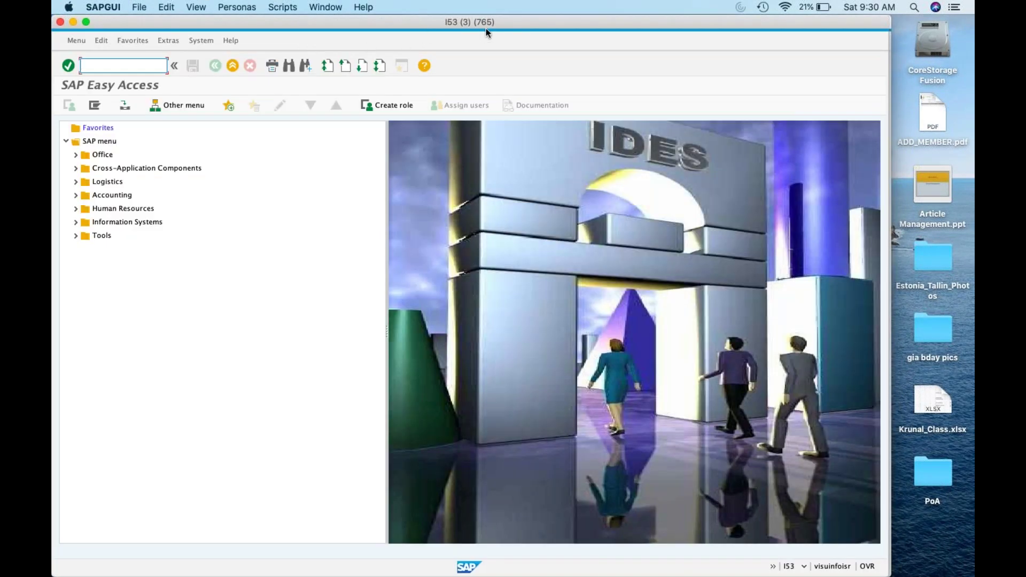
left_click_drag(487, 27, 598, 26)
type("mm43")
key("Return")
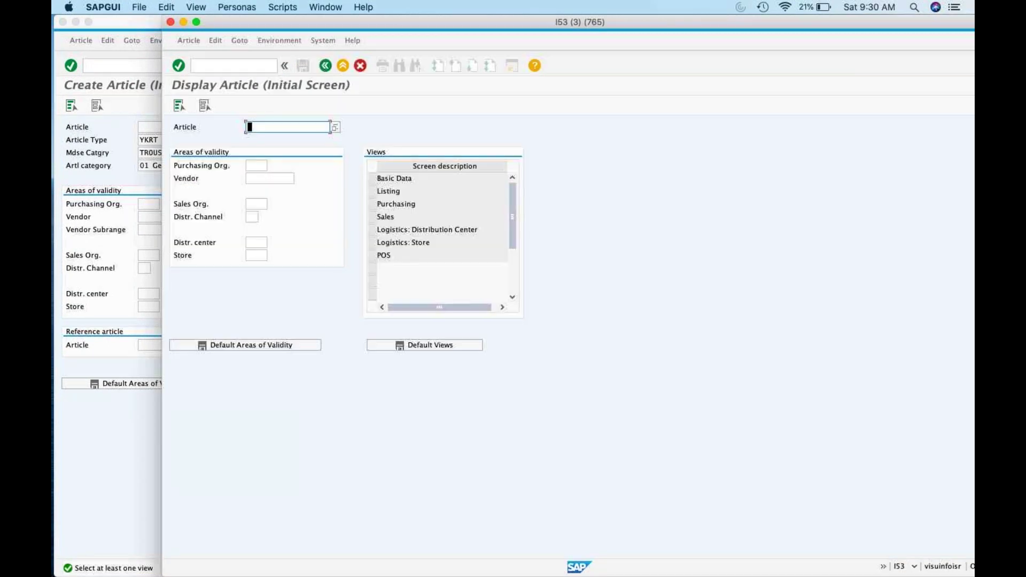
Display the Basic Data view of article 1000027.
type("10")
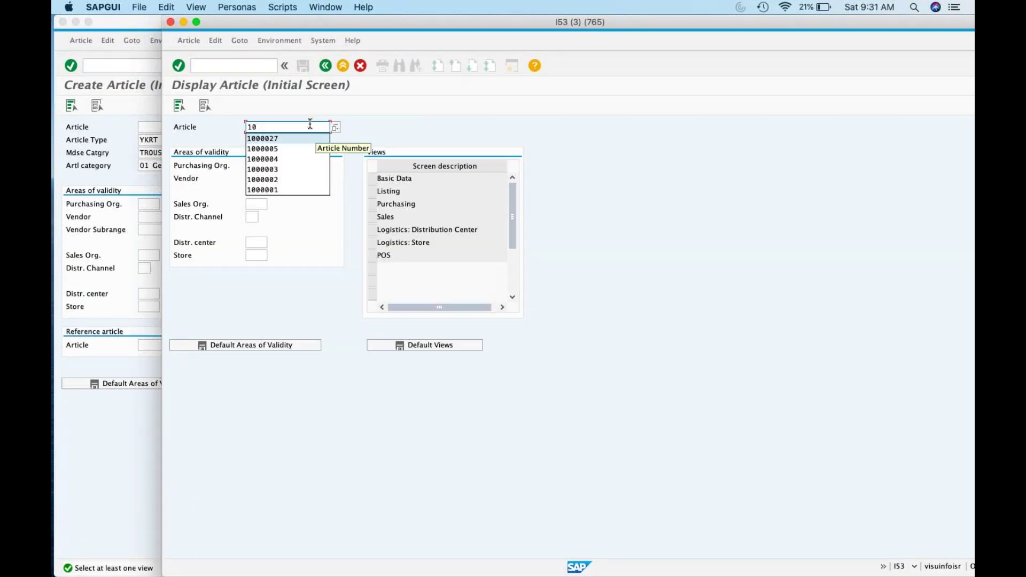
left_click(307, 139)
left_click(372, 178)
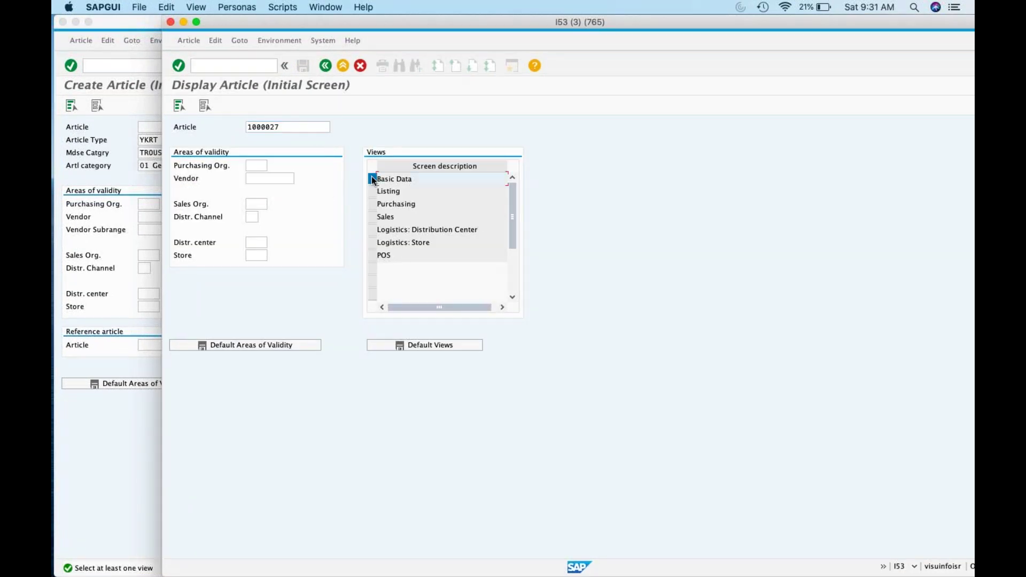
key("Return")
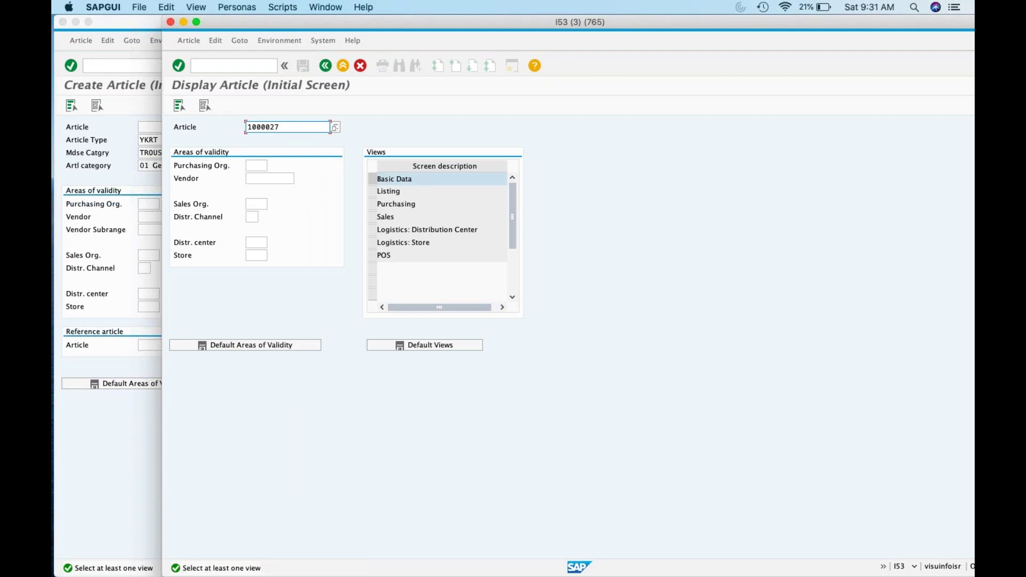
left_click(373, 179)
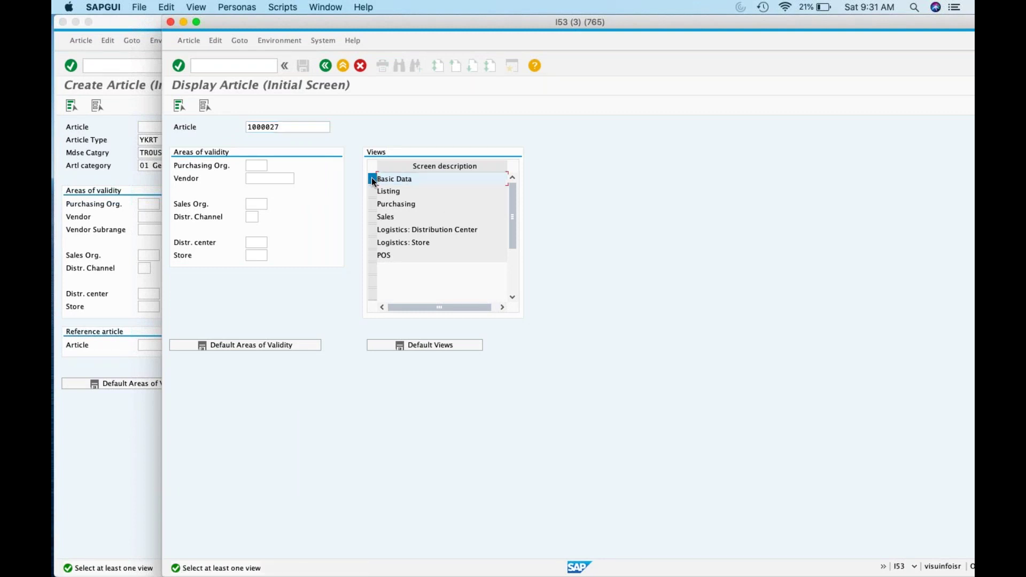
key("Return")
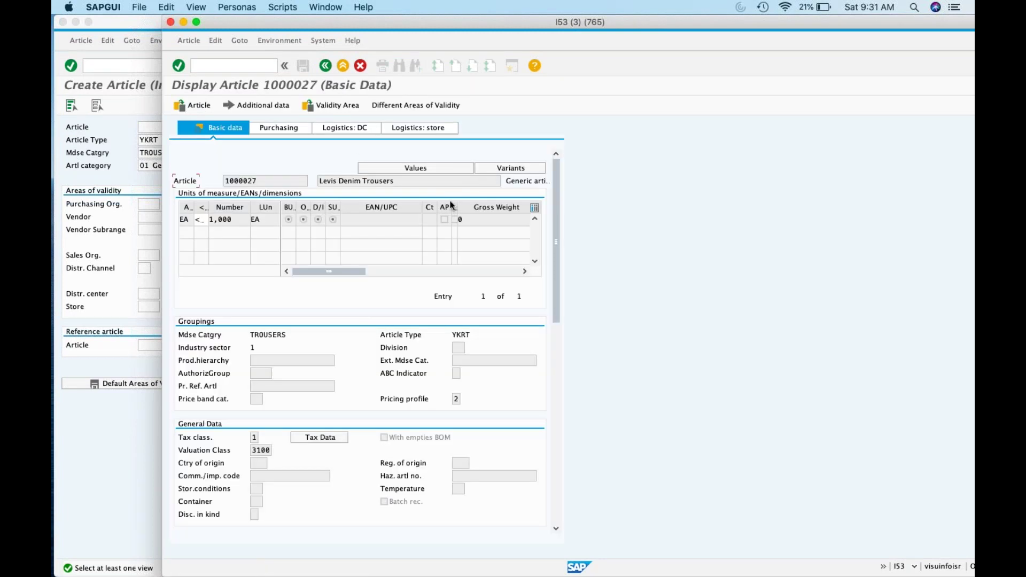
left_click_drag(557, 321, 348, 148)
left_click(352, 111)
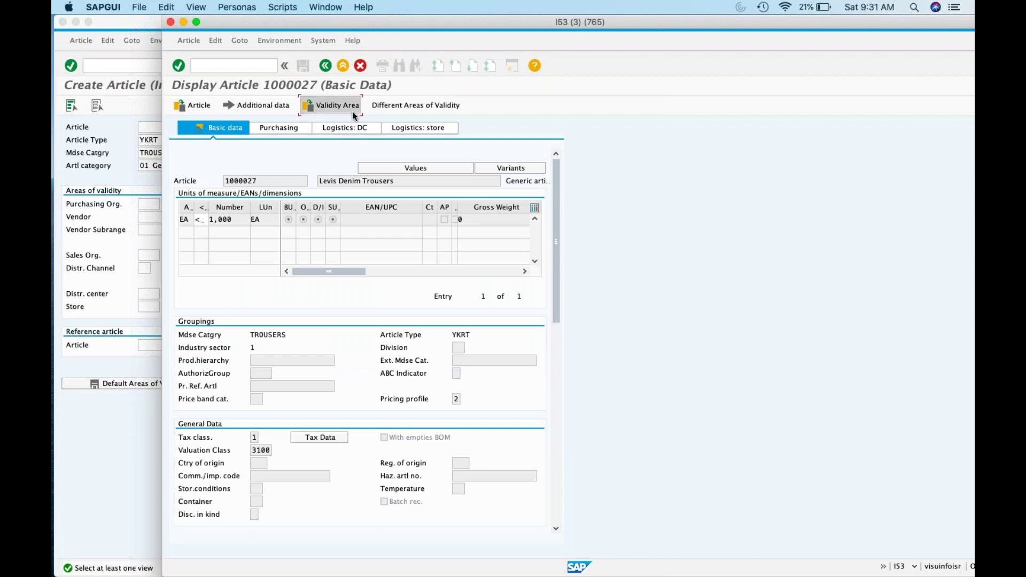
left_click(443, 94)
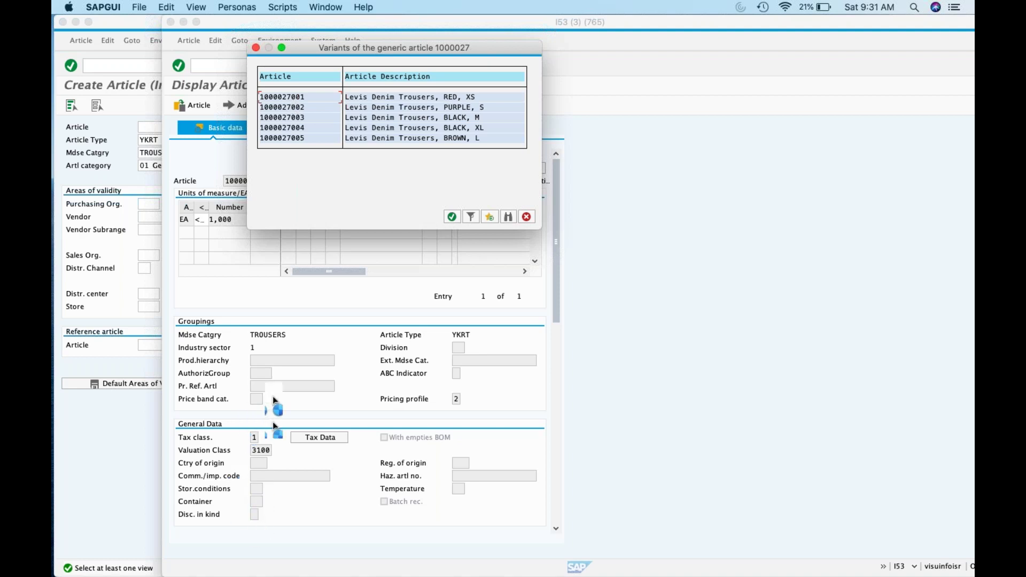
double_click(293, 100)
left_click(434, 129)
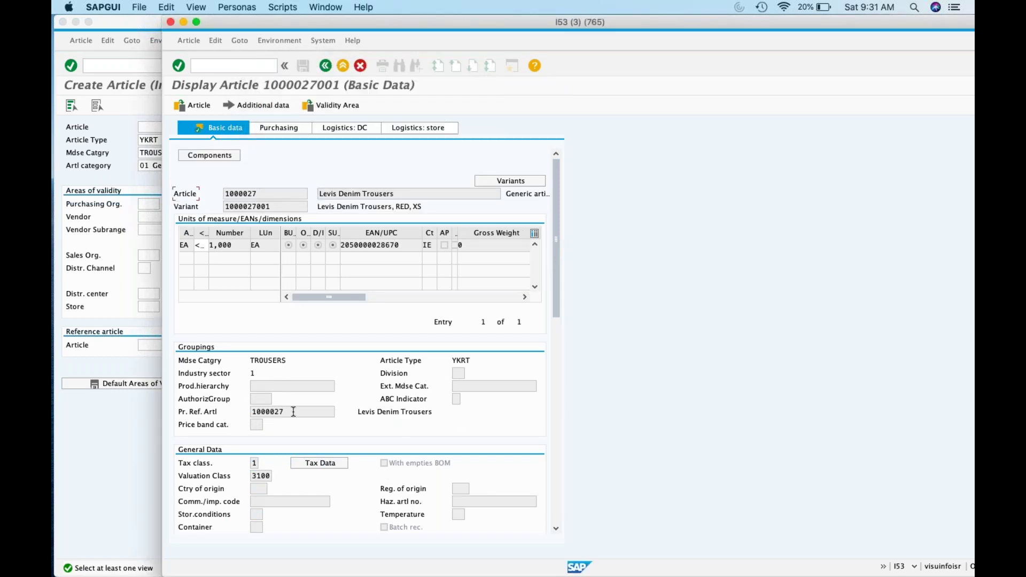
Examine which article the variant uses as its pricing reference article.
left_click_drag(293, 412, 223, 412)
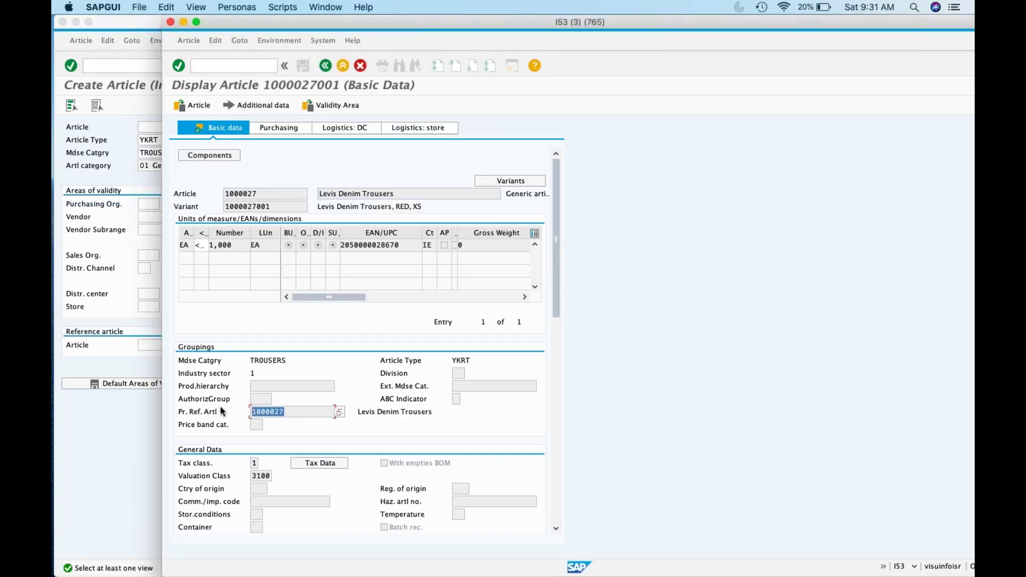
left_click(292, 412)
left_click_drag(287, 412, 225, 414)
Start transaction SE16N in place of the article display and load the selection criteria of table MARA.
left_click(264, 64)
type("/nse16n")
key("Return")
type("m")
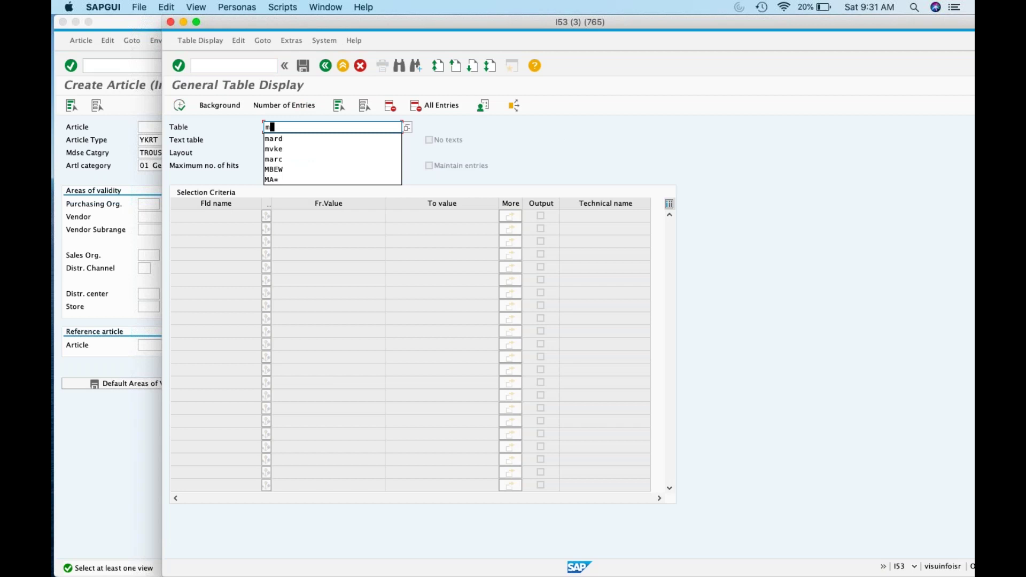
type("ara")
key("Return")
Display the MARA entries for article 1000027 and return to the selection criteria.
left_click(299, 229)
type("100")
left_click(314, 239)
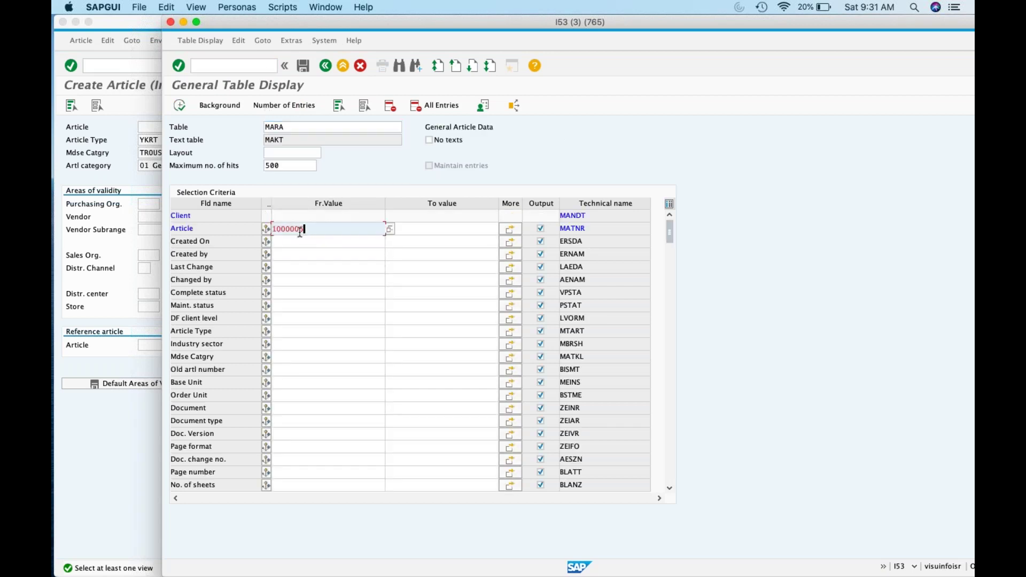
left_click_drag(299, 231, 314, 230)
type("27")
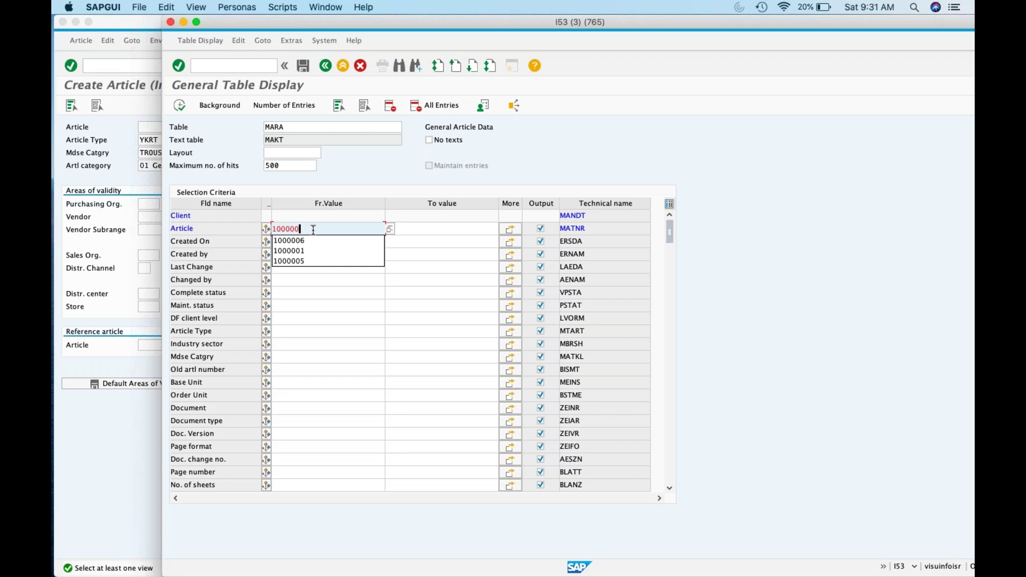
left_click(184, 110)
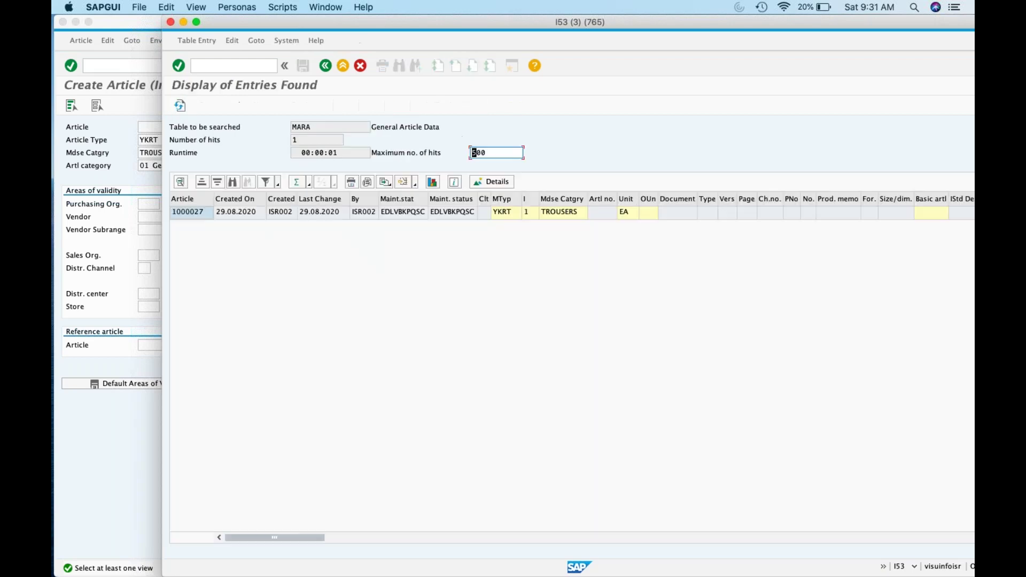
left_click(318, 65)
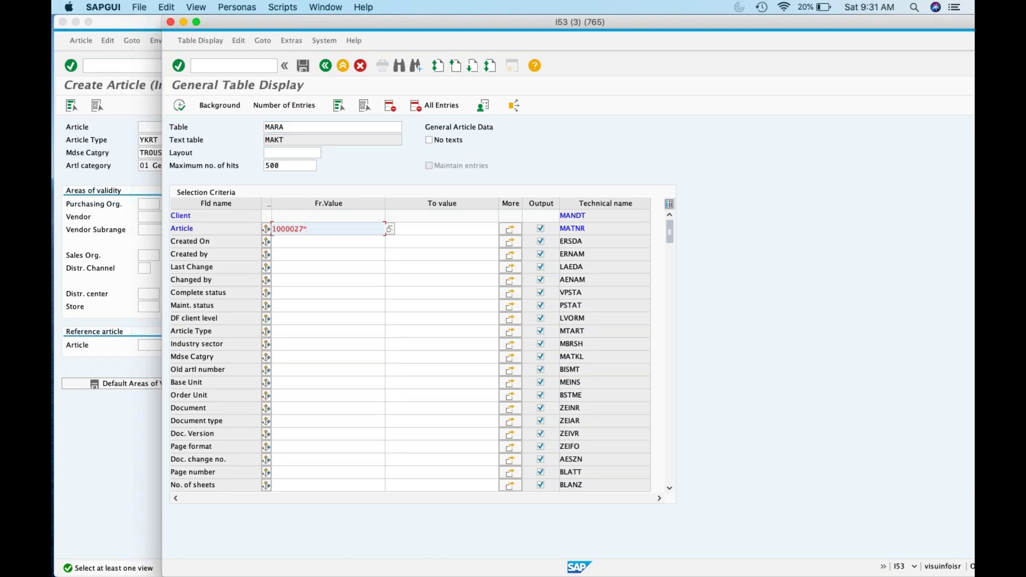
Set the Article selection value to 1000027 without the wildcard.
left_click(181, 106)
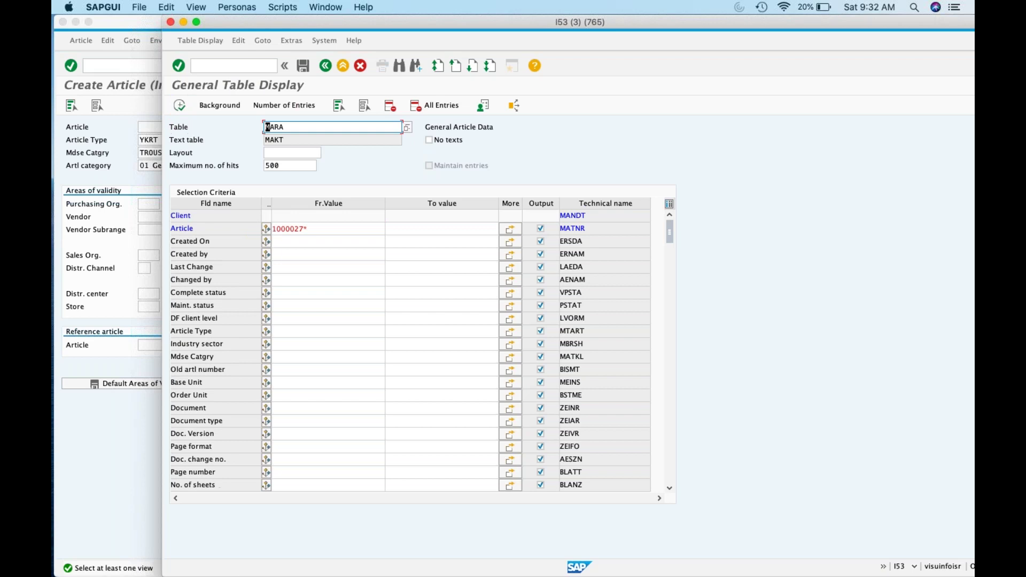
left_click(335, 229)
key("BackSpace")
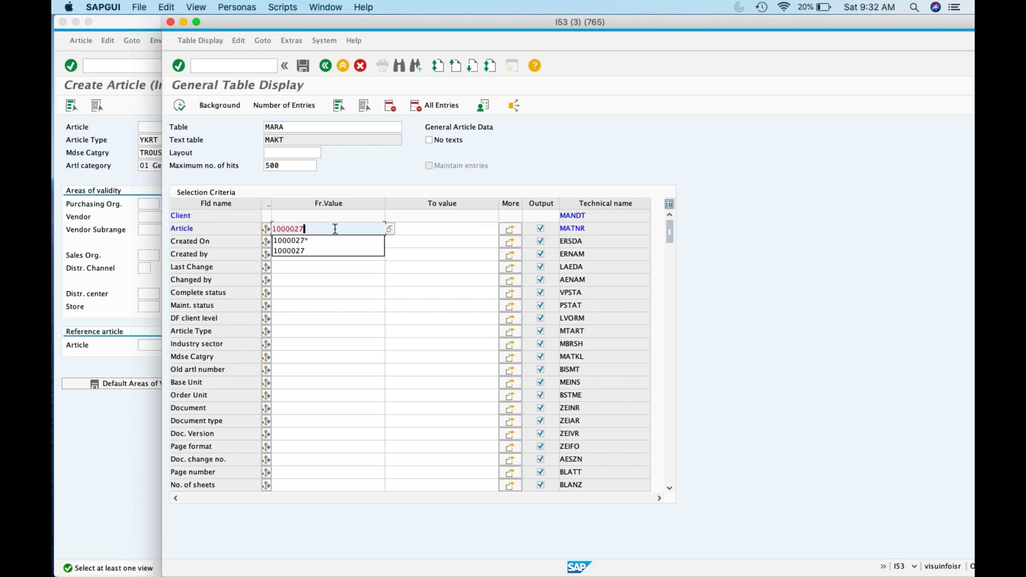
left_click(510, 229)
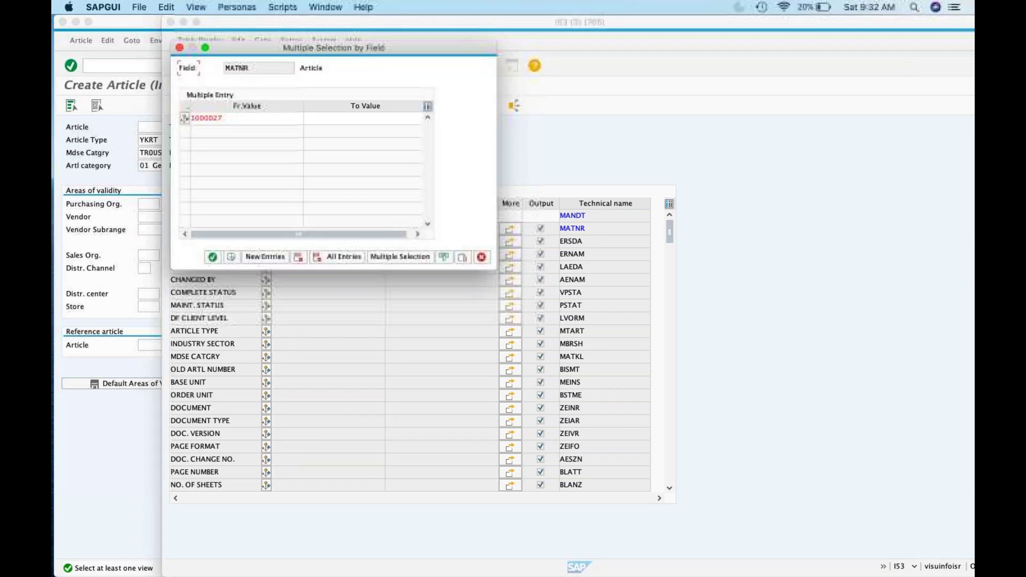
left_click_drag(229, 117, 169, 119)
key("super+c")
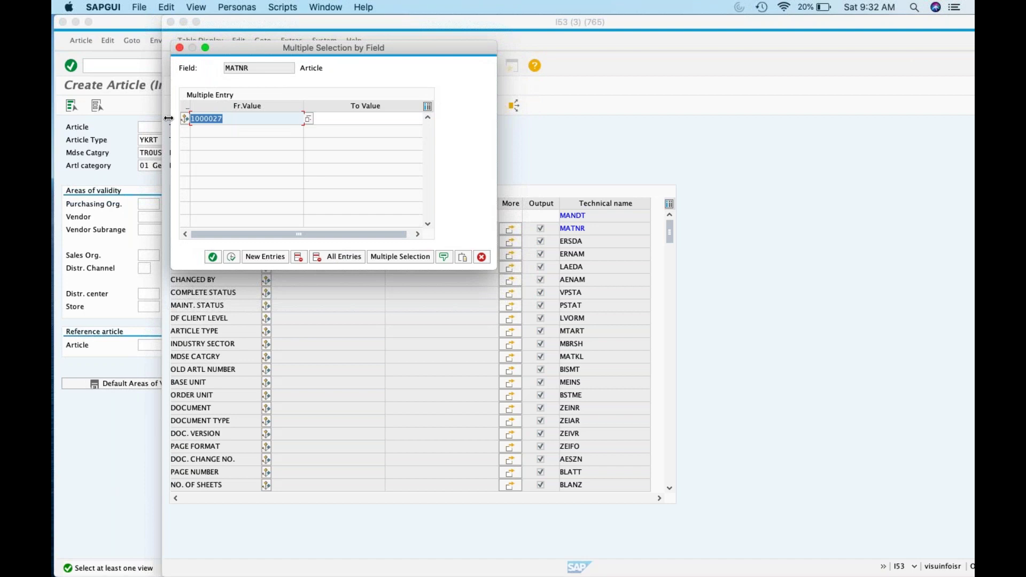
left_click(265, 256)
left_click(217, 131)
key("super+v")
type("001")
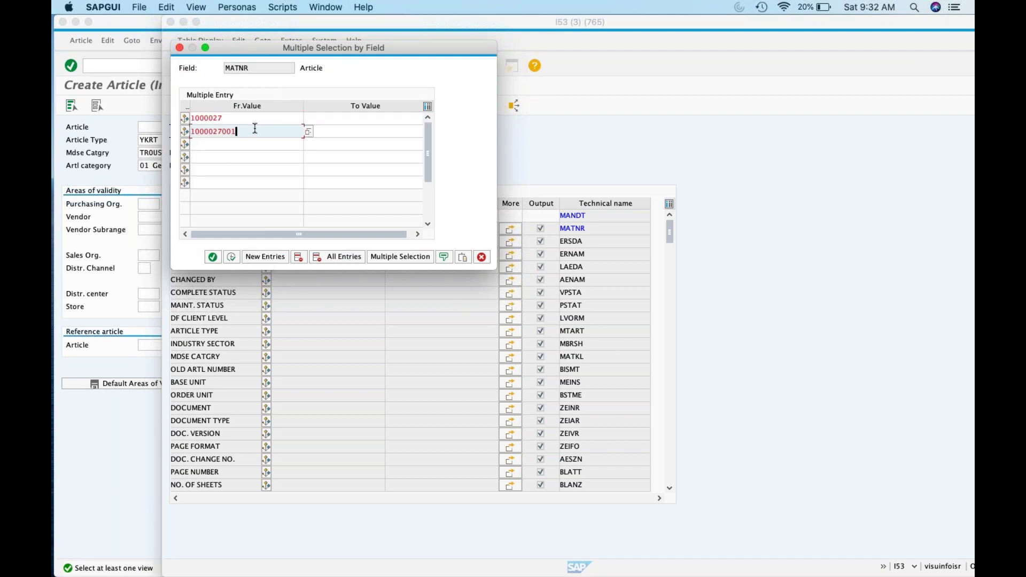
left_click(333, 131)
key("super+v")
type("009")
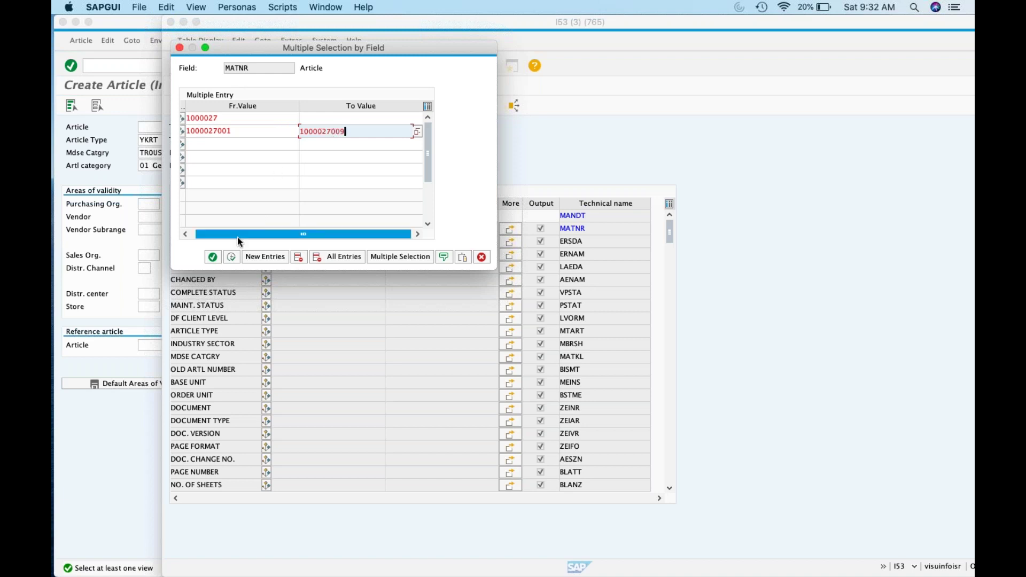
left_click(231, 257)
Run the MARA table display, examine the entries for article 1000027 and its variants, and return to the selection criteria.
key("F8")
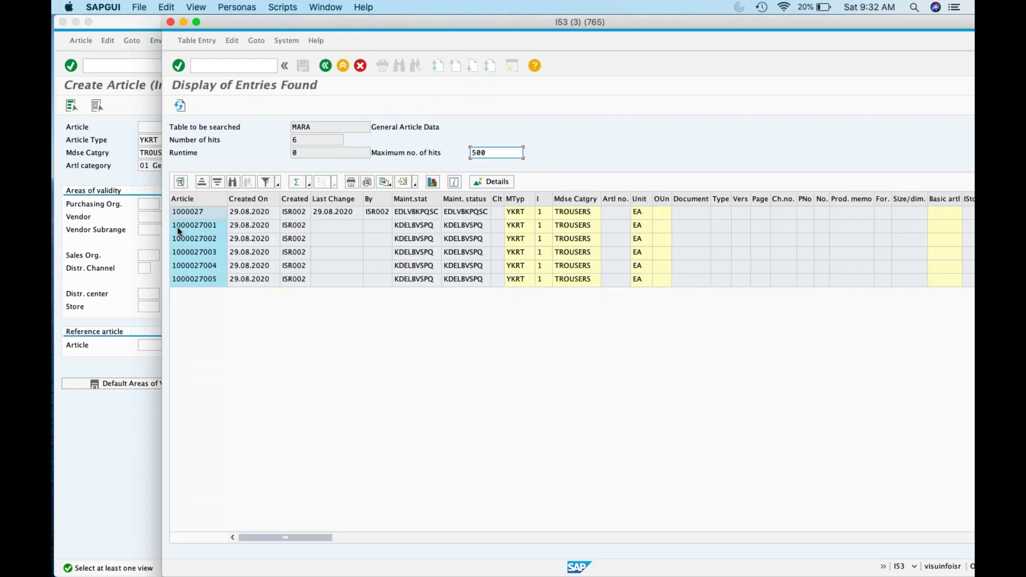
left_click_drag(178, 231, 181, 271)
key("Up")
key("Up")
key("Up")
key("Up")
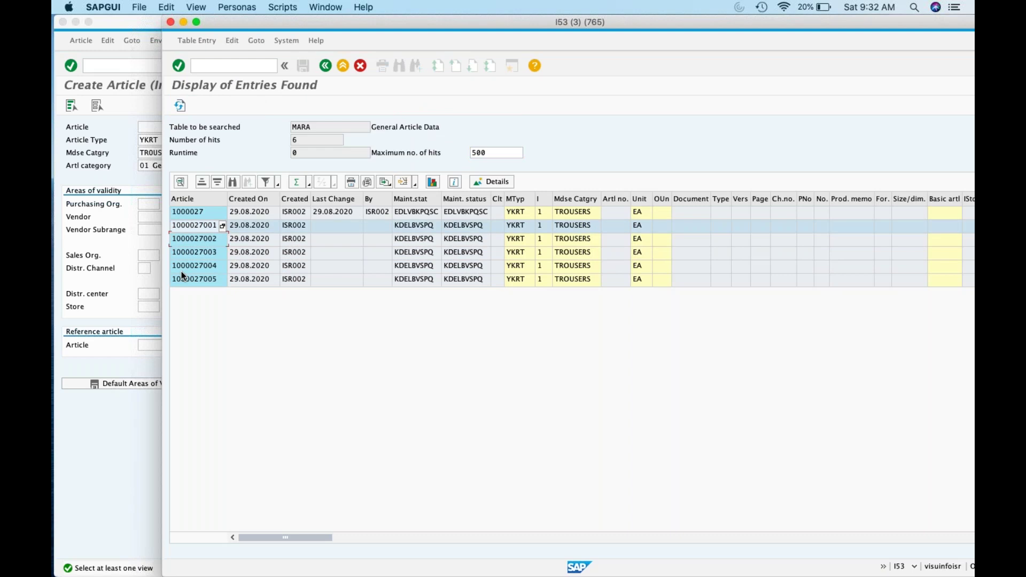
left_click(350, 210)
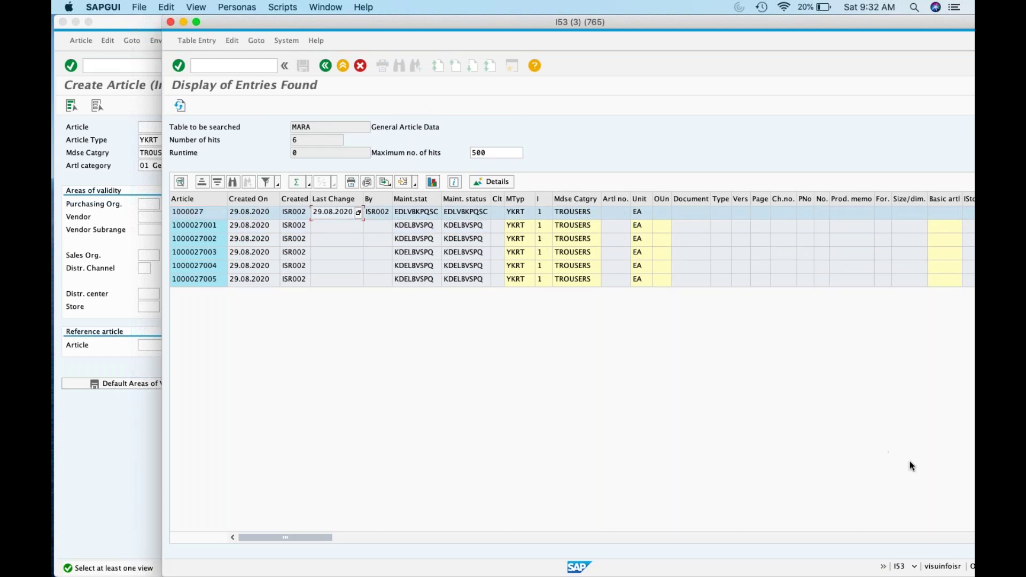
left_click_drag(265, 535, 240, 527)
left_click(323, 70)
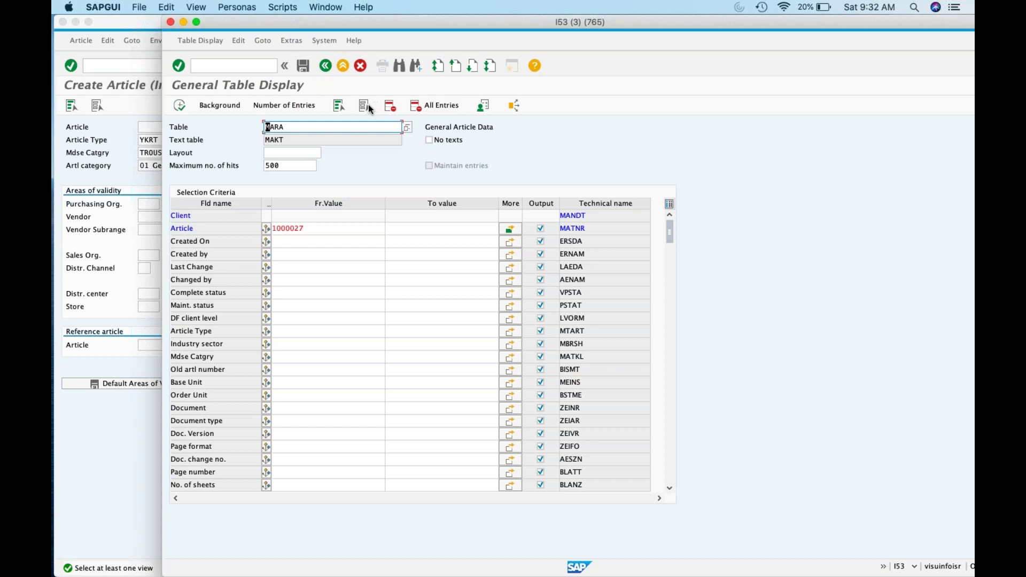
Clear all output fields except Article and Created On, and include Artl Category (ATTYP) in the output.
left_click(366, 105)
left_click(426, 238)
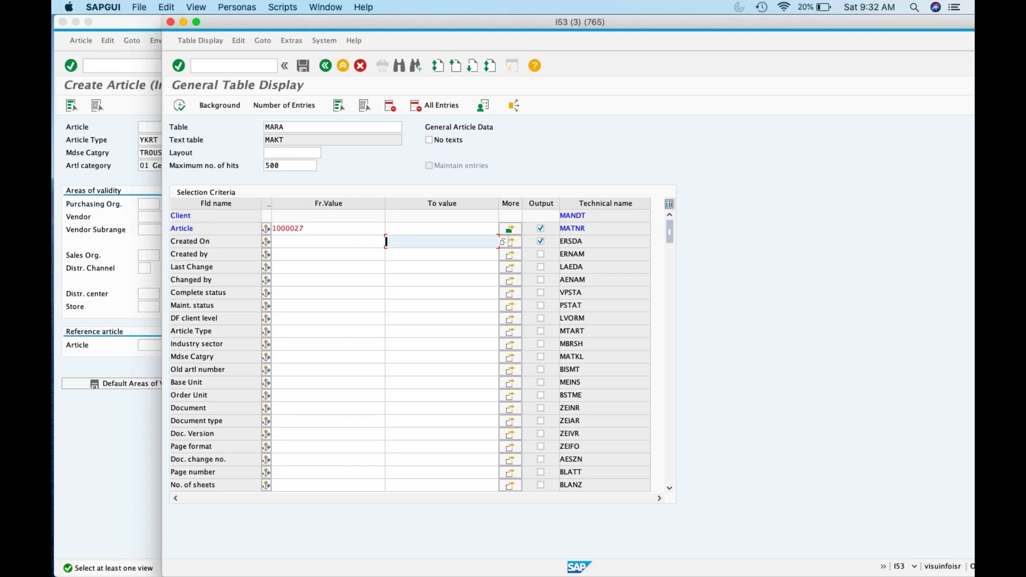
key("ctrl+f")
type("attyp")
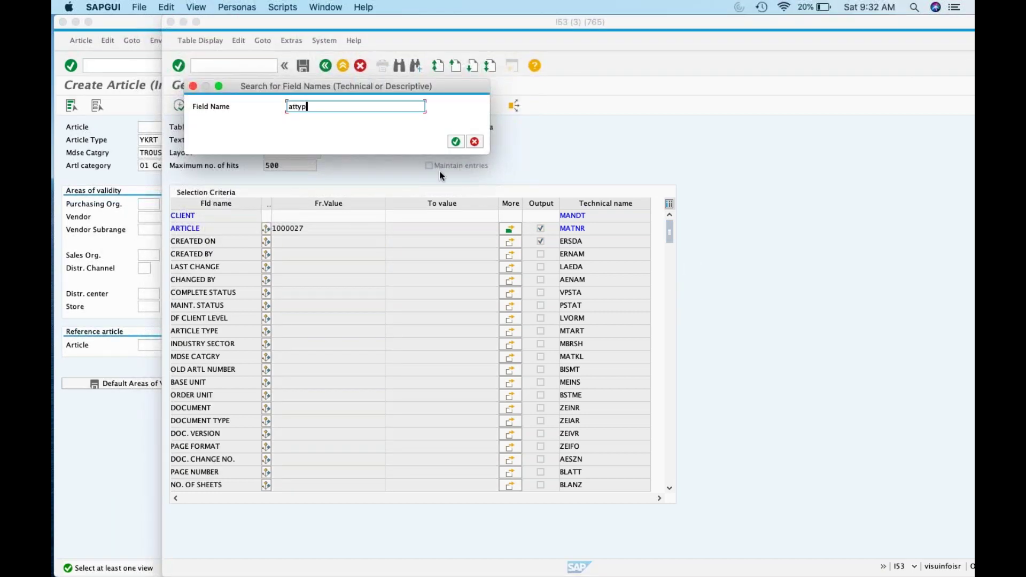
key("Return")
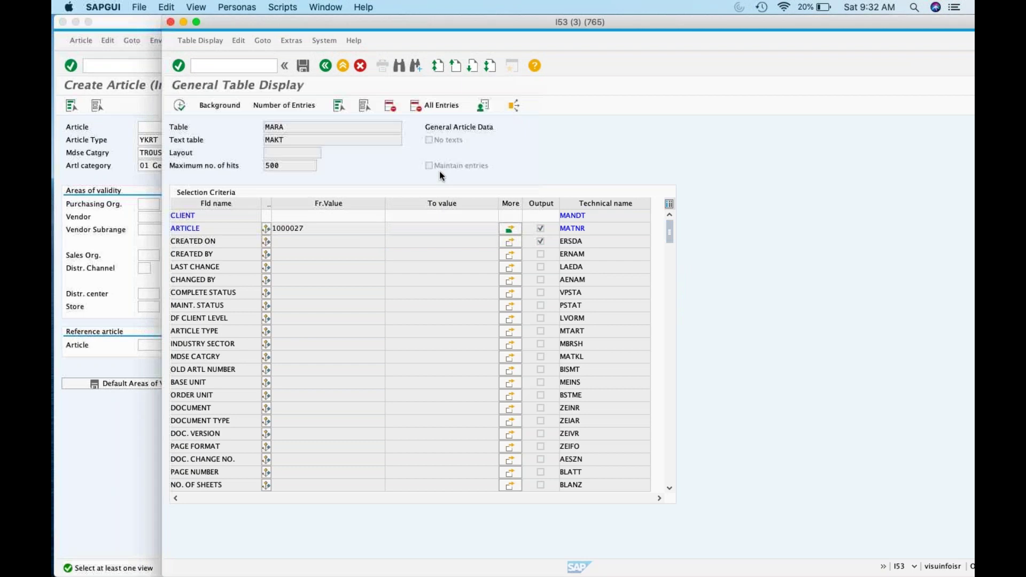
left_click(540, 216)
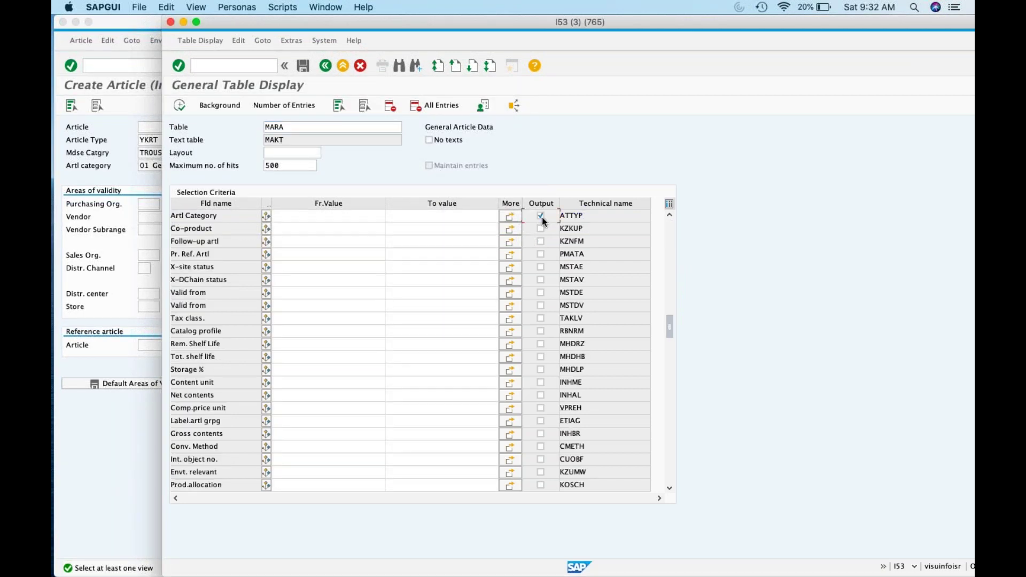
Find the field MTART and include Article Type in the output.
key("ctrl+f")
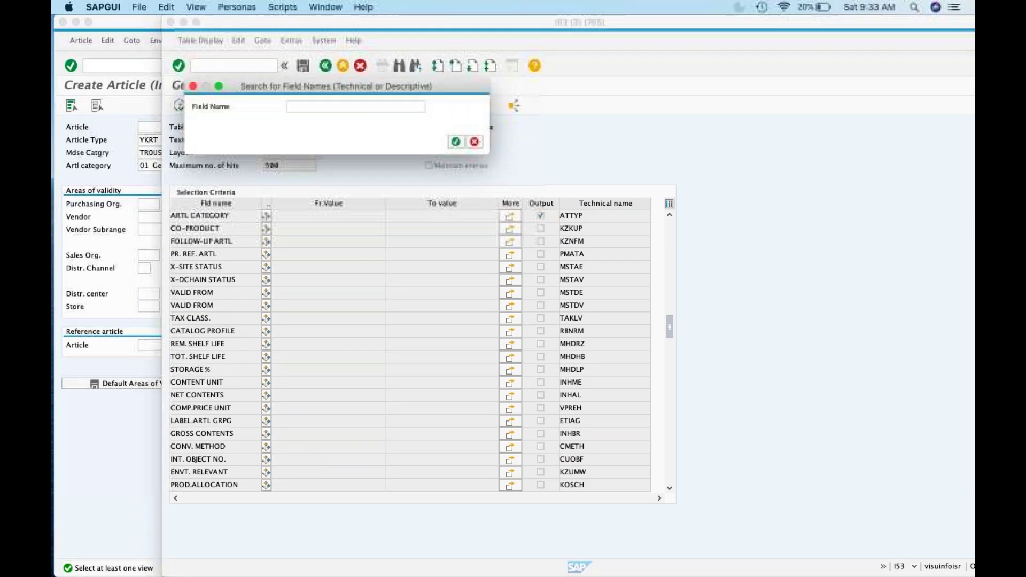
type("mtart")
key("Return")
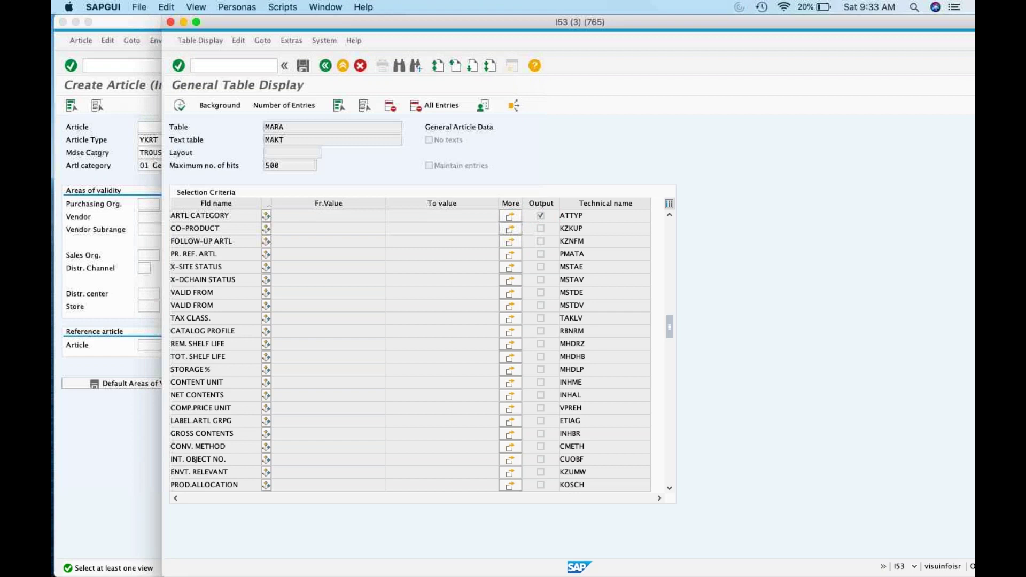
left_click(536, 216)
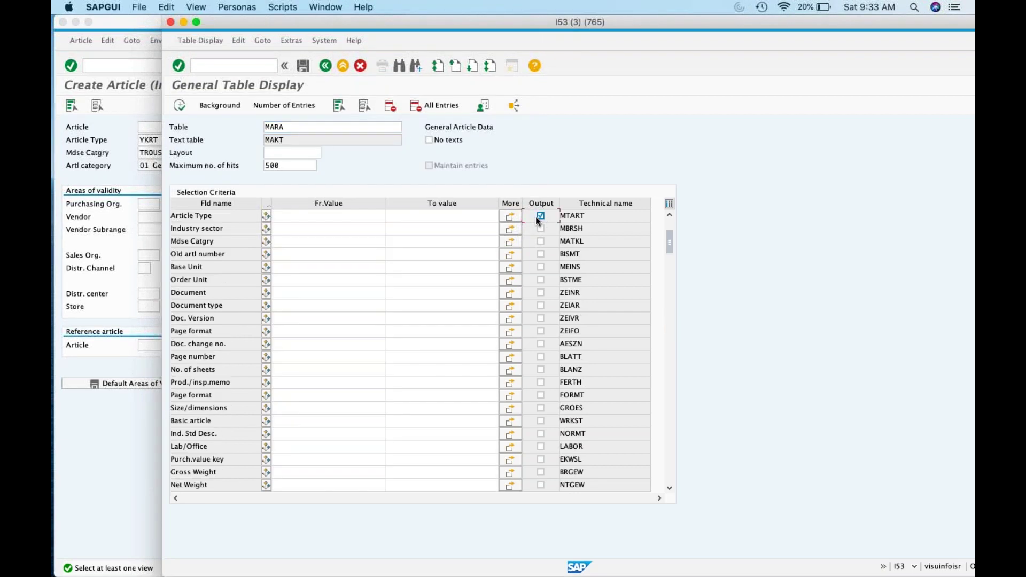
Search the field names for makt and include the Description field MAKTX in the output.
key("ctrl+f")
type("m")
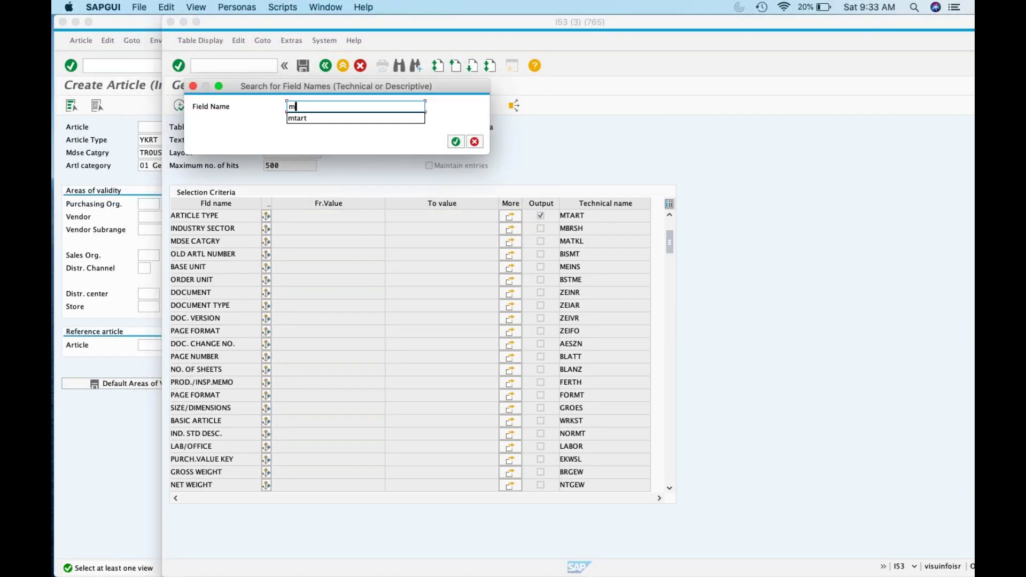
type("akt")
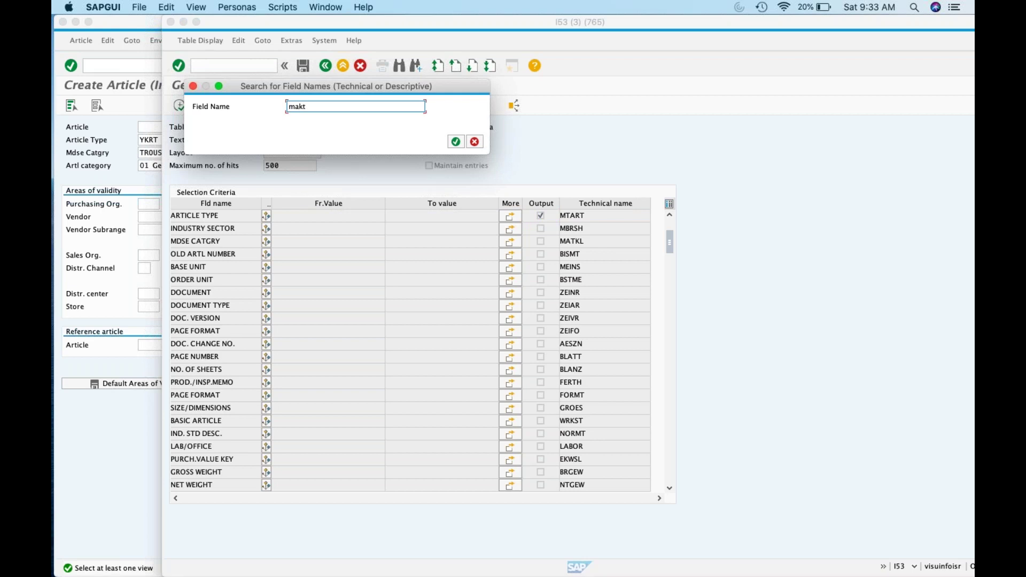
key("Return")
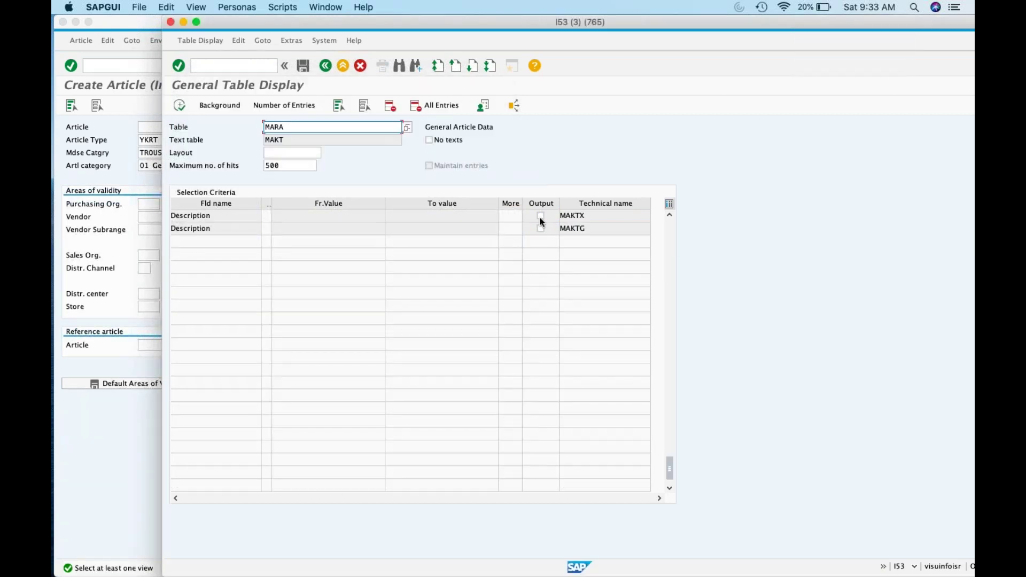
left_click(179, 104)
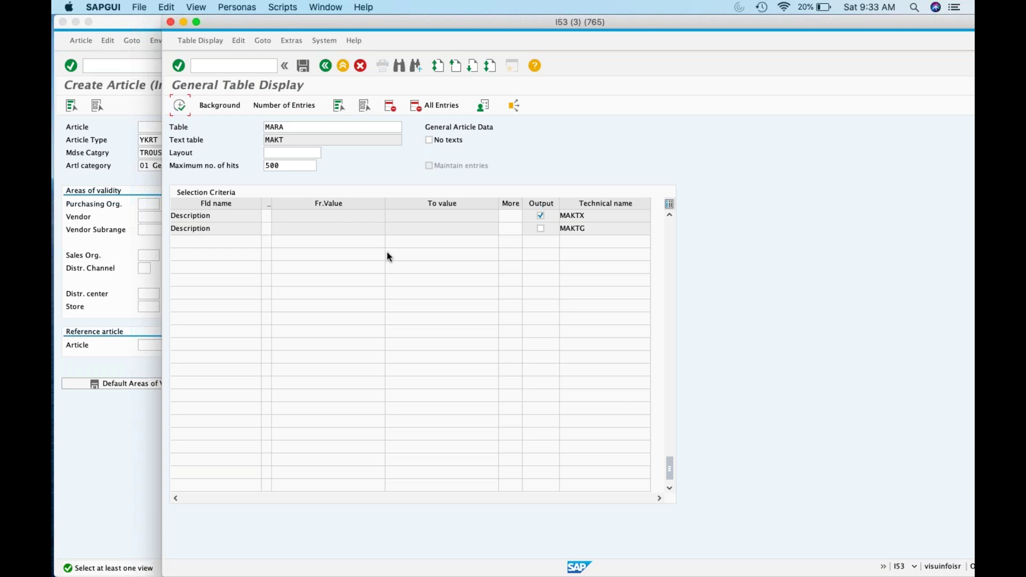
Find the field SATNR, include Cross-site CM in the output, and run the table display.
type("stanr")
key("Return")
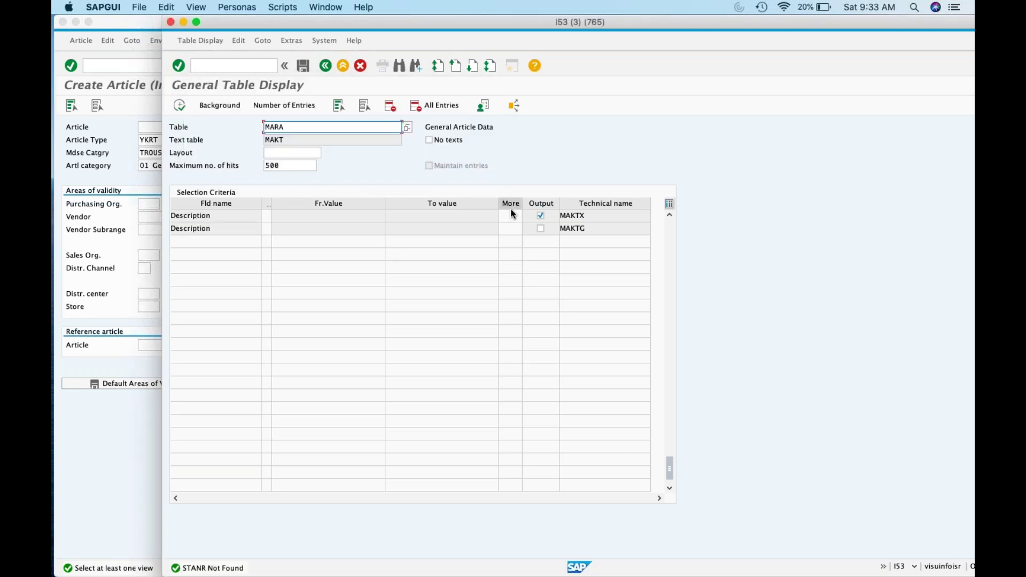
key("ctrl+f")
type("satnr")
key("Return")
left_click(540, 216)
left_click(185, 110)
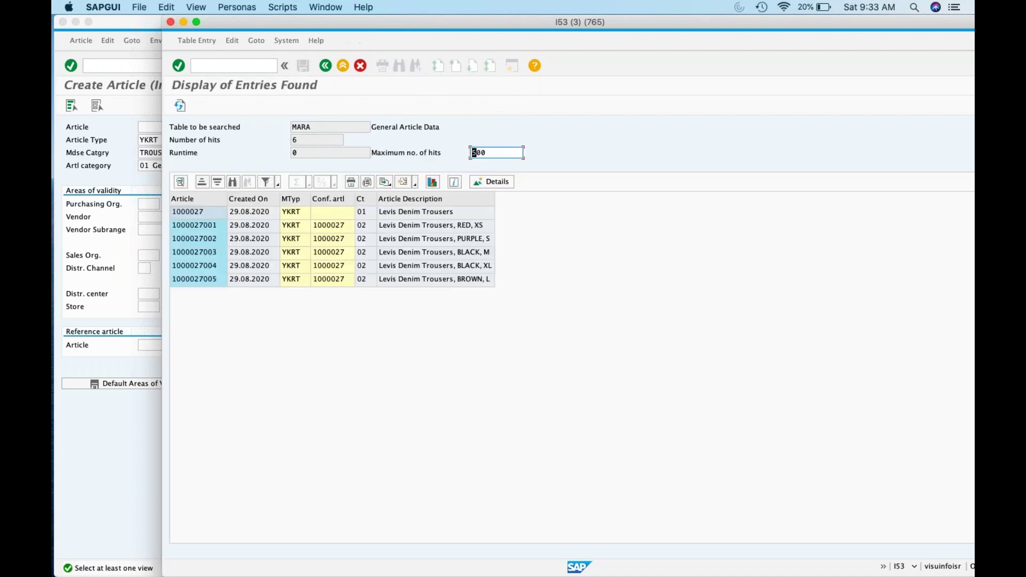
Examine the Article, Created On, article type and article category columns of the results.
left_click(204, 203)
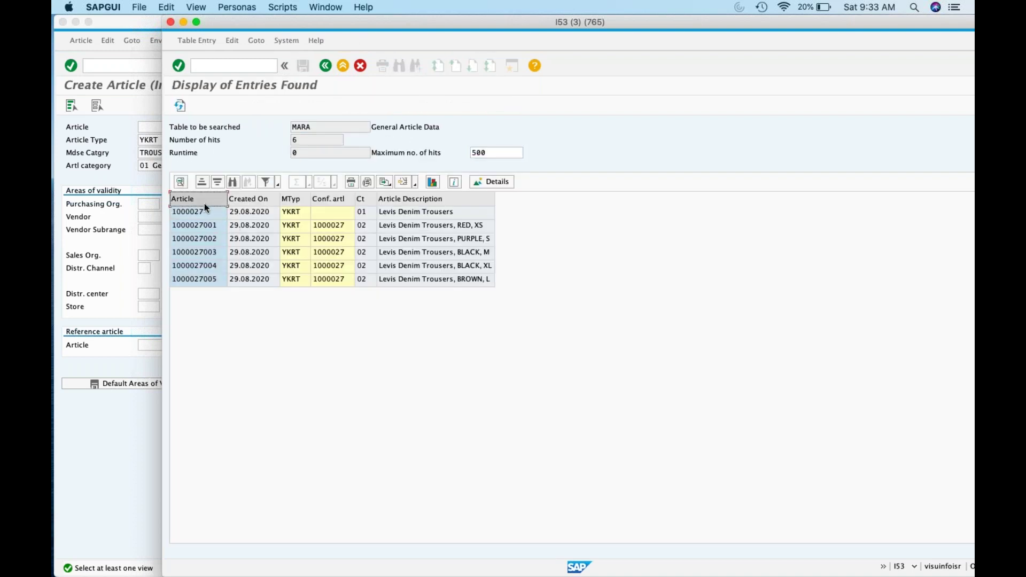
left_click(264, 202)
left_click(295, 199)
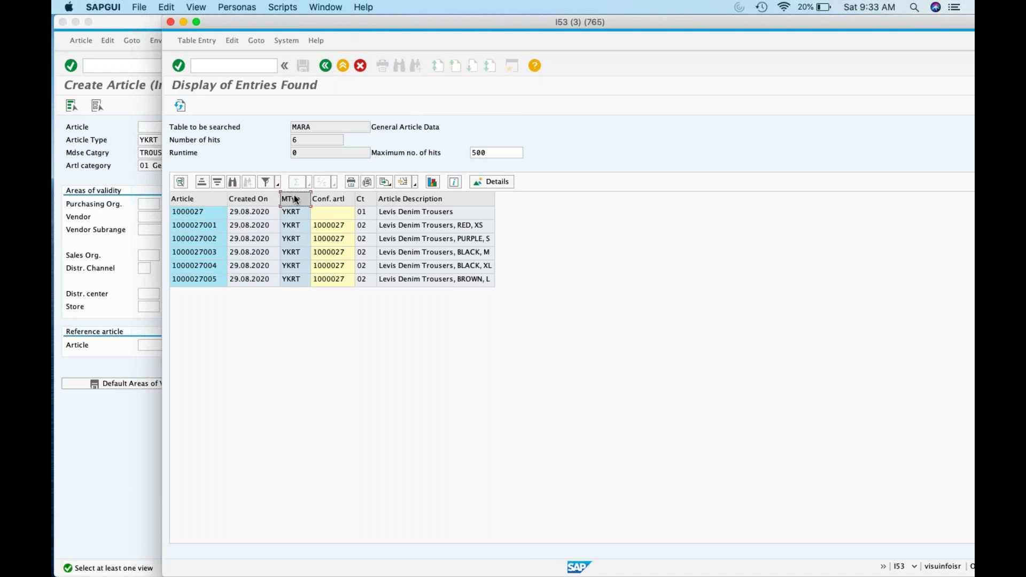
left_click(362, 200)
Look up the meanings of the article category codes in the value list for article 1000027, and close the list.
left_click(202, 212)
left_click(370, 212)
left_click(373, 213)
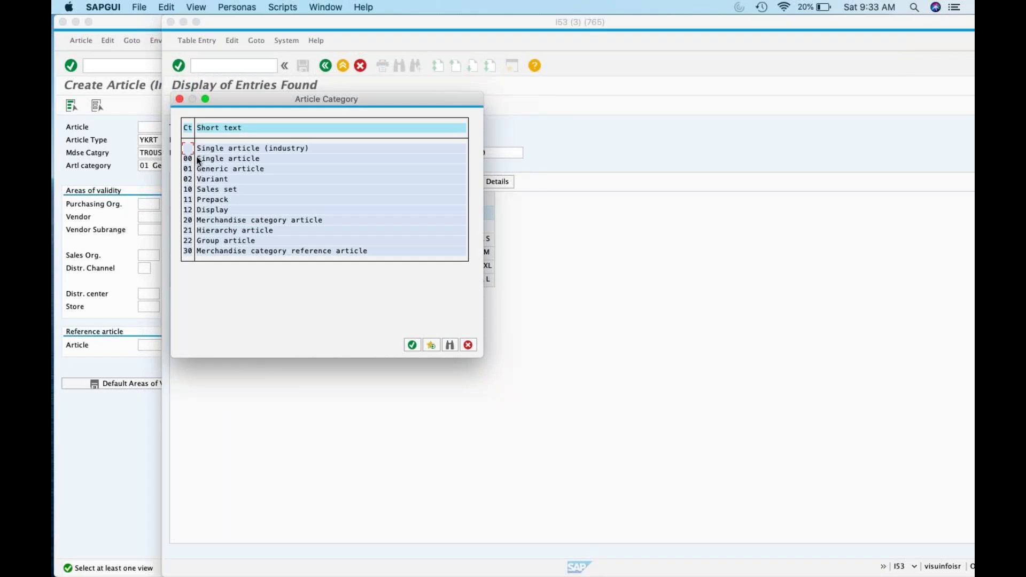
left_click(192, 171)
left_click_drag(326, 100, 679, 121)
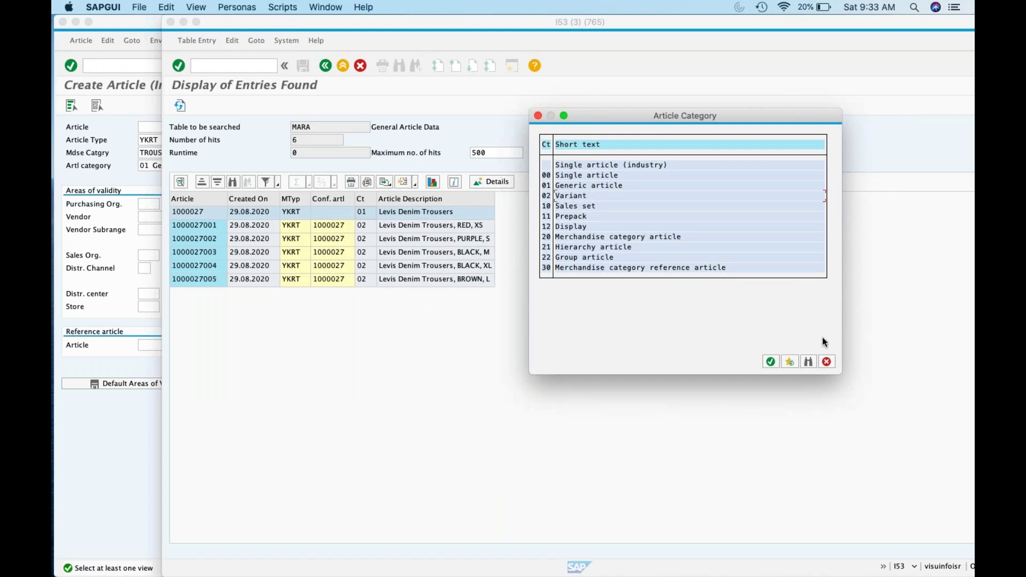
left_click(826, 362)
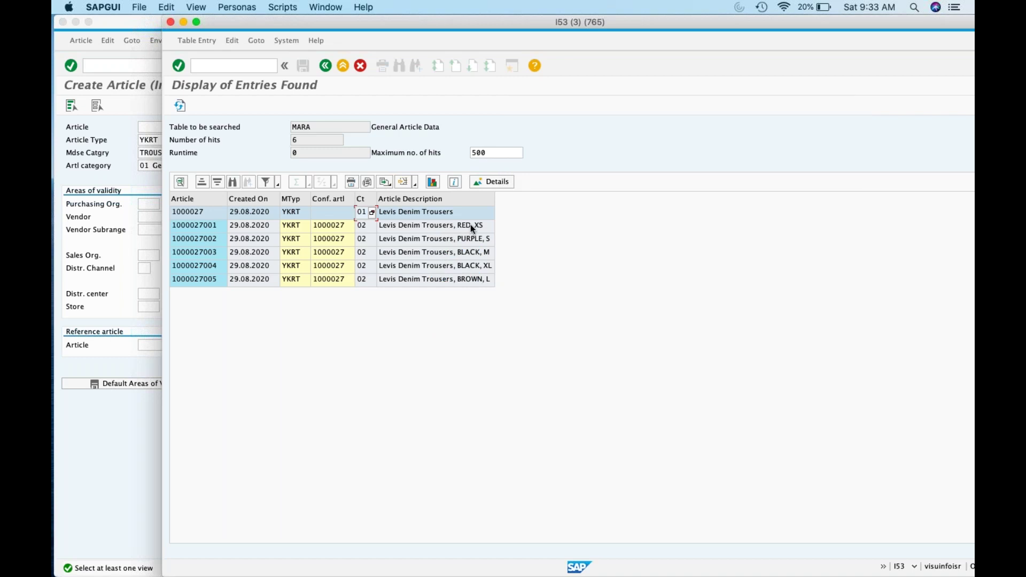
Check the variant descriptions and the Conf. artl references to the generic article, and return to the selection criteria.
left_click(488, 228)
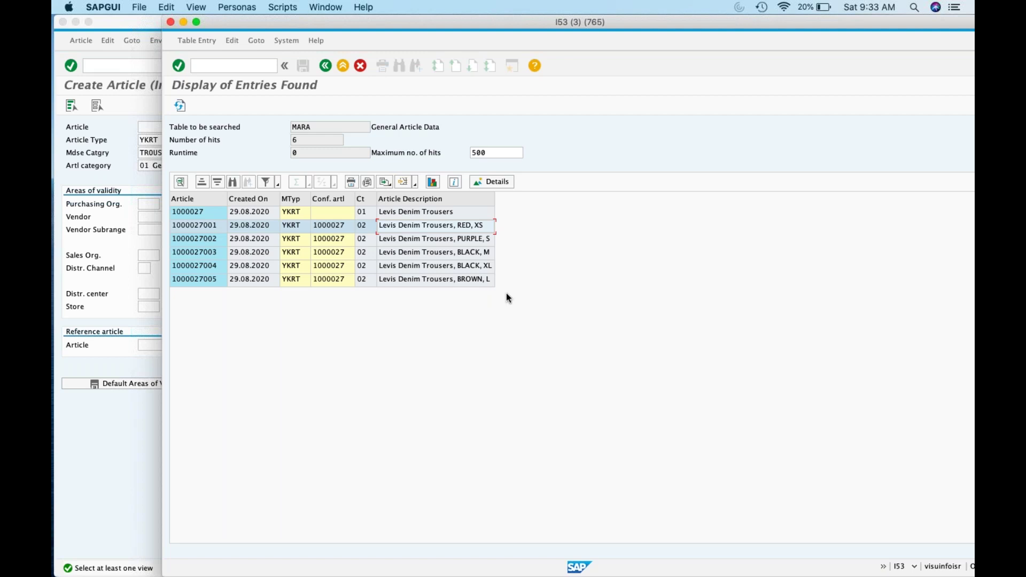
left_click(336, 200)
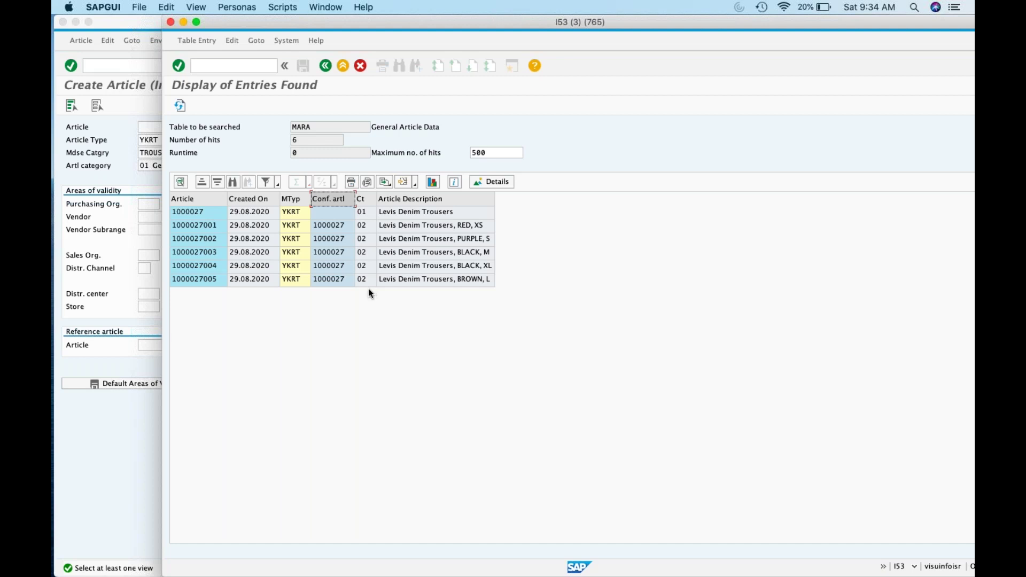
left_click(201, 216)
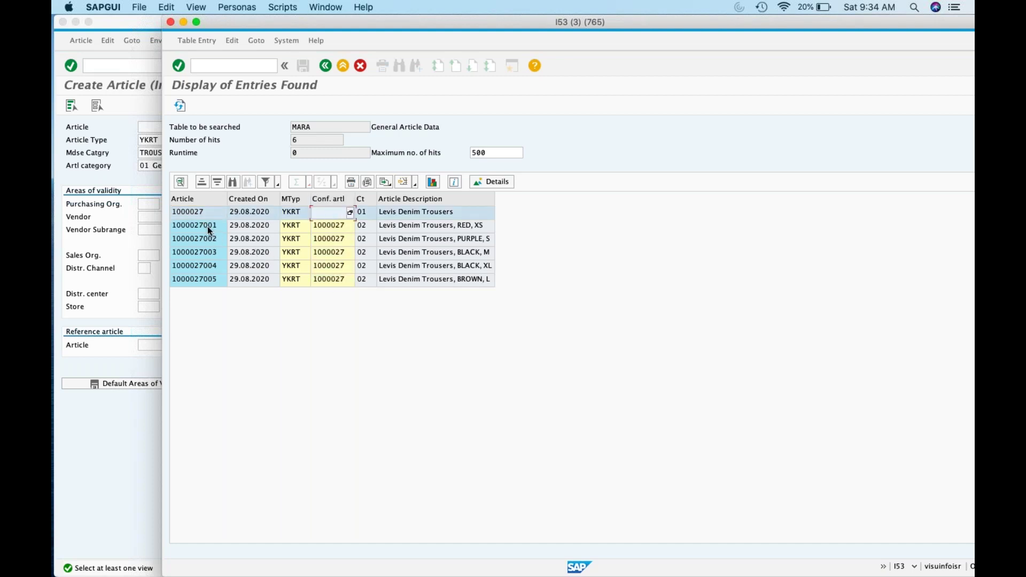
left_click(207, 226)
left_click(344, 227)
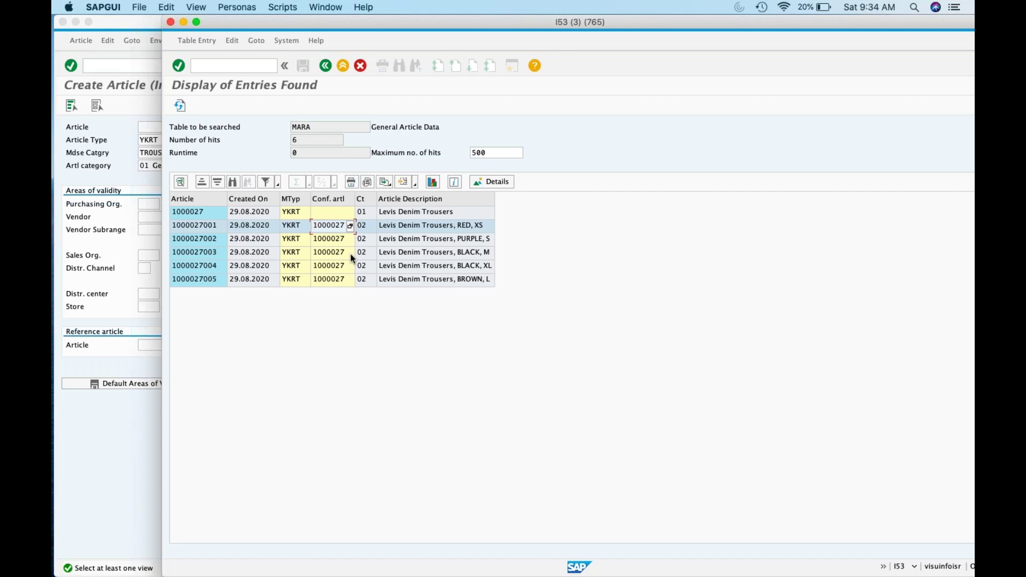
left_click(328, 67)
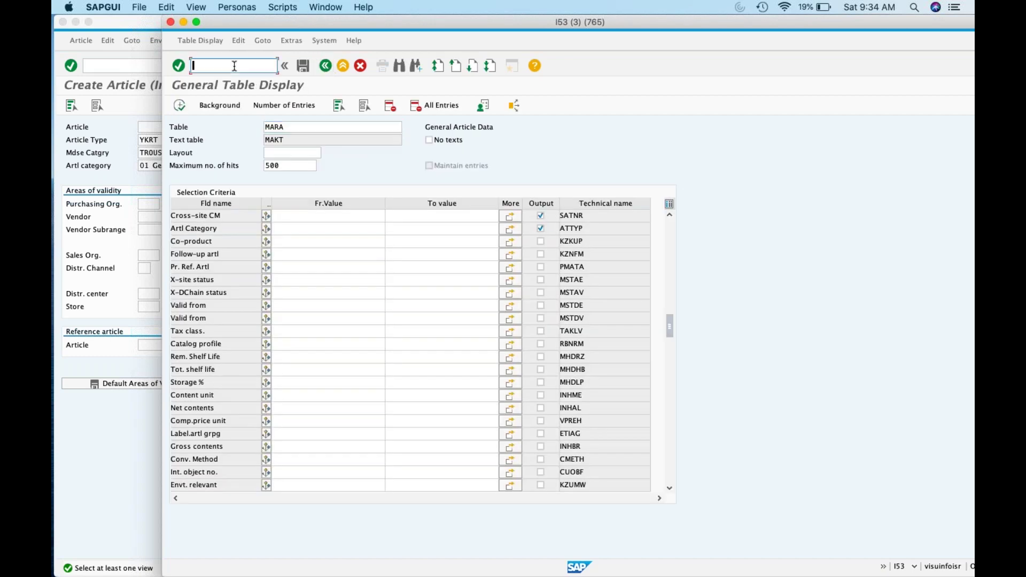
Start transaction WSP4 for creating an individual article/assortment listing.
left_click(242, 66)
type("/nwsp4")
key("Return")
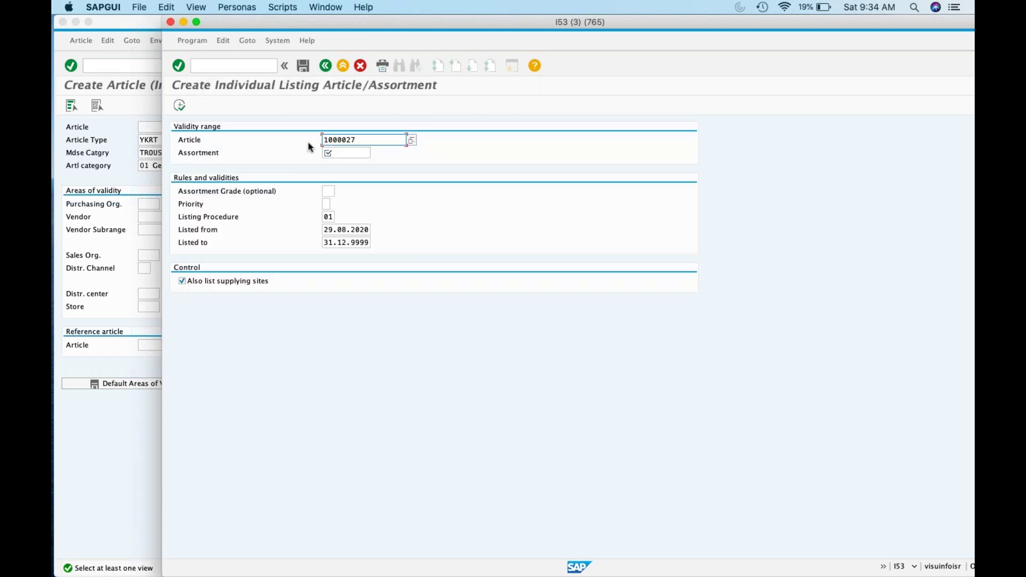
Create the listing of article 1000027 for the suggested assortment starting with K, using listing procedure B1.
left_click(341, 153)
type("K")
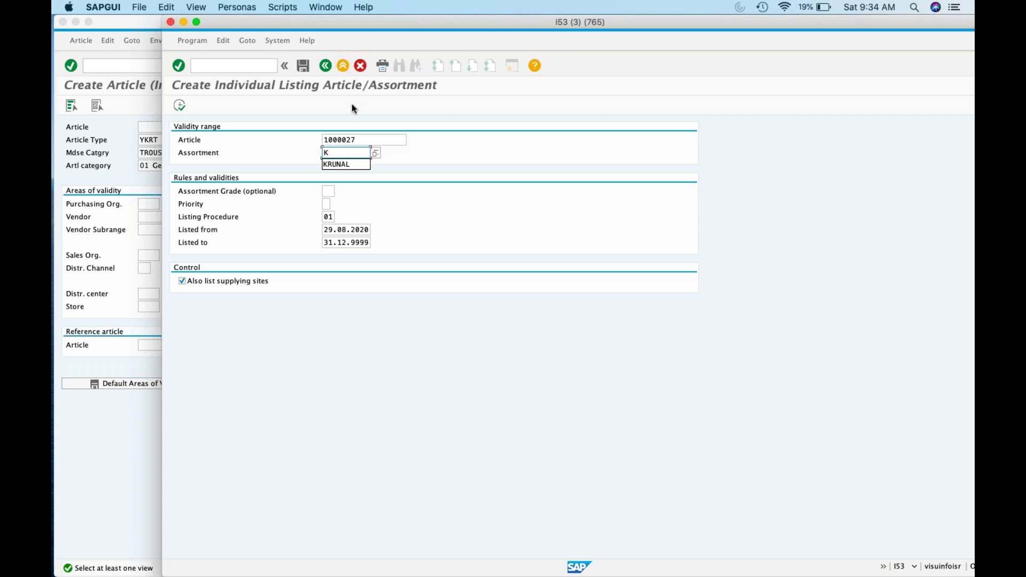
left_click(345, 164)
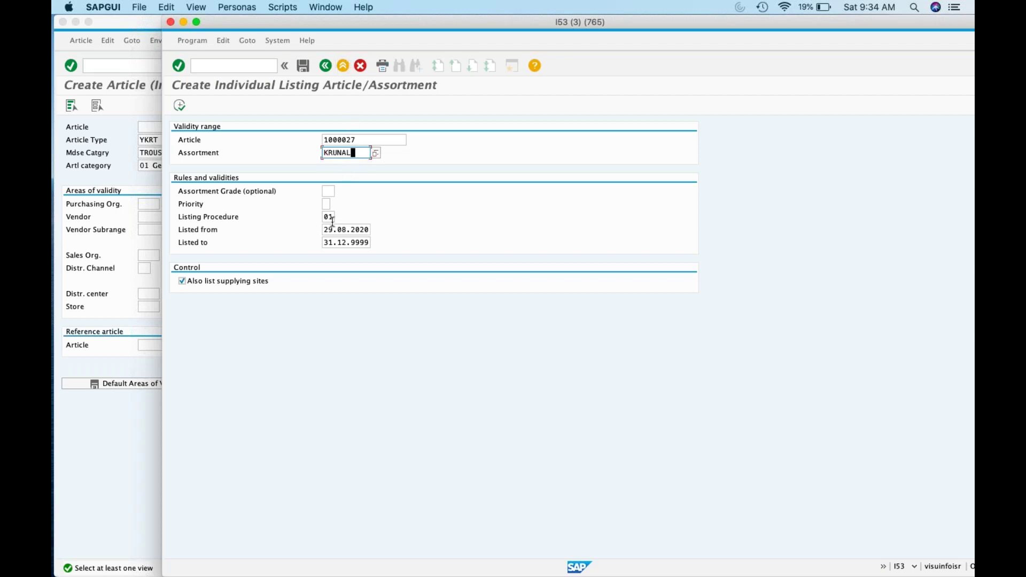
key("Tab")
key("Tab")
key("Tab")
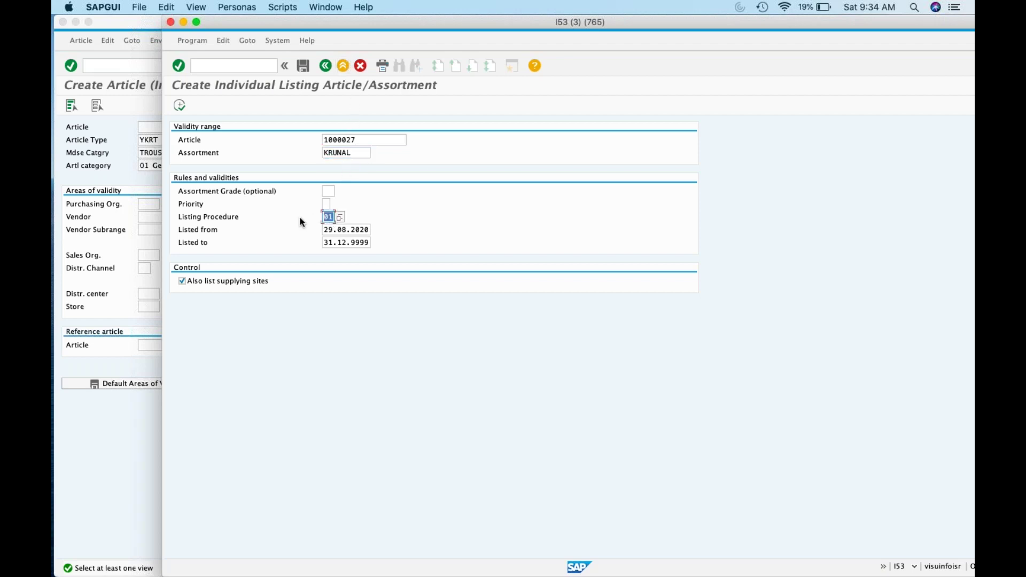
type("B1")
left_click(180, 105)
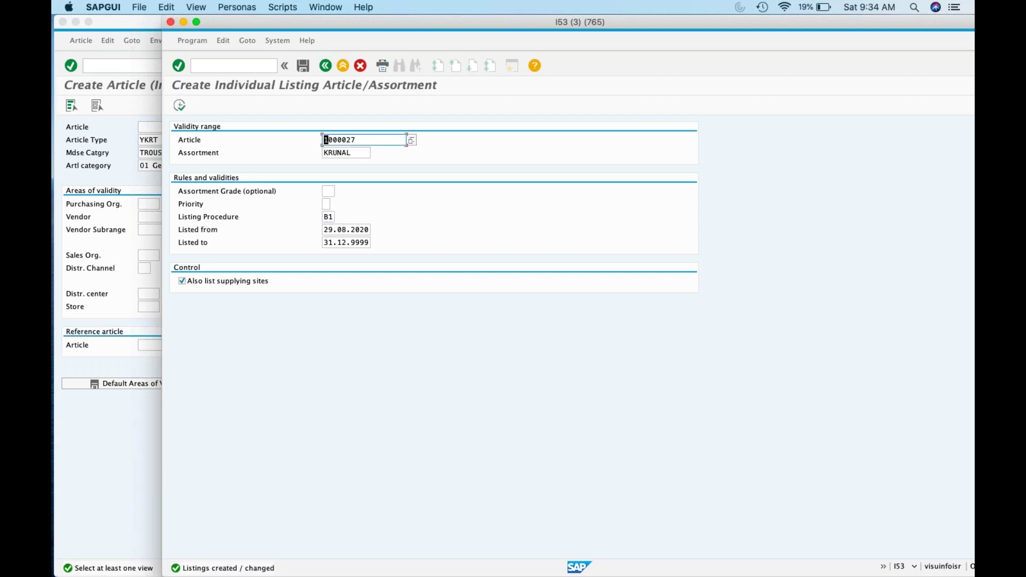
Leave the listing transaction, start SE16N and load table WLK1.
left_click_drag(369, 139, 309, 145)
left_click(329, 66)
type("se16n")
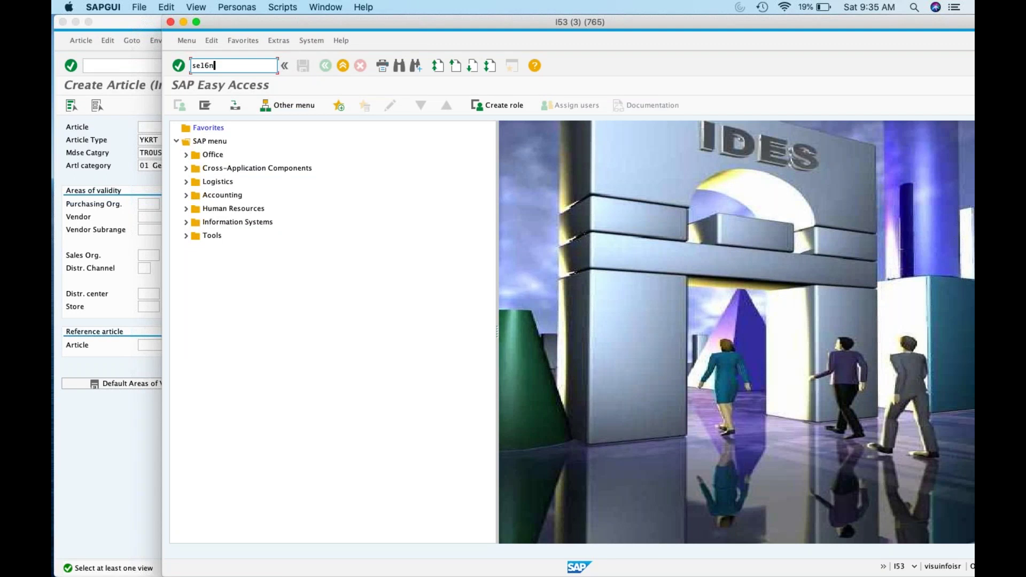
key("Return")
type("wlk")
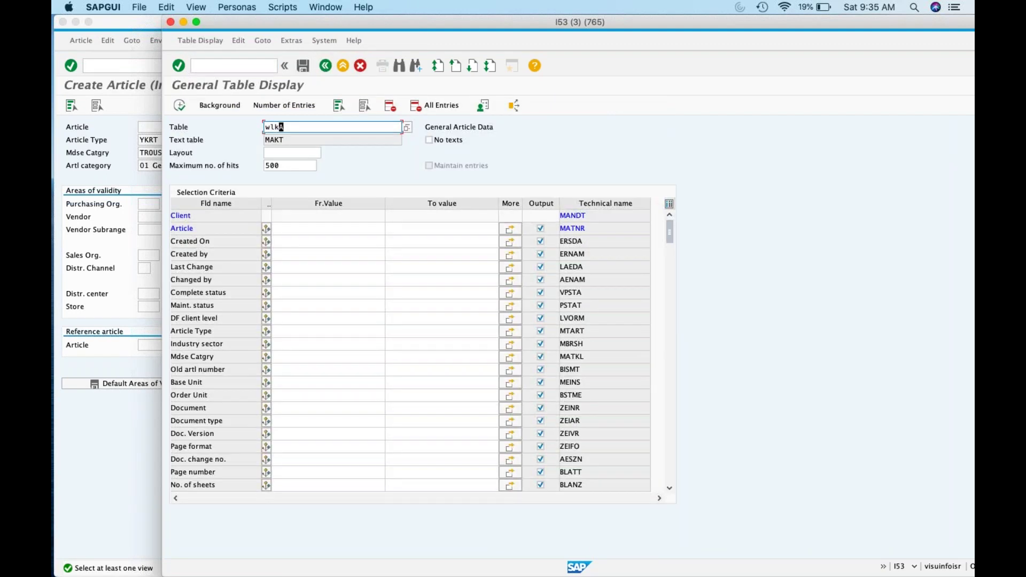
type("1")
key("Return")
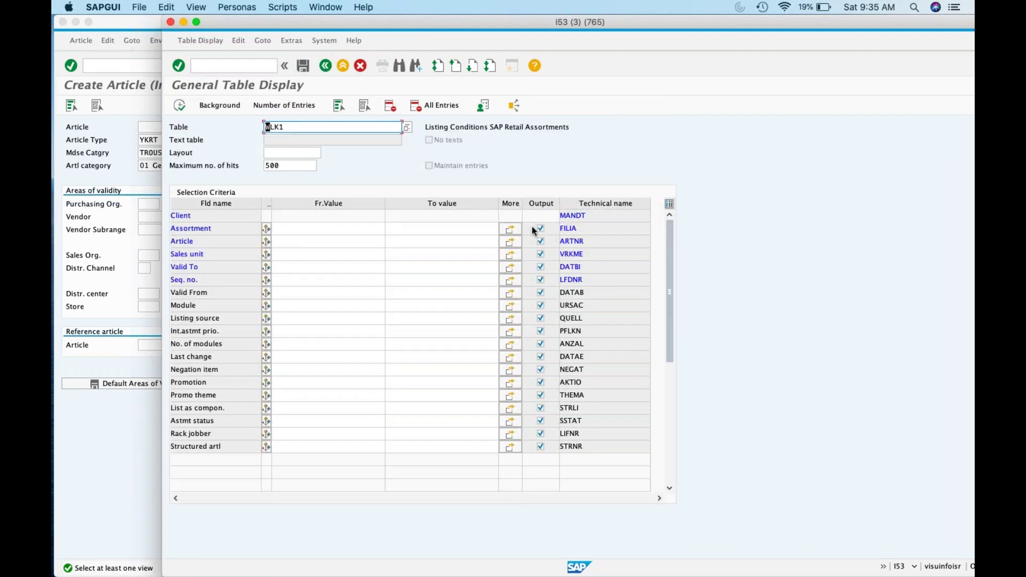
Display the WLK1 entries filtered to the same assortment that was used for the listing.
left_click(511, 229)
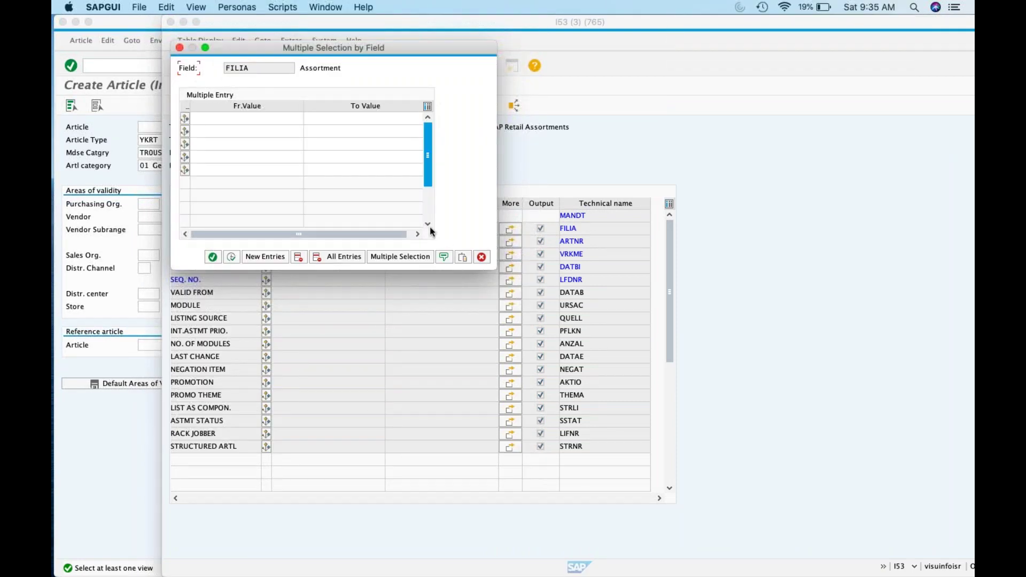
left_click(483, 257)
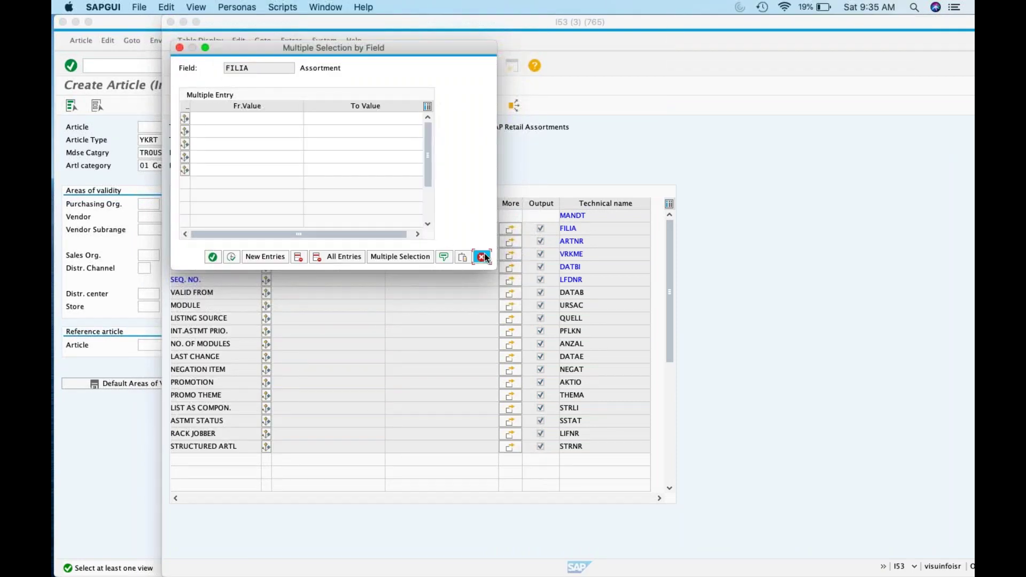
left_click(326, 229)
type("krunal")
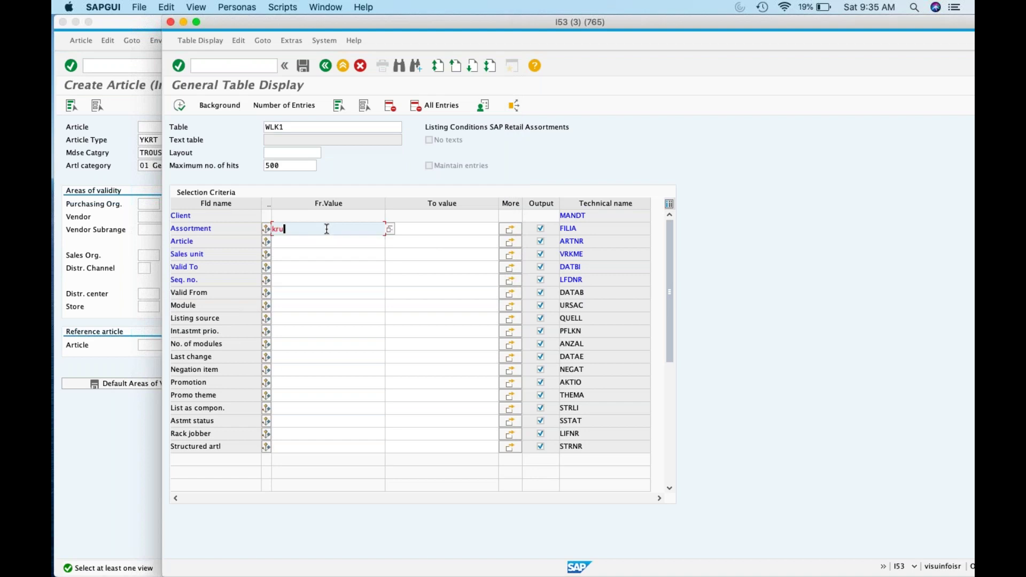
left_click(182, 107)
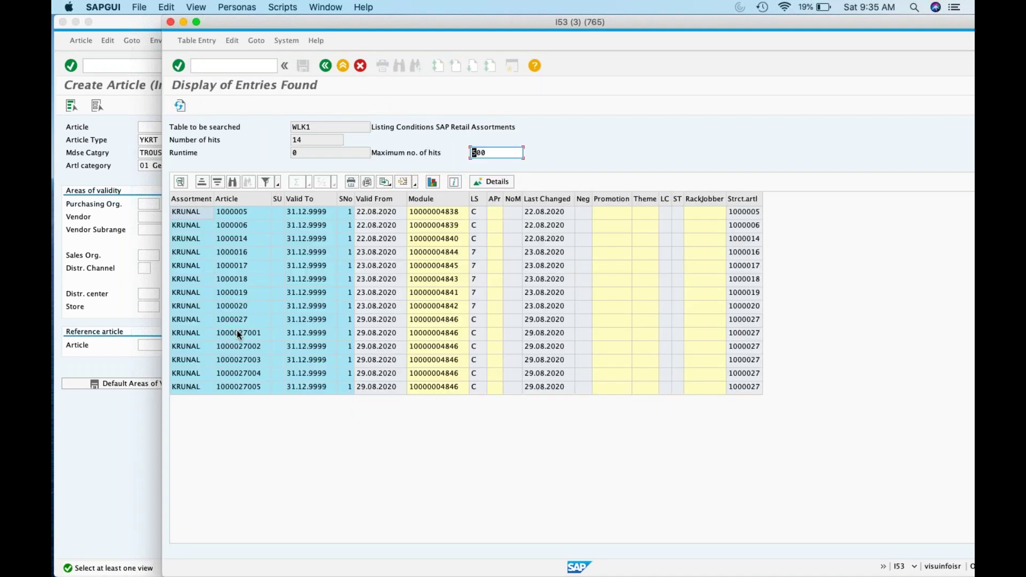
left_click(239, 334)
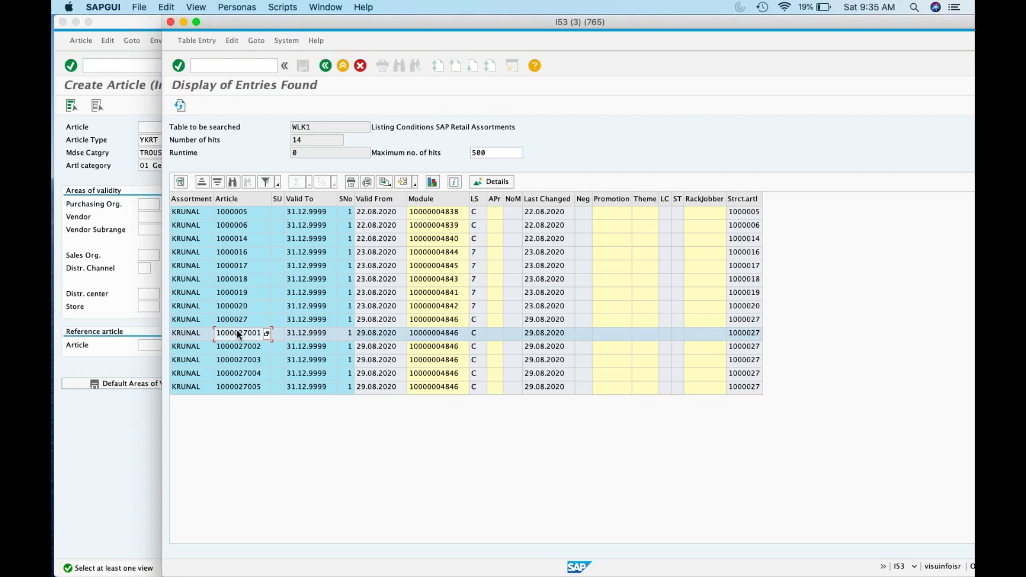
left_click(239, 347)
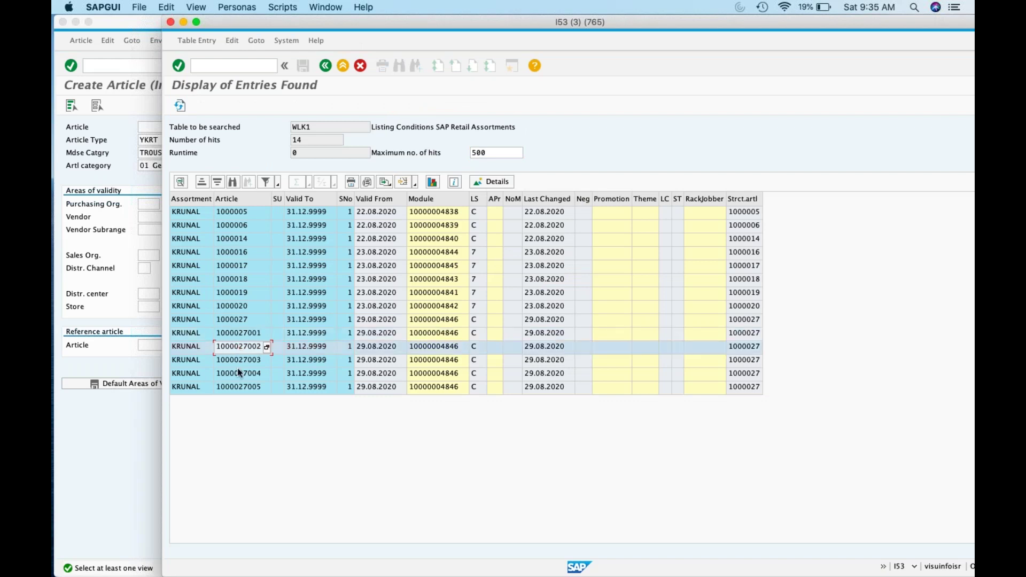
left_click(238, 374)
left_click(238, 387)
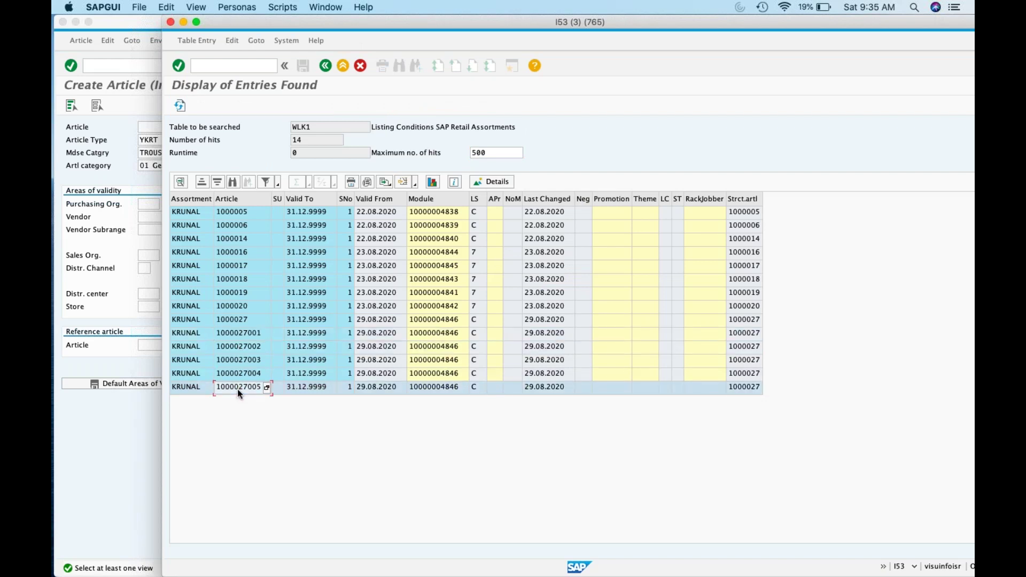
left_click(224, 319)
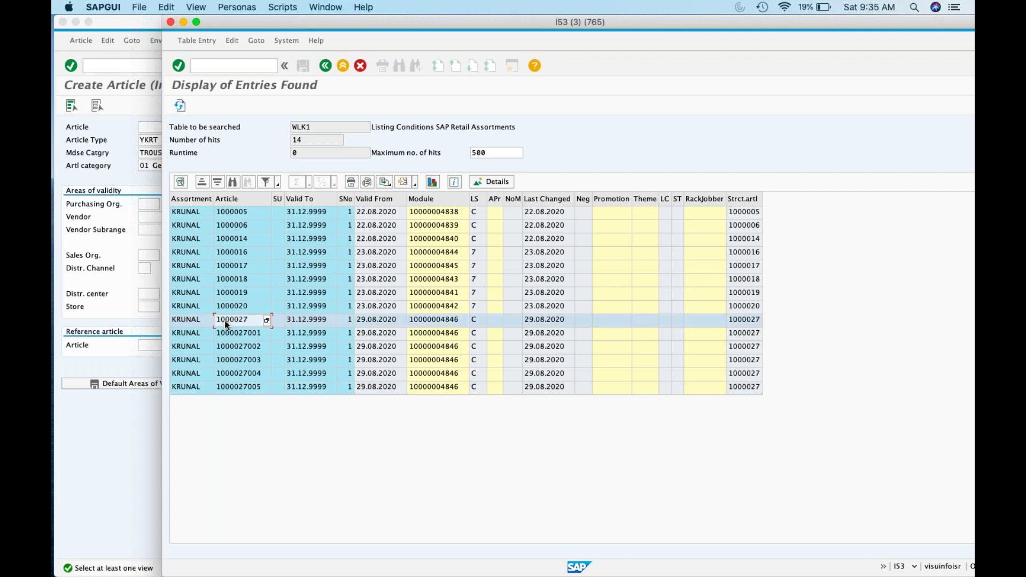
Return to the selection criteria and load table MARC.
left_click(321, 63)
type("marc")
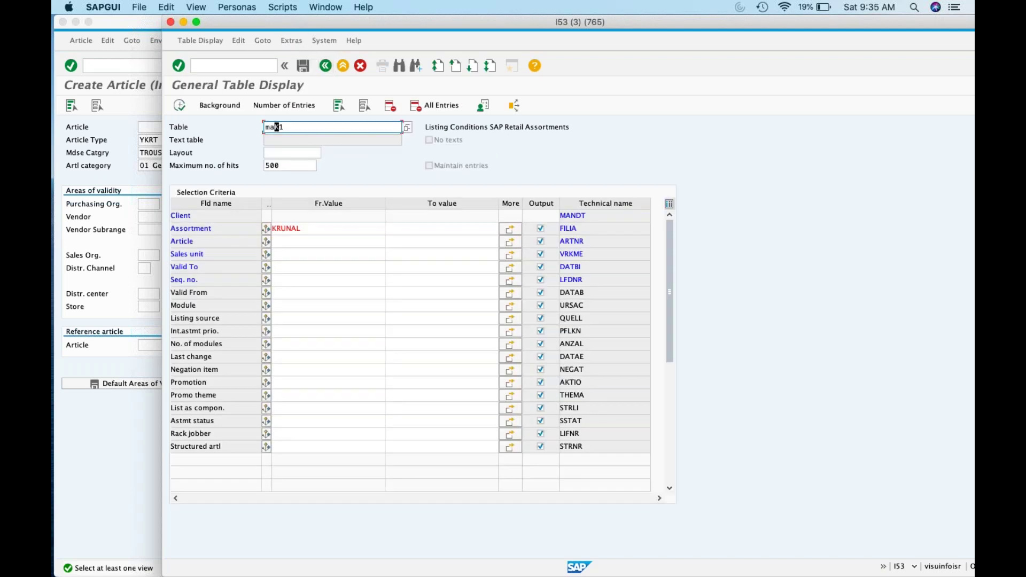
key("Return")
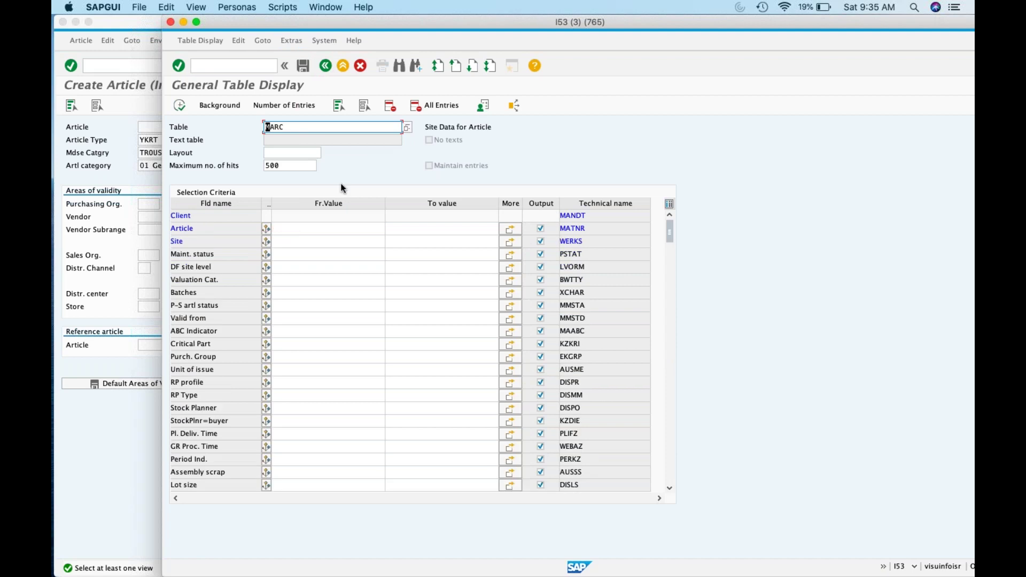
Display the MARC entries for article 1000027 together with an article number range covering its variants.
left_click(310, 229)
type("10")
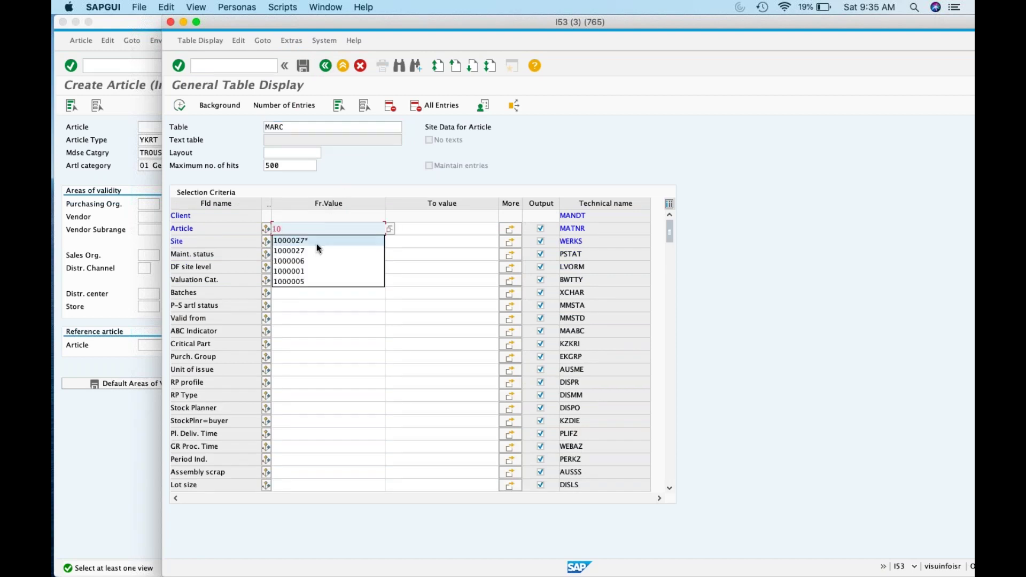
left_click(313, 249)
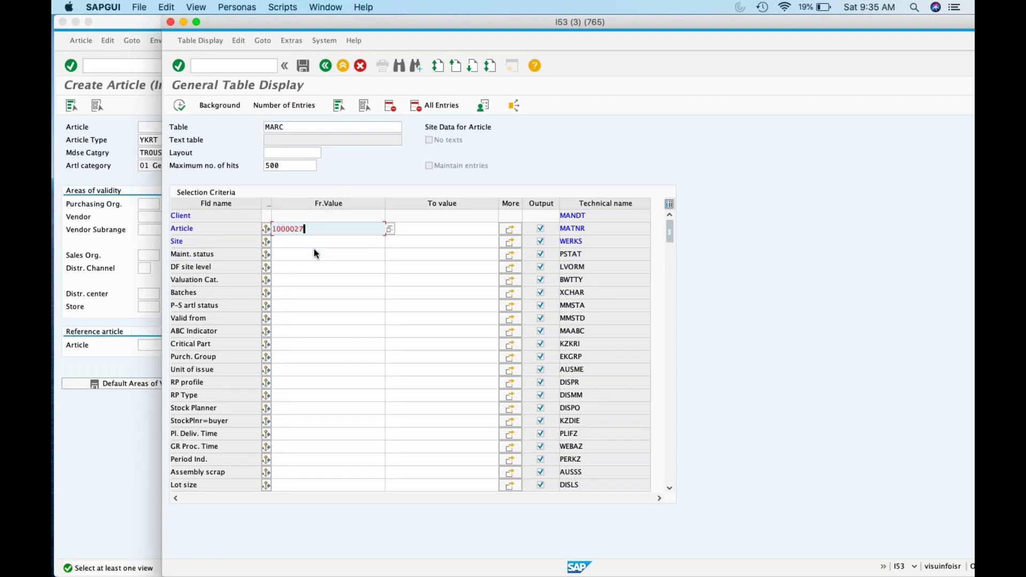
left_click(510, 229)
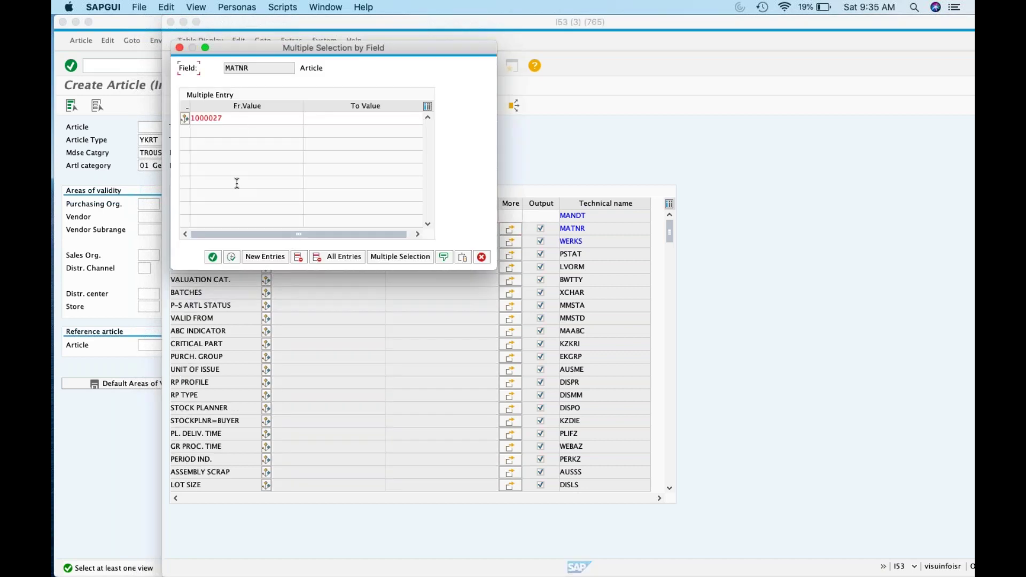
left_click(228, 131)
type("10")
left_click(233, 139)
left_click(338, 133)
type("1")
left_click(342, 143)
left_click(236, 257)
left_click(180, 106)
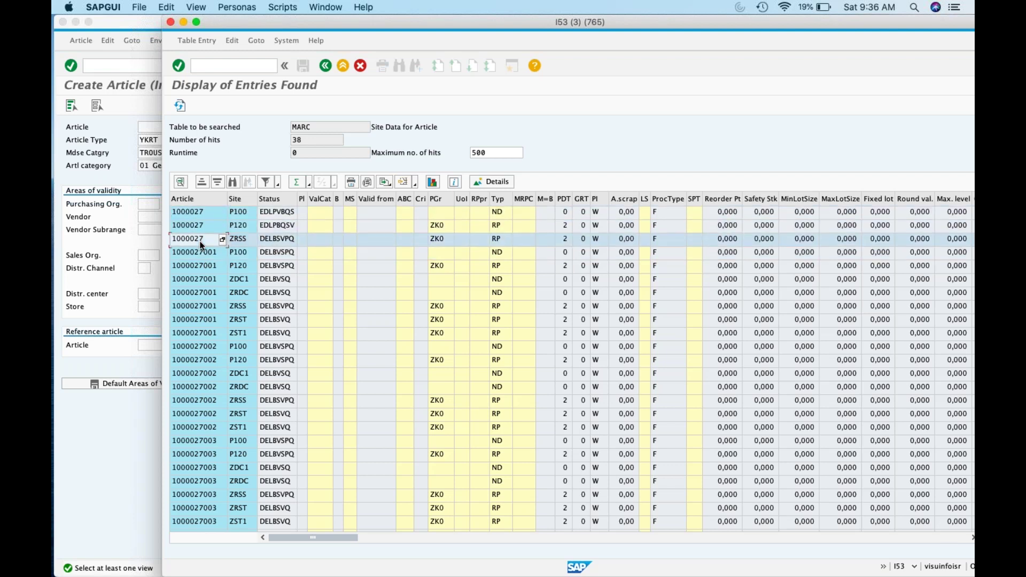
key("Up")
key("Up")
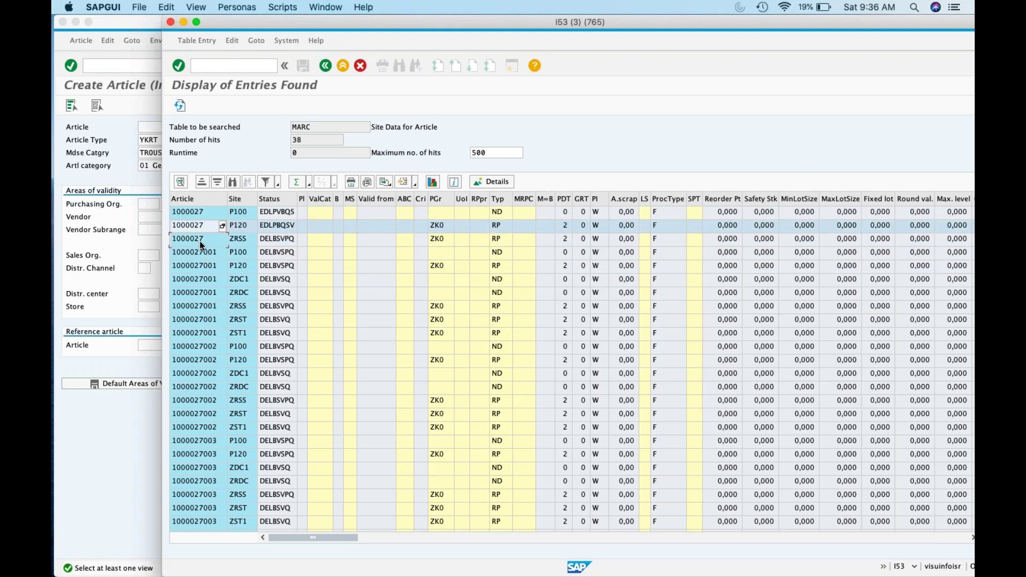
key("Down")
key("Down")
key("Down")
key("Down")
key("Down")
key("Down")
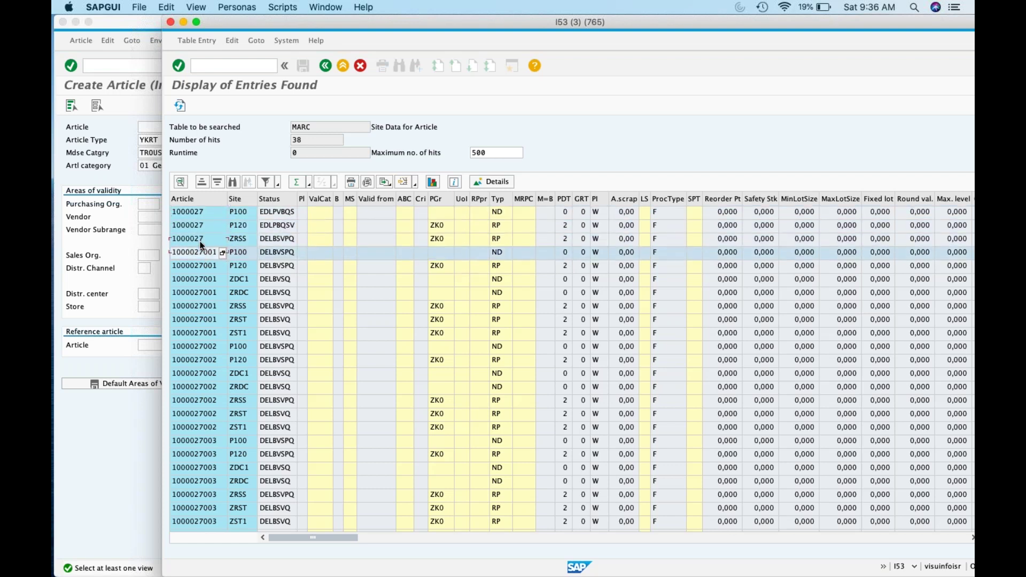
key("Down")
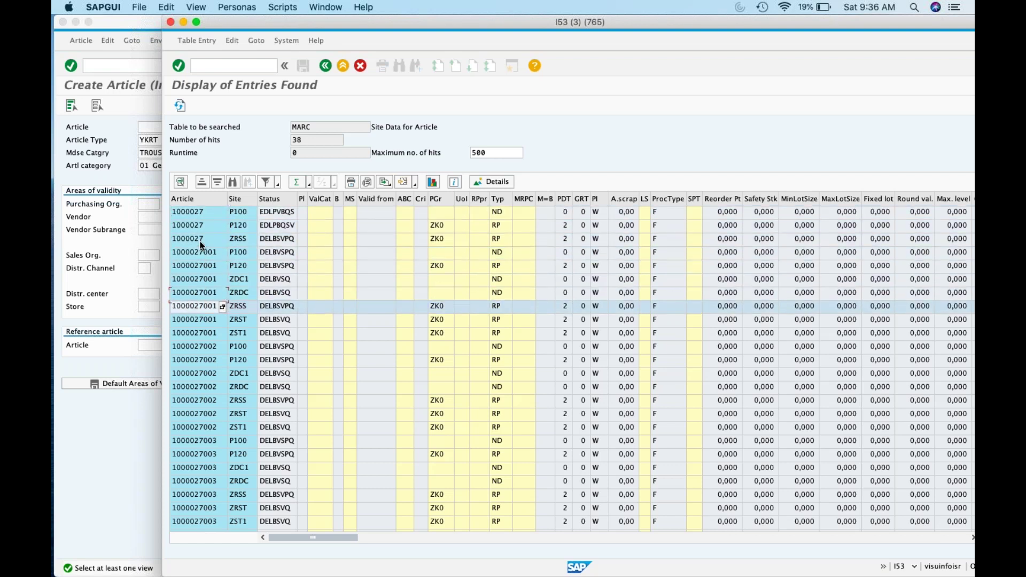
key("Up")
key("Down")
key("Down")
key("Down")
key("Down")
key("Up")
key("Up")
key("Up")
key("Down")
key("Down")
key("Down")
key("Down")
key("Down")
key("Down")
key("Down")
key("Down")
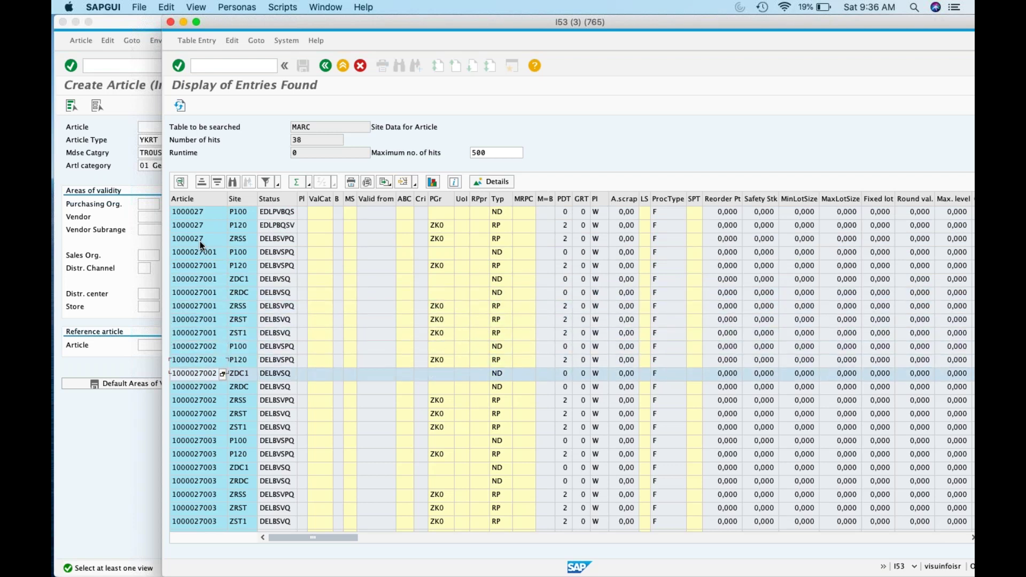
key("Down")
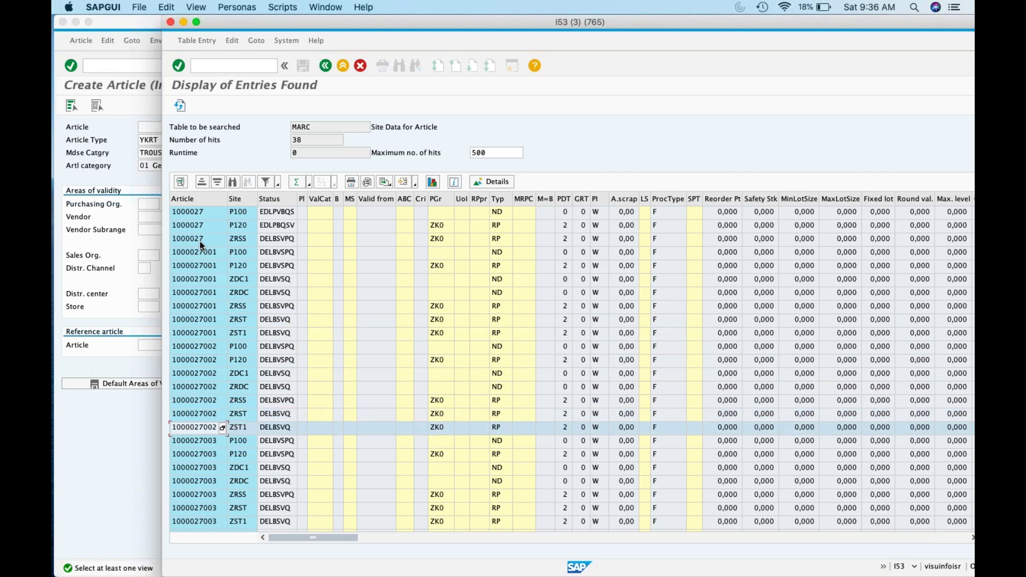
key("Down")
key("Down")
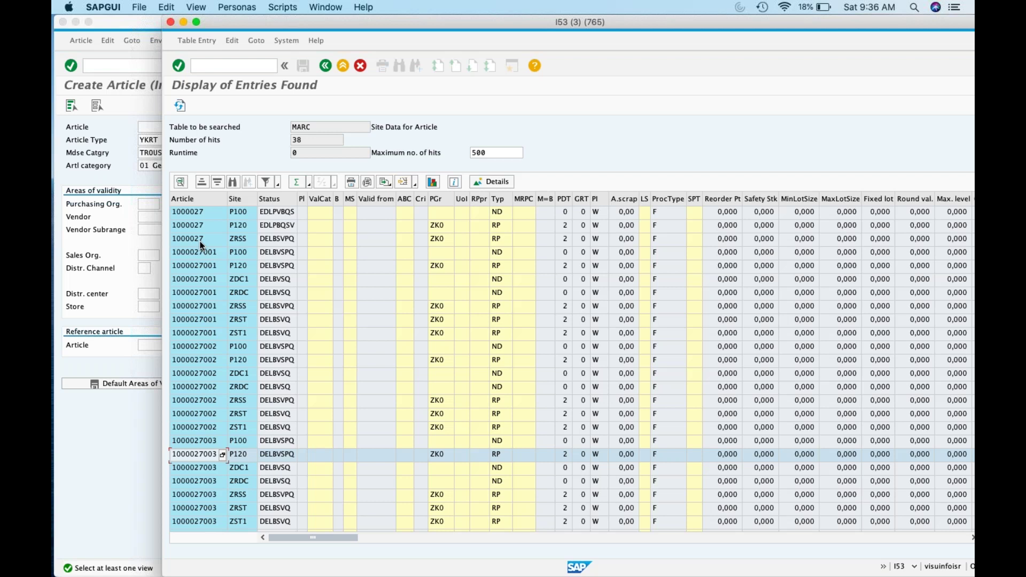
key("Down")
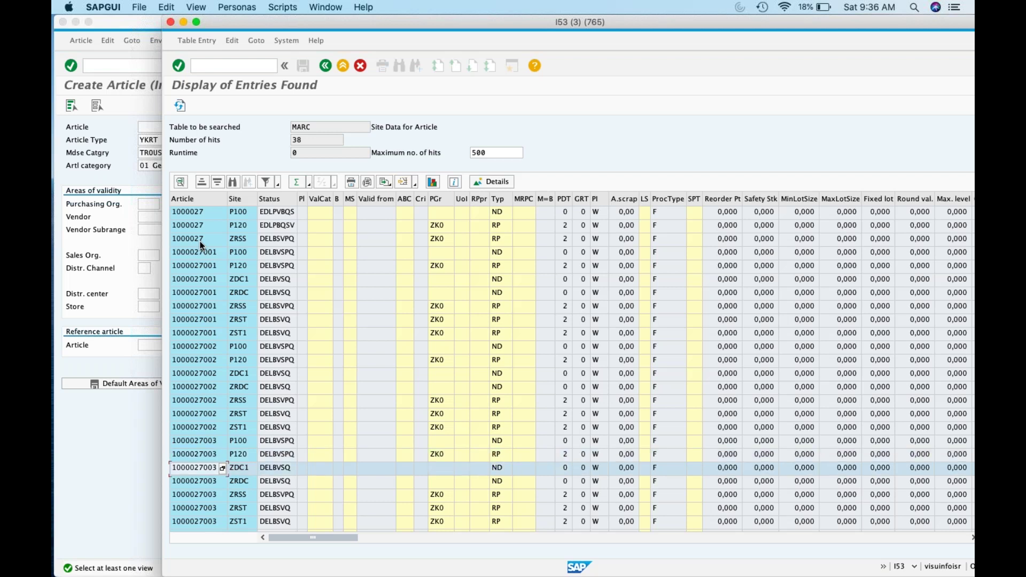
left_click(207, 294)
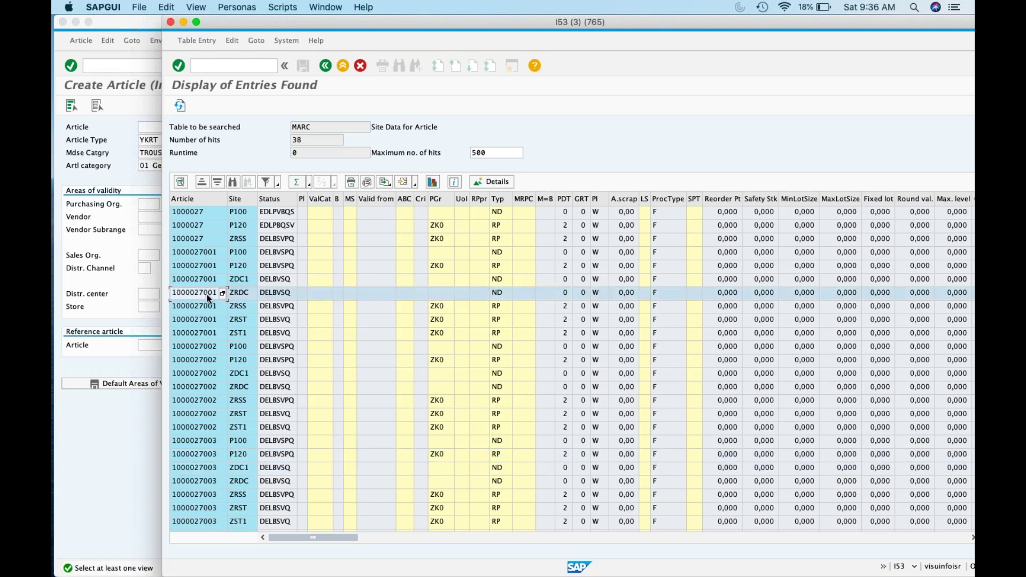
left_click(207, 309)
left_click(208, 322)
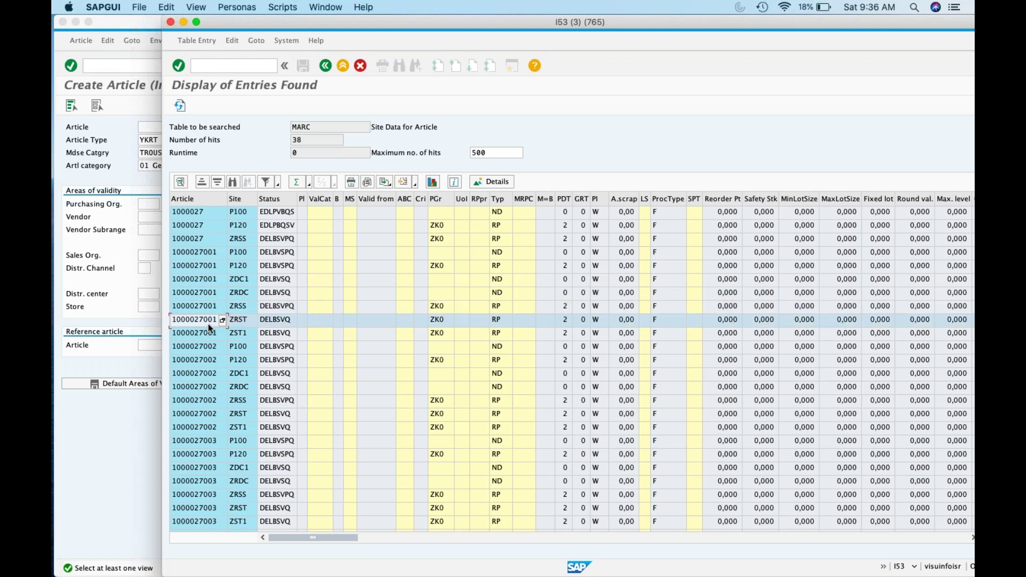
left_click(211, 335)
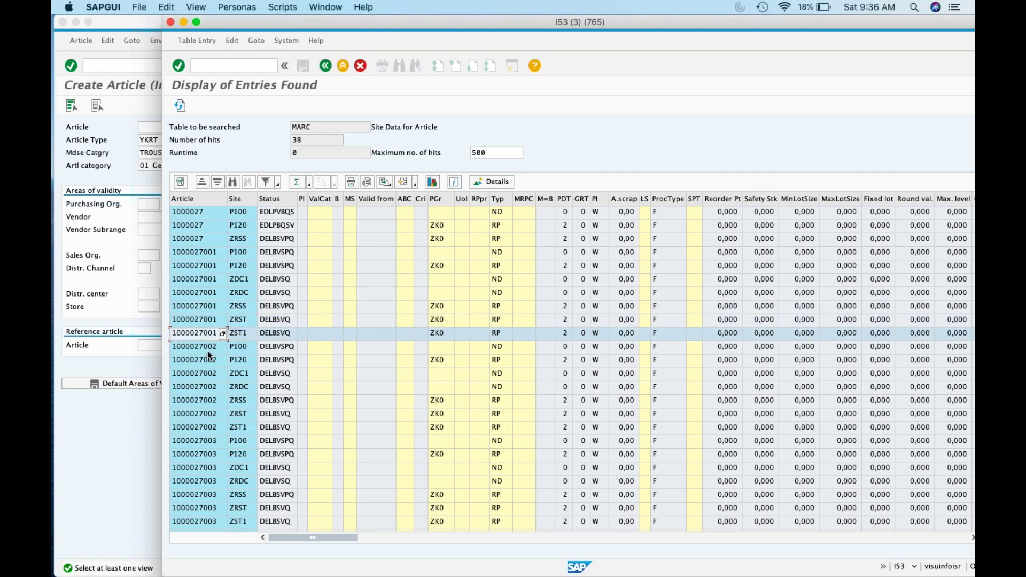
left_click(202, 280)
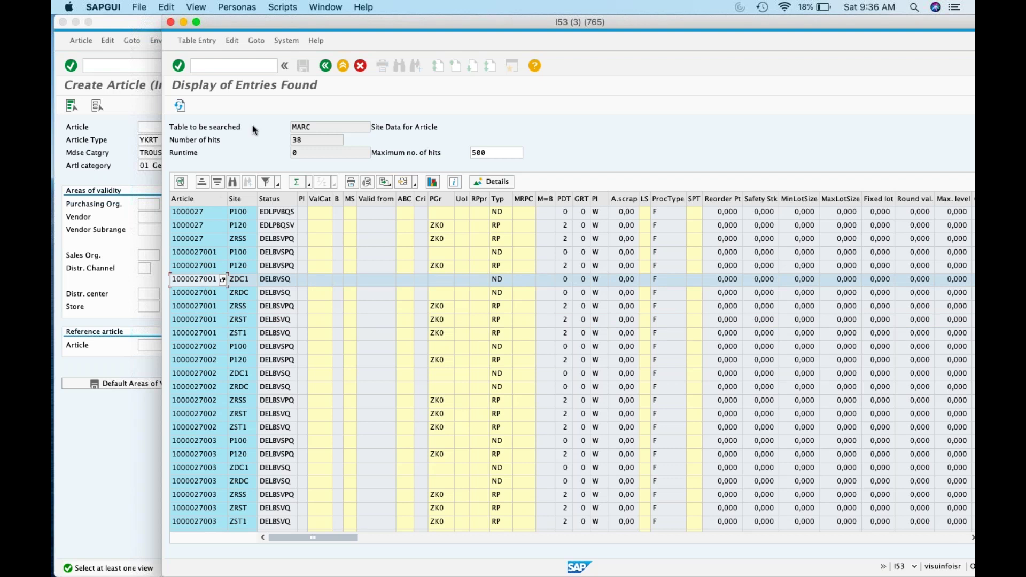
Return to the selection criteria and load table MVKE.
left_click(325, 65)
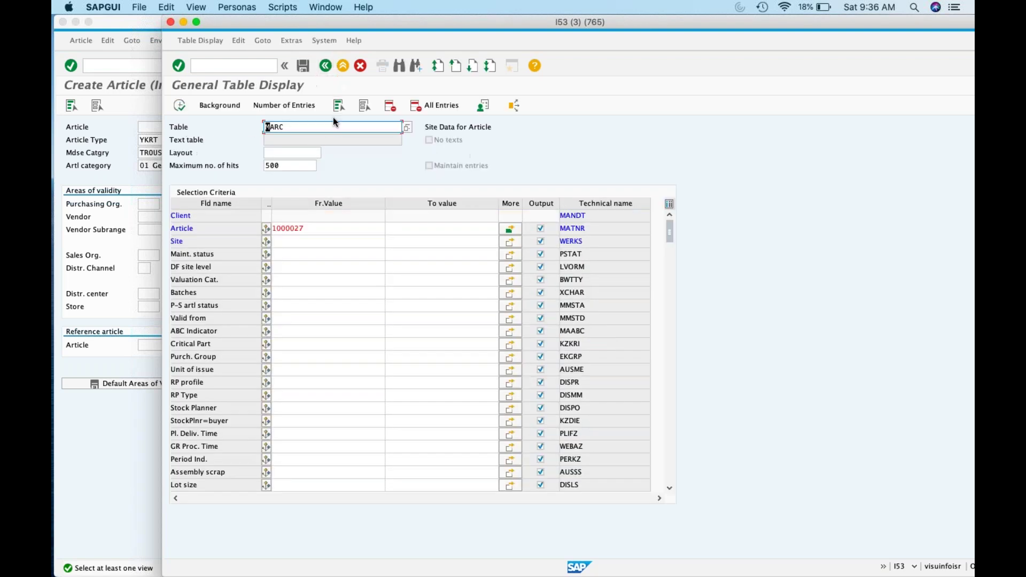
type("mvke")
key("Return")
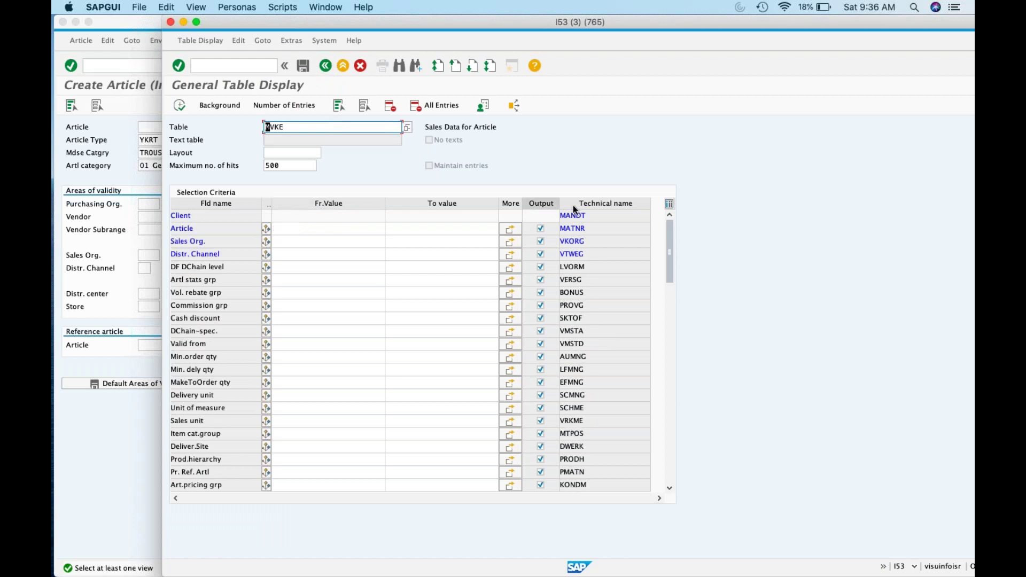
Start a multiple selection for the MVKE article field with 1000027 as its single value.
left_click(510, 229)
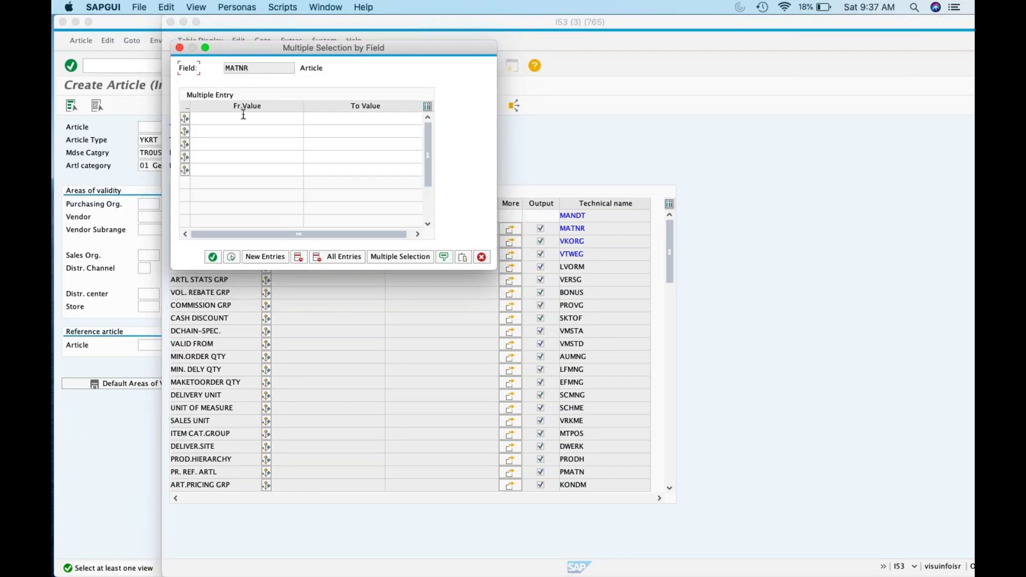
left_click(244, 114)
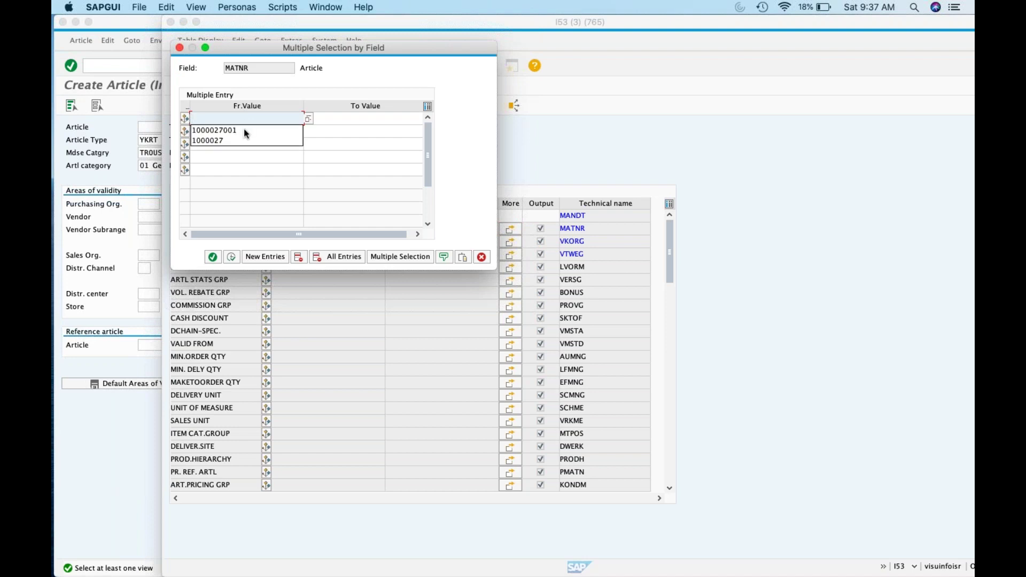
left_click(241, 140)
left_click(240, 131)
type("1")
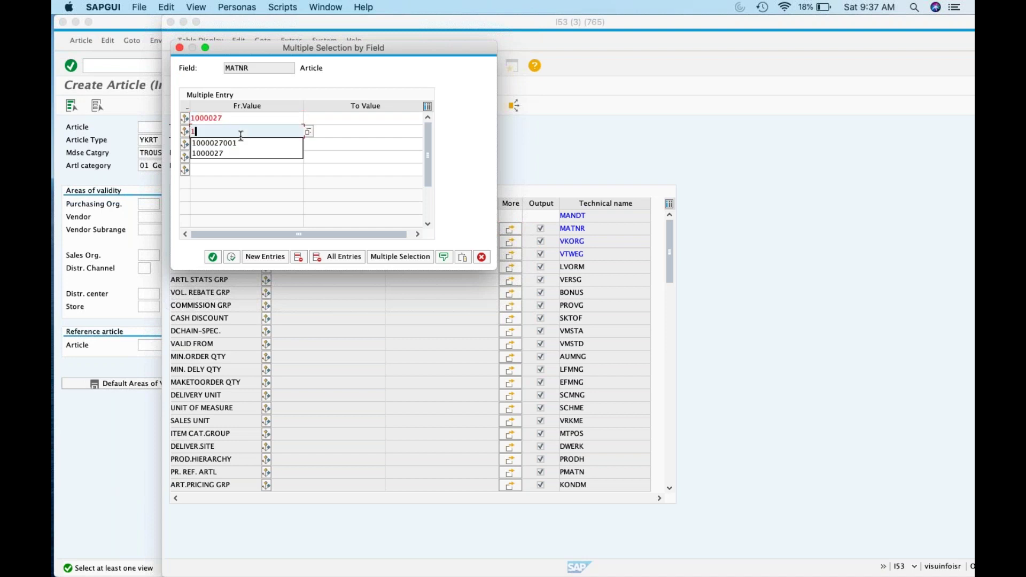
left_click(241, 143)
left_click(358, 133)
type("1")
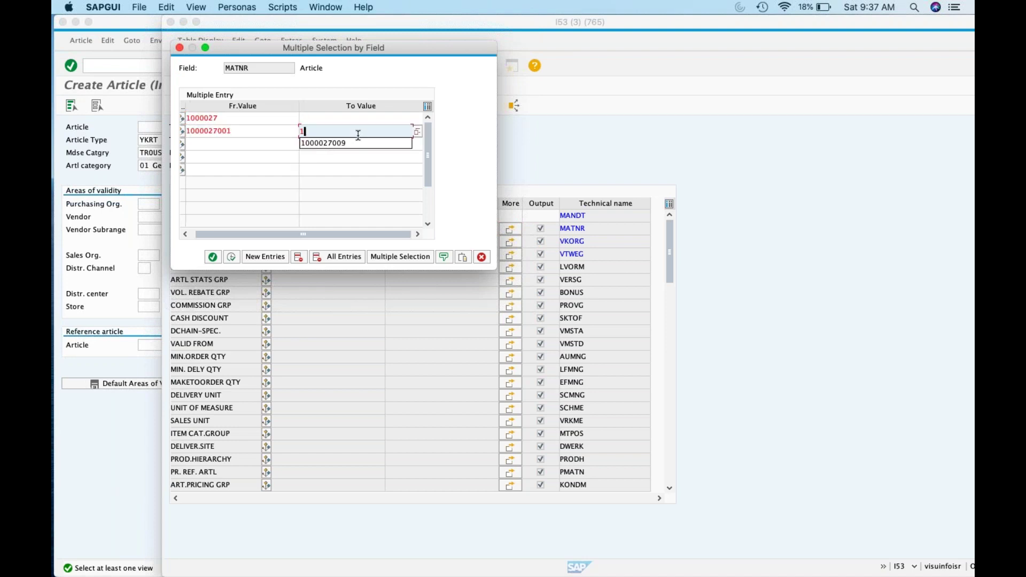
left_click(358, 143)
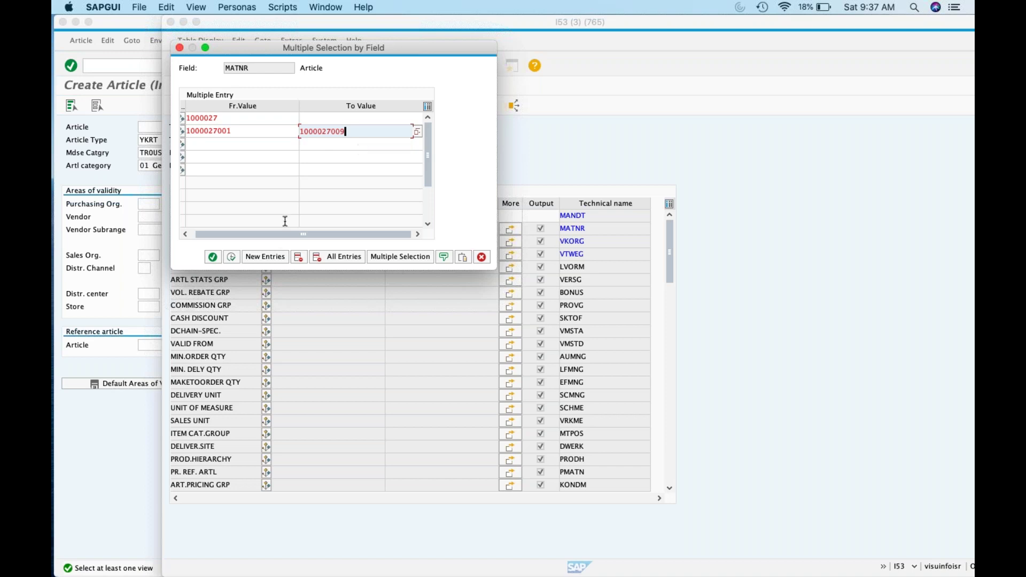
left_click(213, 257)
left_click(230, 257)
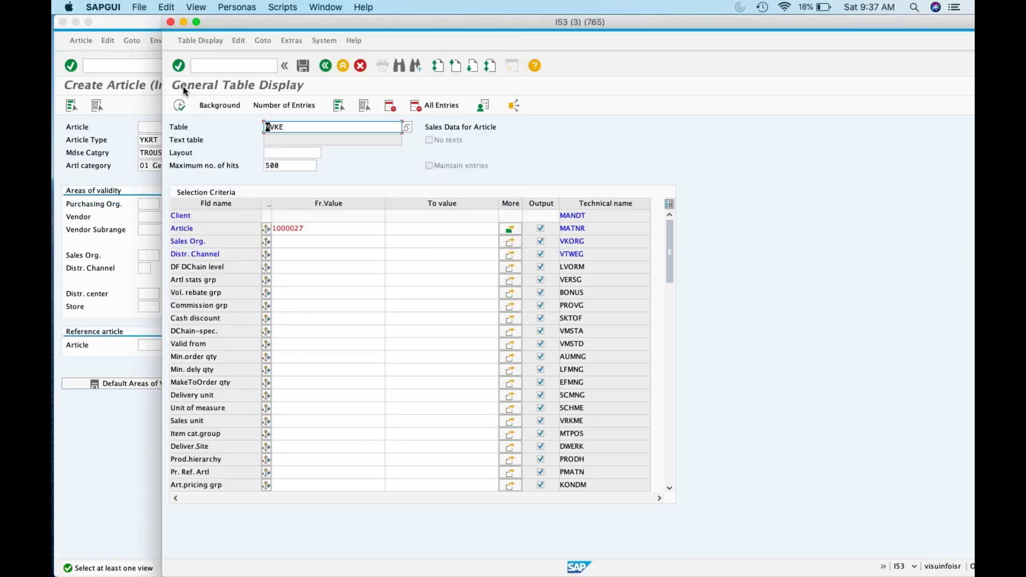
key("F8")
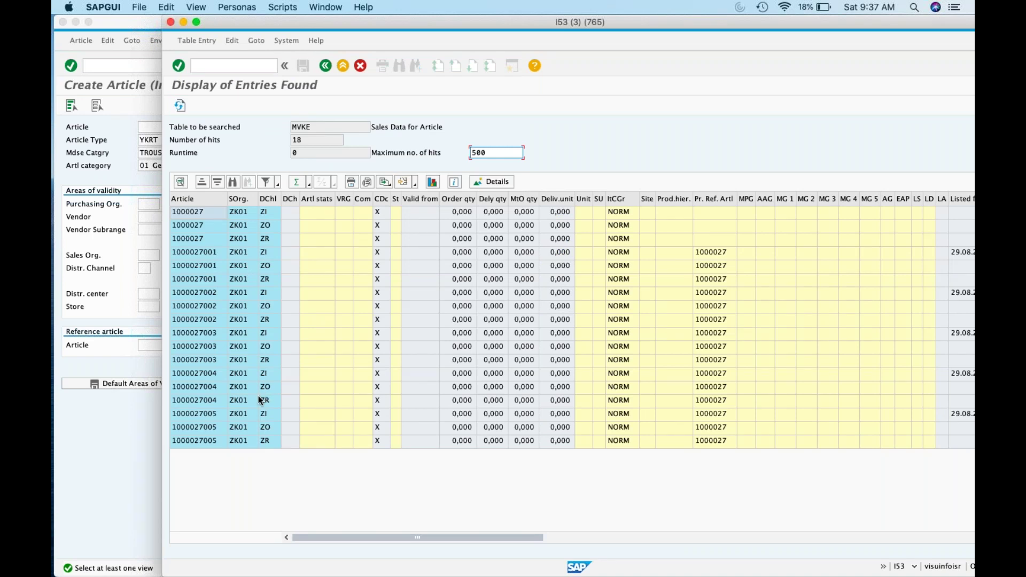
Examine the pricing reference article maintained for the variants across the distribution channels in the MVKE entries.
left_click(186, 267)
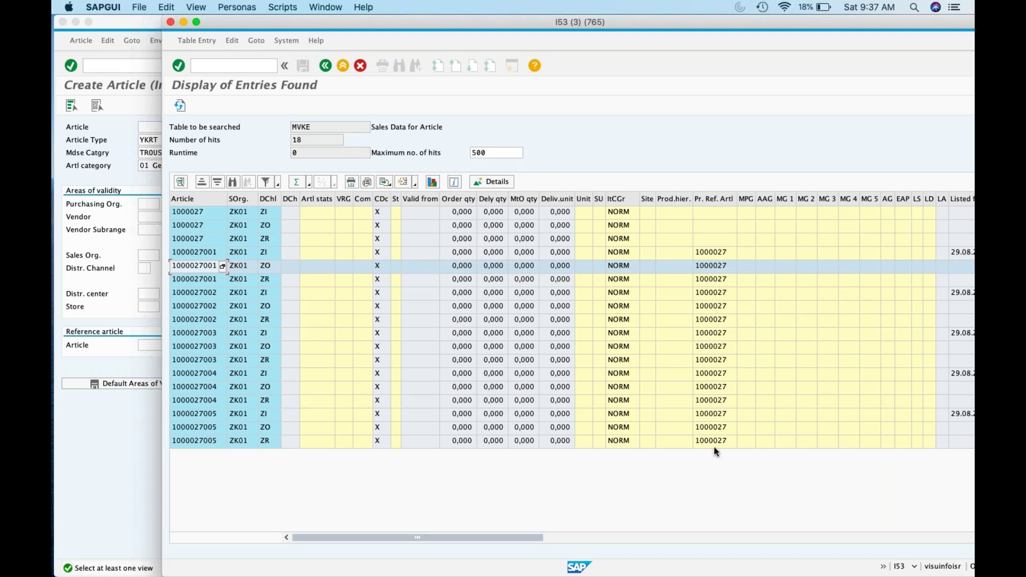
left_click_drag(531, 541, 436, 531)
left_click(728, 266)
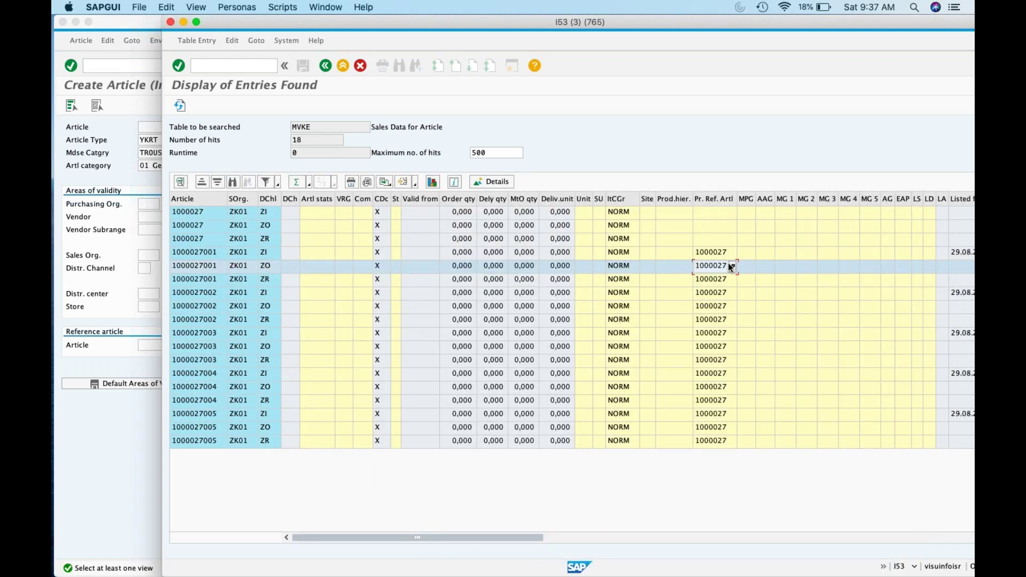
left_click(708, 195)
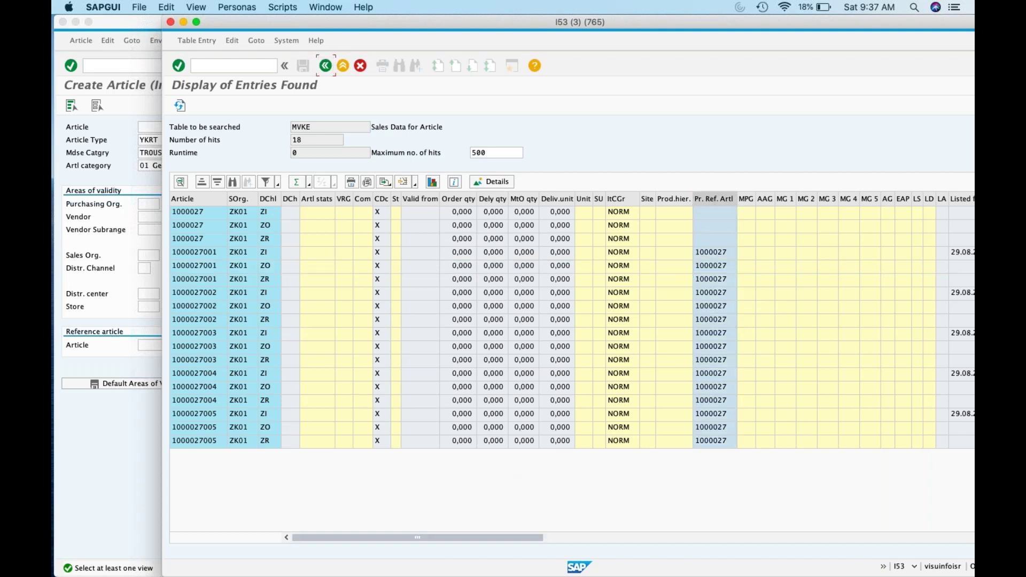
Go back to the selection criteria and load table WLK2.
left_click(325, 65)
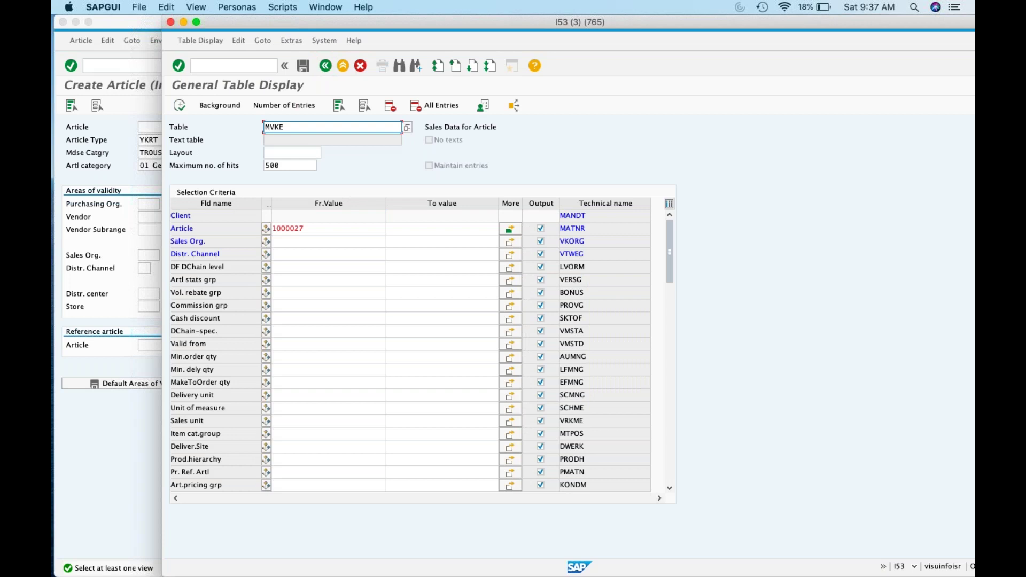
type("wlk2")
key("Return")
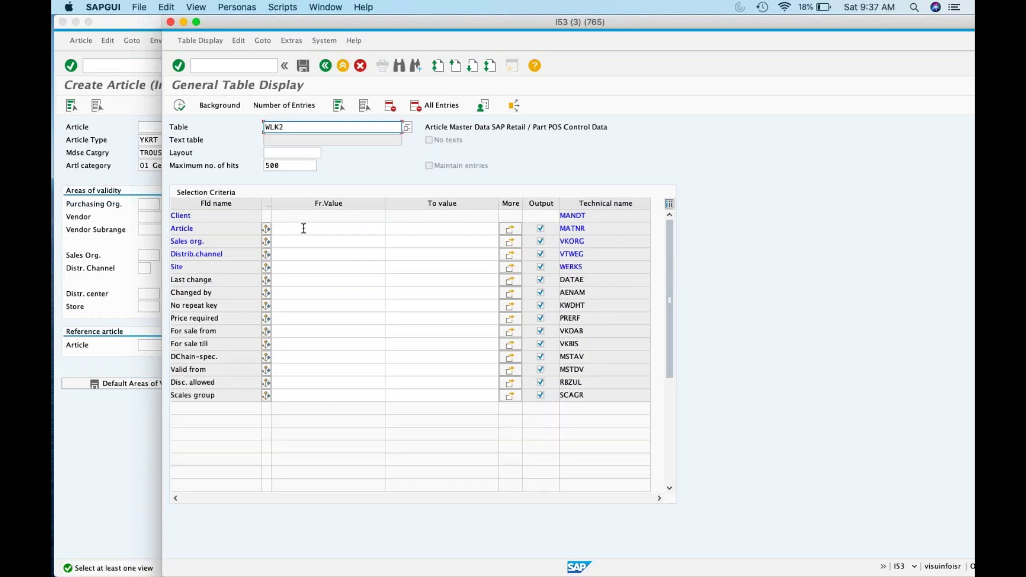
Start a multiple selection for the WLK2 article field with 1000027 as its single value.
left_click(302, 226)
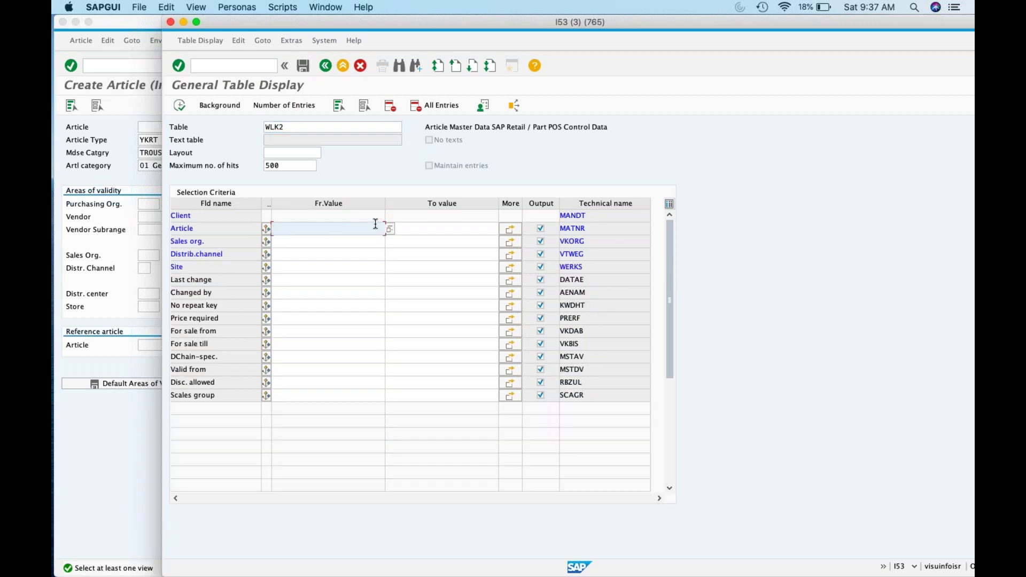
left_click(503, 227)
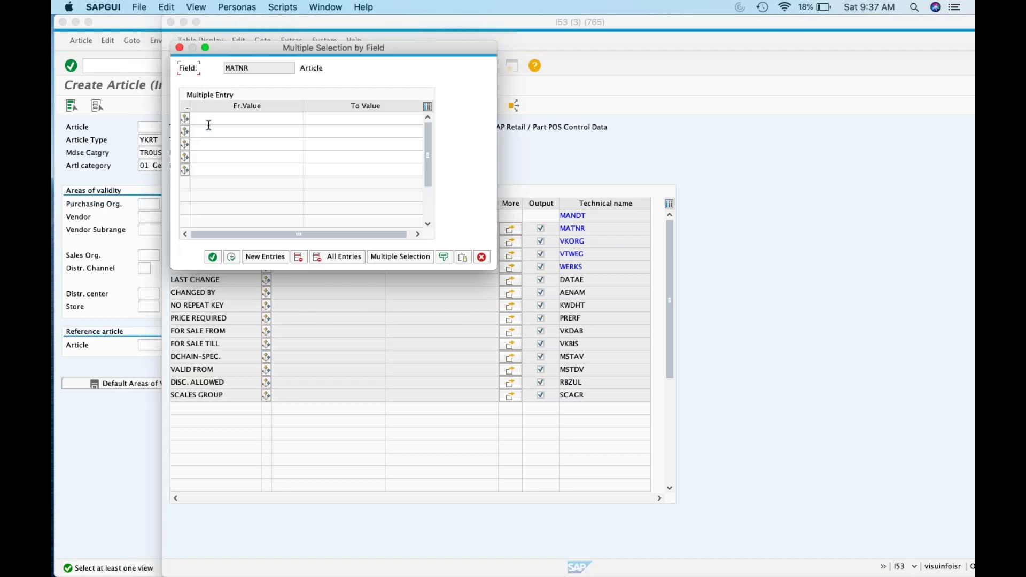
left_click(204, 120)
key("super+v")
type("10")
left_click(223, 141)
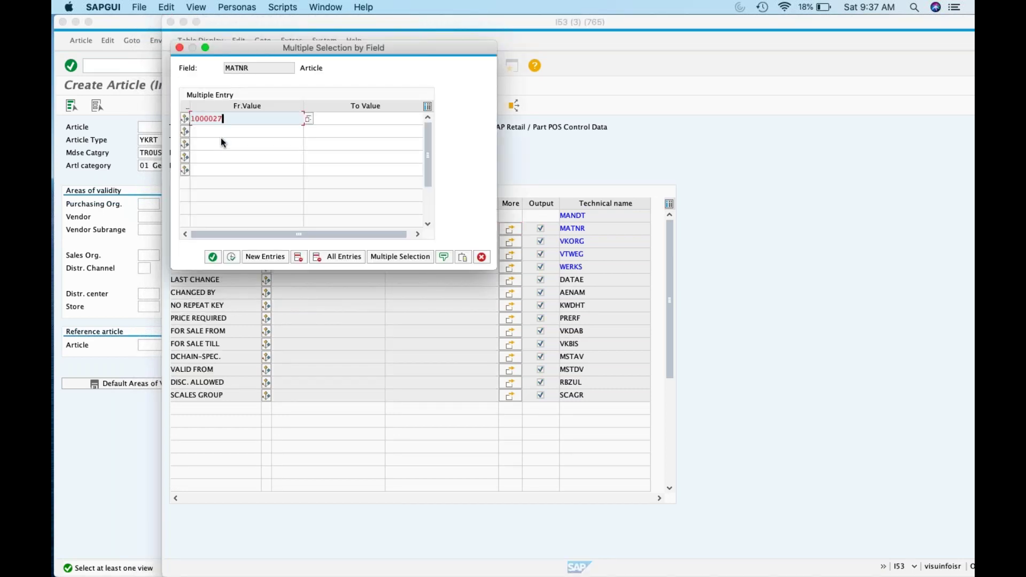
left_click(224, 130)
type("10")
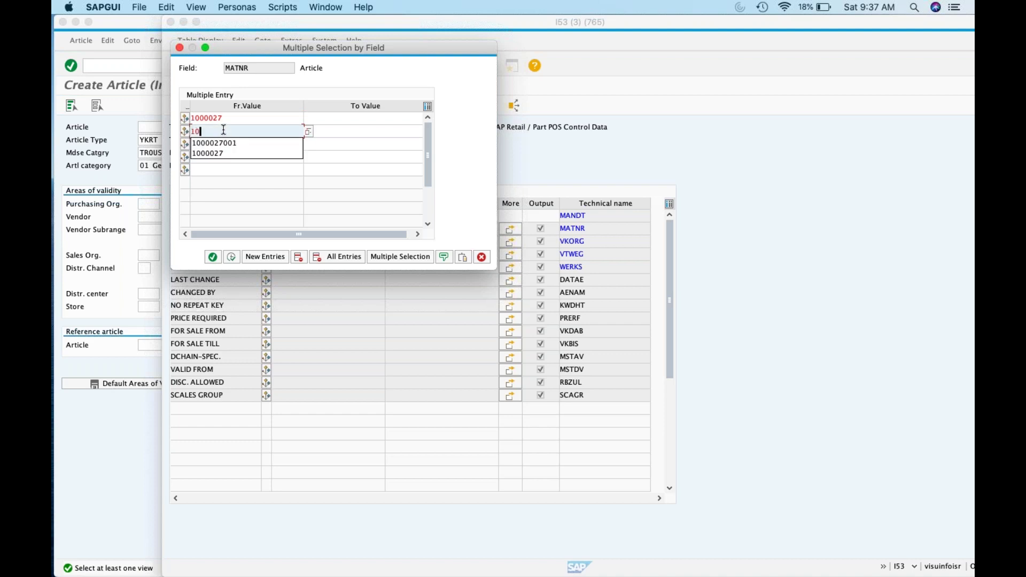
left_click(223, 142)
left_click(300, 131)
type("1")
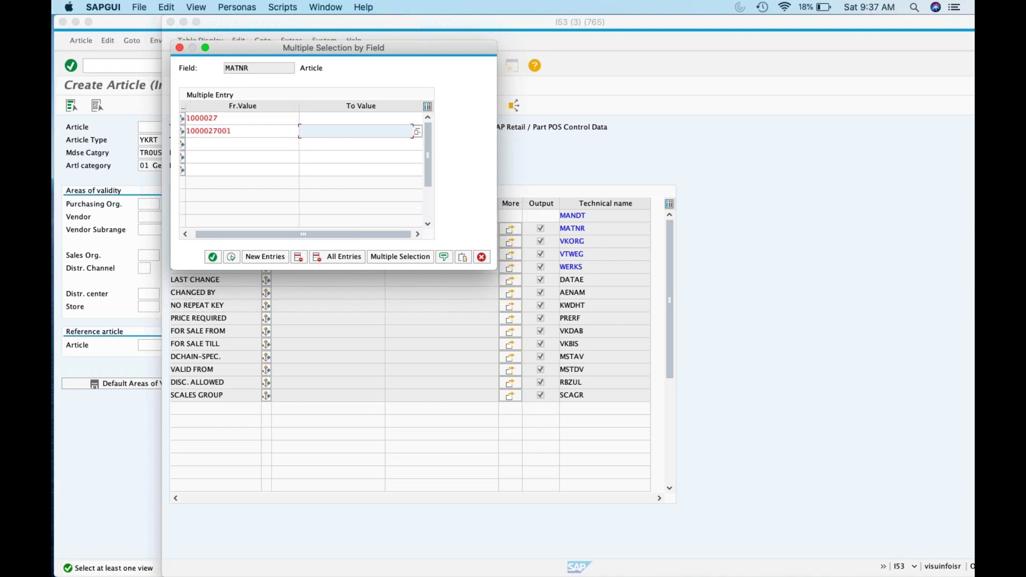
left_click(326, 140)
left_click(213, 256)
left_click(177, 100)
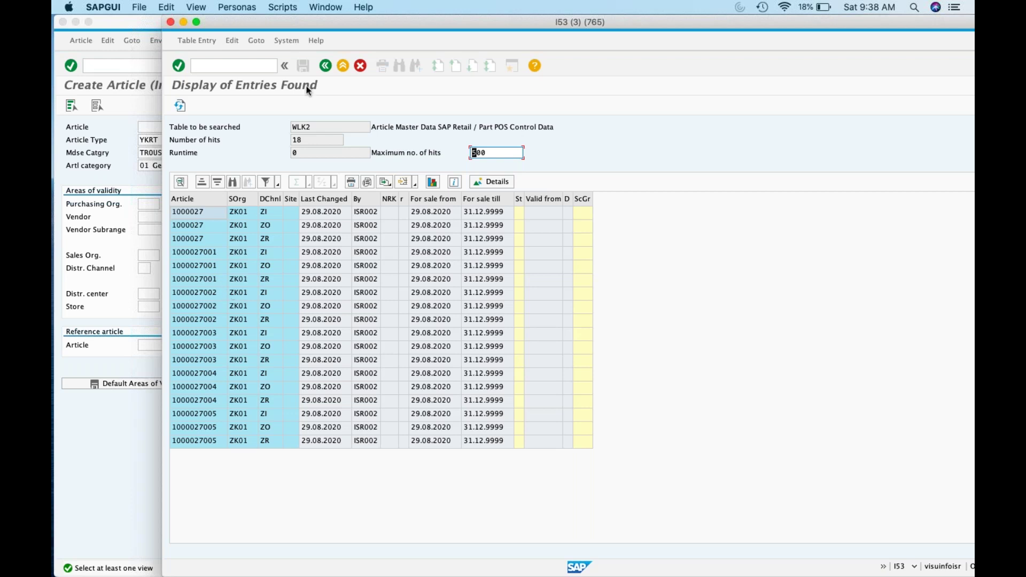
Leave the WLK2 results and load table MARD.
left_click(324, 66)
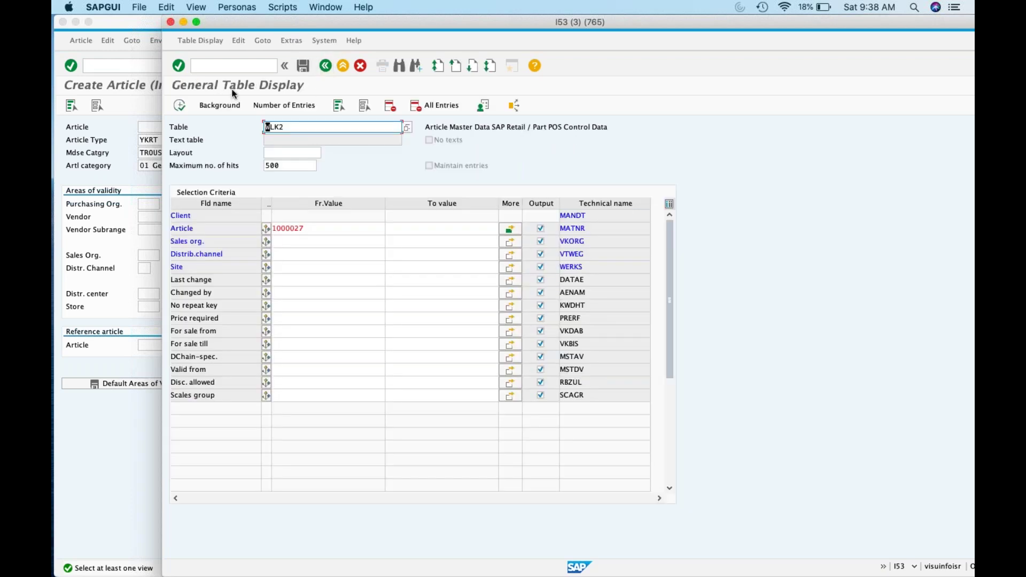
key("super+a")
type("MARD")
key("Return")
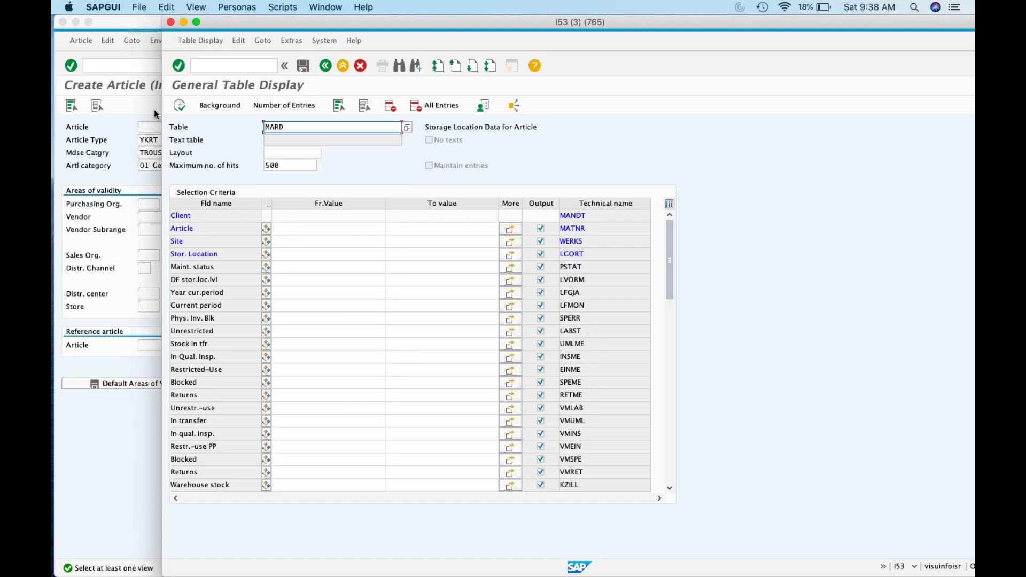
Start a multiple selection for the MARD article field with 1000027 as its single value.
left_click(291, 229)
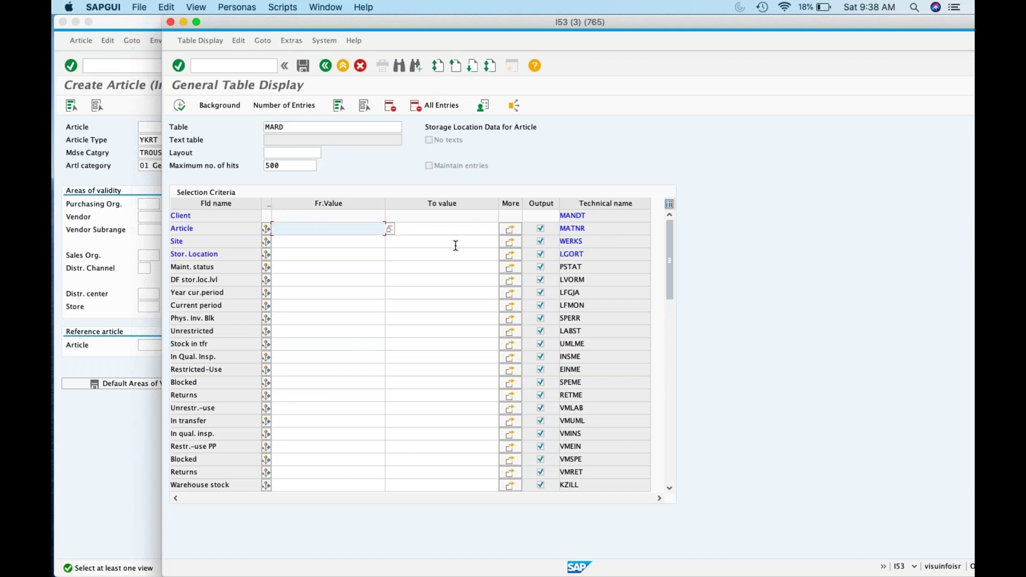
left_click(510, 228)
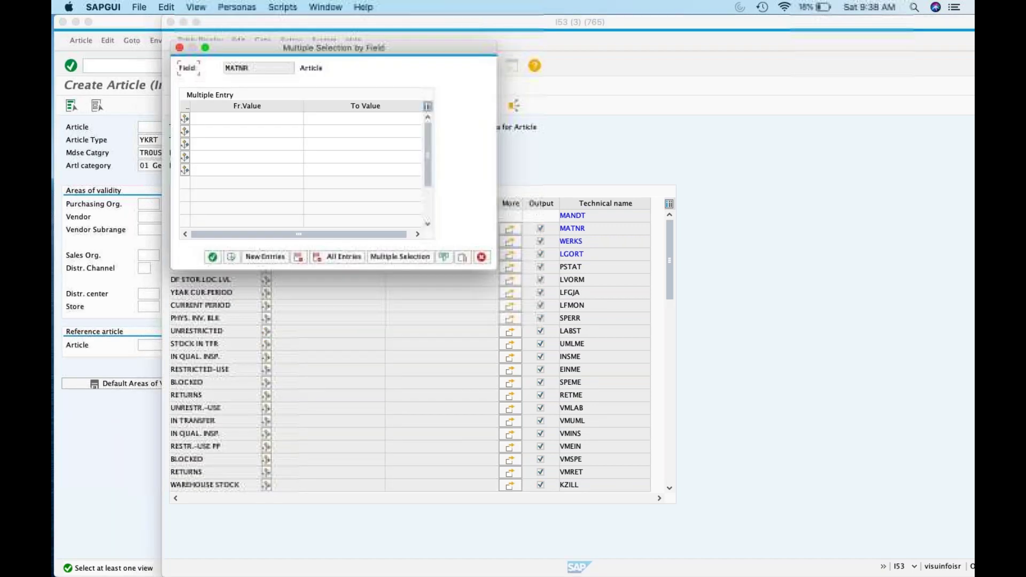
left_click(275, 118)
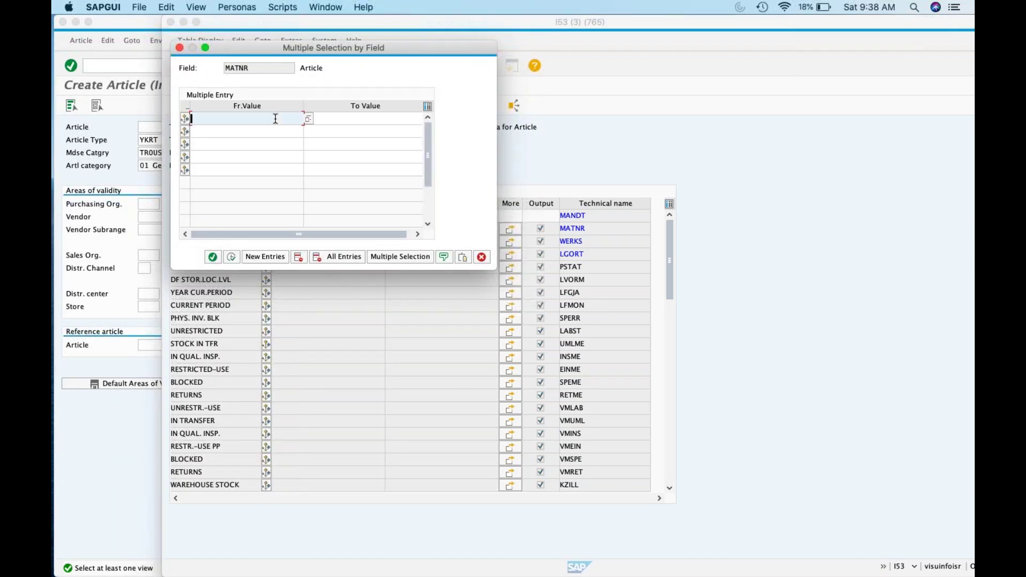
type("10")
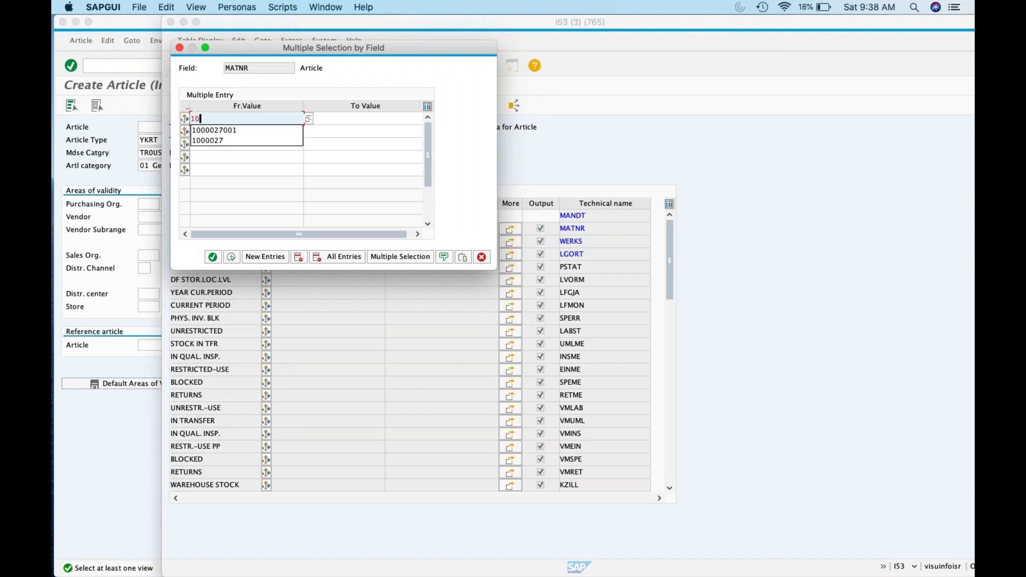
left_click(235, 141)
left_click(233, 133)
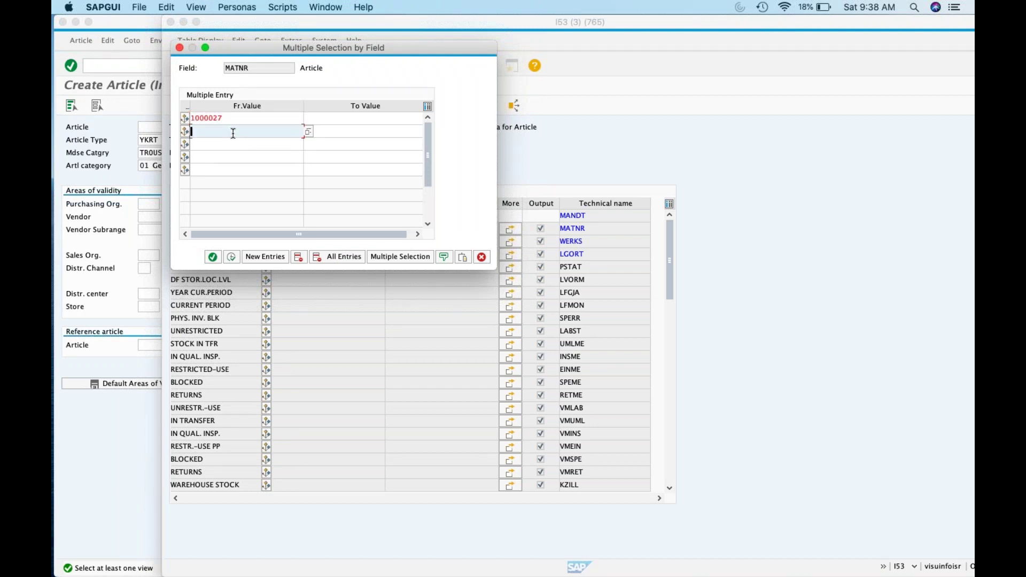
type("10")
left_click(237, 143)
left_click(326, 131)
type("10")
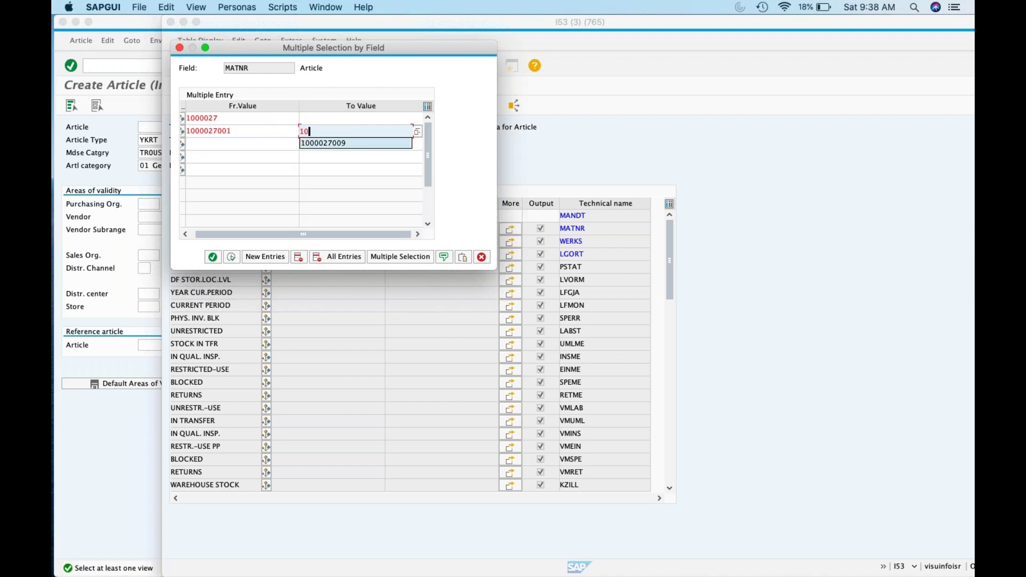
left_click(332, 143)
left_click(232, 257)
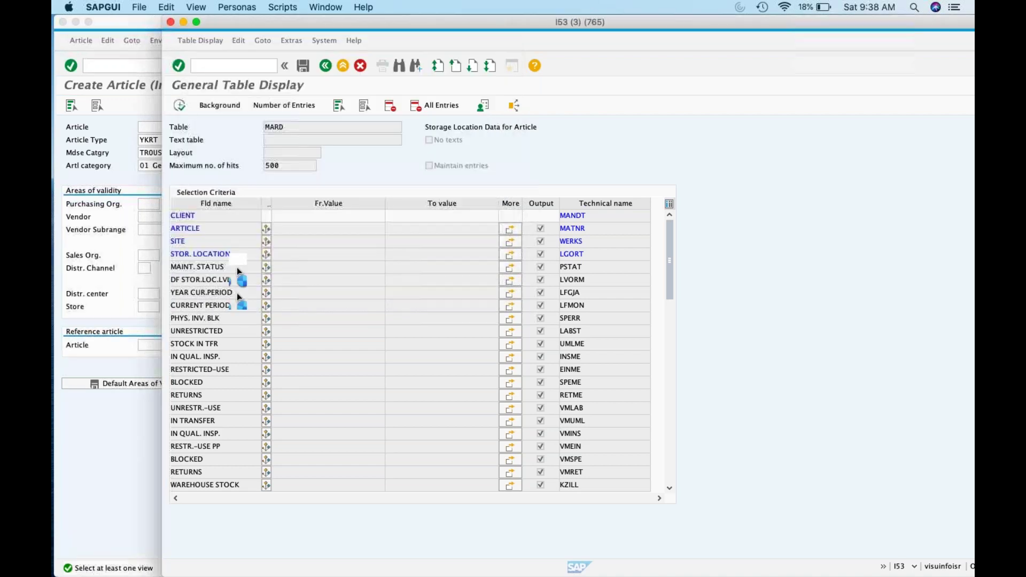
left_click(182, 107)
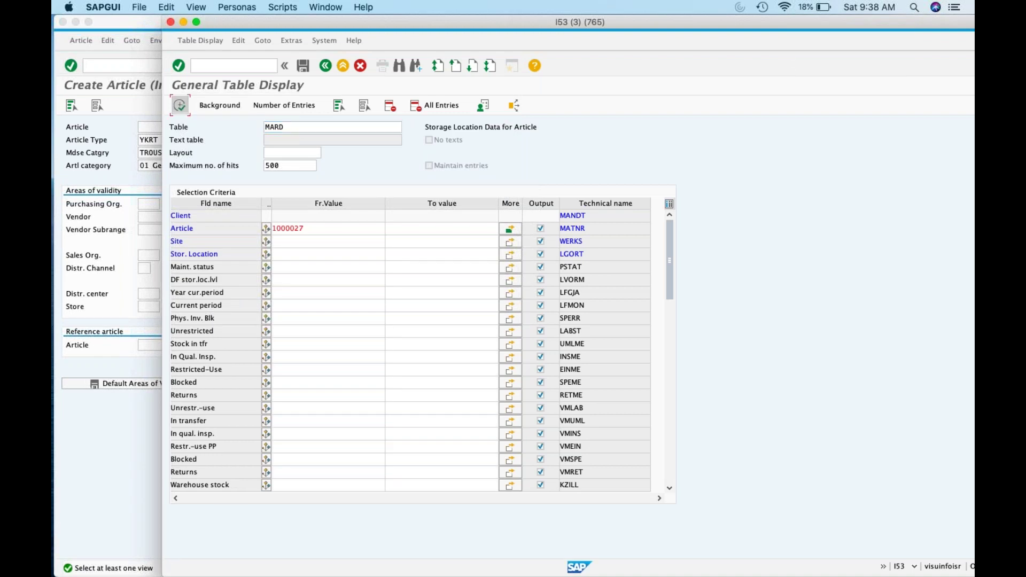
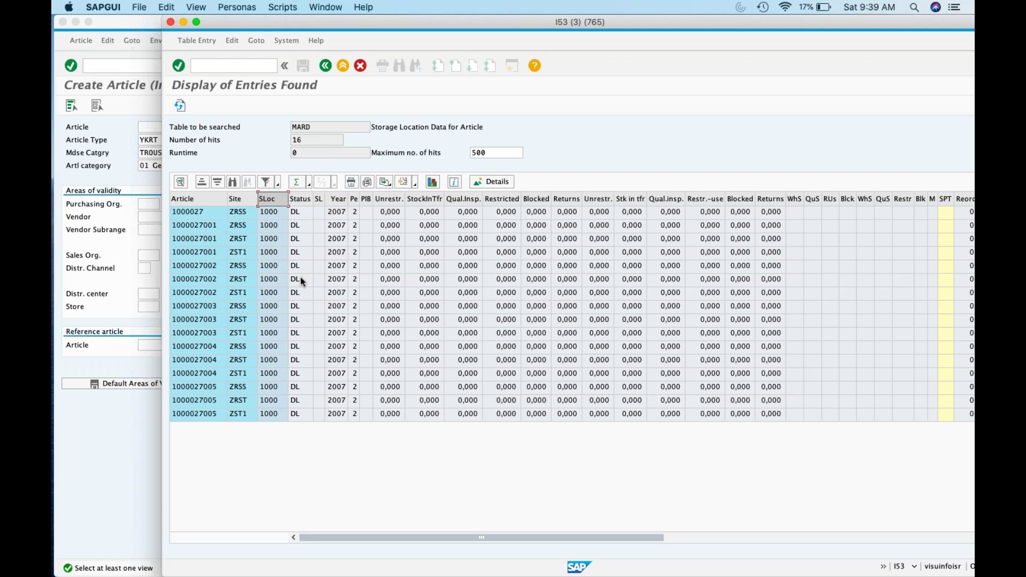
Switch to the class spreadsheet in Chrome and check the reference articles for Trousers, Shirts and Sarees on the MH/ AH sheet.
left_click(119, 421)
mouse_move(710, 567)
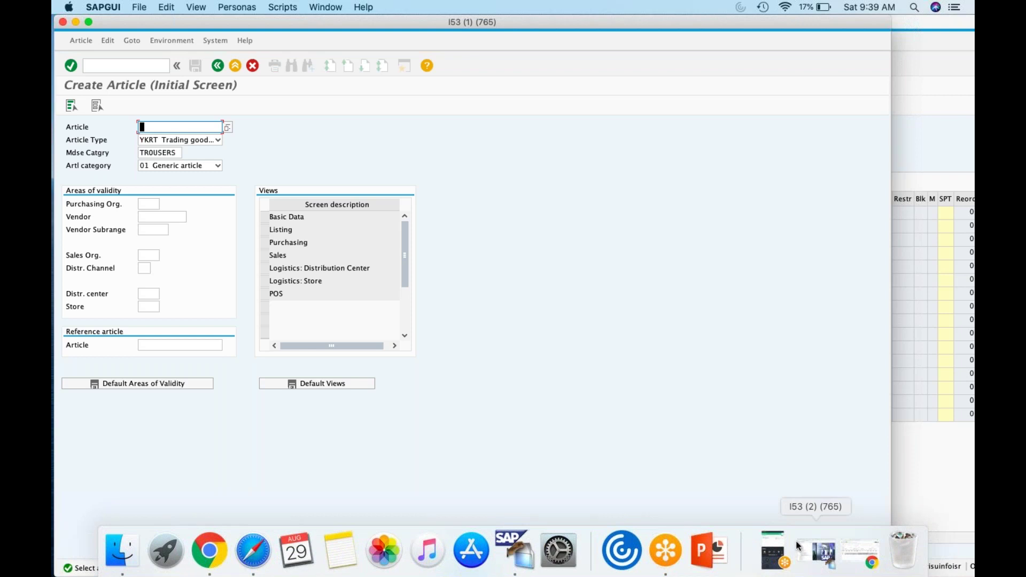
left_click(210, 556)
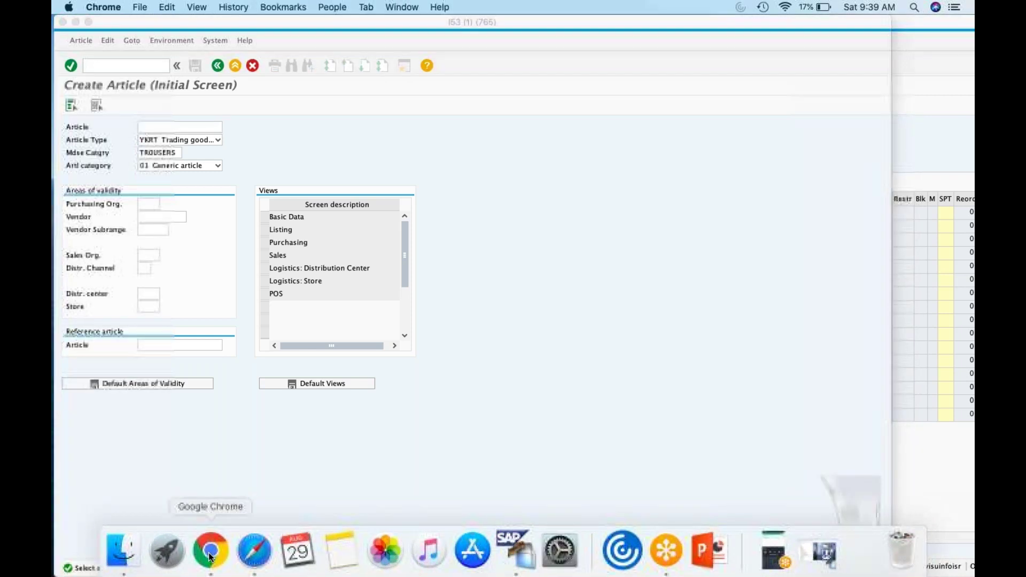
left_click(515, 305)
left_click(444, 302)
left_click(582, 305)
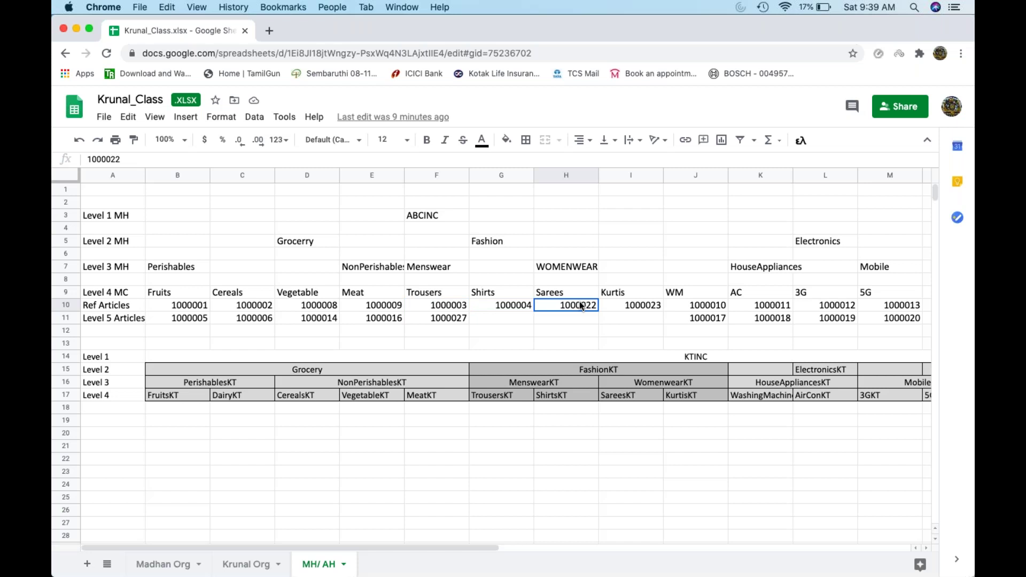
left_click(568, 295)
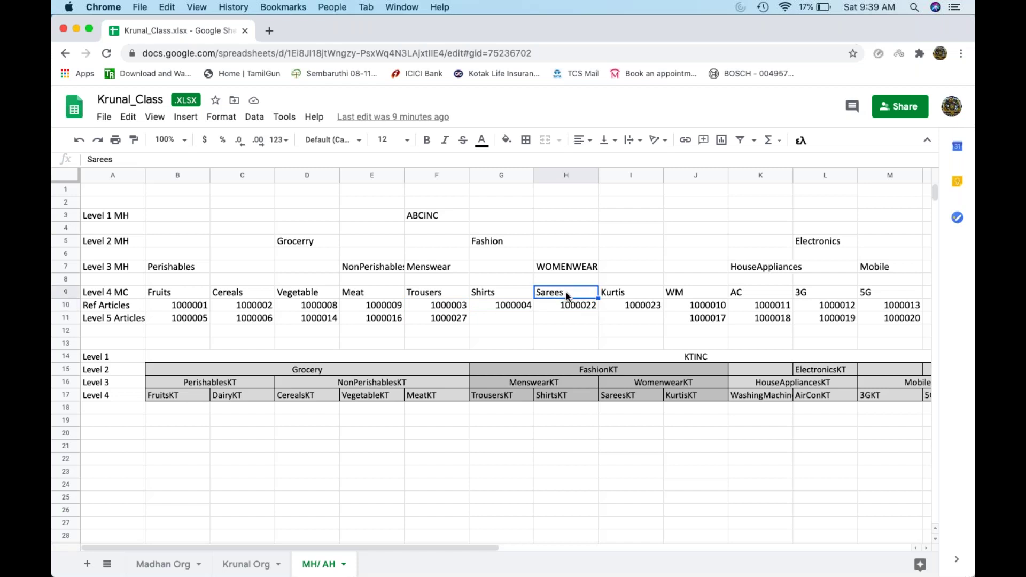
Copy the Kurtis merchandise category name from the MH/ AH sheet and return to the Create Article window in SAP.
left_click(635, 296)
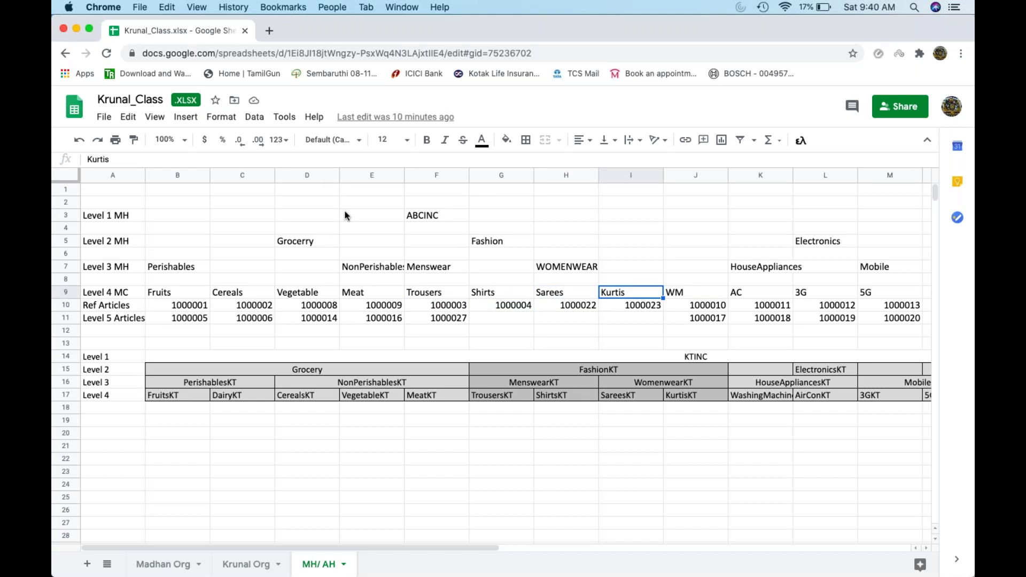
key("super+c")
left_click(76, 30)
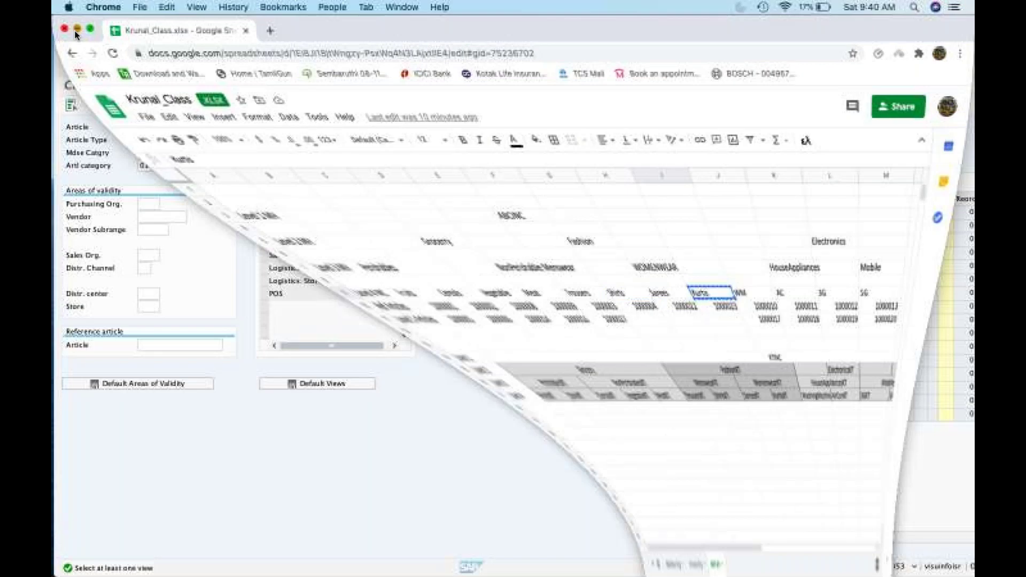
Replace the new generic article's merchandise category with Kurtis.
left_click(179, 158)
key("BackSpace")
key("BackSpace")
key("BackSpace")
key("BackSpace")
key("BackSpace")
key("BackSpace")
key("BackSpace")
key("BackSpace")
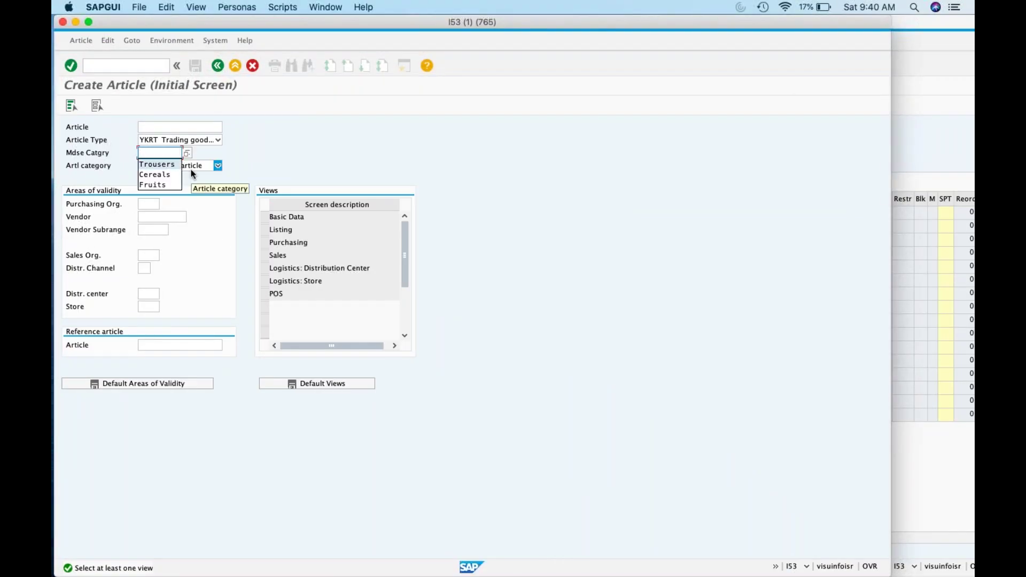
type("Kurtis")
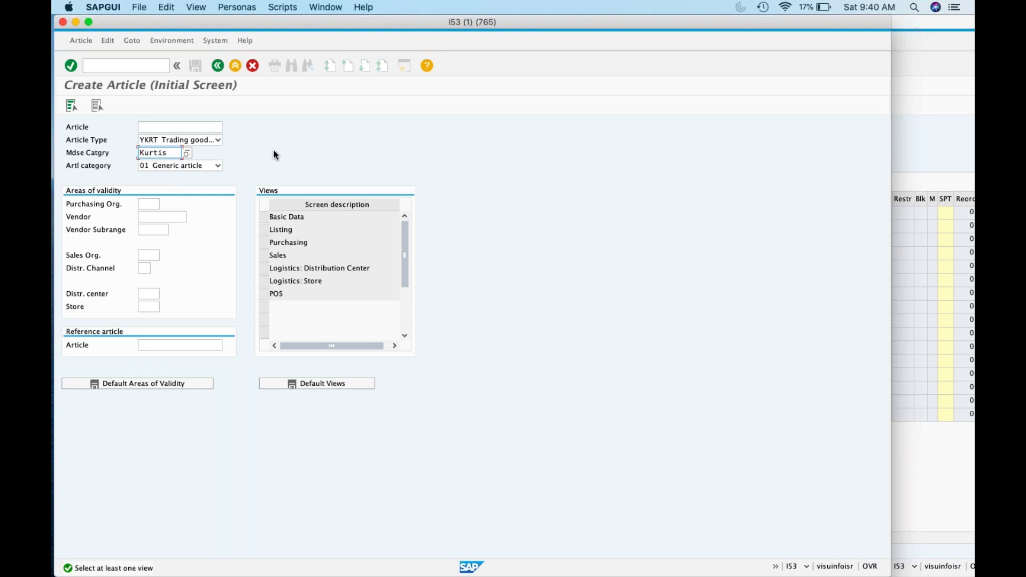
Choose the Basic Data view for the new article and accept the characteristic profile under the KURTIS material group.
left_click(266, 217)
key("Return")
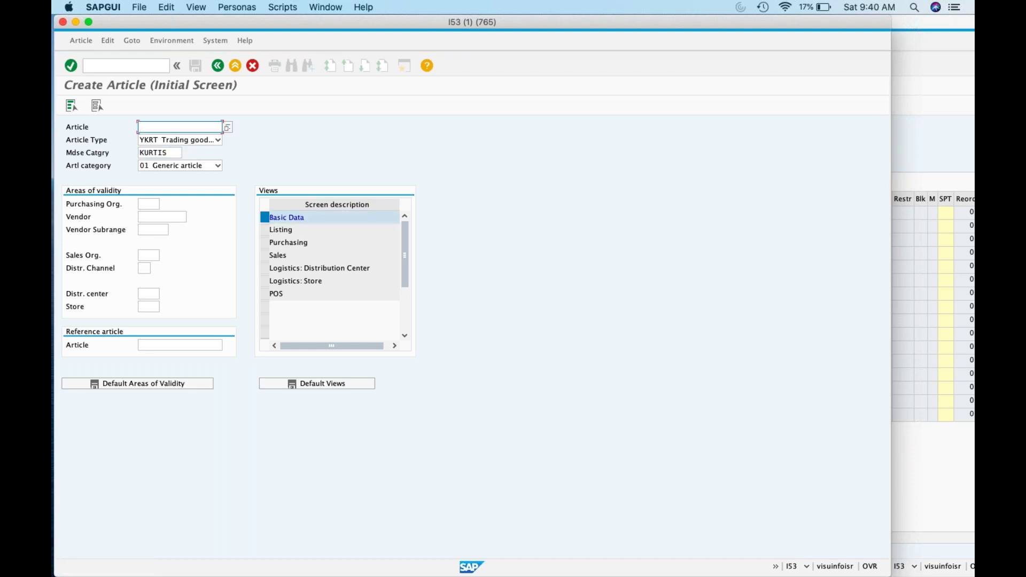
left_click(153, 94)
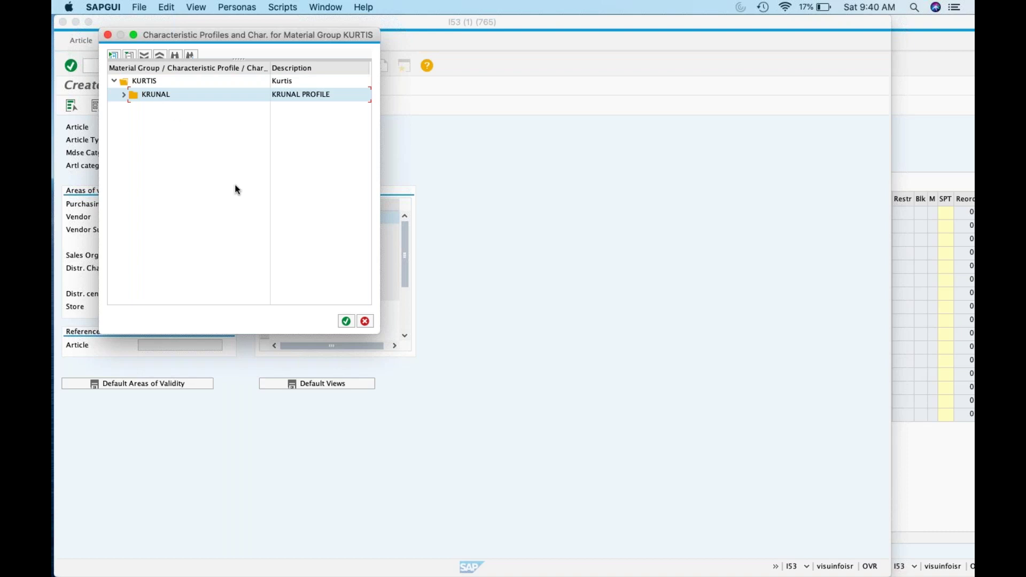
left_click(345, 321)
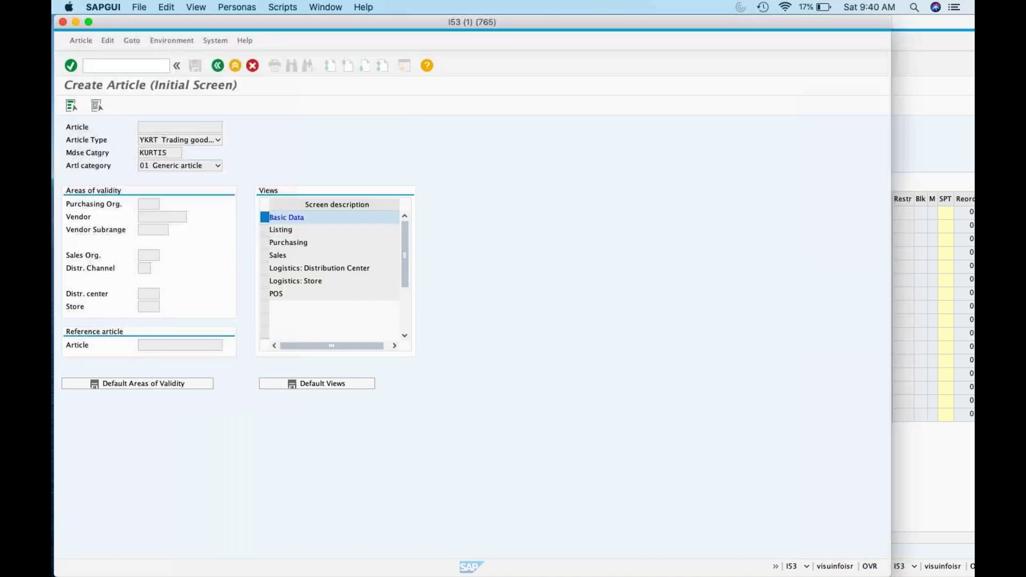
Assign all SIZES values (28, 30, 32, 34 and 38) to the article and request the value list for COLOURS.
left_click(367, 204)
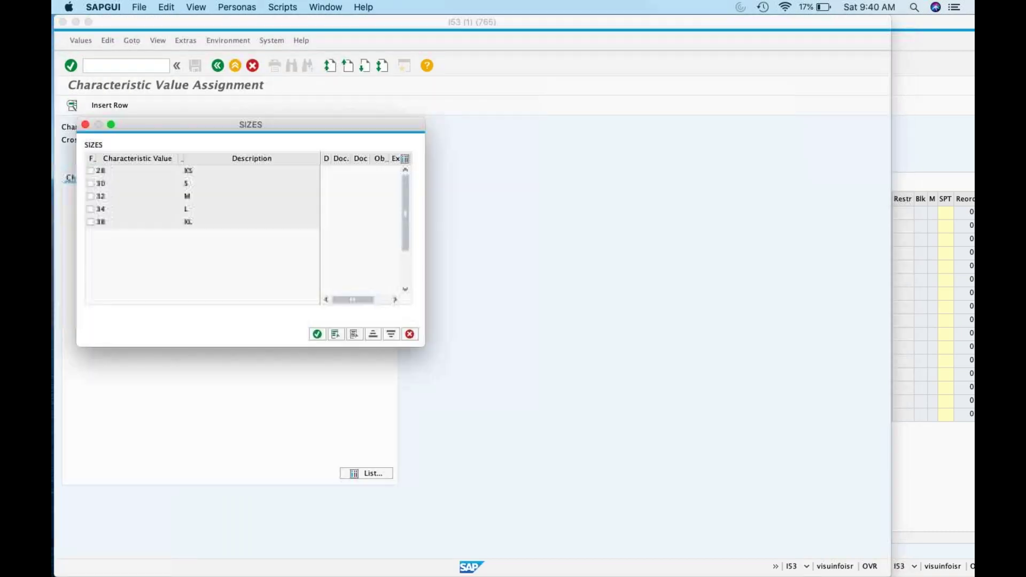
left_click(336, 334)
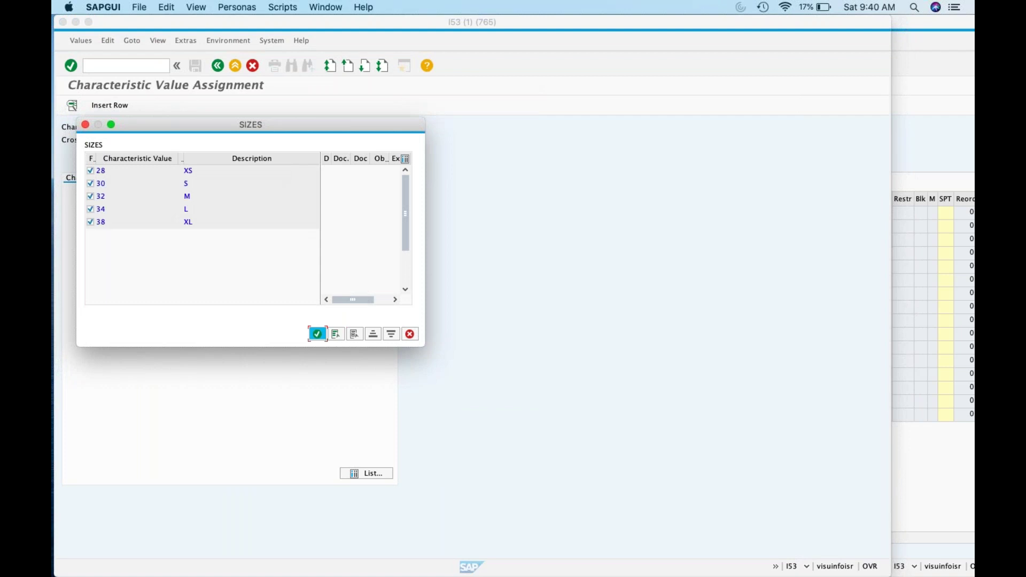
left_click(317, 334)
left_click(366, 219)
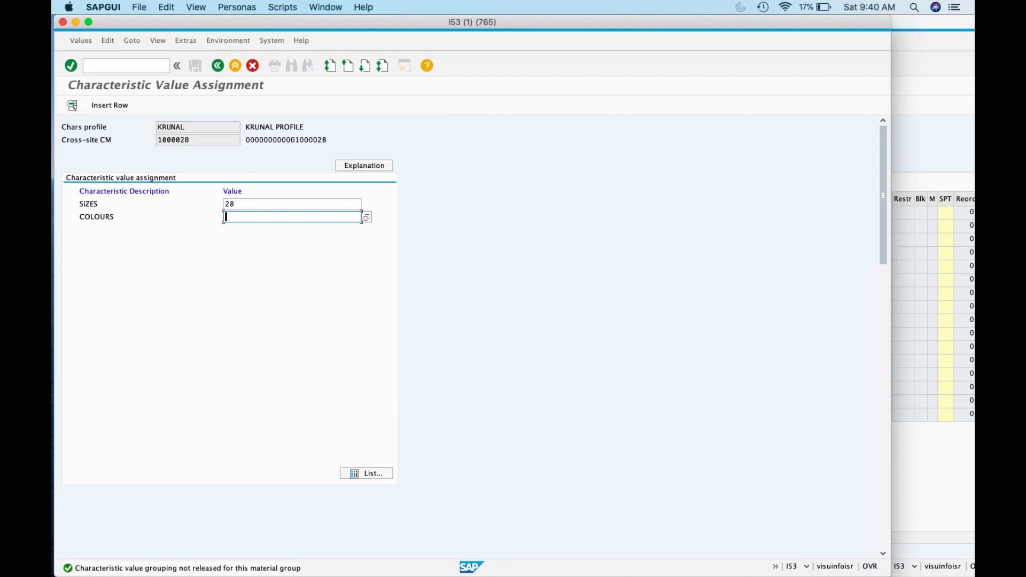
Leave the MARD table display in the other SAP session and open the SAP Retail menu with w10t.
left_click(963, 458)
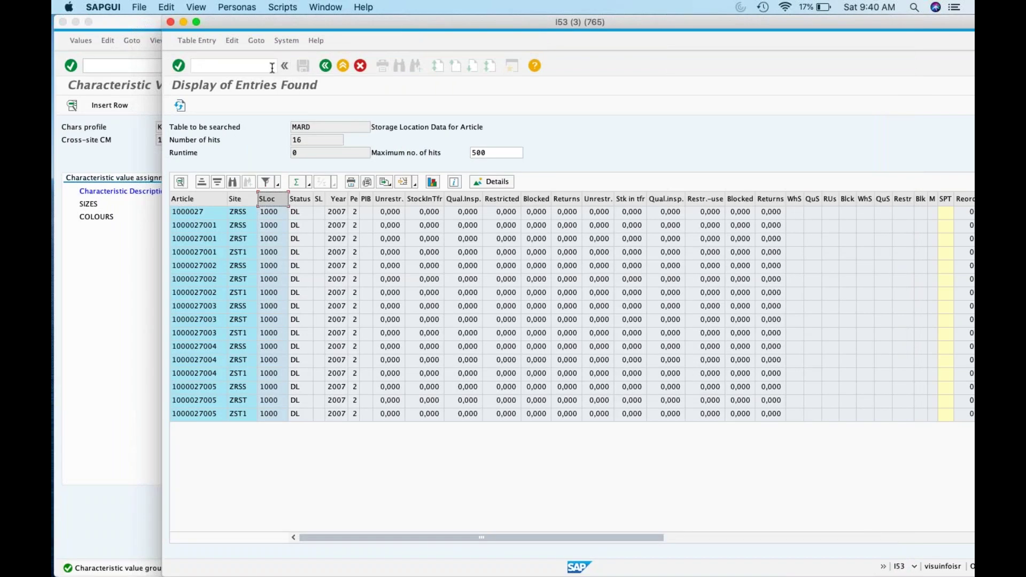
left_click(326, 65)
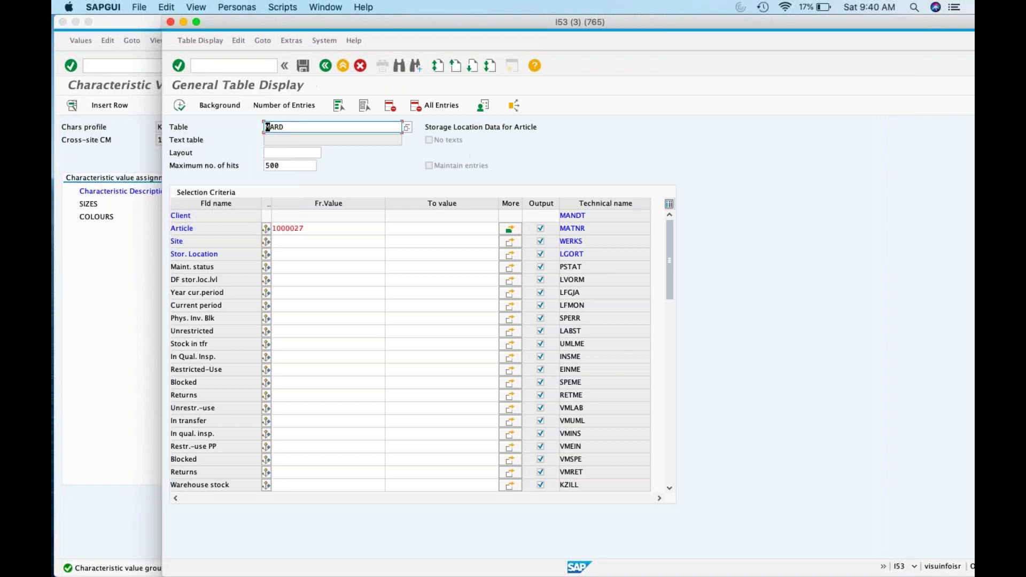
left_click(326, 66)
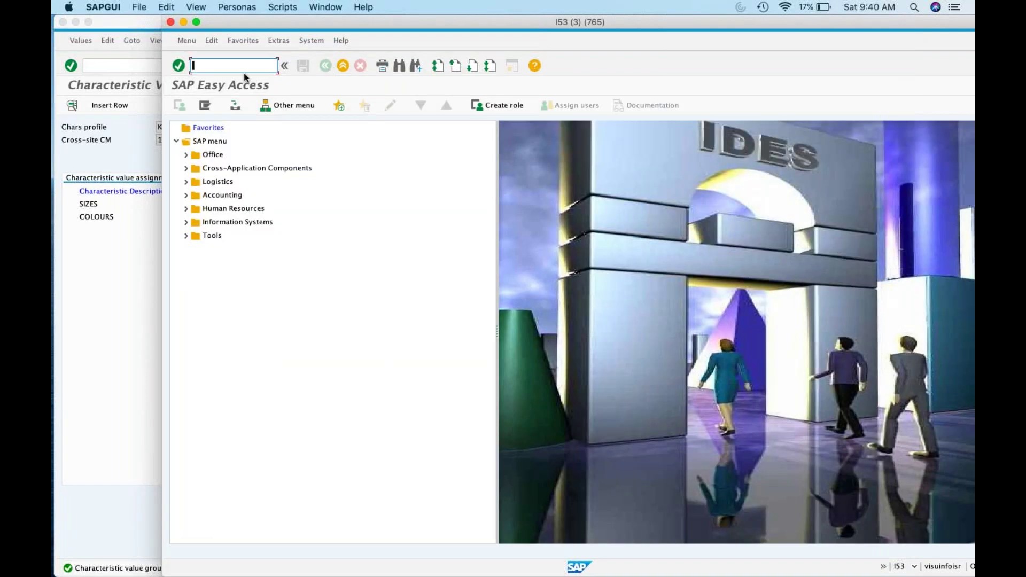
type("w10t")
key("Return")
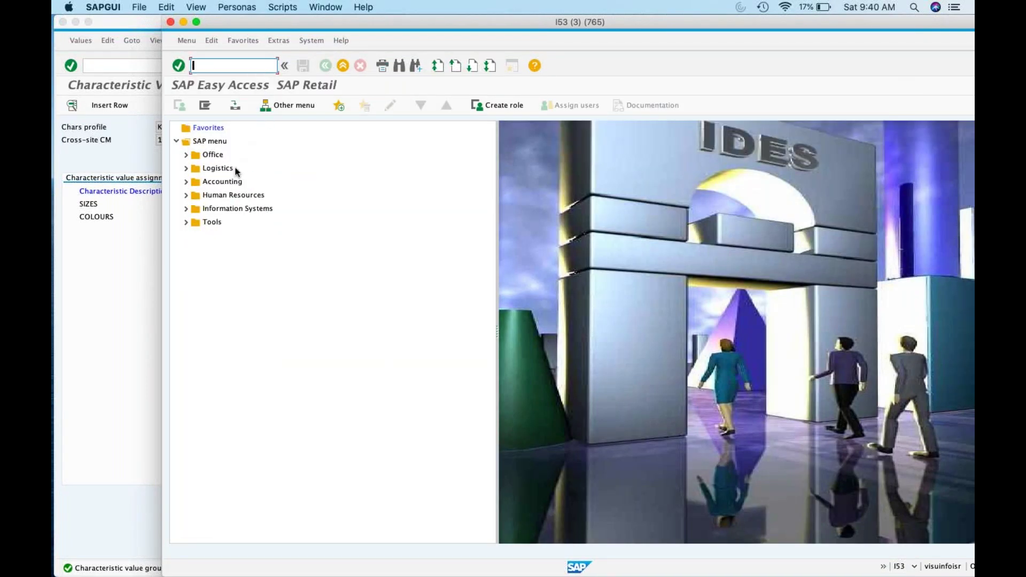
Start Group Characteristic Values (WRFCHVALGRP) from the New Characteristic Value Storage folder under Retailing master data, Material Group Data, Characteristics.
left_click(185, 168)
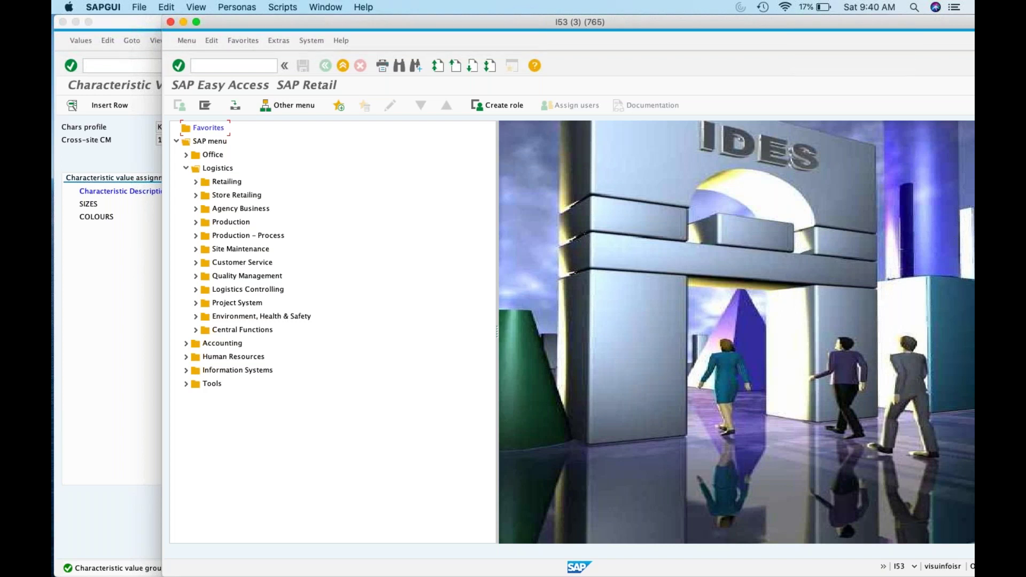
left_click(196, 182)
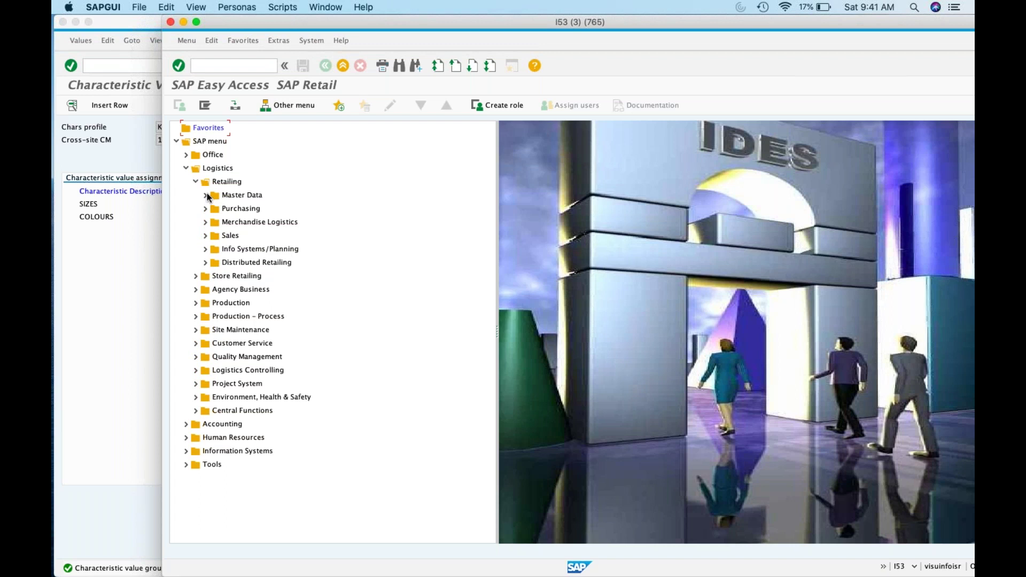
left_click(206, 196)
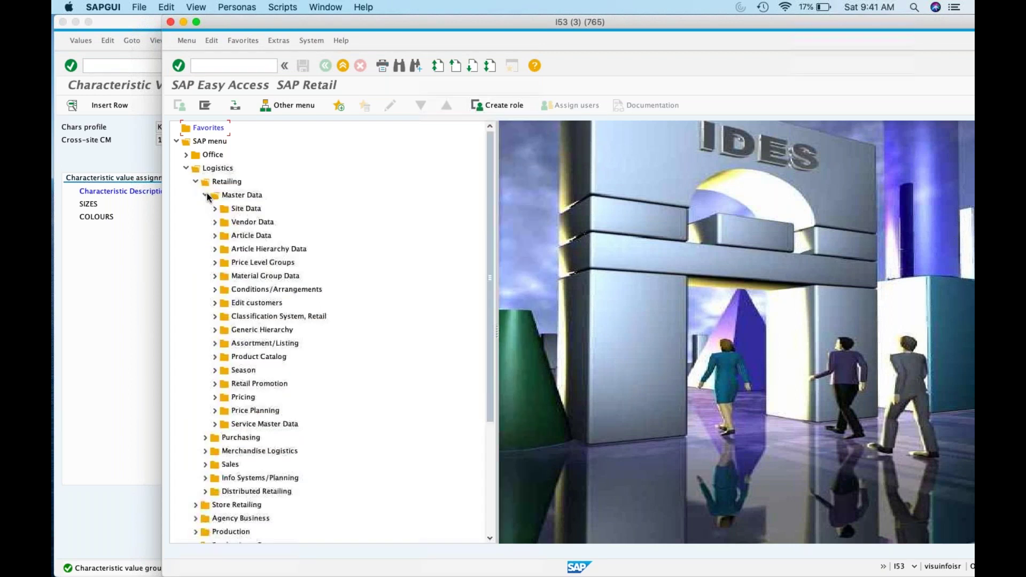
left_click(215, 276)
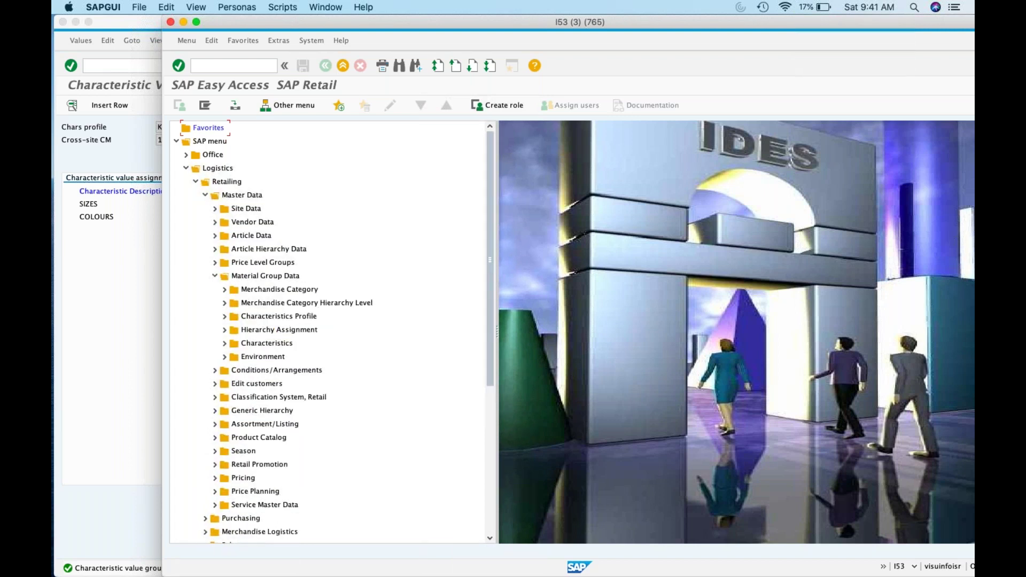
left_click(223, 343)
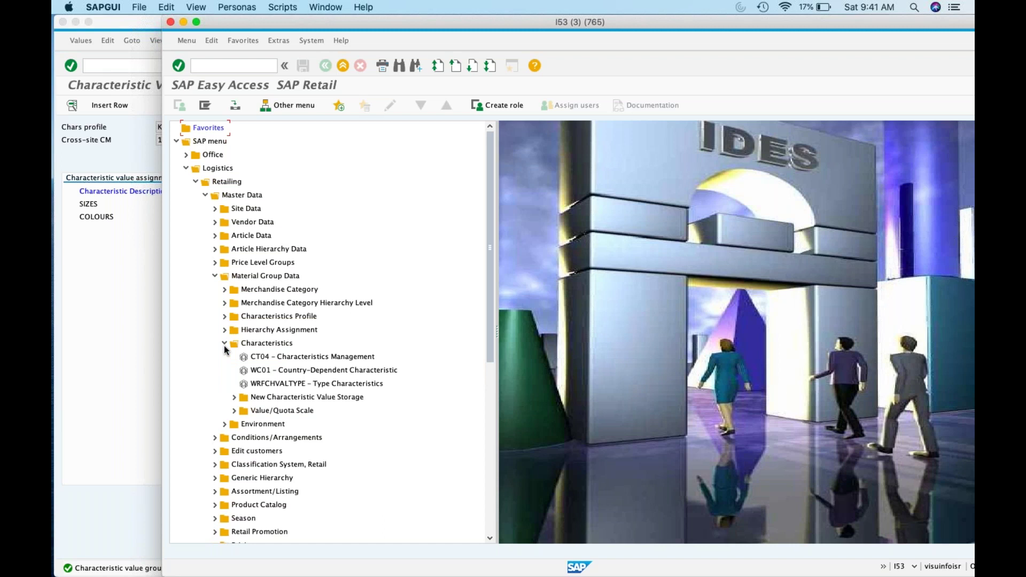
left_click(234, 397)
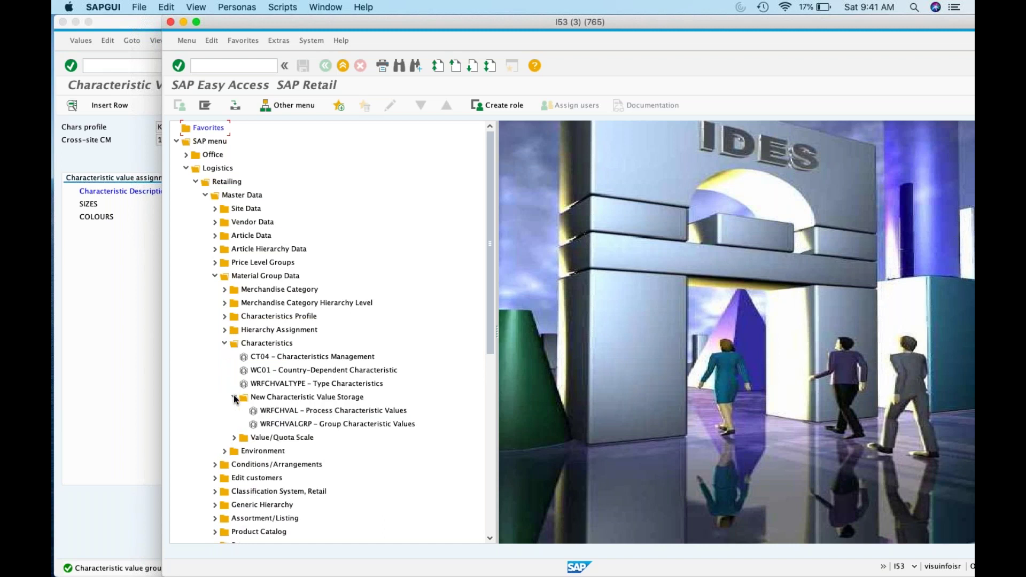
left_click(269, 426)
double_click(268, 426)
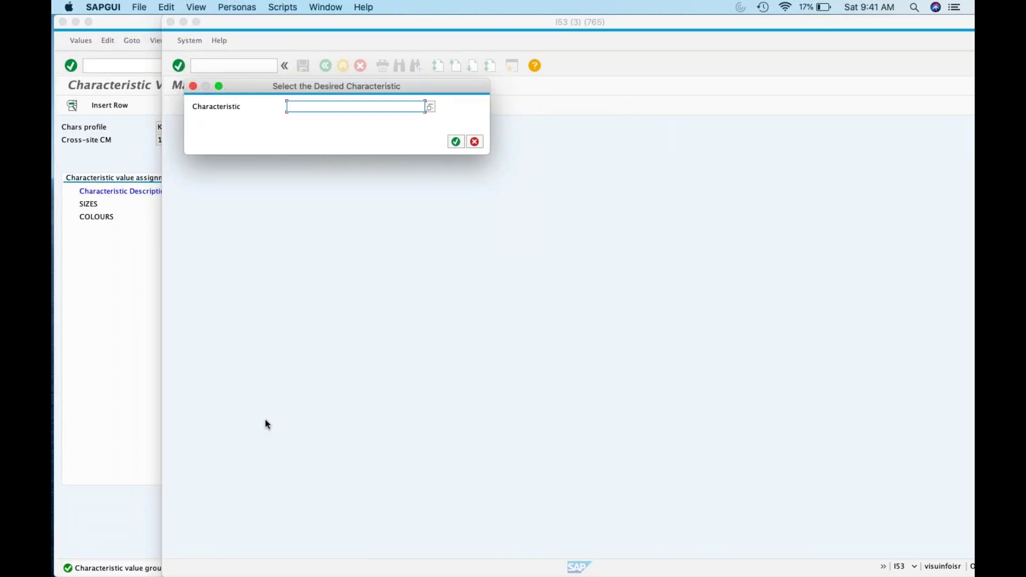
Load the value grouping for the characteristic colour.
left_click(369, 106)
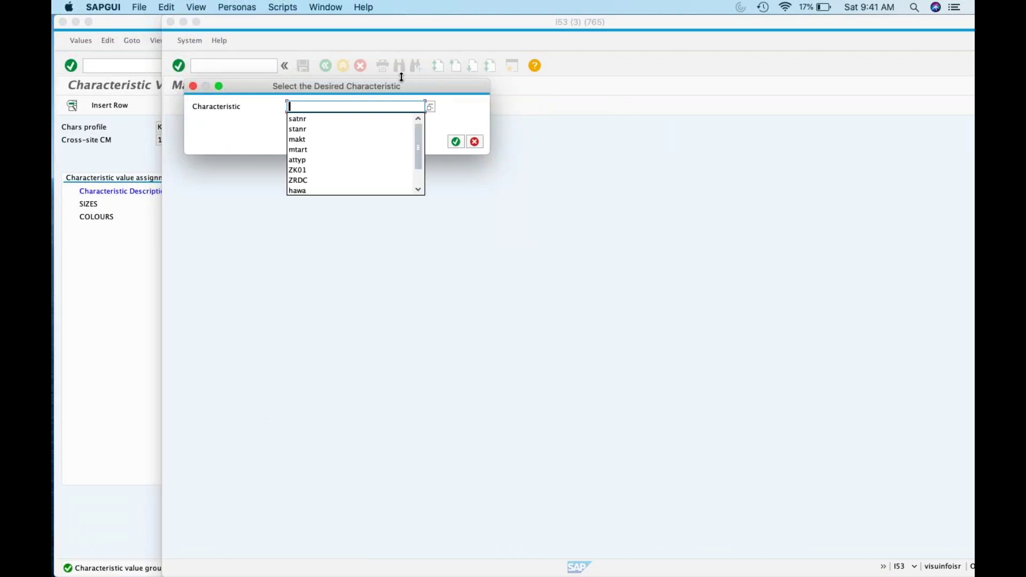
key("Down")
type("col")
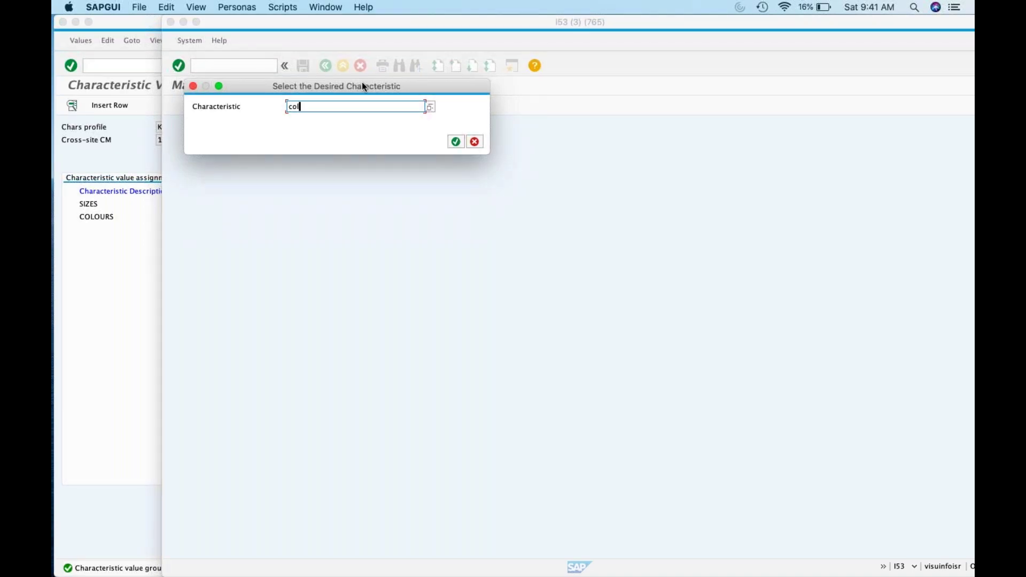
type("our")
left_click(456, 141)
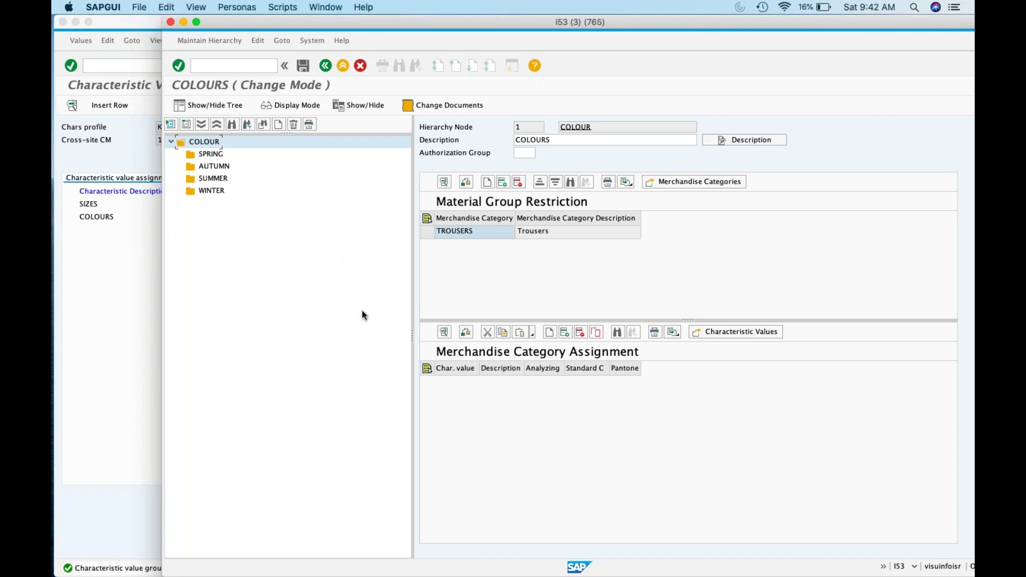
Add Kurtis to the material group restriction of the COLOUR node and save the grouping.
left_click(491, 184)
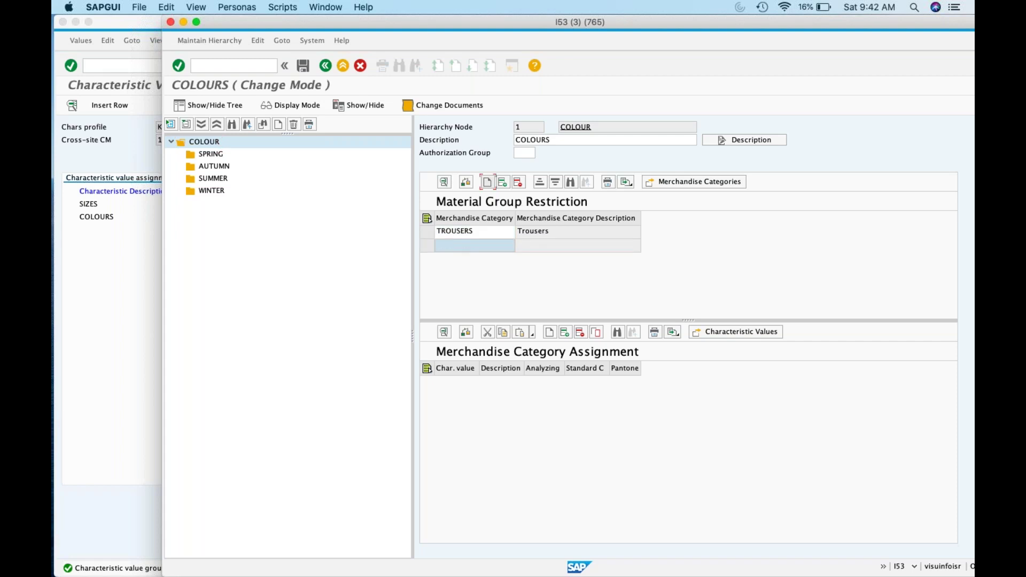
left_click(493, 247)
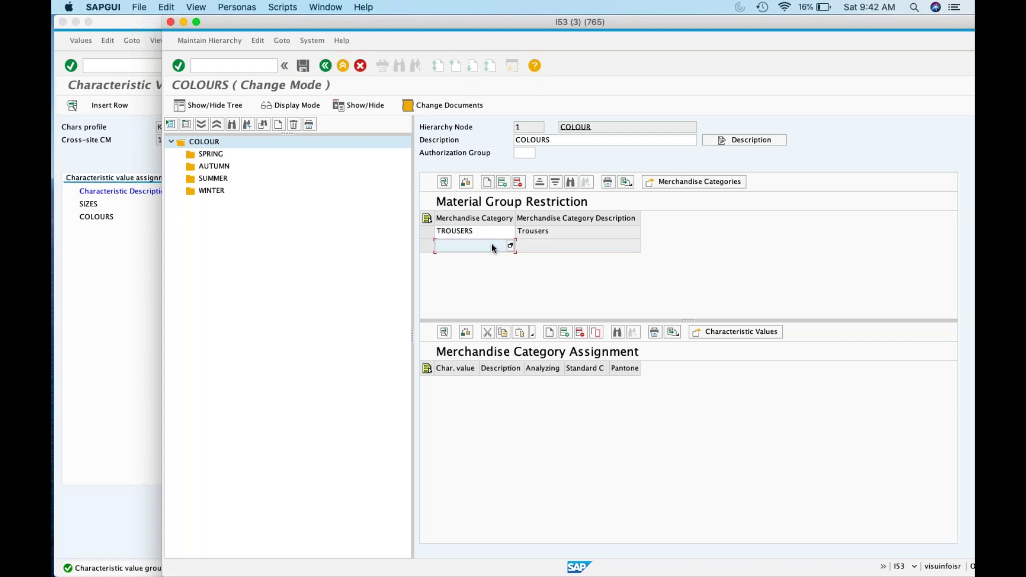
type("Kurtis")
key("Return")
left_click(303, 65)
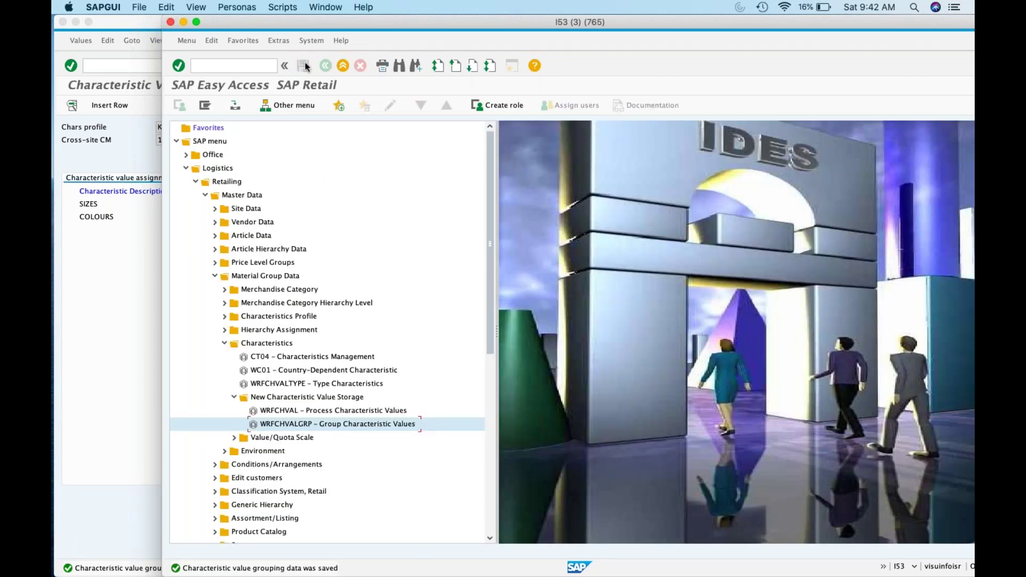
left_click(124, 242)
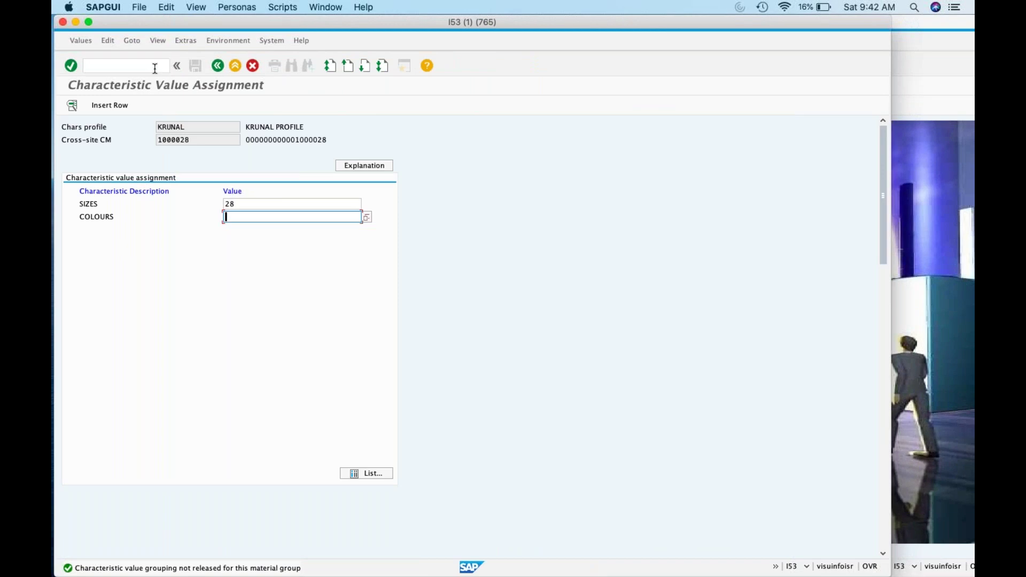
left_click(154, 69)
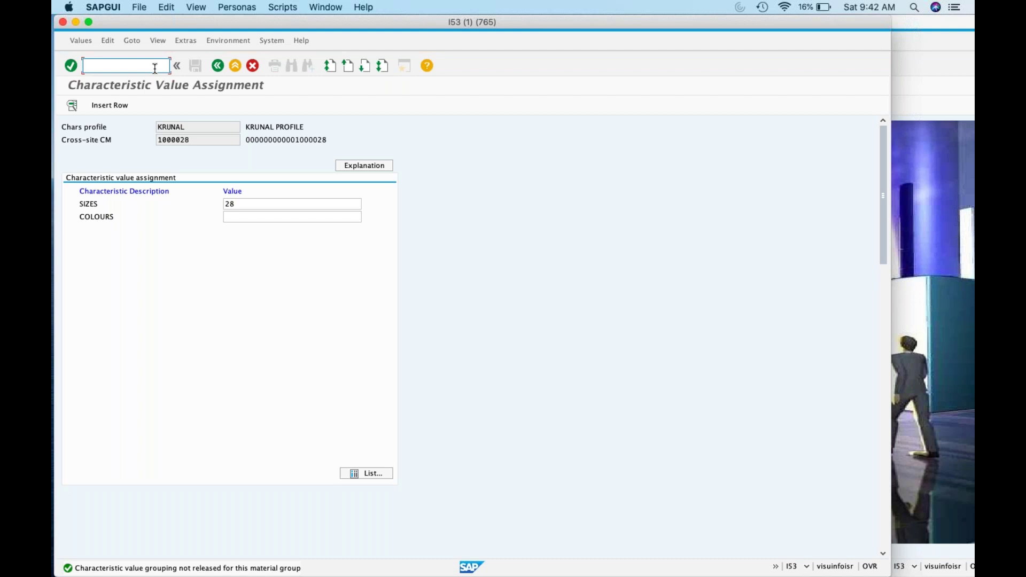
left_click(901, 243)
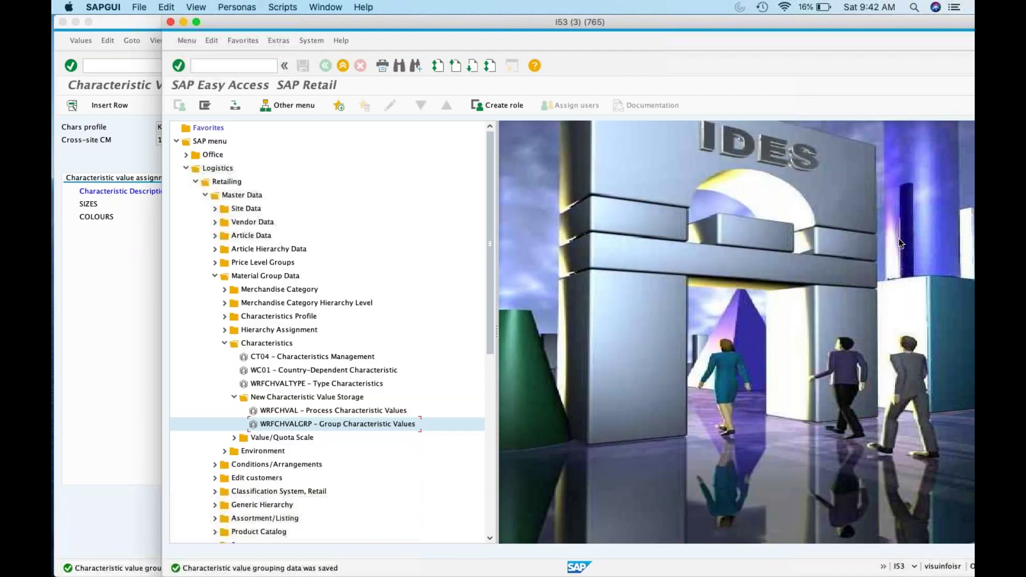
left_click(302, 414)
double_click(302, 415)
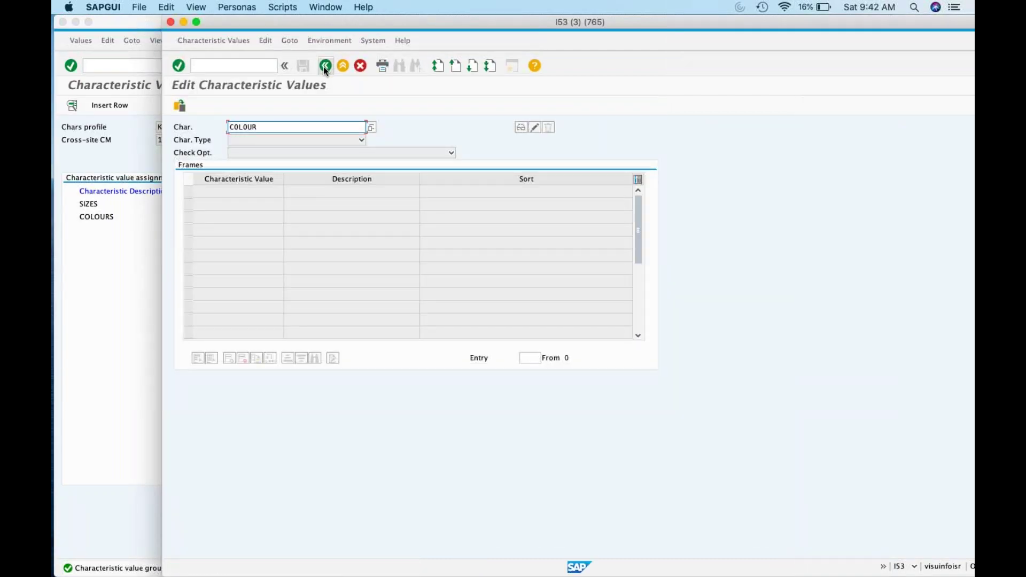
left_click(323, 66)
Reopen the colour value grouping in Group Characteristic Values (WRFCHVALGRP) and select its SPRING group.
left_click(298, 426)
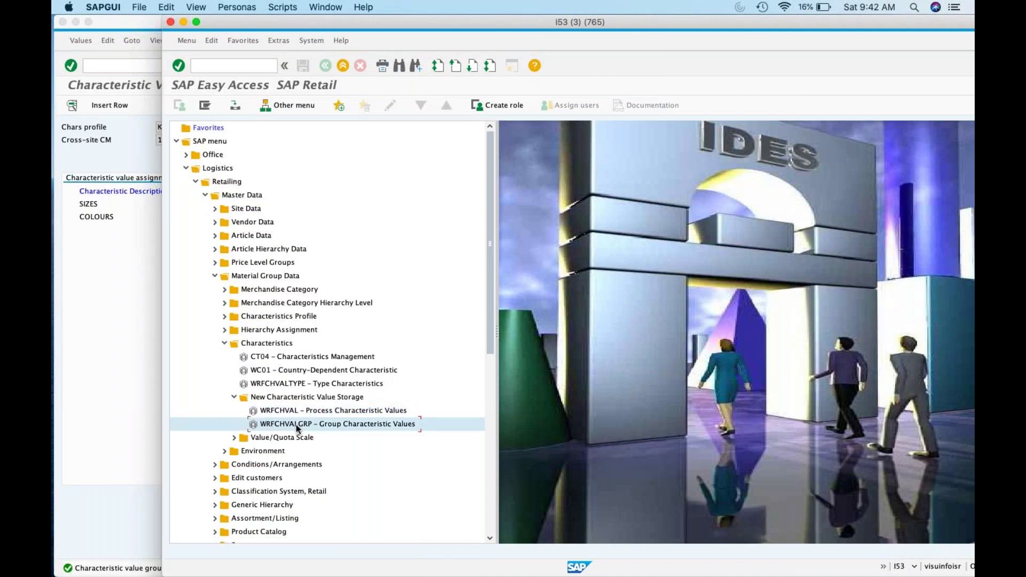
double_click(298, 426)
type("col")
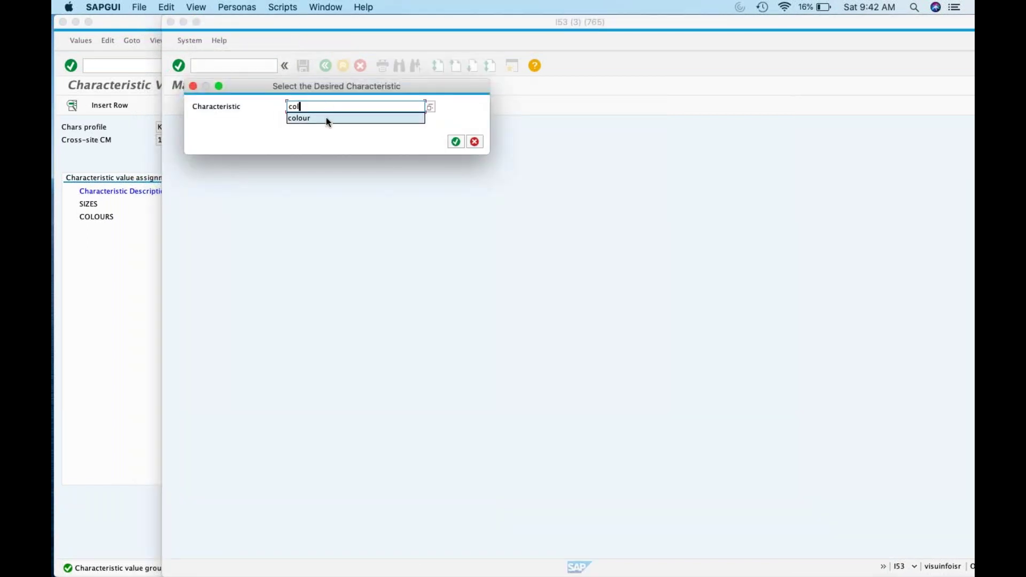
left_click(326, 117)
left_click(456, 142)
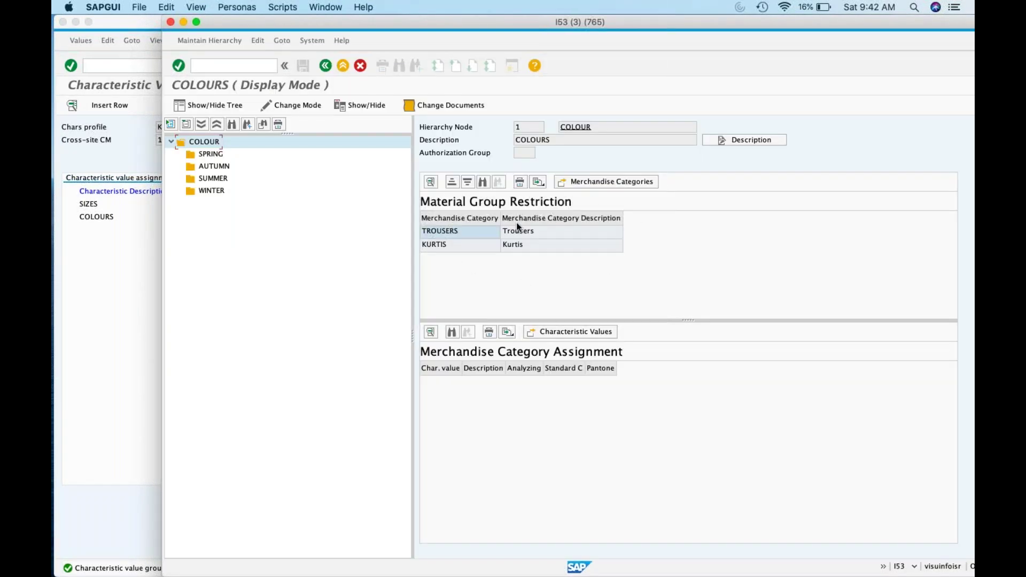
left_click(211, 154)
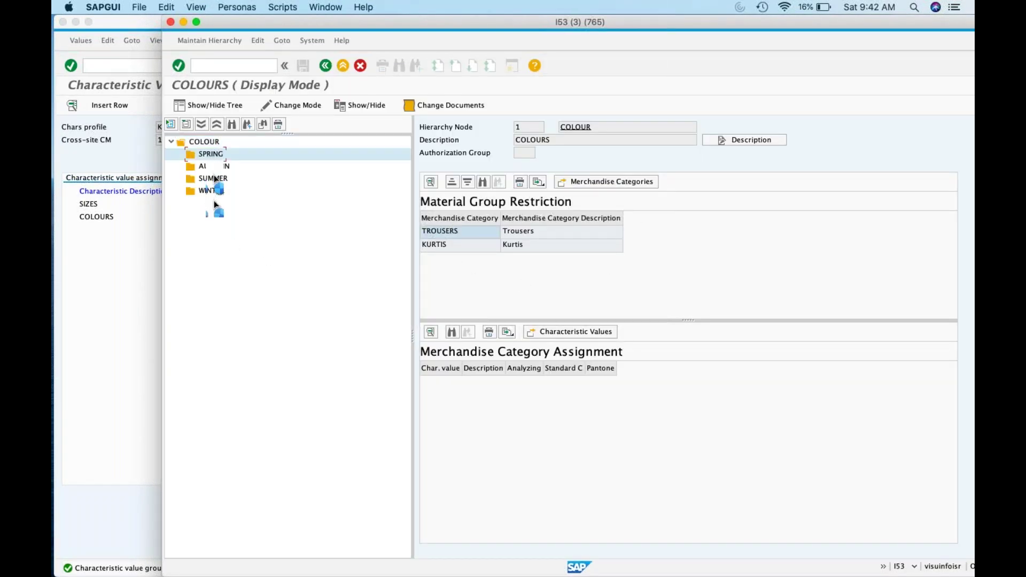
Examine the AUTUMN, WINTER and COLOUR nodes of the colour value grouping and leave the display.
left_click(213, 166)
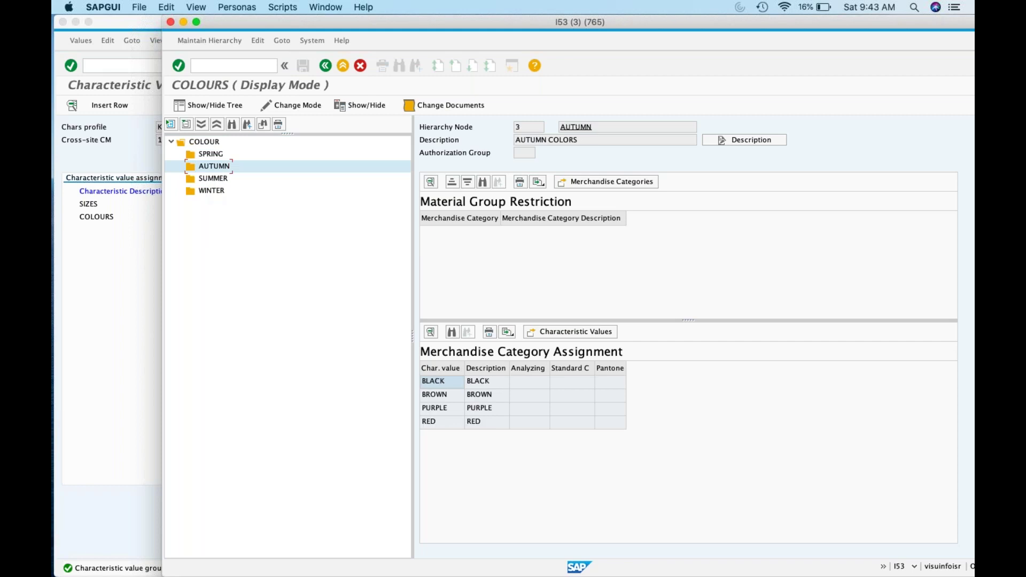
left_click(212, 191)
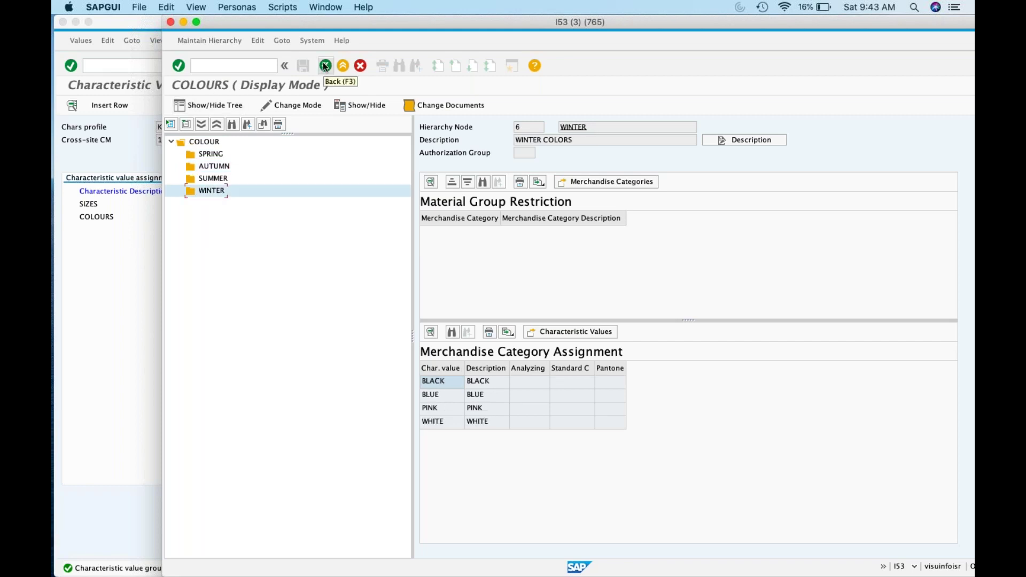
left_click(205, 142)
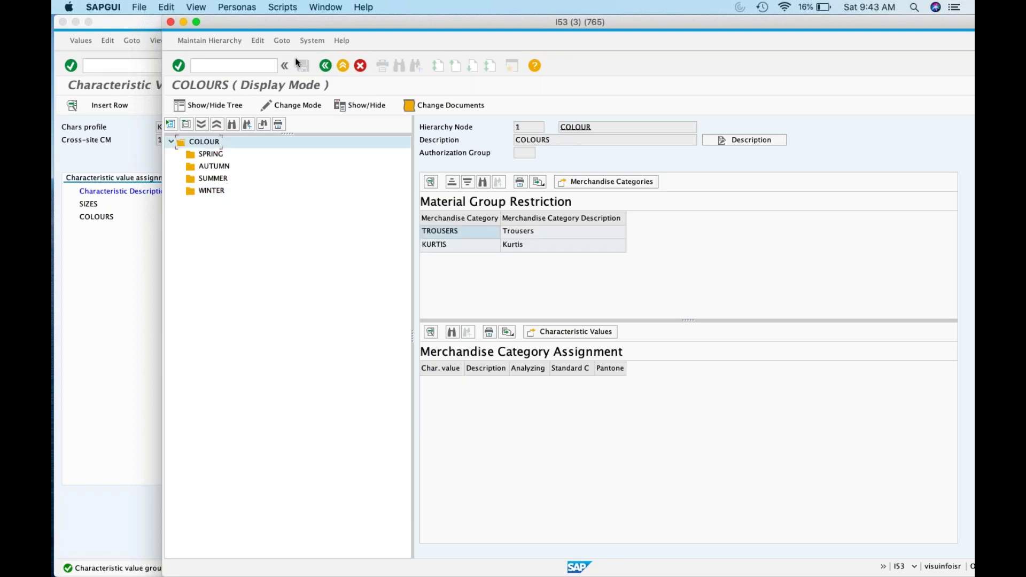
left_click(324, 67)
left_click(134, 65)
type("/nm441")
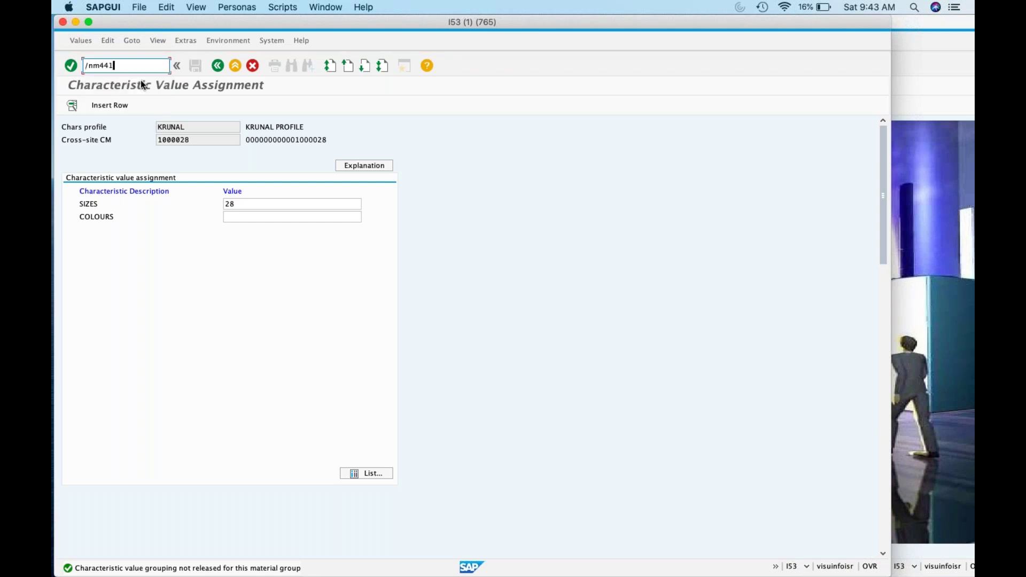
key("Return")
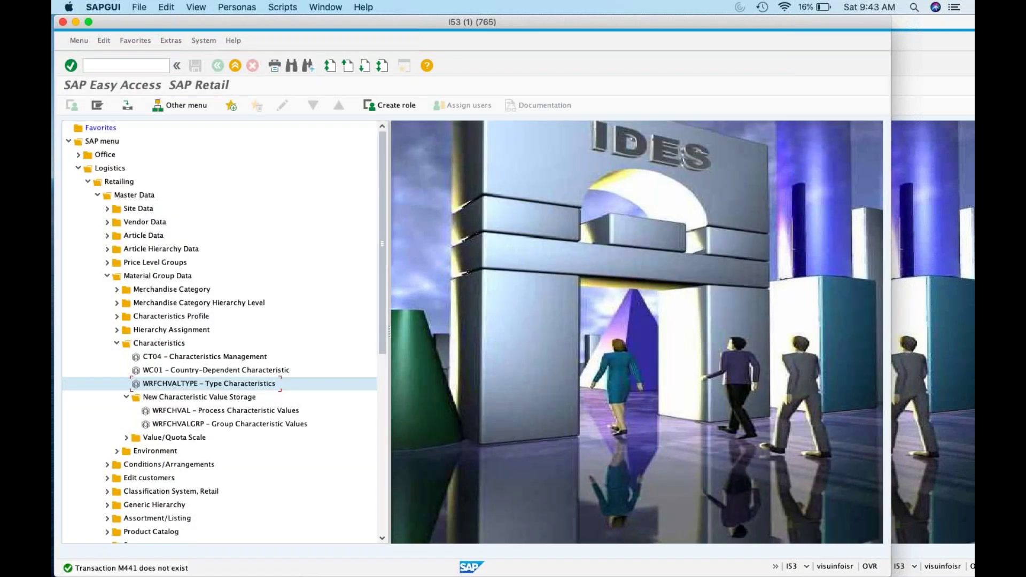
key("Return")
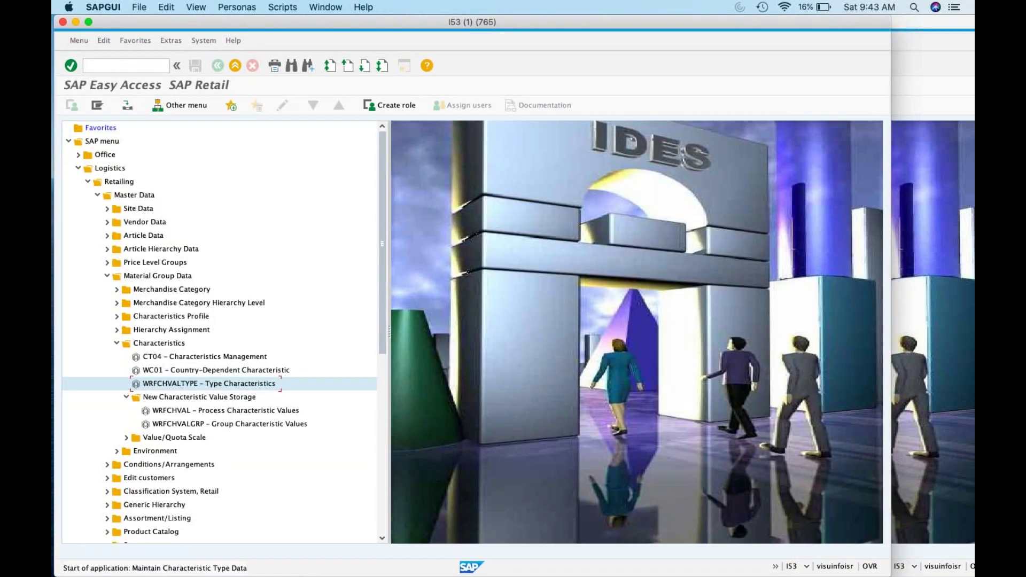
Start article creation with transaction MM41.
left_click(140, 62)
type("/")
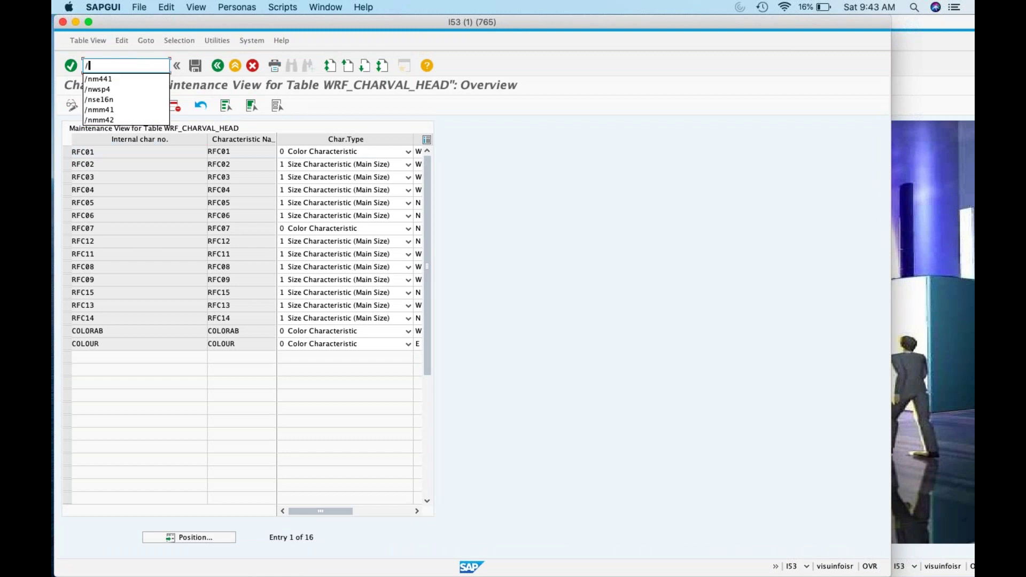
type("nmm41")
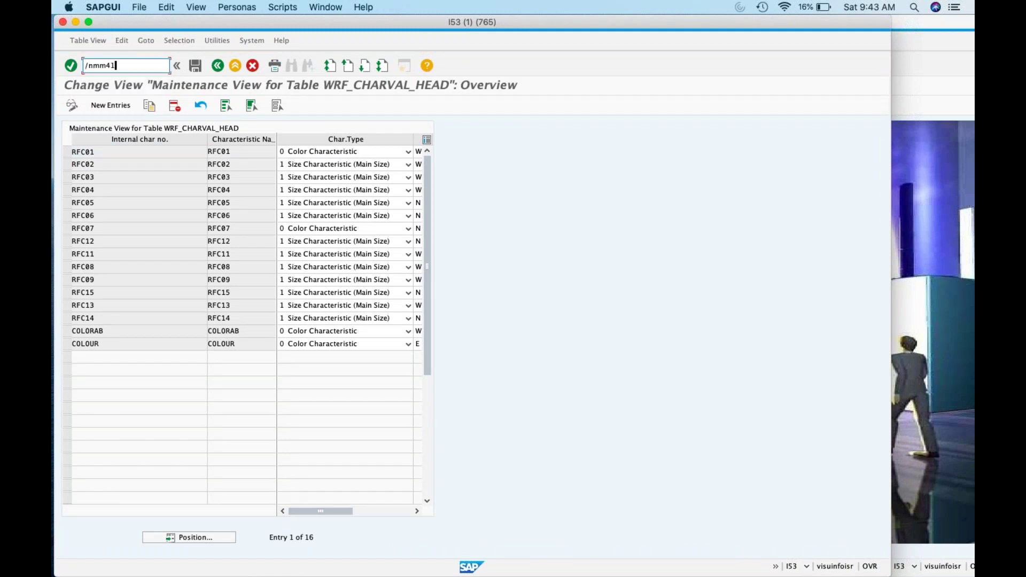
key("Return")
Create a generic article in merchandise category KURTIS with the Basic Data view, using the characteristic profile assigned to that category.
type("KURTIS")
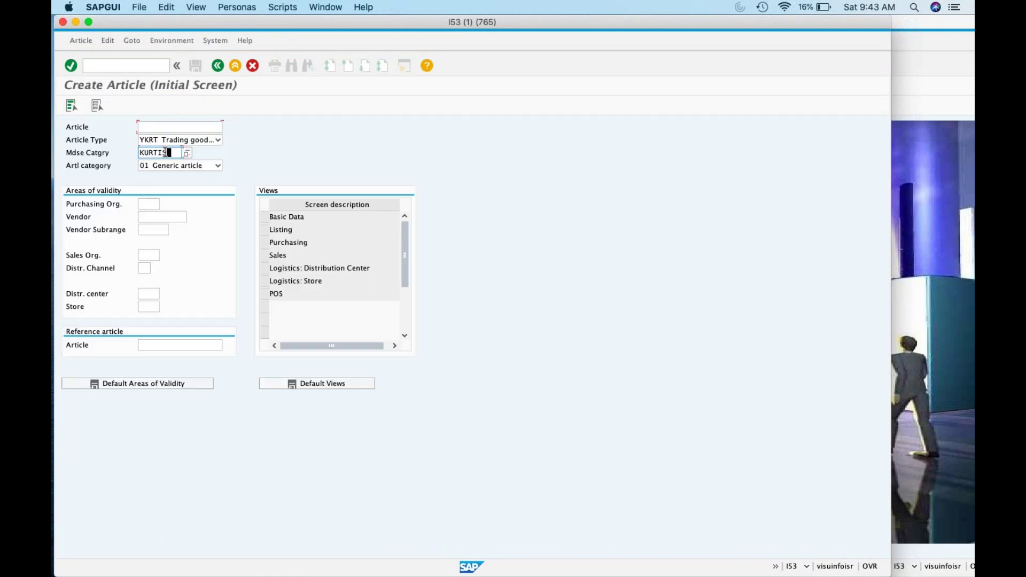
left_click(265, 219)
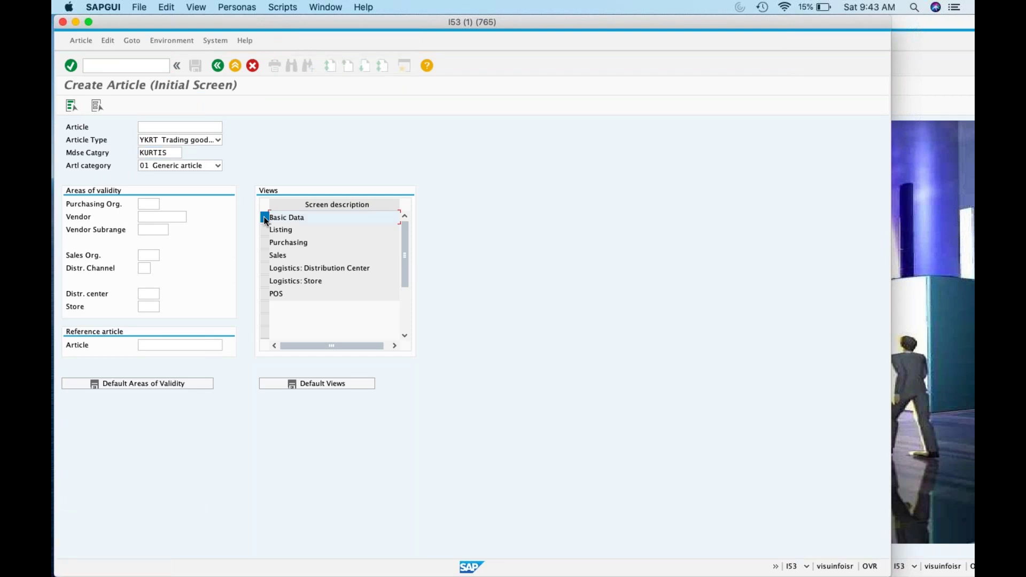
key("Return")
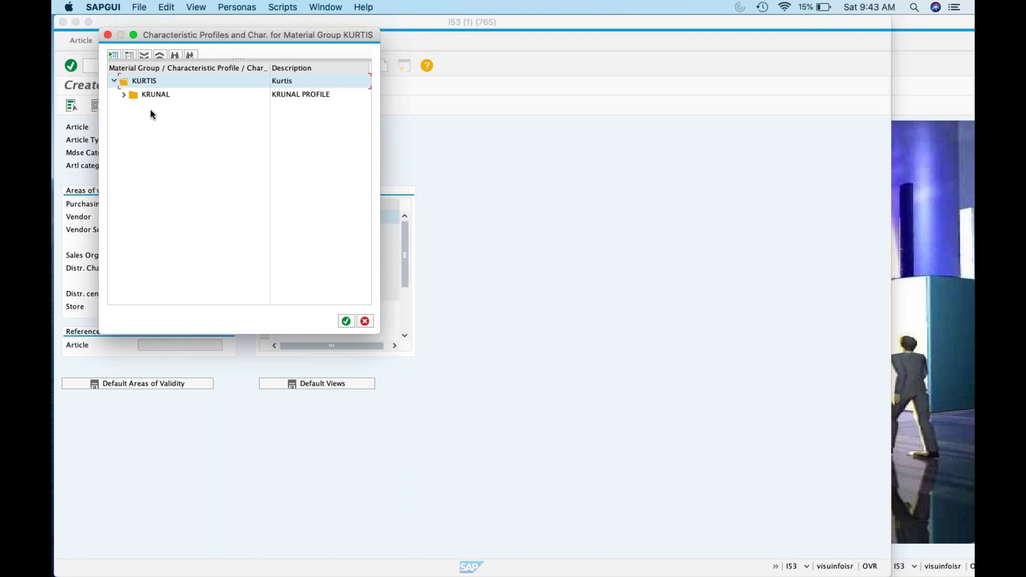
left_click(148, 95)
left_click(351, 321)
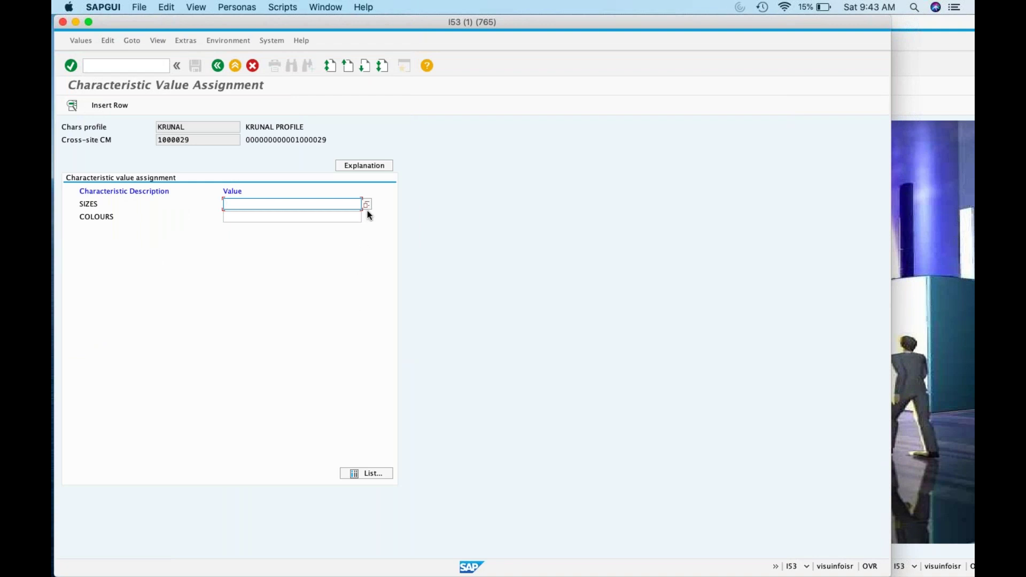
Assign all available size values to the SIZES characteristic of the generic article.
left_click(367, 204)
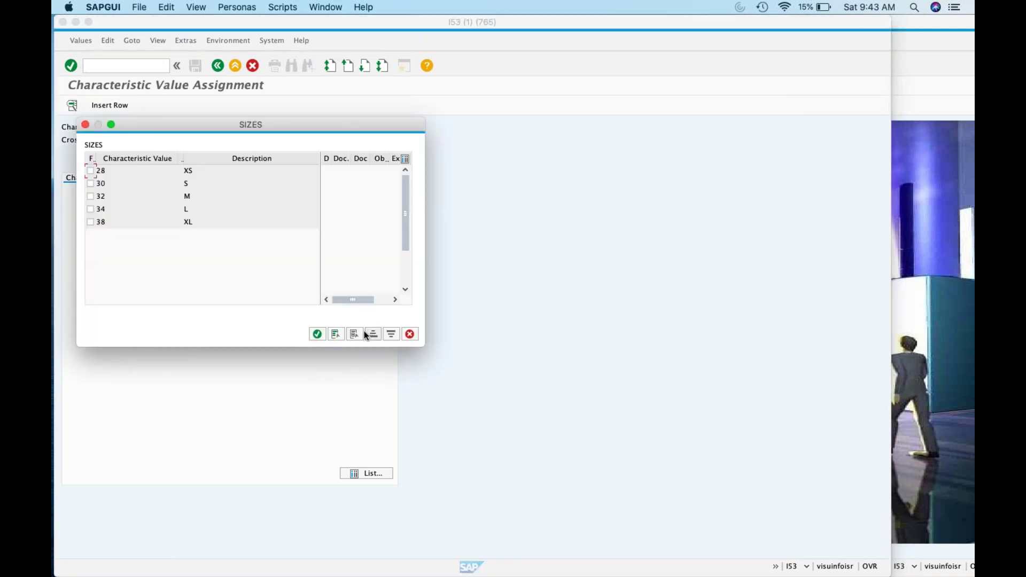
left_click(337, 334)
left_click(319, 334)
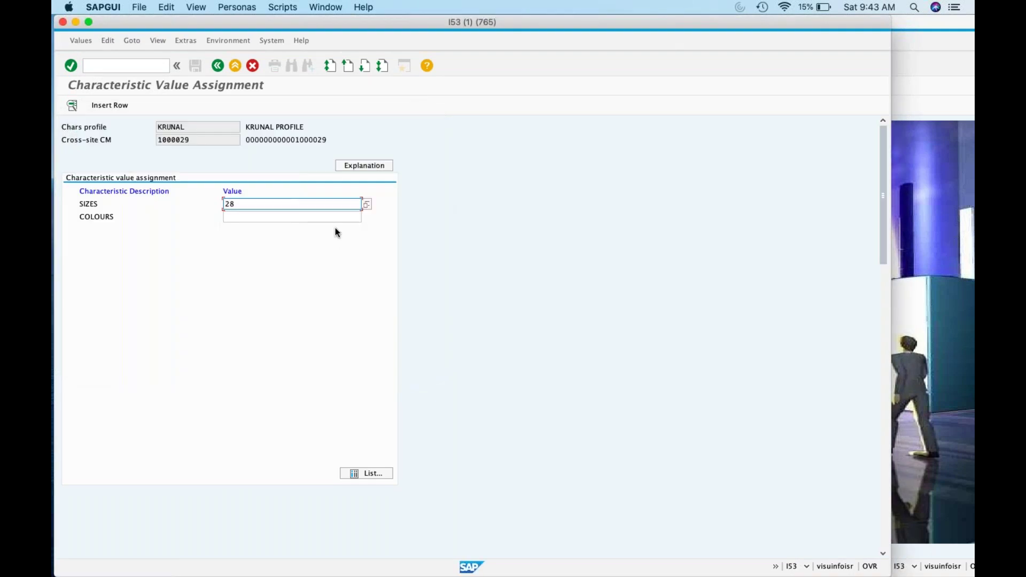
Assign the SUMMER value group to the COLOURS characteristic of the generic article.
left_click(340, 220)
left_click(369, 216)
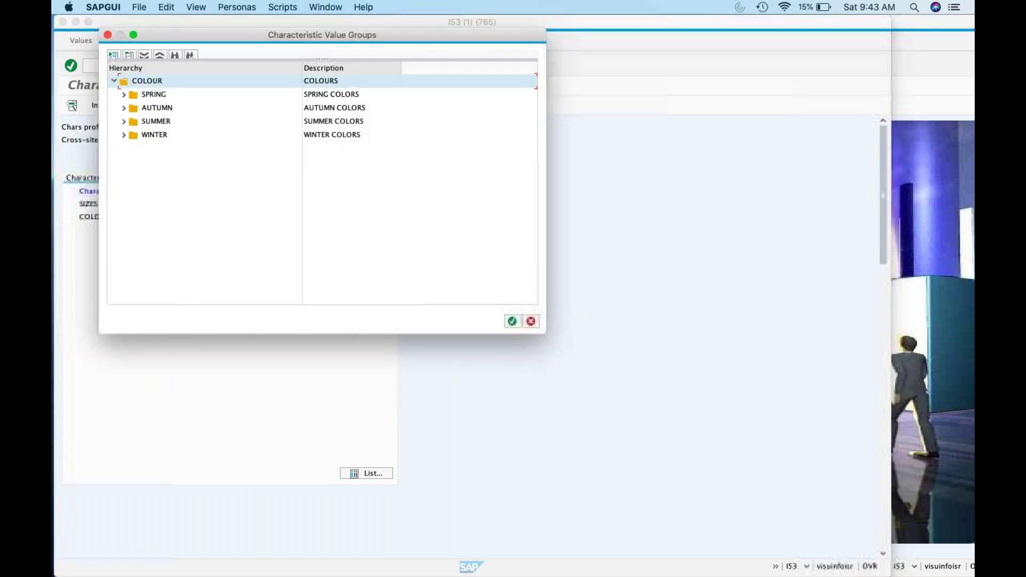
left_click(158, 120)
left_click(511, 321)
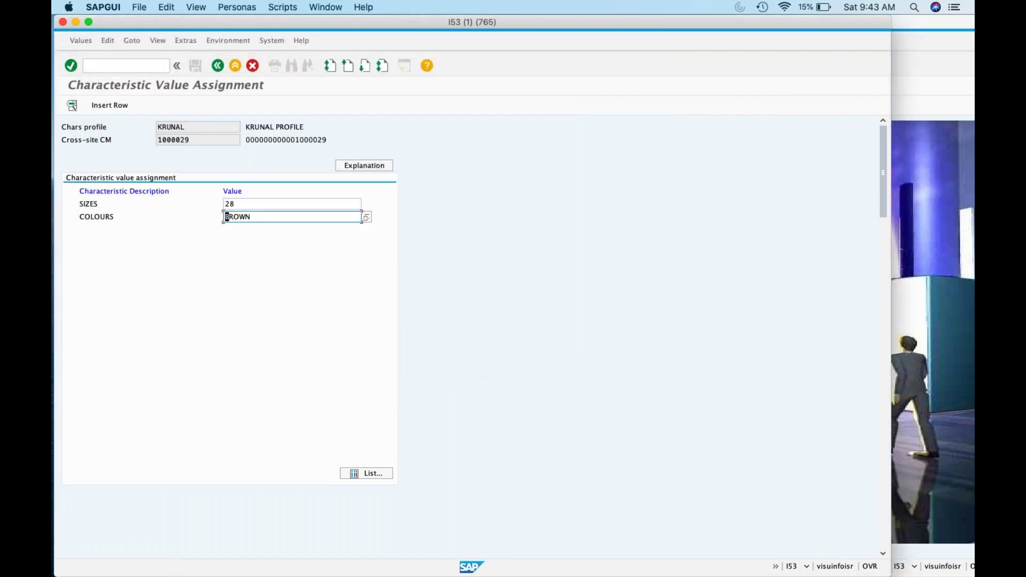
Mark the colour and size combinations in the variant matrix, including GREEN/XL, PURPLE/L and BROWN/S, and proceed to the basic data.
left_click(218, 65)
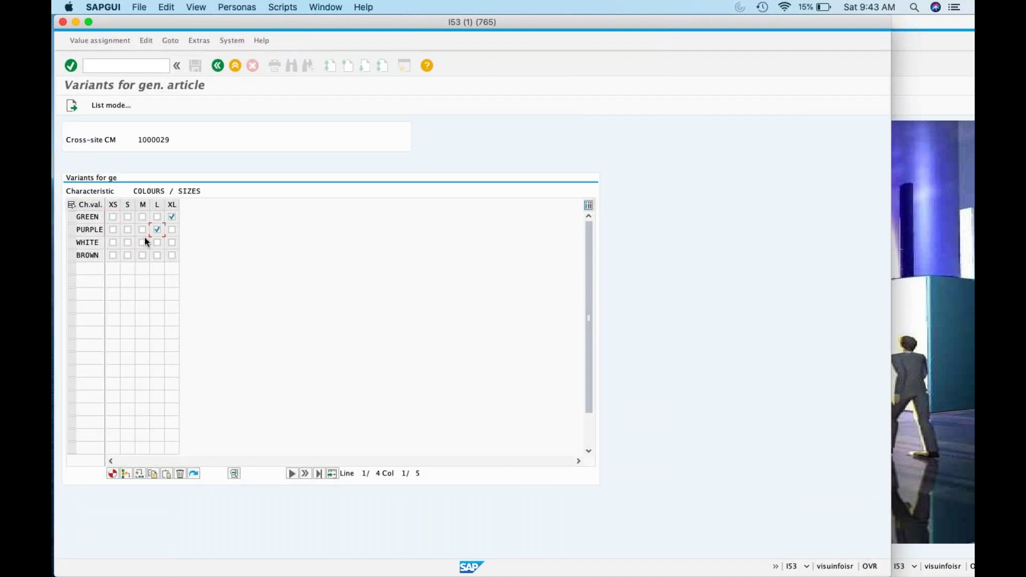
left_click(128, 255)
left_click(217, 66)
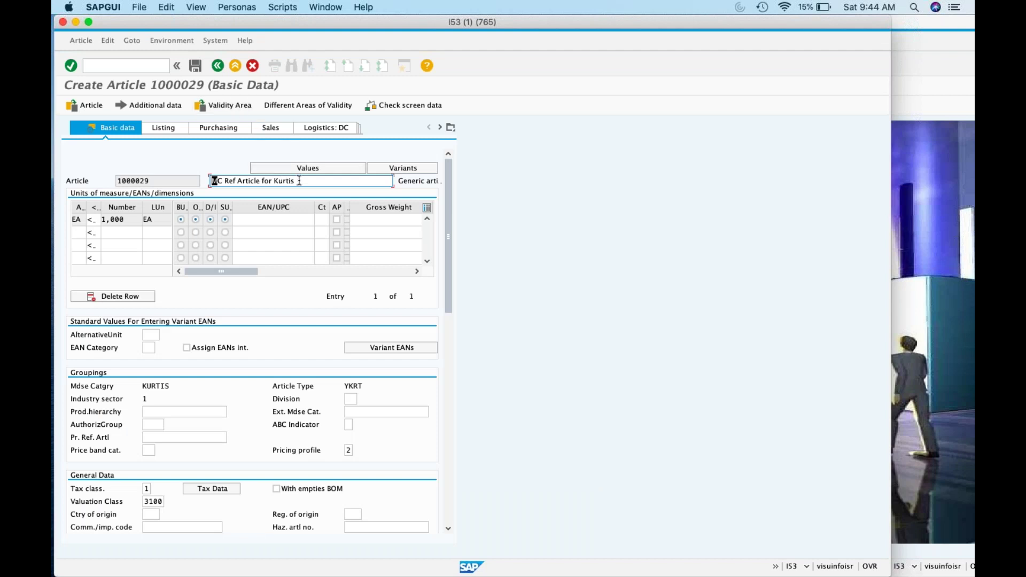
Replace the generic article's description with PARTY KURTIS.
left_click_drag(295, 181, 211, 180)
key("super+c")
key("shift+alt+Left")
key("Left")
key("shift+super+Left")
key("BackSpace")
left_click(246, 182)
left_click(211, 181)
type("P")
key("BackSpace")
type("PARTY KUTIS")
key("BackSpace")
key("BackSpace")
key("BackSpace")
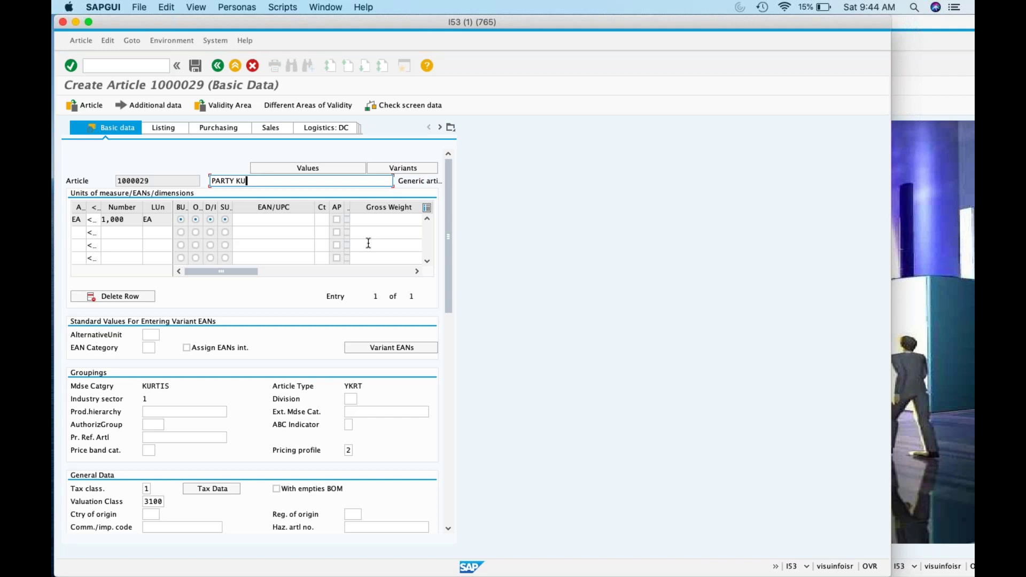
type("RTIS")
Set the variant EAN defaults to alternative unit EA and EAN category IE, with EANs assigned internally for all variants.
left_click(152, 335)
type("EA")
left_click(149, 348)
type("IE")
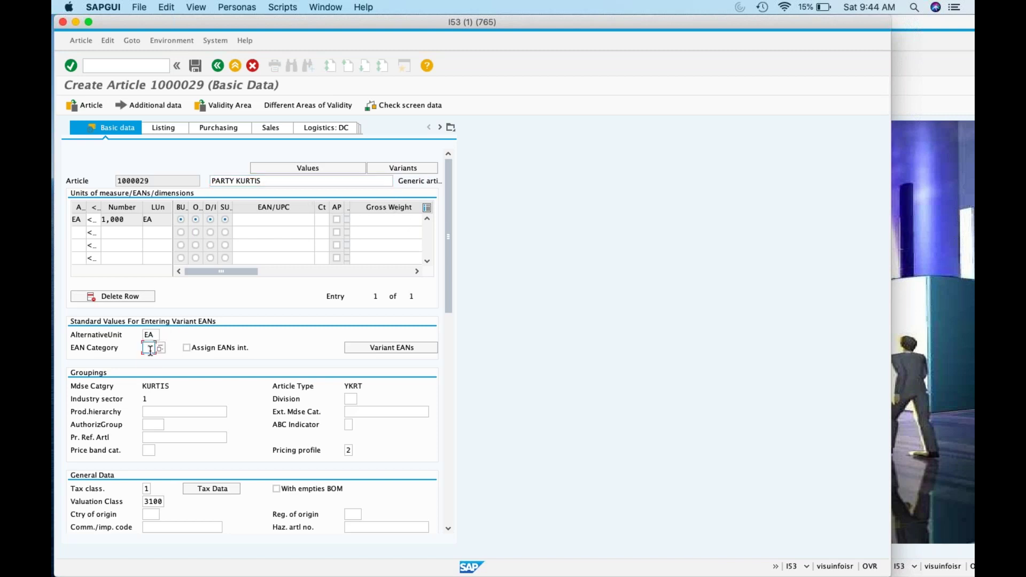
left_click(206, 349)
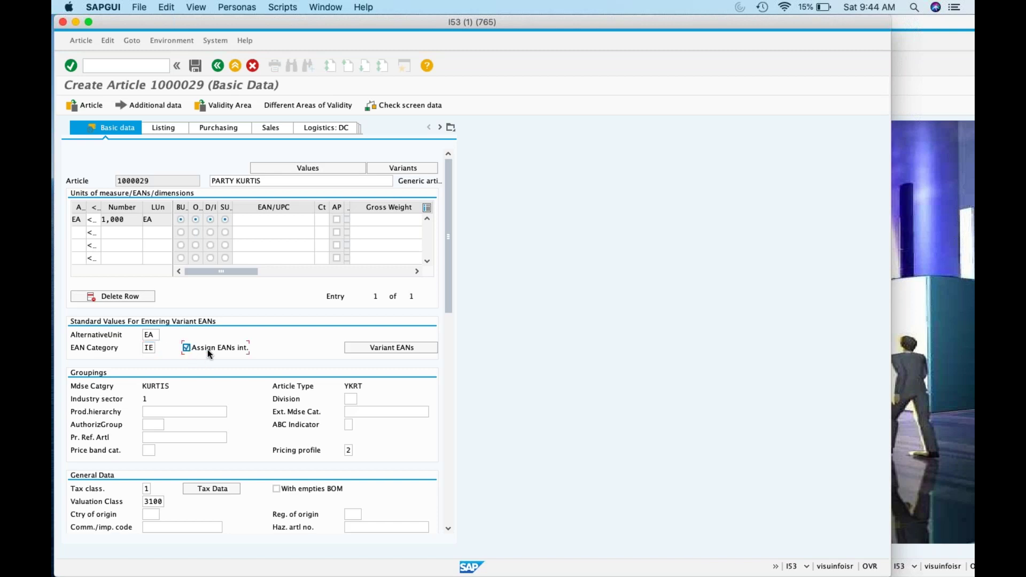
left_click(358, 350)
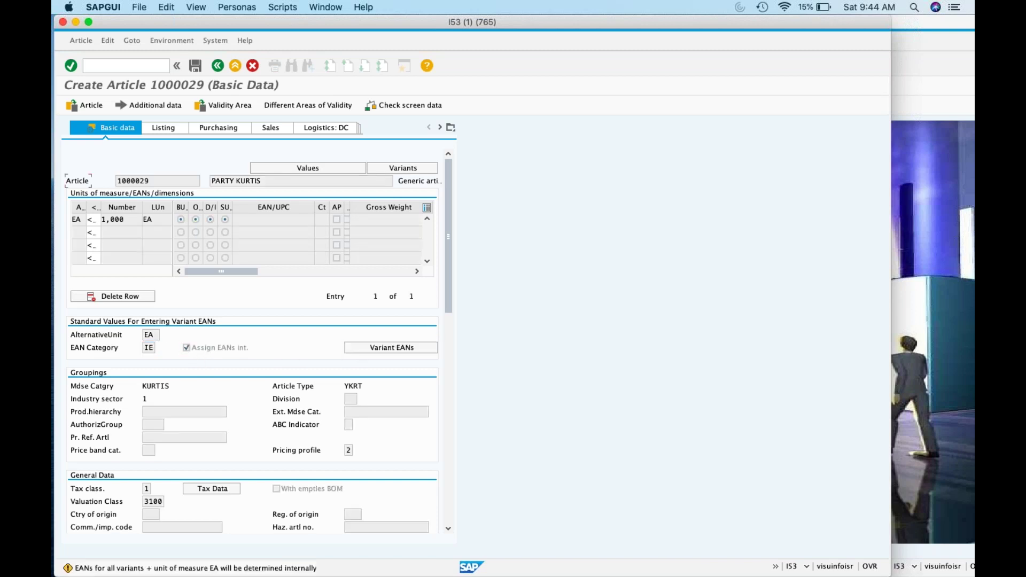
left_click(218, 66)
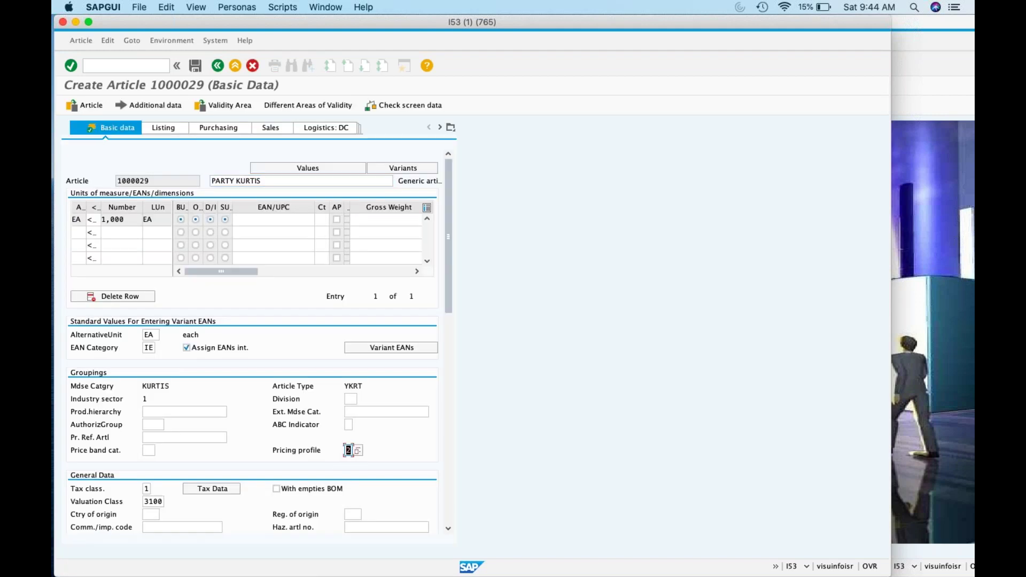
Open the Logistics: DC and Logistics: store views, copy the article number and save the generic article.
left_click_drag(448, 236, 449, 549)
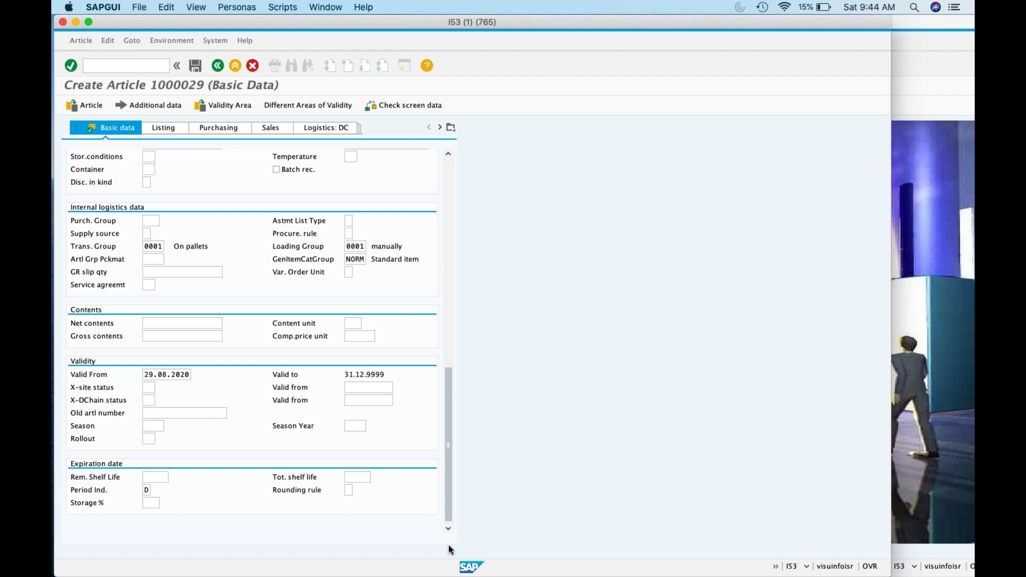
left_click(448, 182)
left_click(448, 182)
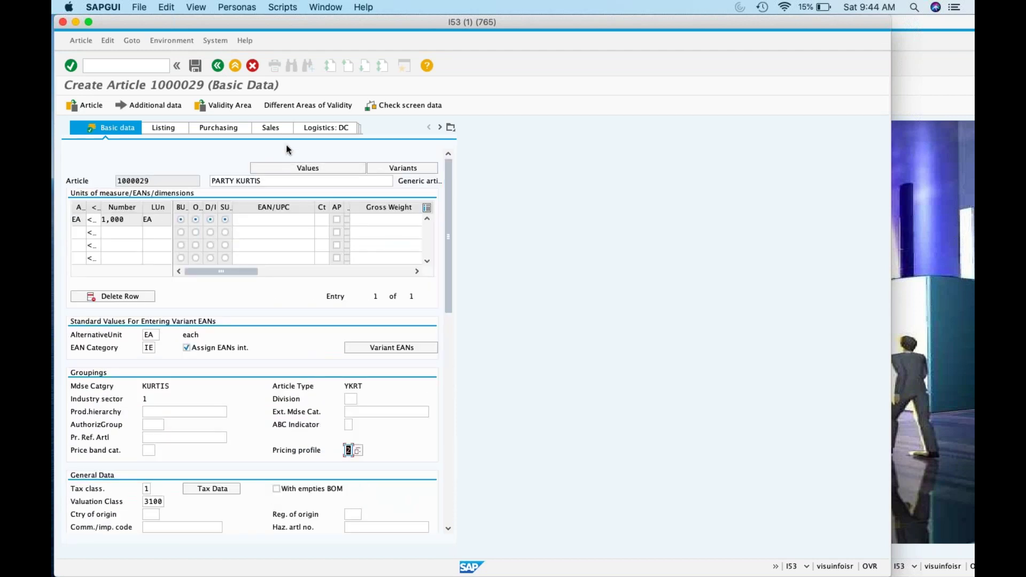
left_click(332, 130)
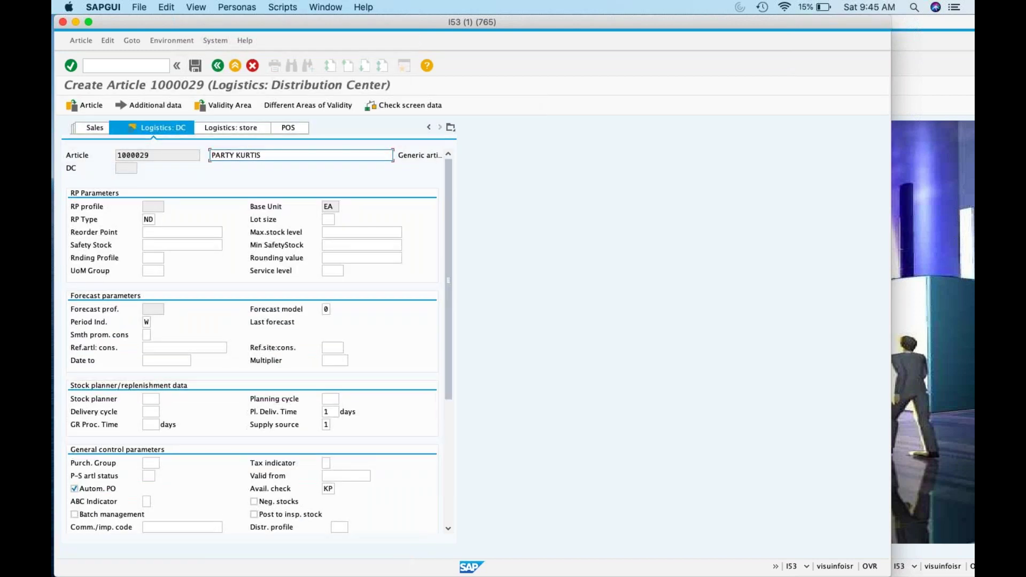
left_click(238, 131)
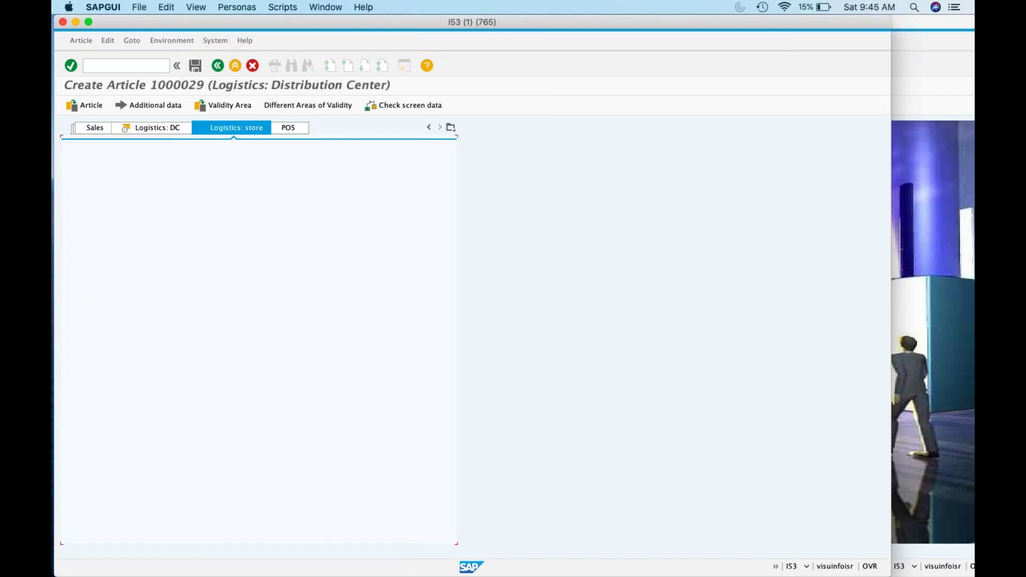
left_click_drag(156, 155, 58, 154)
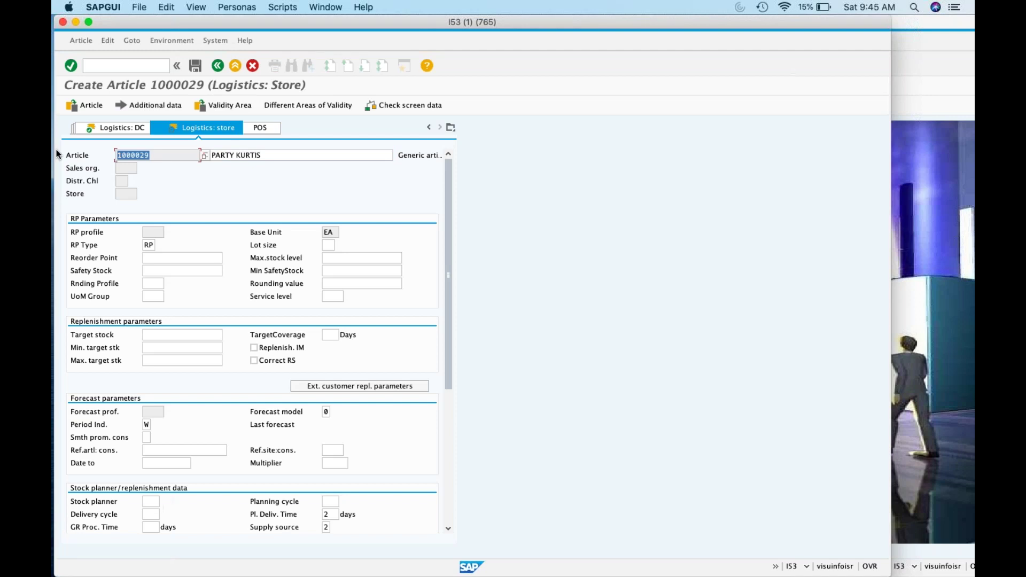
left_click(192, 71)
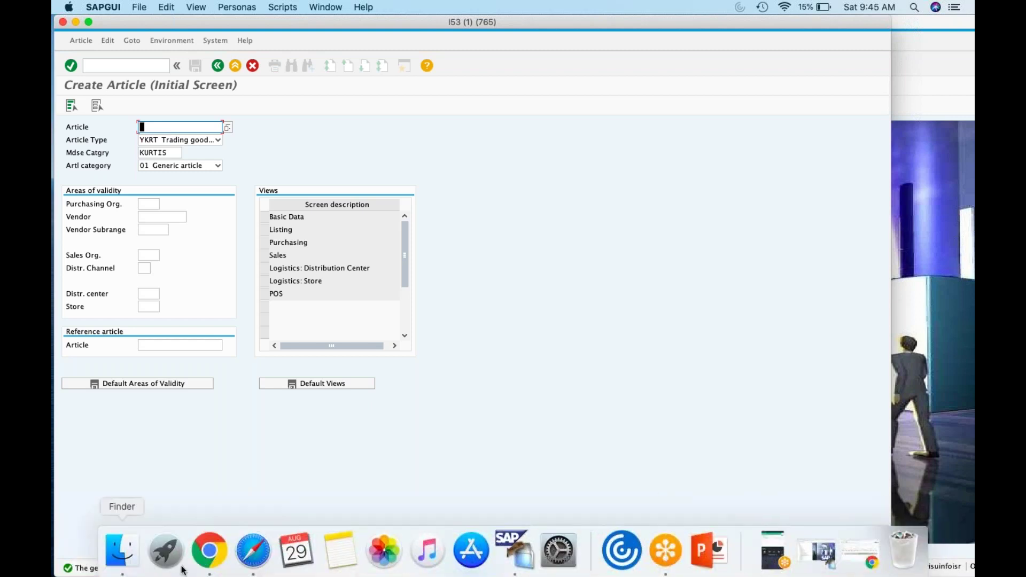
Switch to the Google Sheets class workbook and record article number 1000029 under Kurtis in the Level 5 Articles row.
left_click(204, 532)
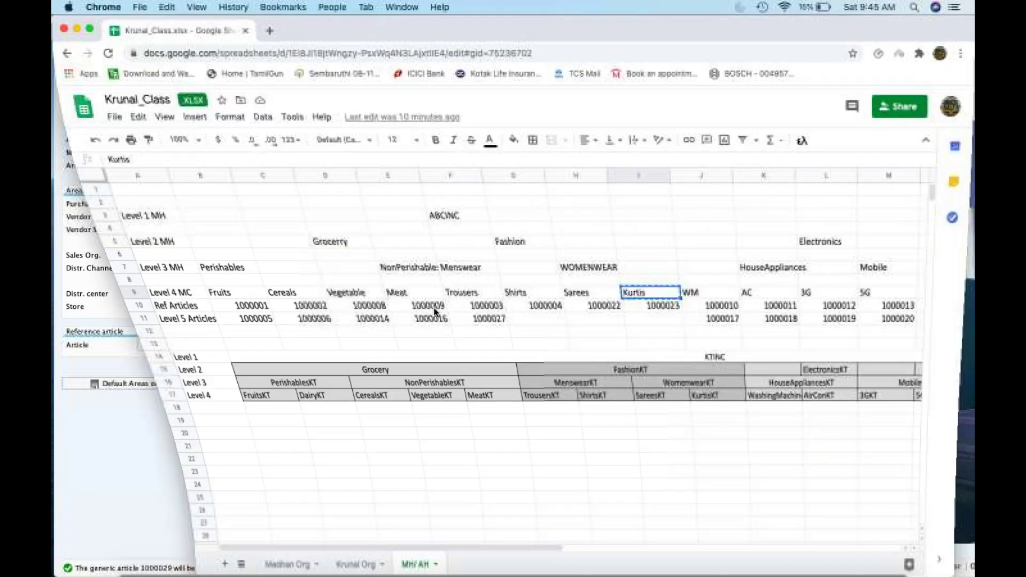
left_click(629, 317)
key("super+v")
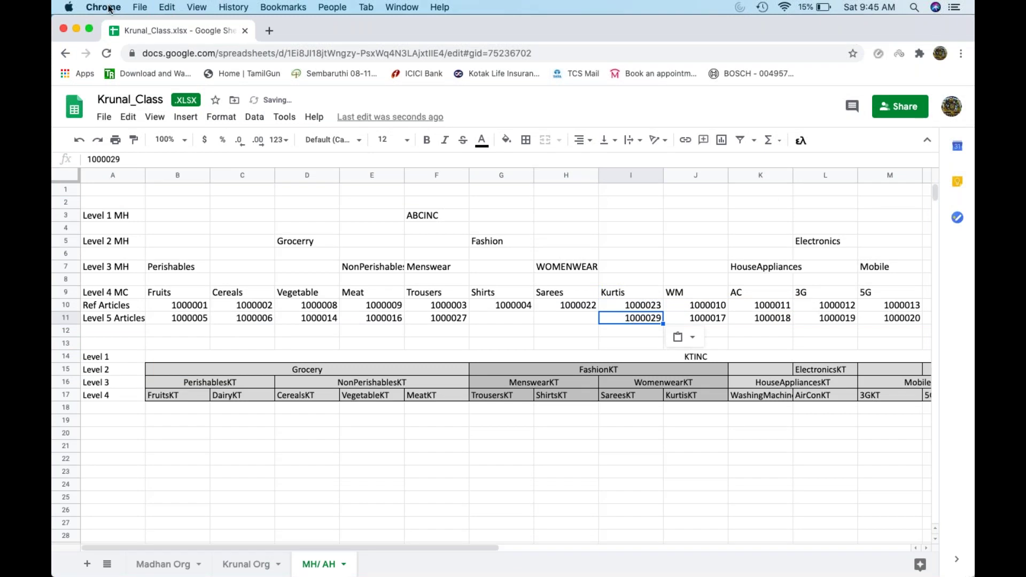
Switch back to SAPGUI and create the individual listing of article 1000029 for the preset assortment with transaction WSP4.
left_click(75, 29)
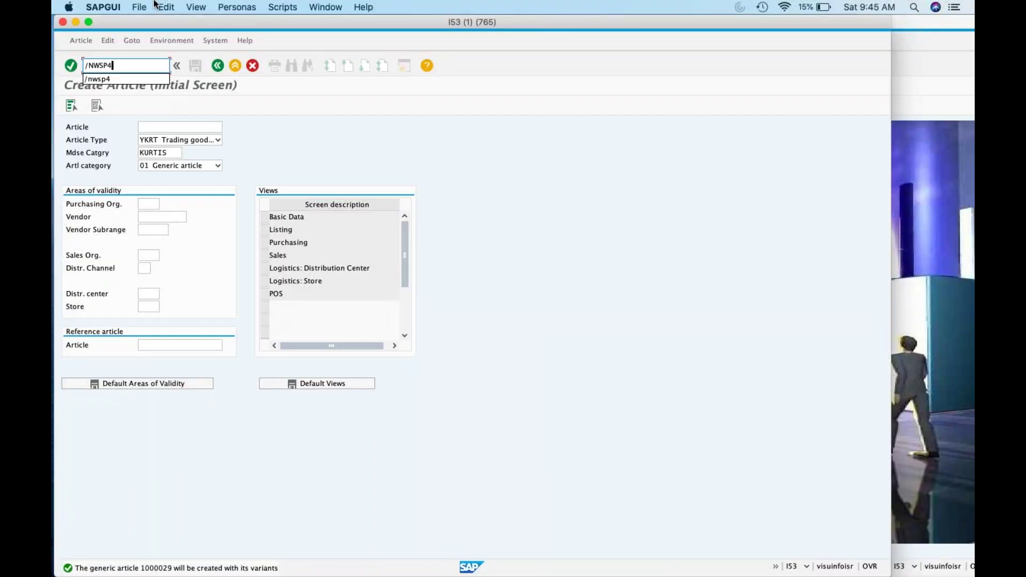
key("Return")
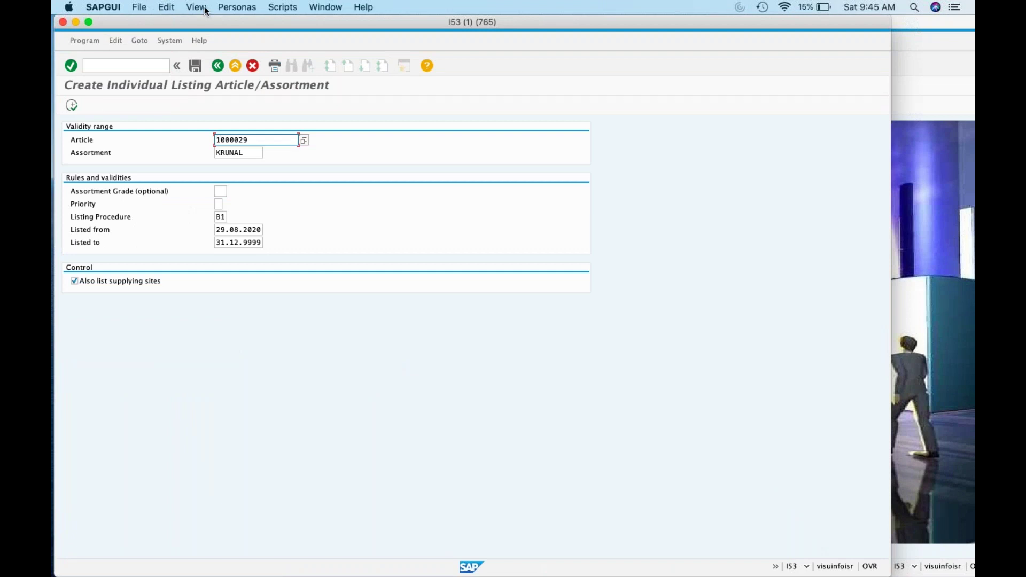
left_click(69, 104)
Start General Table Display with transaction SE16N.
left_click(109, 64)
type("/NSE16N")
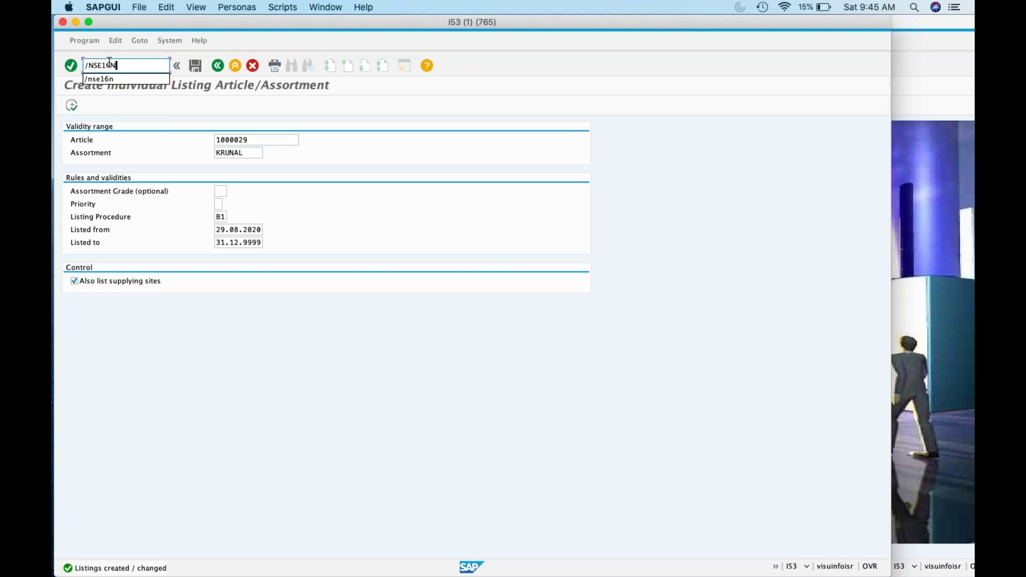
key("Return")
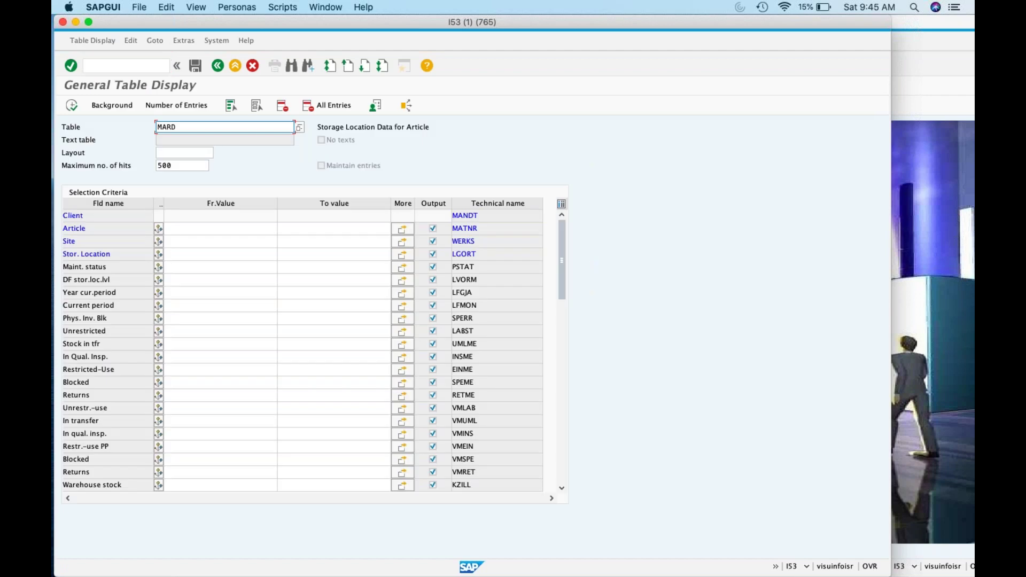
left_click(189, 226)
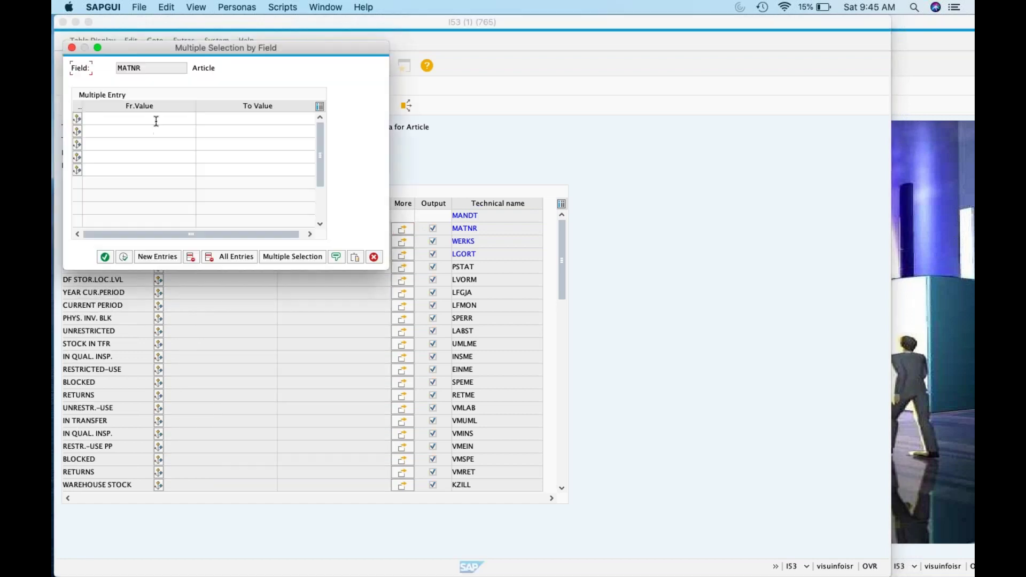
left_click(156, 118)
type("1000029")
left_click(161, 133)
key("super+v")
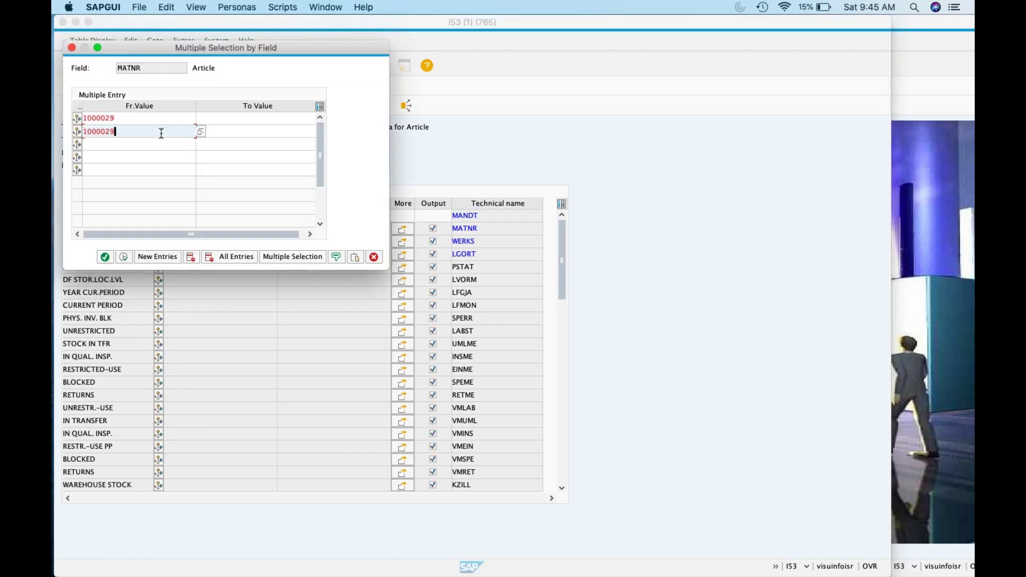
type("001")
left_click(227, 131)
key("super+v")
type("009")
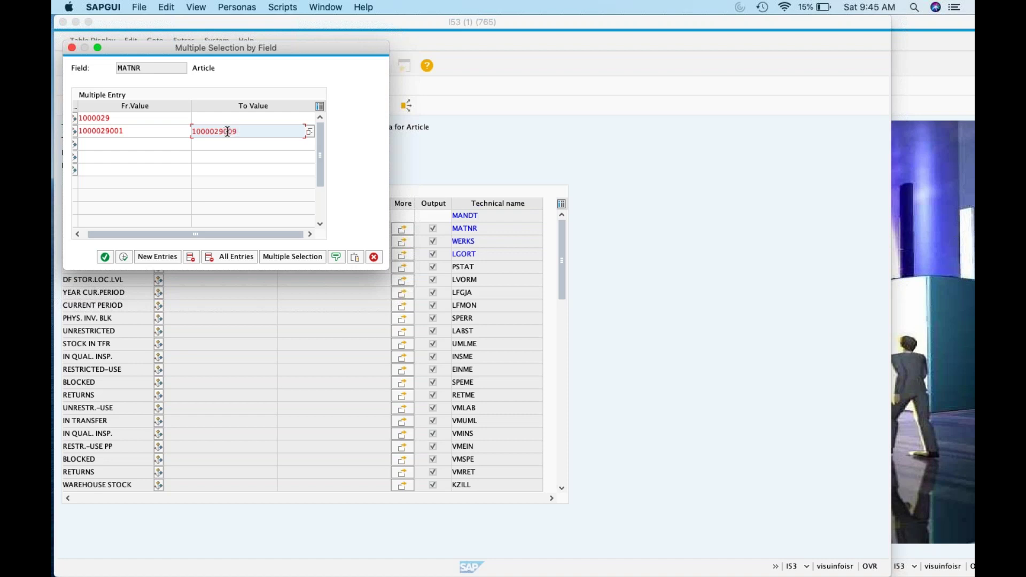
left_click(123, 257)
left_click(71, 109)
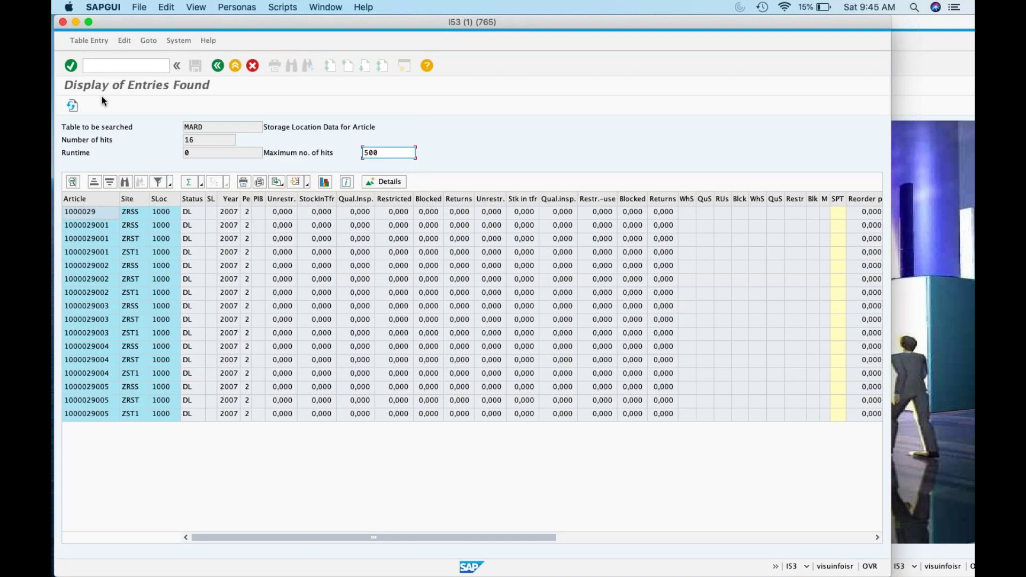
Return to the selection, change the table to MARC and enter article 1000029 in the Article field's multiple selection.
left_click(213, 67)
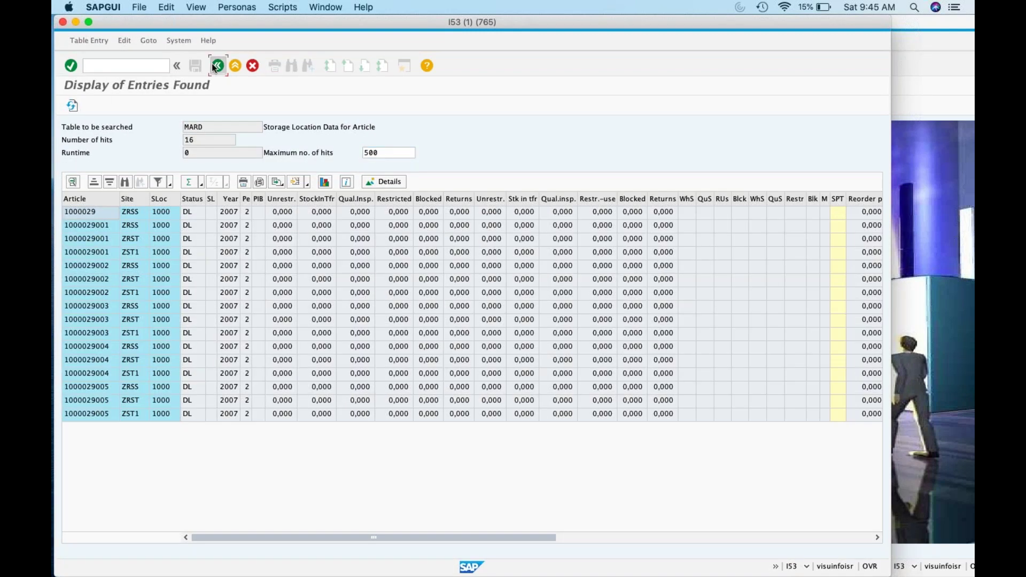
type("marc")
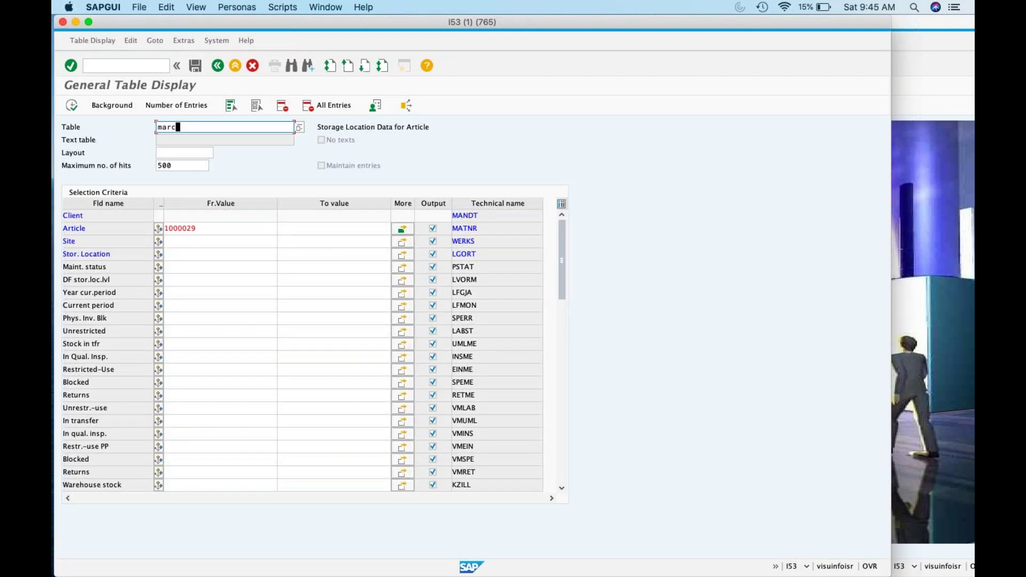
key("Return")
left_click(401, 232)
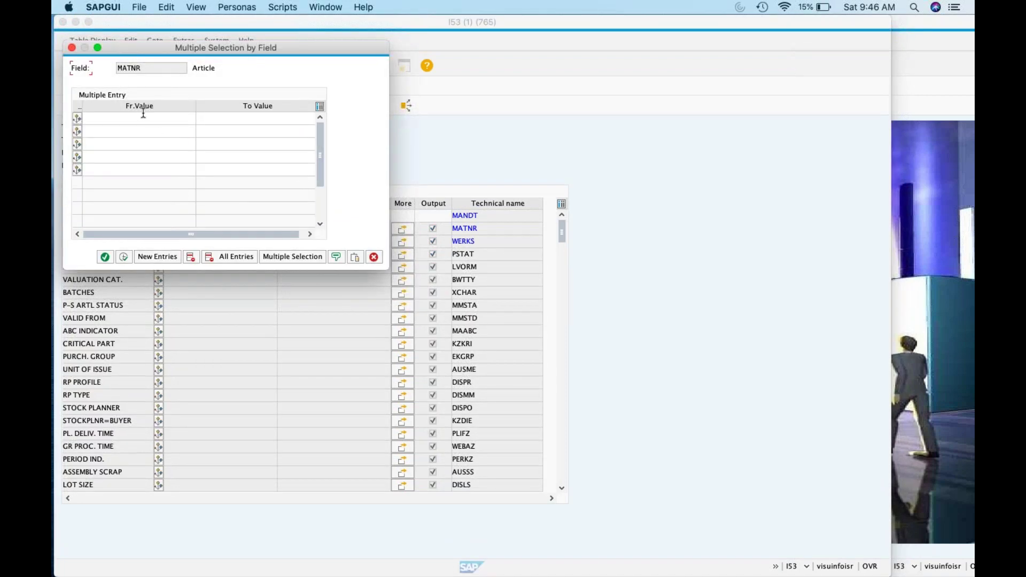
left_click(143, 116)
key("super+v")
left_click(143, 132)
key("super+v")
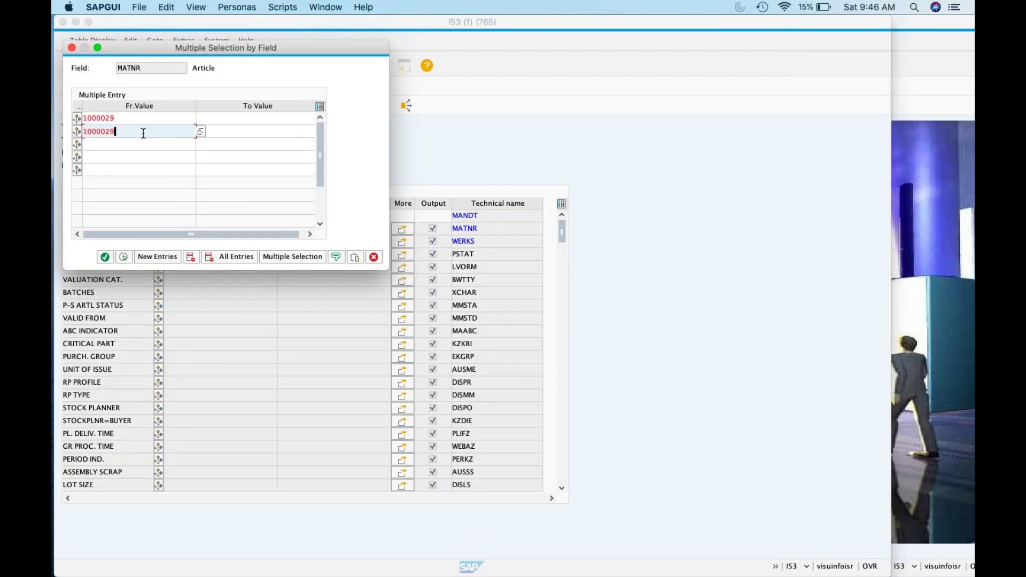
type("000")
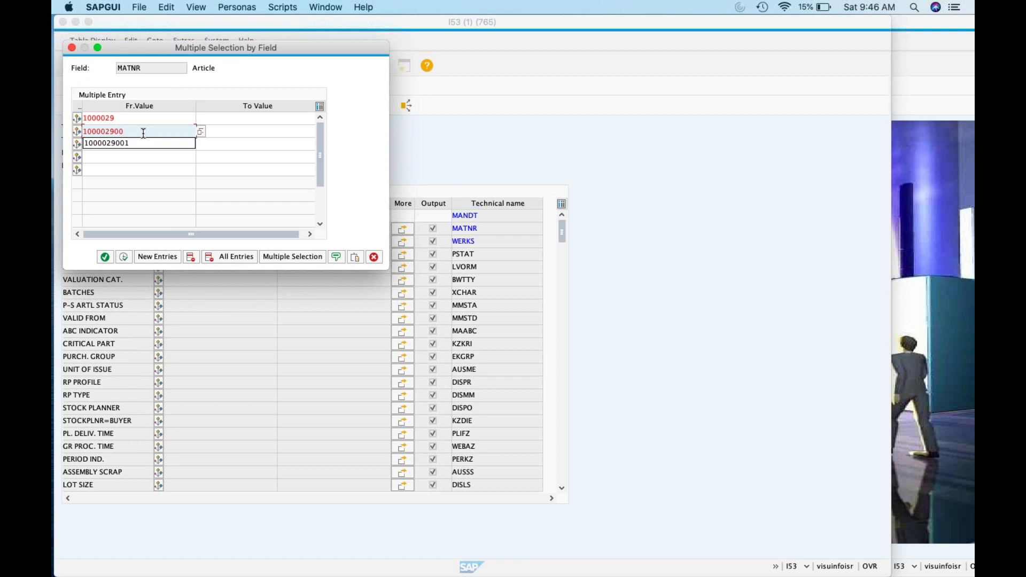
type("1")
left_click(220, 130)
key("super+v")
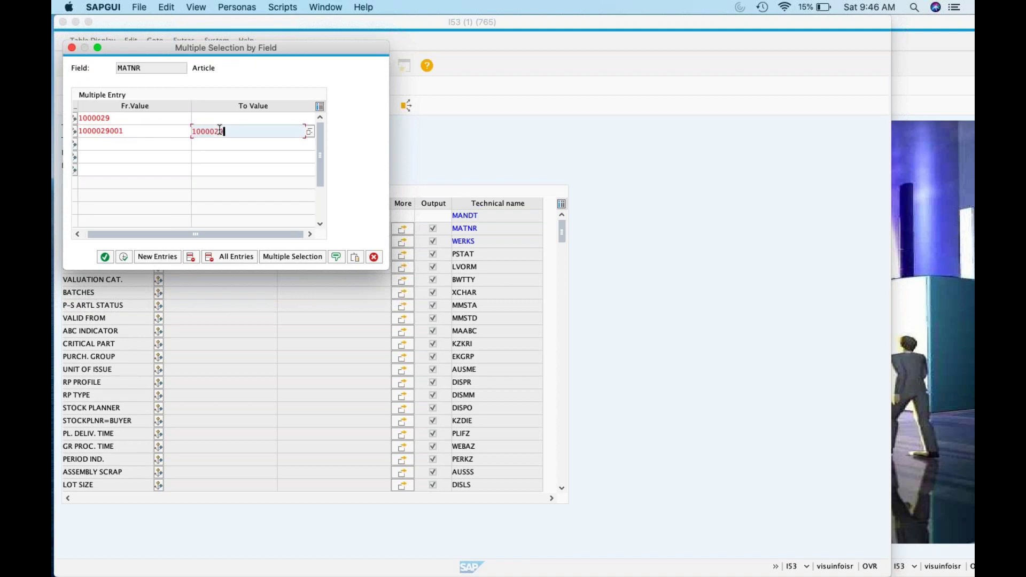
type("009")
left_click(128, 257)
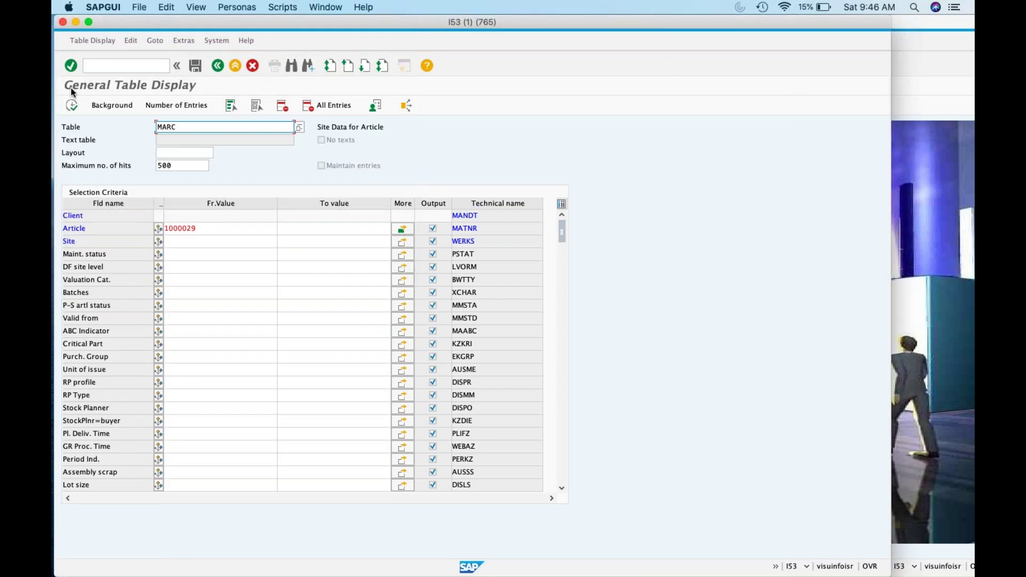
left_click(71, 102)
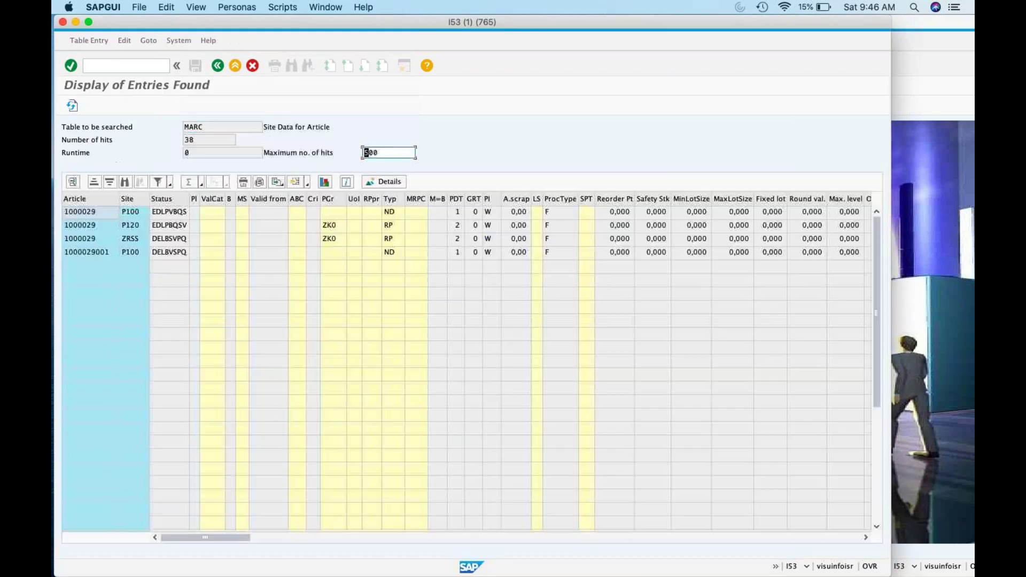
left_click(67, 240)
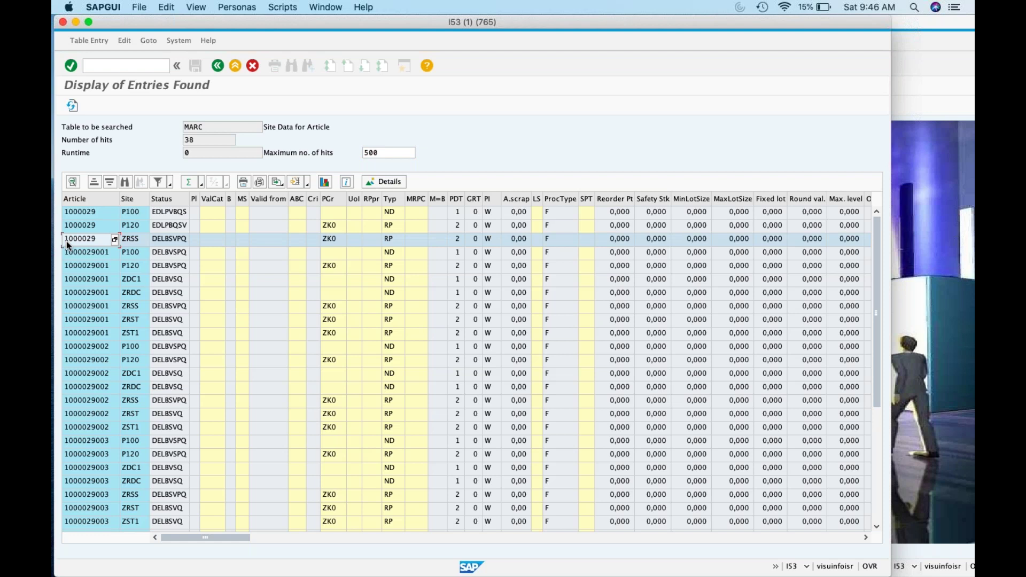
Change the table to WLK1 and enter 1000029 in the first two rows of the Article field's multiple selection.
left_click(217, 65)
type("WLK1")
key("Return")
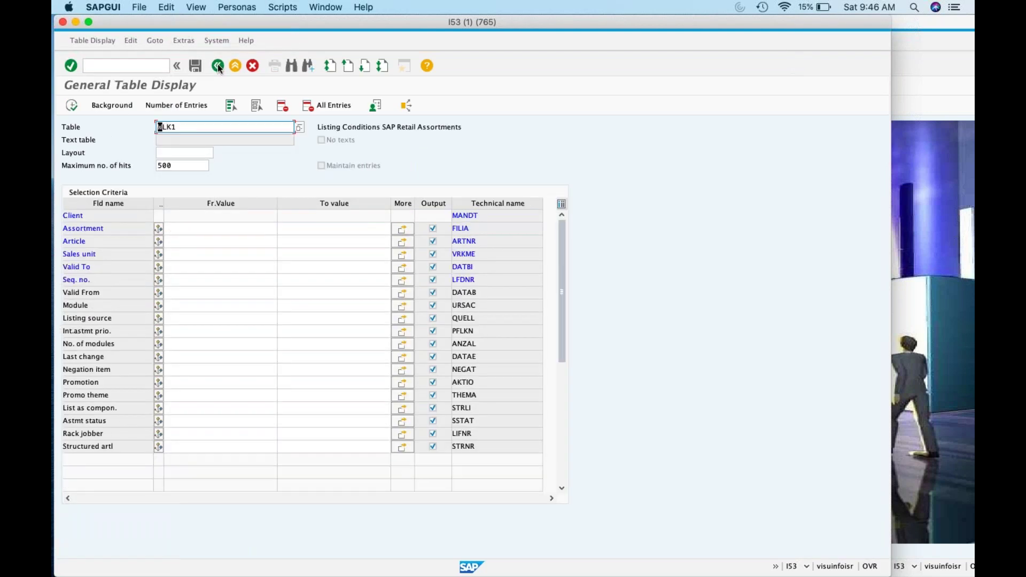
left_click(402, 245)
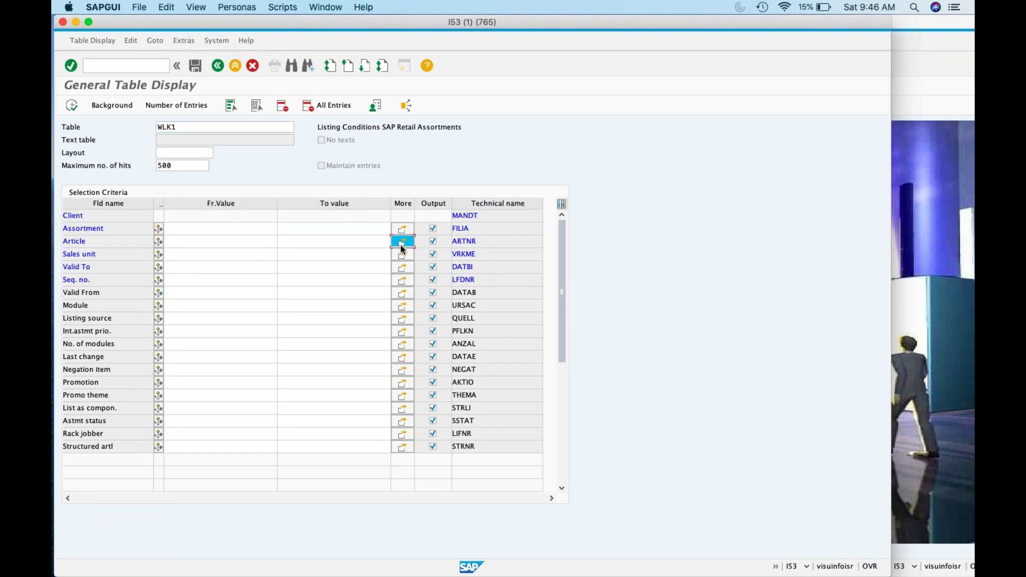
left_click(156, 131)
key("super+v")
left_click(142, 118)
key("super+v")
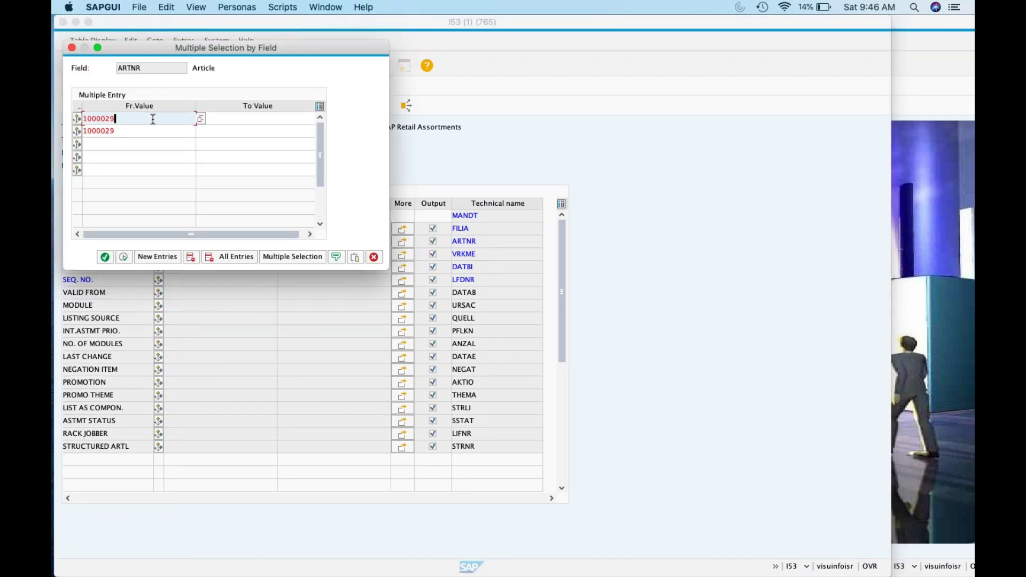
left_click(151, 128)
type("001")
left_click(235, 131)
key("super+v")
type("009")
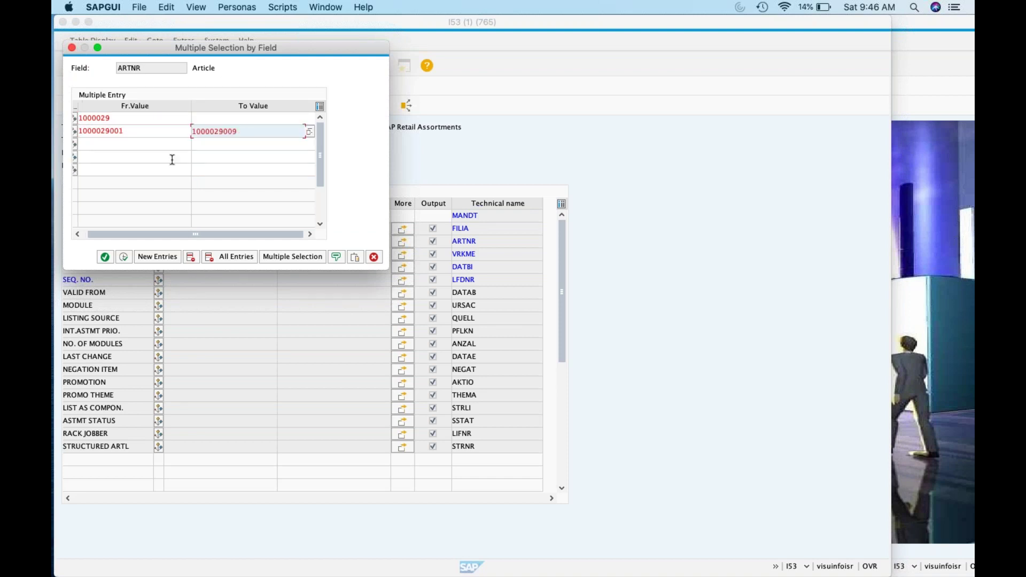
left_click(121, 258)
left_click(105, 256)
left_click(74, 106)
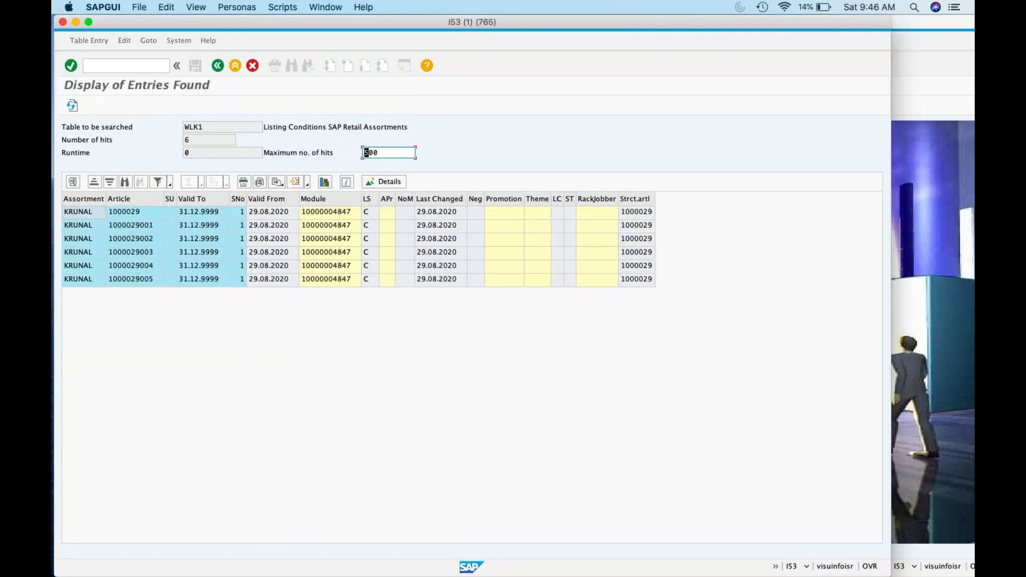
left_click(74, 228)
left_click(76, 240)
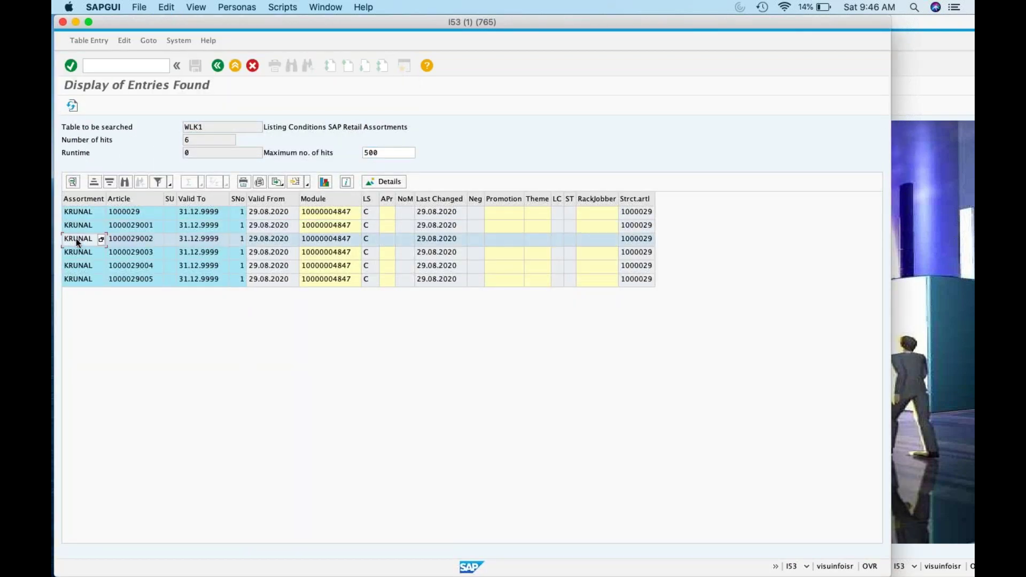
left_click(80, 255)
left_click(216, 66)
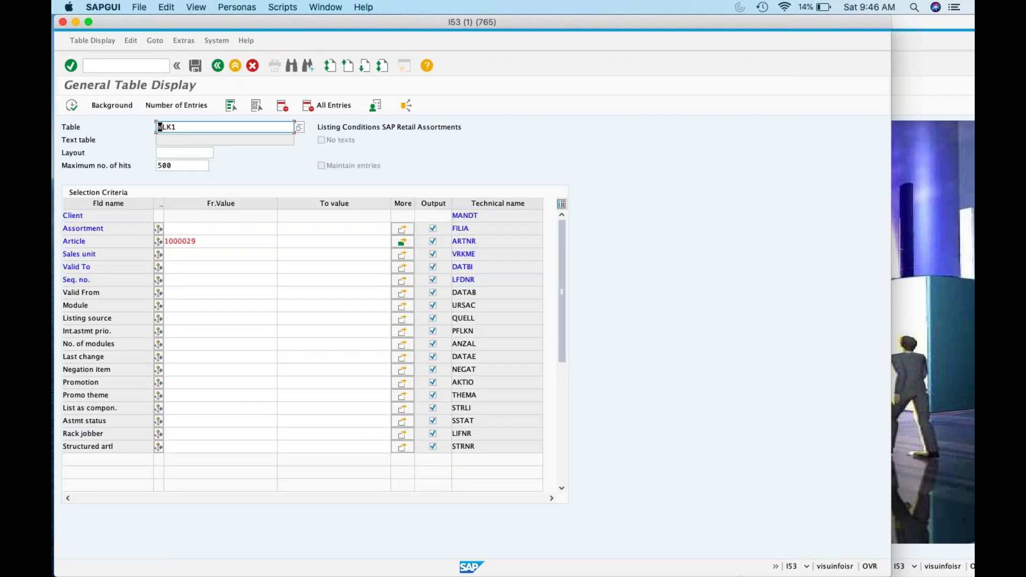
Switch to the Google Sheets class workbook and colour the text of the Trousers to Kurtis cells F9:I11 orange.
mouse_move(799, 562)
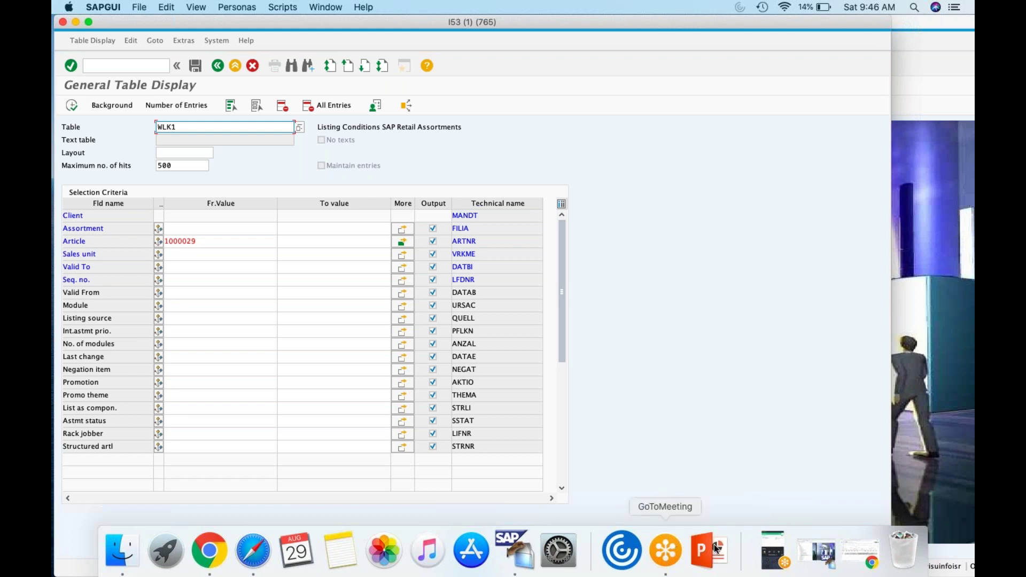
left_click(825, 547)
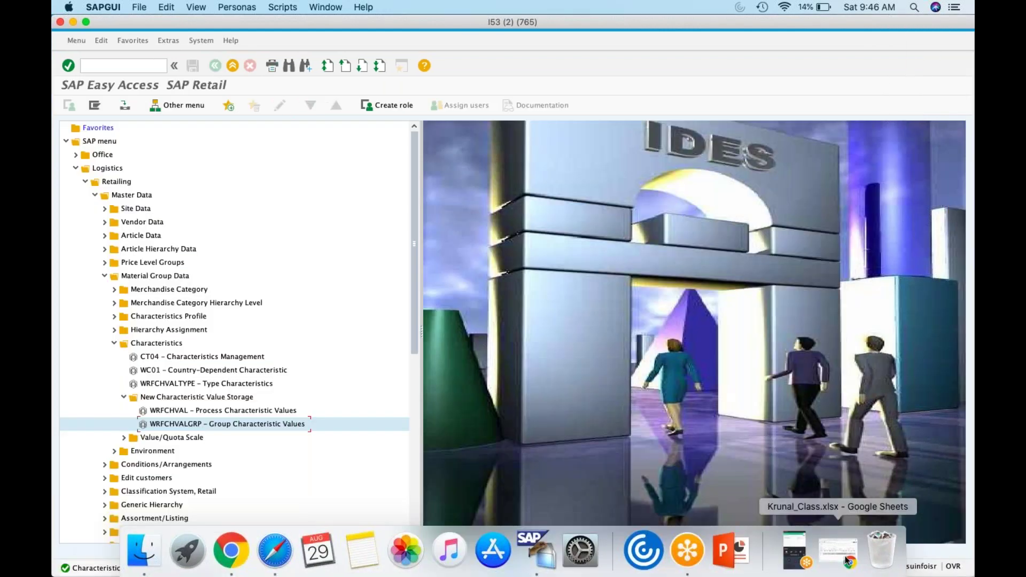
left_click(848, 560)
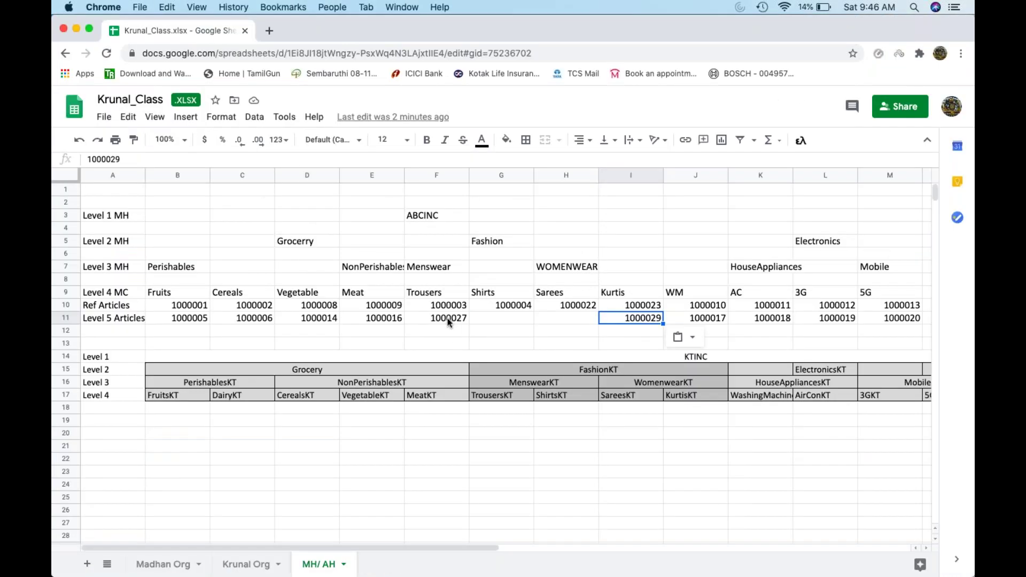
left_click(447, 319)
left_click(439, 284)
left_click_drag(439, 294, 644, 318)
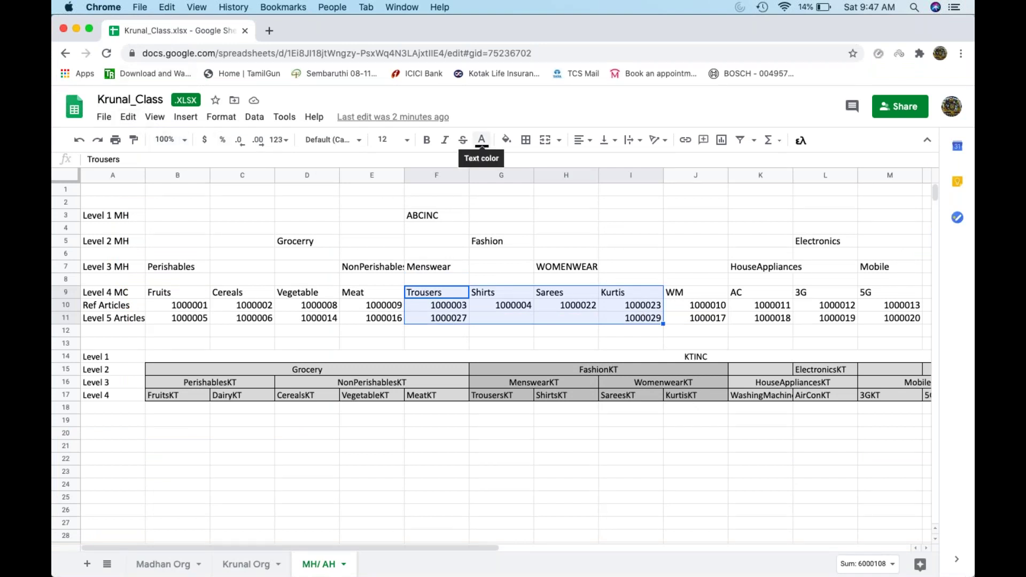
left_click(482, 141)
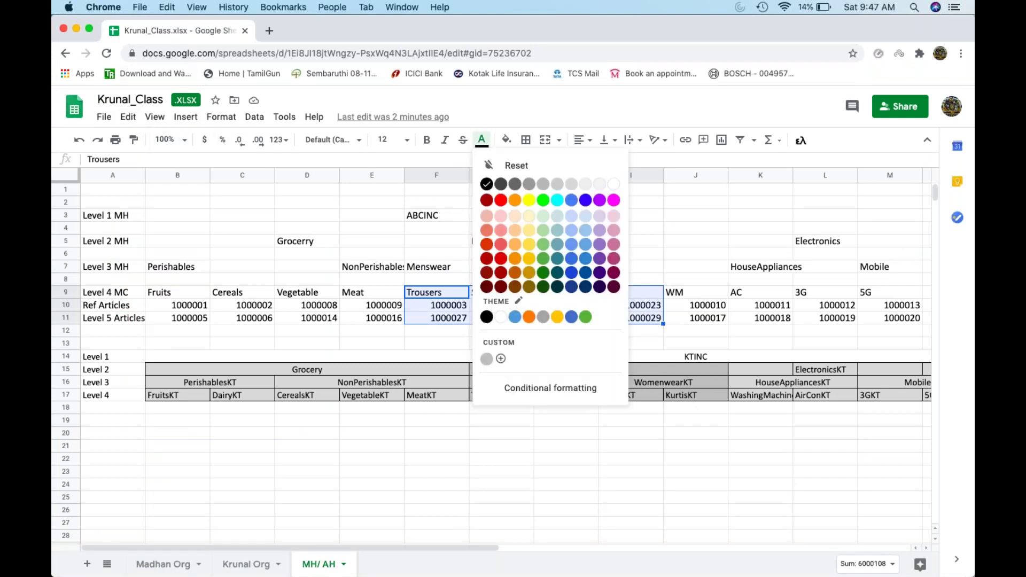
left_click(516, 202)
left_click(573, 305)
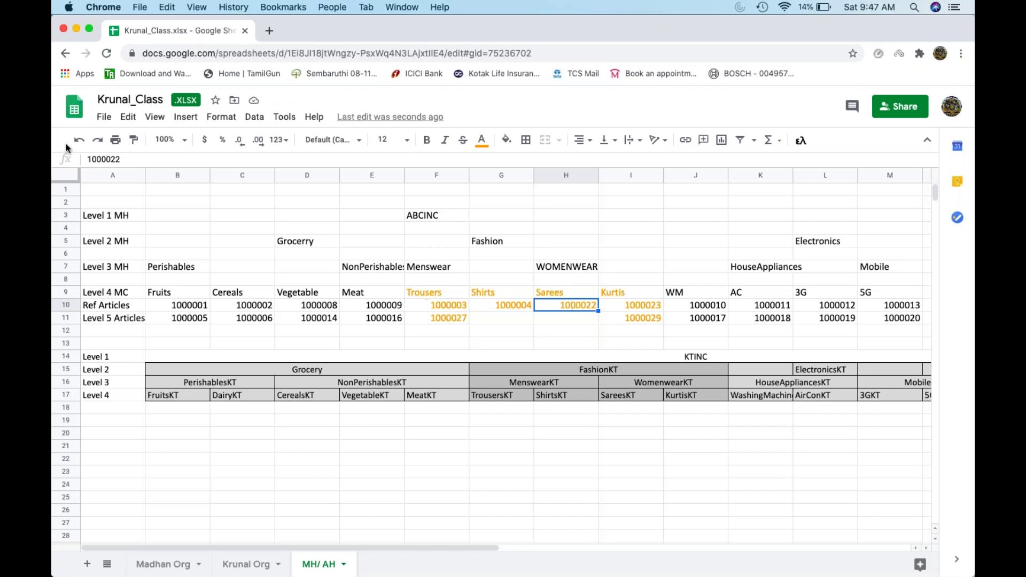
Insert two blank rows below row 13, above the second hierarchy's Level 1 row.
left_click(66, 343)
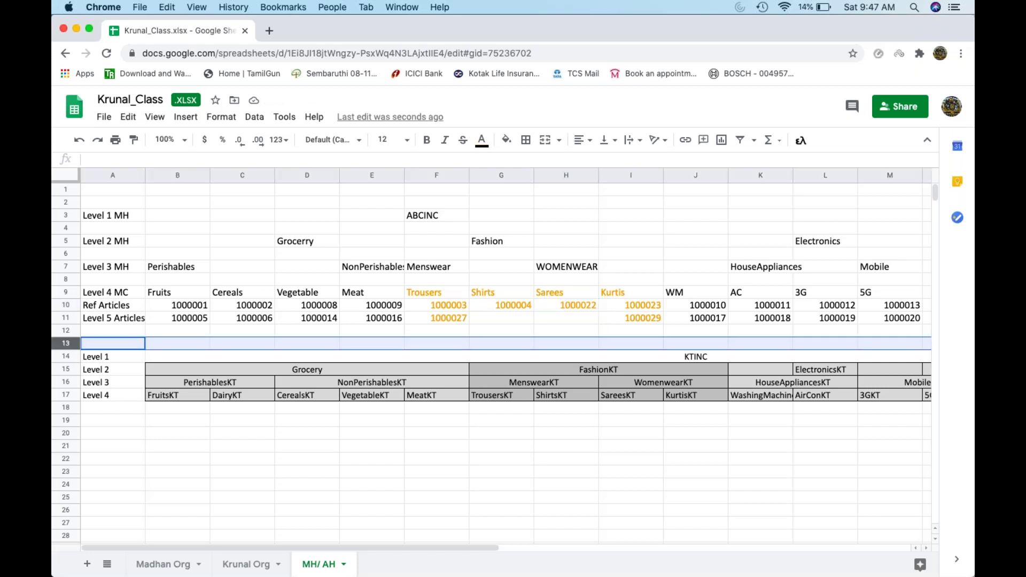
right_click(66, 343)
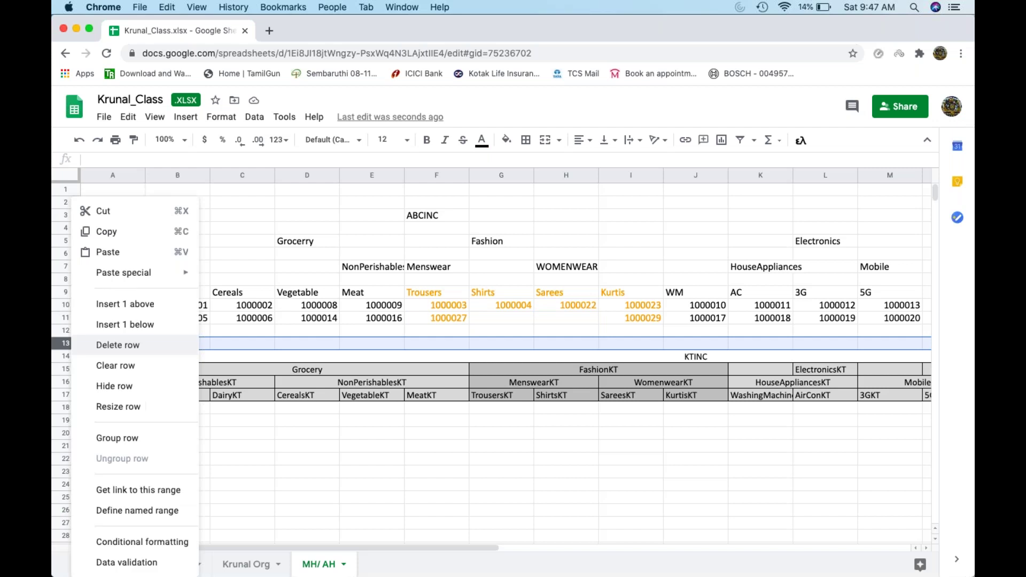
left_click(109, 328)
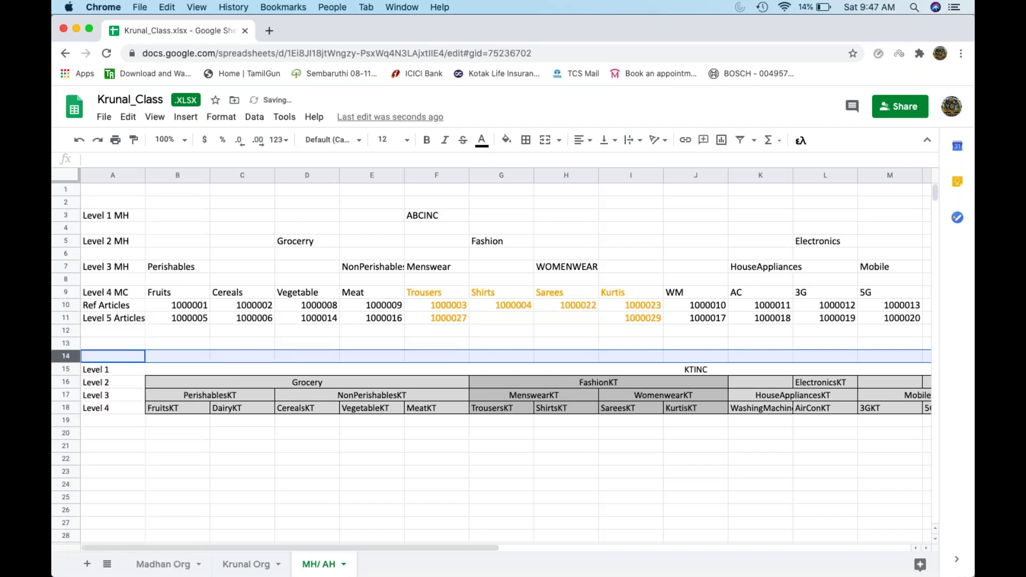
left_click_drag(62, 357, 62, 343)
right_click(62, 343)
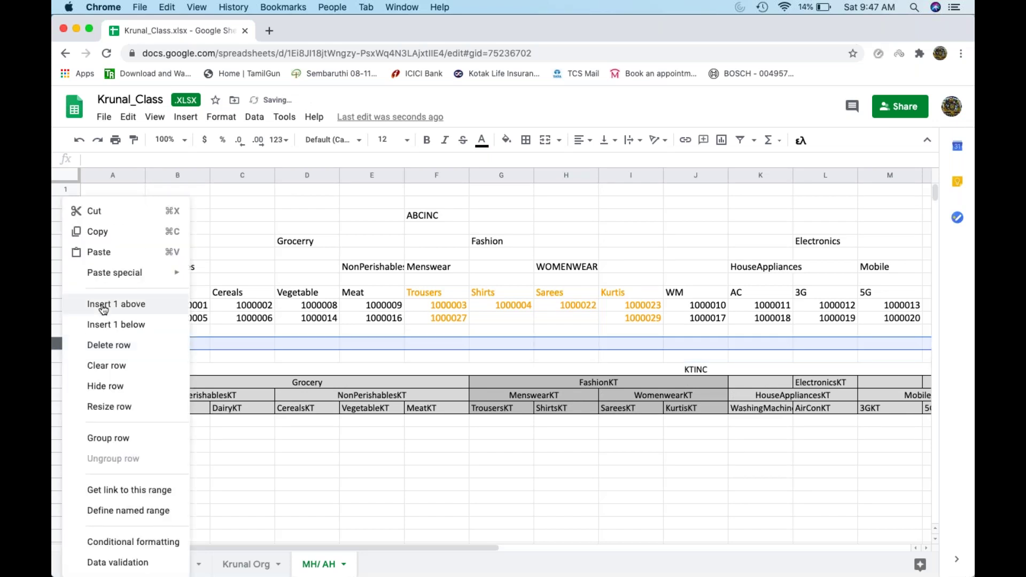
left_click(107, 324)
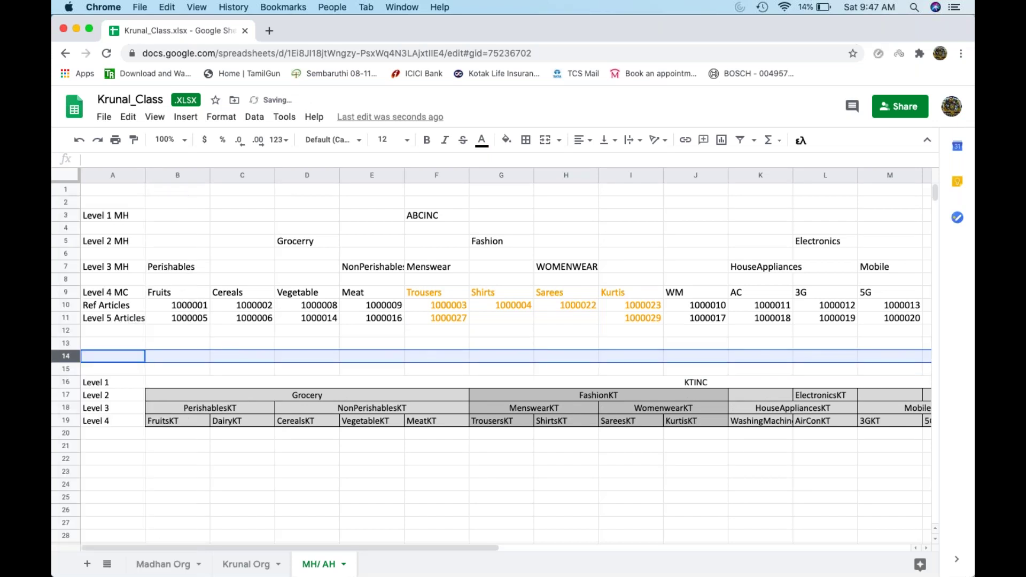
Enter Prepack in cell E13 and Sales Set in cell E14, between the two hierarchies.
left_click(256, 347)
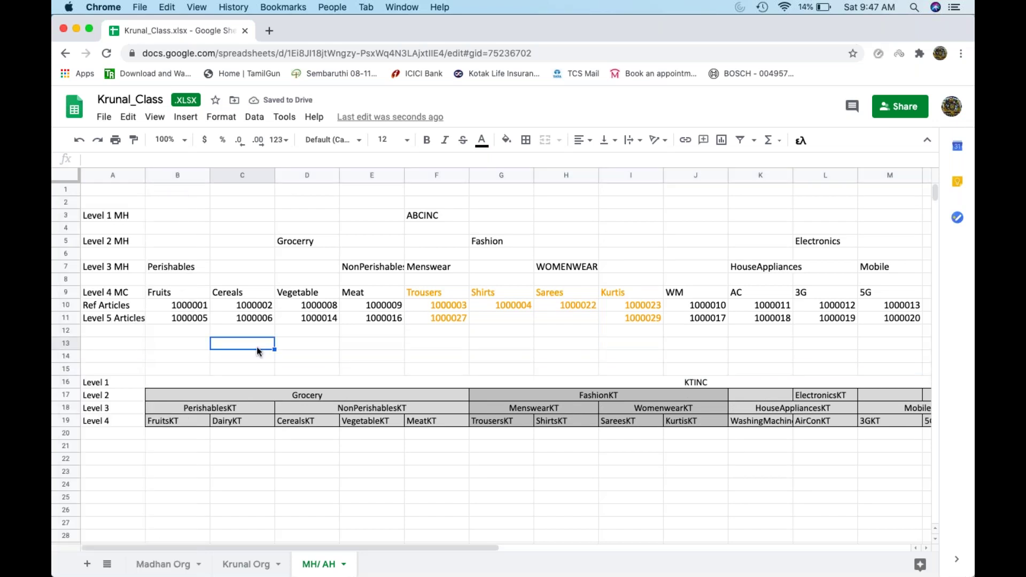
left_click(376, 344)
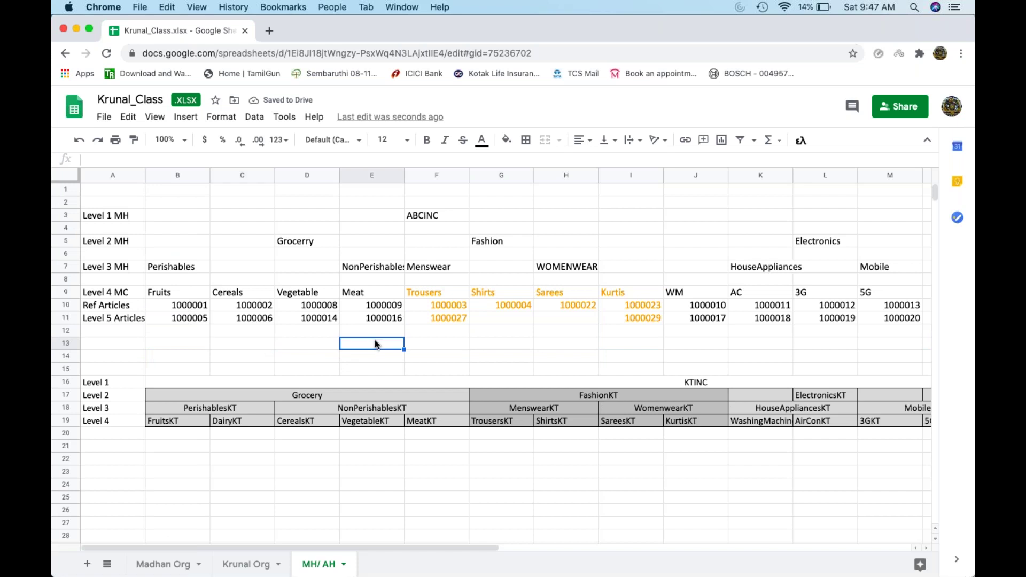
type("20")
key("BackSpace")
key("BackSpace")
type("Prepack")
key("Return")
type("D")
key("BackSpace")
type("S")
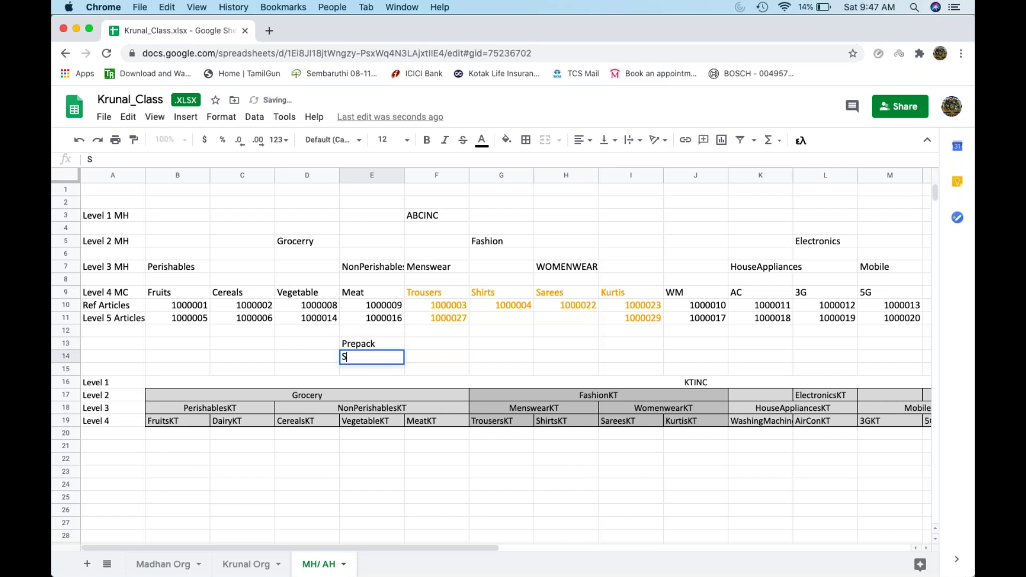
type("ales Set")
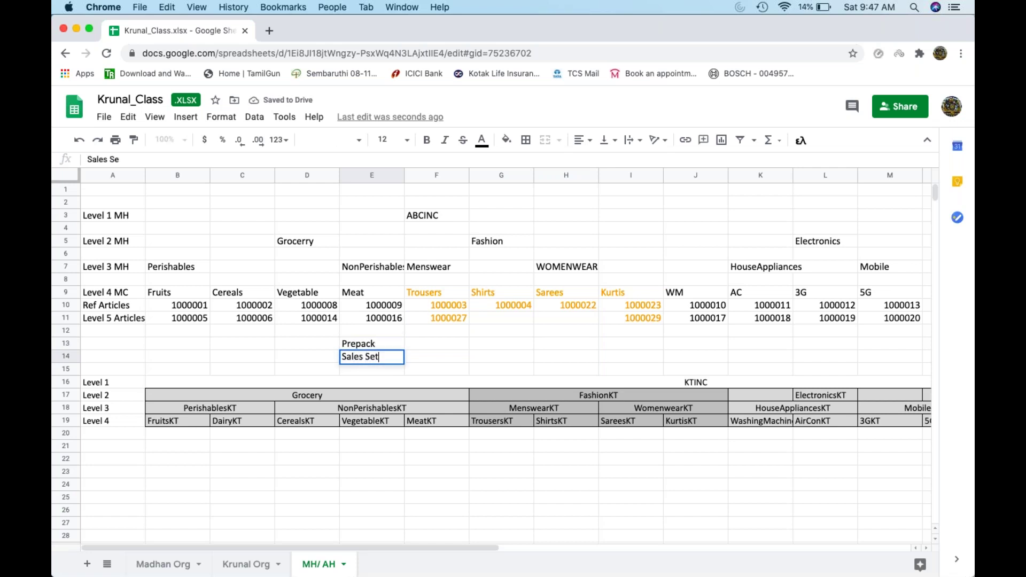
key("Return")
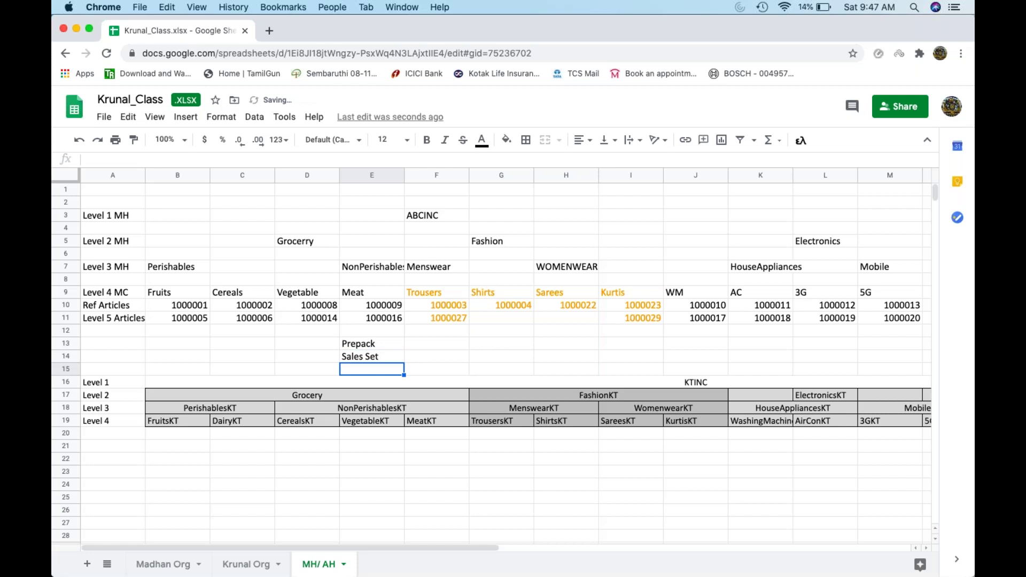
Enter Display in cell E15, below Sales Set.
type("DISPLAY")
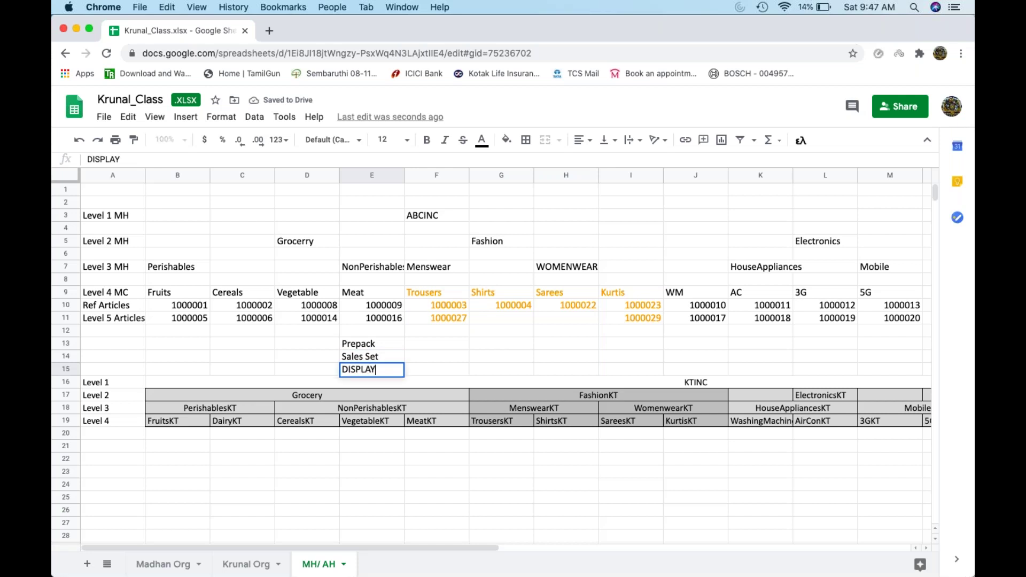
key("BackSpace")
key("BackSpace")
key("BackSpace")
key("BackSpace")
key("BackSpace")
type("isplay")
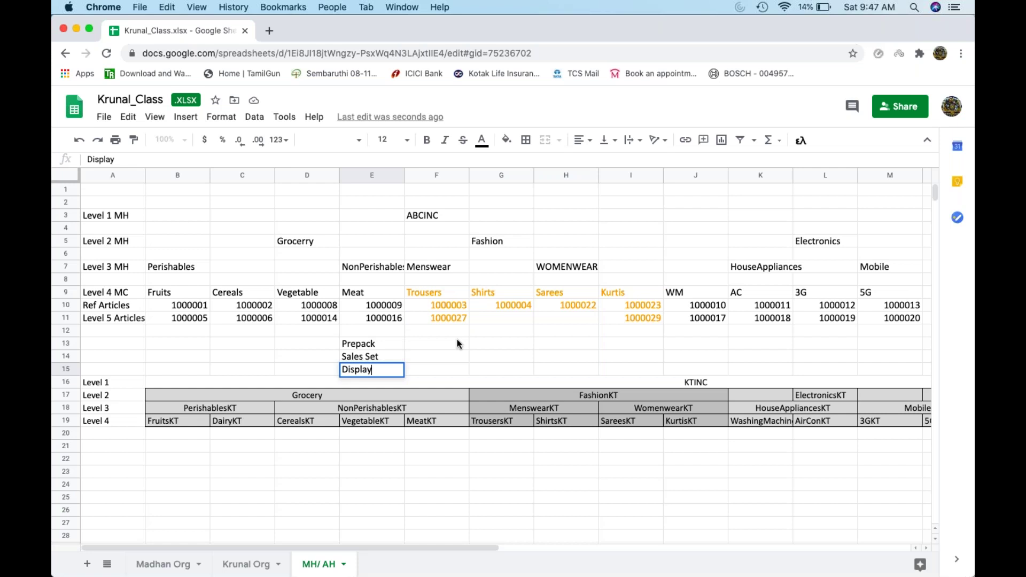
left_click(464, 344)
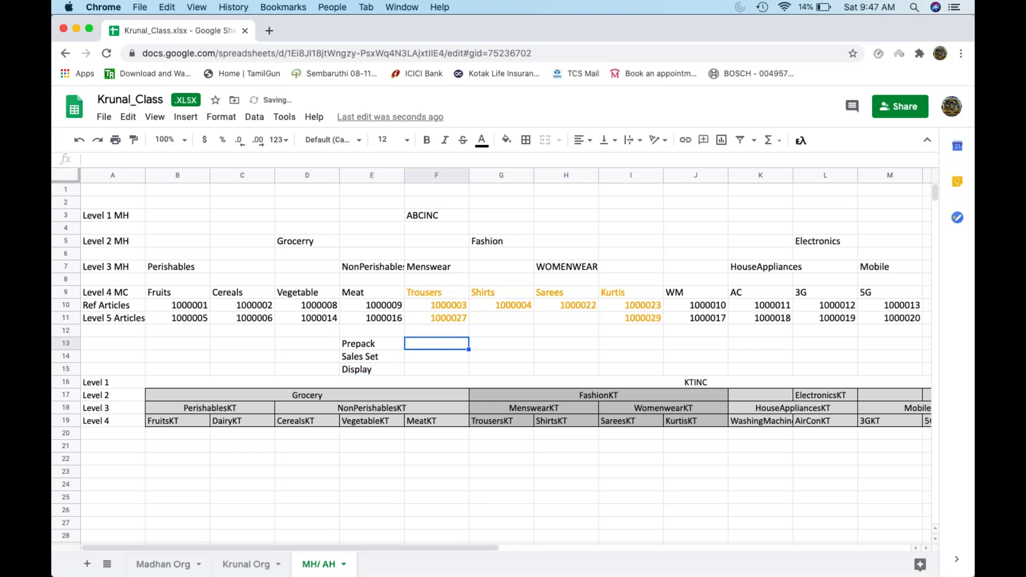
left_click(77, 27)
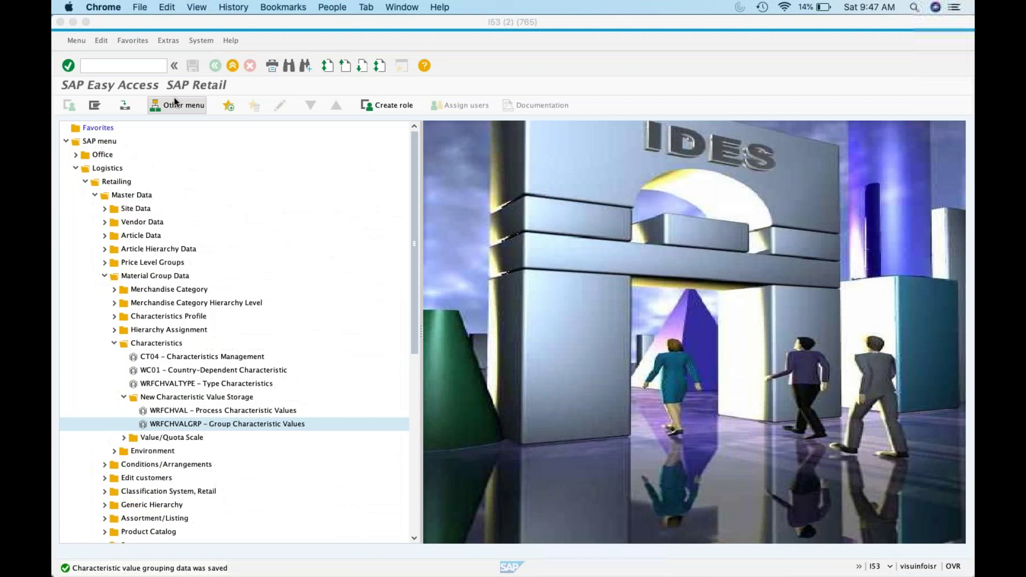
mouse_move(730, 561)
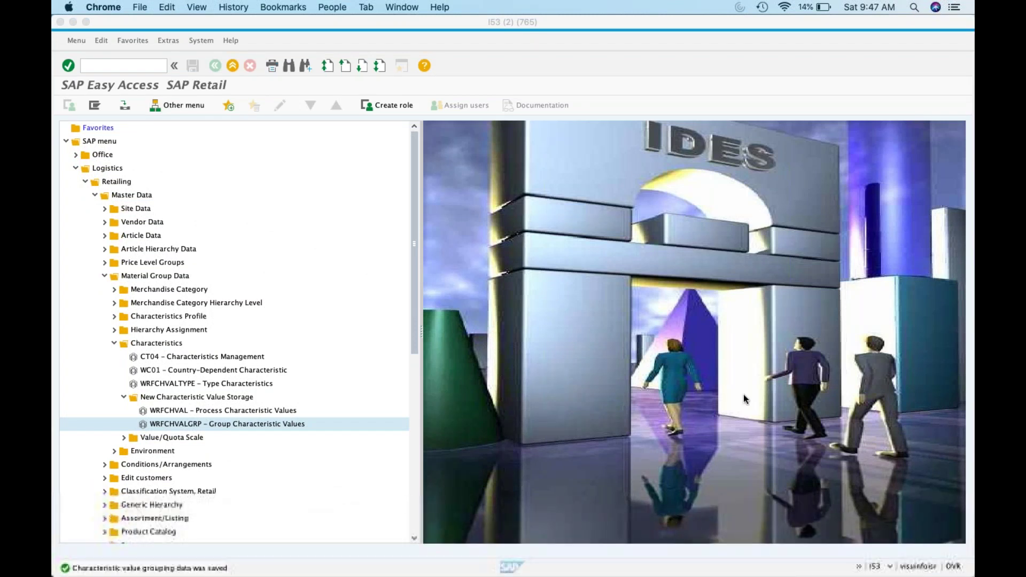
left_click(831, 554)
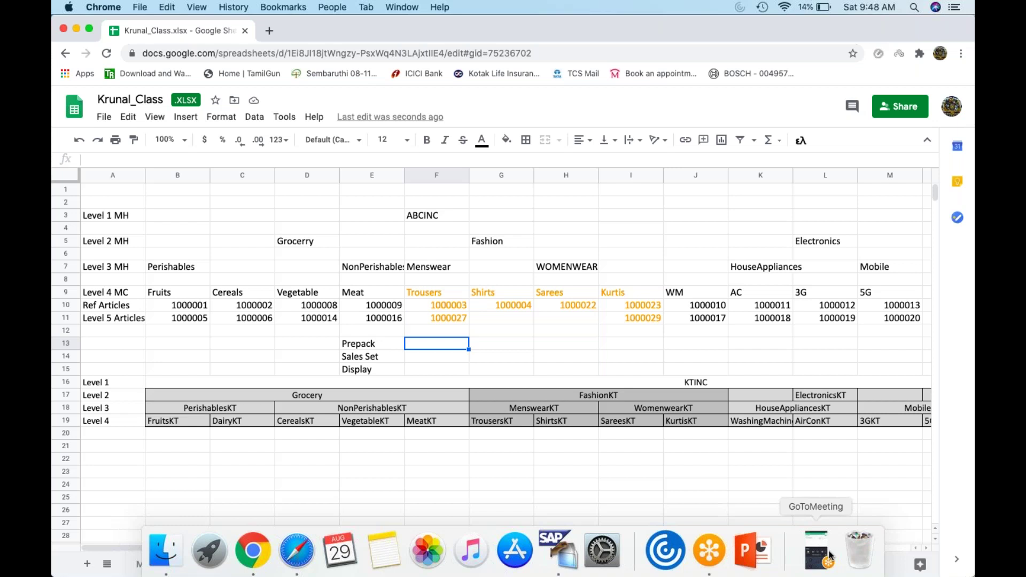
Enter the note "same MC" in cell D13, beside Prepack.
left_click(372, 344)
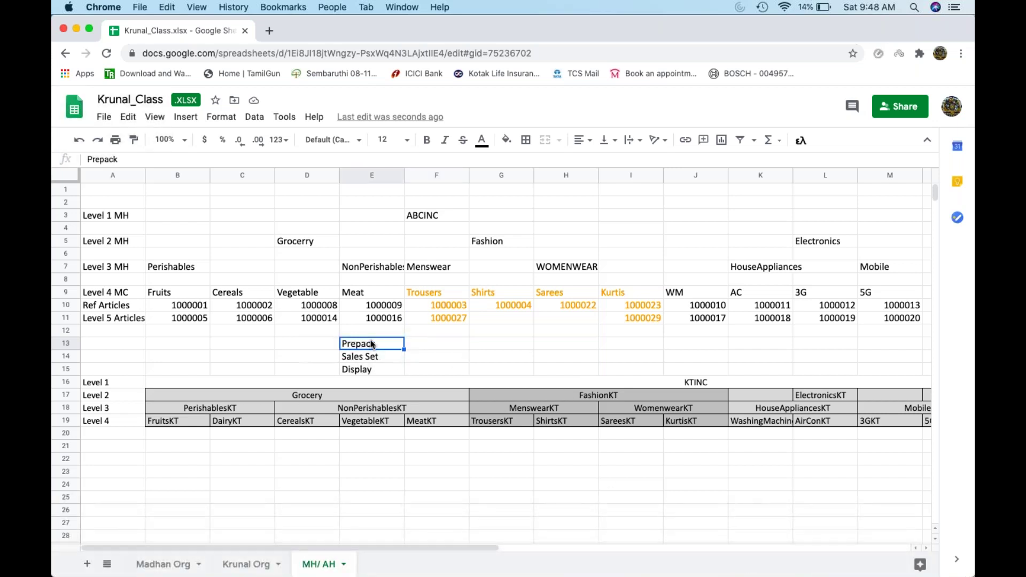
left_click(326, 345)
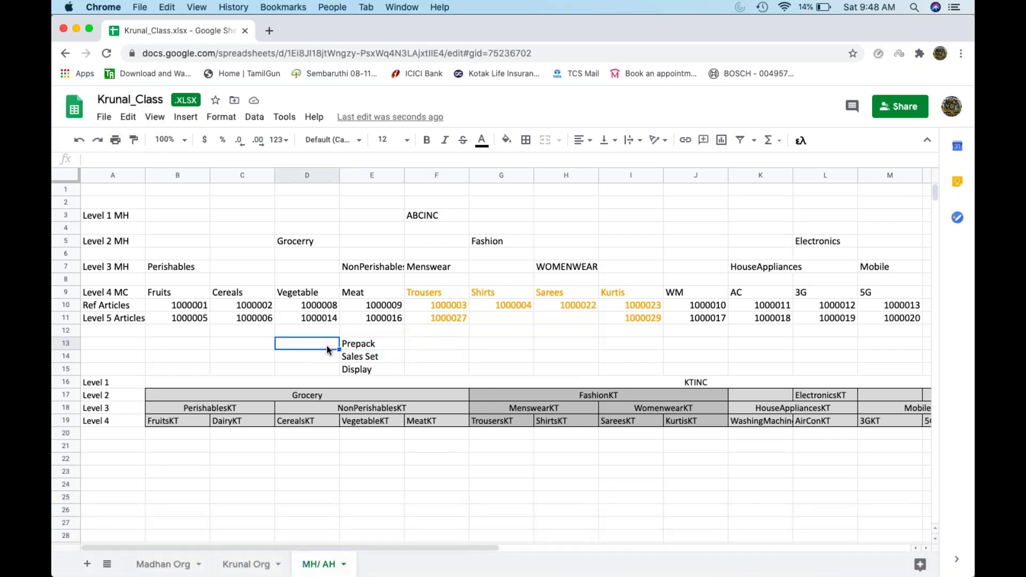
type("same MC")
key("Return")
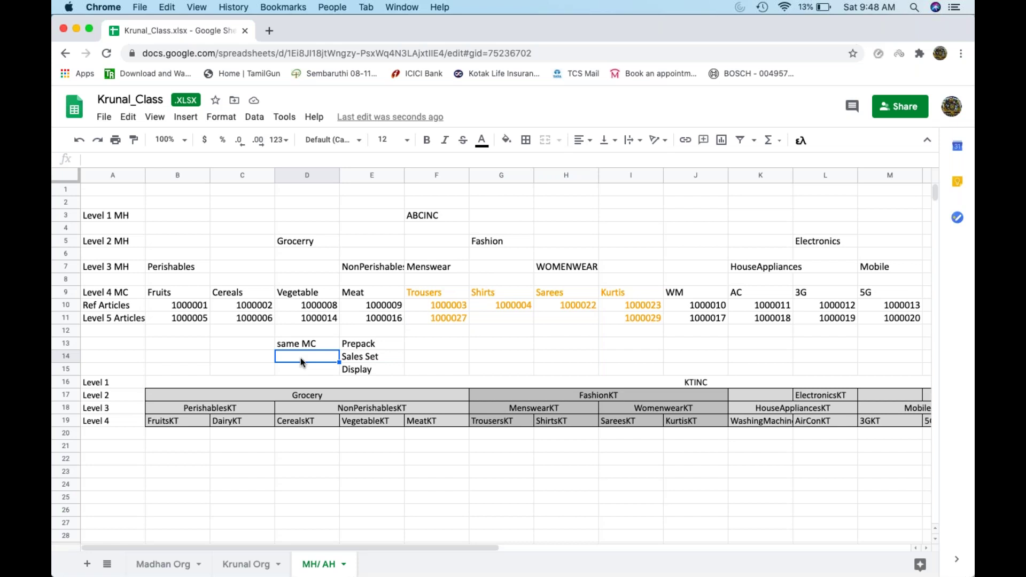
left_click(367, 356)
left_click(368, 347)
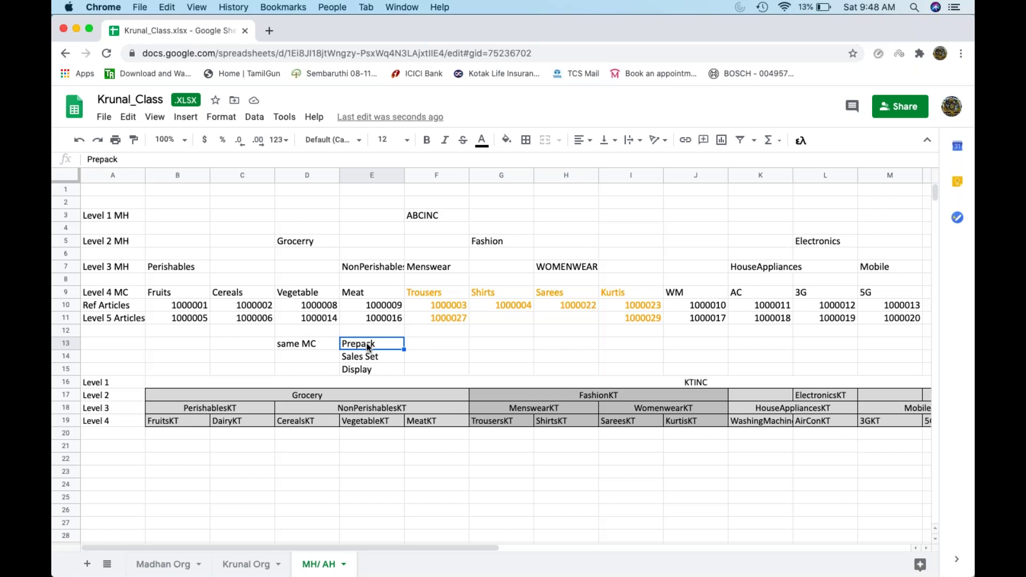
Switch to SAP and start article creation with transaction mm41.
key("super+Tab")
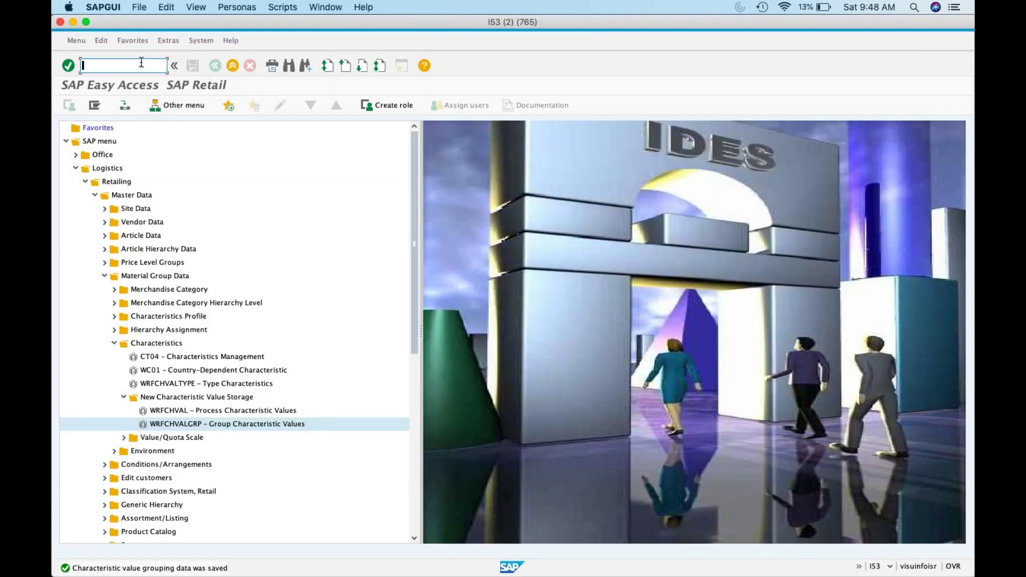
type("mm41")
key("Return")
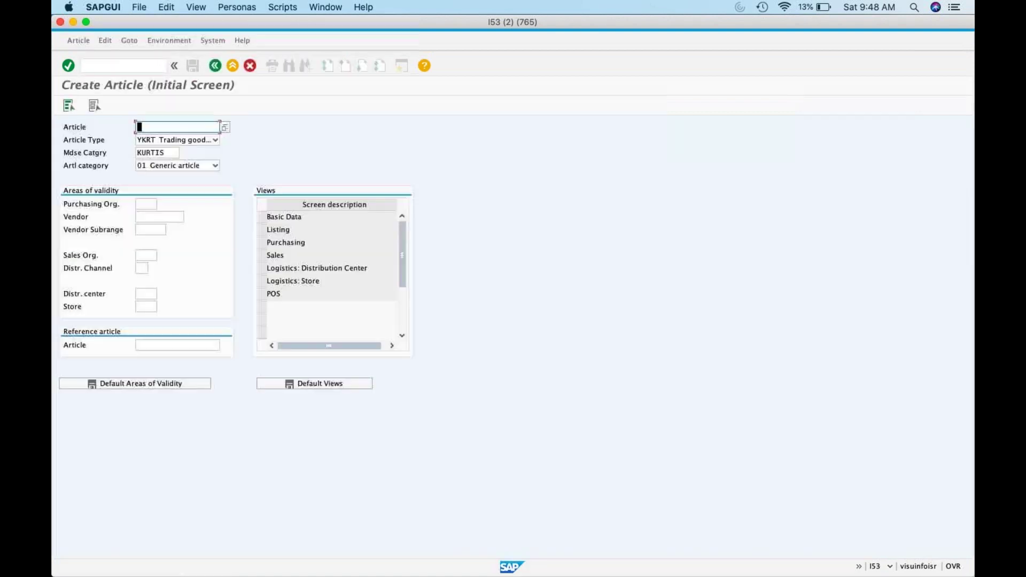
Start a Prepack article in merchandise category Trousers with the Basic Data view, and dismiss the characteristic profiles dialog.
double_click(165, 153)
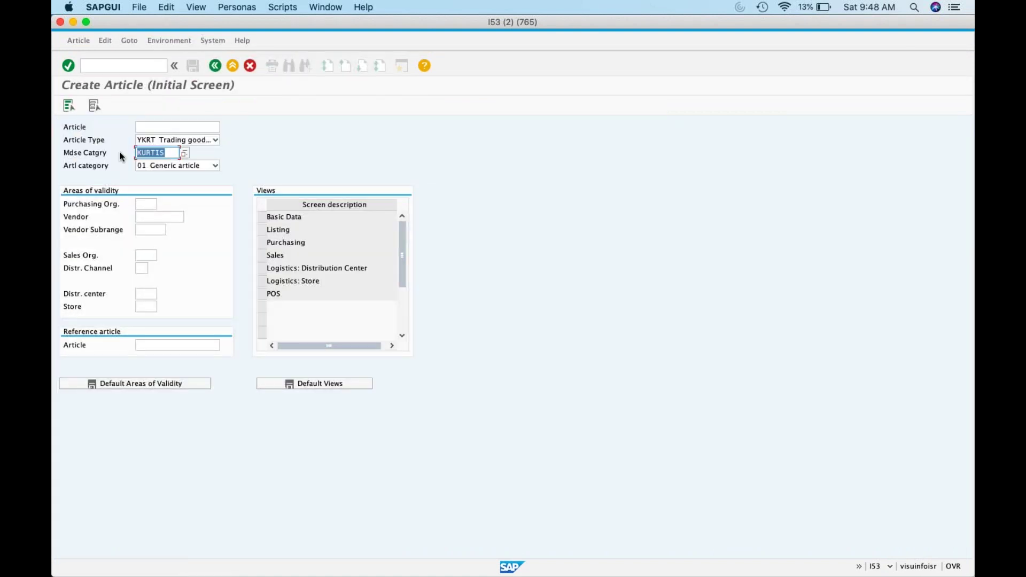
type("Tr")
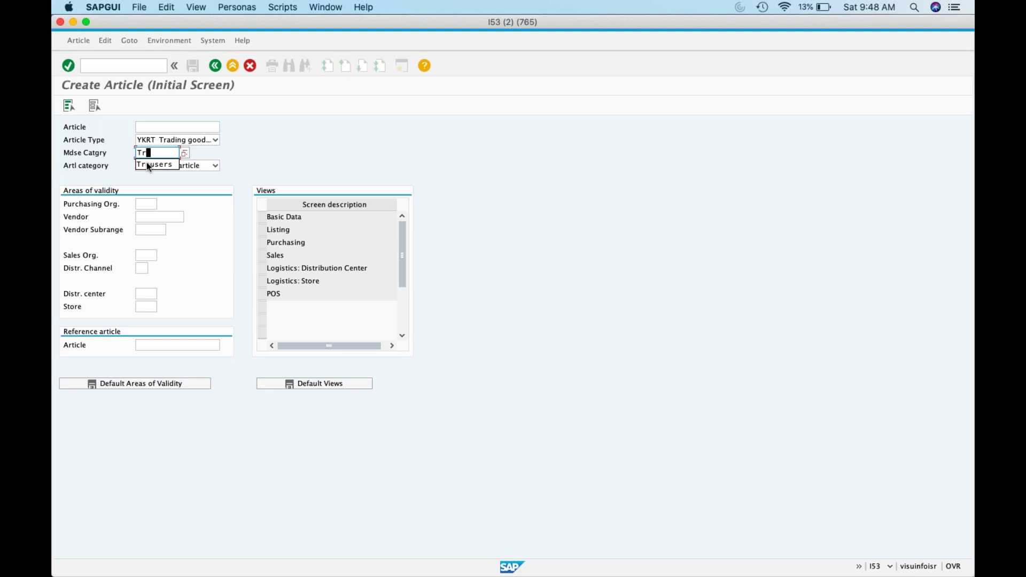
left_click(171, 165)
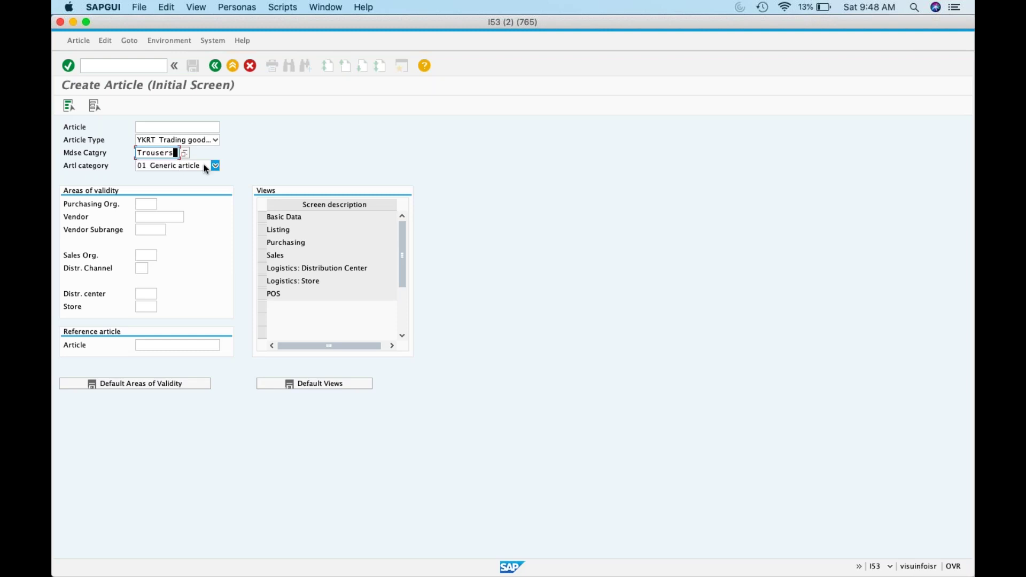
left_click(166, 205)
left_click(262, 217)
key("Return")
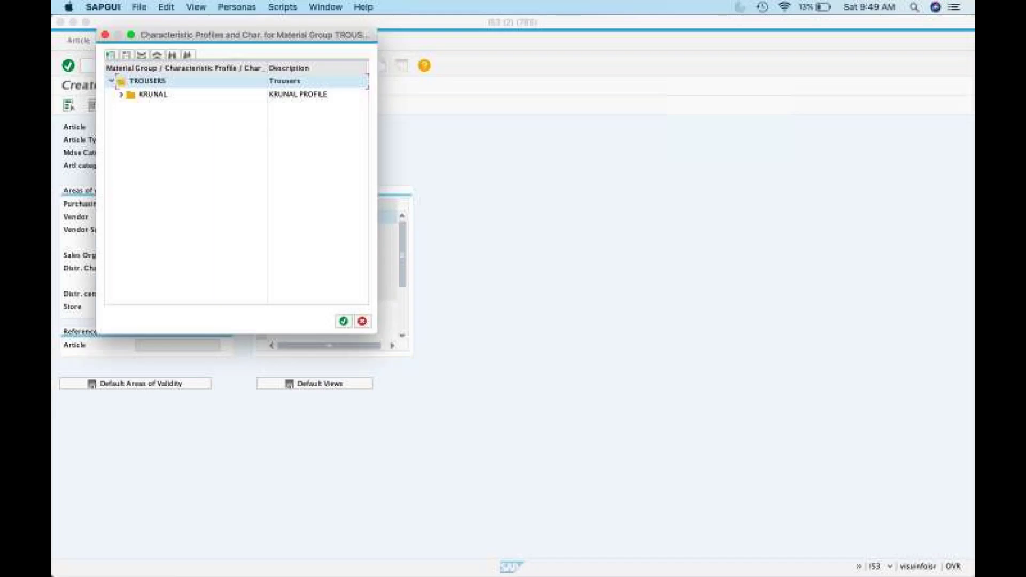
left_click(363, 322)
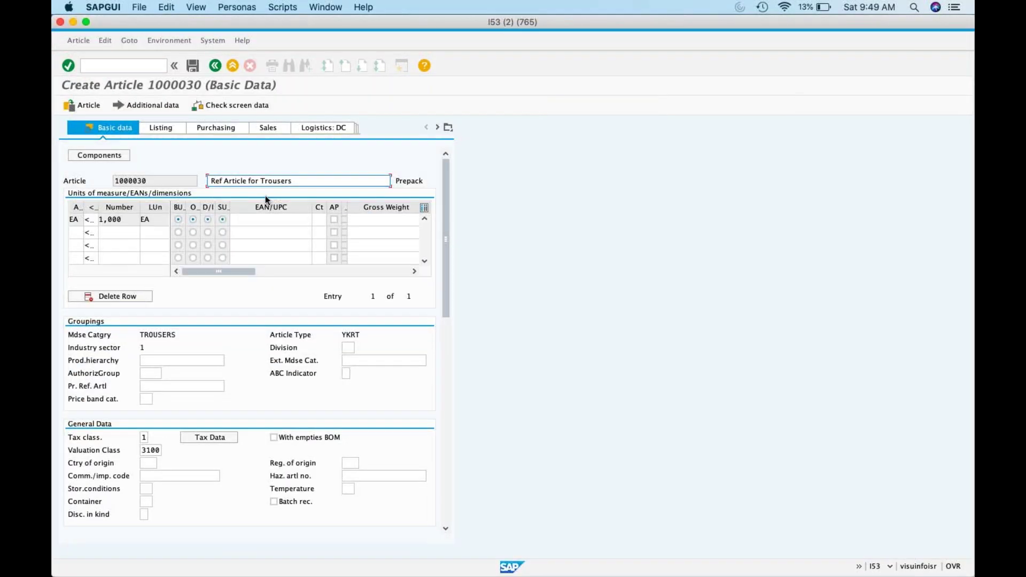
Set the article description to Levis Prepack and open its component assignment.
left_click_drag(294, 181, 140, 170)
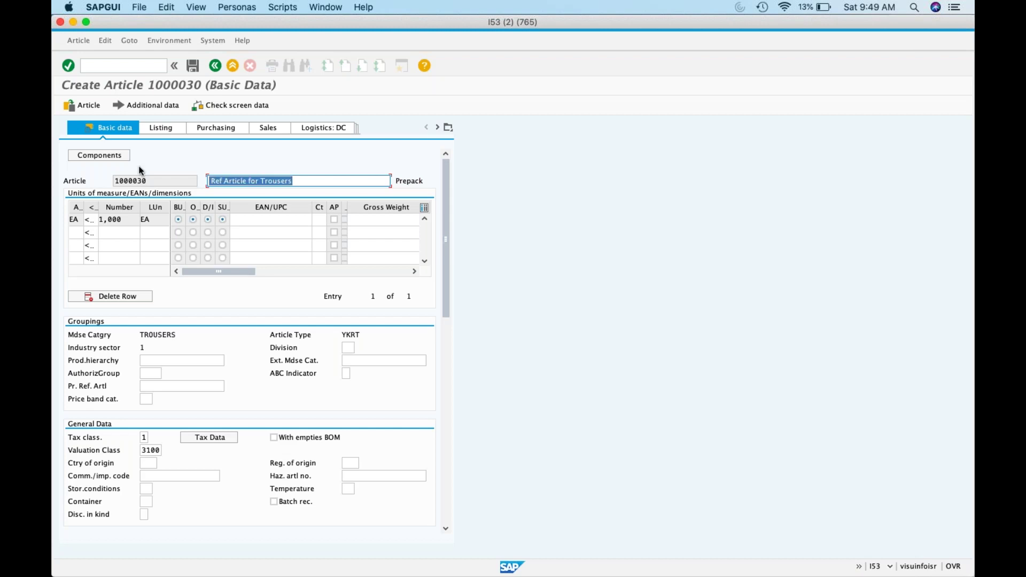
type("Levis Prepack")
left_click(110, 231)
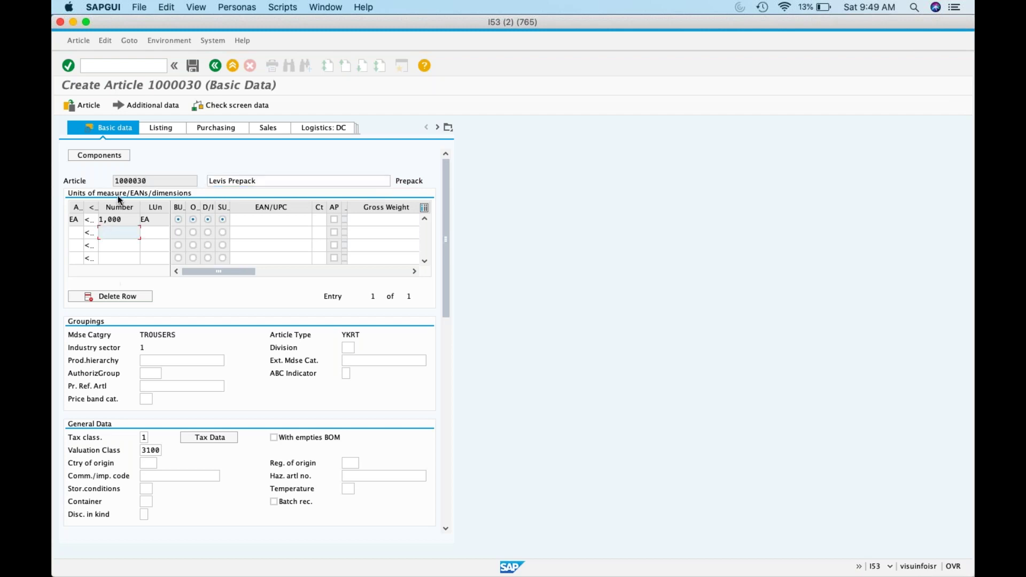
left_click(118, 156)
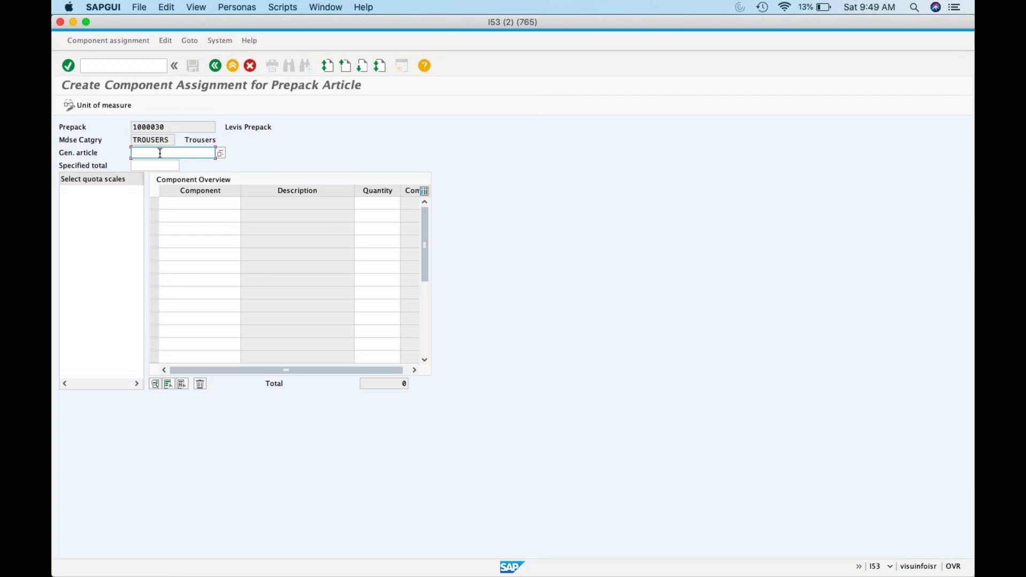
Copy Trousers article number 1000027 from cell F11 of the Google Sheets workbook into SAP's Gen. article field and load its variants.
mouse_move(558, 553)
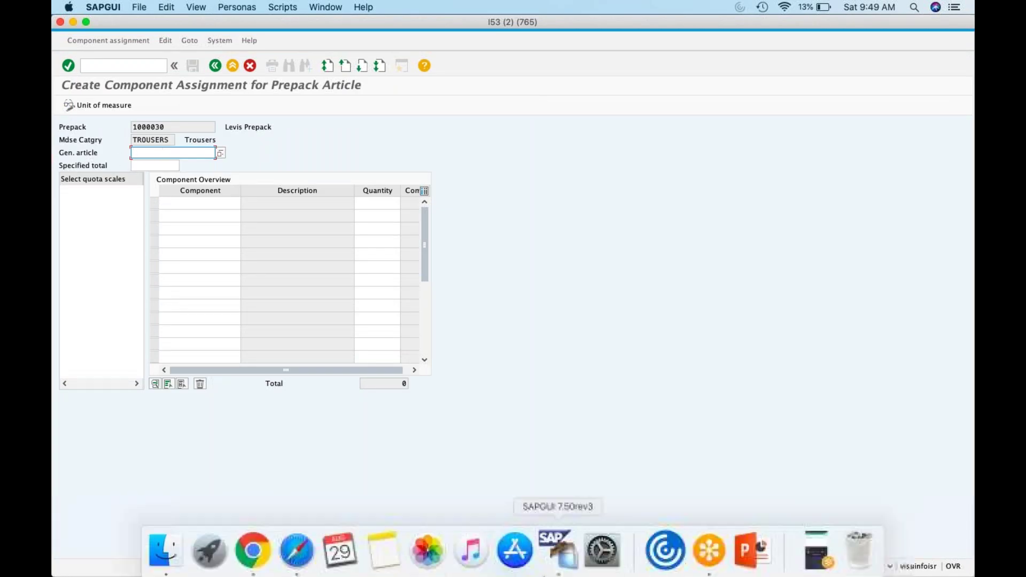
left_click(252, 551)
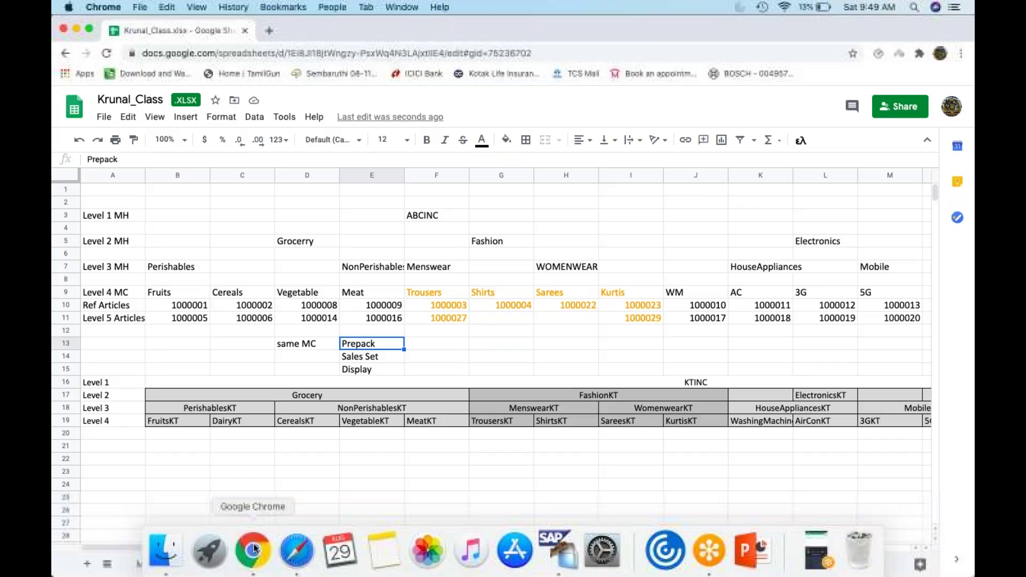
left_click(451, 319)
type("1000029")
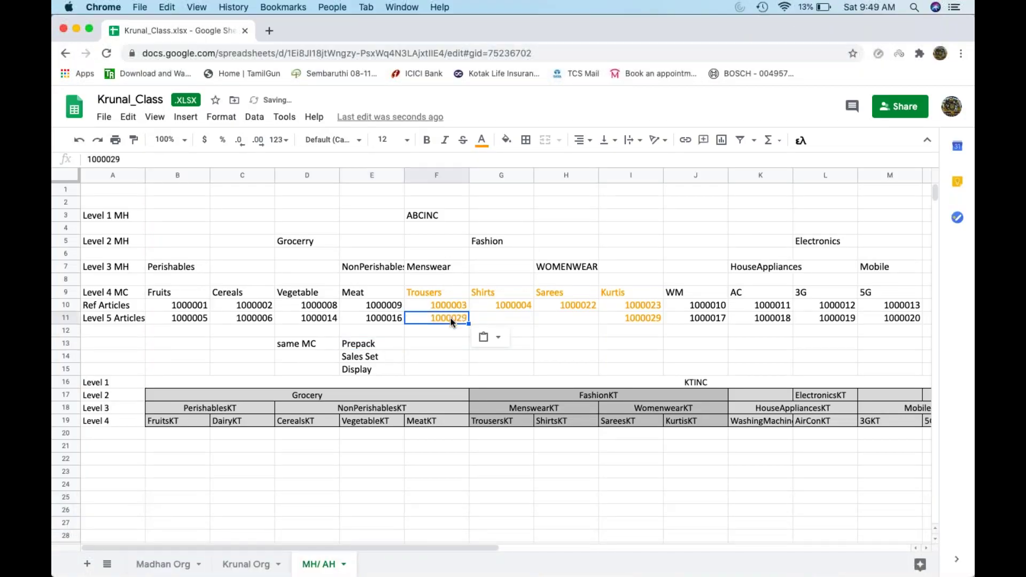
key("super+z")
key("super+c")
key("super+Tab")
key("super+v")
key("Return")
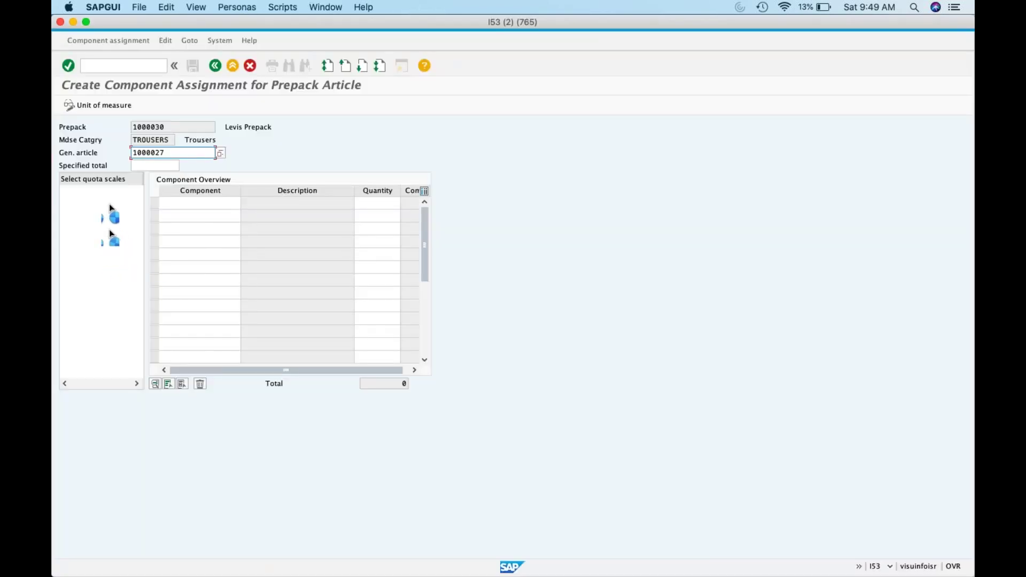
left_click(66, 192)
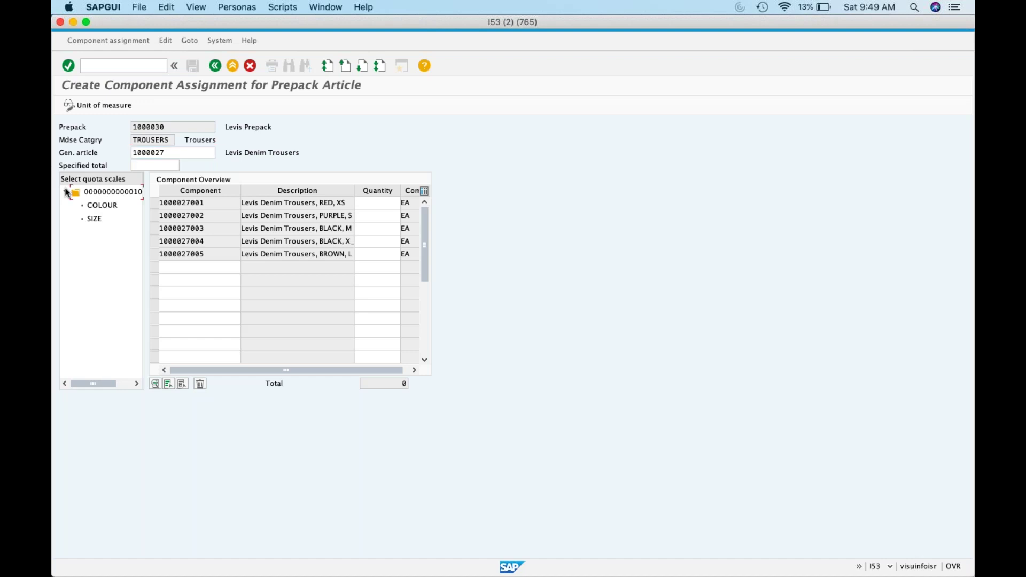
left_click(67, 192)
left_click(119, 196)
left_click(216, 225)
left_click(153, 228)
left_click(201, 383)
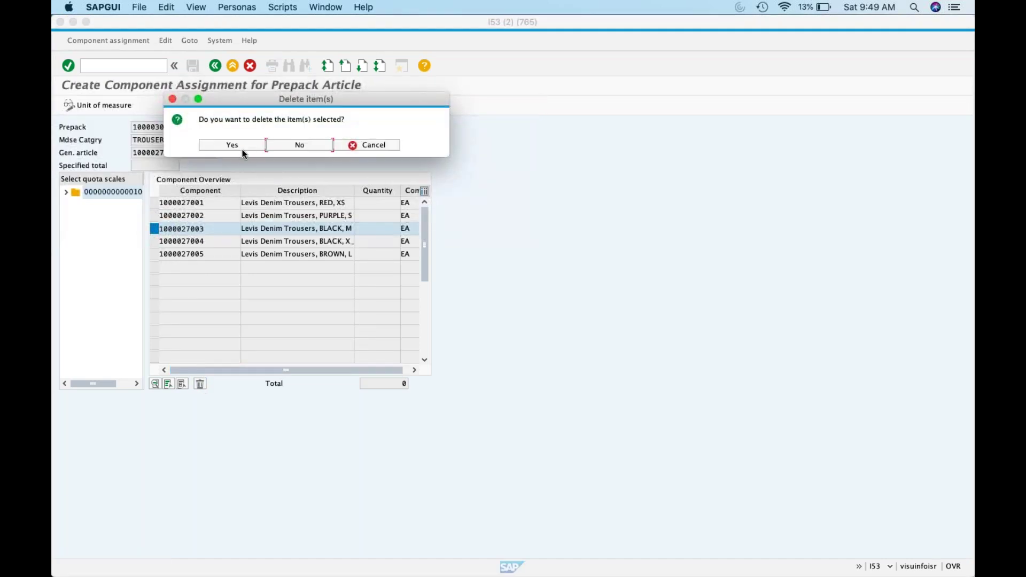
left_click(247, 144)
left_click(154, 241)
left_click(154, 216)
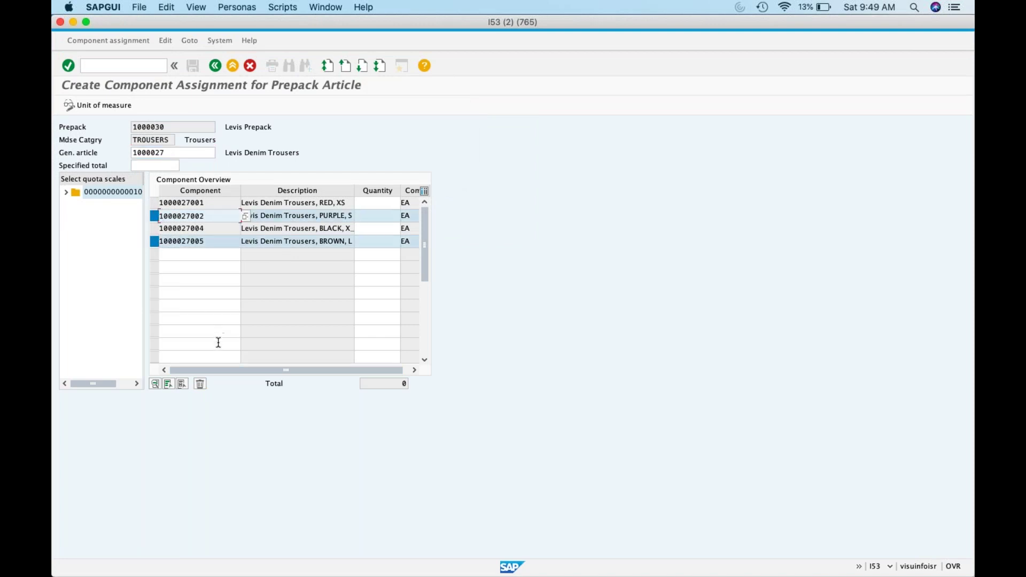
left_click(200, 384)
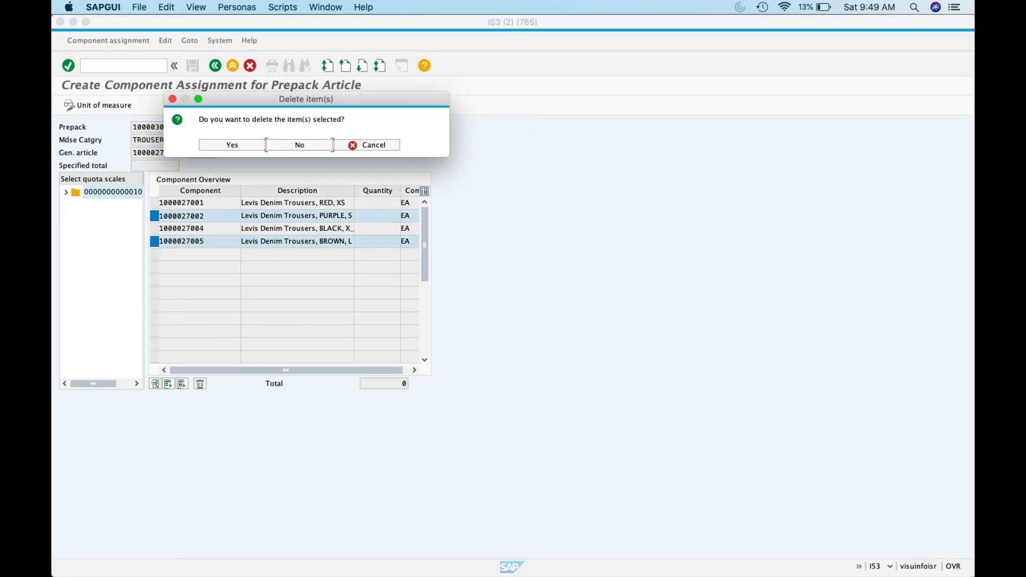
left_click(249, 146)
left_click(160, 217)
left_click(388, 206)
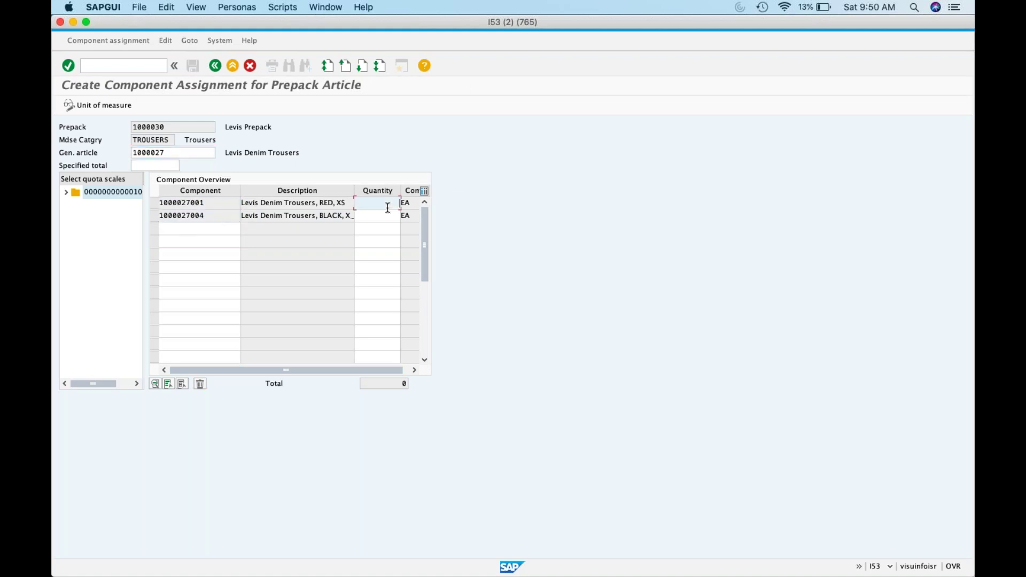
type("1")
left_click(383, 220)
type("1")
left_click(222, 227)
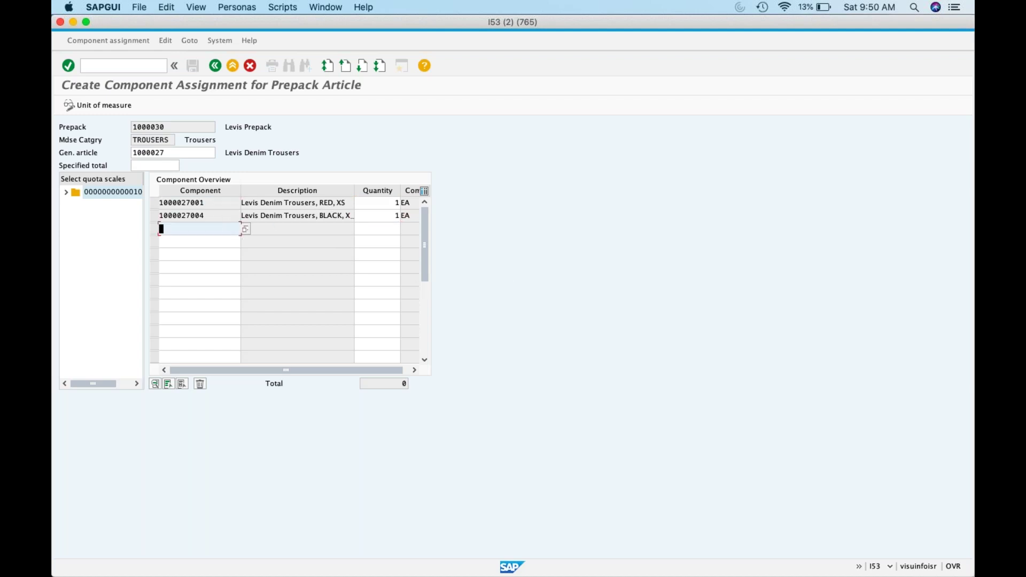
Confirm the component quantities and return to the prepack article's basic data.
left_click(376, 212)
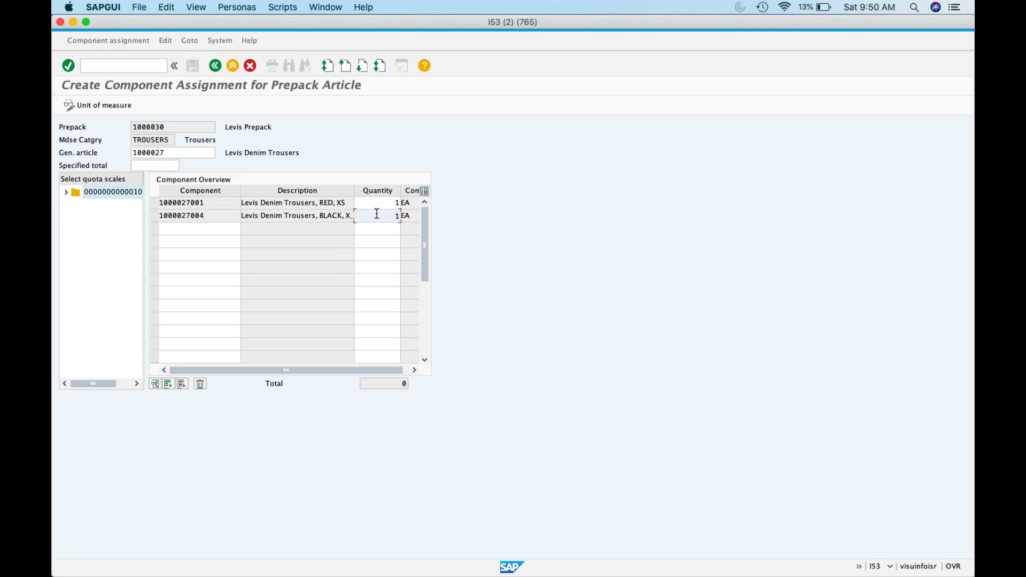
key("Return")
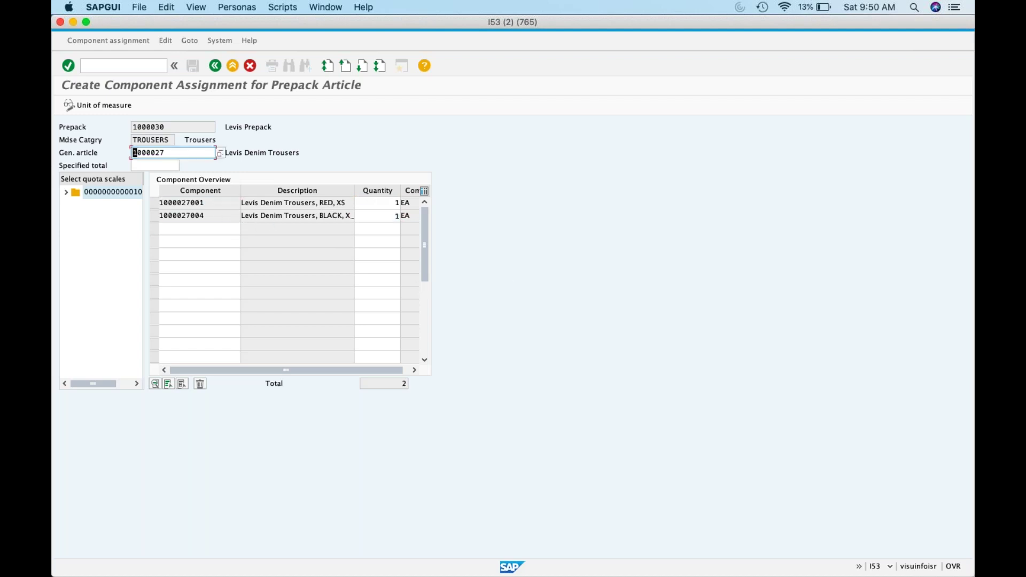
left_click(220, 66)
left_click(449, 366)
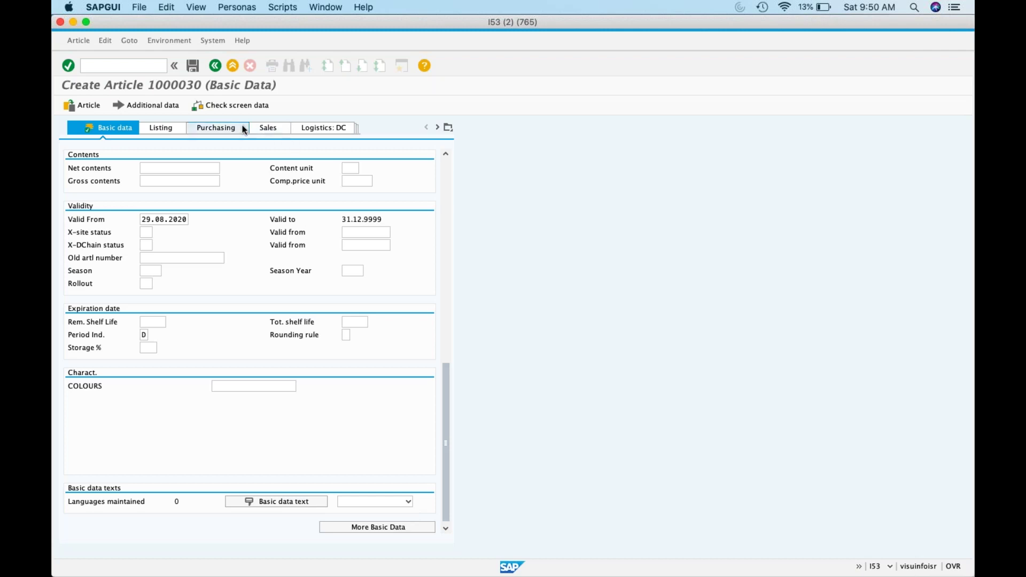
Go through the Logistics: DC and Logistics: Store views of Levis Prepack and save the article.
left_click(321, 127)
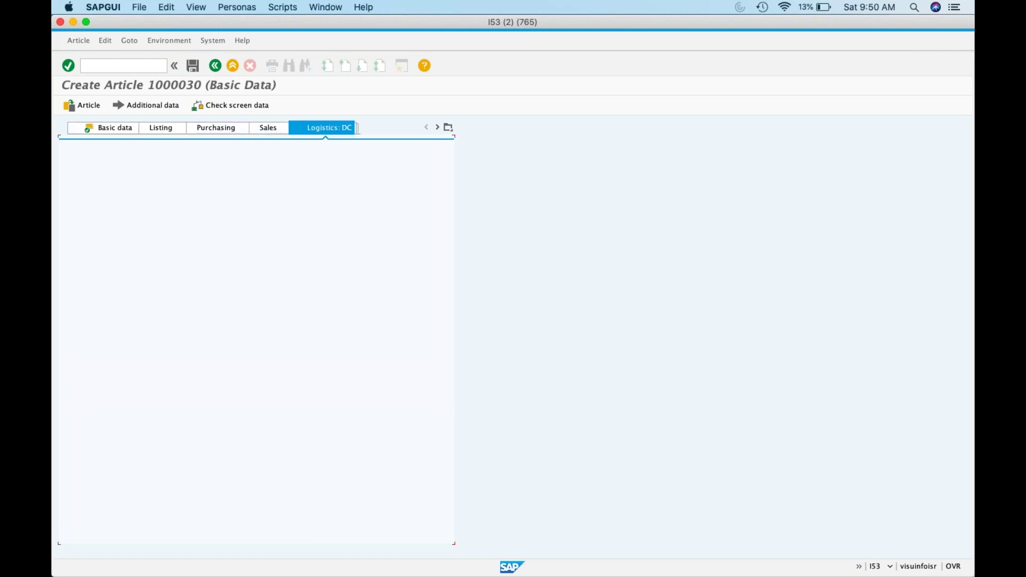
left_click(222, 127)
left_click(198, 59)
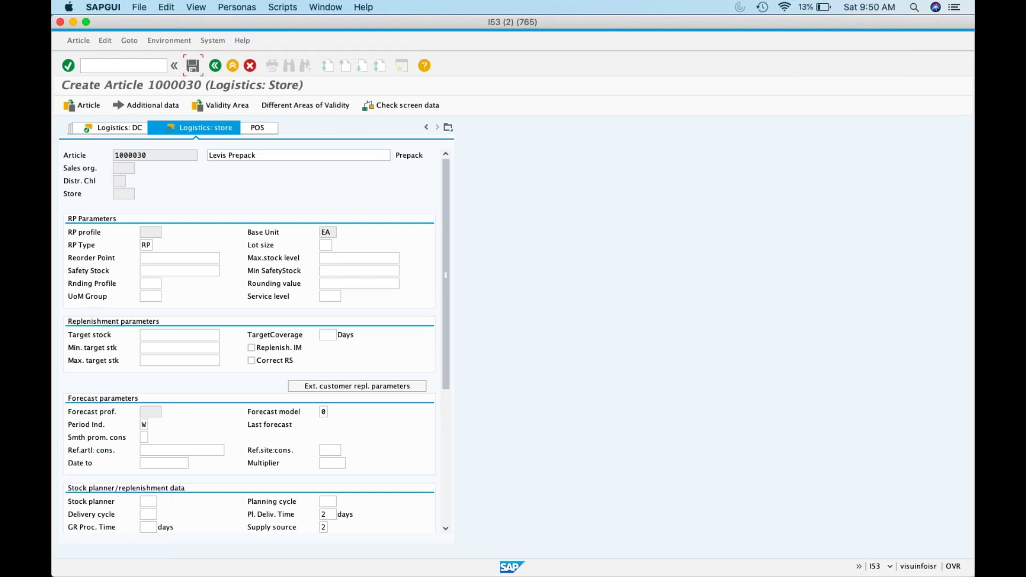
mouse_move(471, 575)
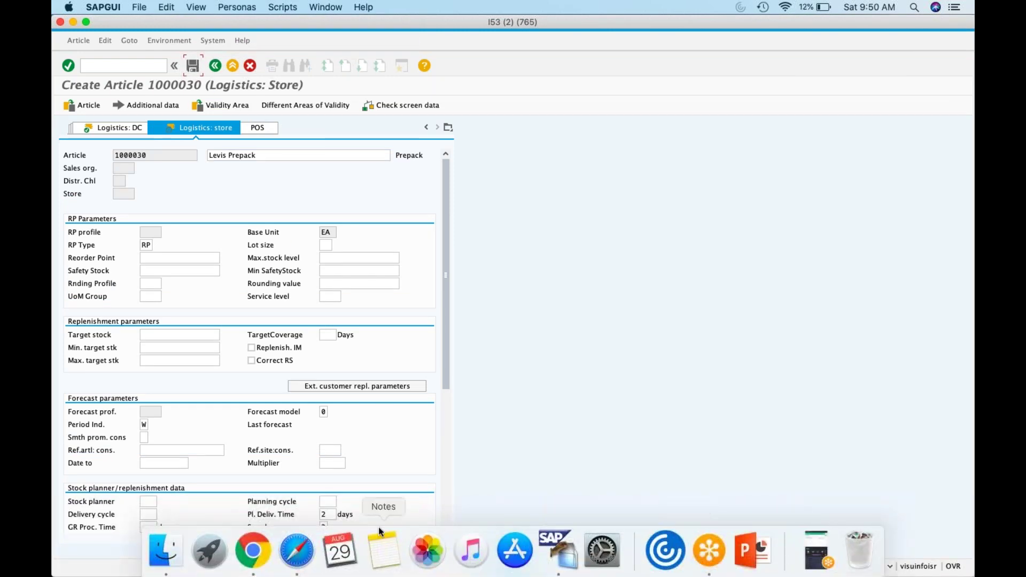
key("Return")
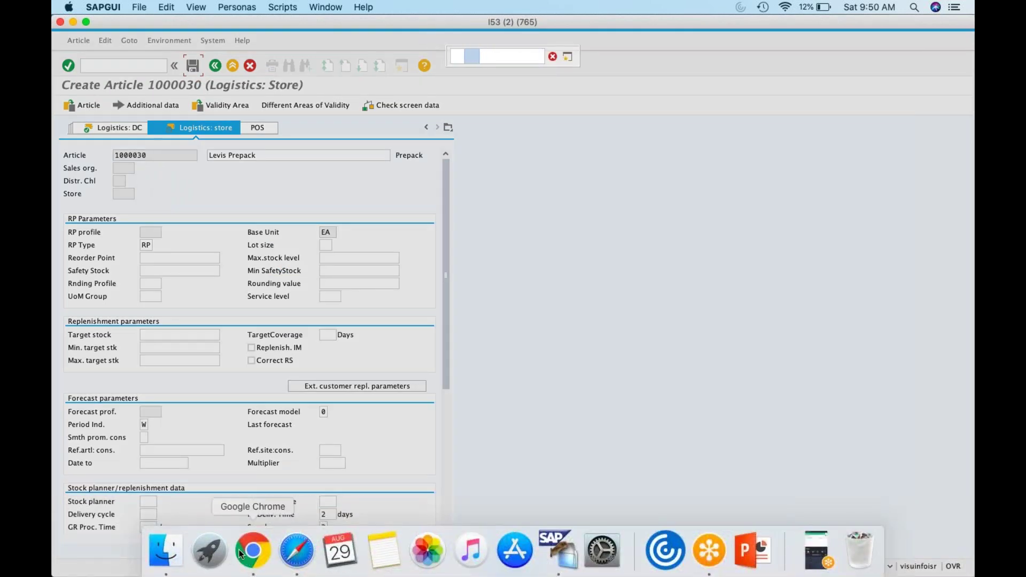
Enter prepack article number 1000030 in cell F13 of the Google Sheets workbook, then return to SAP.
left_click(253, 565)
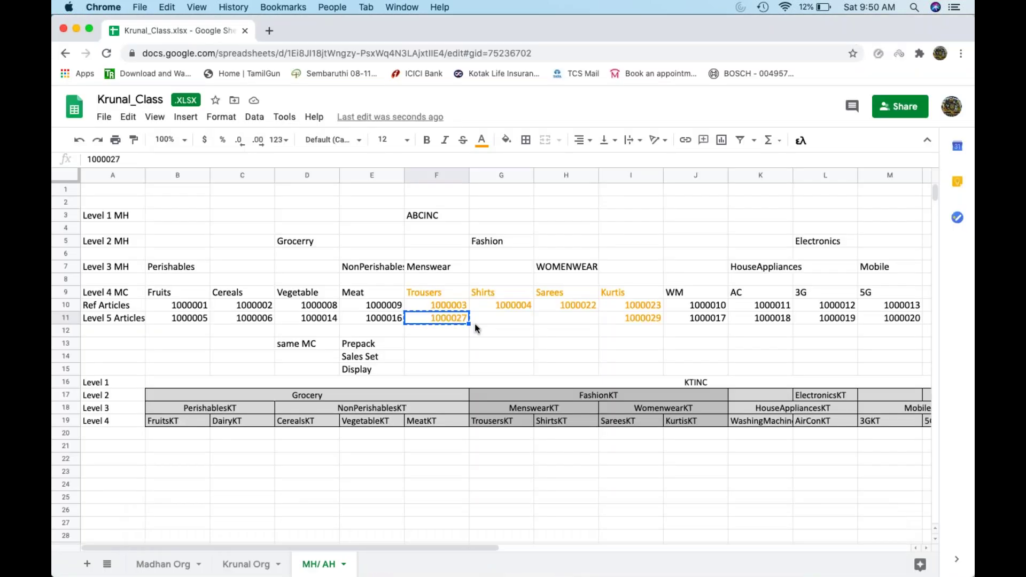
left_click(436, 347)
key("super+v")
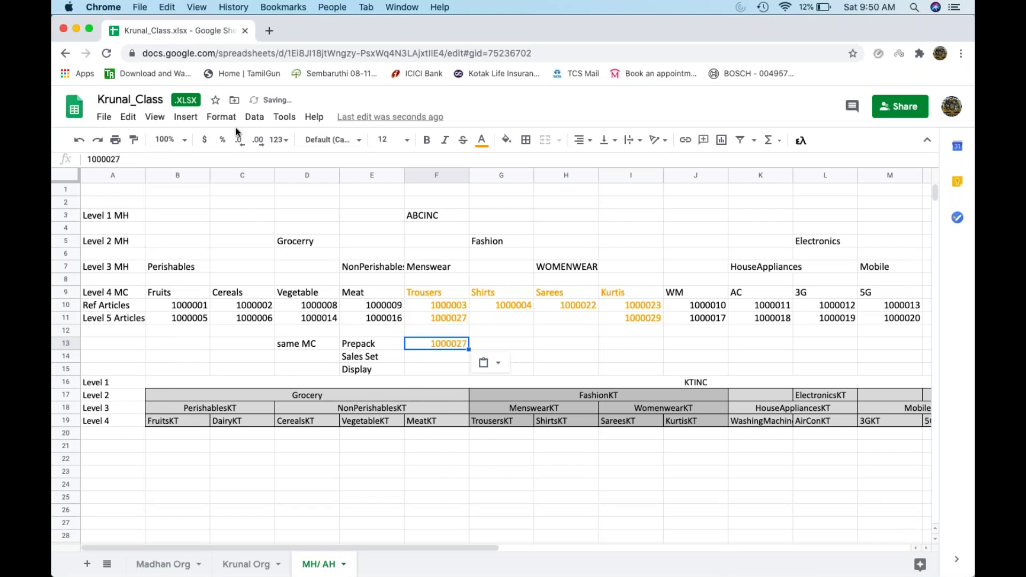
key("BackSpace")
key("BackSpace")
type("30")
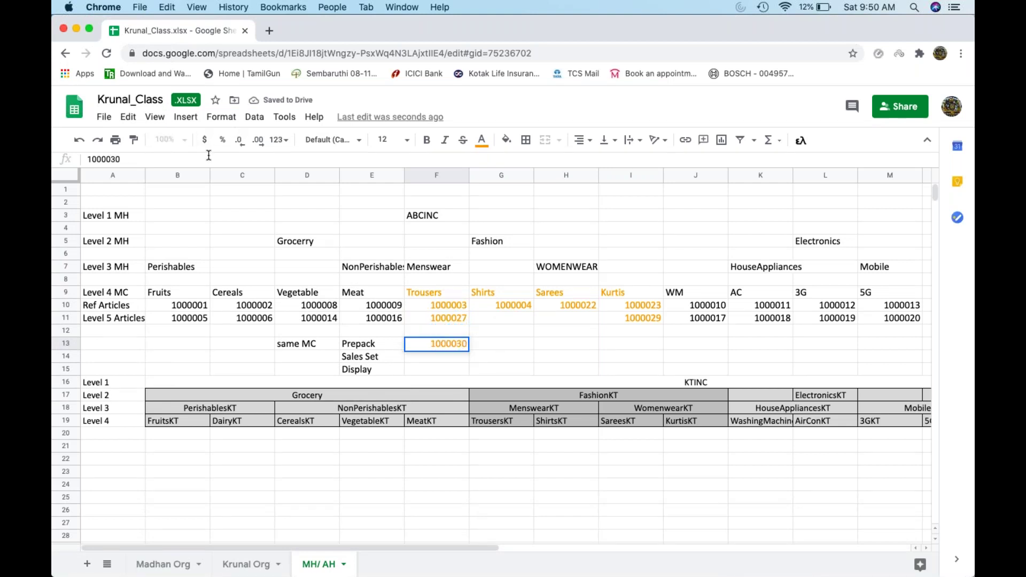
key("Return")
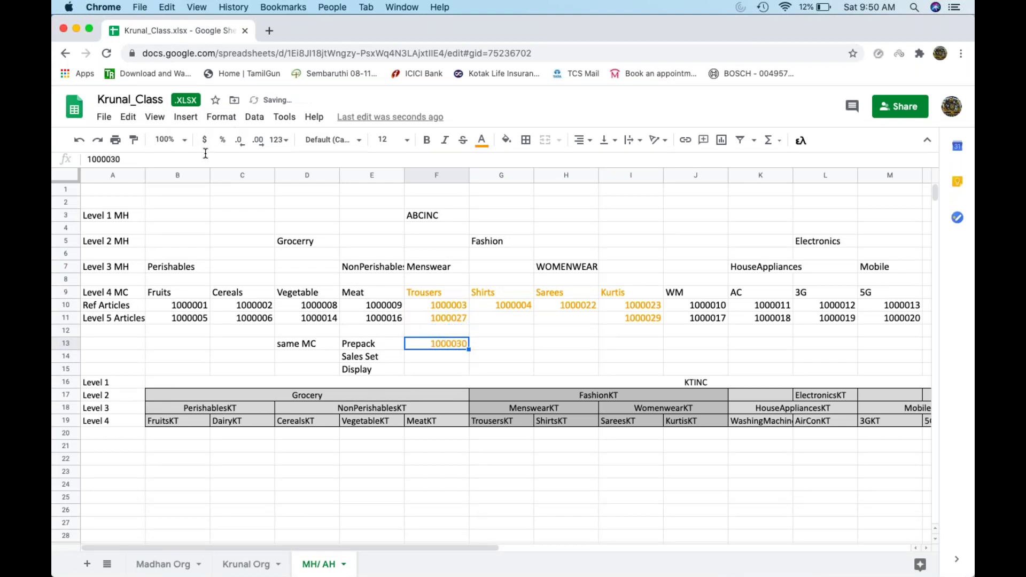
left_click(73, 30)
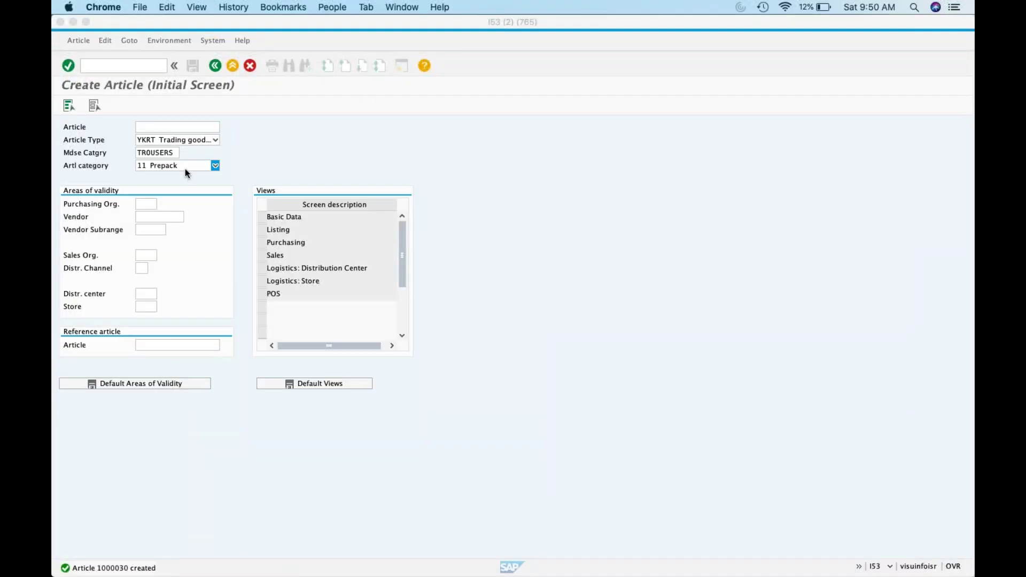
Set the new article's category to 10 Sales set.
left_click(173, 152)
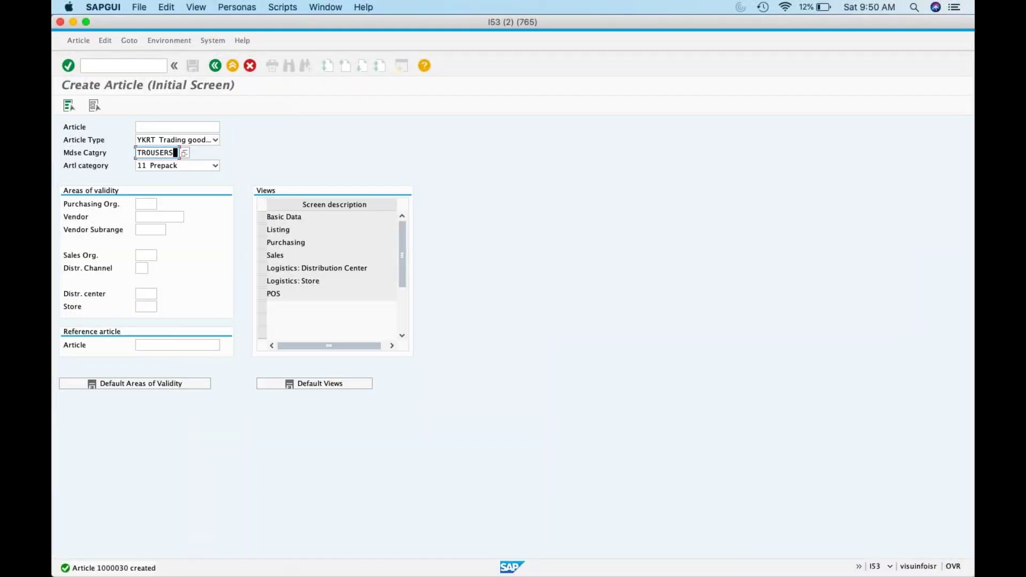
left_click(211, 171)
left_click(188, 192)
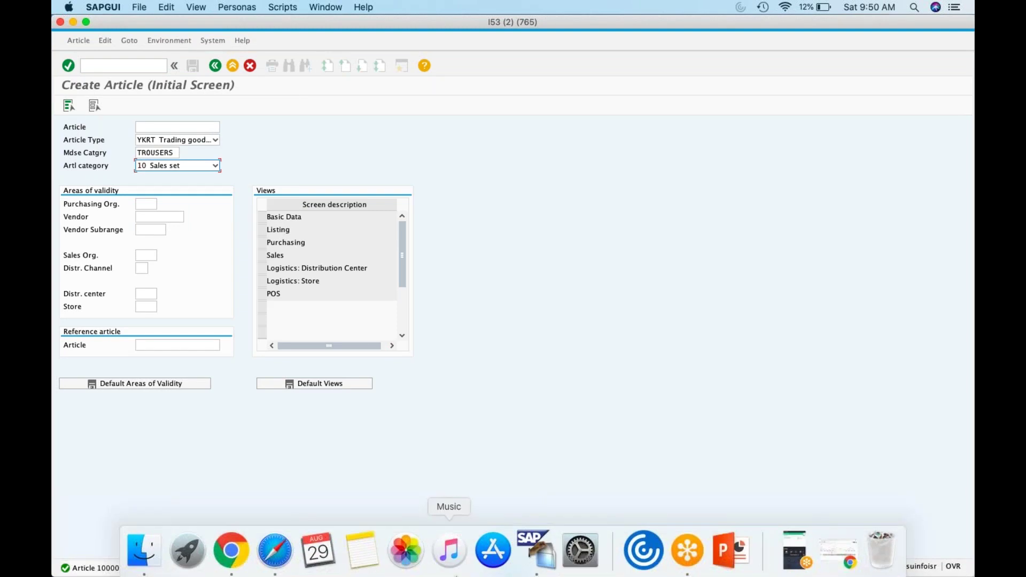
Copy the Fruits category name from cell B9 of the Google Sheets workbook and set SAP's merchandise category to Fruits.
left_click(227, 556)
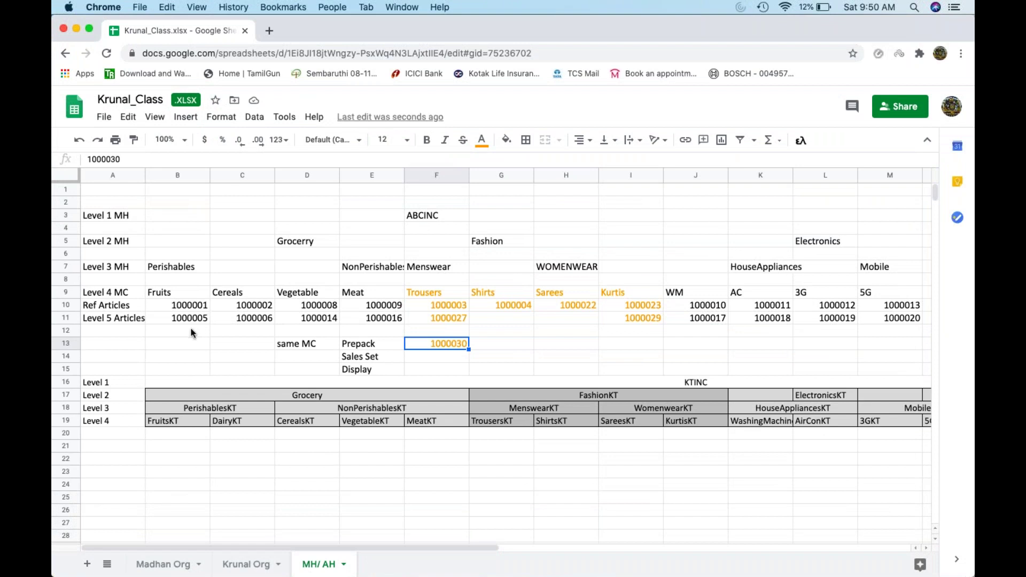
left_click(352, 358)
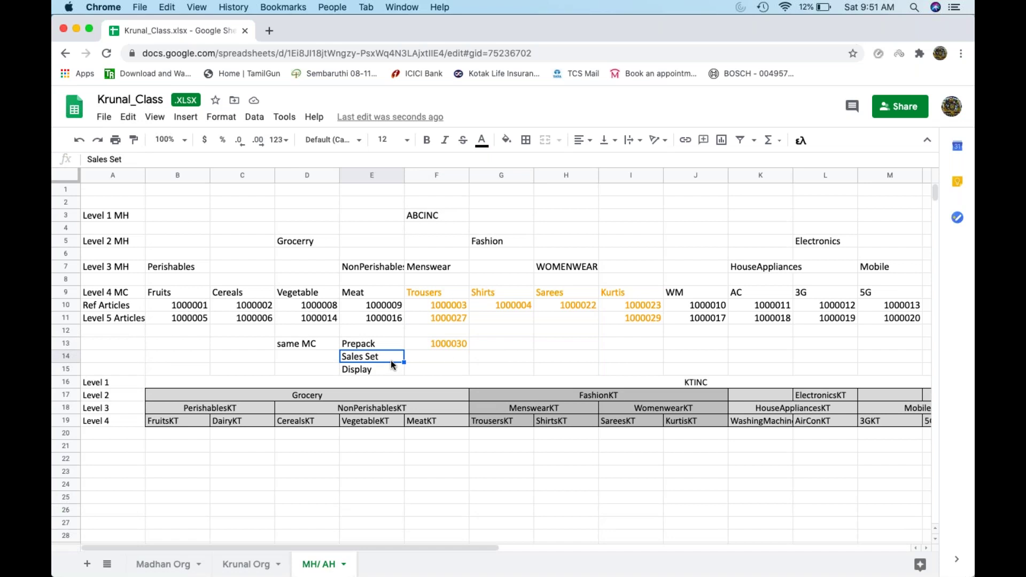
left_click(202, 292)
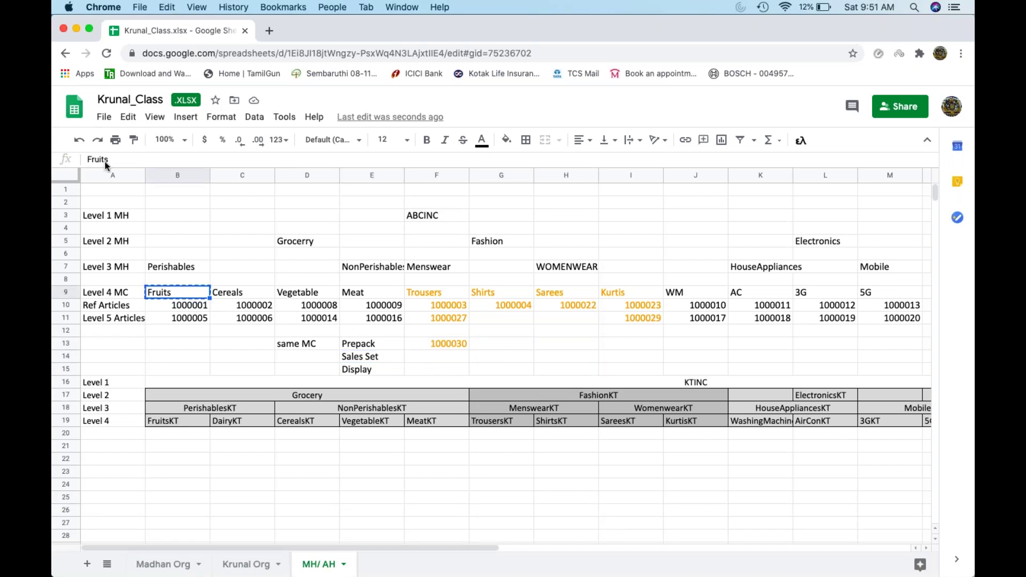
left_click(76, 28)
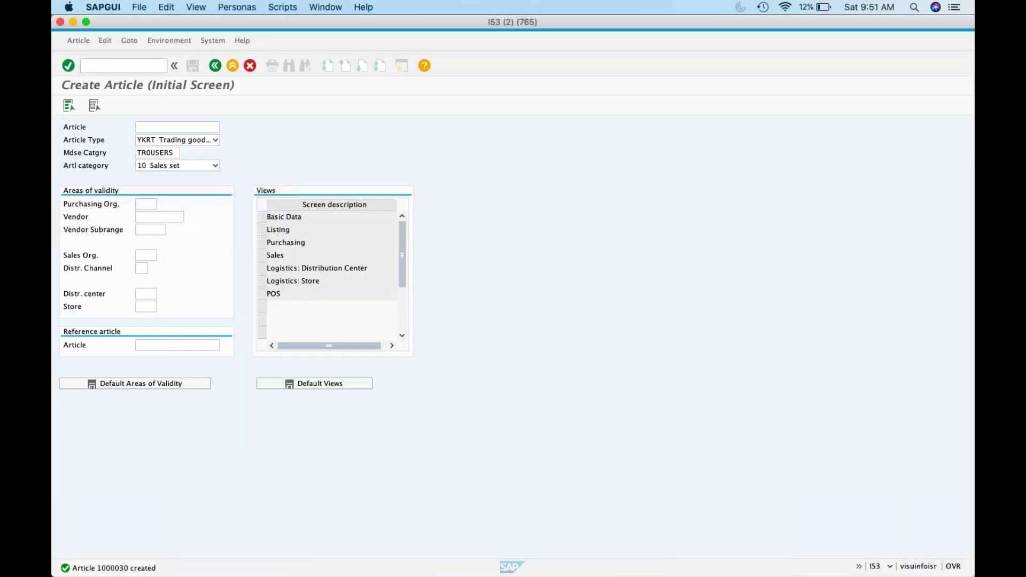
key("shift+Home")
key("BackSpace")
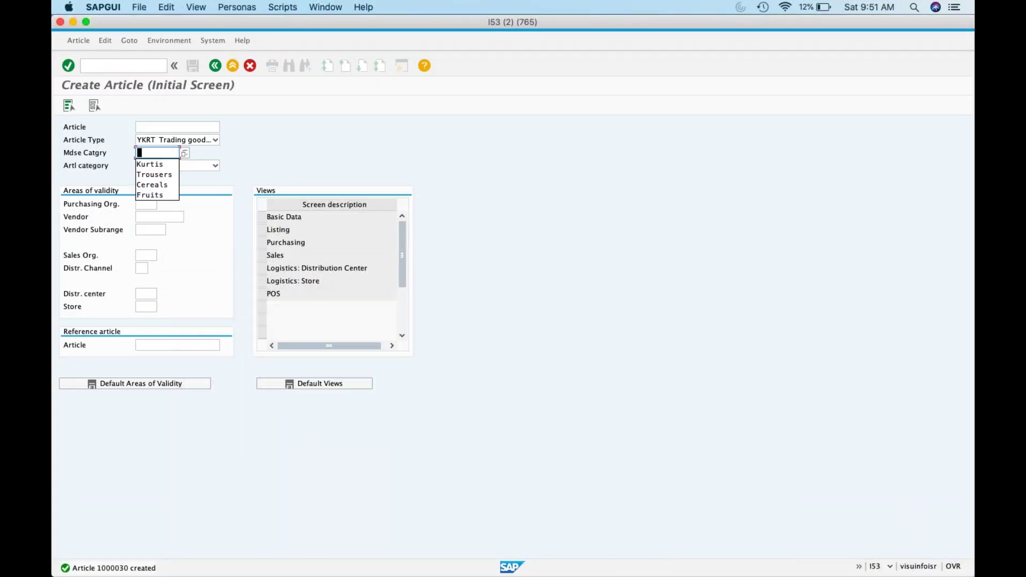
key("Down")
key("Down")
key("Down")
key("Down")
key("Return")
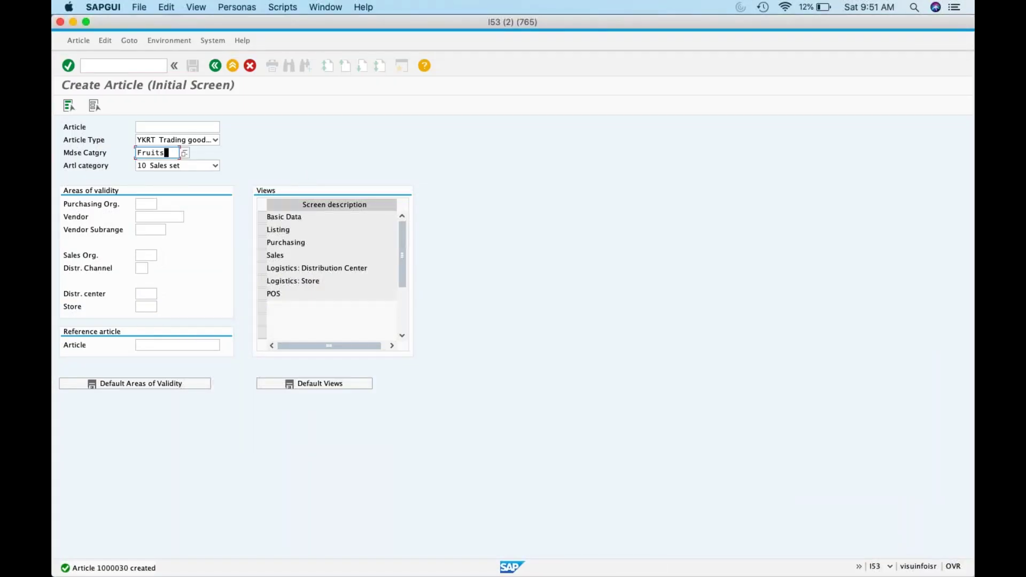
Create the sales set with the Basic Data view and open its component assignment.
left_click(263, 219)
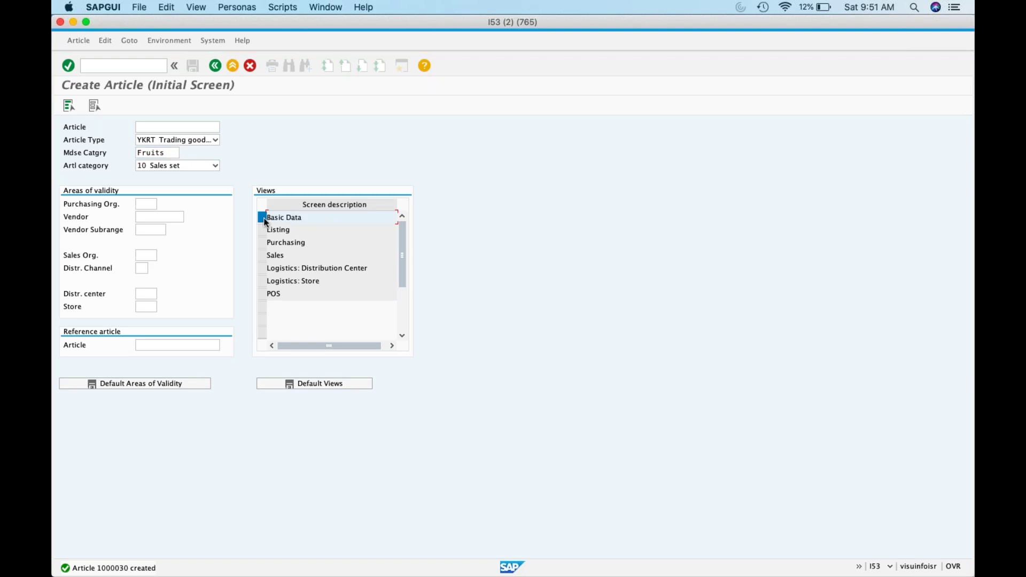
key("Return")
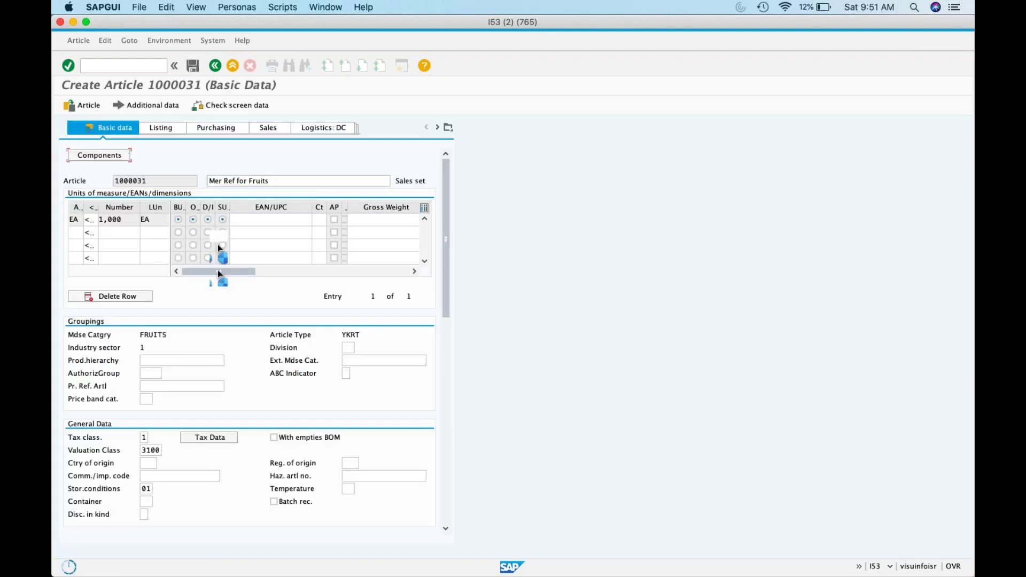
left_click(99, 154)
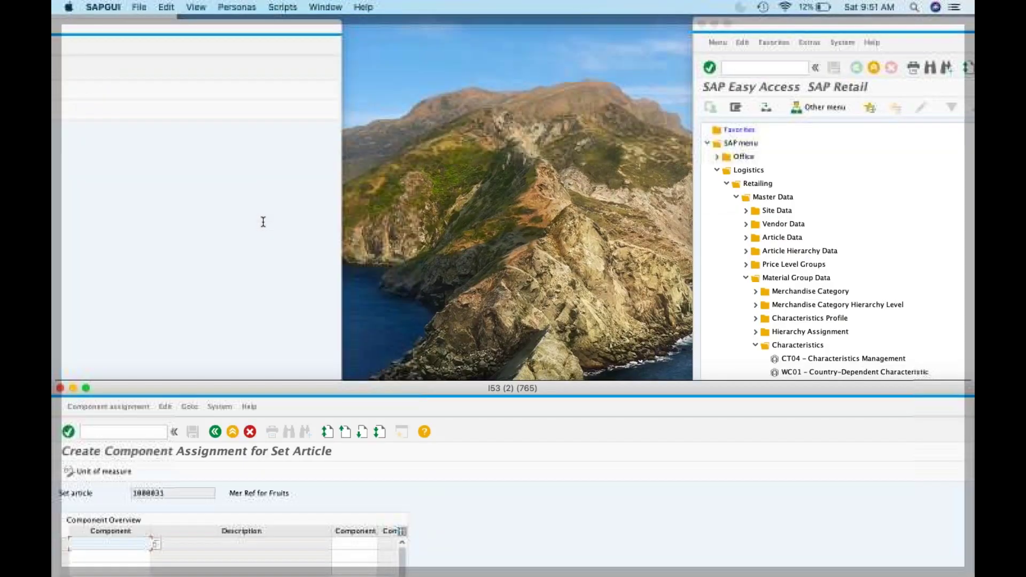
Copy Fruits article number 1000005 from cell B11 of the Google Sheets workbook into the first component row in SAP.
key("super+Tab")
key("super+Tab")
key("super+Tab")
key("super+Tab")
key("super+Tab")
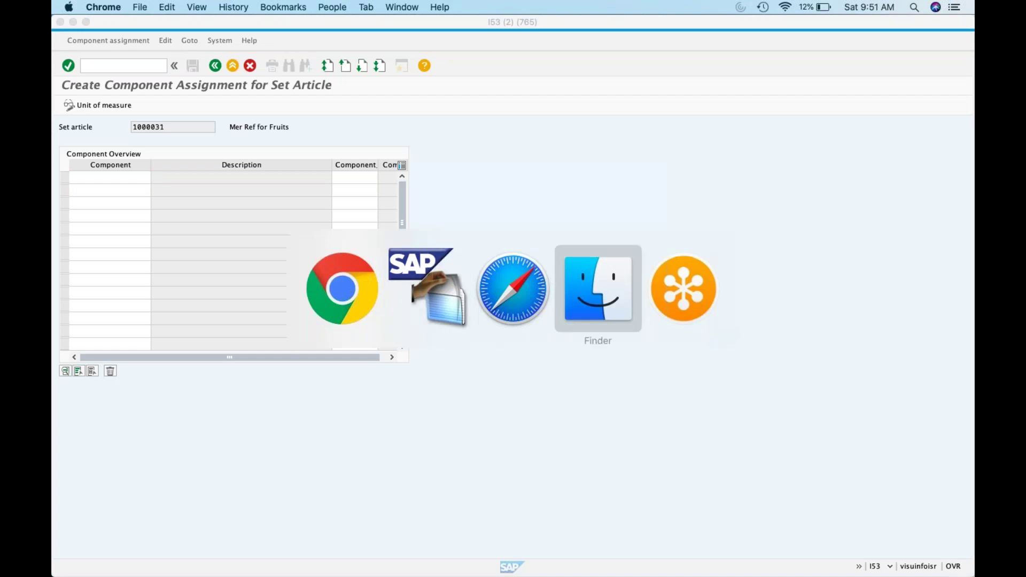
mouse_move(494, 572)
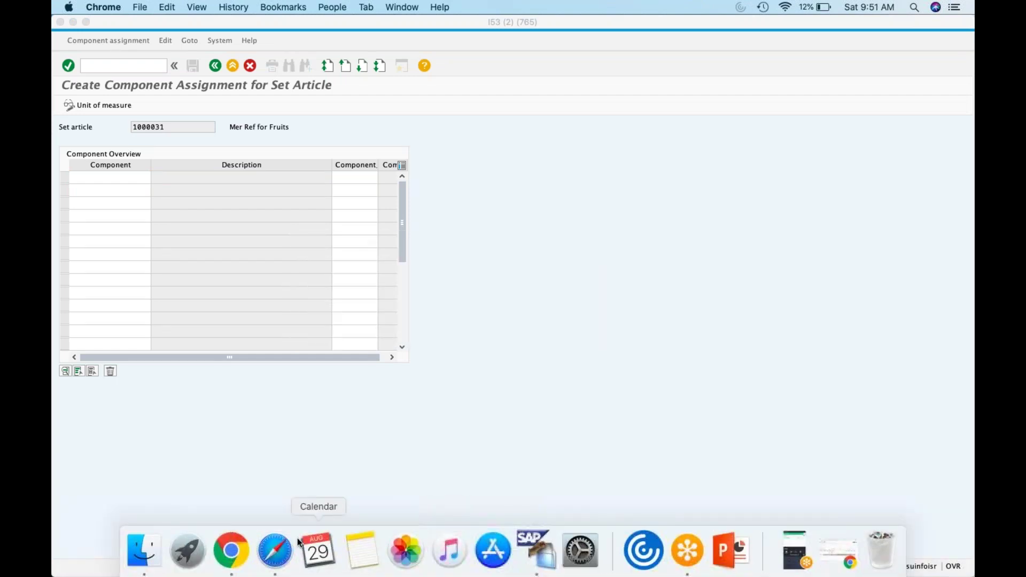
left_click(237, 546)
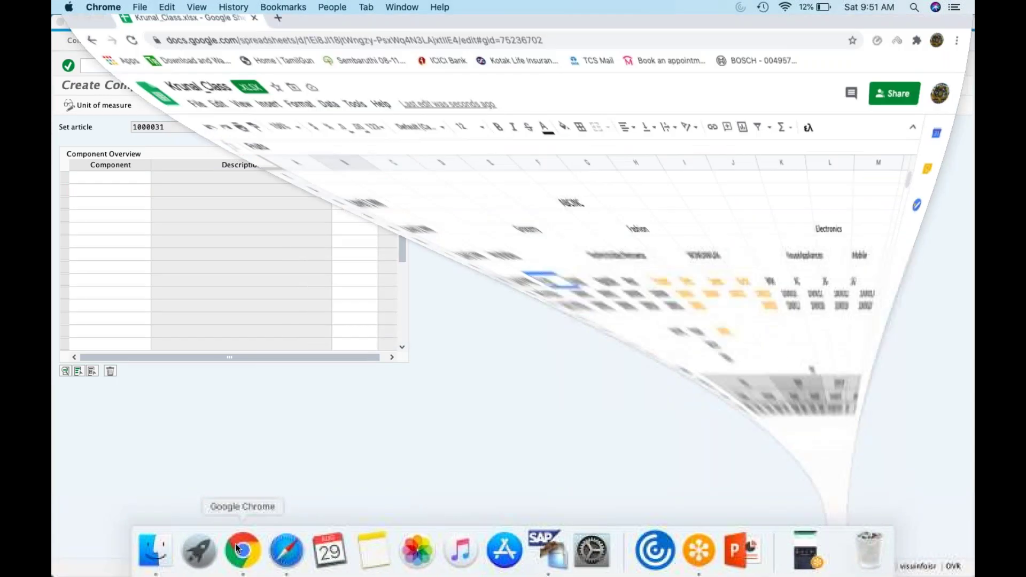
left_click(181, 319)
key("super+c")
key("super+Tab")
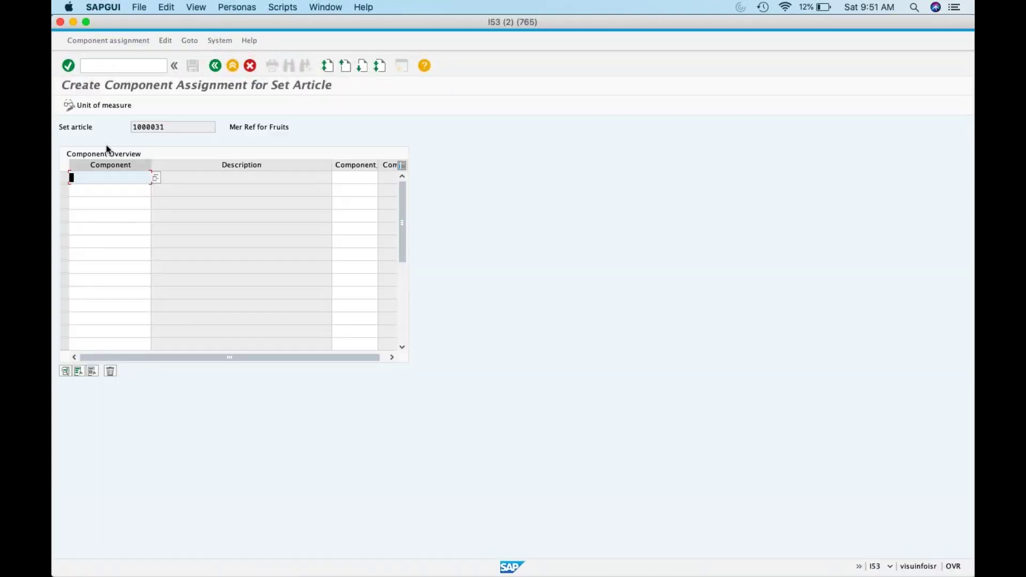
key("super+v")
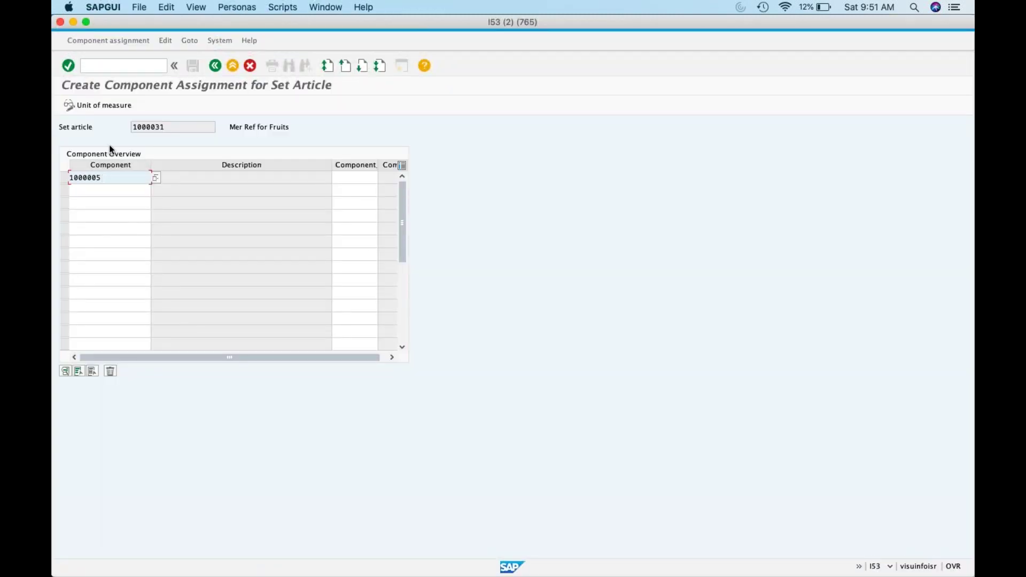
Copy Vegetable article number 1000014 from cell D11 of the Google Sheets workbook into the second component row in SAP.
key("super+Tab")
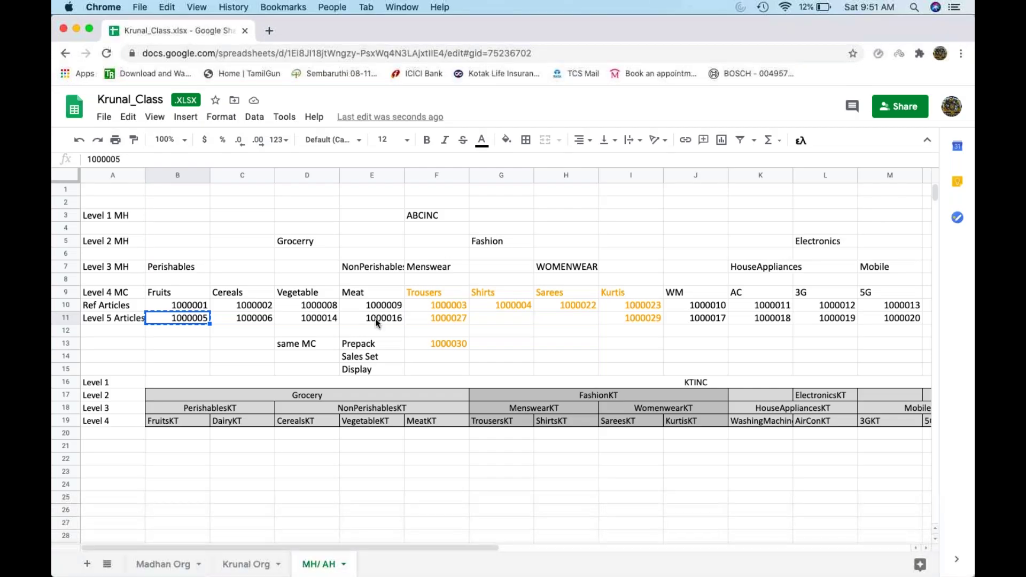
left_click(328, 319)
key("super+c")
key("super+Tab")
key("super+v")
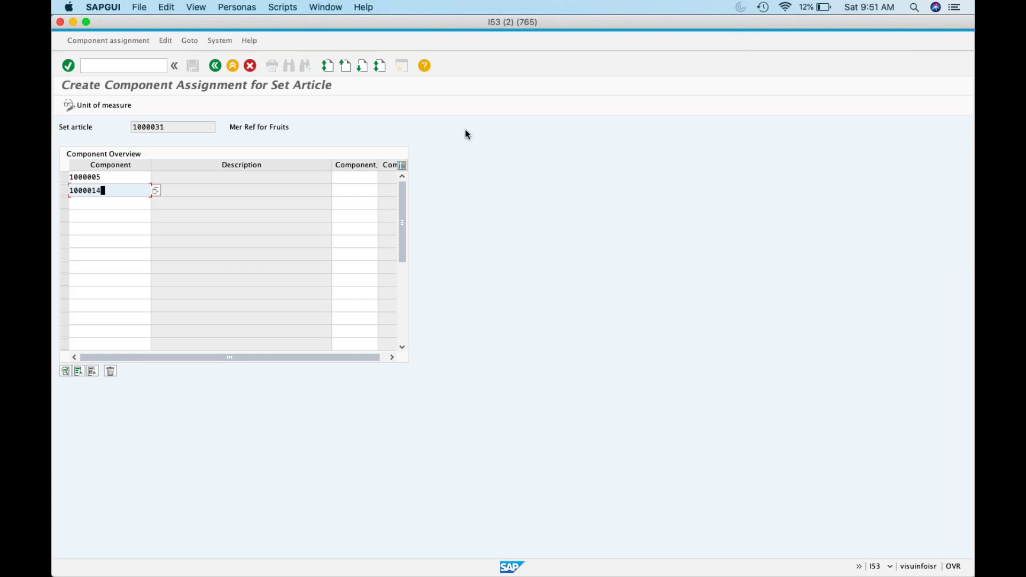
Set the quantity of set components 1000005 and 1000014 to 1 each and confirm the entries.
left_click(354, 177)
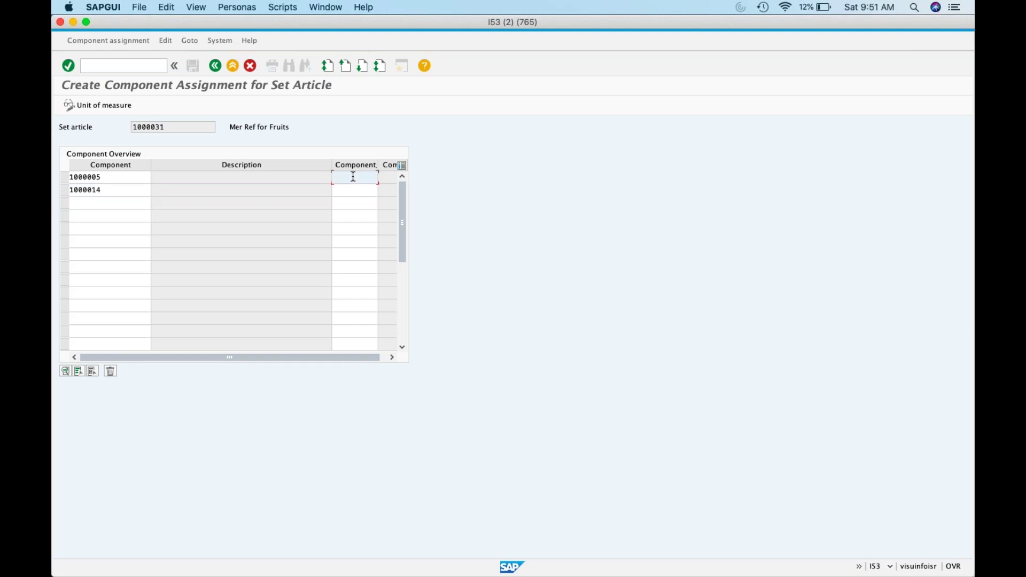
key("Down")
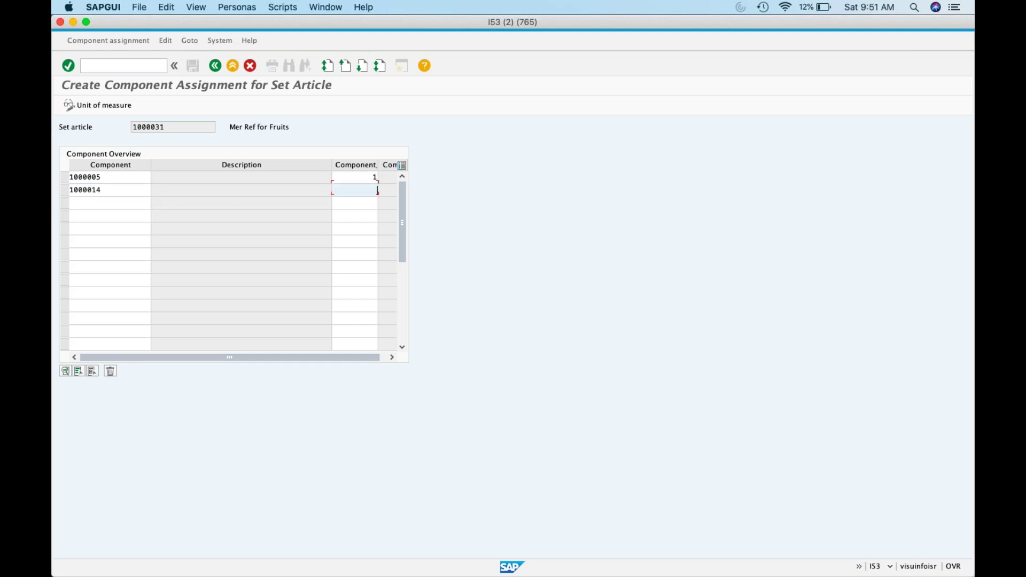
key("Return")
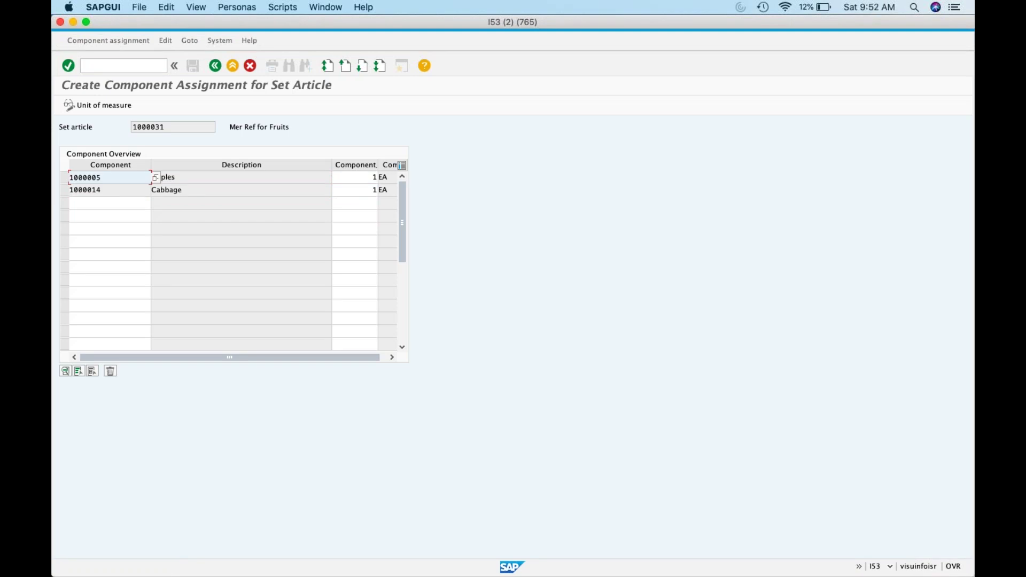
key("super+Tab")
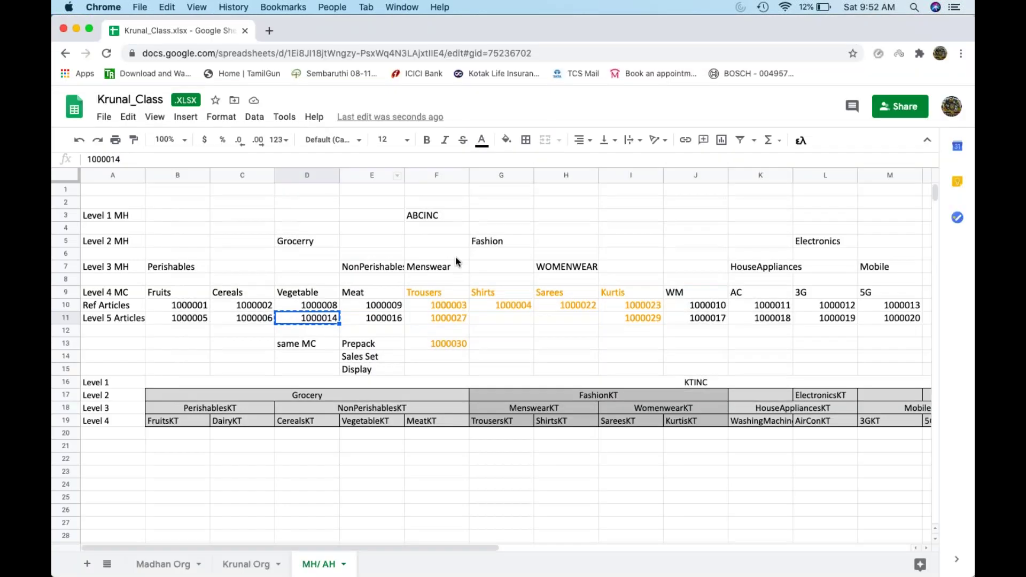
left_click(463, 318)
key("super+c")
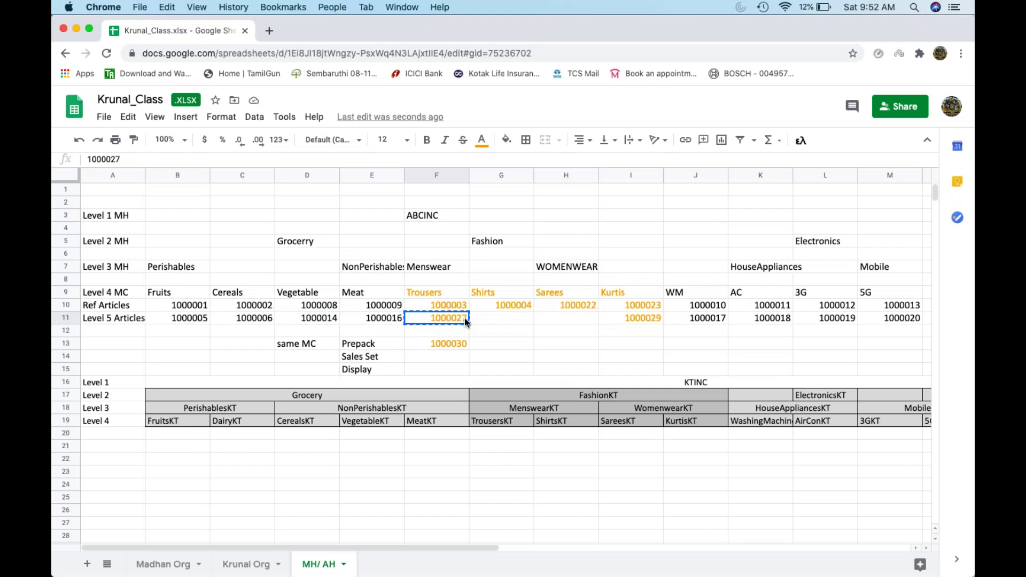
key("super+Tab")
left_click(146, 207)
key("super+v")
type("001")
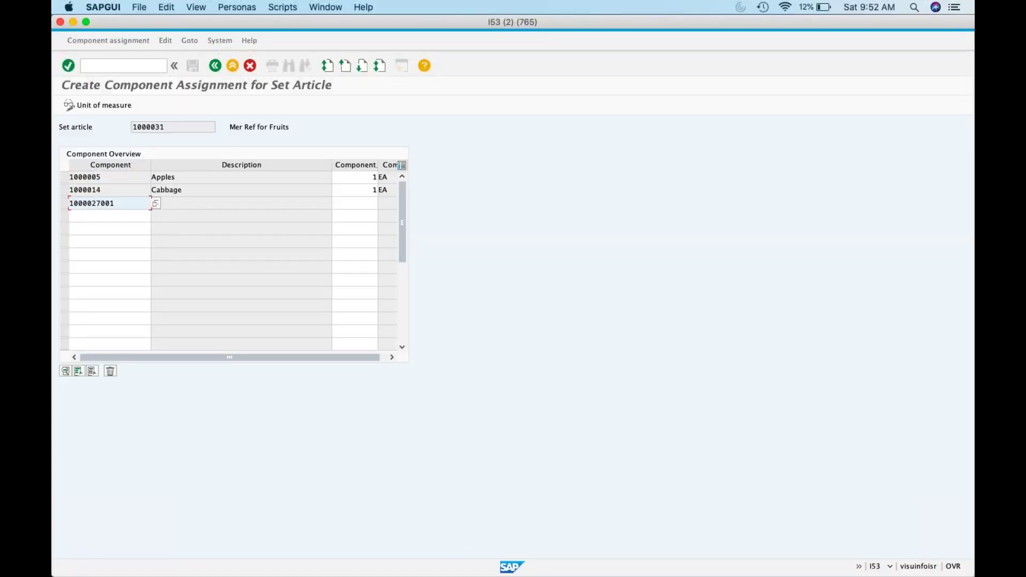
key("Return")
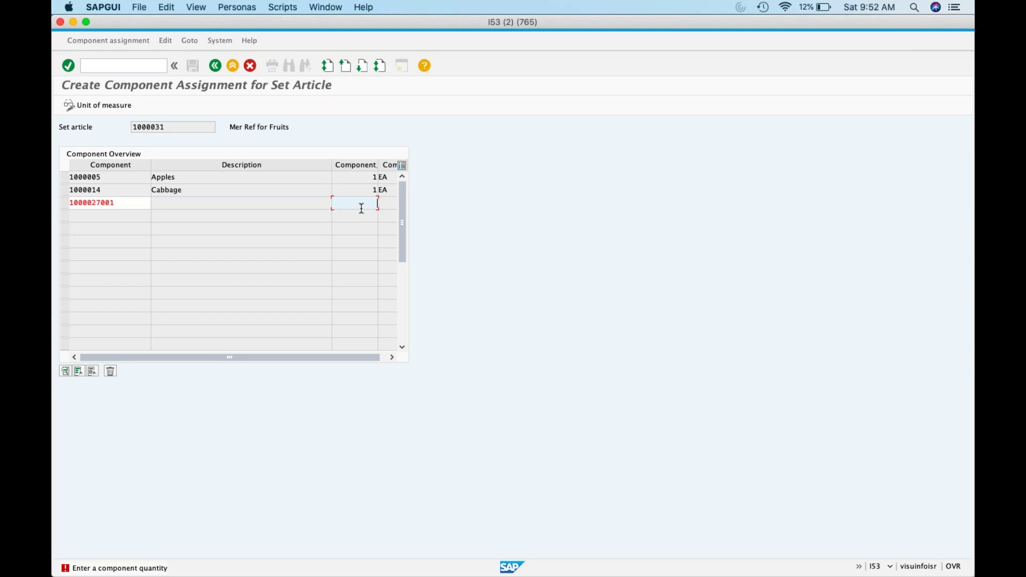
key("Return")
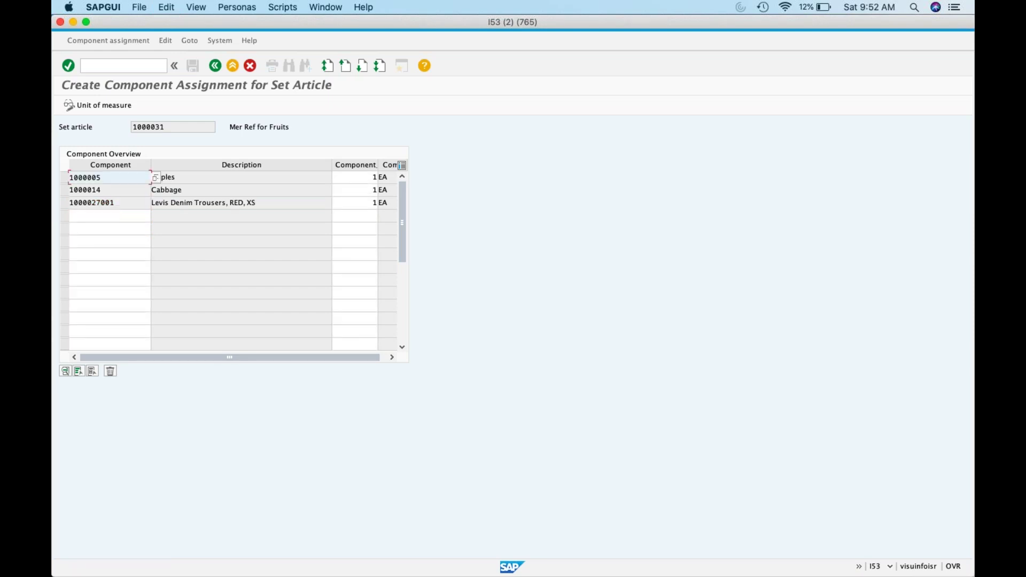
left_click(130, 204)
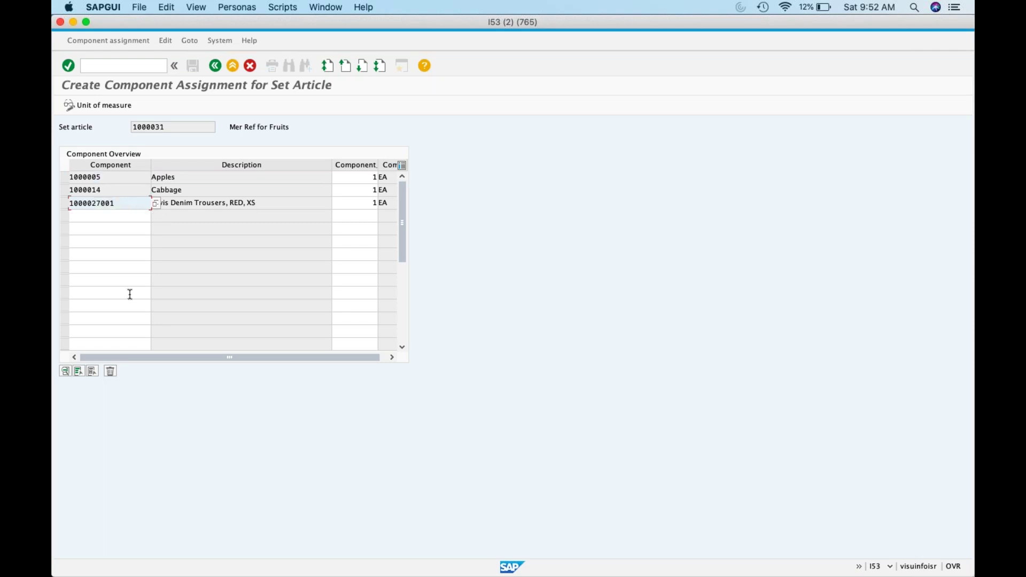
left_click(111, 373)
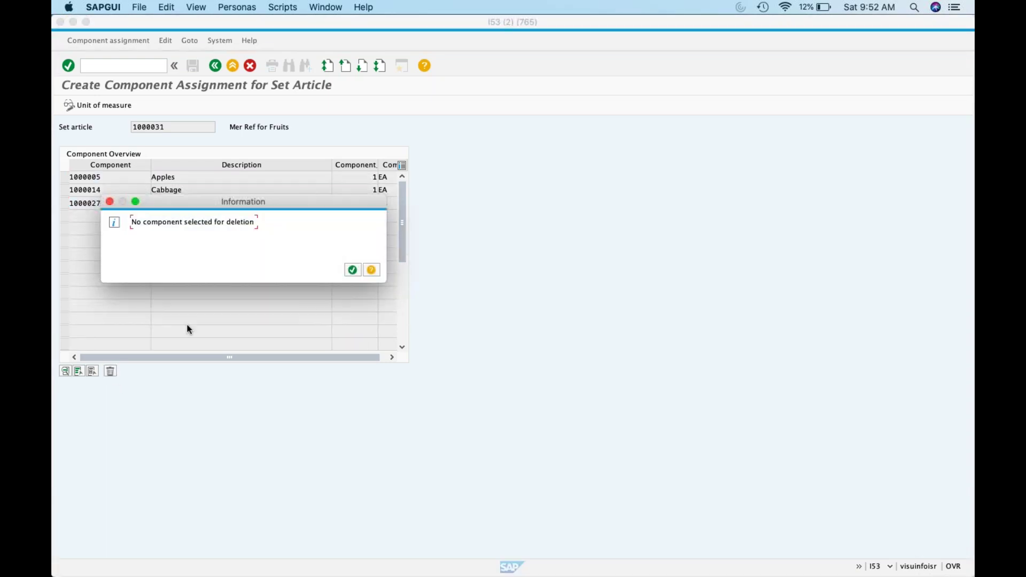
left_click(351, 270)
left_click(65, 203)
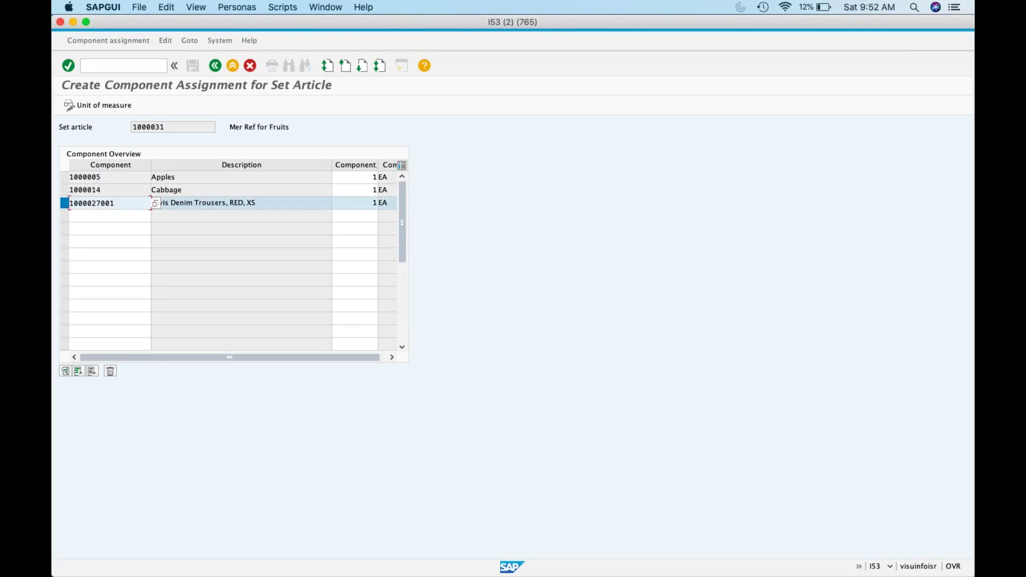
left_click(110, 371)
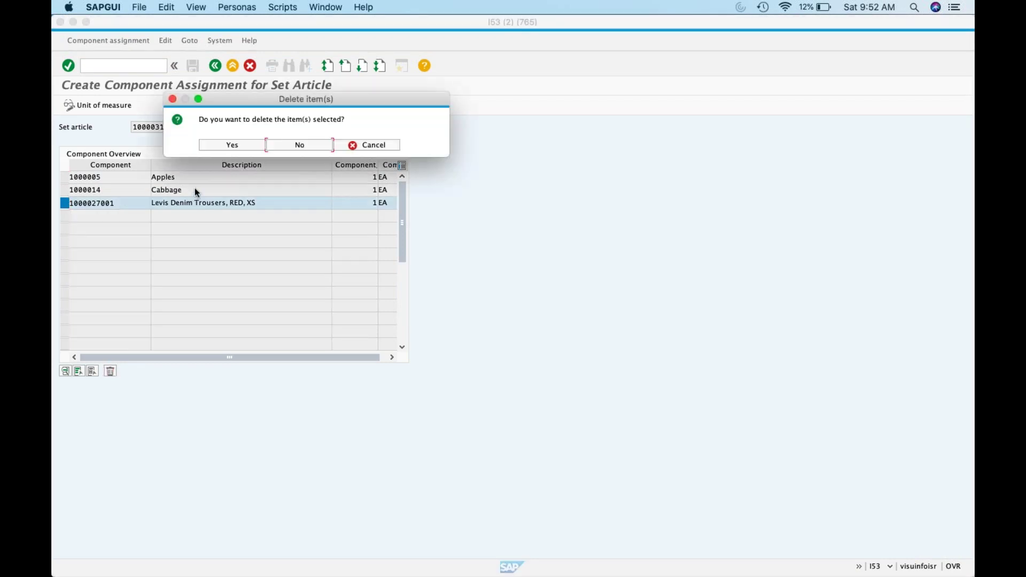
left_click(229, 144)
Return to the Basic Data view, assign EAN category IE to the EA unit, and exit set article 1000031 without saving.
left_click(216, 67)
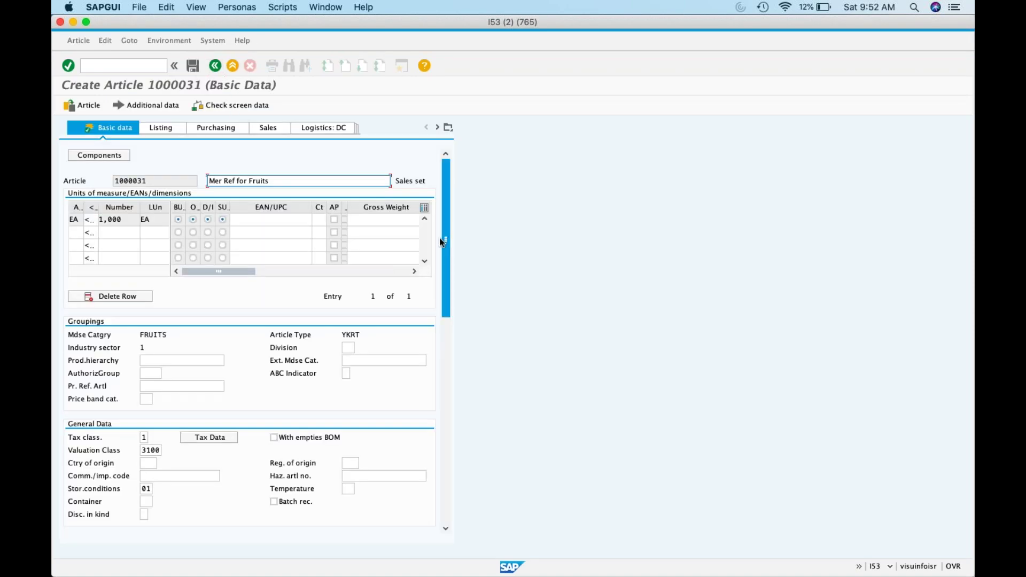
left_click(279, 219)
left_click(323, 220)
type("IE")
key("Return")
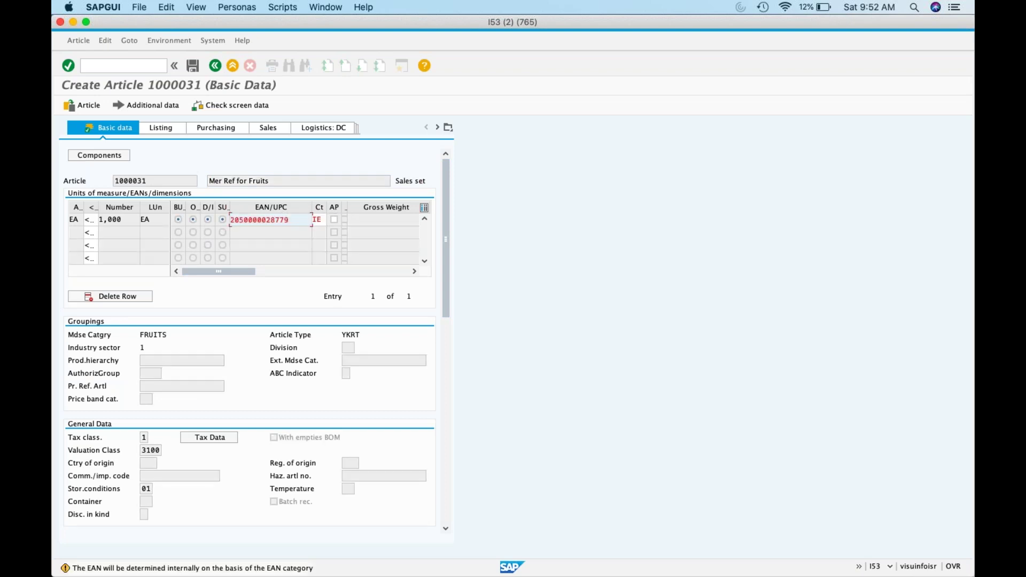
key("Return")
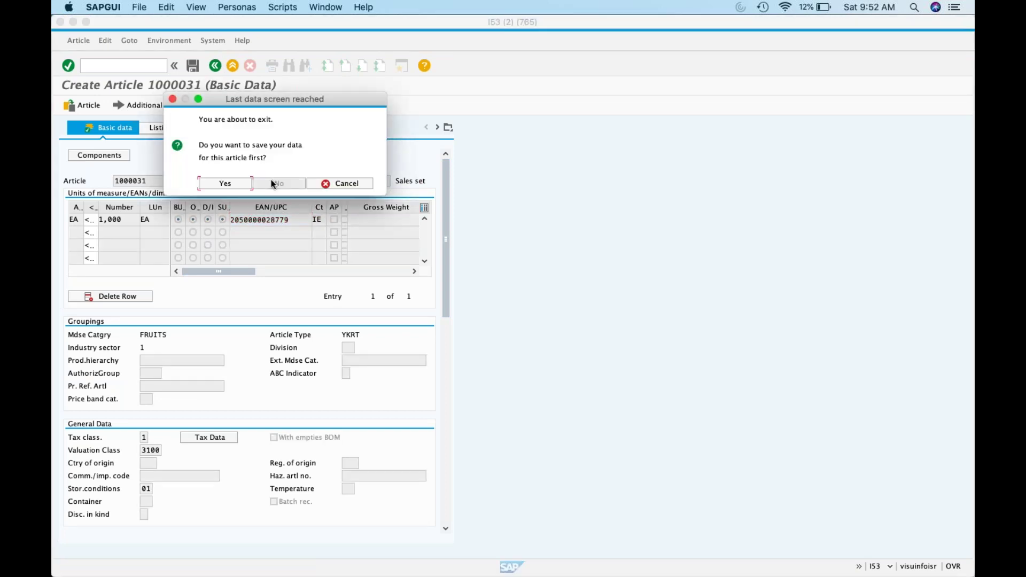
left_click(273, 183)
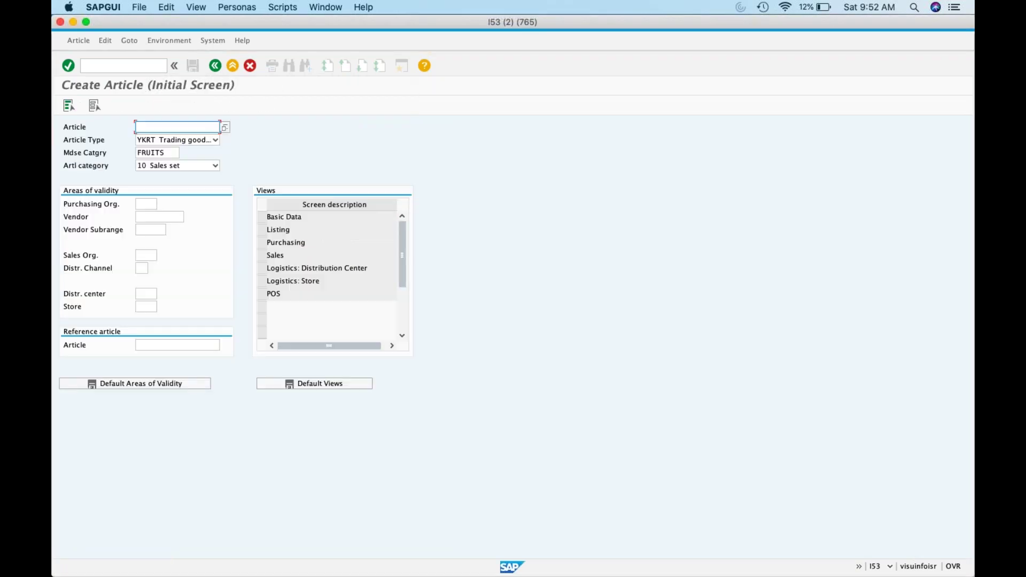
Start another Fruits sales set with the Basic Data view and open its component assignment.
left_click(261, 217)
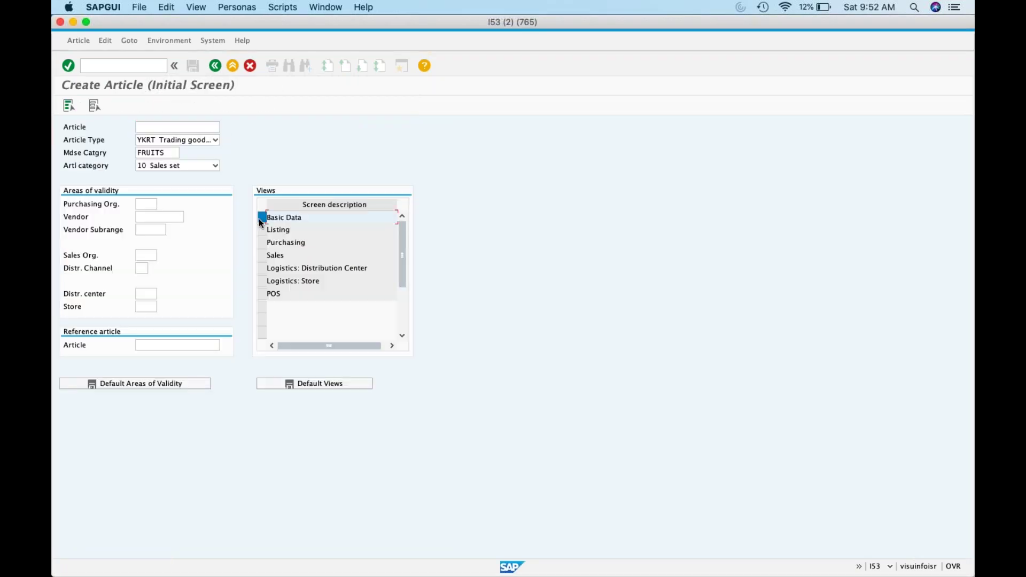
key("Return")
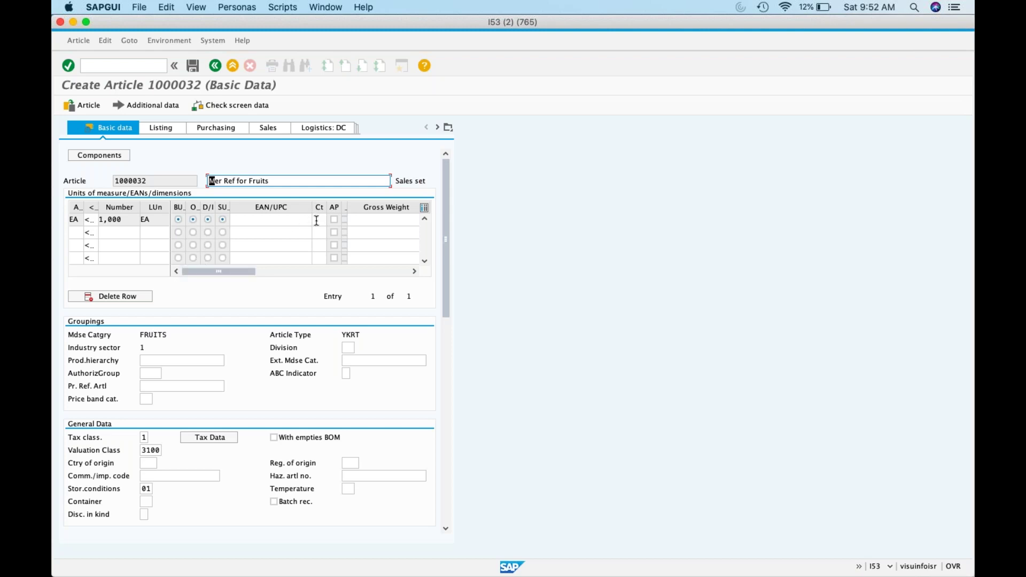
left_click(111, 156)
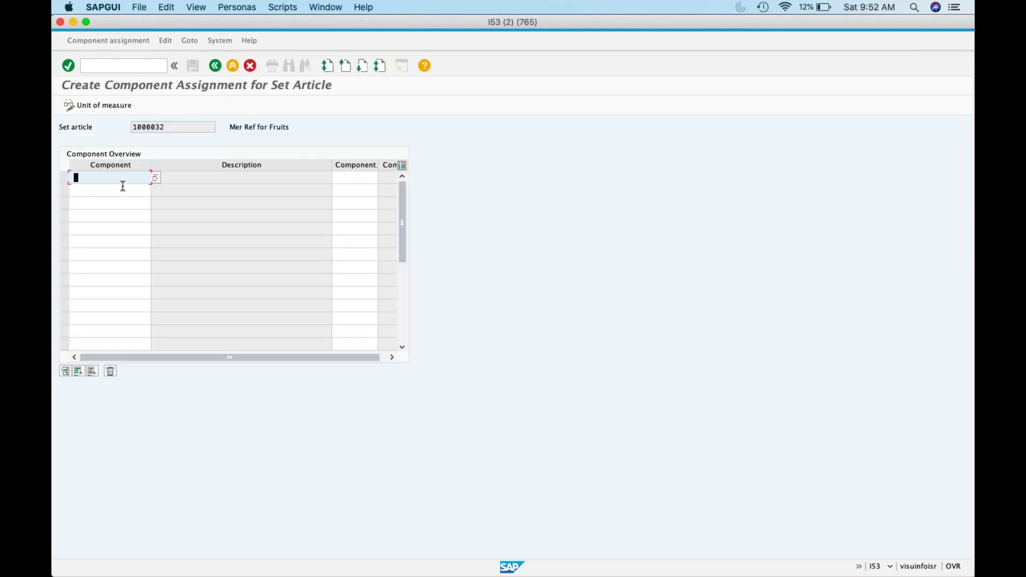
left_click(122, 185)
left_click(121, 198)
left_click(123, 192)
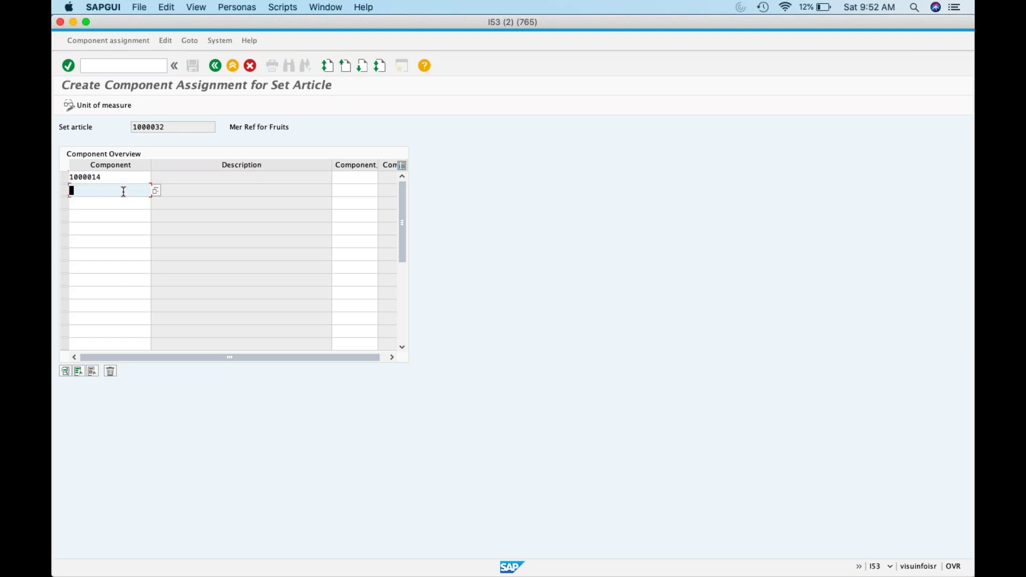
left_click(124, 192)
left_click(122, 223)
left_click(344, 176)
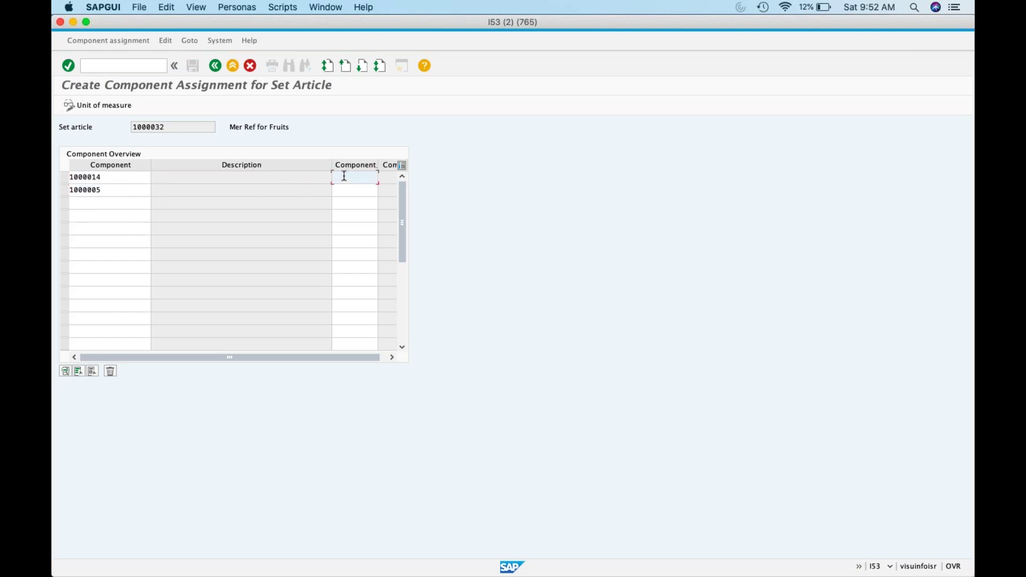
left_click(377, 344)
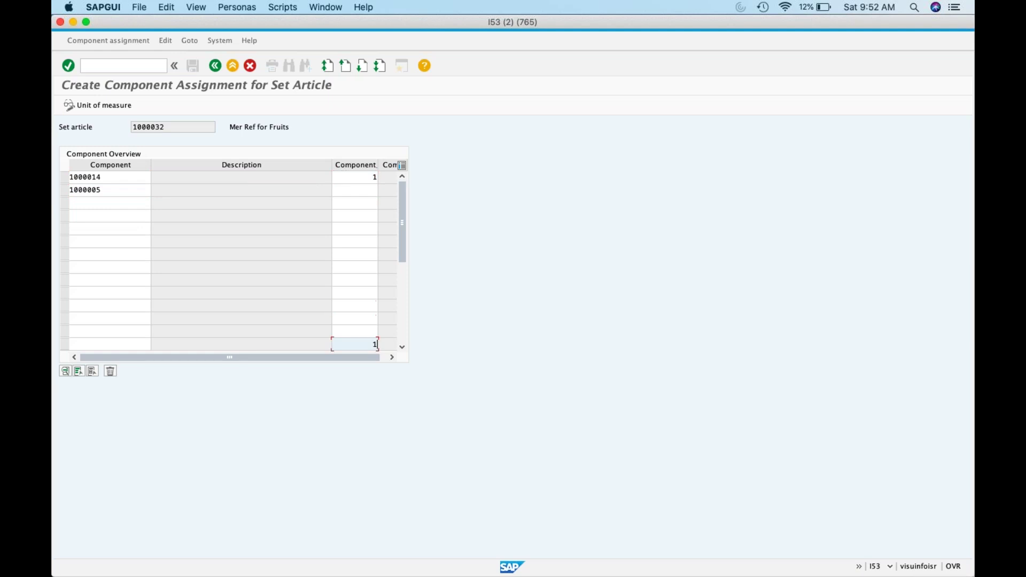
left_click(360, 188)
type("1")
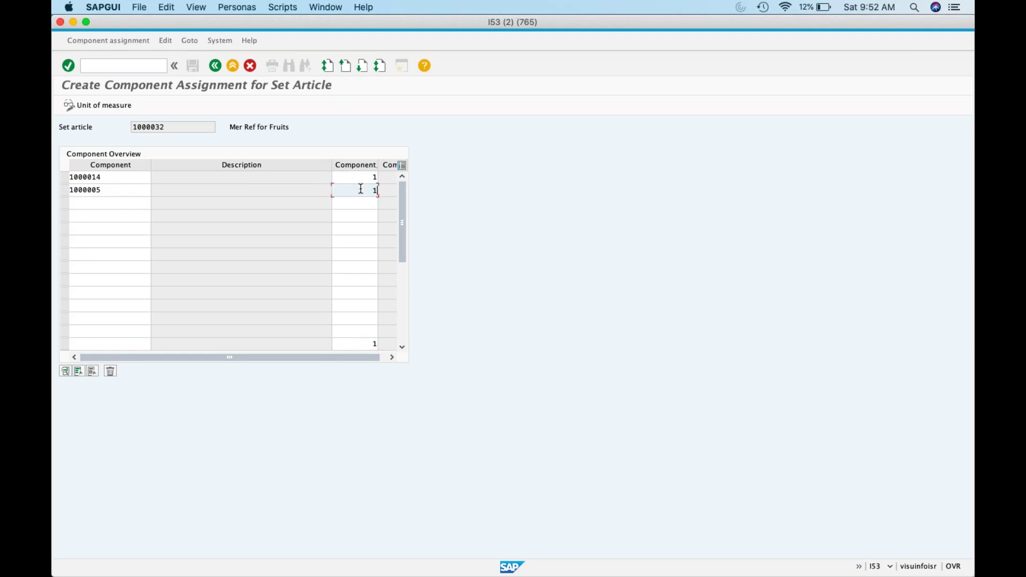
left_click(216, 65)
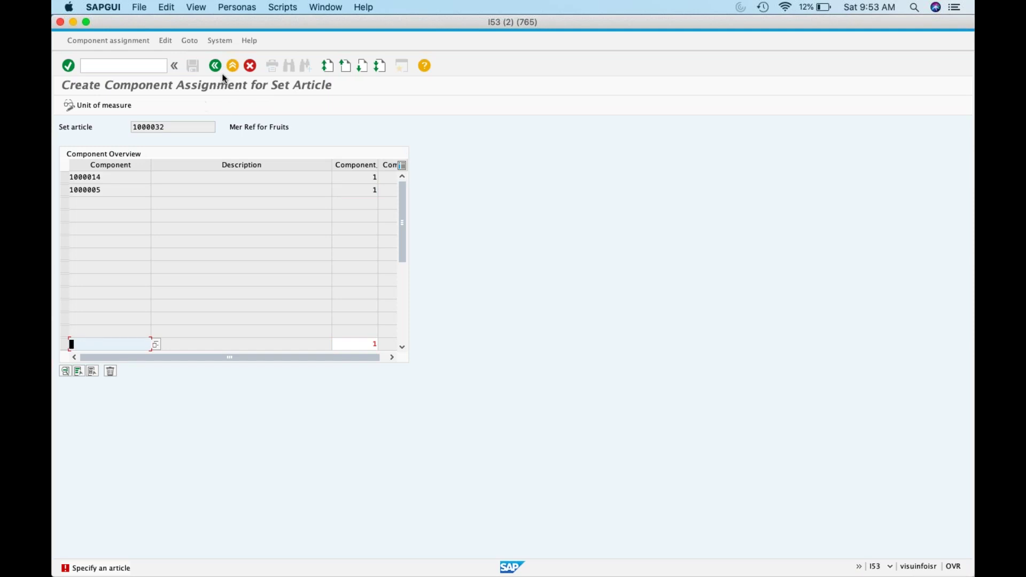
left_click(249, 66)
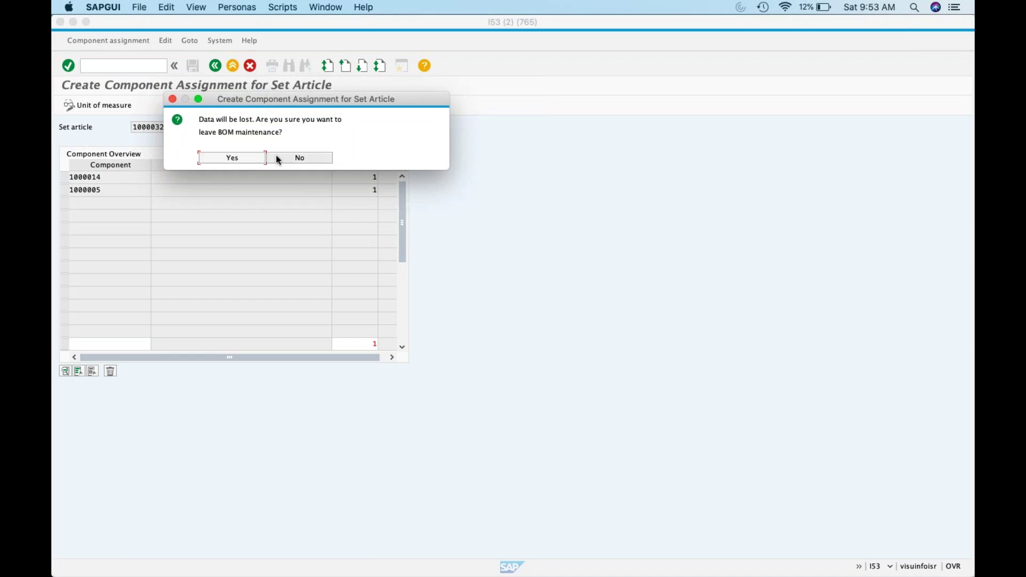
left_click(250, 159)
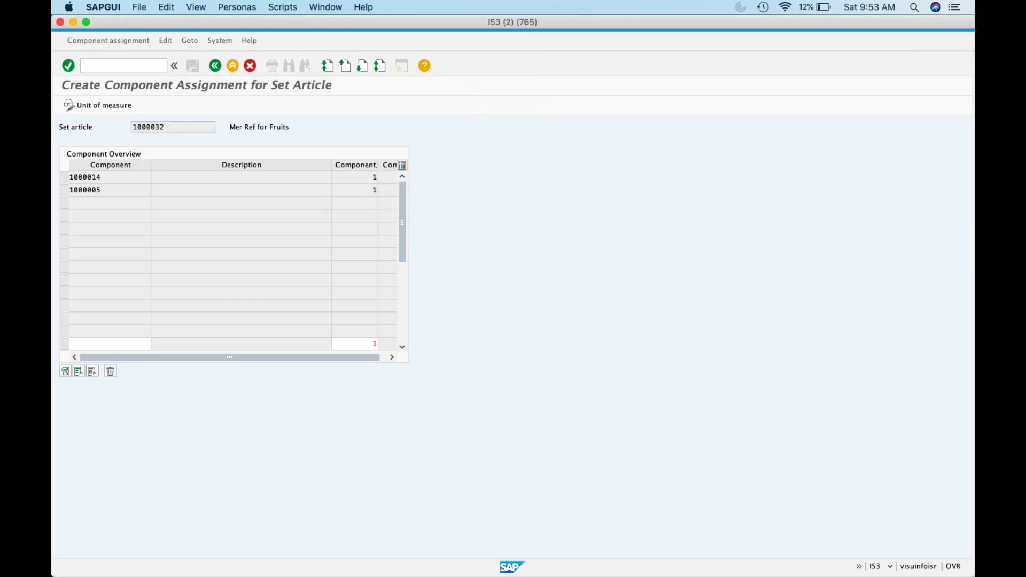
left_click(101, 155)
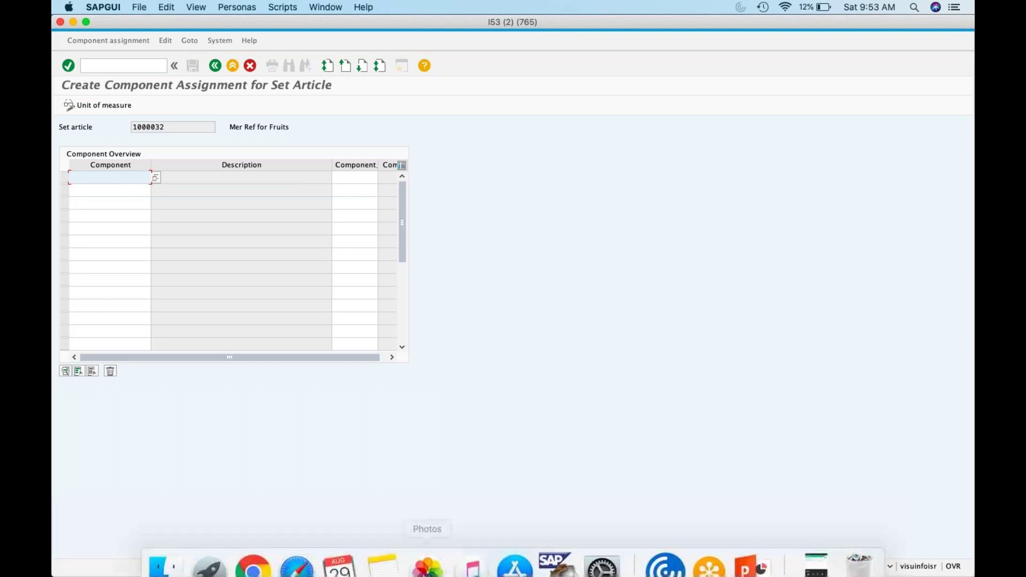
Copy article numbers 1000005 (Fruits) and 1000014 (Vegetable) from row 11 of the Google Sheets workbook into the first two SAP component rows.
left_click(253, 554)
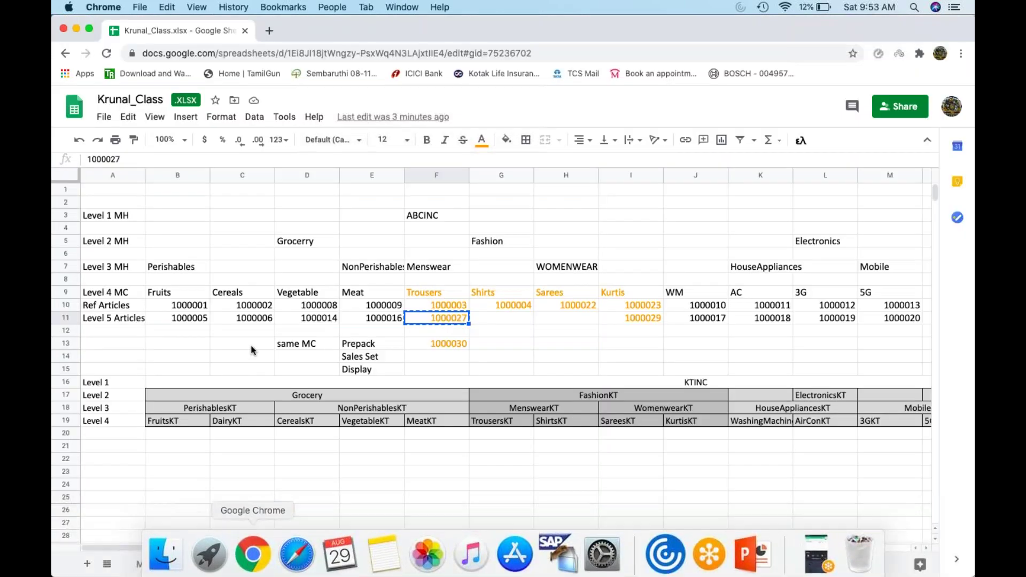
left_click(197, 316)
key("super+Tab")
type("1000005")
key("super+Tab")
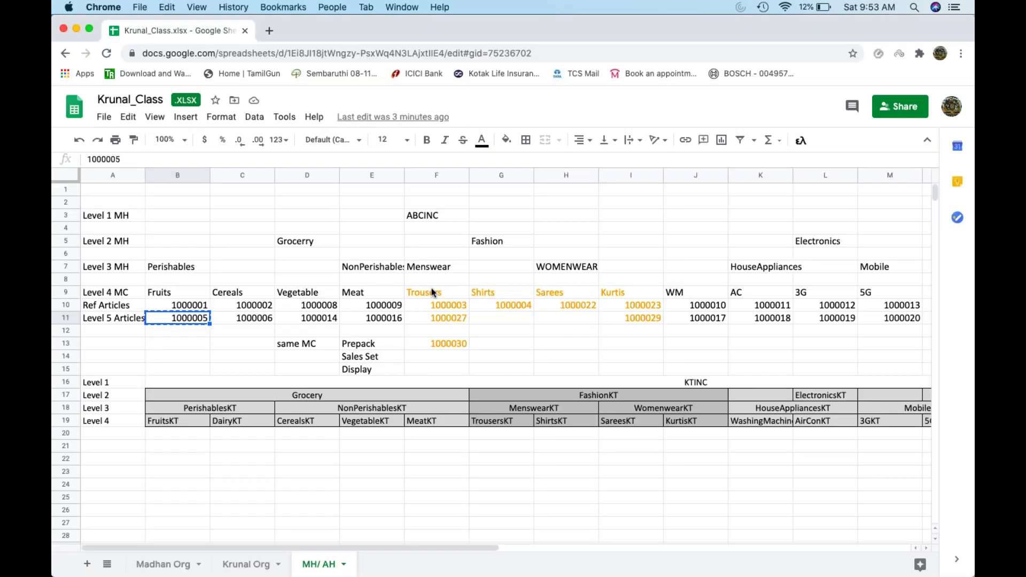
left_click(308, 321)
key("super+c")
key("super+Tab")
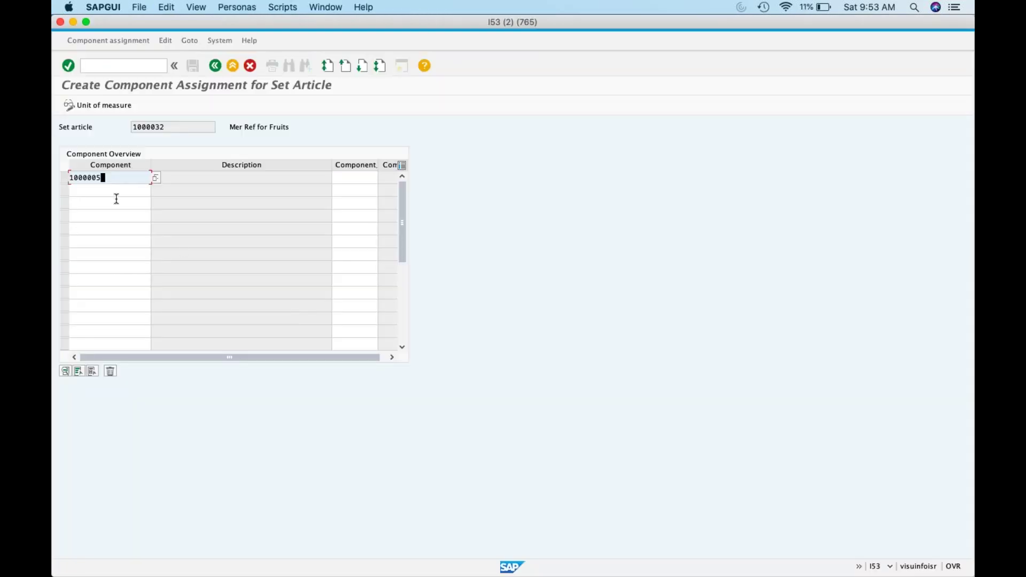
left_click(105, 190)
key("super+v")
Set both component quantities to 1, confirm the entries, and return to the article's Basic Data view.
left_click(346, 181)
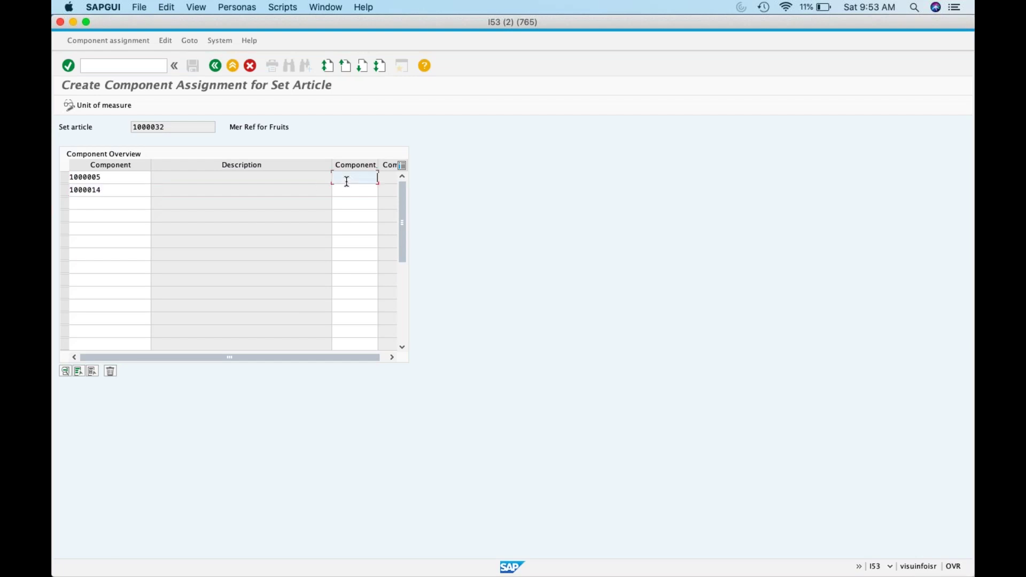
type("1")
left_click(352, 190)
key("Return")
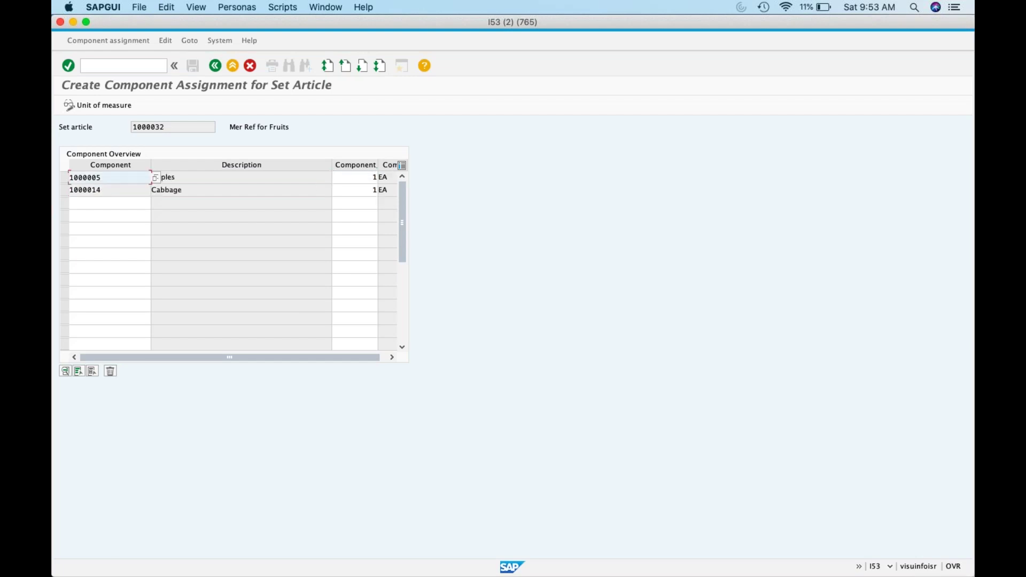
left_click(216, 65)
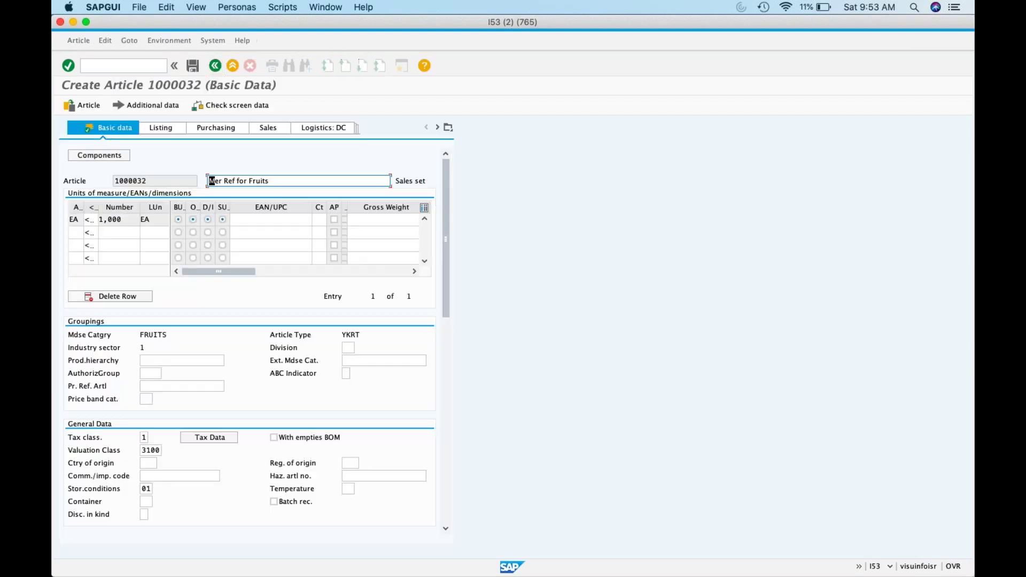
Check the Logistics: DC and Logistics: store views, and assign EAN category IE to the EA unit in Basic Data.
left_click(309, 130)
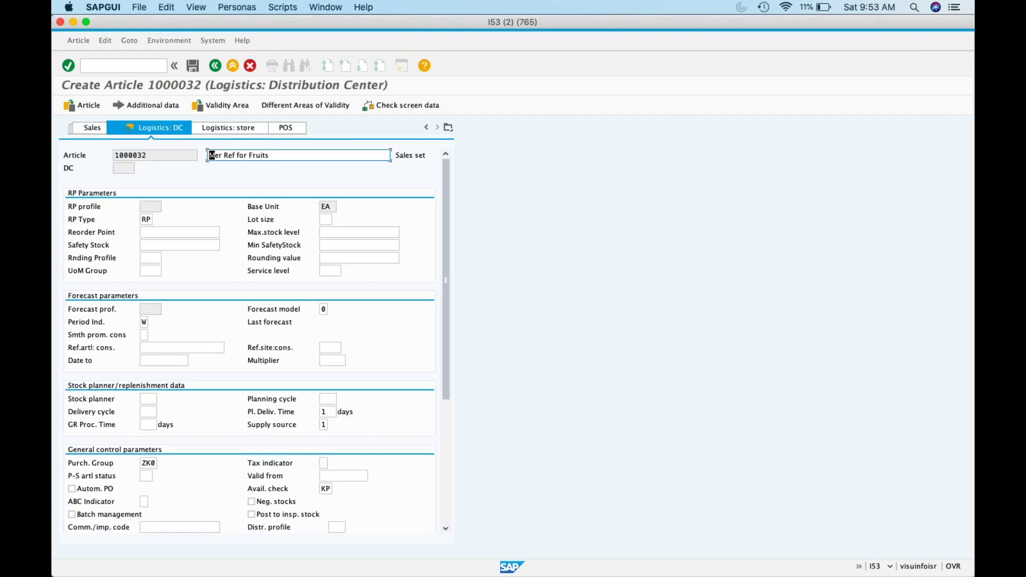
left_click(242, 129)
left_click(449, 127)
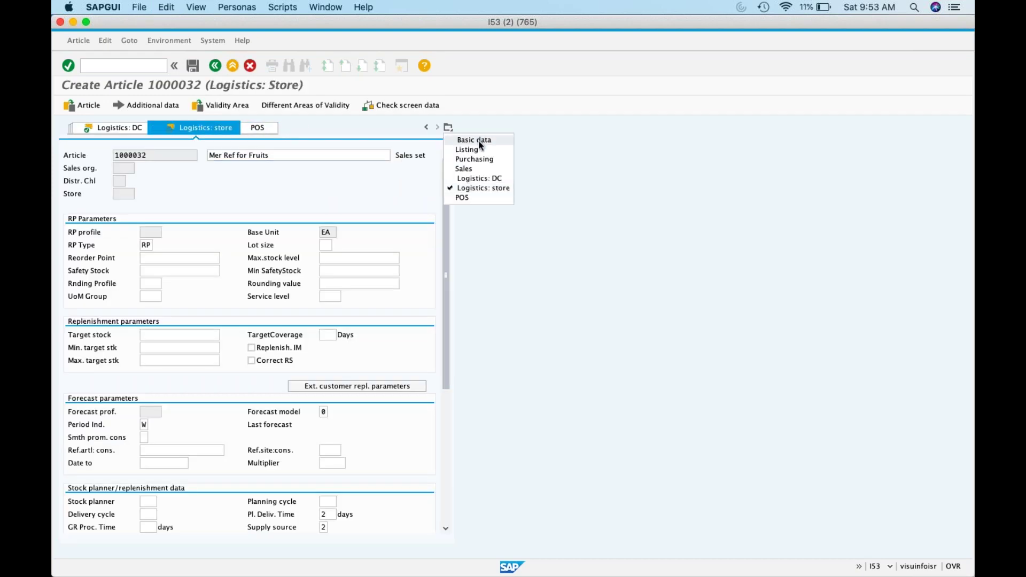
left_click(475, 139)
left_click(319, 218)
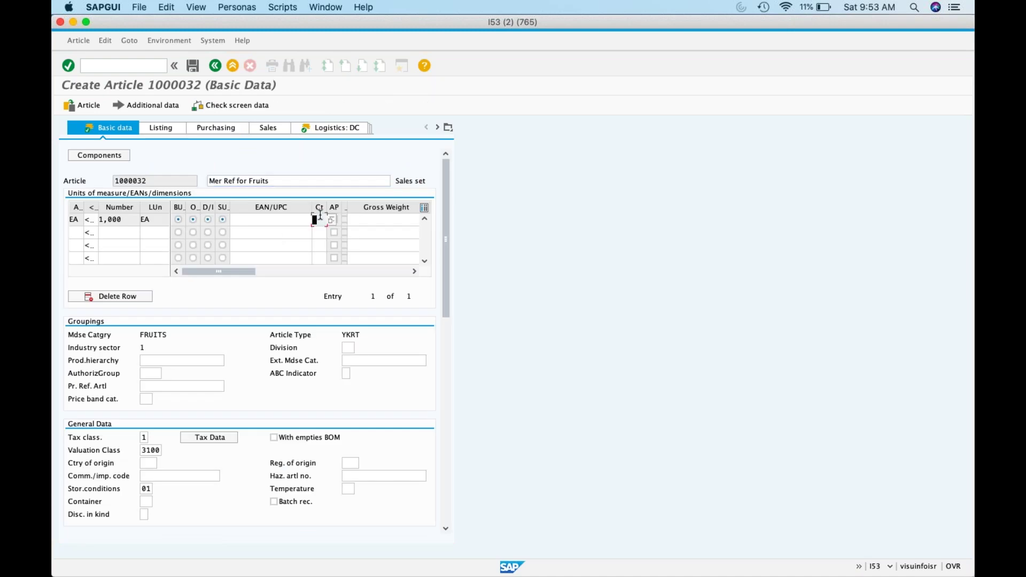
type("IE")
key("Return")
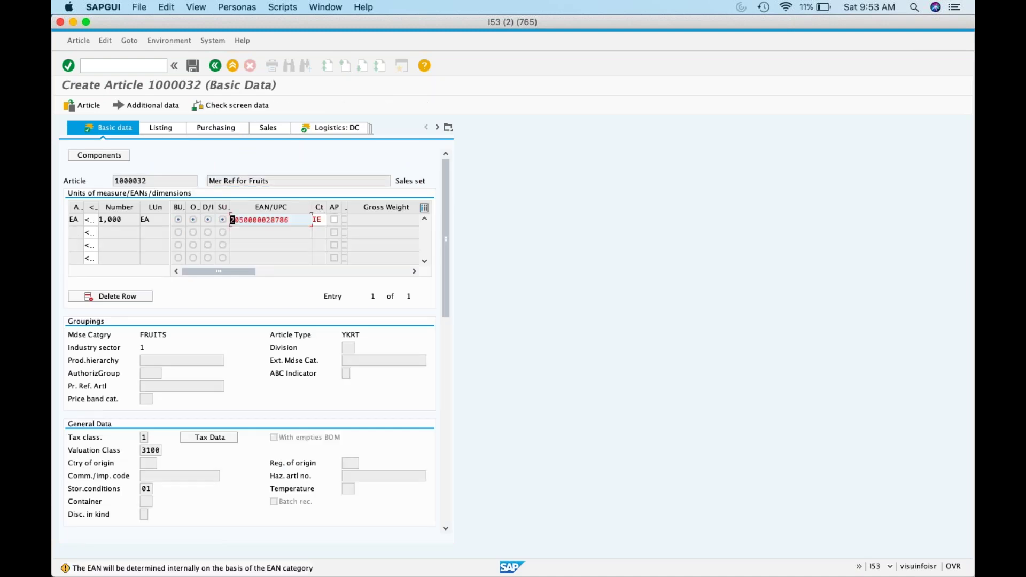
key("Return")
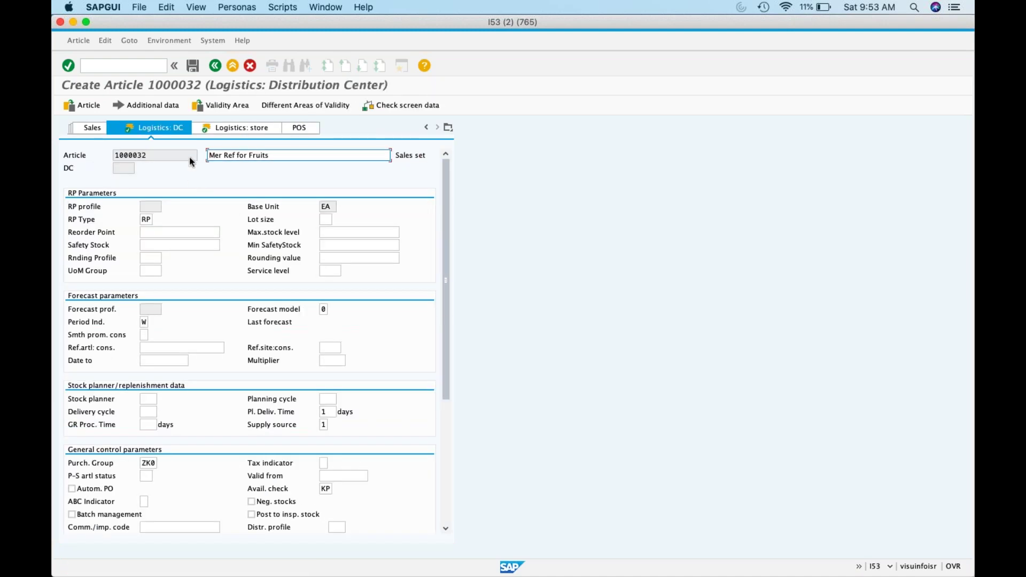
Save the sales set and record its article number 1000032 beside Sales Set in the Google Sheets workbook.
double_click(172, 155)
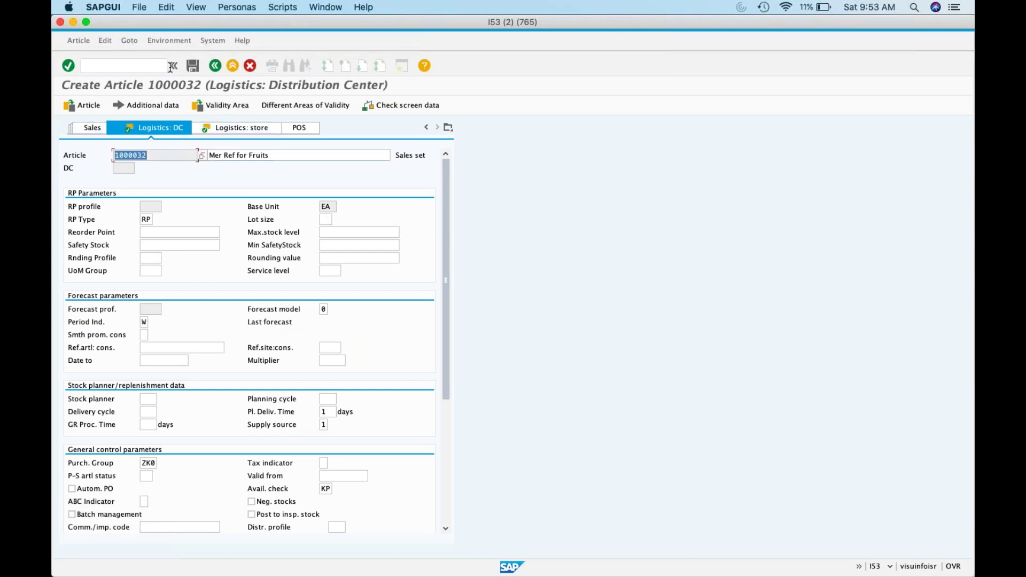
left_click(192, 66)
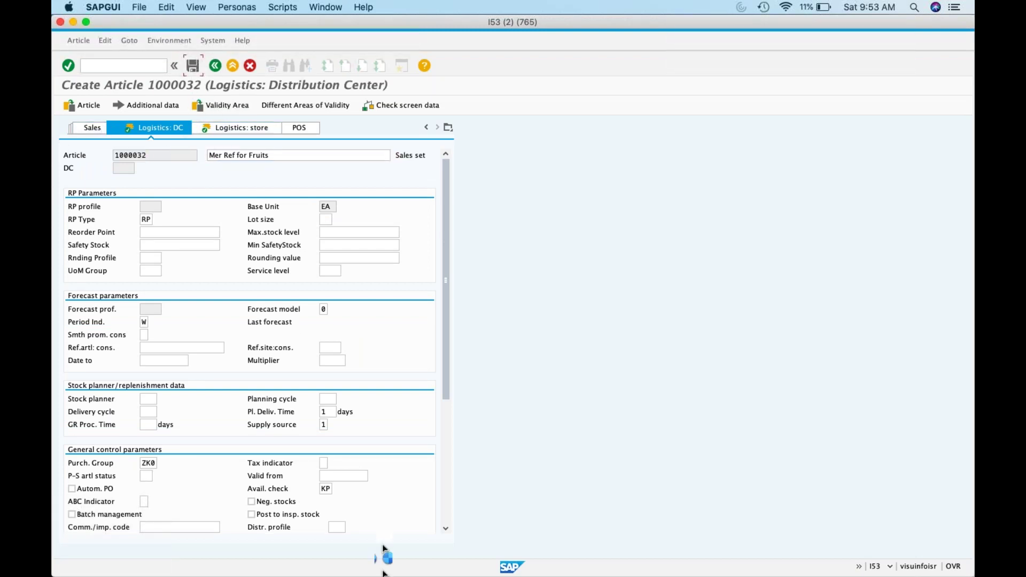
mouse_move(386, 574)
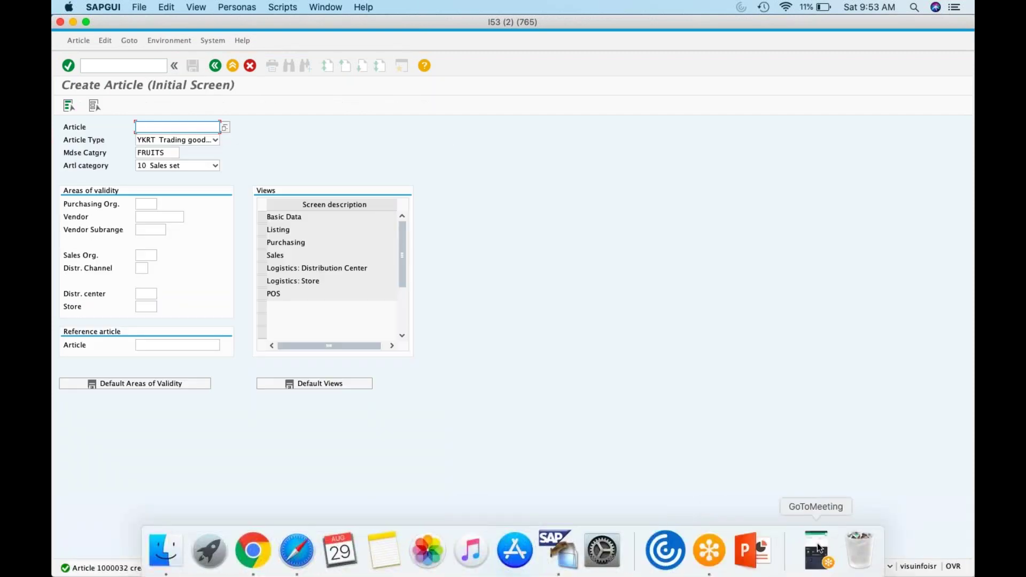
left_click(252, 550)
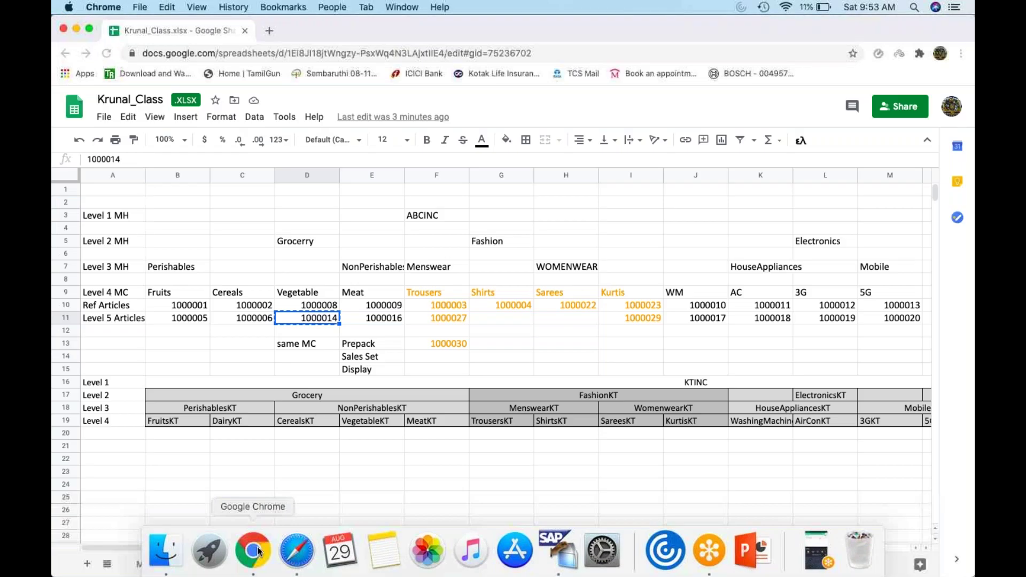
left_click(444, 358)
key("super+v")
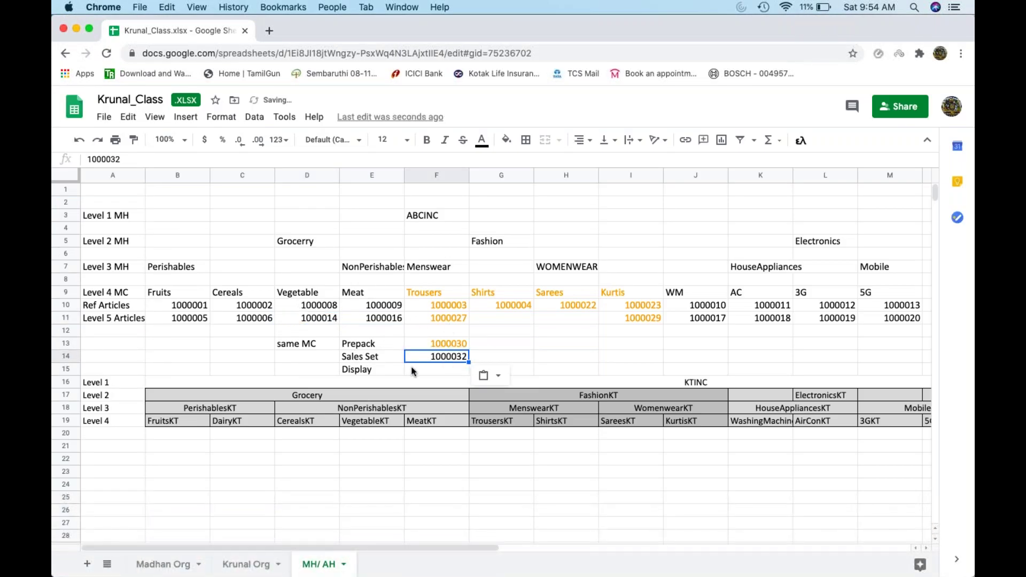
key("Left")
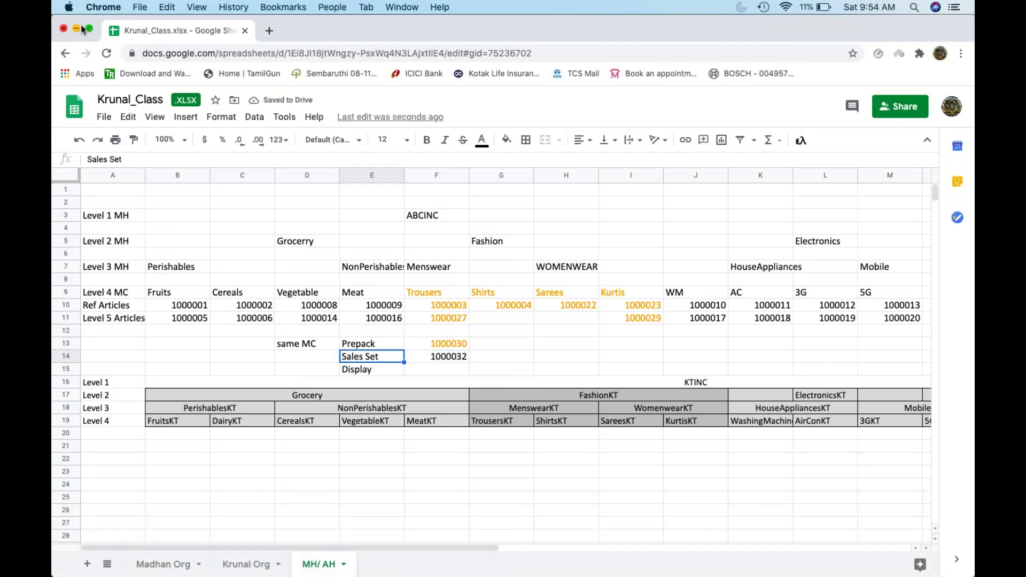
Return to SAP, start a 12 Display article for FRUITS with the Basic Data view, and open its component assignment.
left_click(77, 29)
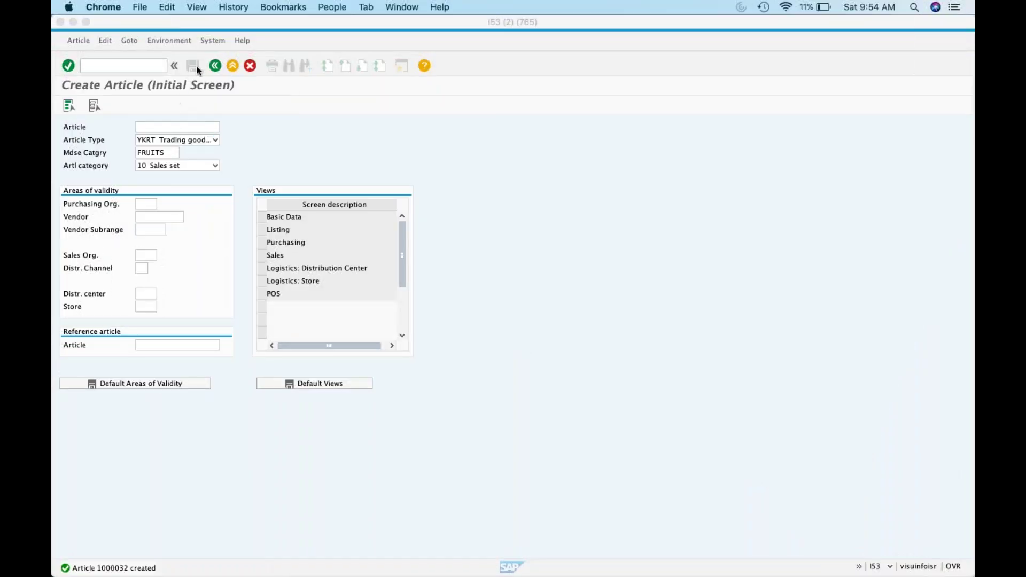
left_click(201, 165)
left_click(176, 214)
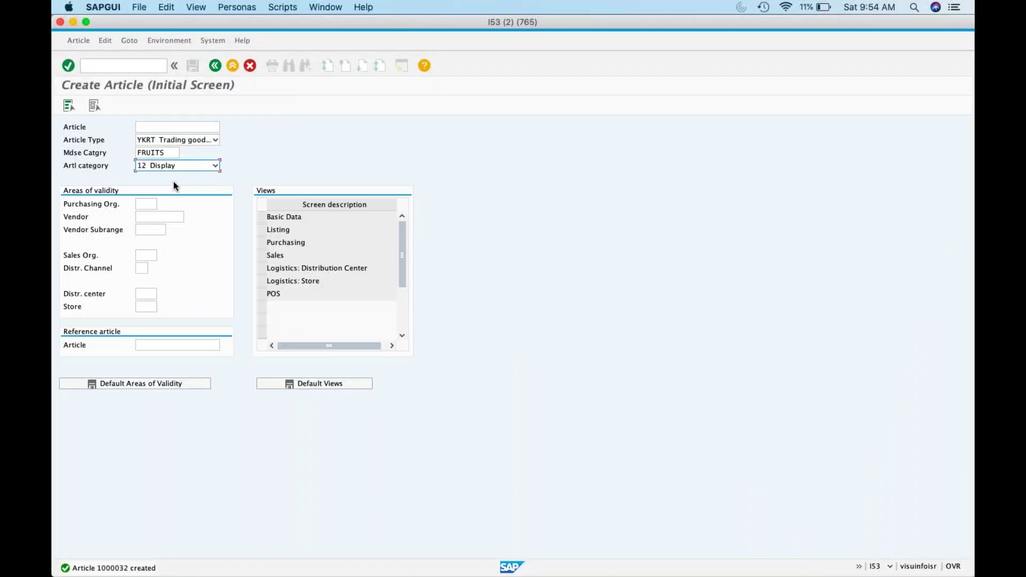
double_click(163, 152)
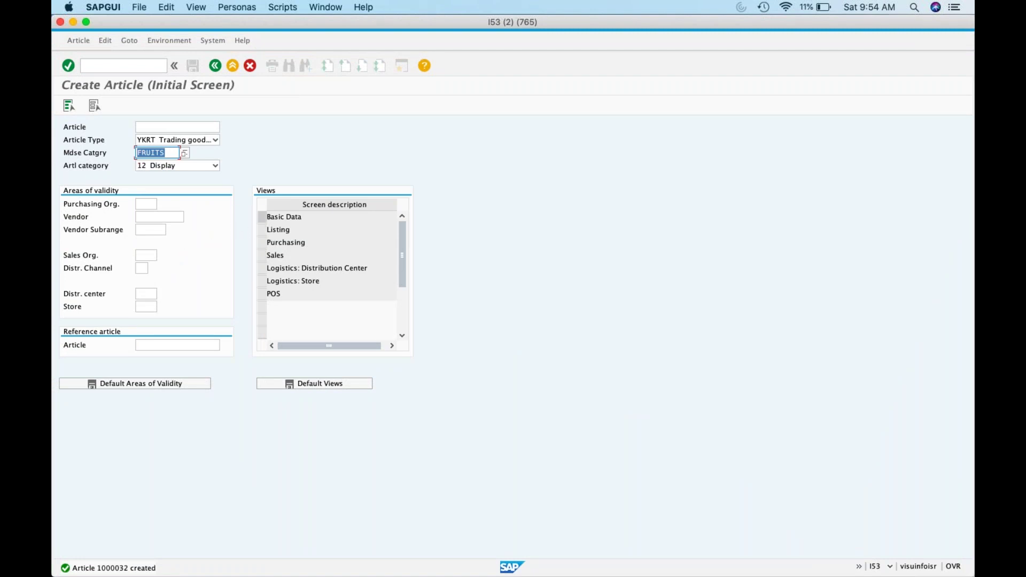
left_click(262, 217)
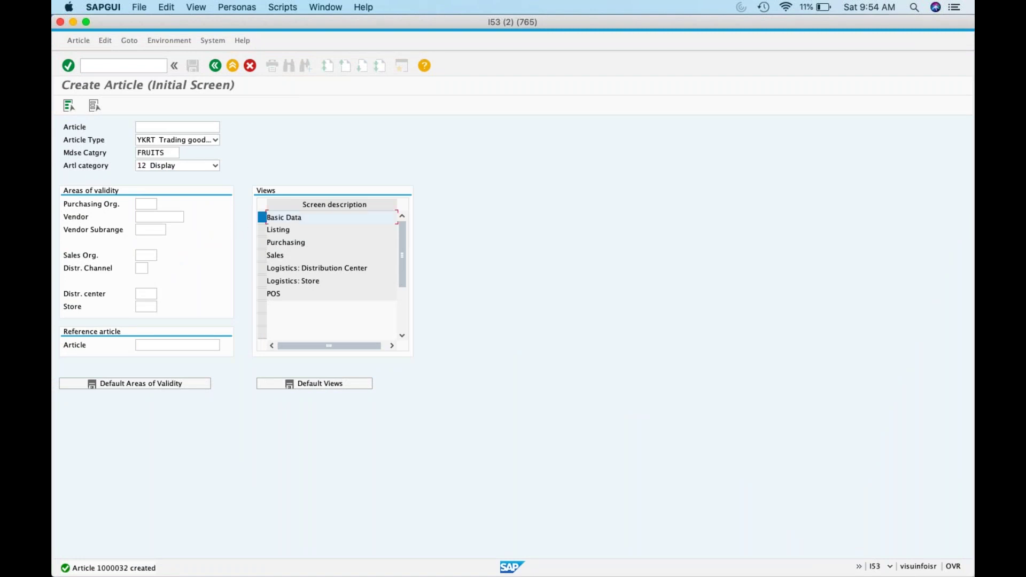
key("Return")
left_click(127, 157)
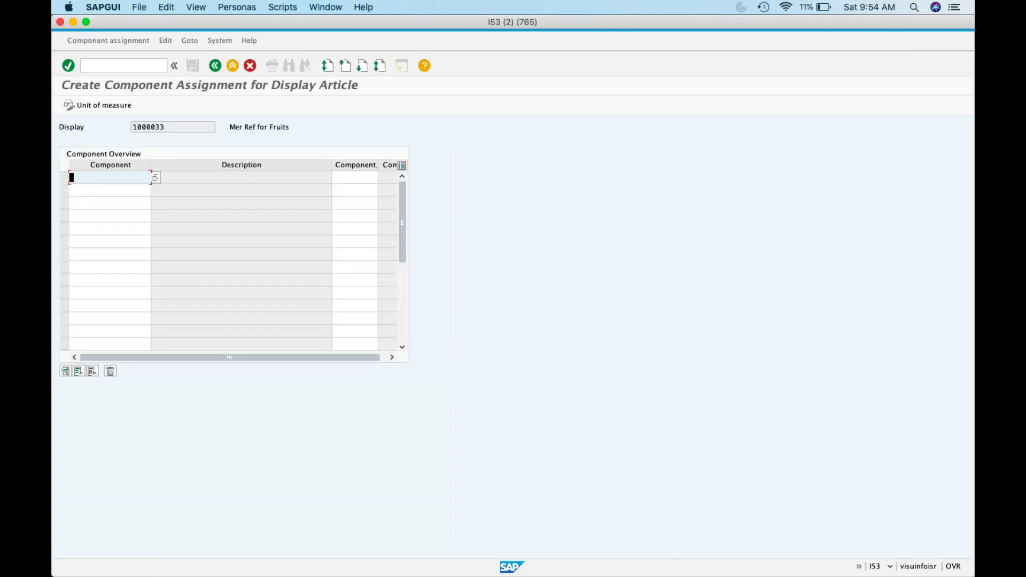
left_click(122, 189)
left_click(126, 177)
left_click(119, 185)
left_click(110, 206)
left_click(119, 187)
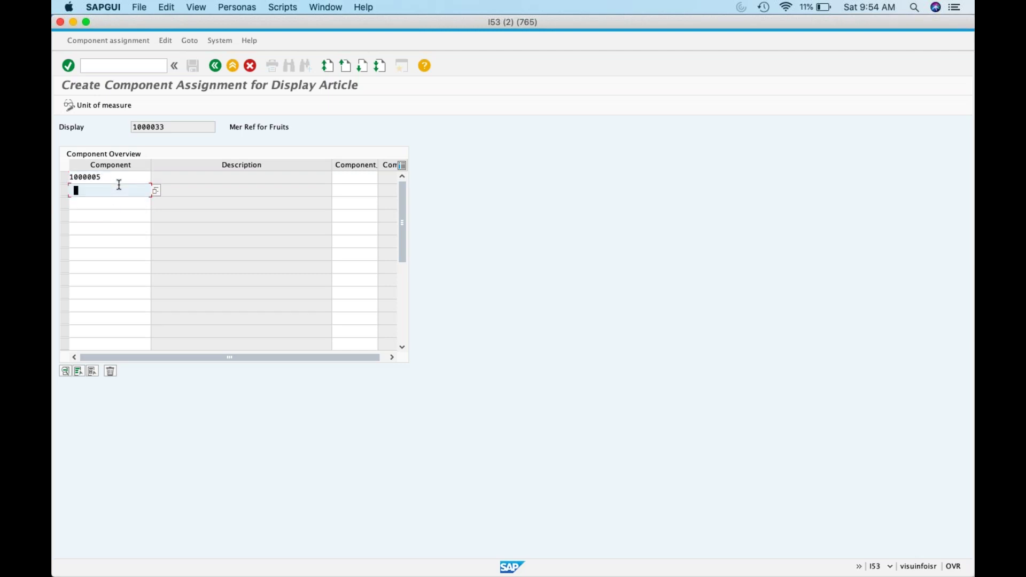
left_click(119, 185)
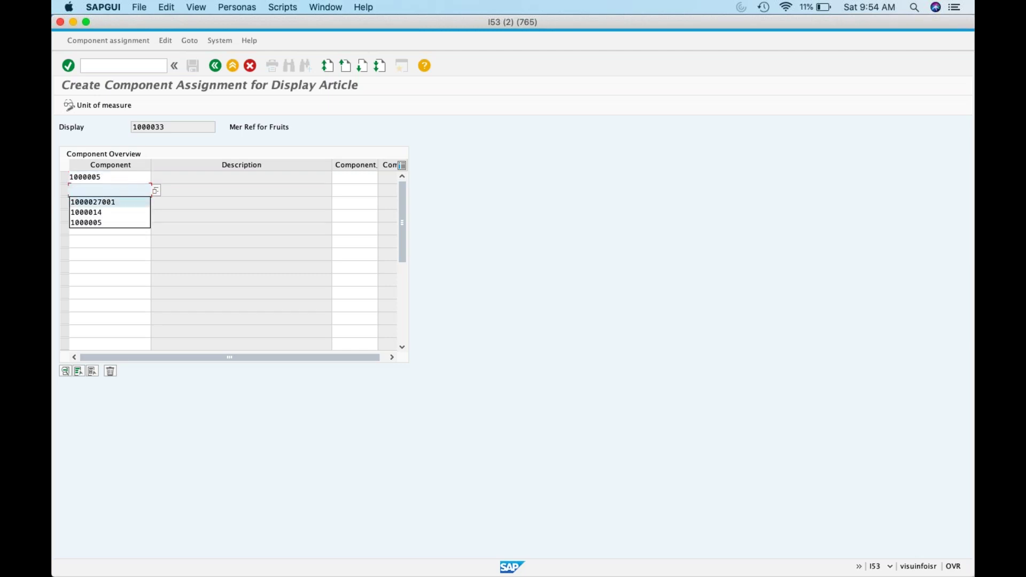
left_click(121, 203)
Set the quantity of both display components to 1 and confirm the entries.
left_click(347, 175)
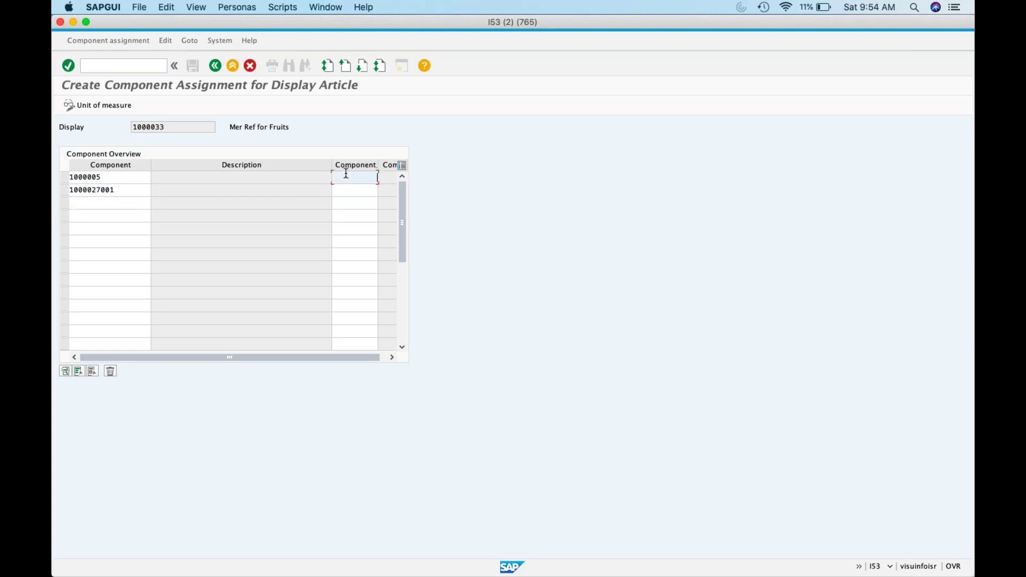
type("1")
left_click(350, 194)
type("1")
key("Return")
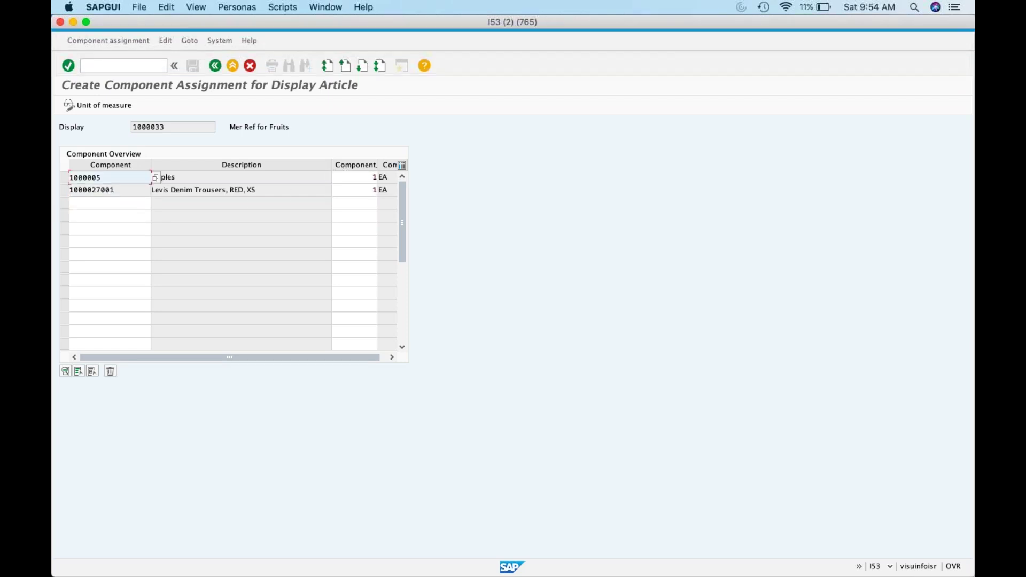
left_click(107, 192)
left_click(111, 371)
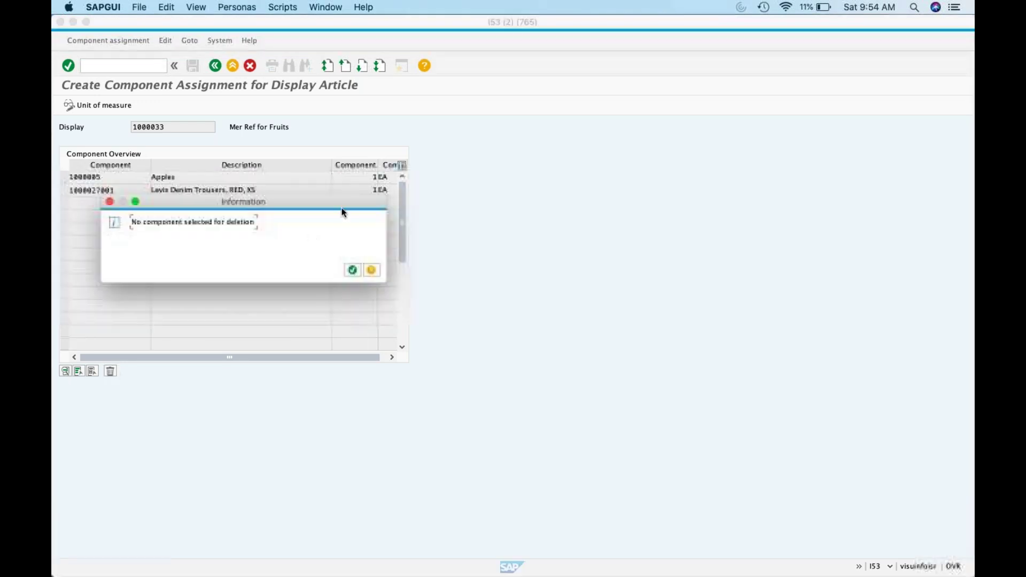
left_click(352, 271)
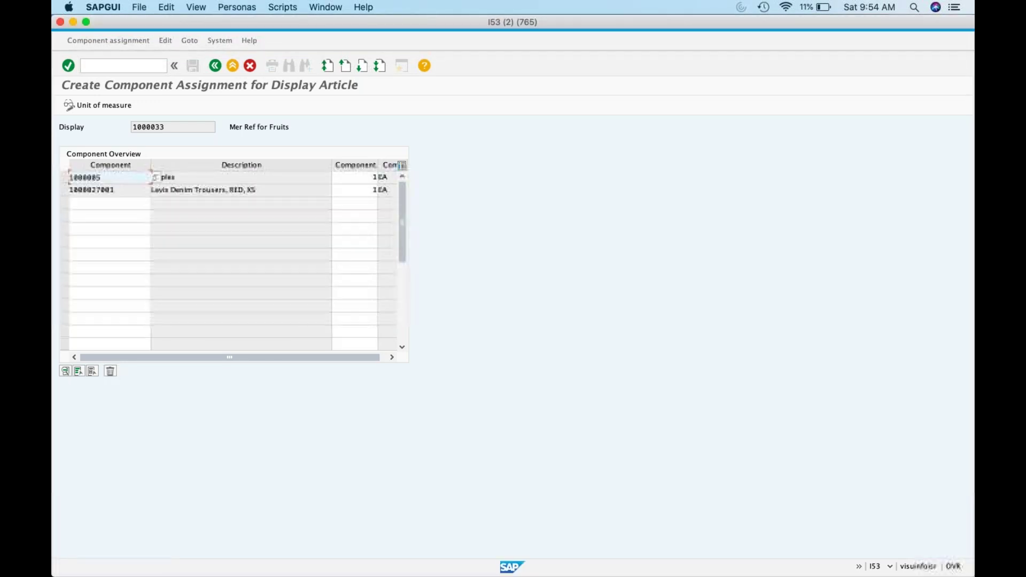
left_click(65, 190)
left_click(109, 371)
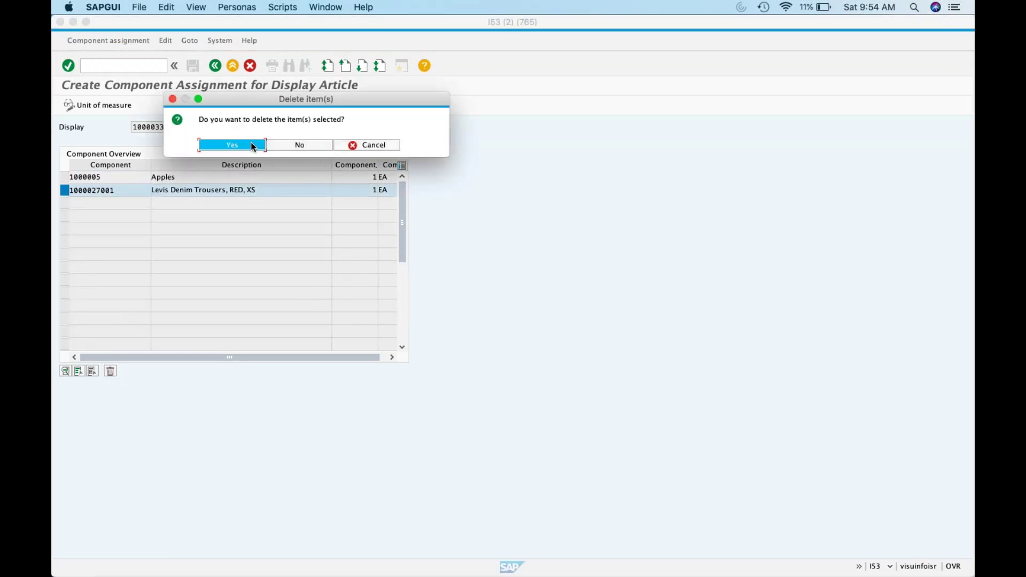
left_click(251, 146)
Set the Apples component quantity to 10, confirm it, and return to the display article's Basic Data view.
left_click(371, 178)
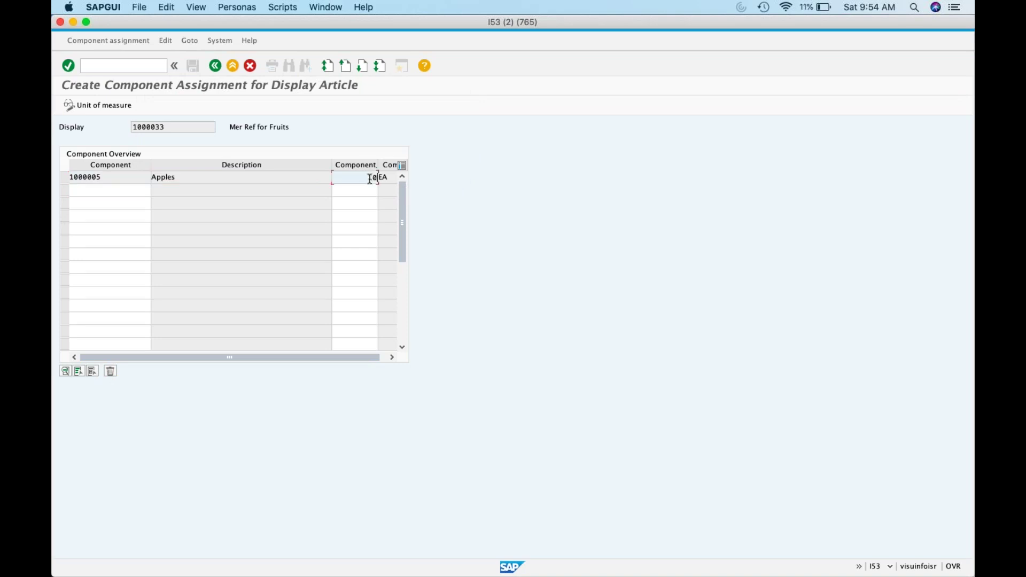
key("Return")
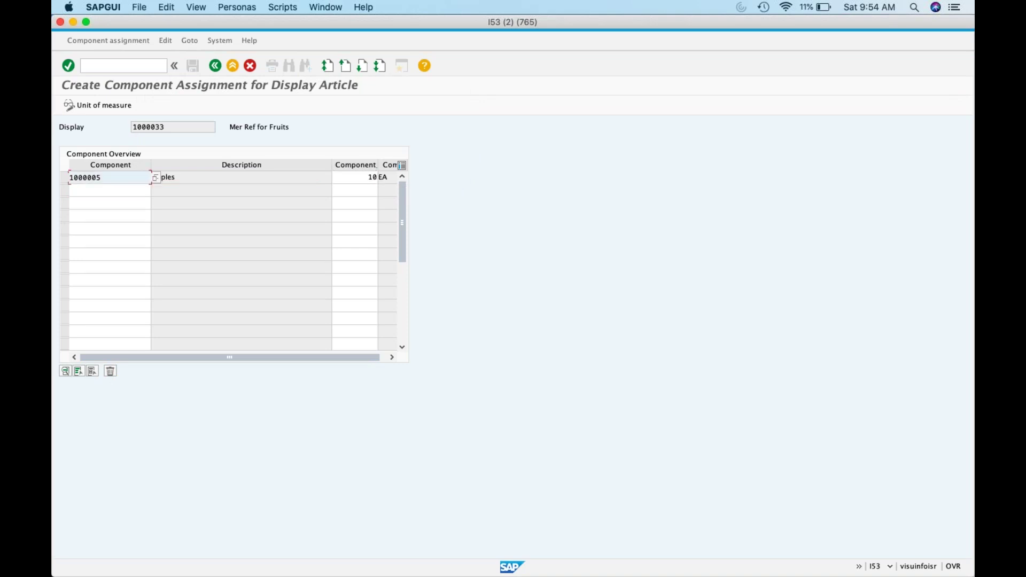
left_click(215, 66)
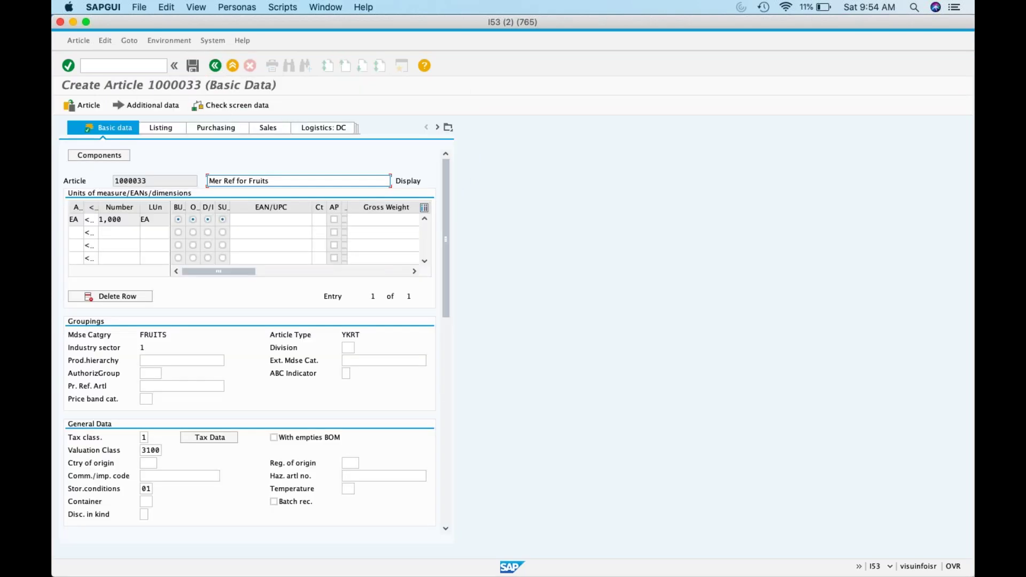
Check the display article's logistics views, and assign EAN category IE to its EA unit in Basic Data.
left_click(292, 219)
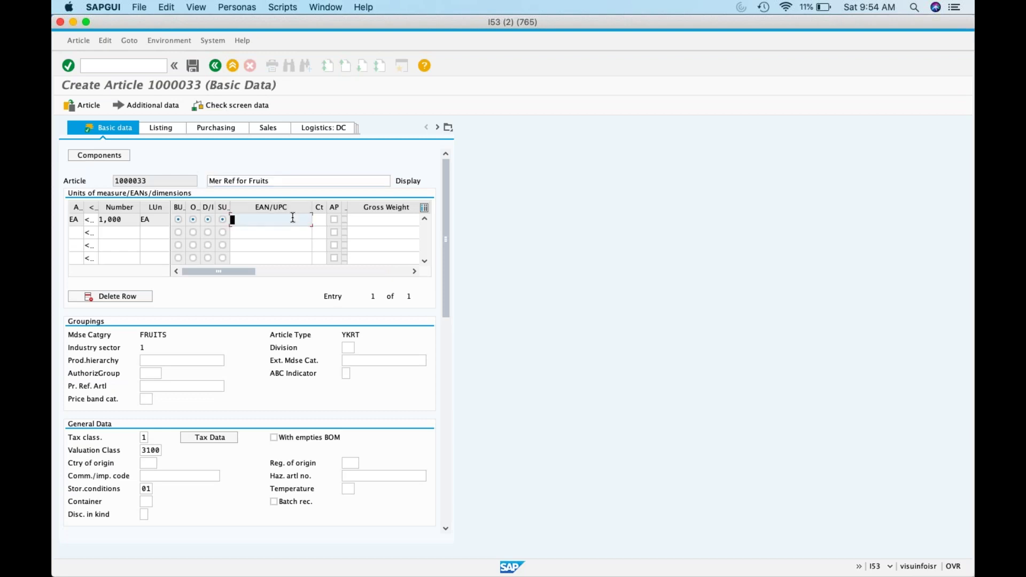
left_click(308, 131)
left_click(222, 129)
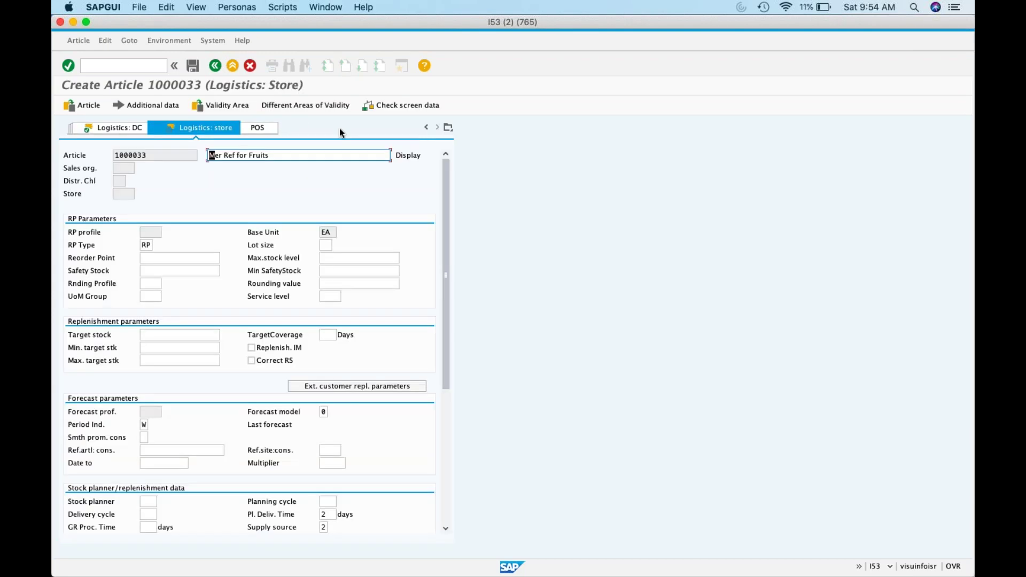
left_click(448, 128)
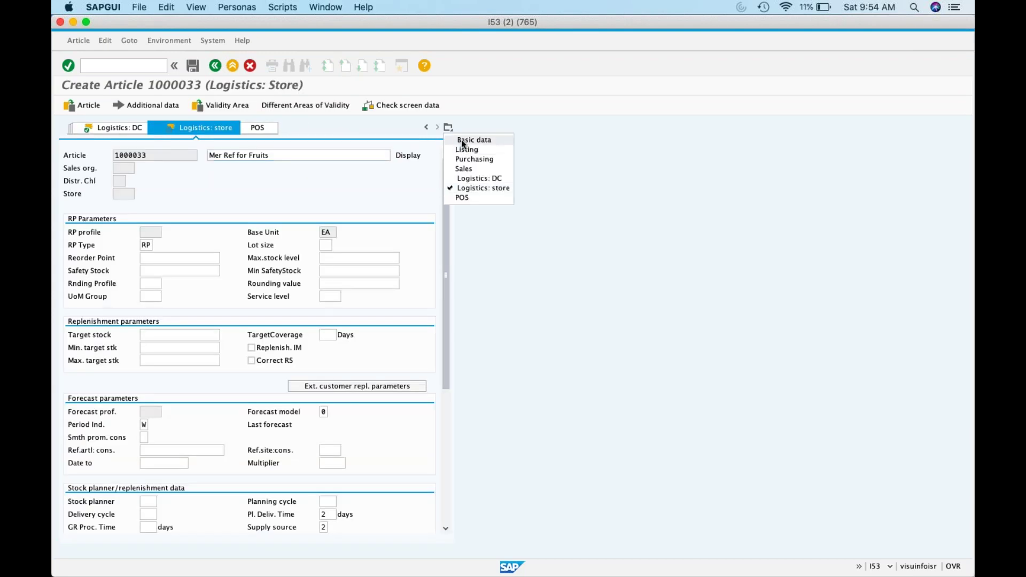
left_click(461, 140)
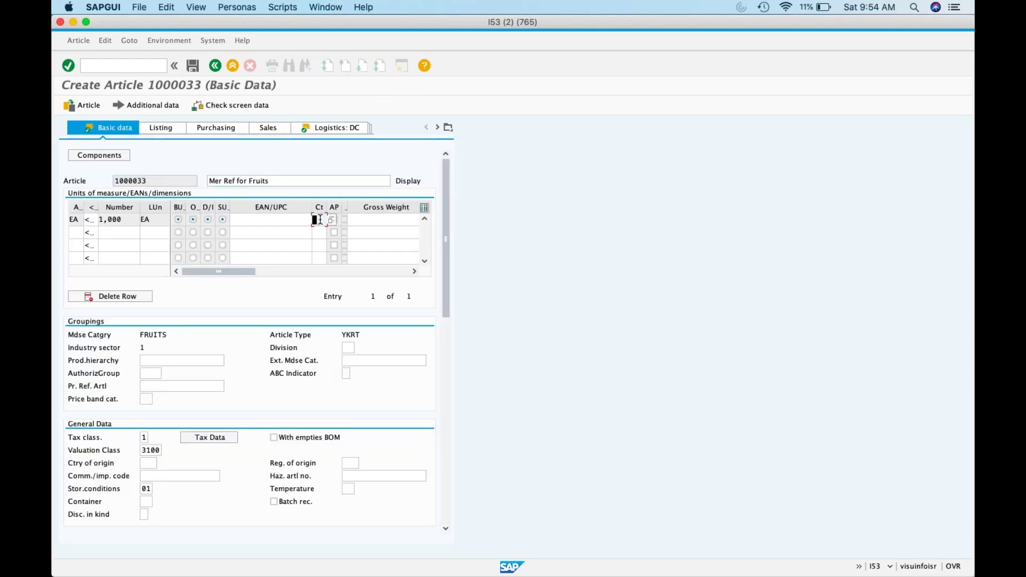
type("IE")
key("Return")
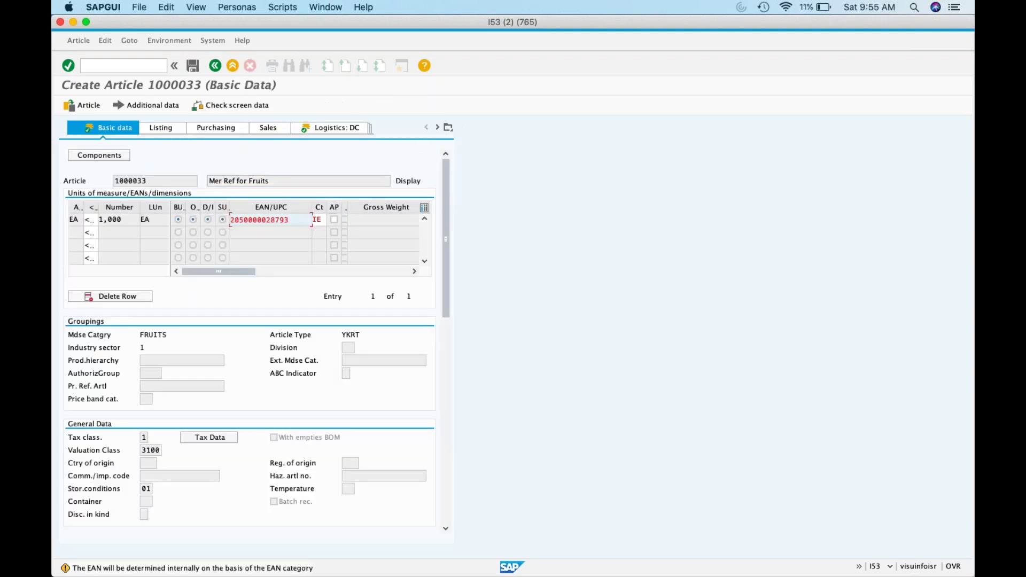
Check the Logistics: DC view, save the display article, and record its number 1000033 beside Display in the Google Sheets workbook.
left_click(337, 127)
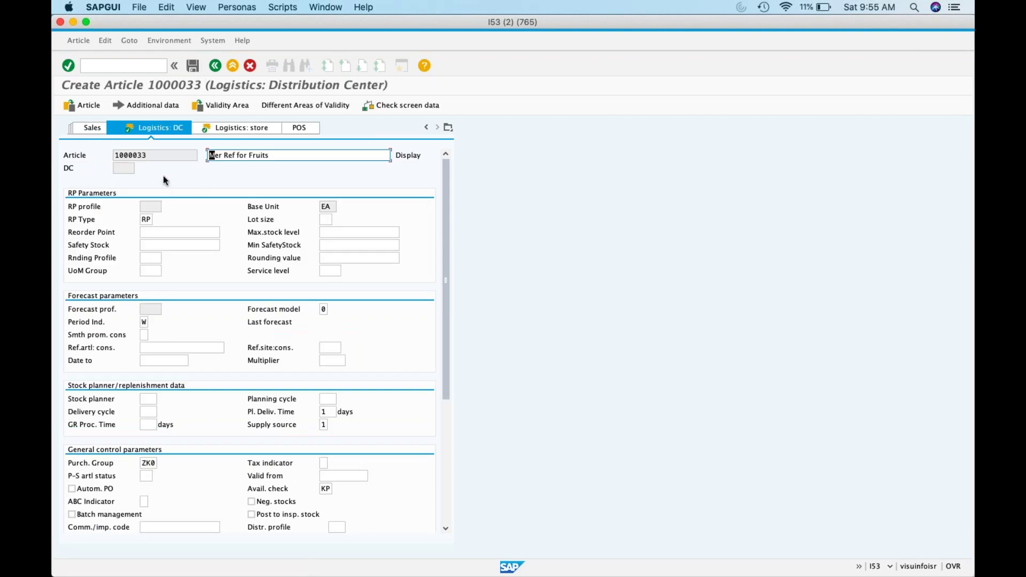
double_click(128, 156)
key("ctrl+c")
left_click(193, 65)
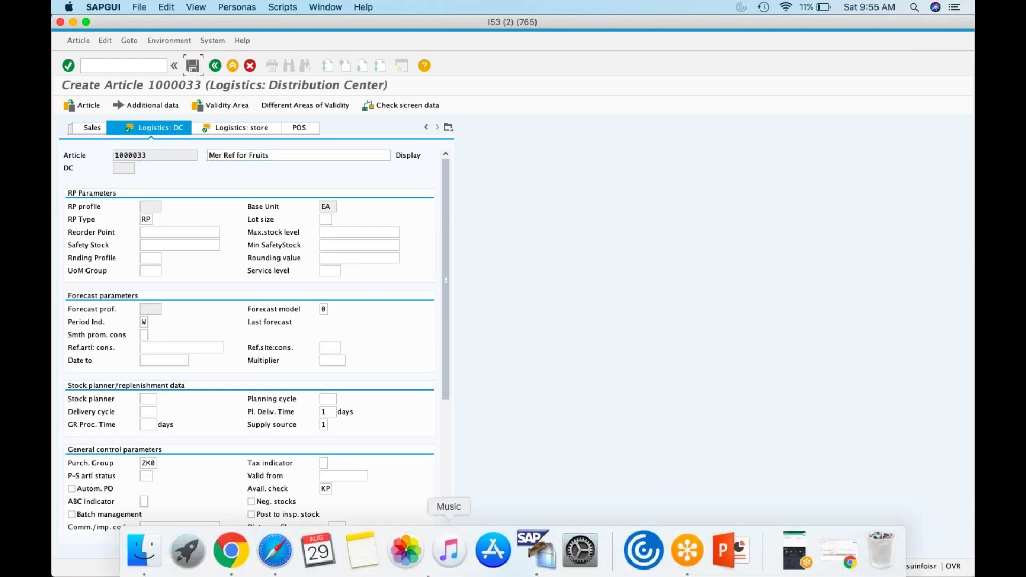
mouse_move(580, 551)
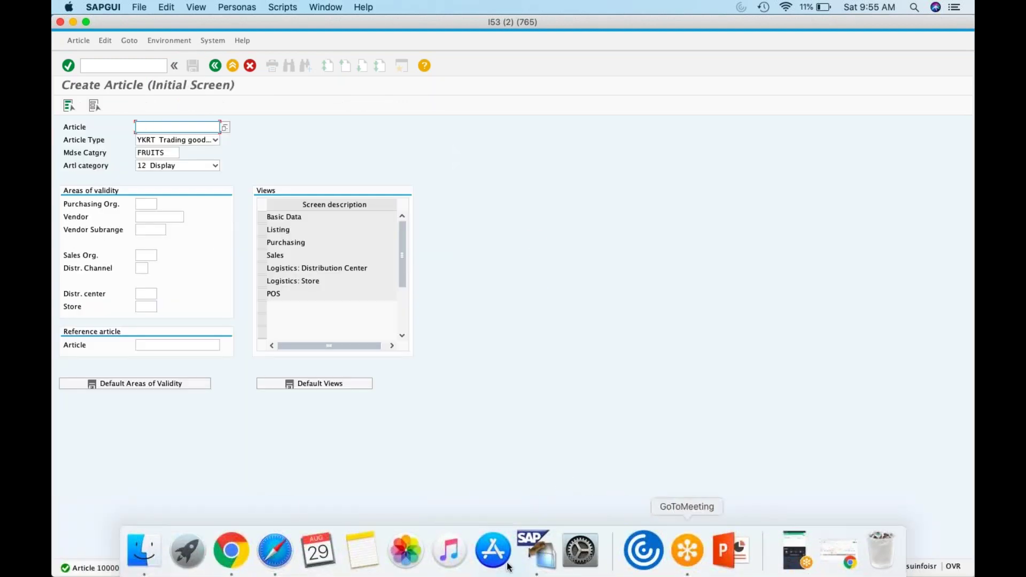
left_click(231, 550)
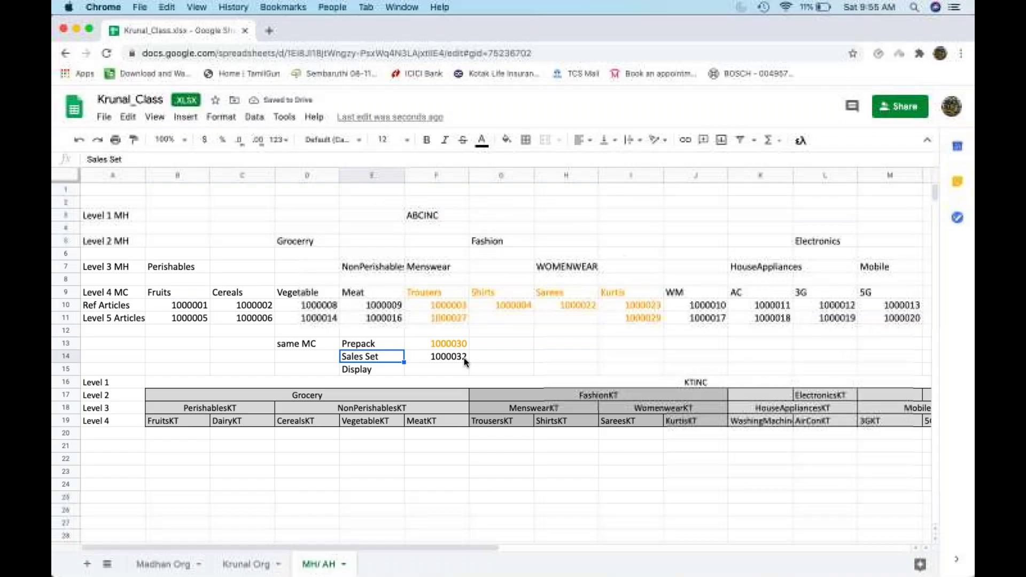
left_click(426, 369)
key("ctrl+v")
left_click(513, 357)
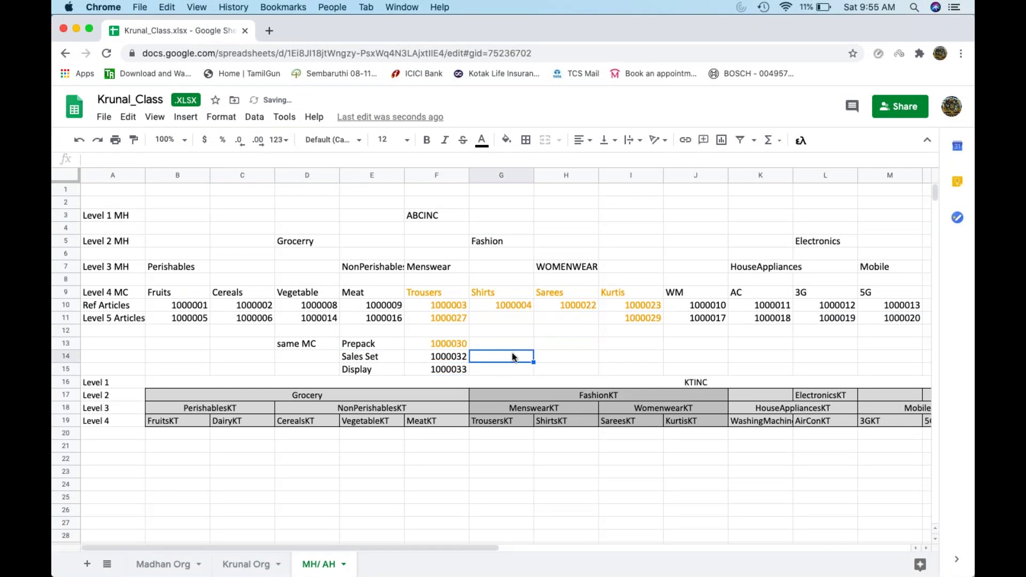
Switch to SAP, open mass listing with transaction WSM3, and enter the class assortment's name.
key("super+Tab")
left_click(132, 66)
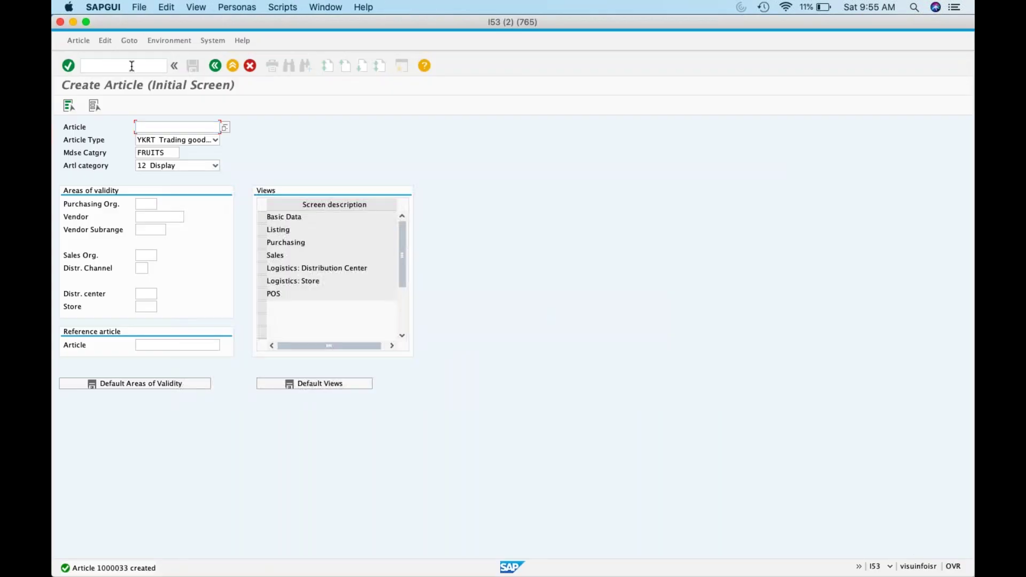
type("/nwsm3")
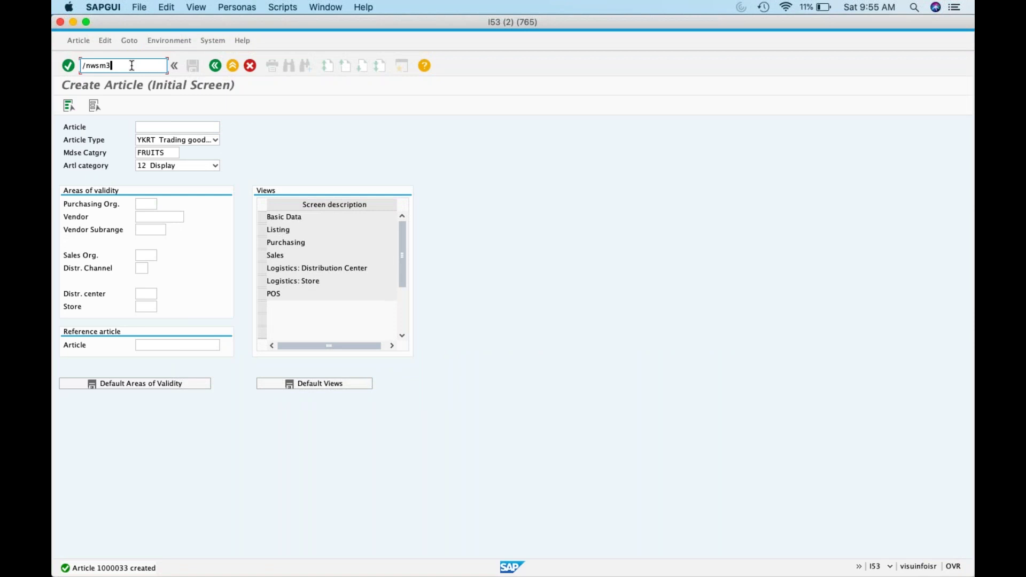
key("Return")
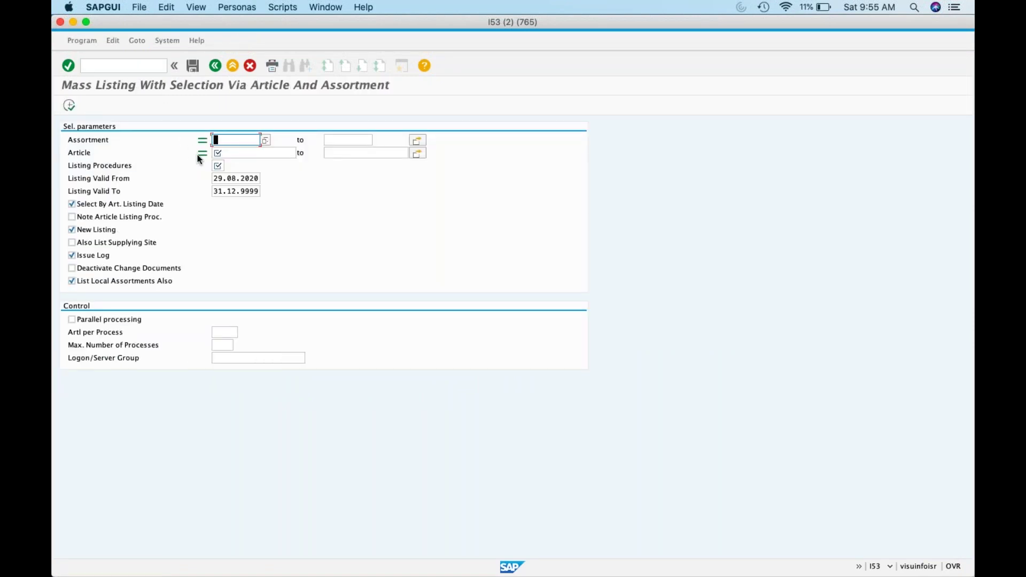
type("krunal")
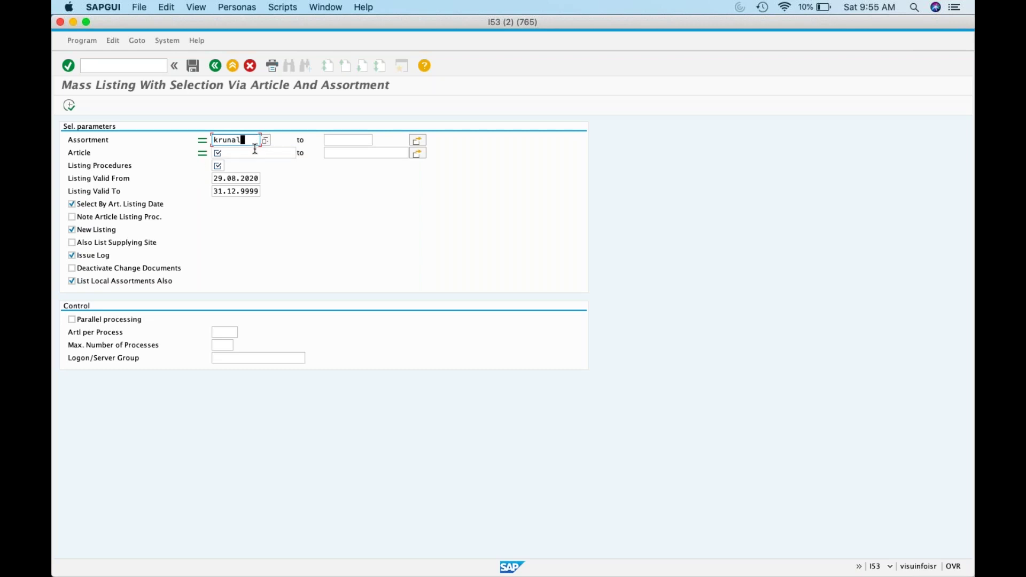
Set the article range to 1000030 through 1000033 and the listing procedure to B1, and run the mass listing.
left_click(255, 150)
key("super+v")
type("0")
left_click(384, 152)
key("super+v")
key("BackSpace")
type("3")
left_click(218, 166)
type("b1")
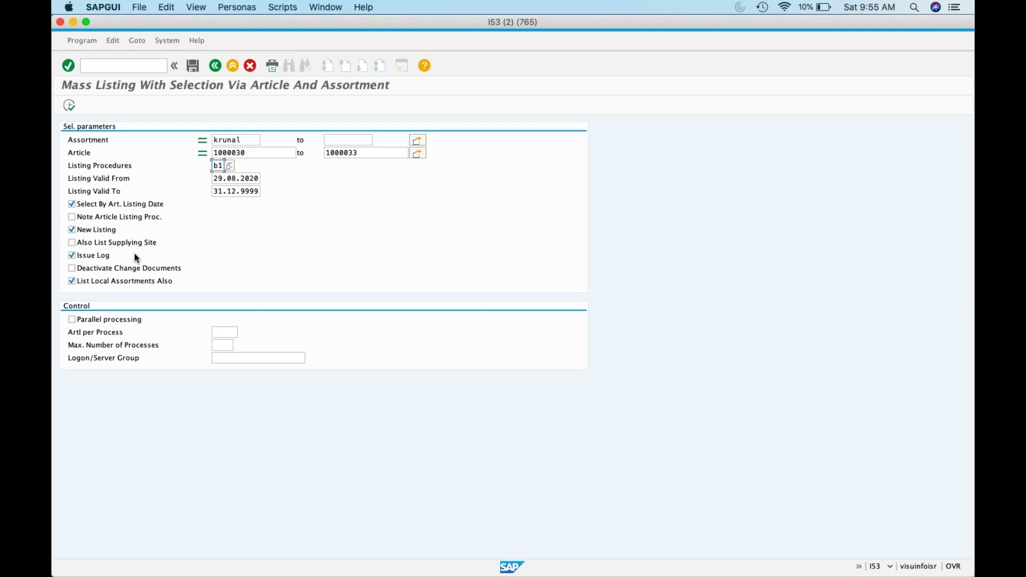
left_click(70, 106)
left_click(105, 210)
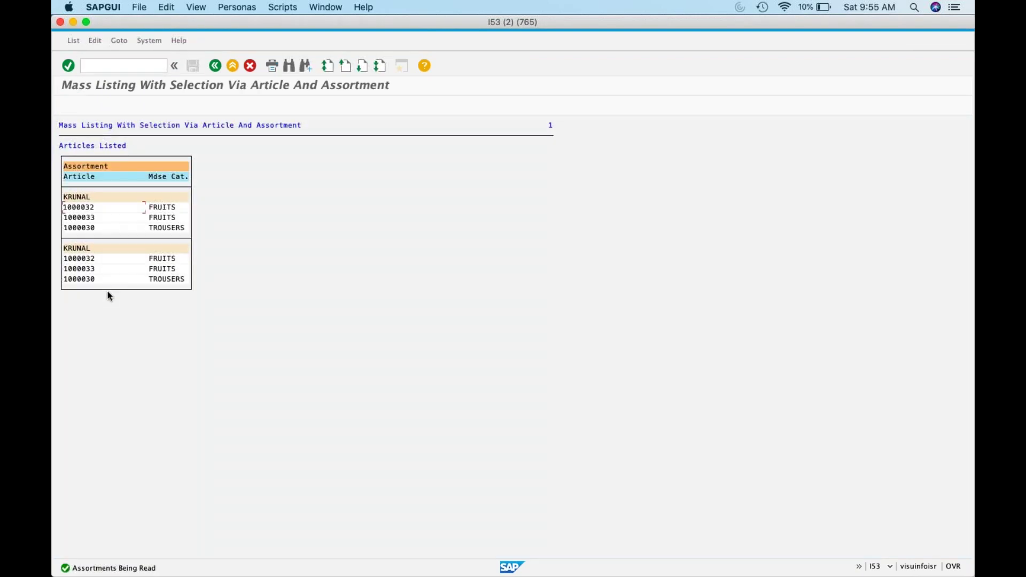
Leave mass listing and query table WLK1 in SE16N for articles 1000030 to 1000033.
left_click(216, 66)
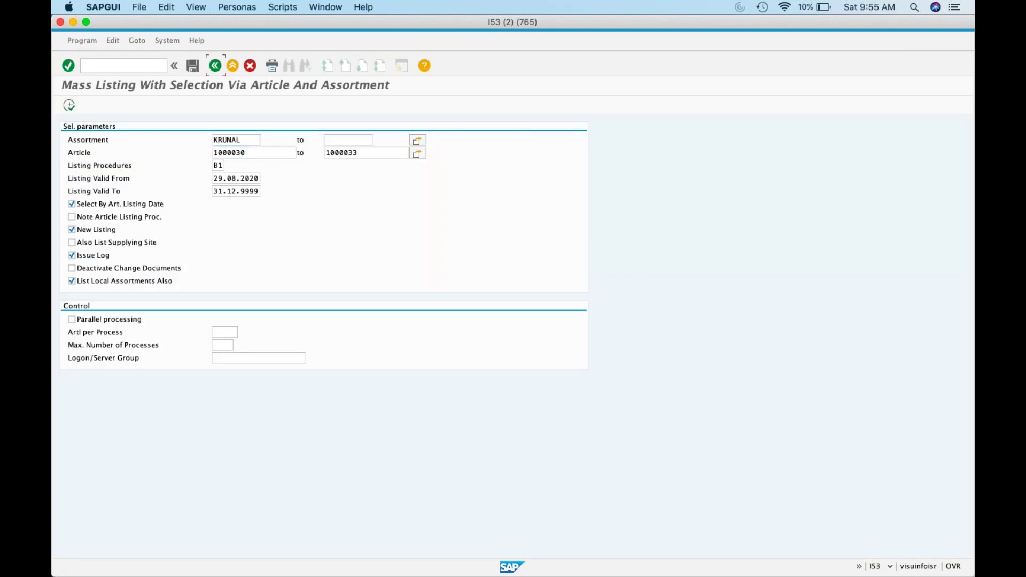
left_click(216, 66)
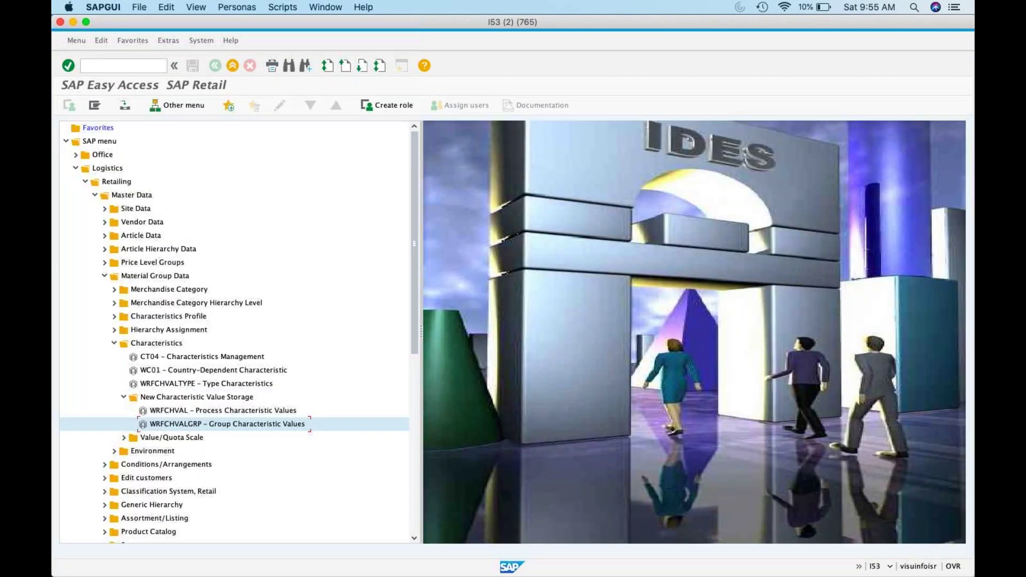
type("se16n")
key("Return")
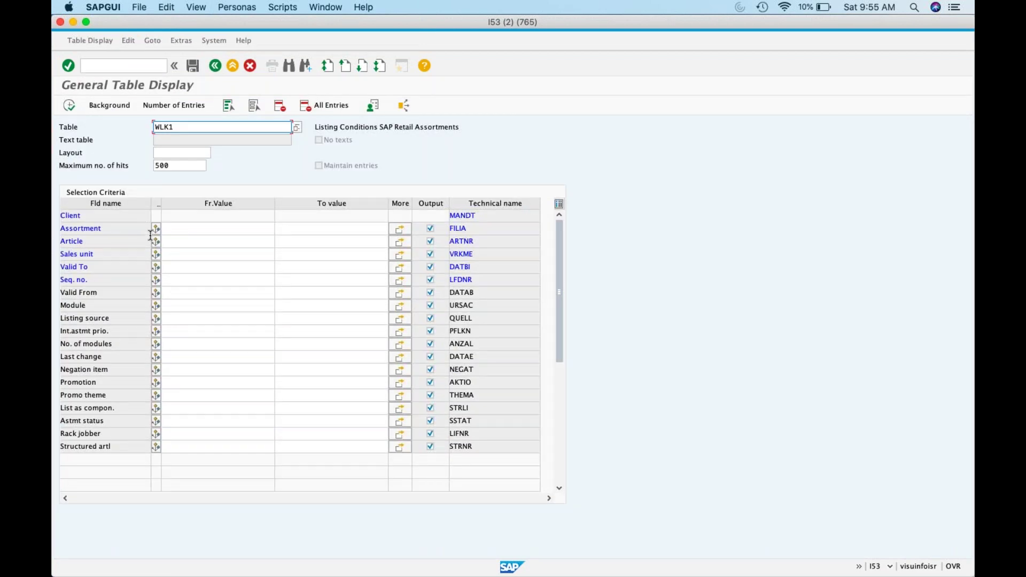
left_click(174, 244)
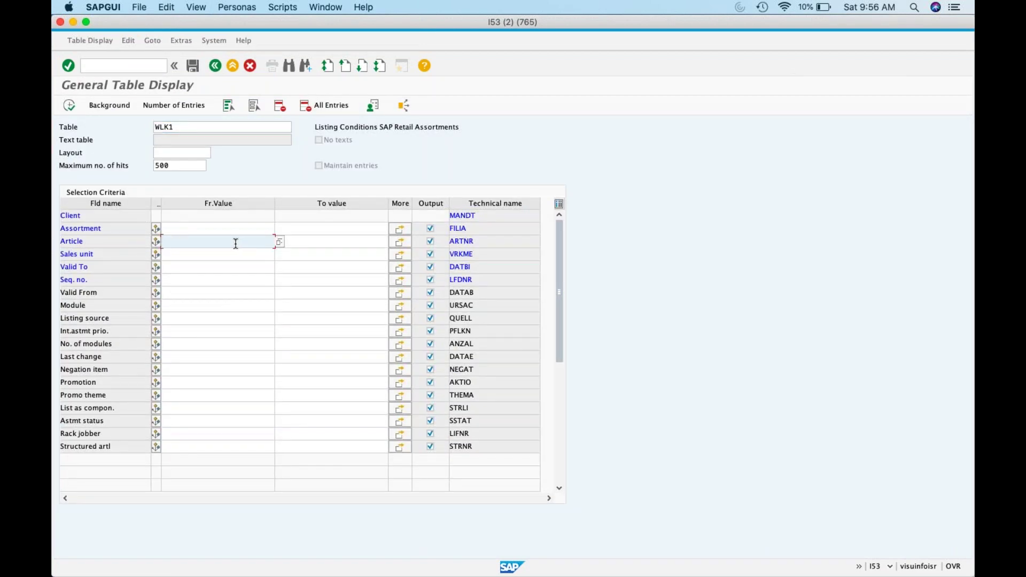
type("100003")
type("0")
left_click(308, 242)
type("100003")
type("3")
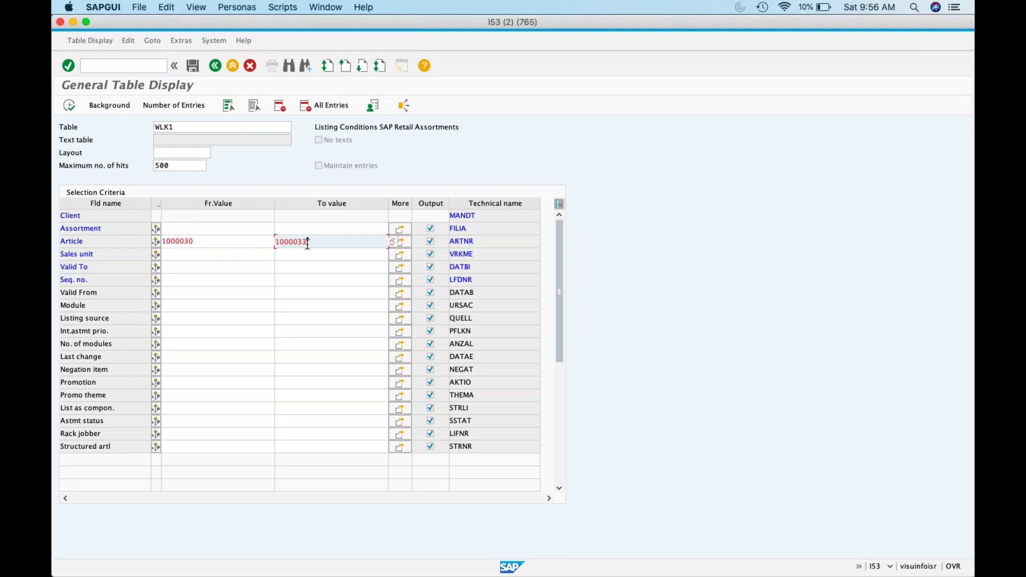
left_click(73, 105)
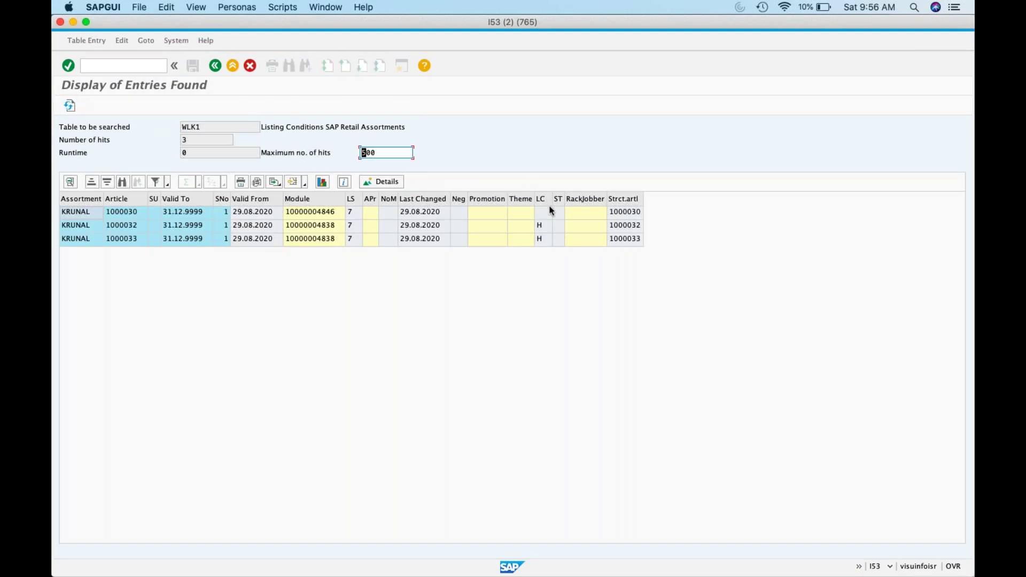
Look up the possible LC indicator values for article 1000032 and close the value list.
left_click(548, 226)
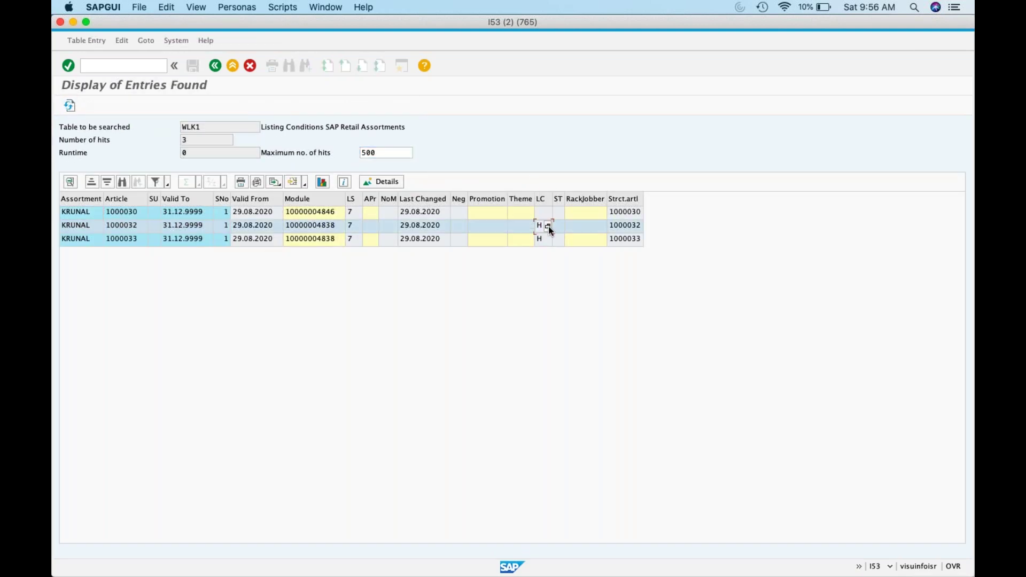
left_click(548, 226)
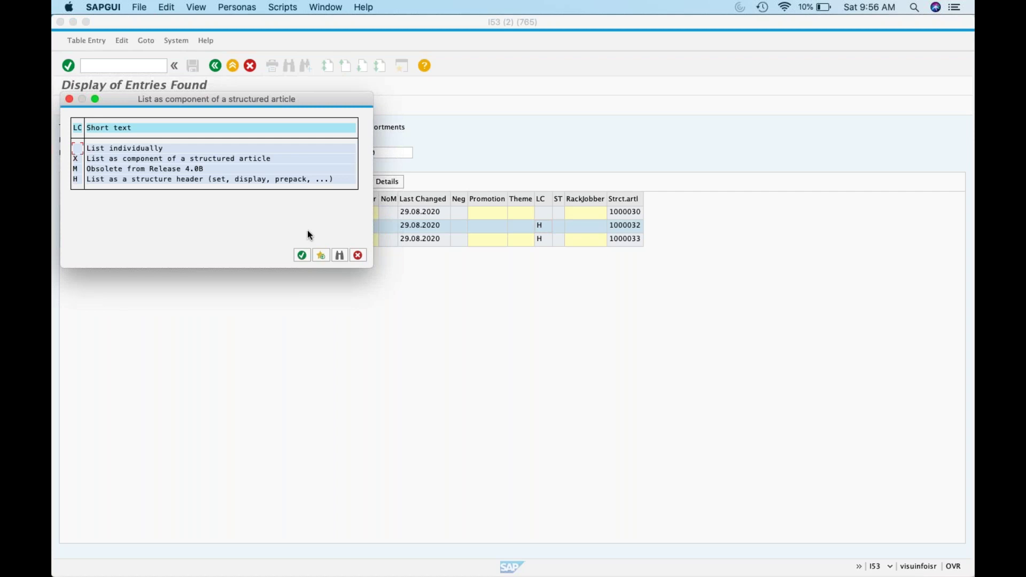
left_click(159, 182)
left_click(358, 256)
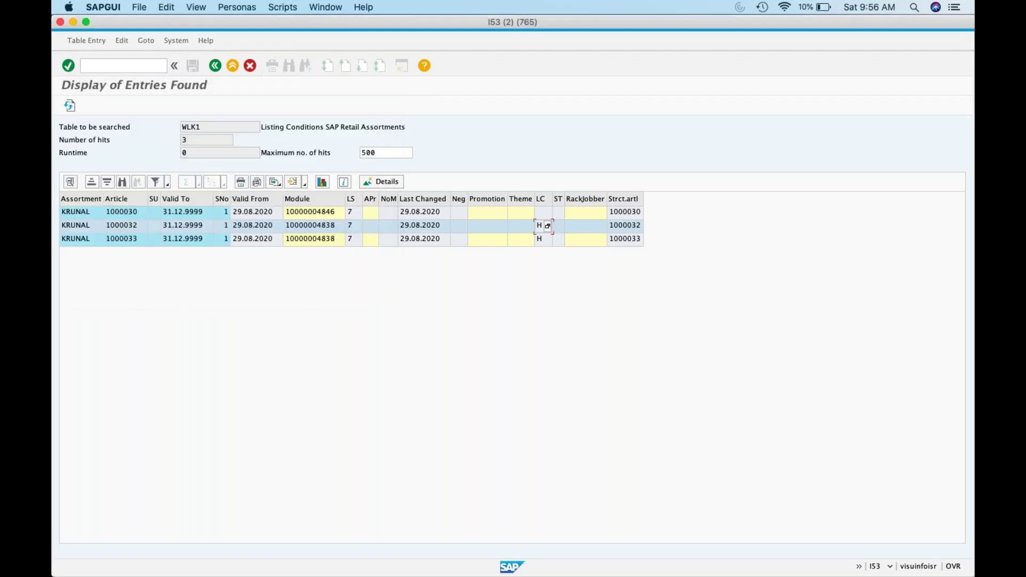
Check the Prepack row in the Google Sheets class workbook, and return to the listing conditions in SAP.
mouse_move(483, 576)
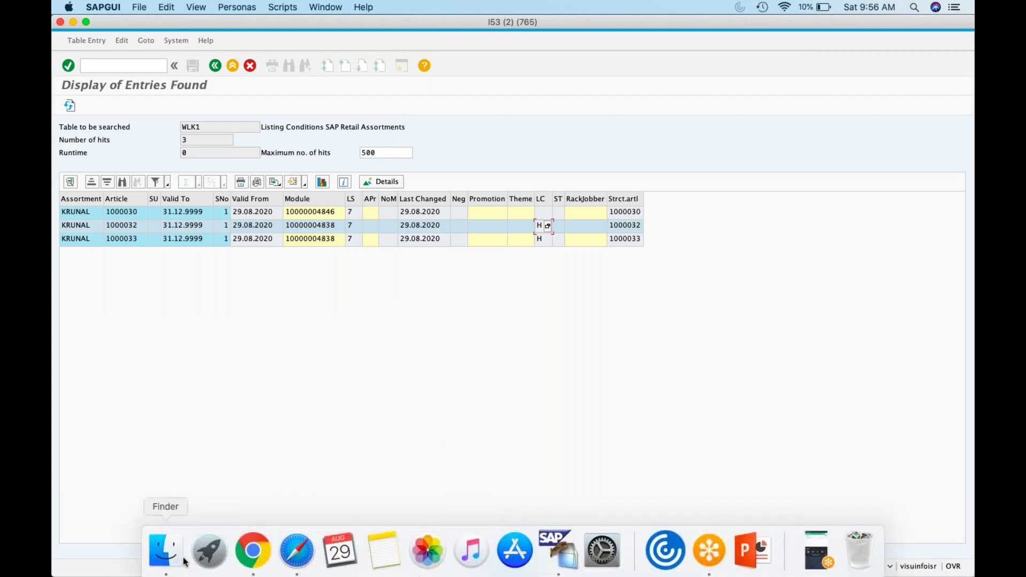
left_click(265, 561)
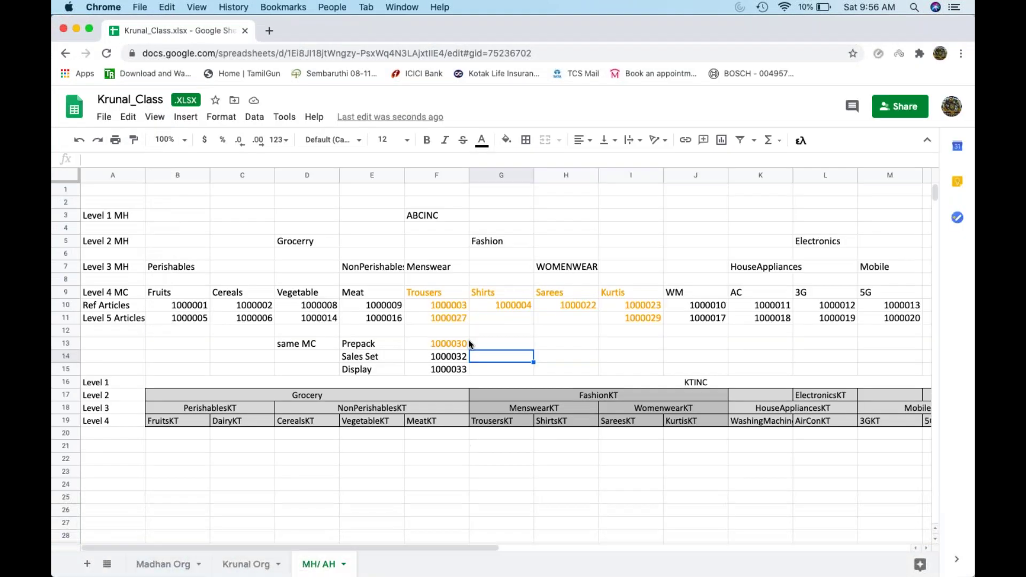
left_click(452, 346)
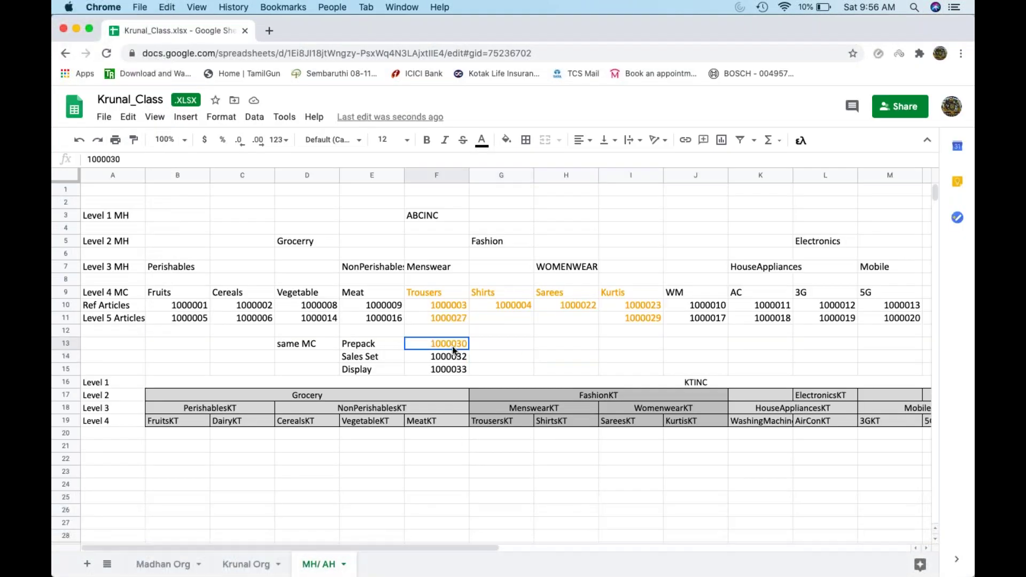
left_click(348, 344)
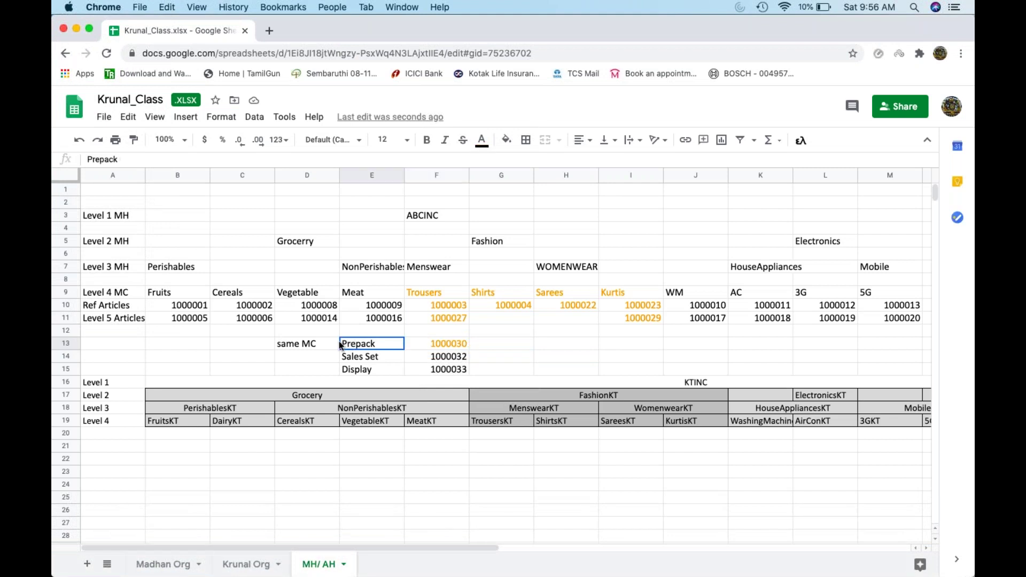
left_click(66, 344)
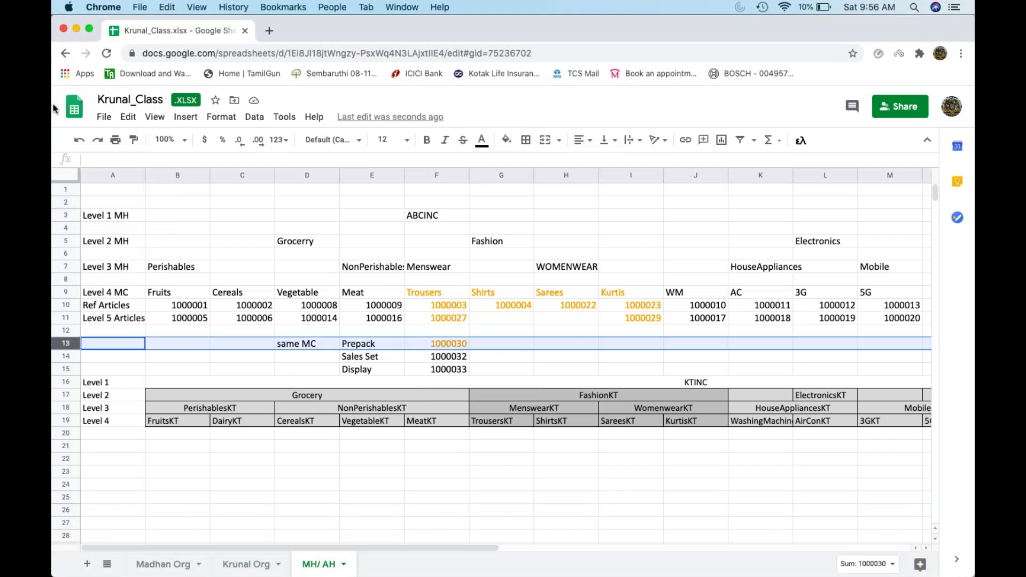
left_click(77, 28)
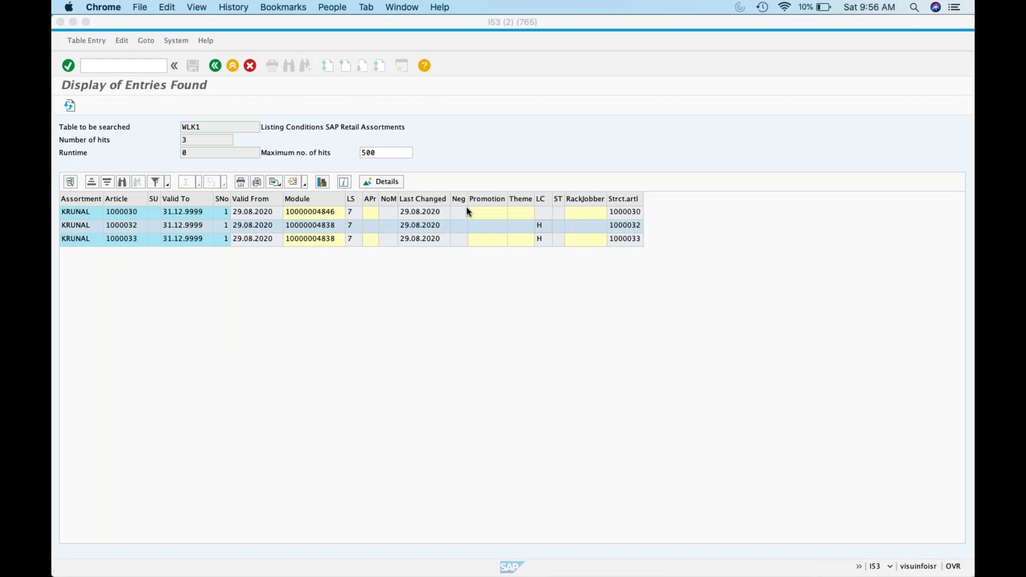
Widen the LC column and look up the LC indicator's meanings for article 1000030, comparing the other articles' entries.
left_click(77, 240)
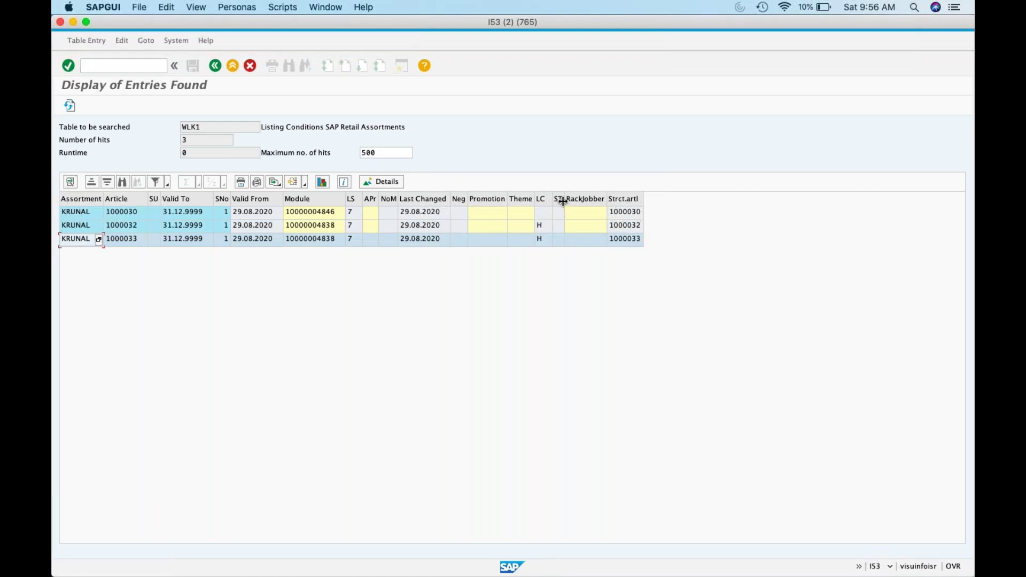
left_click_drag(549, 199, 569, 197)
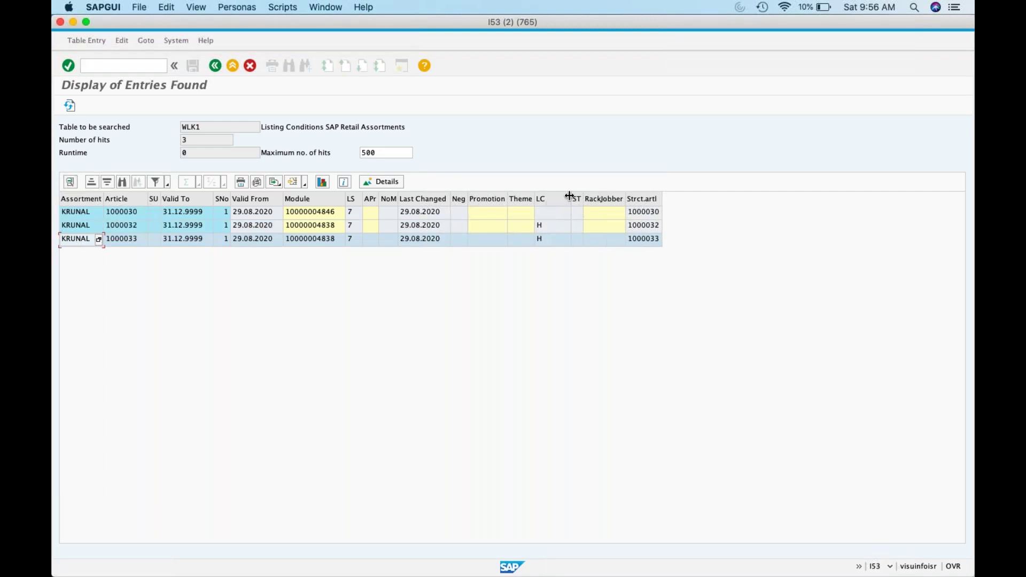
left_click(556, 229)
left_click(558, 213)
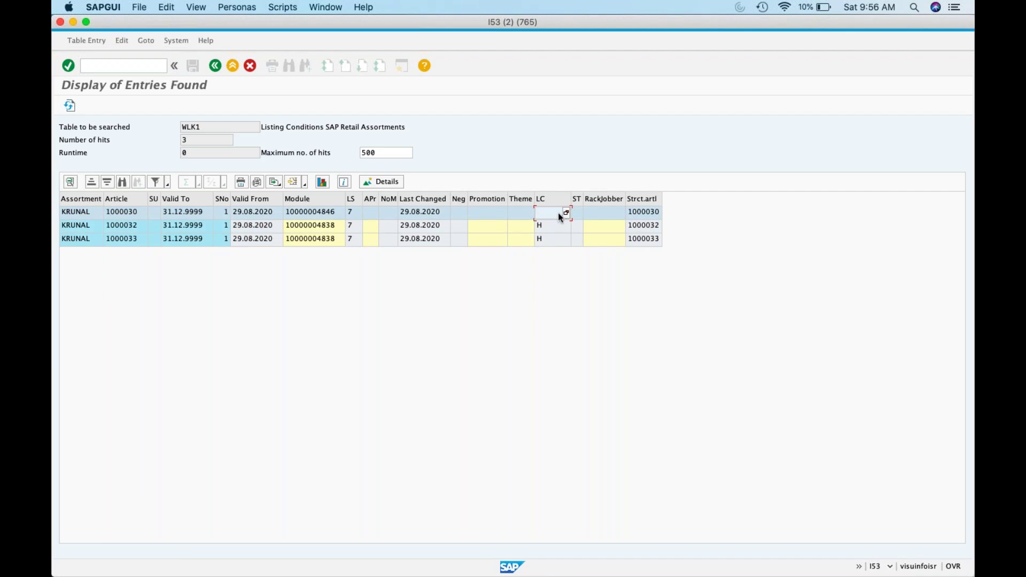
left_click(565, 213)
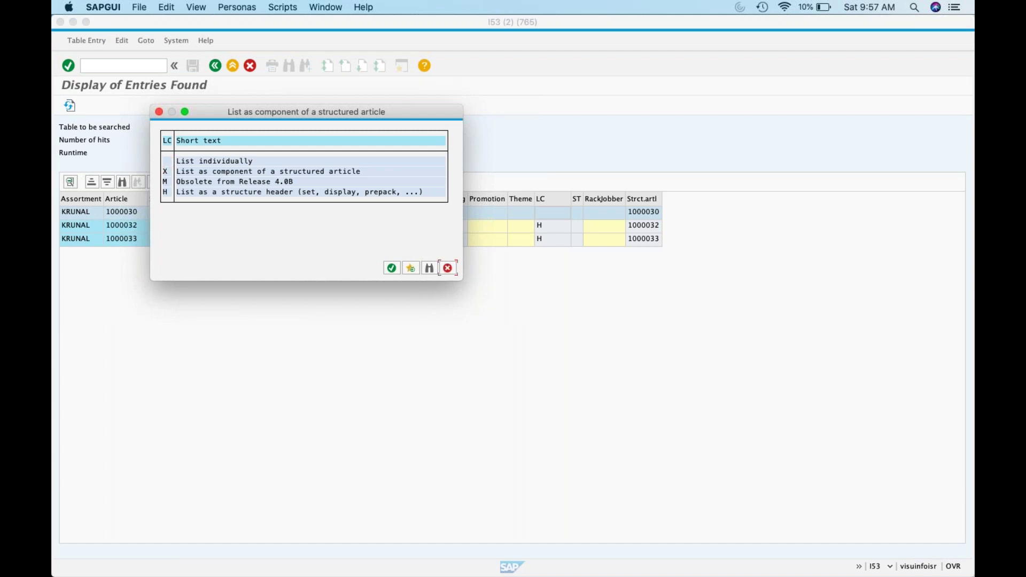
left_click(448, 268)
left_click(547, 235)
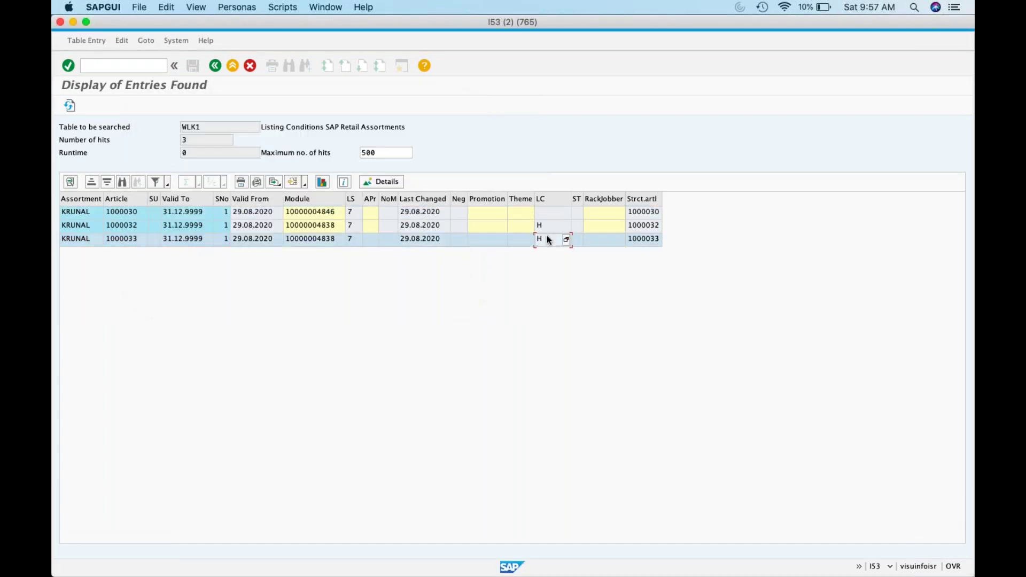
Rerun the WLK1 query for the same article range and review the entries for 1000032 and 1000033.
left_click(216, 66)
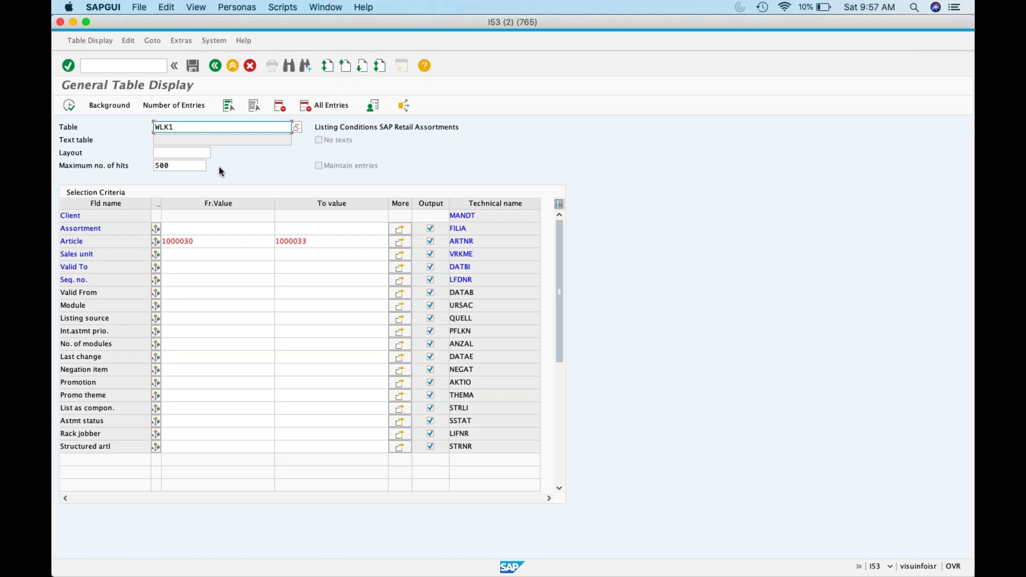
left_click(64, 100)
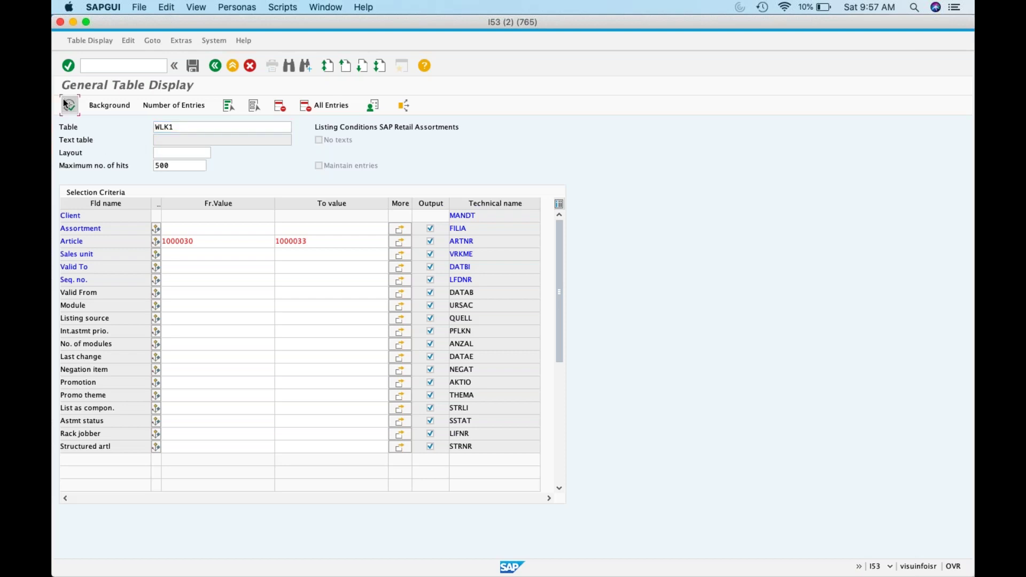
left_click(88, 225)
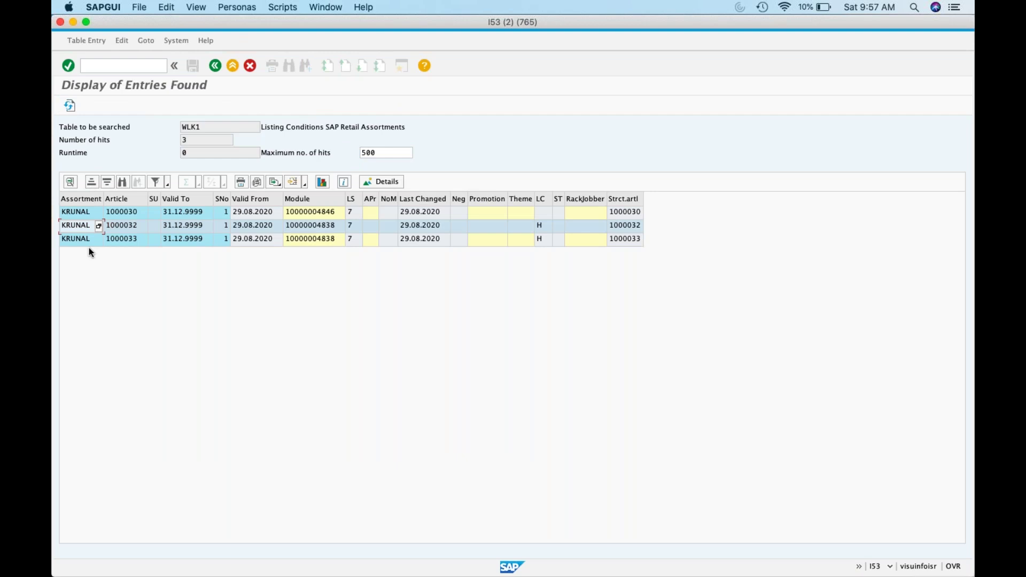
left_click(89, 239)
Open the Change Article transaction MM42.
left_click(115, 65)
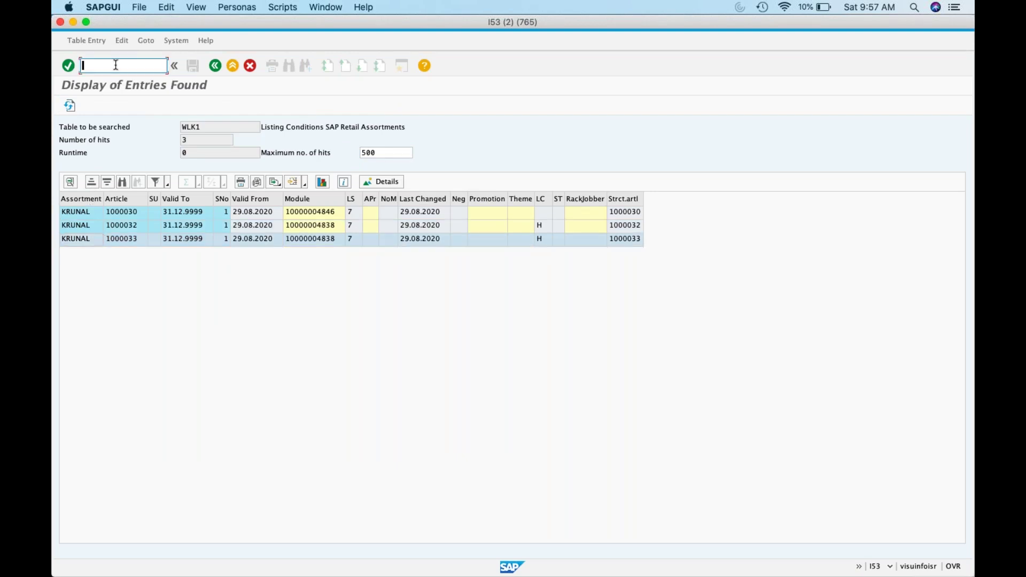
mouse_move(535, 564)
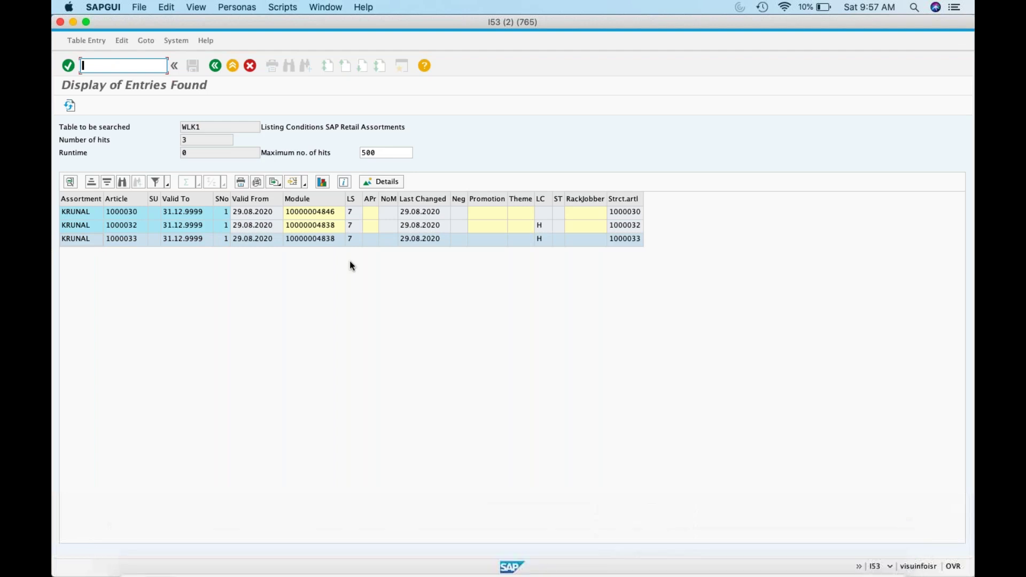
left_click(838, 558)
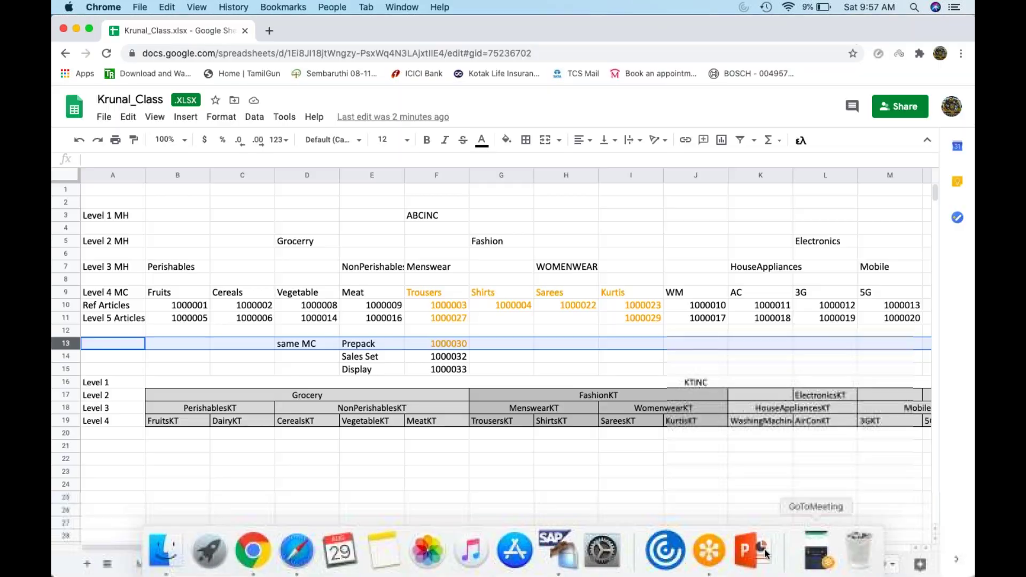
left_click(77, 29)
type("/nmm42")
key("Return")
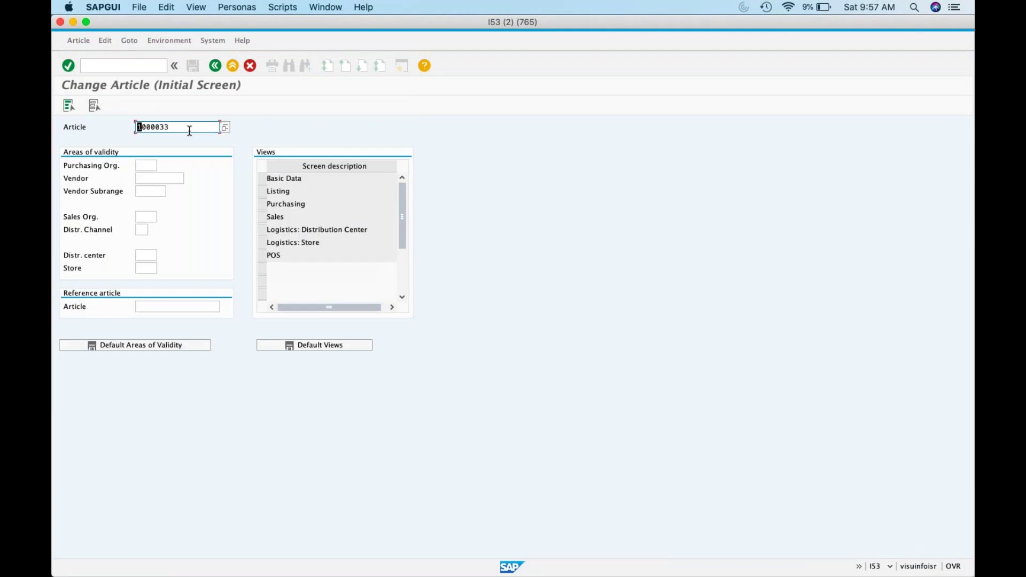
Open article 1000030 for change in its Basic Data view and accept the internally determined EAN.
left_click(207, 125)
key("BackSpace")
type("0")
key("Return")
left_click(261, 179)
key("Return")
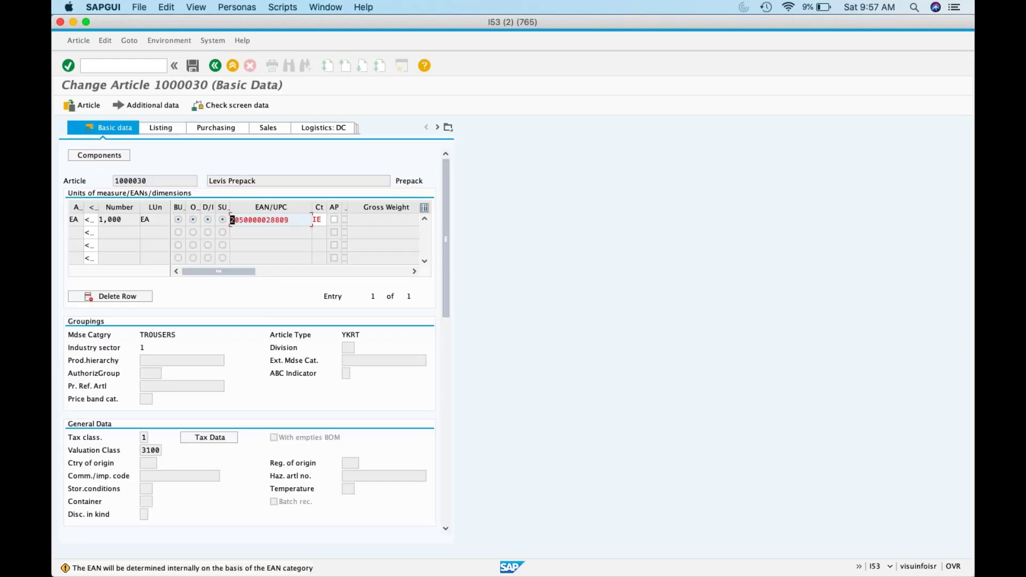
key("Return")
key("Return")
left_click(261, 180)
key("Return")
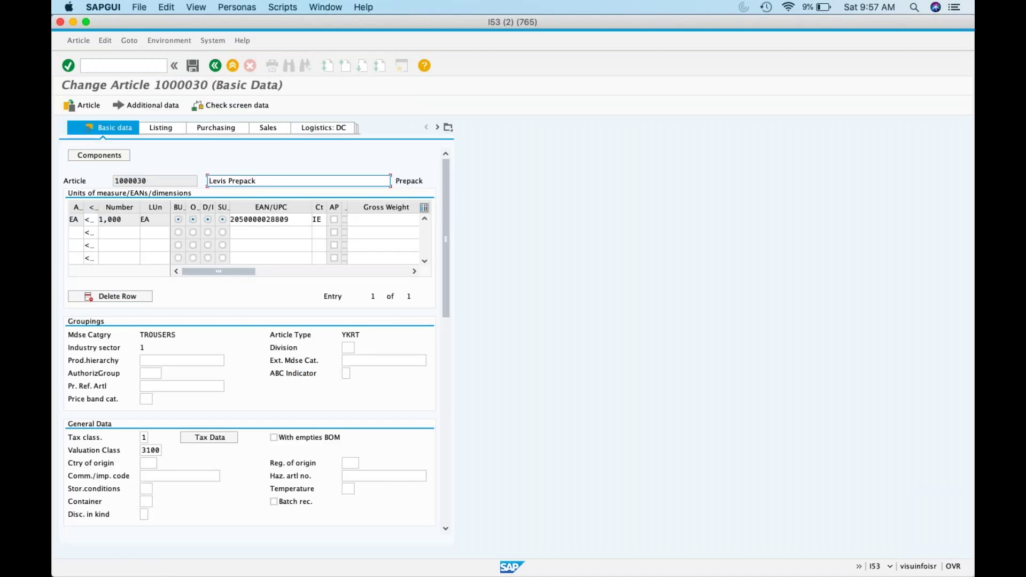